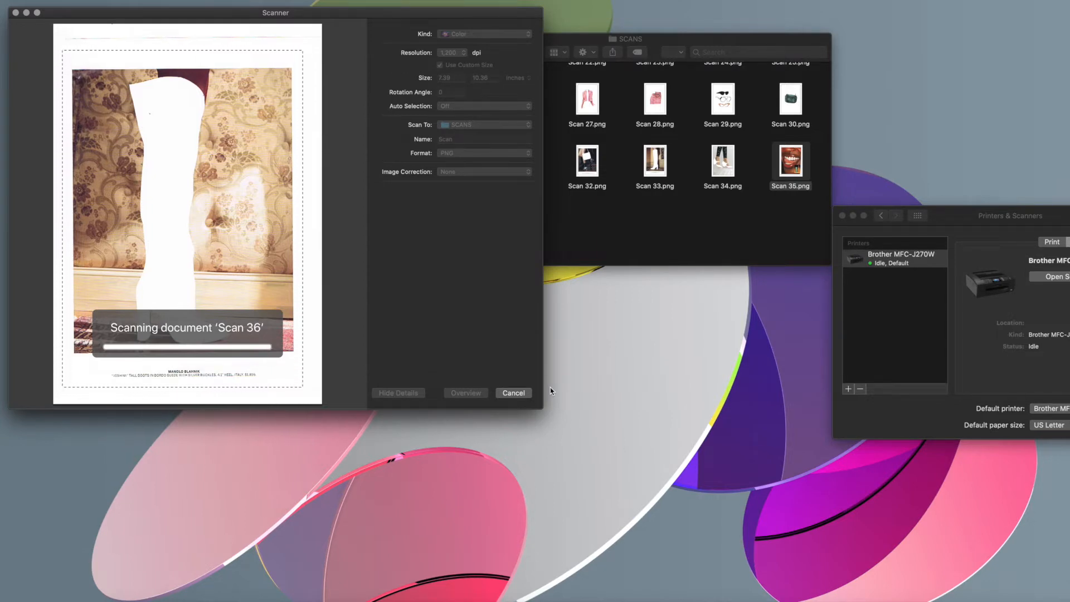
Preview Scan 33.png in the SCANS folder, and scan a page after making an overview scan.
key("space")
key("space")
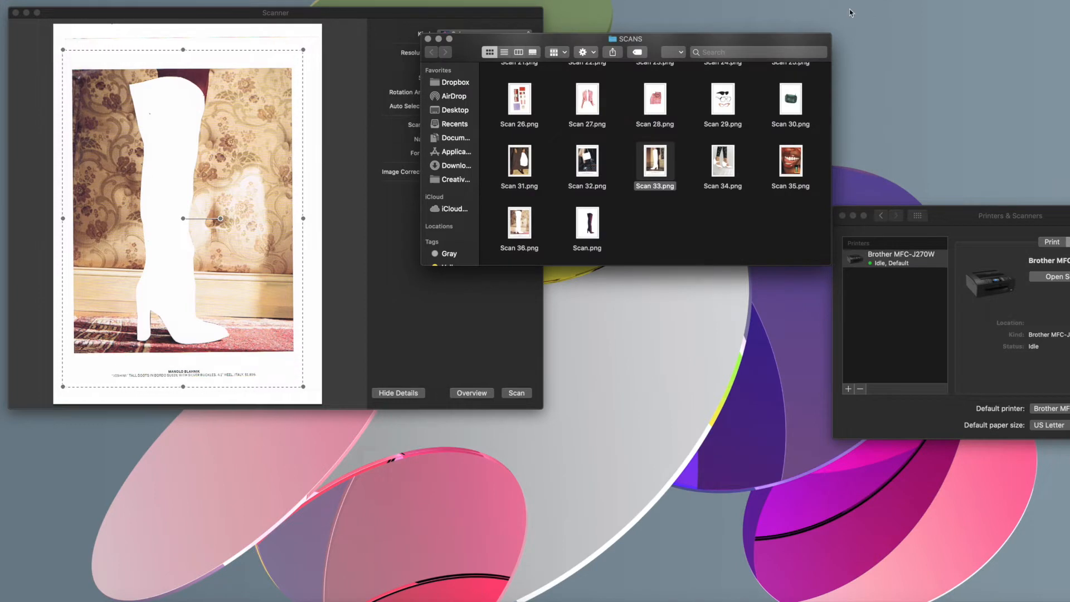
left_click(471, 392)
left_click(516, 393)
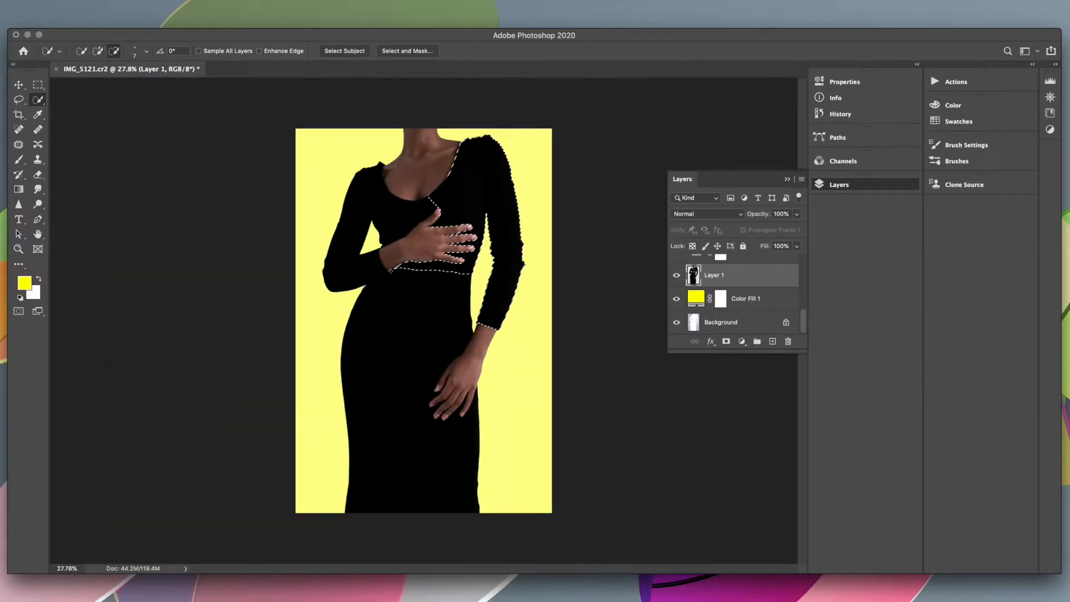
Extend the quick selection of the black dress from the waist down through the skirt.
mouse_move(422, 290)
left_mouse_down()
mouse_move(429, 385)
mouse_move(441, 399)
mouse_move(432, 506)
left_mouse_up()
scroll(443, 393, "up", 3)
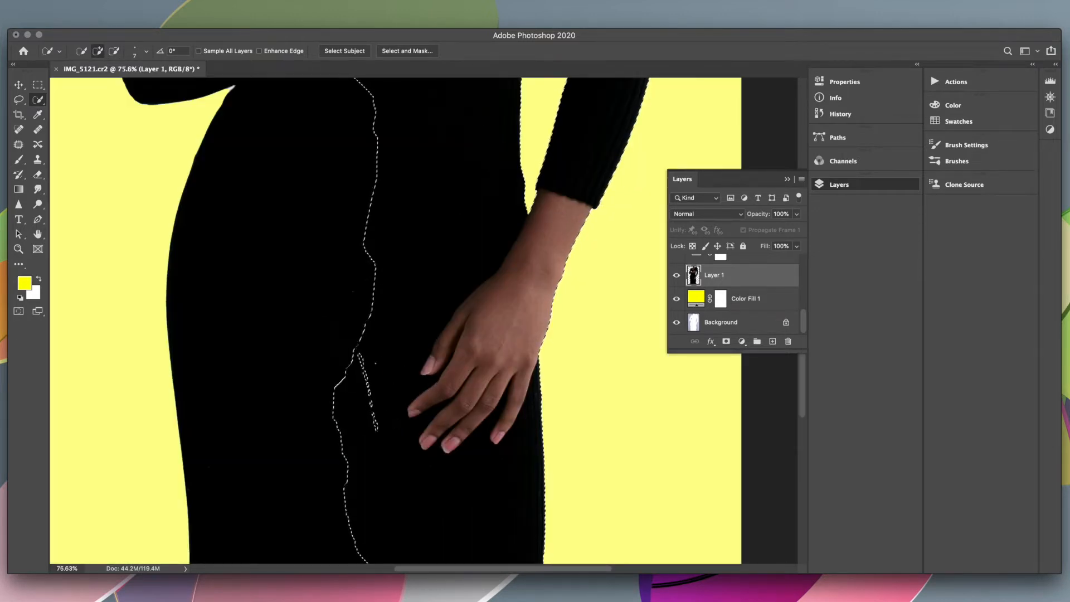
left_click_drag(361, 360, 378, 431)
scroll(532, 370, "down", 5)
scroll(532, 370, "up", 5)
scroll(532, 370, "left", 2)
Subtract the dark fabric along the lower hand's wrist and thumb from the selection.
mouse_move(461, 317)
left_mouse_down()
mouse_move(405, 375)
mouse_move(388, 414)
mouse_move(397, 430)
left_mouse_up()
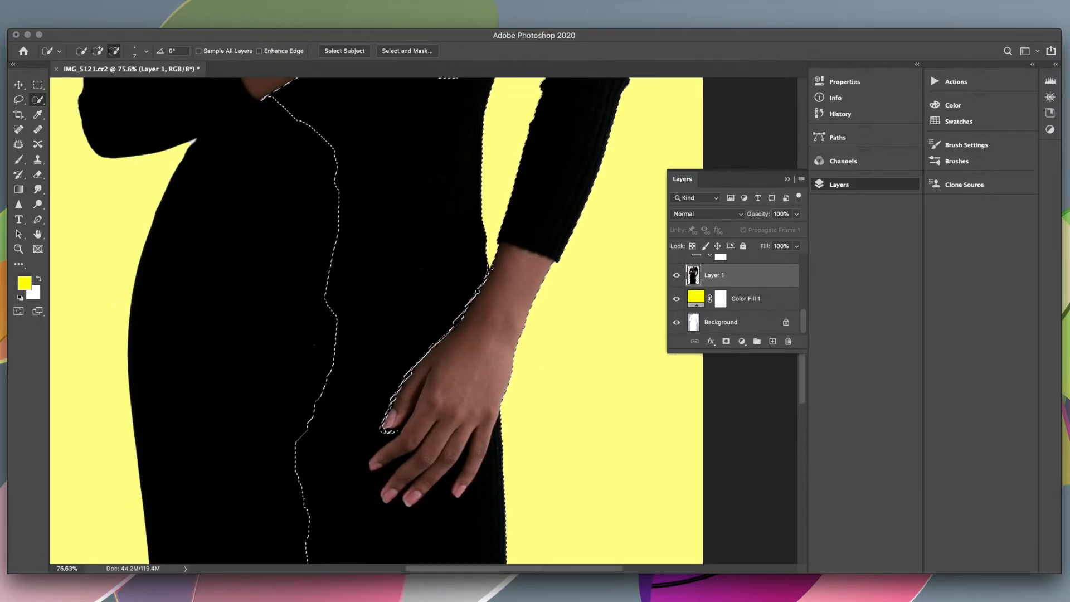
left_click_drag(442, 330, 361, 316)
scroll(376, 321, "down", 5)
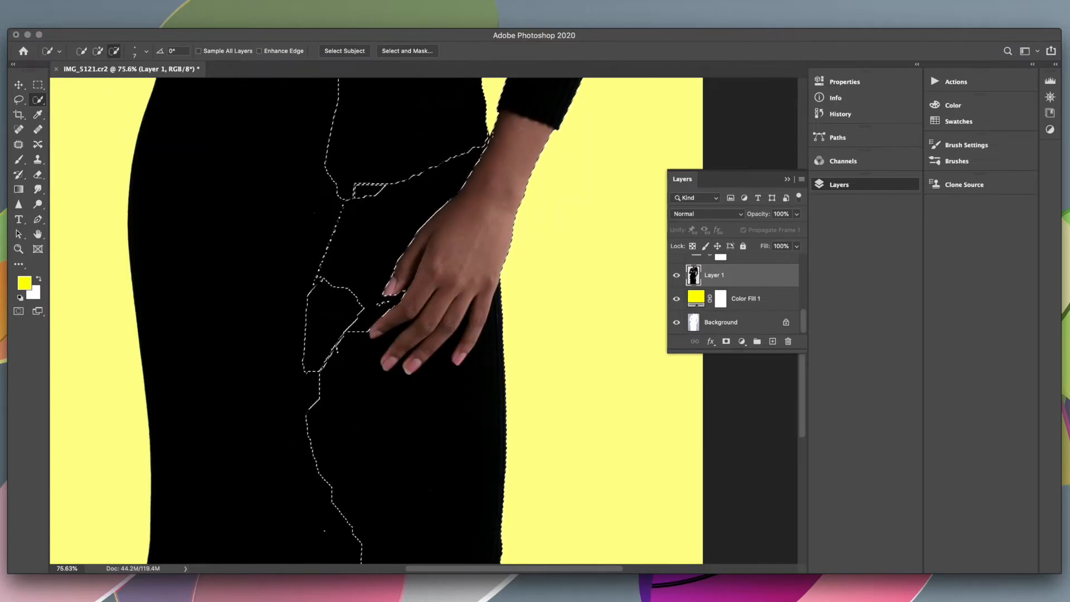
scroll(468, 490, "down", 5)
scroll(468, 491, "up", 3)
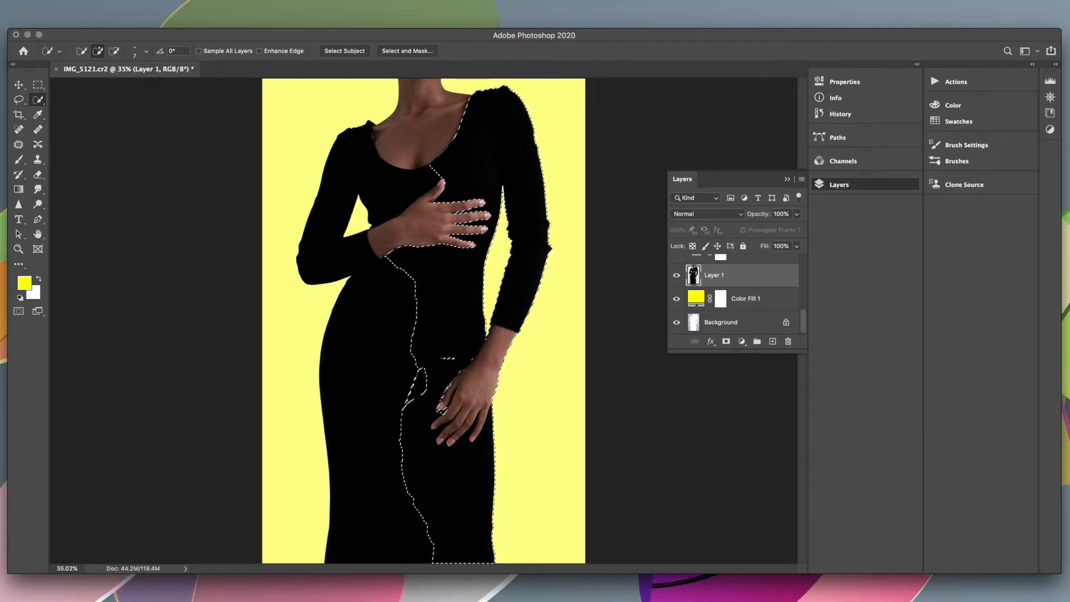
Set the quick selection brush size to 68 px and add the fabric beside the lower hand to the selection.
scroll(461, 391, "up", 5)
scroll(460, 391, "down", 2)
left_click(146, 50)
type("68")
key("Return")
mouse_move(480, 308)
left_mouse_down()
mouse_move(353, 370)
mouse_move(322, 433)
left_mouse_up()
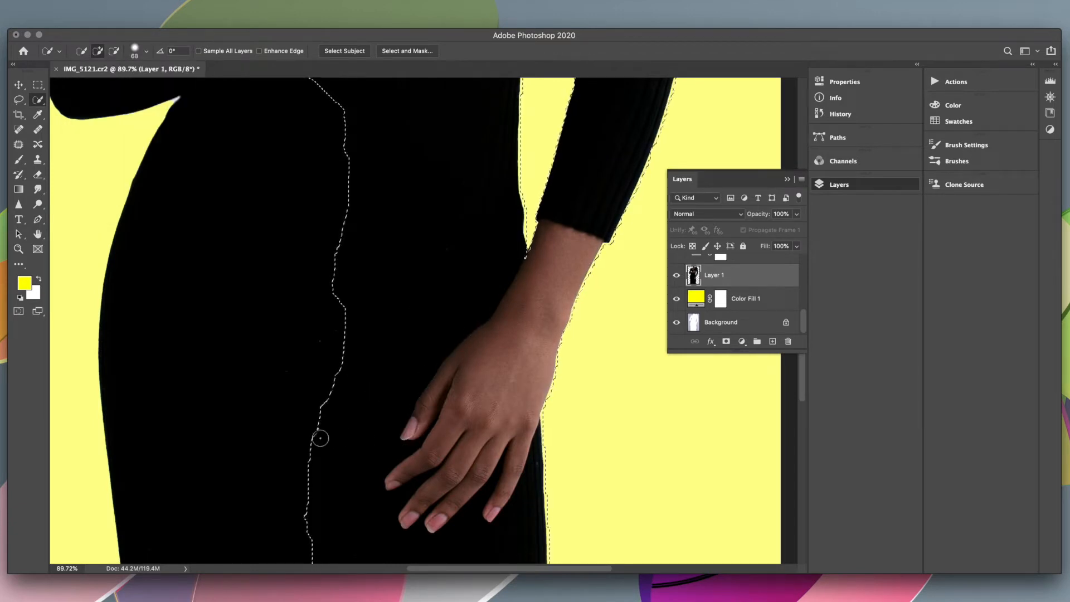
Try cutting the selected pixels out of the dress layer, and undo the cut.
scroll(608, 323, "down", 5)
key("super+x")
key("super+z")
Subtract the skirt below the lower hand from the selection, and clear the gaps between its fingers with a 10 px brush.
mouse_move(483, 321)
left_mouse_down()
mouse_move(436, 389)
mouse_move(427, 440)
mouse_move(478, 453)
left_mouse_up()
left_click_drag(485, 316, 484, 335)
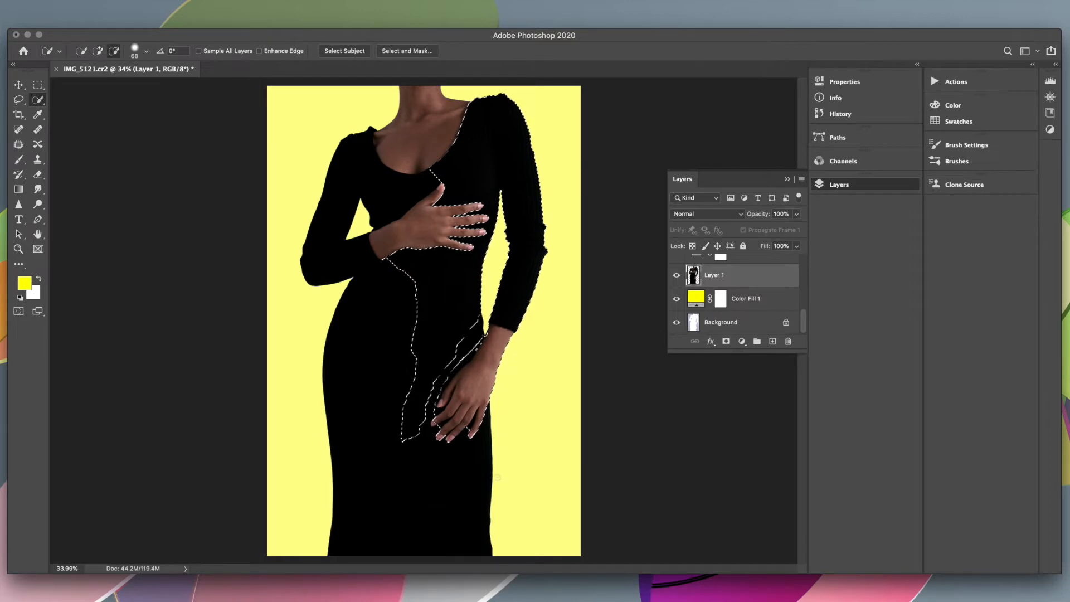
scroll(454, 446, "up", 5)
left_click(146, 51)
left_click_drag(118, 82, 85, 82)
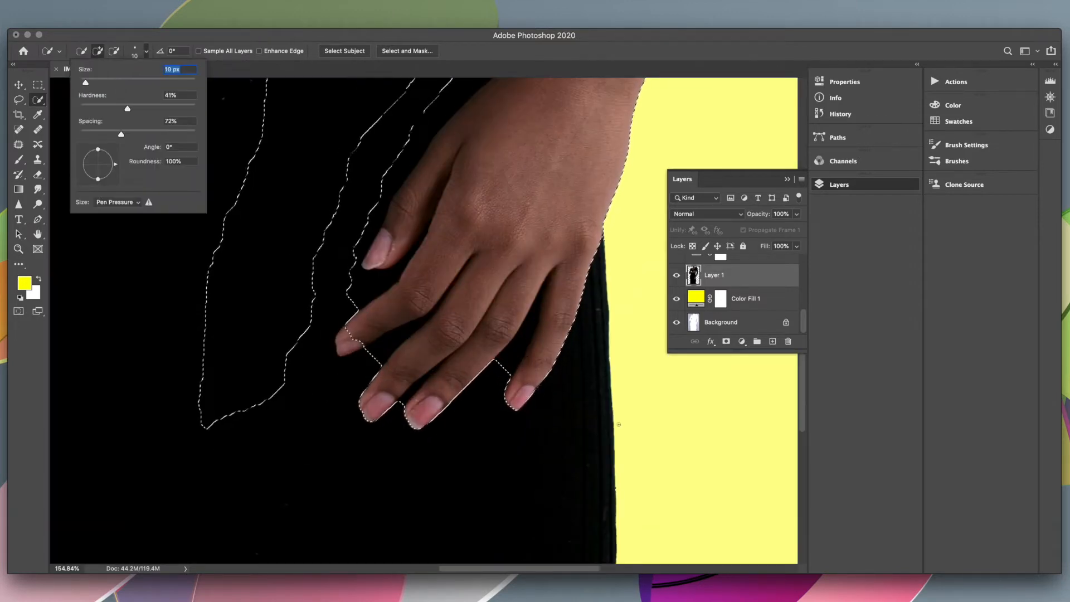
left_click(521, 357)
mouse_move(521, 357)
left_mouse_down()
mouse_move(539, 306)
mouse_move(572, 268)
mouse_move(557, 272)
mouse_move(543, 330)
mouse_move(531, 329)
mouse_move(542, 293)
left_mouse_up()
mouse_move(421, 384)
left_mouse_down()
mouse_move(439, 371)
mouse_move(419, 323)
left_mouse_up()
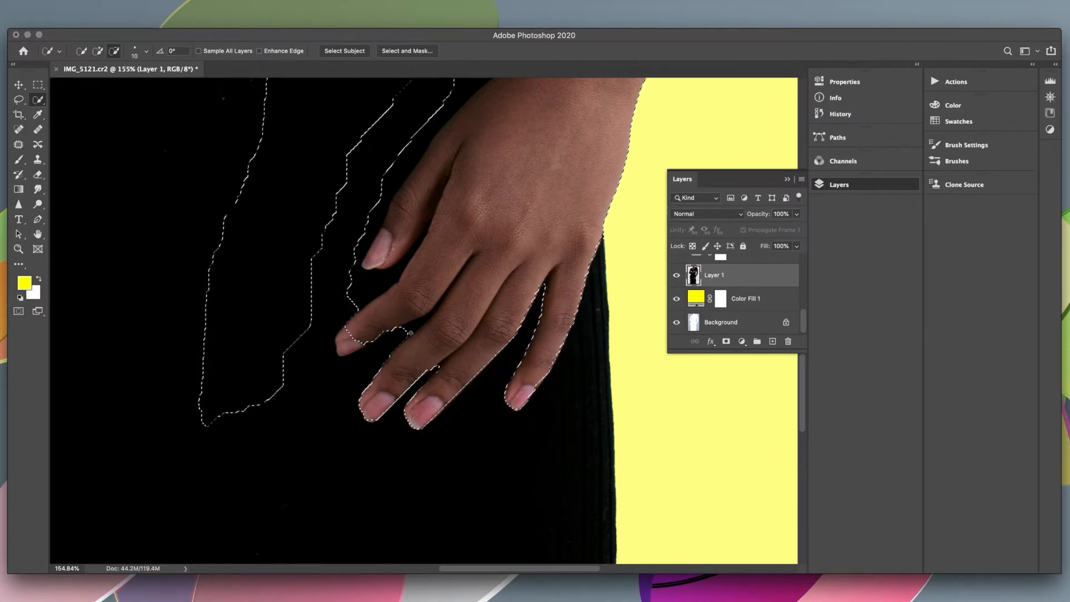
scroll(385, 348, "left", 1)
mouse_move(363, 344)
left_mouse_down()
mouse_move(385, 327)
mouse_move(352, 327)
mouse_move(400, 329)
mouse_move(368, 308)
mouse_move(441, 230)
left_mouse_up()
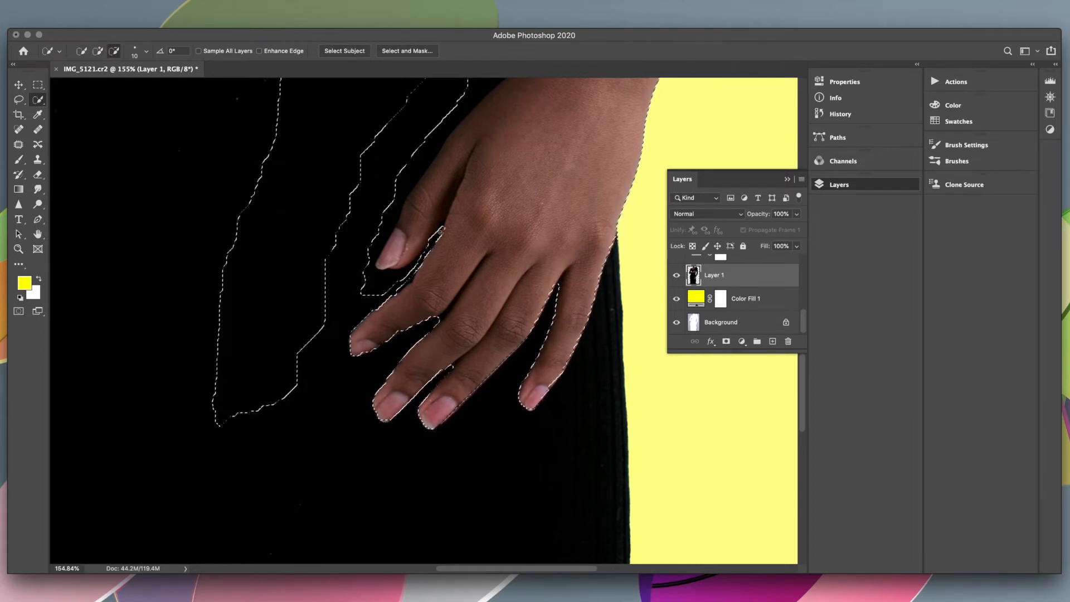
mouse_move(419, 290)
left_mouse_down()
mouse_move(405, 273)
mouse_move(414, 265)
left_mouse_up()
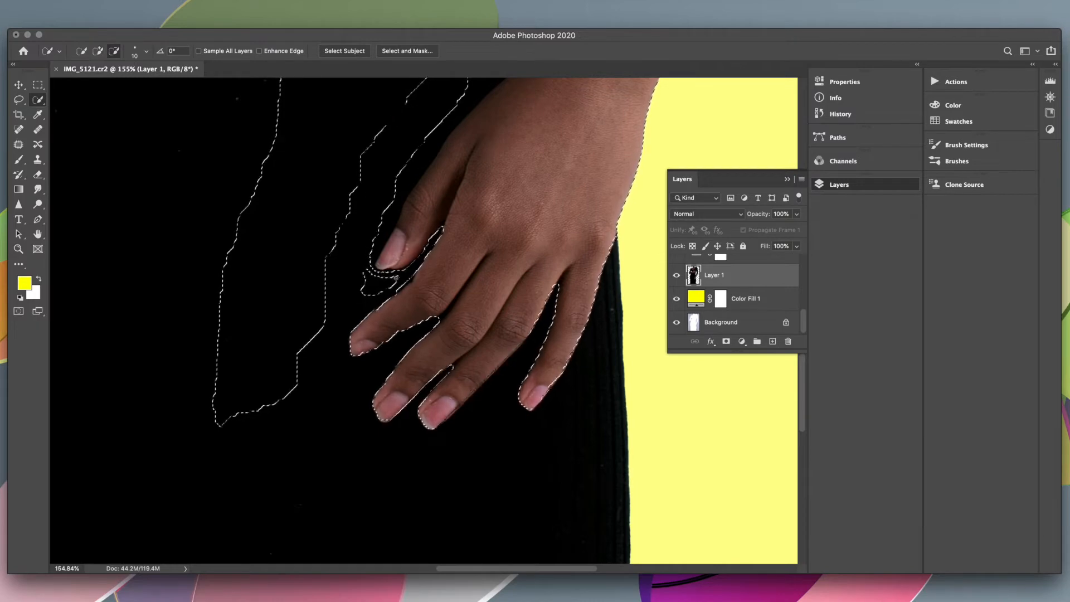
Try refining the gap between the lower hand's fingers with a 1 px brush, and step back in the history.
scroll(369, 287, "up", 3)
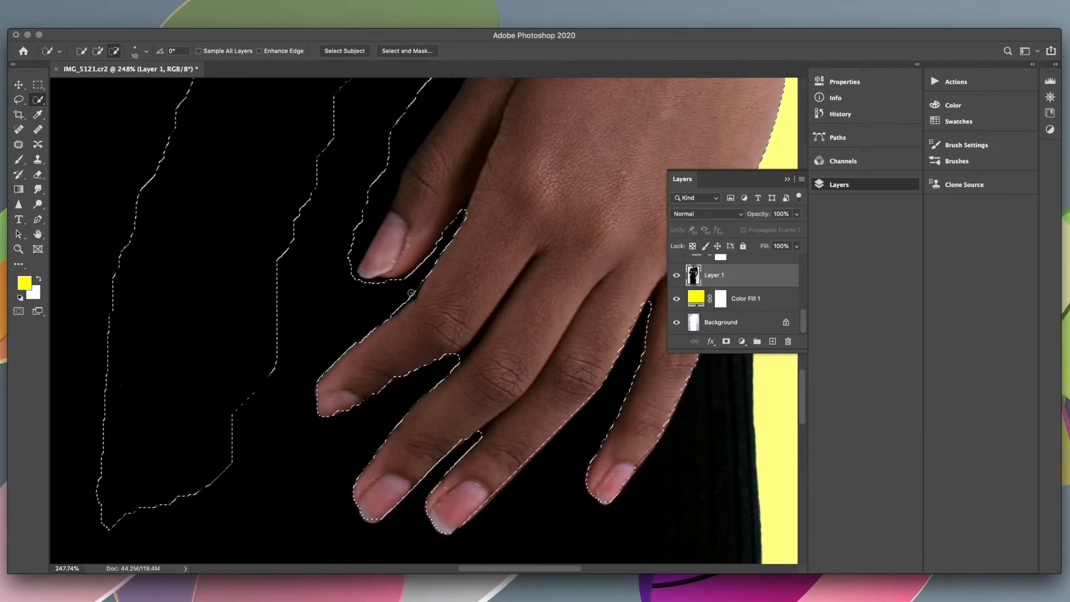
scroll(427, 311, "up", 3)
left_click(114, 51)
left_click(146, 51)
left_click_drag(86, 86, 75, 86)
left_click(487, 378)
mouse_move(486, 378)
left_mouse_down()
mouse_move(502, 358)
mouse_move(478, 379)
mouse_move(490, 370)
left_mouse_up()
left_click(840, 115)
left_click(729, 167)
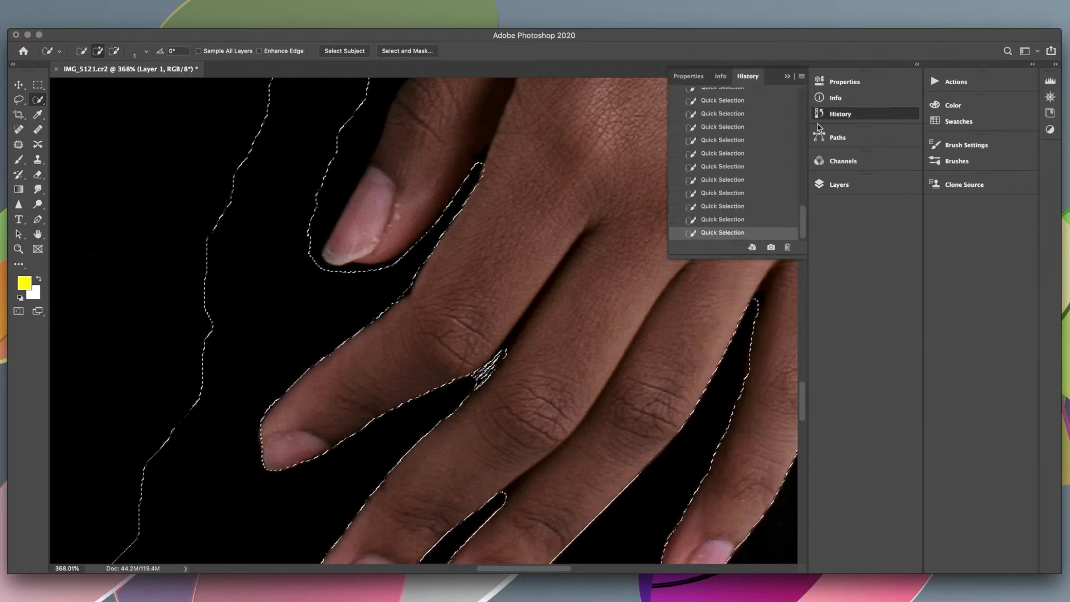
left_click(730, 180)
Set the brush size to 7 px and subtract the dark fabric in the finger gaps from the selection.
left_click(146, 51)
left_click_drag(79, 85, 83, 85)
left_click(473, 392)
key("super+z")
left_click(483, 375, "alt")
left_click(404, 285, "alt")
left_click(409, 289, "alt")
Undo the last stroke and tighten the selection edge around the lower hand's thumb and nail.
scroll(409, 290, "up", 5)
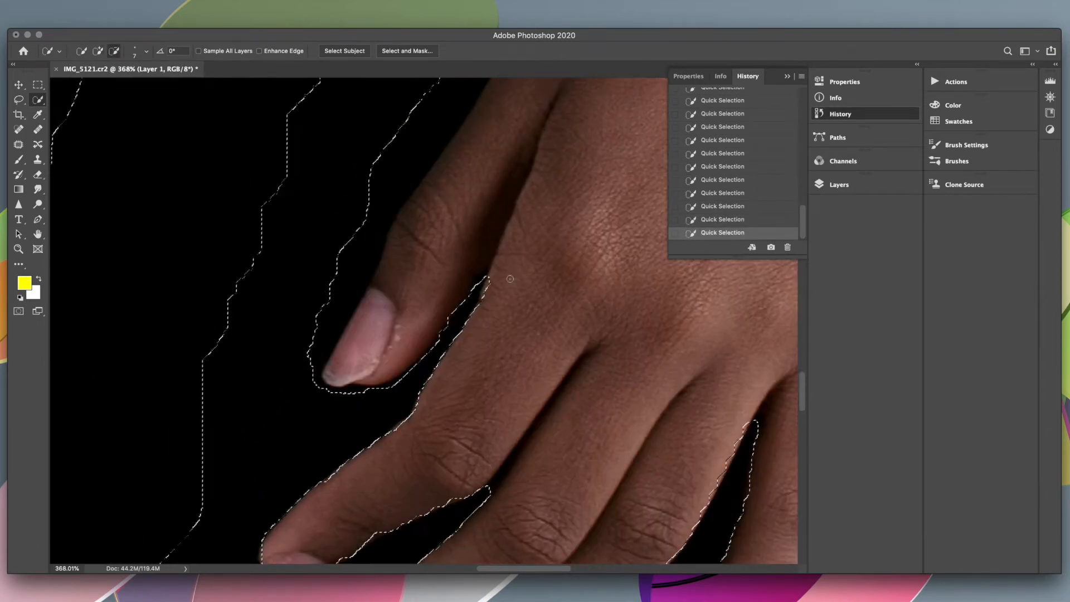
key("super+z")
left_click_drag(399, 389, 325, 383)
scroll(482, 336, "up", 2)
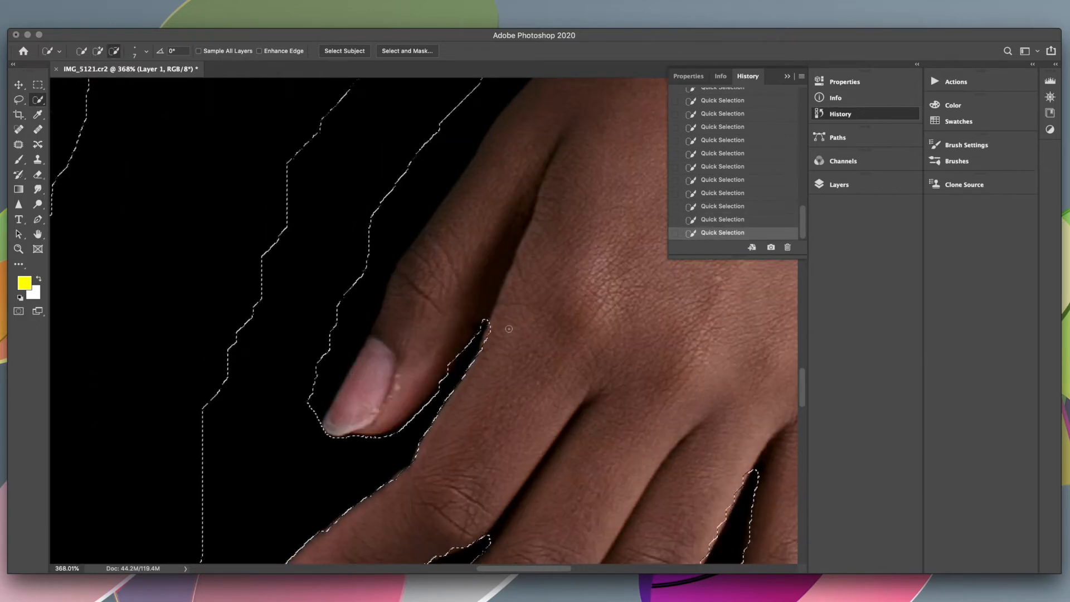
mouse_move(482, 336)
left_mouse_down()
mouse_move(319, 416)
mouse_move(368, 291)
mouse_move(354, 331)
left_mouse_up()
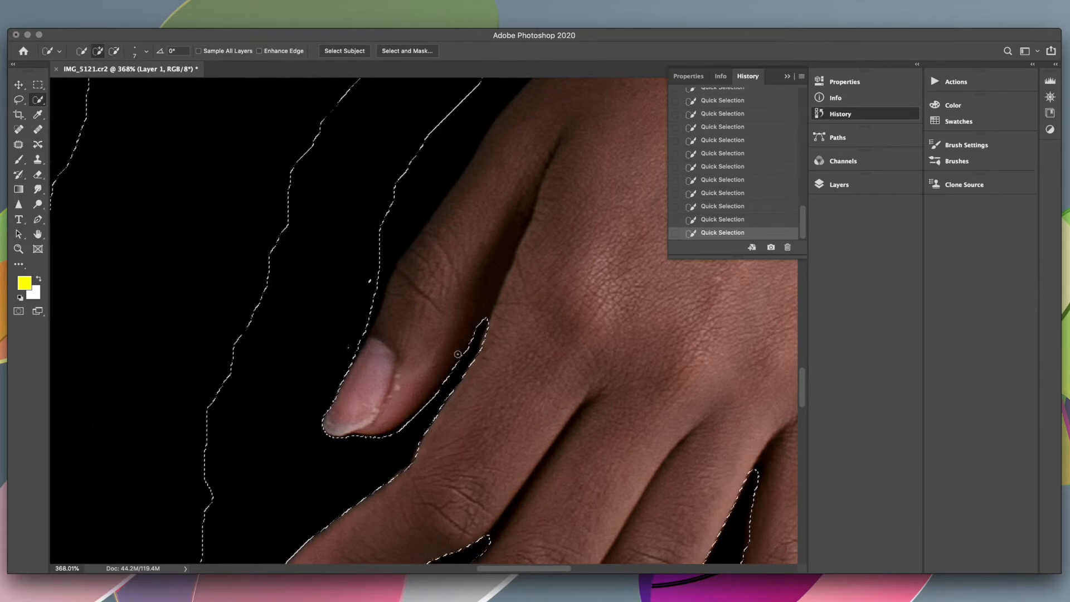
Subtract the fabric strip running from the wrist to the thumb of the lower hand from the selection.
scroll(493, 306, "down", 2)
scroll(473, 306, "down", 3)
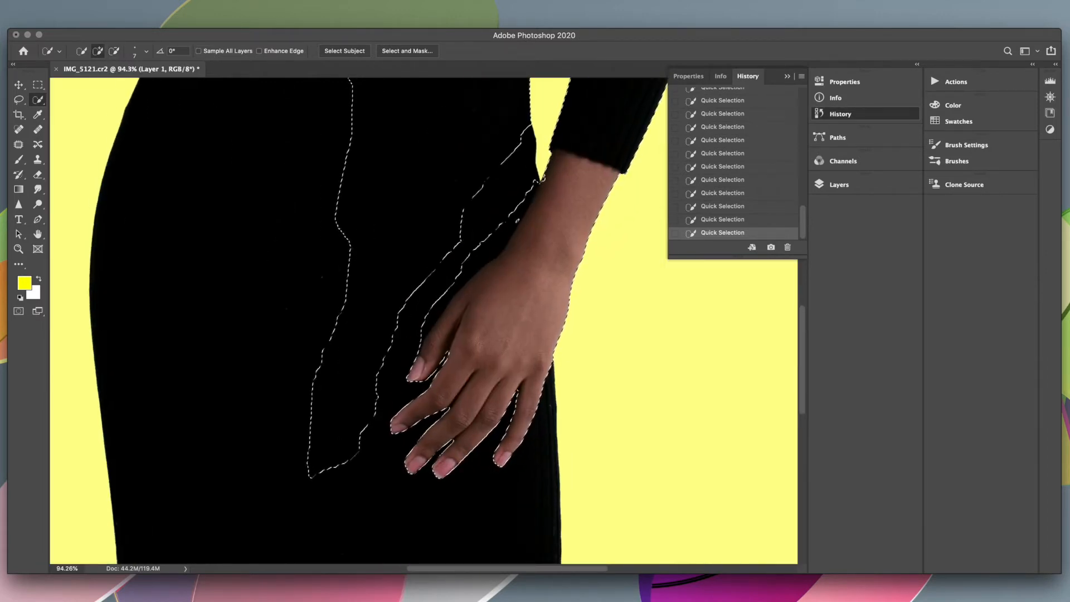
left_click_drag(533, 188, 441, 309)
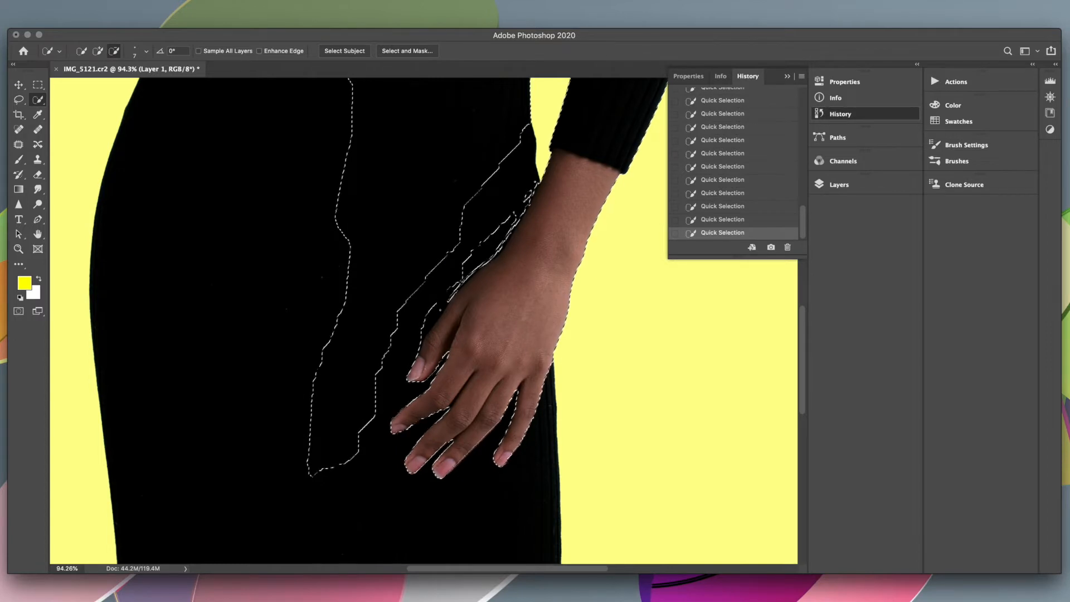
scroll(440, 310, "up", 3)
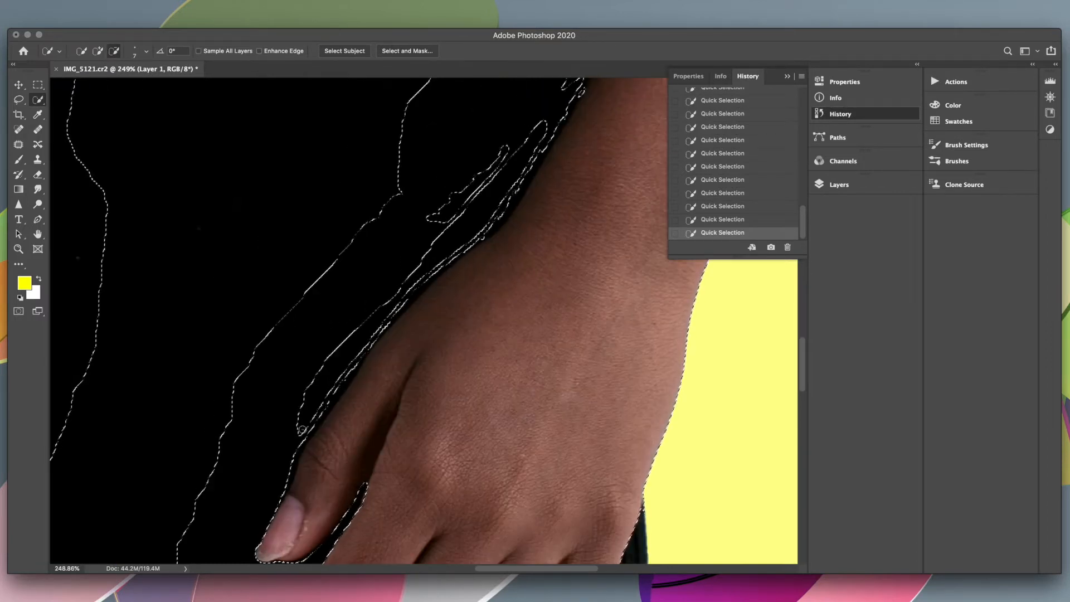
scroll(302, 429, "up", 2)
left_click_drag(344, 327, 365, 334)
scroll(368, 382, "down", 2)
scroll(368, 382, "up", 4)
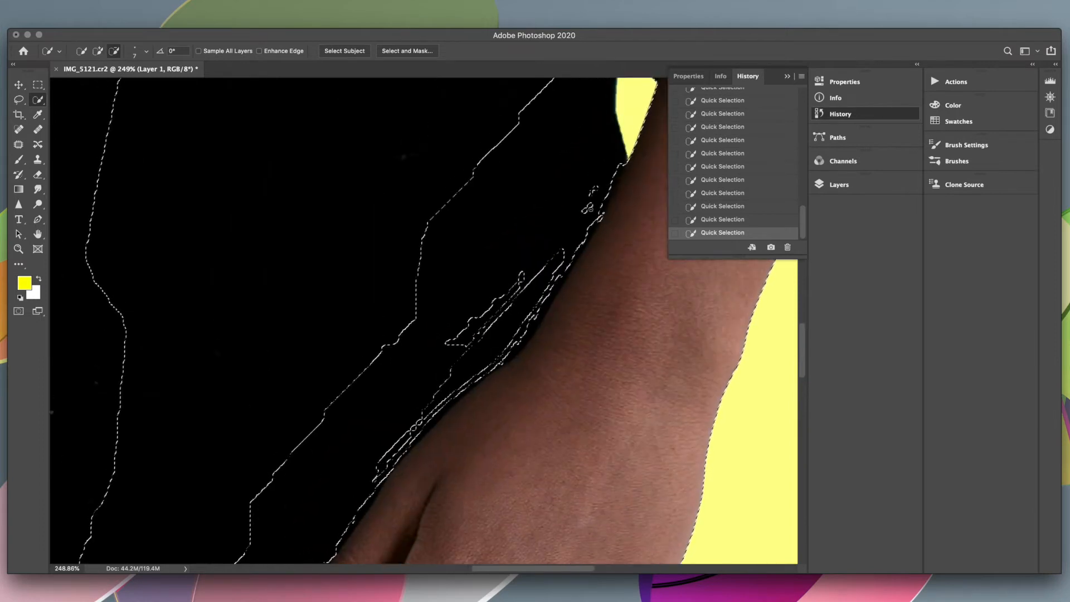
Set the brush size to 33 px and smooth the selection edge along the wrist and back of the hand.
left_click(146, 51)
left_click_drag(84, 84, 90, 81)
left_click_drag(557, 251, 394, 446)
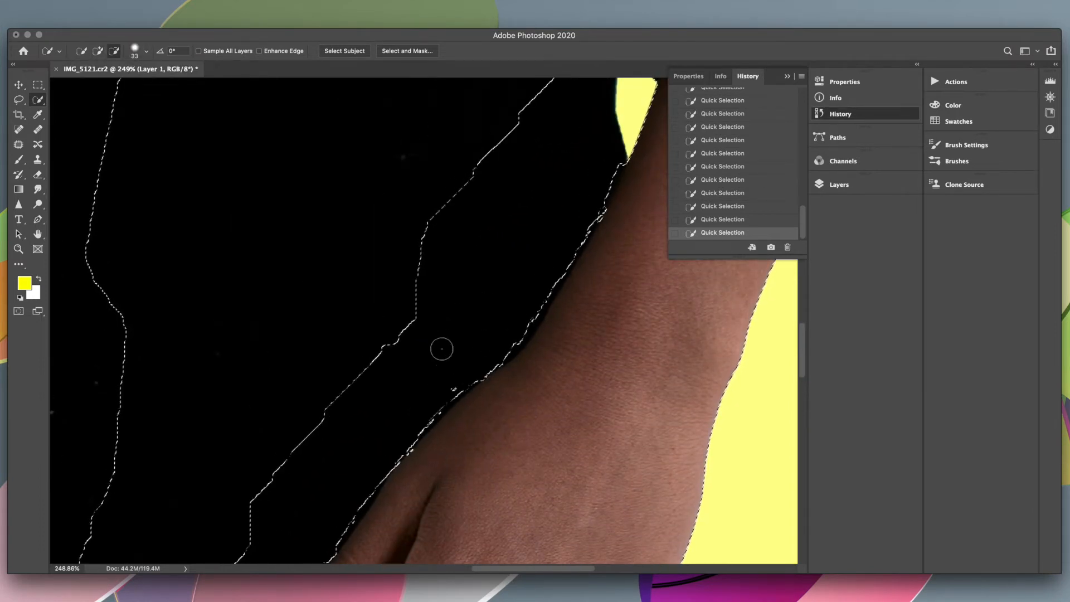
mouse_move(657, 210)
left_mouse_down()
mouse_move(566, 282)
mouse_move(389, 494)
left_mouse_up()
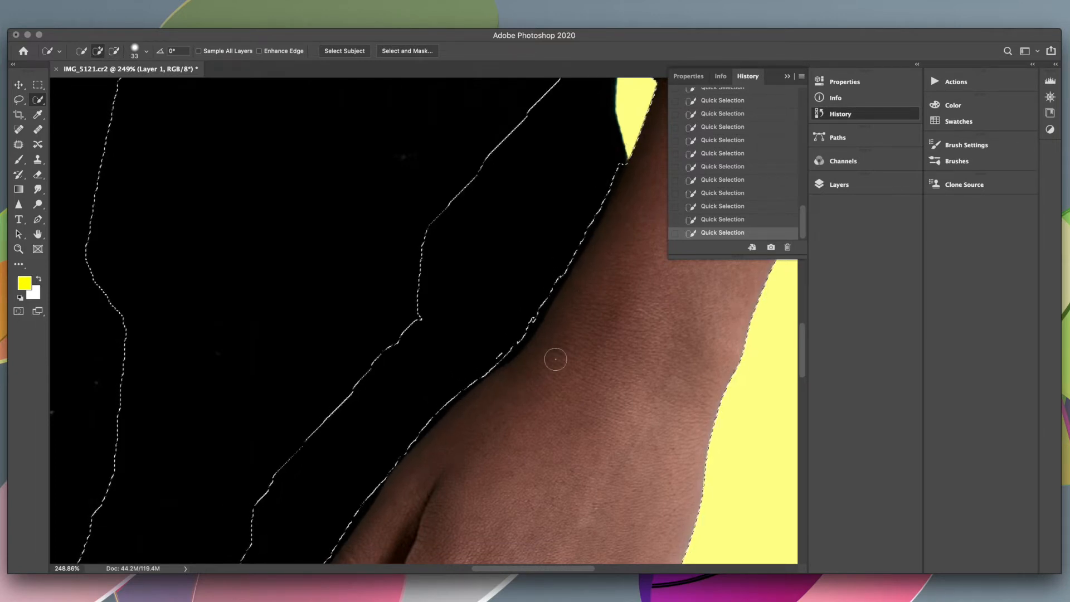
left_click_drag(576, 232, 503, 341)
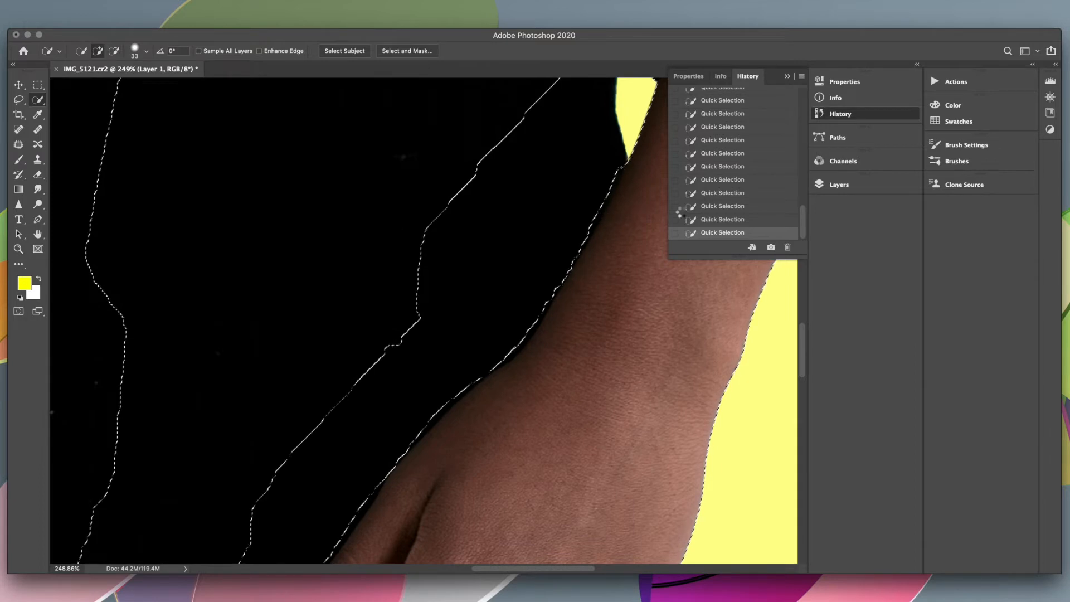
Test the selection on the full figure by cutting its pixels, and undo the cut.
key("super+0")
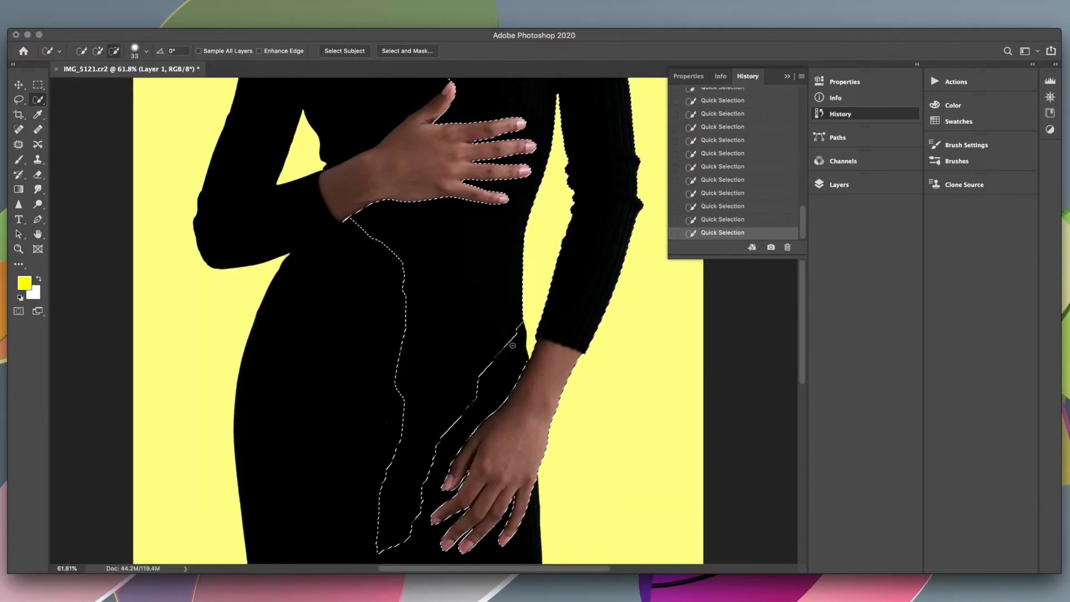
scroll(505, 355, "down", 5)
scroll(504, 355, "up", 3)
left_click(0, 0)
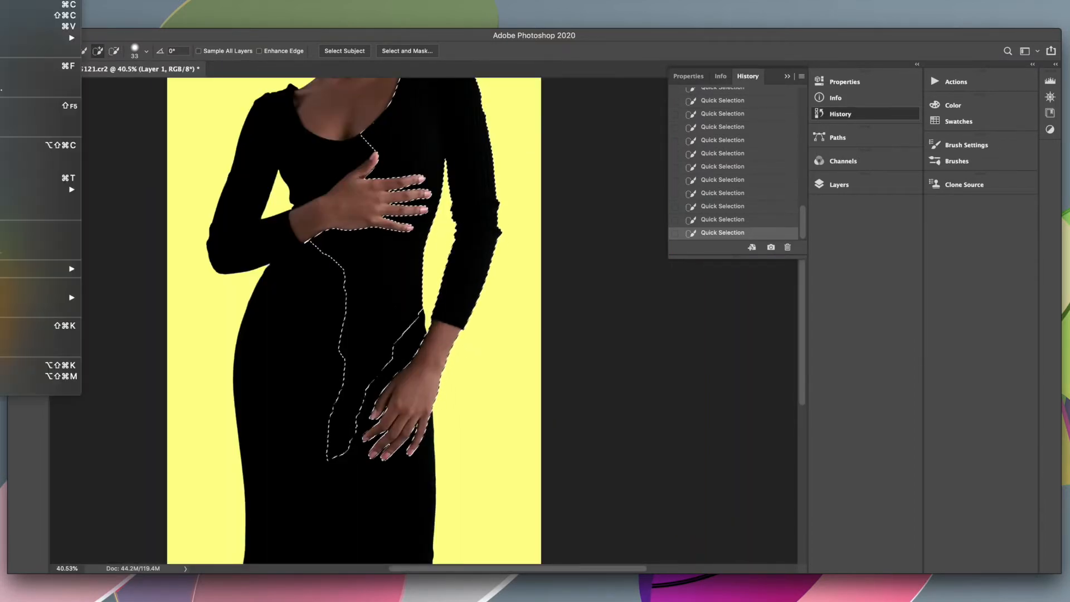
key("super+x")
key("super+z")
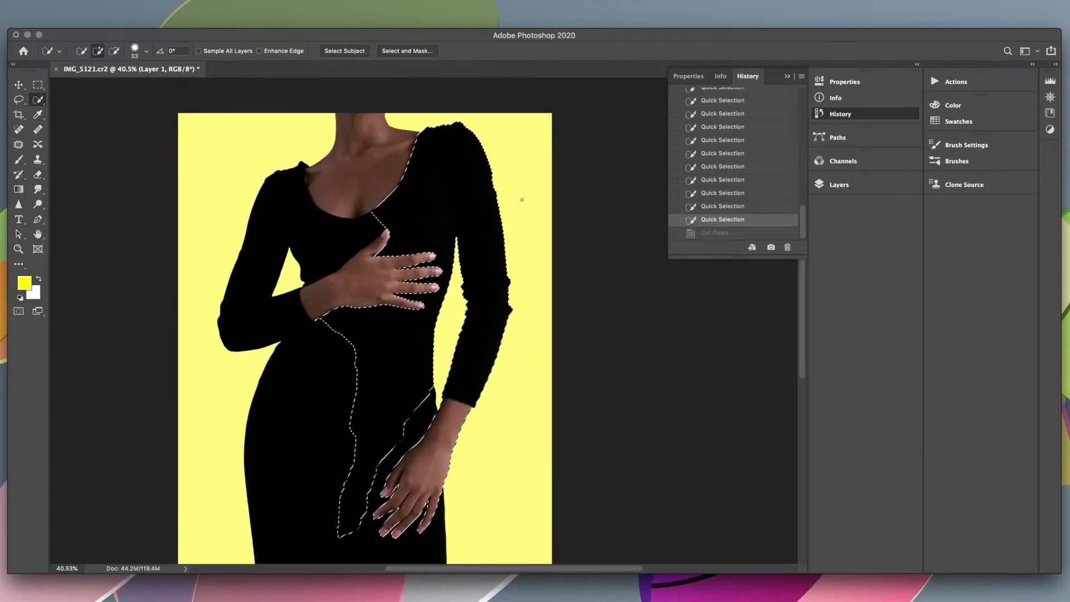
Extend the selection over the fabric beside the lower wrist, and undo a test cut of the selected pixels.
key("super+z")
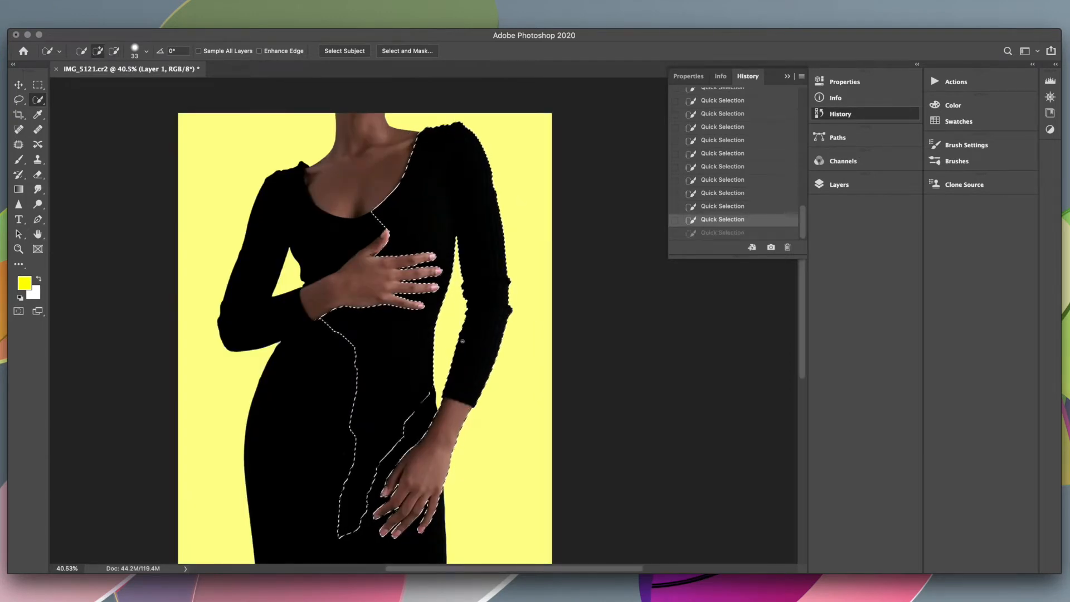
key("super+shift+z")
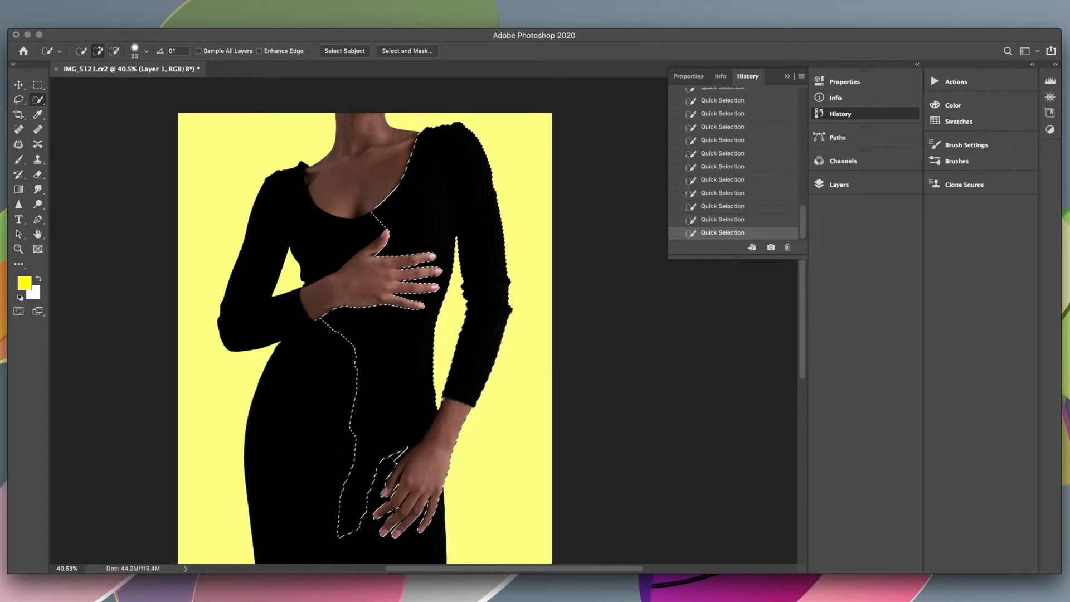
key("super+z")
scroll(499, 404, "down", 3)
scroll(499, 404, "left", 1)
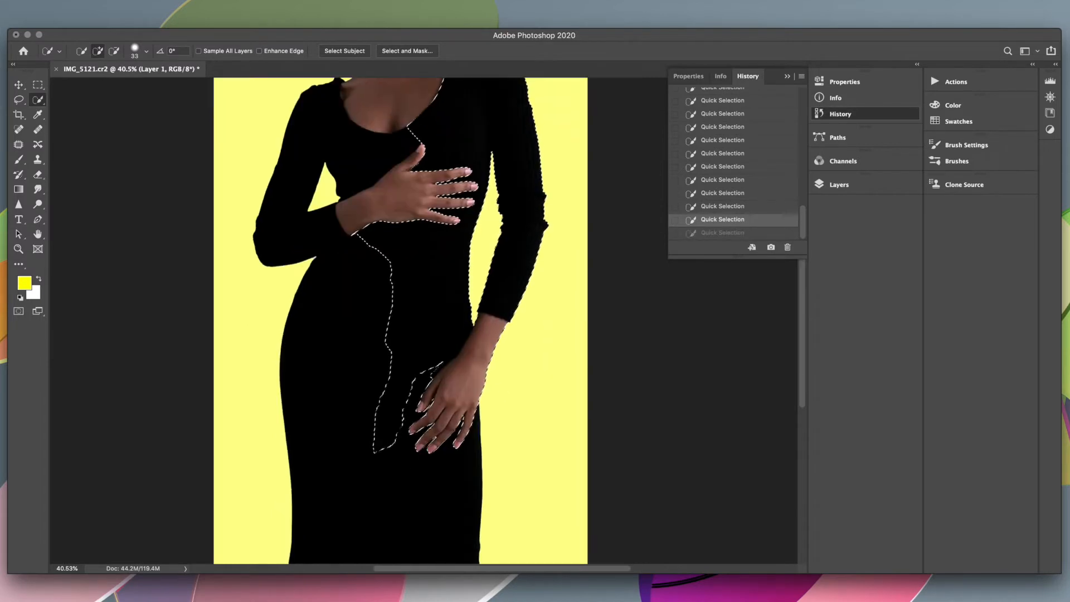
key("super+x")
key("super+z")
Add the rest of the bodice, the bent arm's sleeve and the whole skirt to the selection, and undo a test cut.
scroll(510, 268, "up", 3)
key("alt")
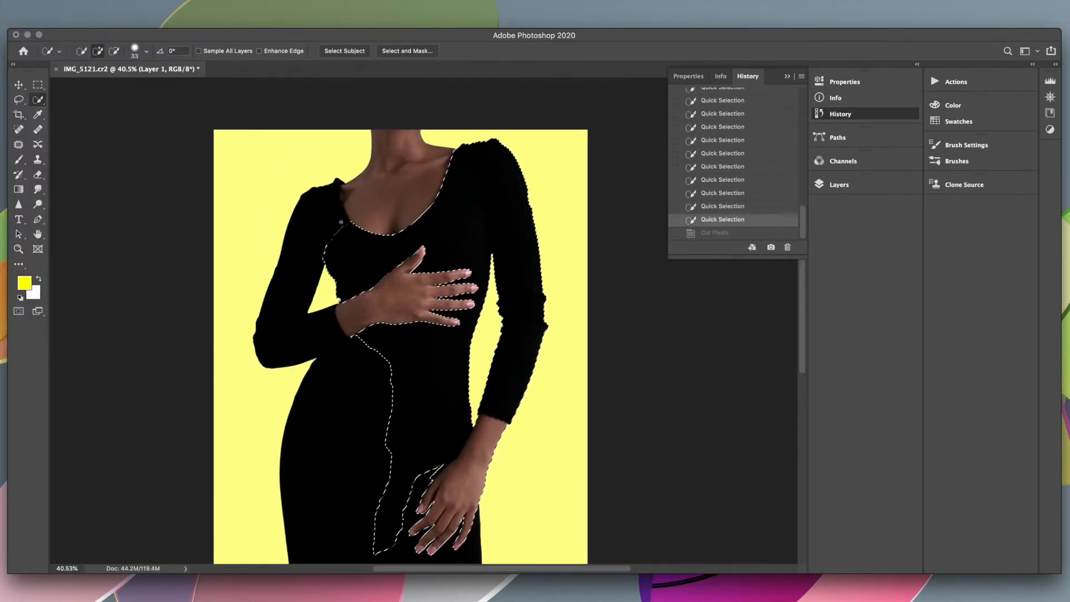
left_click(341, 222)
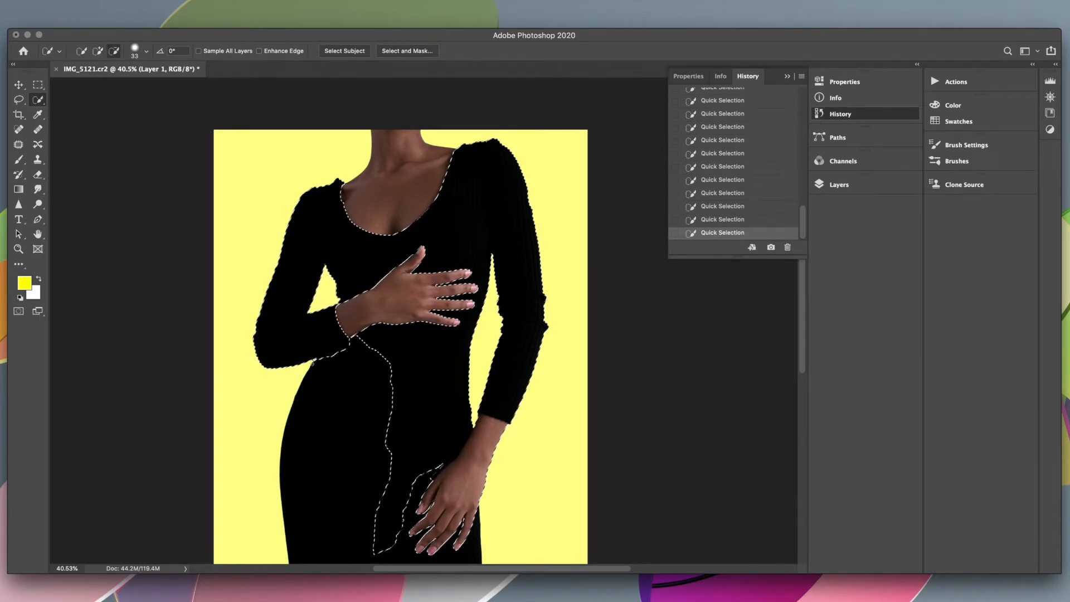
scroll(463, 171, "down", 2)
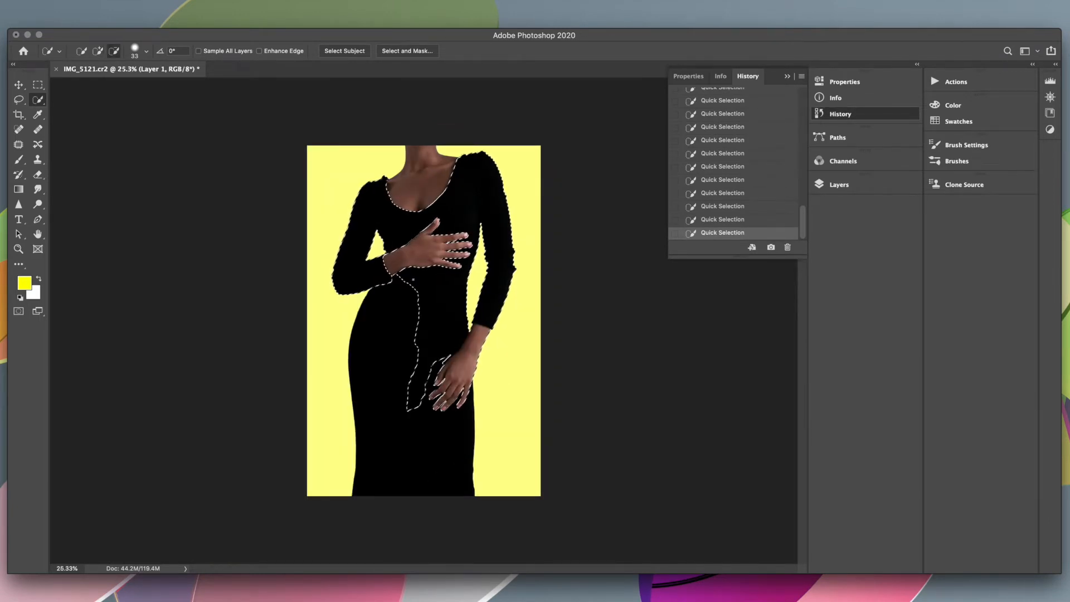
key("super+z")
mouse_move(390, 340)
left_mouse_down()
mouse_move(370, 432)
mouse_move(374, 412)
left_mouse_up()
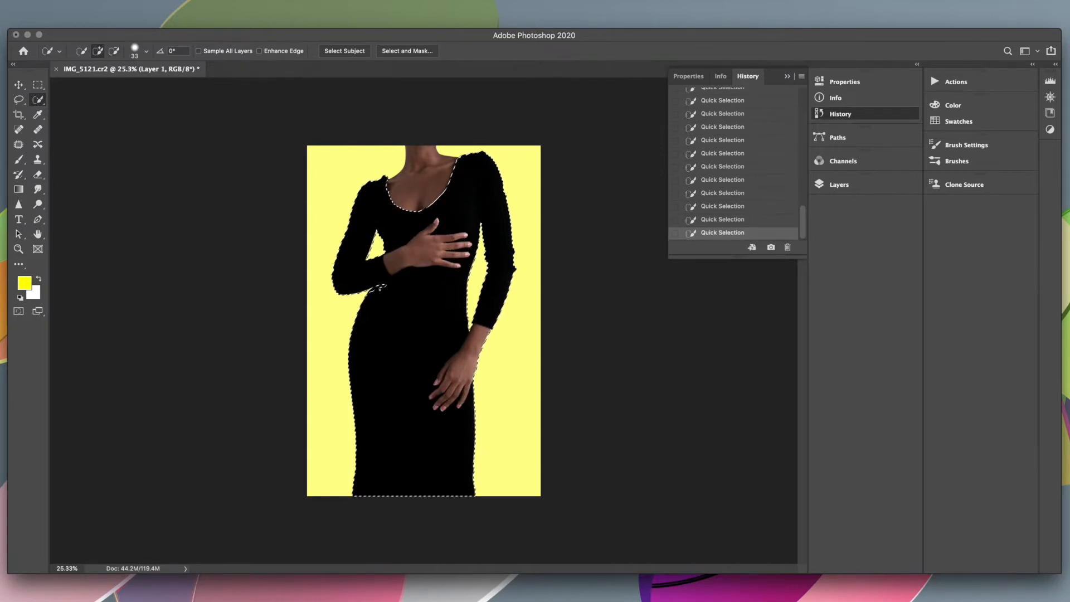
key("super+x")
key("super+z")
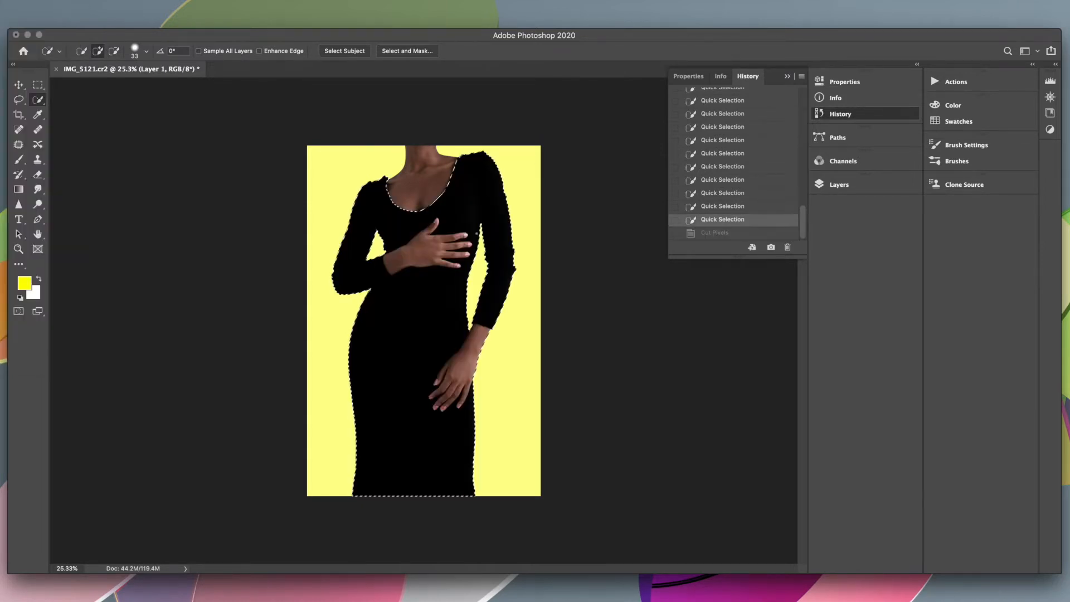
Refine the dress selection around both wrists and cut the selected pixels.
scroll(326, 268, "up", 4)
left_click_drag(326, 268, 268, 278)
scroll(482, 344, "down", 5)
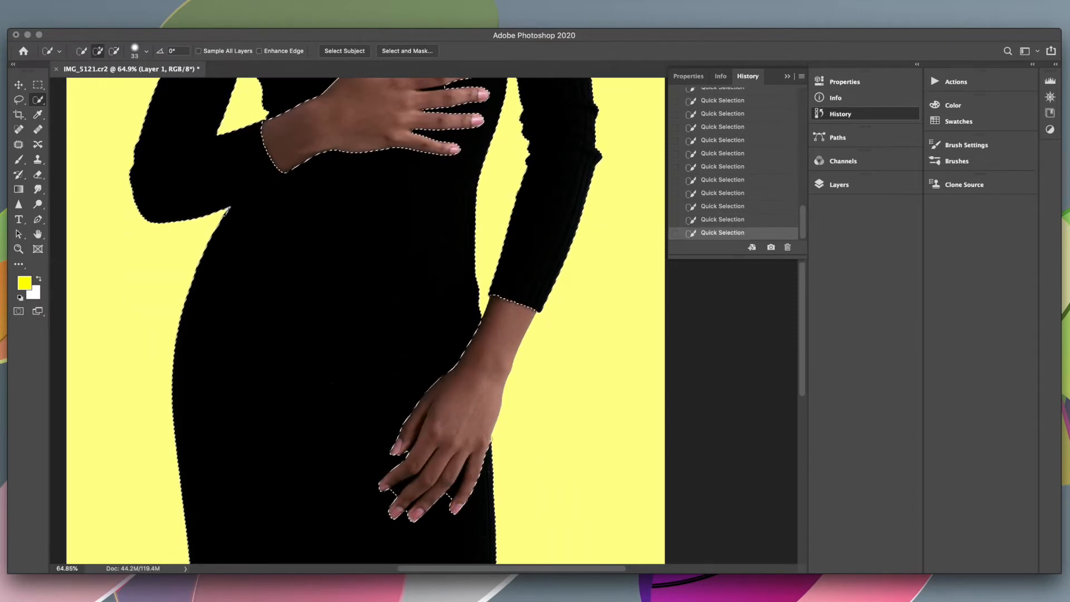
left_click_drag(533, 316, 498, 374)
key("super+z")
left_click(503, 359, "alt")
key("super+x")
scroll(233, 240, "down", 5)
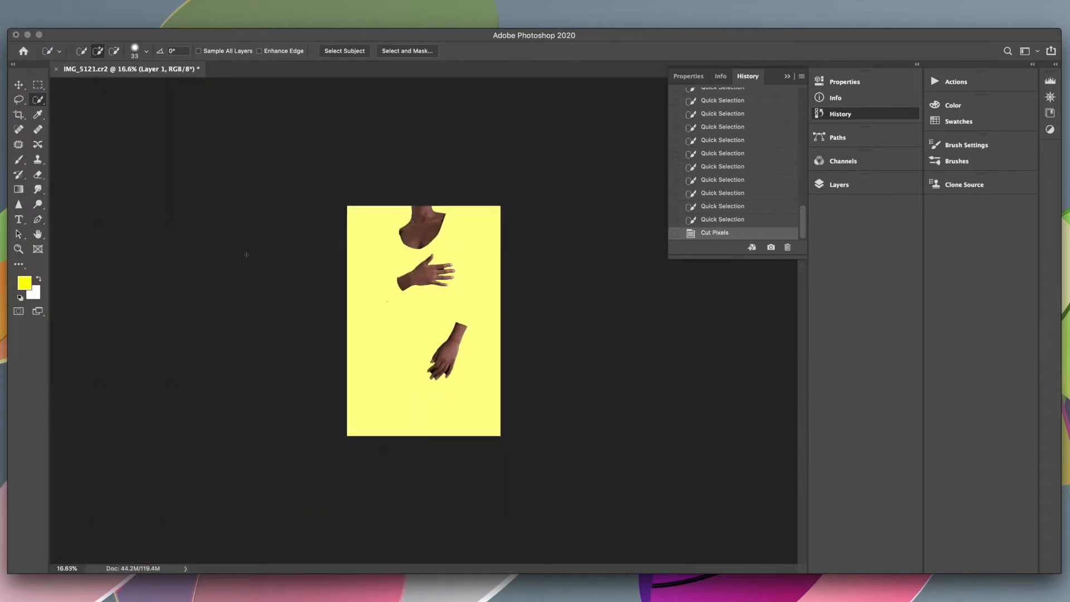
Show the handbag layer and move it below the hands layer, directly above the yellow colour fill.
left_click(865, 189)
scroll(766, 312, "up", 1)
scroll(766, 312, "down", 1)
scroll(766, 312, "up", 3)
left_click(693, 273)
left_click(676, 266)
left_click_drag(772, 267, 779, 292)
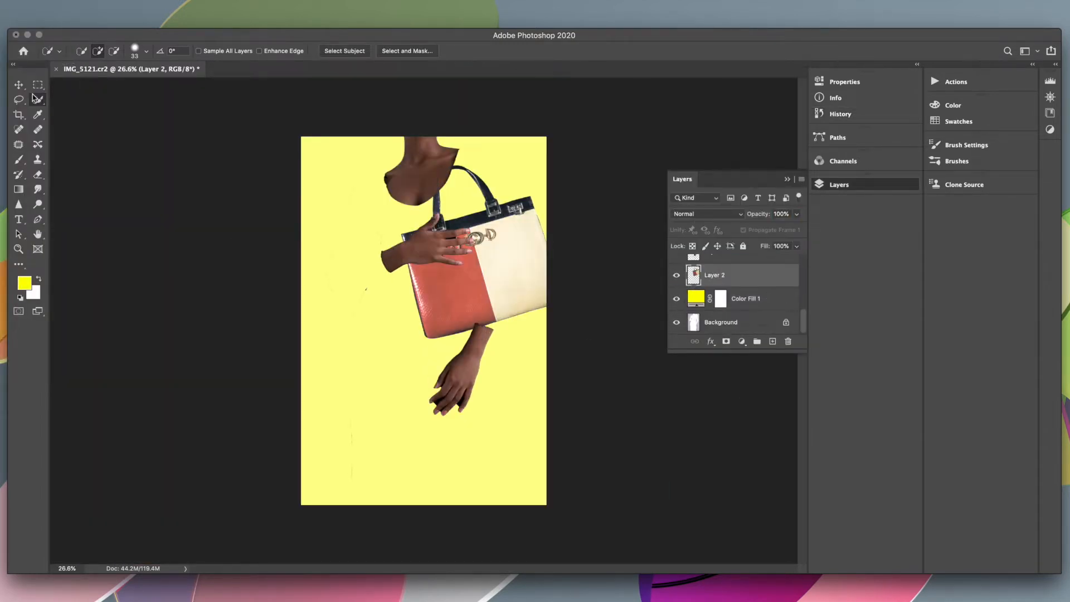
Scale down and rotate the handbag, and position it behind the upper hand.
key("super+t")
left_click_drag(564, 166, 493, 215)
left_click_drag(440, 311, 410, 268)
mouse_move(472, 302)
left_mouse_down()
mouse_move(491, 322)
mouse_move(473, 292)
left_mouse_up()
left_click_drag(413, 278, 413, 309)
left_click_drag(373, 215, 348, 188)
key("Return")
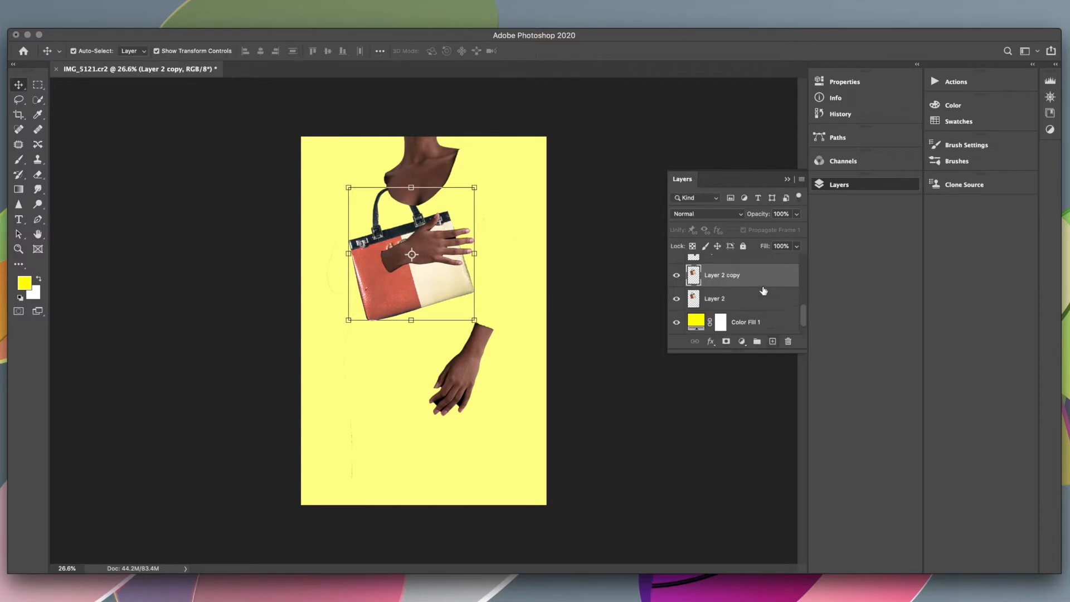
Duplicate the handbag layer in front of the hands, nudge the copy, and hide both handbag layers.
key("super+j")
key("super+shift+bracketright")
mouse_move(466, 270)
left_mouse_down()
mouse_move(466, 326)
mouse_move(465, 278)
left_mouse_up()
left_click(676, 269)
left_click(677, 316)
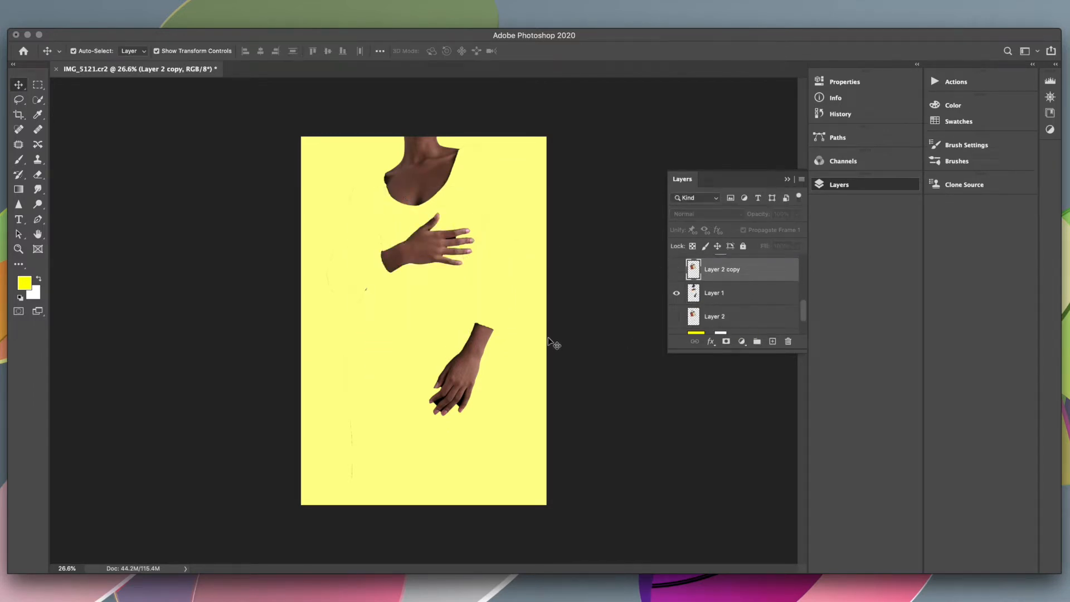
Step back to the state before the cut and add the fabric beside the lower hand's little finger with a 7 px Quick Selection brush.
left_click(841, 114)
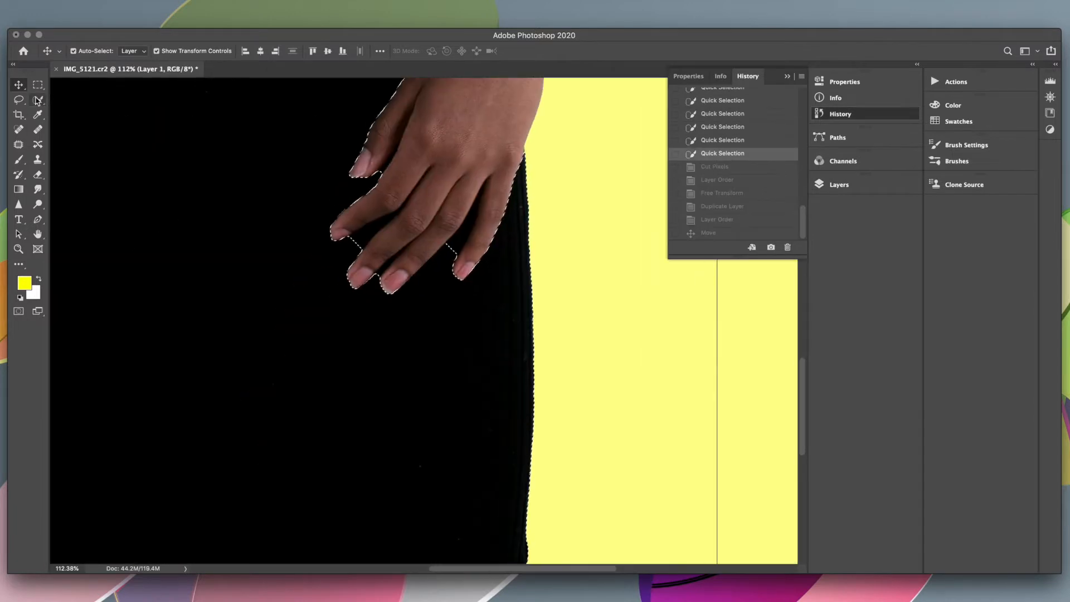
left_click(37, 100)
scroll(564, 135, "up", 3)
right_click(85, 86)
mouse_move(405, 305)
left_mouse_down()
mouse_move(402, 314)
mouse_move(435, 227)
left_mouse_up()
left_click(443, 229)
Add the dark gaps between the index, middle and ring fingers of the lower hand to the selection.
scroll(444, 229, "left", 2)
scroll(440, 234, "up", 3)
left_click(436, 239)
key("super+z")
left_click_drag(437, 238, 379, 297)
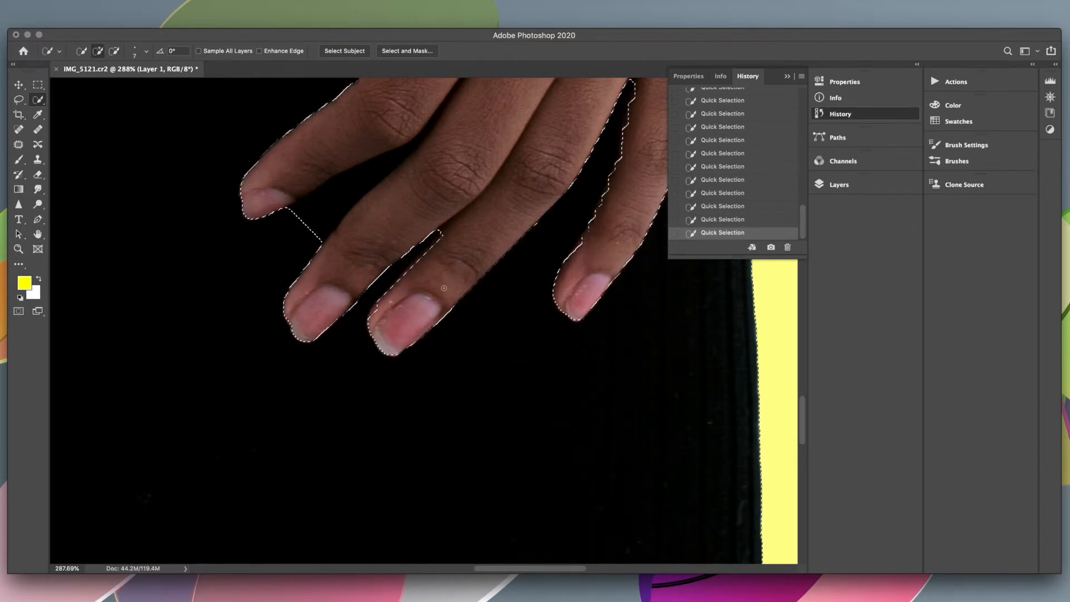
scroll(411, 264, "up", 3)
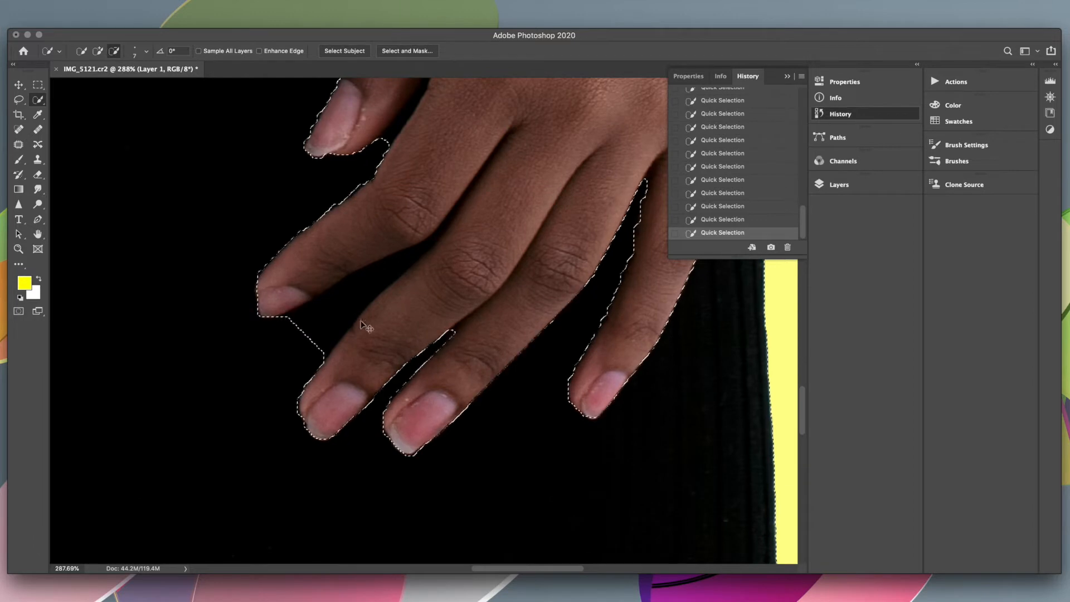
key("alt")
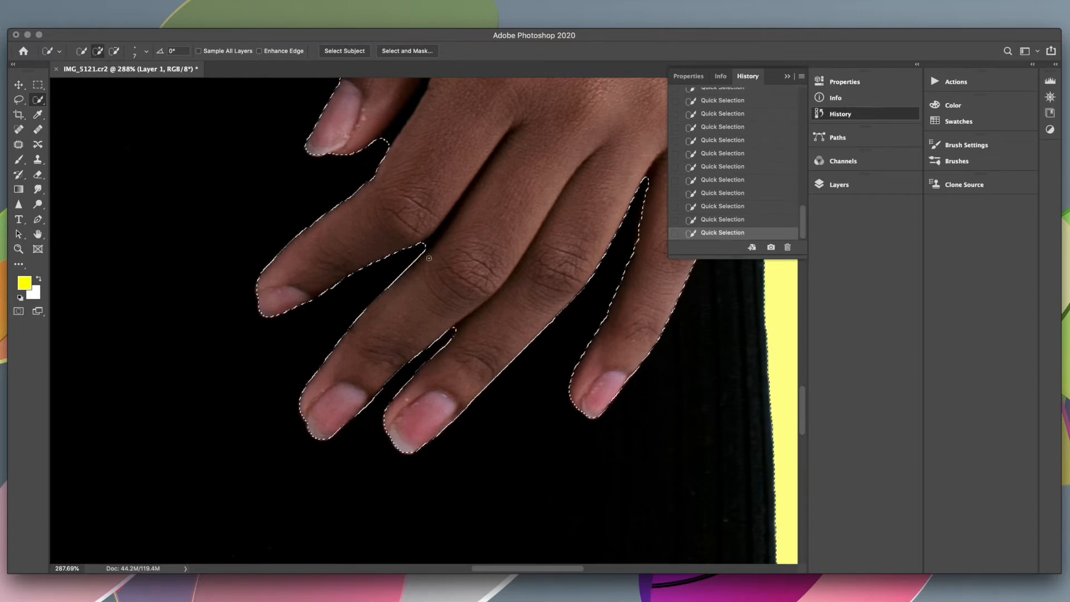
Add the gap between the lower hand's thumb and index finger to the selection, comparing the change by undoing and redoing it.
scroll(438, 155, "up", 4)
key("super+z")
key("super+shift+z")
key("super+z")
key("super+shift+z")
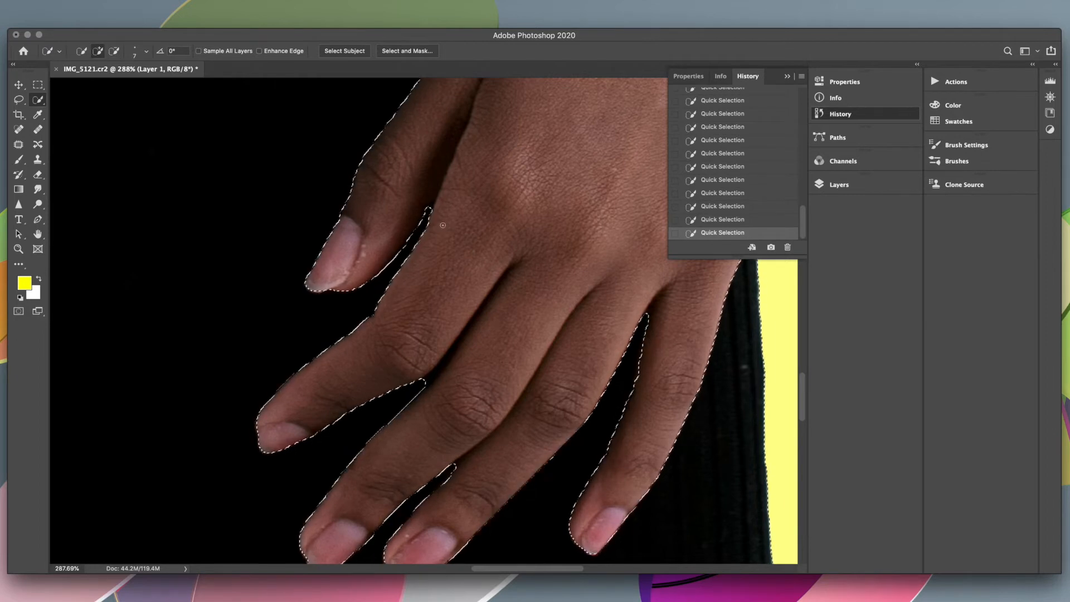
scroll(451, 222, "down", 5)
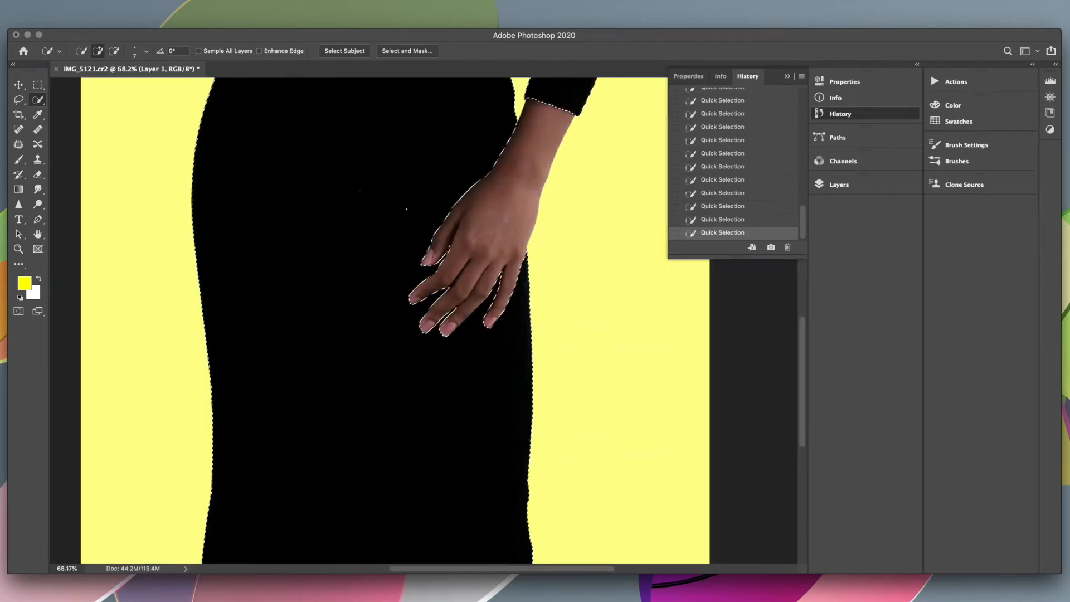
Select the fabric gap between the upper hand's index and middle fingers, comparing it with the previous selection.
scroll(445, 228, "up", 10)
scroll(465, 259, "up", 5)
key("super+z")
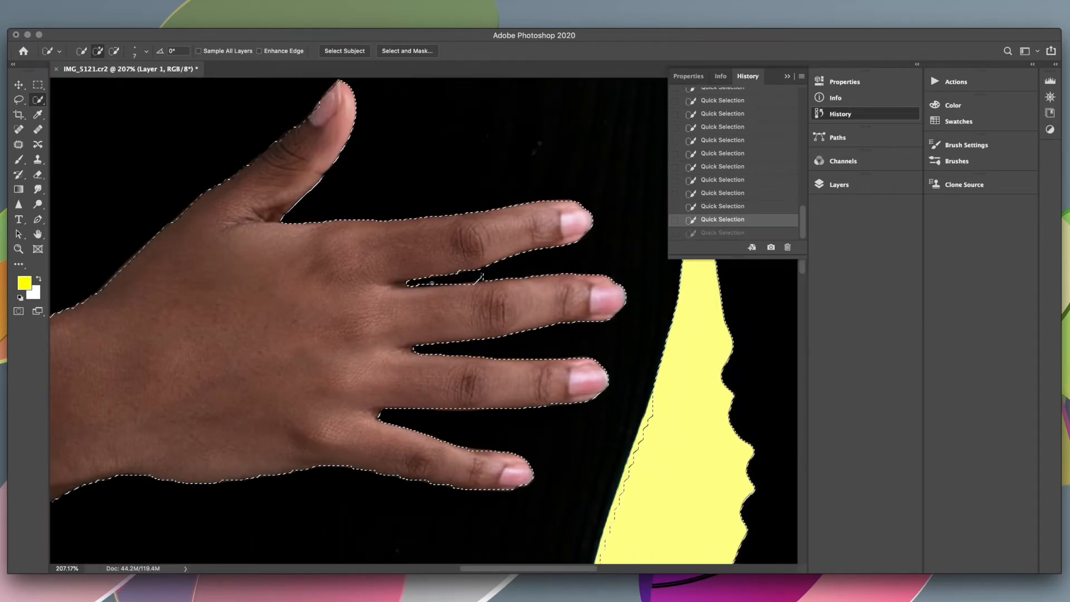
key("super+shift+z")
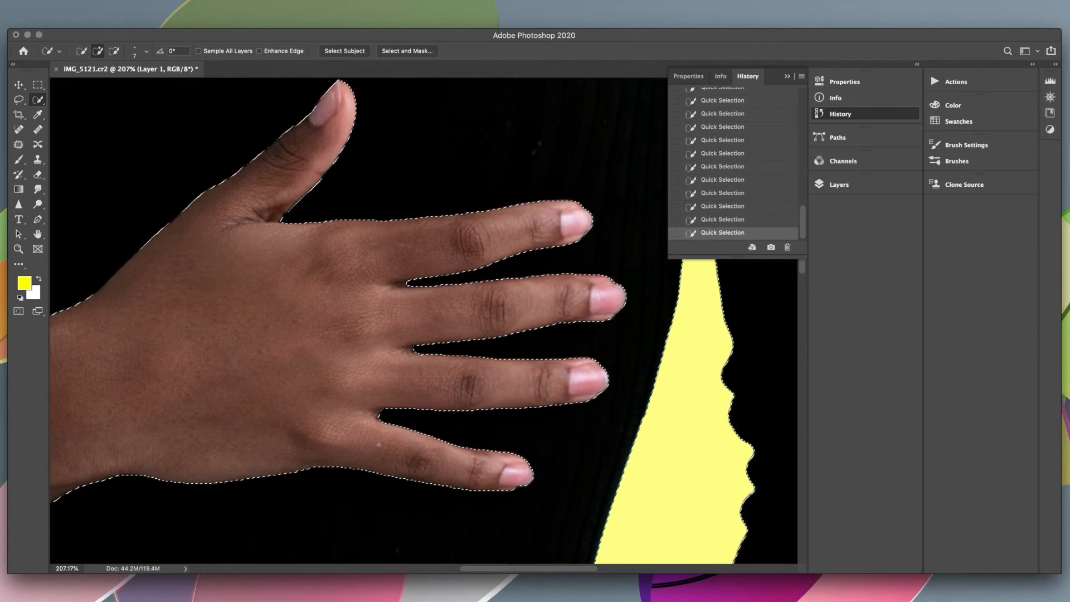
scroll(468, 368, "down", 10)
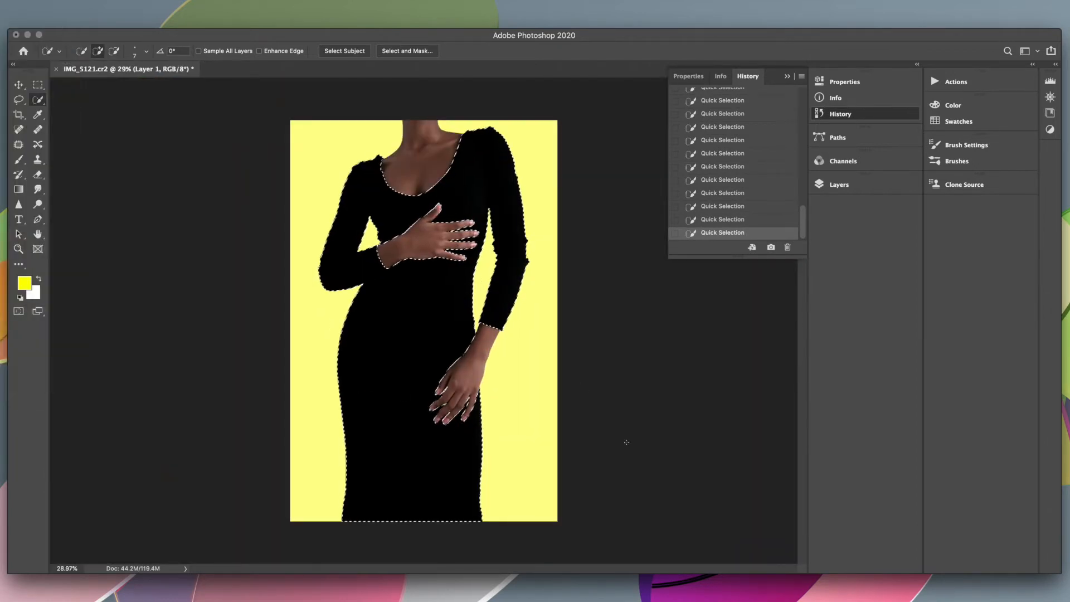
Cut the selected dress out of the layer, toggling the cut to check the edges around the lower hand.
key("super+x")
scroll(516, 419, "up", 10)
key("super+z")
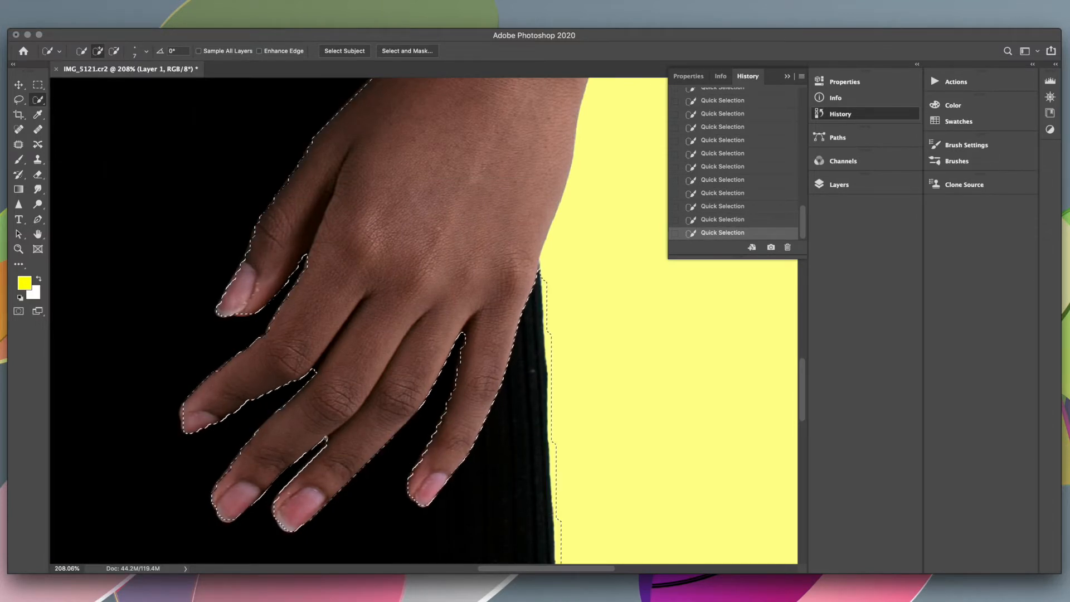
key("super+shift+z")
key("super+z")
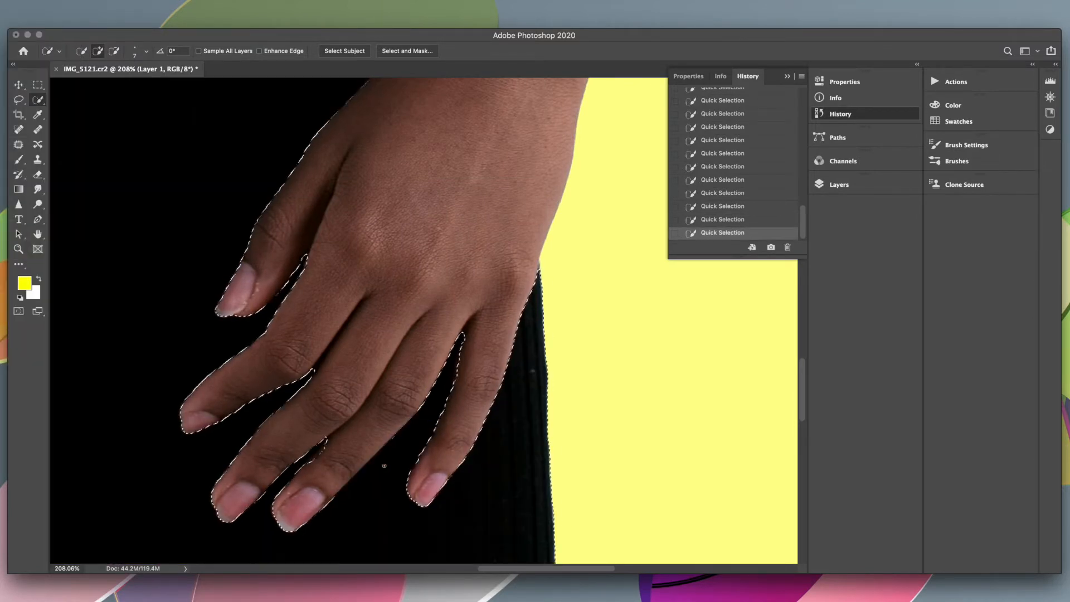
key("super+shift+z")
key("super+z")
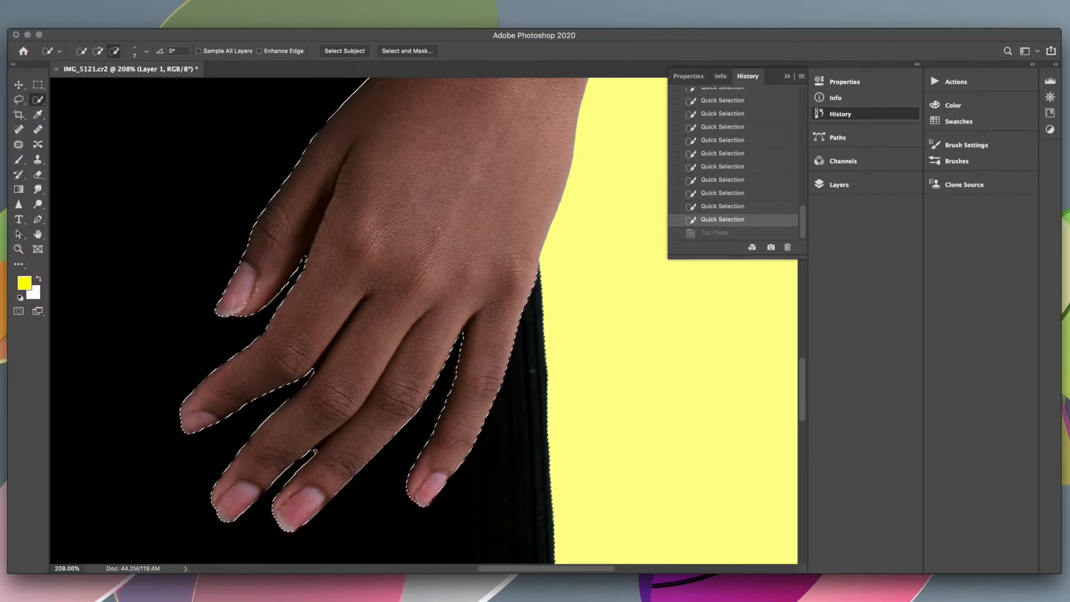
key("super+shift+z")
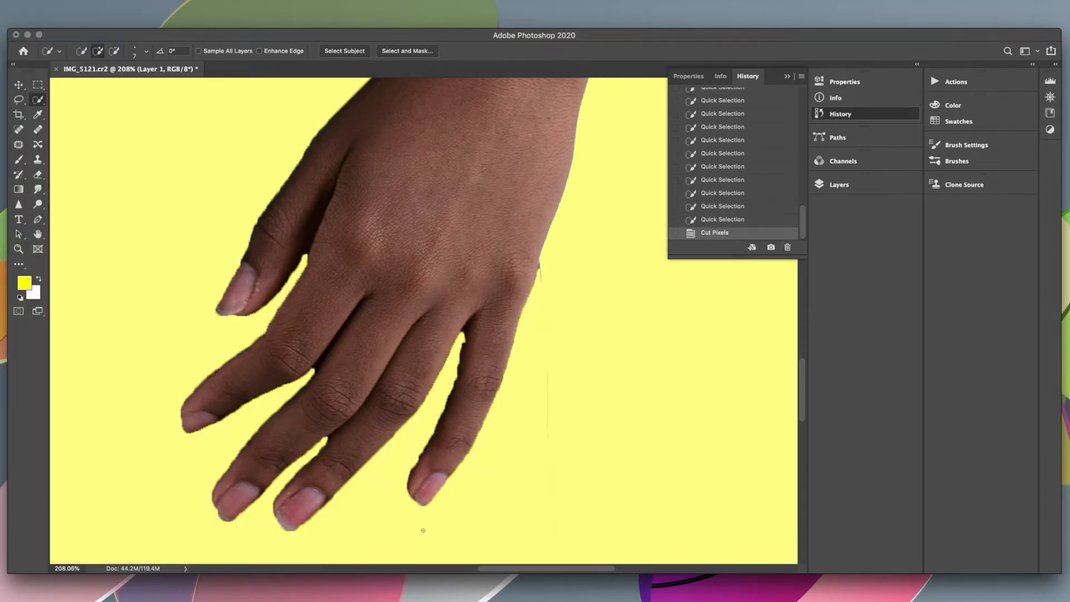
key("super+0")
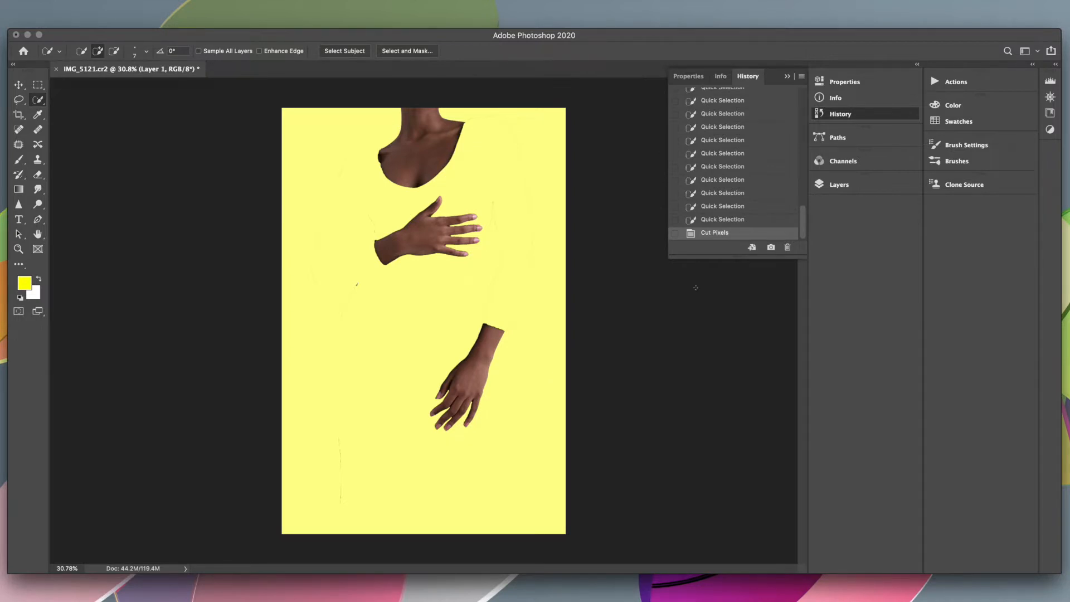
Switch to Finder and preview 2.jpg in the FINAL-5 folder as a colour reference.
key("super+Tab")
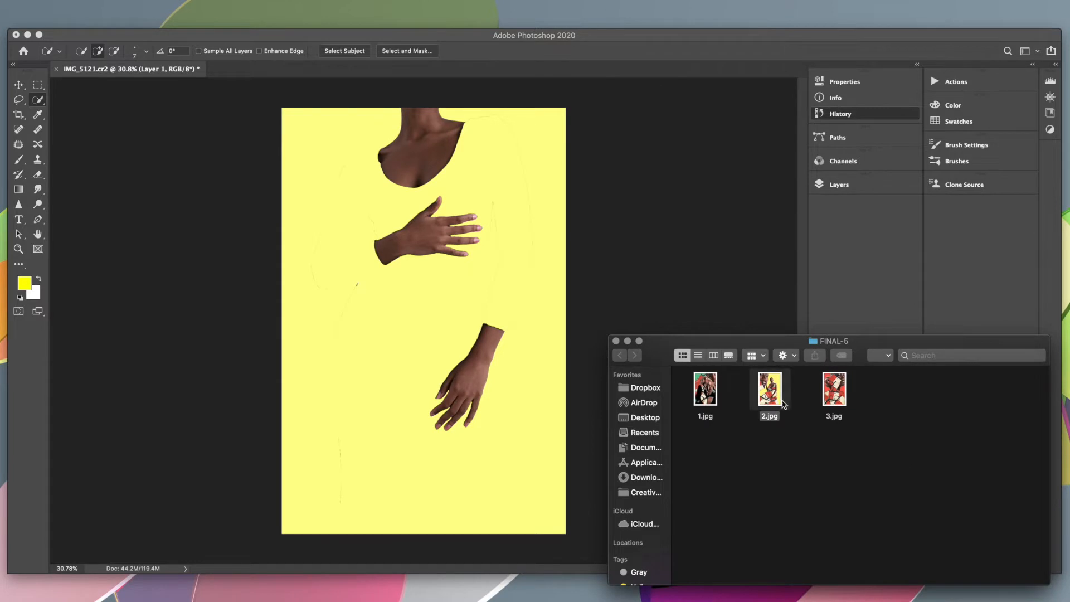
left_click(783, 405)
key("space")
Try several swatch colours on the Color Fill 1 background layer.
left_click(838, 184)
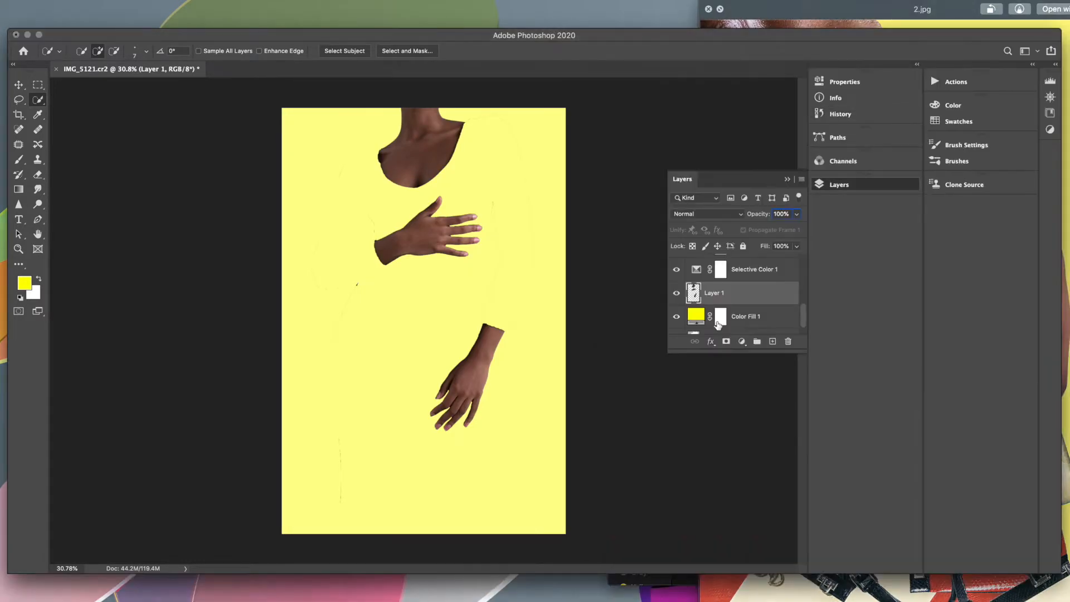
double_click(695, 315)
key("Return")
left_click(958, 121)
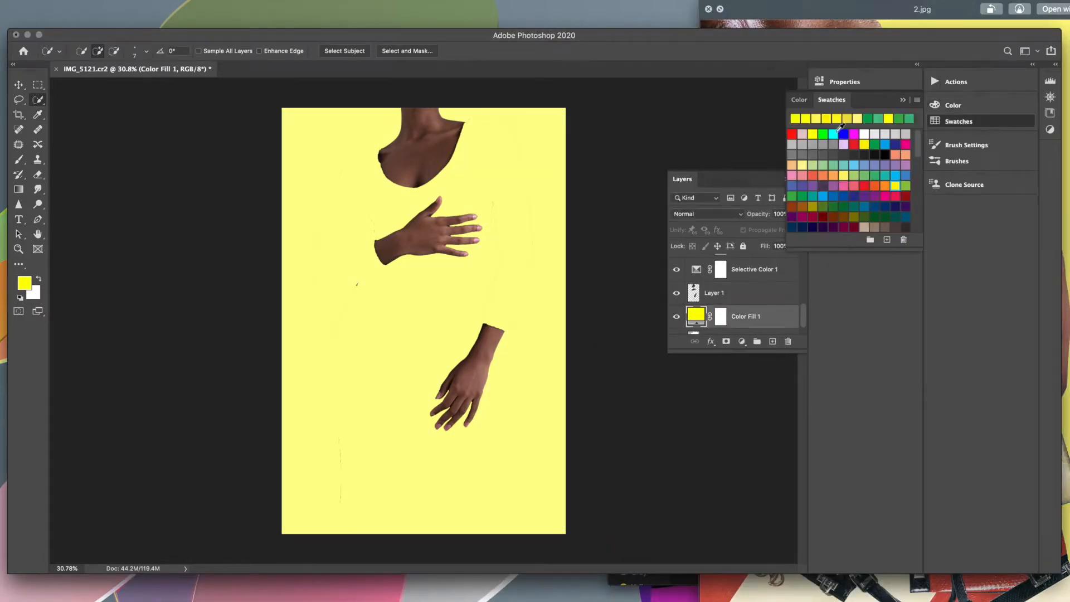
left_click(875, 144)
left_click(885, 186)
left_click(864, 186)
left_click(884, 144)
left_click(823, 165)
left_click(884, 185)
left_click(895, 196)
left_click(895, 186)
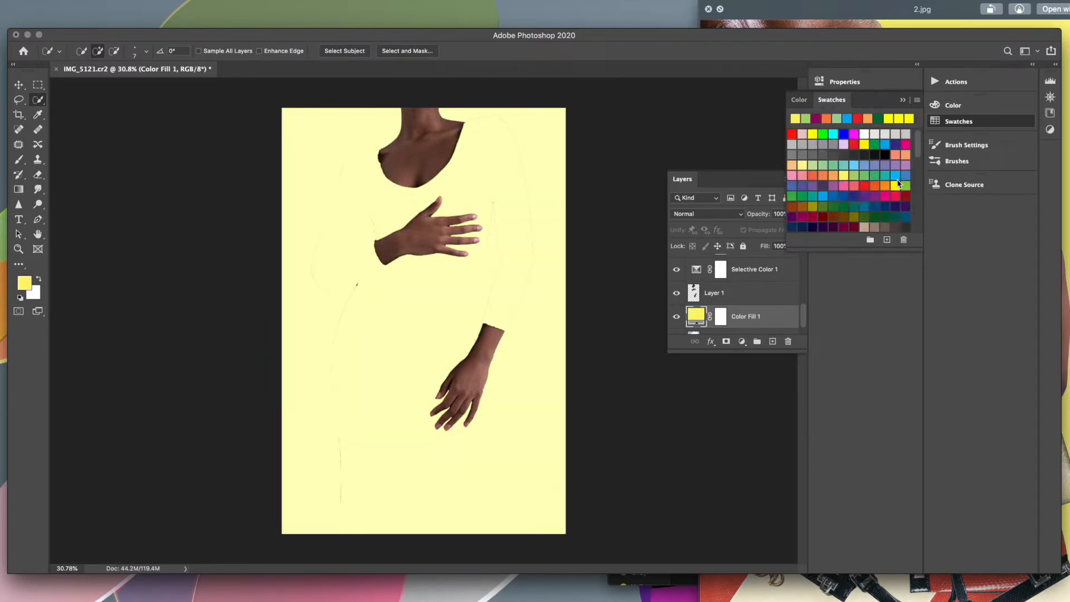
left_click(896, 185)
scroll(827, 187, "down", 3)
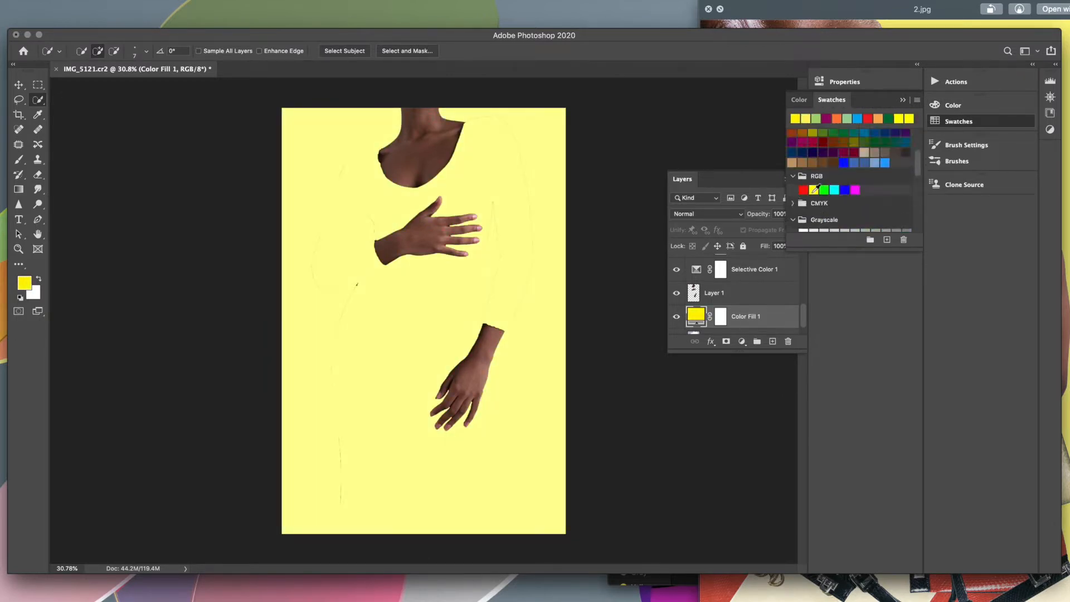
scroll(826, 187, "up", 4)
Adjust the background fill to a warmer golden yellow.
left_click(953, 105)
left_click_drag(899, 215, 899, 218)
double_click(696, 315)
left_click(938, 416)
left_click(958, 121)
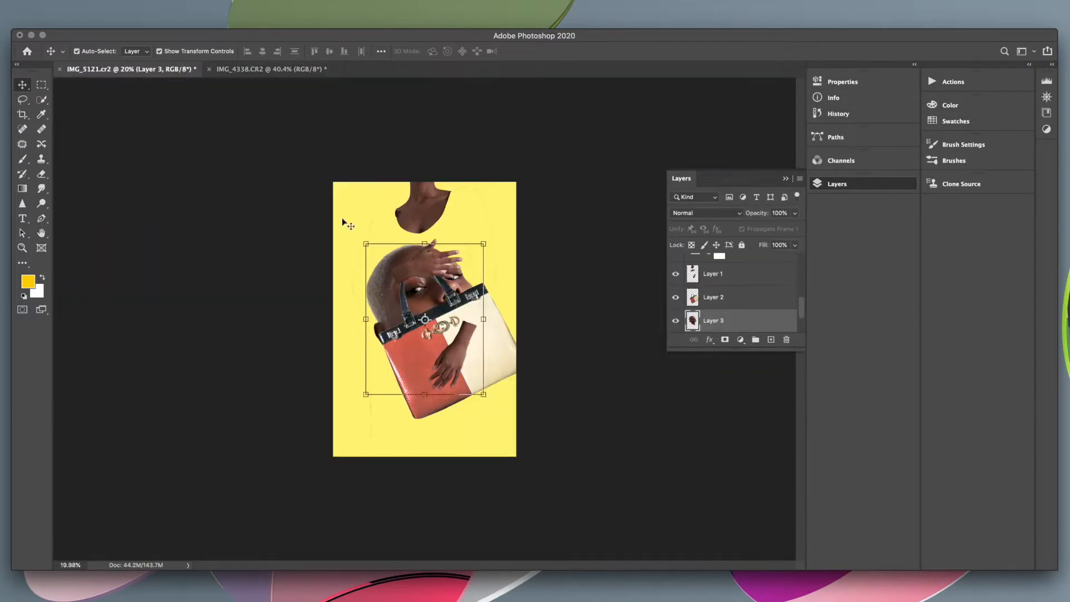
Place the head beneath the neck and add a horizontally flipped copy of it behind the handbag.
left_click_drag(406, 240, 431, 209)
left_click_drag(488, 275, 423, 295, "alt")
left_click(6, 1)
mouse_move(34, 141)
left_click(207, 324)
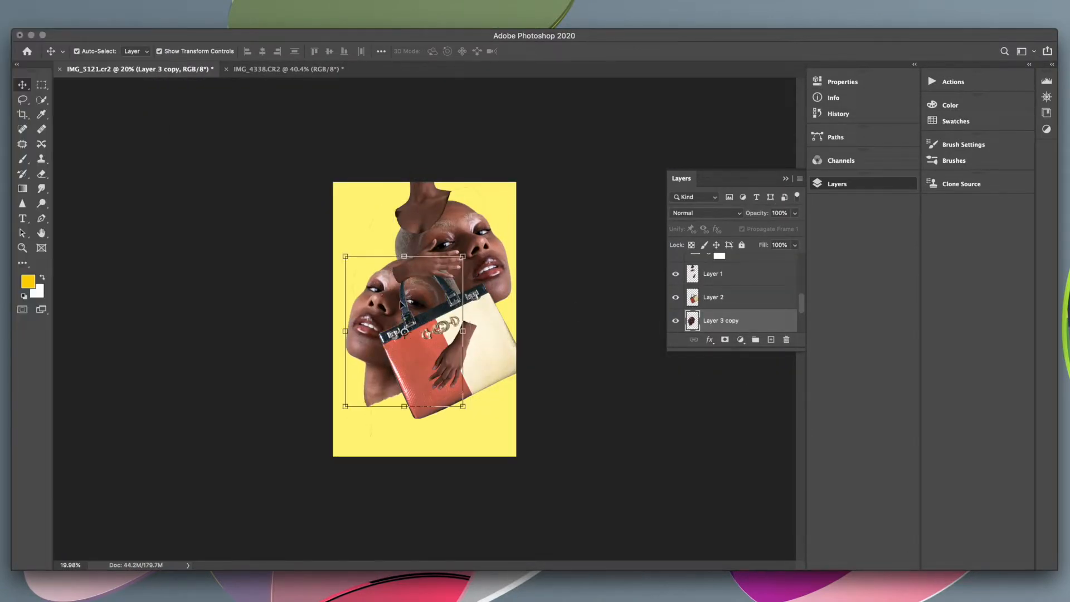
left_click(602, 341)
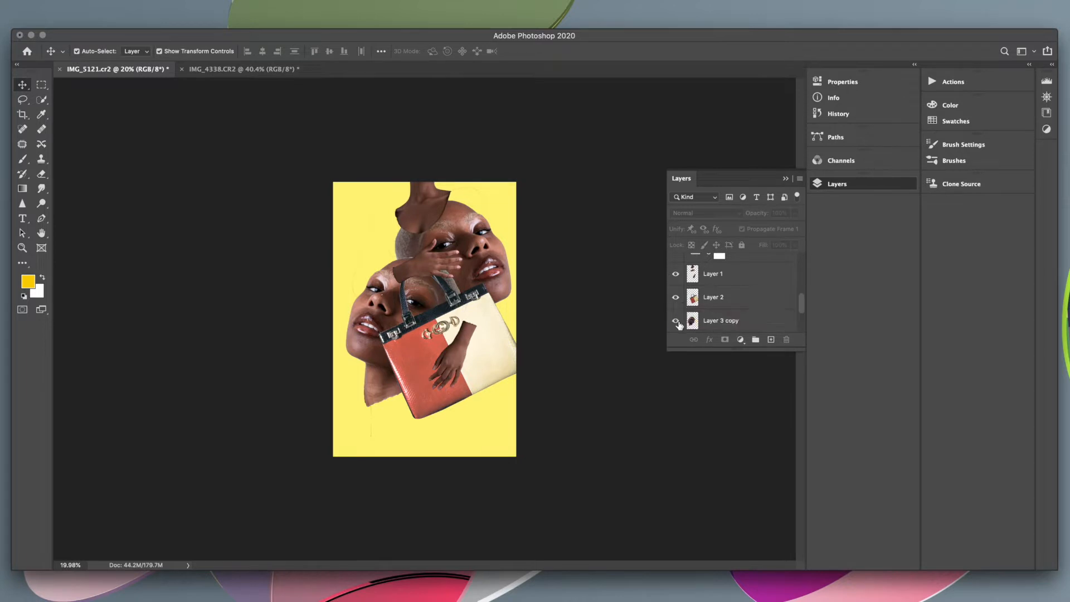
Hide Layer 3 and its copy, which hold the two heads.
left_click(676, 321)
scroll(677, 312, "down", 5)
left_click(676, 282)
On Layer 1, erase the leftover speck where the elbow and waist outlines meet, using an 11 px eraser.
scroll(738, 287, "up", 5)
left_click(730, 268)
left_click(42, 174)
scroll(374, 284, "up", 10)
left_click(452, 399)
key("super+z")
left_click(94, 51)
left_click_drag(83, 87, 79, 87)
left_click(449, 386)
left_click_drag(447, 389, 440, 400)
Reduce the eraser size to 4 px and erase the remaining residue at the tip of the leftover outline.
scroll(417, 347, "up", 3)
left_click(94, 51)
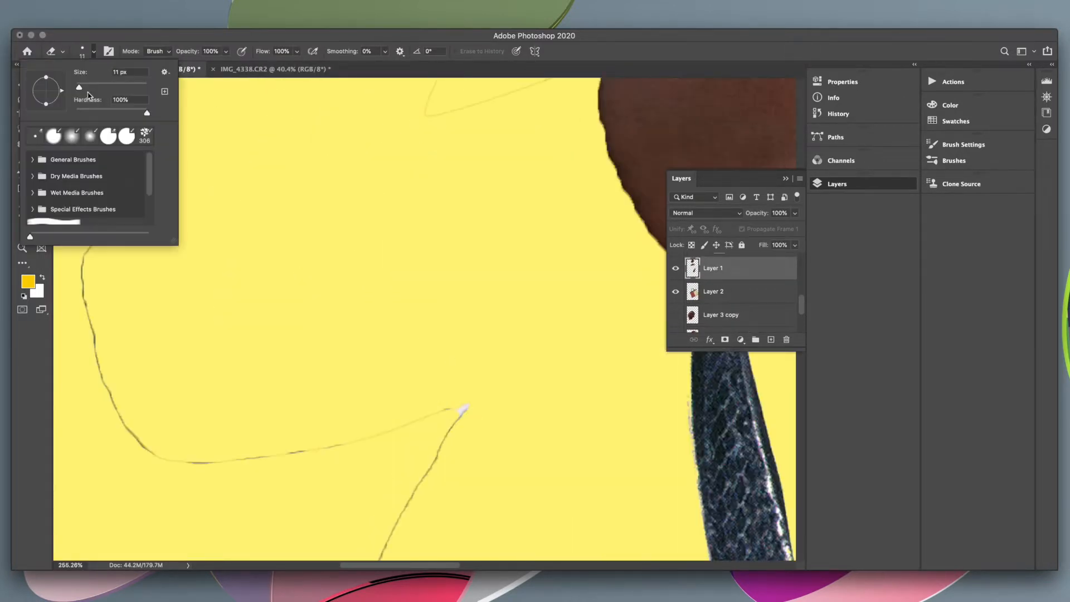
left_click_drag(79, 88, 77, 87)
left_click(467, 407)
scroll(523, 426, "up", 3)
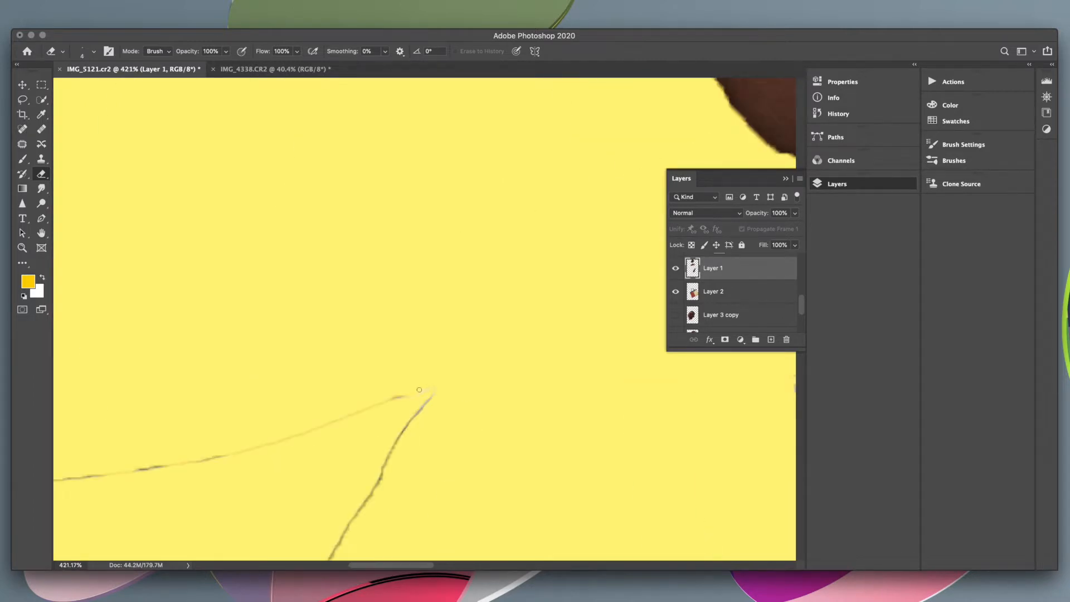
Erase the dark fringe along the upper edge of the upper hand's index finger.
scroll(464, 396, "down", 10)
scroll(546, 209, "up", 6)
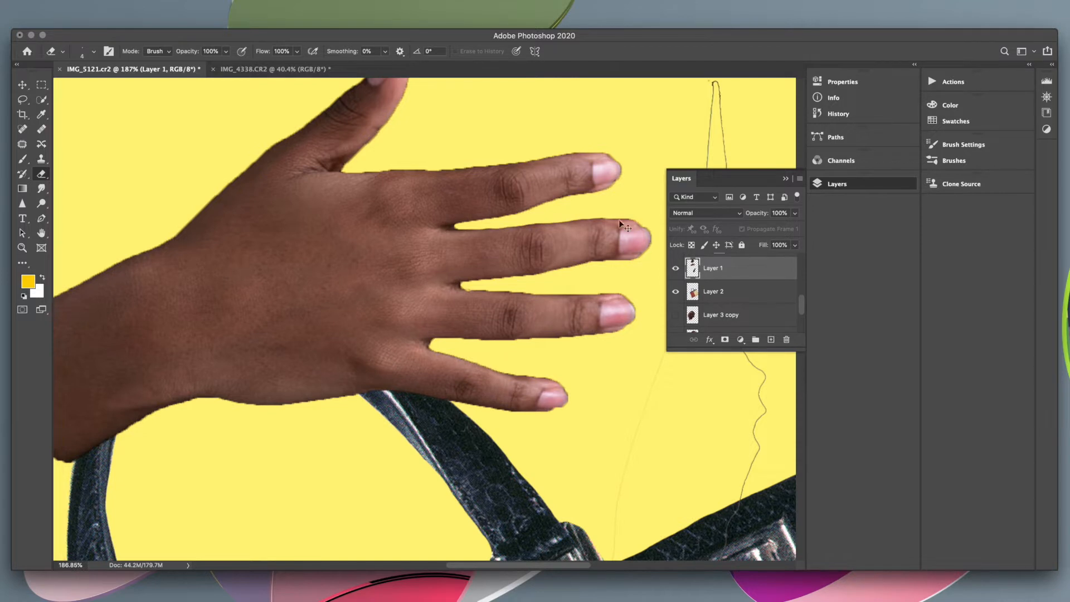
scroll(446, 212, "up", 2)
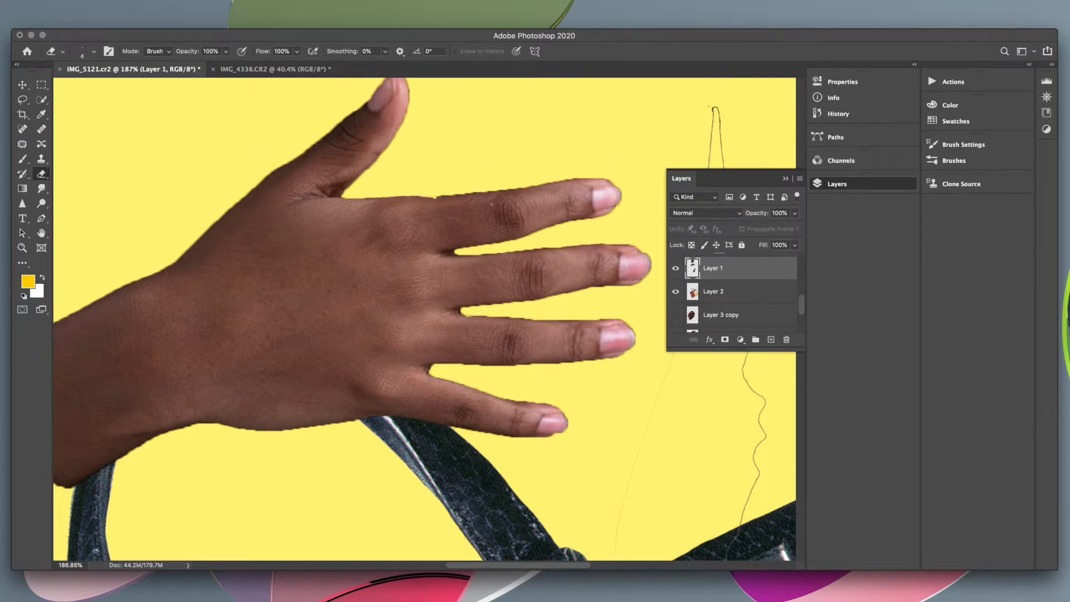
left_click_drag(576, 178, 444, 195)
scroll(582, 178, "up", 2)
scroll(582, 177, "left", 2)
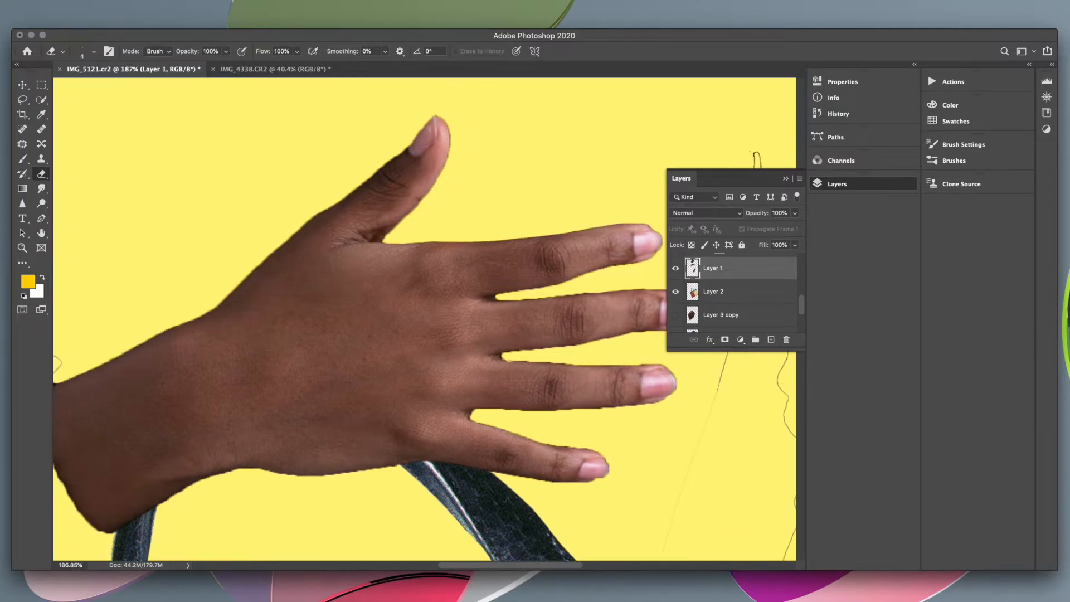
Erase the dark fringe along the cut end of the upper hand's wrist.
scroll(379, 238, "up", 3)
scroll(412, 234, "down", 3)
scroll(334, 223, "left", 3)
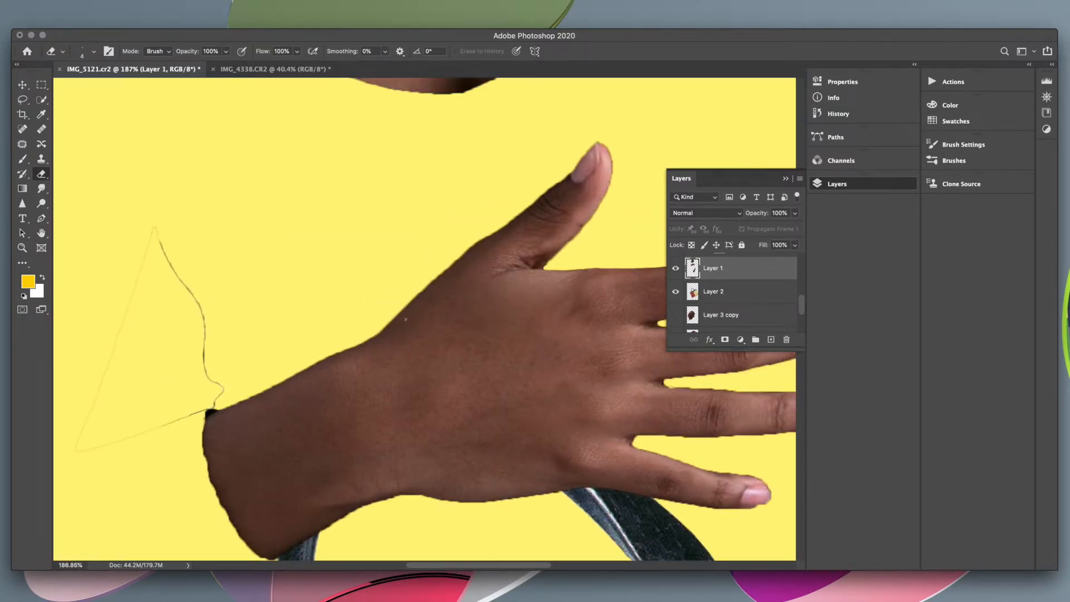
scroll(304, 214, "up", 2)
left_click_drag(305, 214, 328, 286)
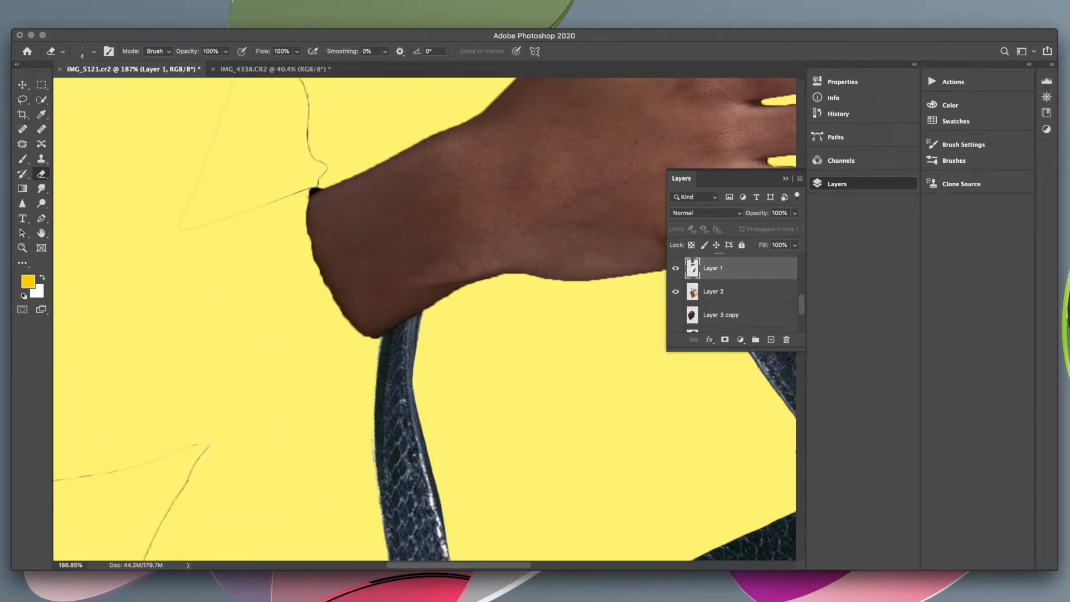
left_click_drag(357, 330, 368, 337)
scroll(331, 314, "up", 2)
scroll(331, 314, "left", 2)
mouse_move(347, 240)
left_mouse_down()
mouse_move(357, 313)
mouse_move(386, 366)
left_mouse_up()
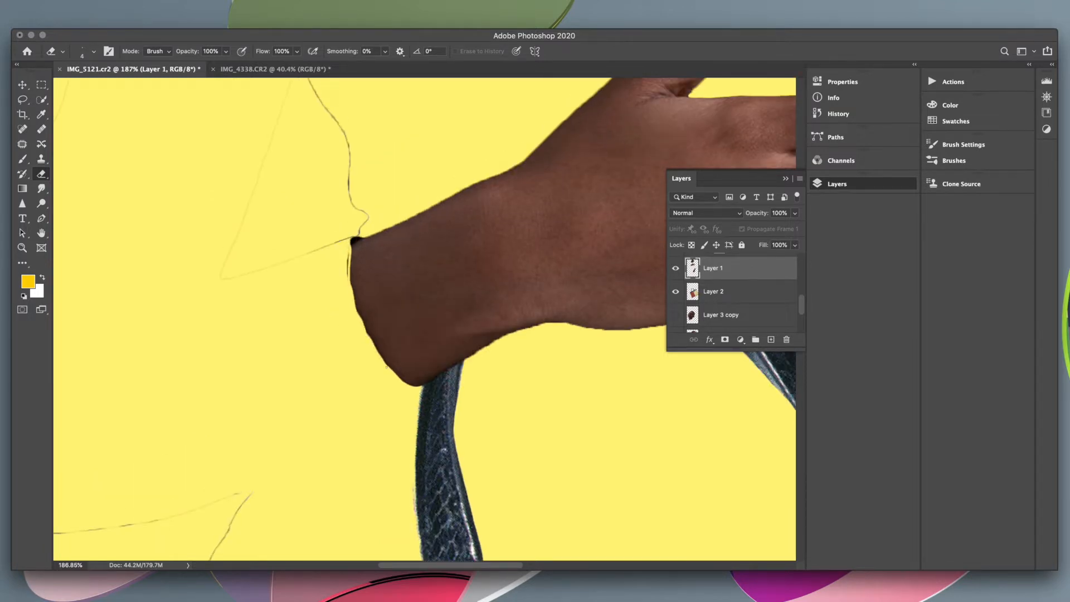
Set the eraser size to 14 px and erase the leftover dark line along the cut end of the upper hand's wrist.
scroll(360, 336, "up", 3)
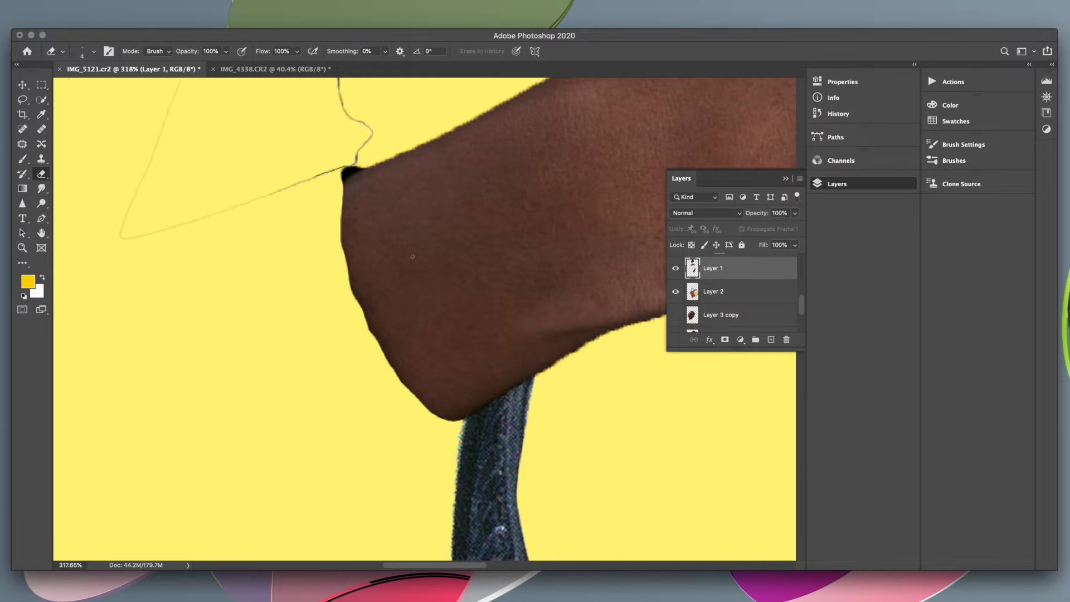
scroll(460, 400, "down", 10)
scroll(353, 222, "up", 5)
left_click(94, 51)
left_click_drag(78, 86, 80, 86)
left_click_drag(422, 295, 450, 348)
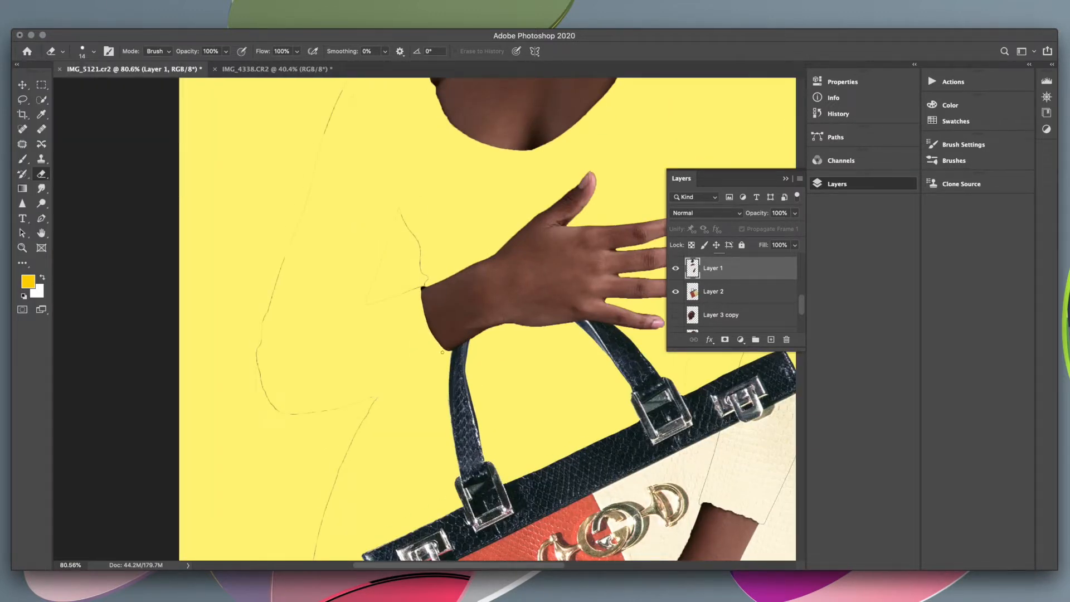
Erase the dark fringe along the underside of the upper hand, from the palm back to the wrist.
scroll(435, 334, "down", 2)
scroll(434, 335, "right", 2)
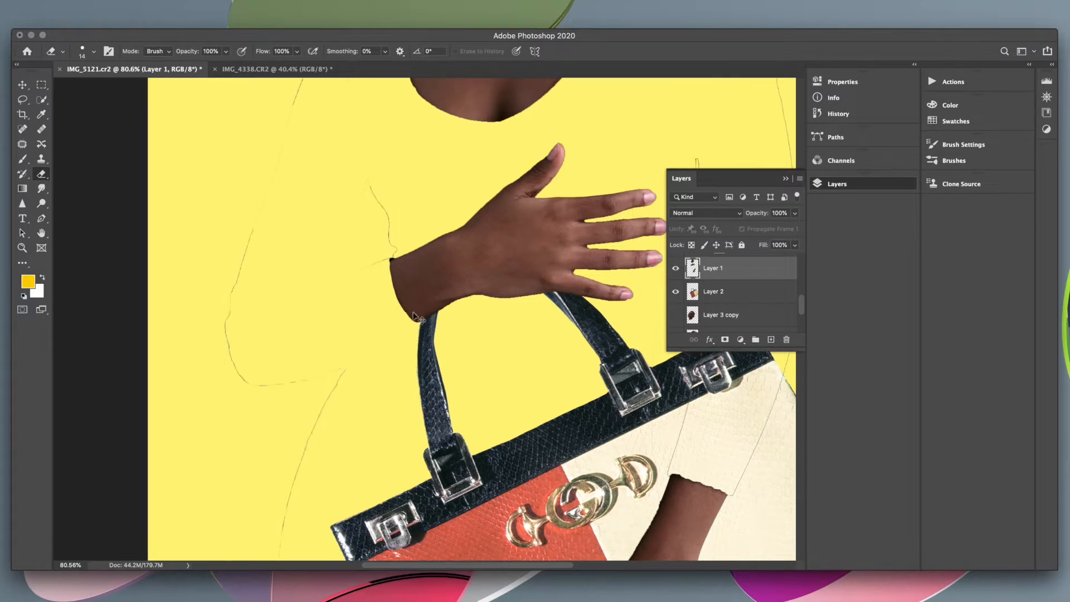
scroll(415, 317, "up", 3)
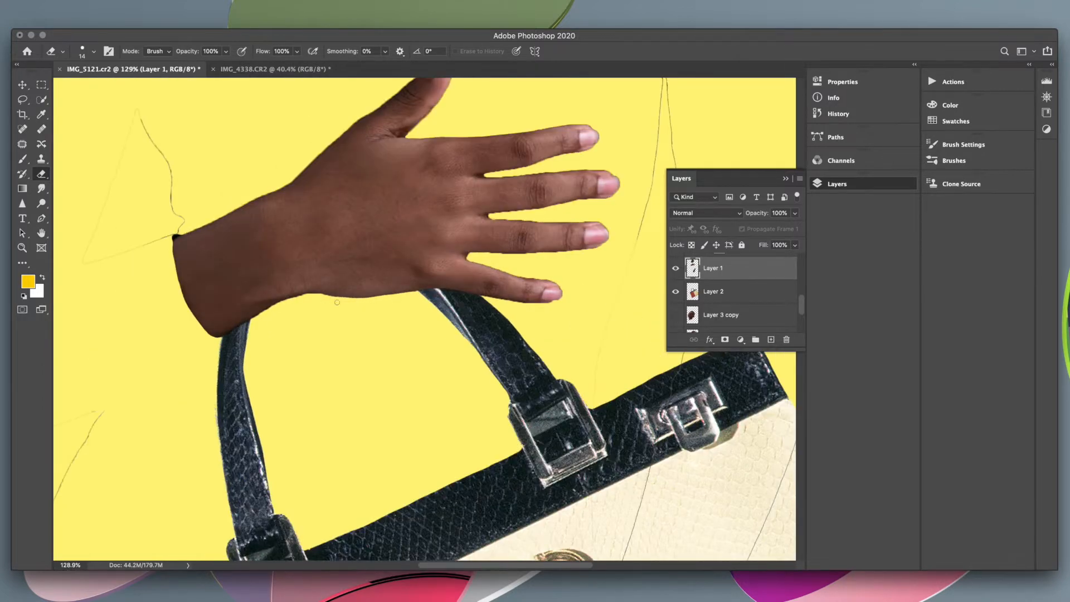
mouse_move(345, 301)
left_mouse_down()
mouse_move(291, 299)
mouse_move(255, 321)
left_mouse_up()
scroll(440, 326, "down", 5)
scroll(440, 326, "up", 5)
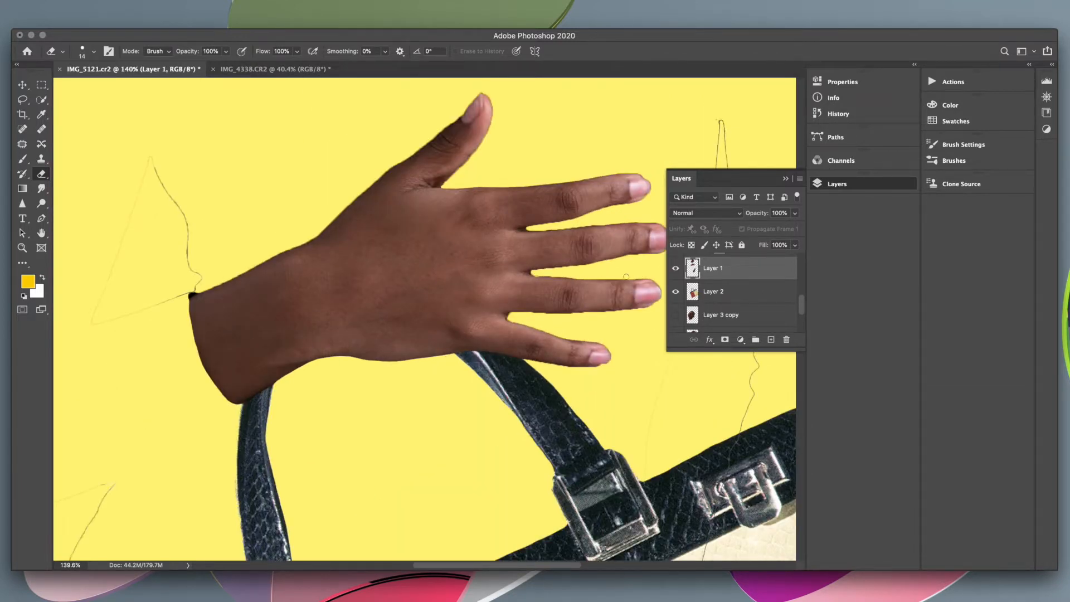
Erase the dark fringe in the gap between the upper hand's middle and ring fingers and beneath its little finger.
left_click_drag(558, 275, 533, 275)
scroll(593, 229, "right", 3)
scroll(592, 229, "down", 2)
scroll(592, 229, "up", 1)
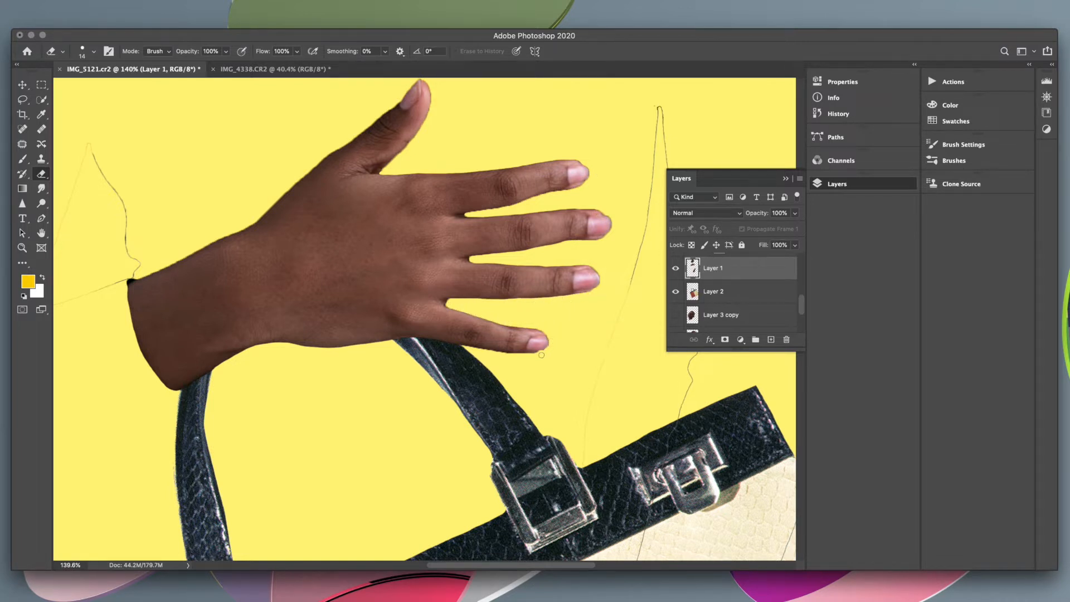
mouse_move(461, 348)
left_mouse_down()
mouse_move(507, 353)
mouse_move(490, 351)
left_mouse_up()
Erase the dark fringe along the top of the upper hand, from the wrist past the thumb to the index finger.
scroll(479, 290, "up", 3)
scroll(479, 290, "left", 3)
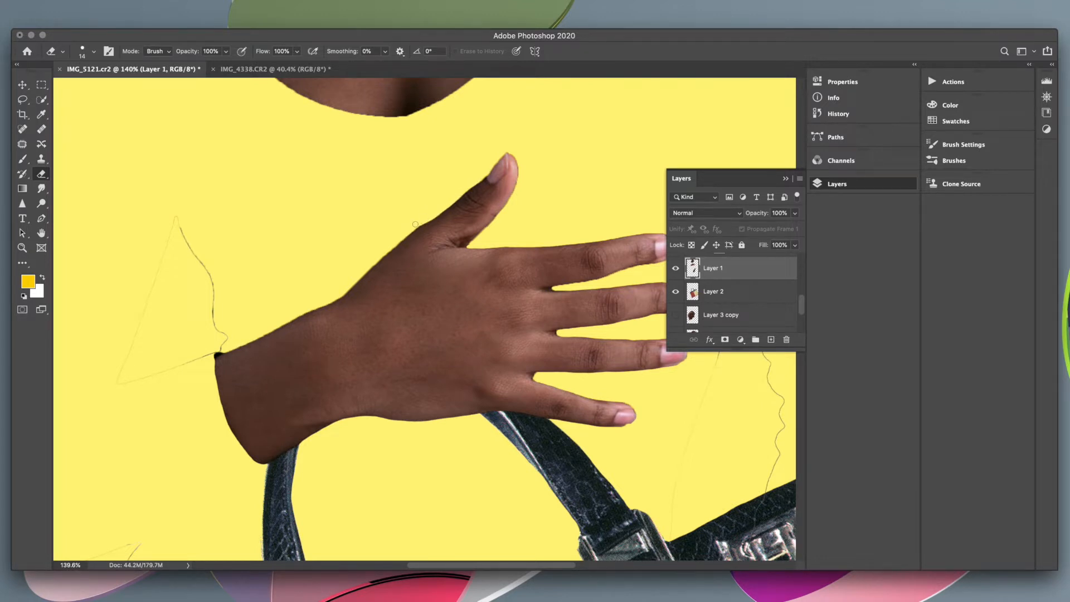
left_click_drag(383, 254, 383, 214)
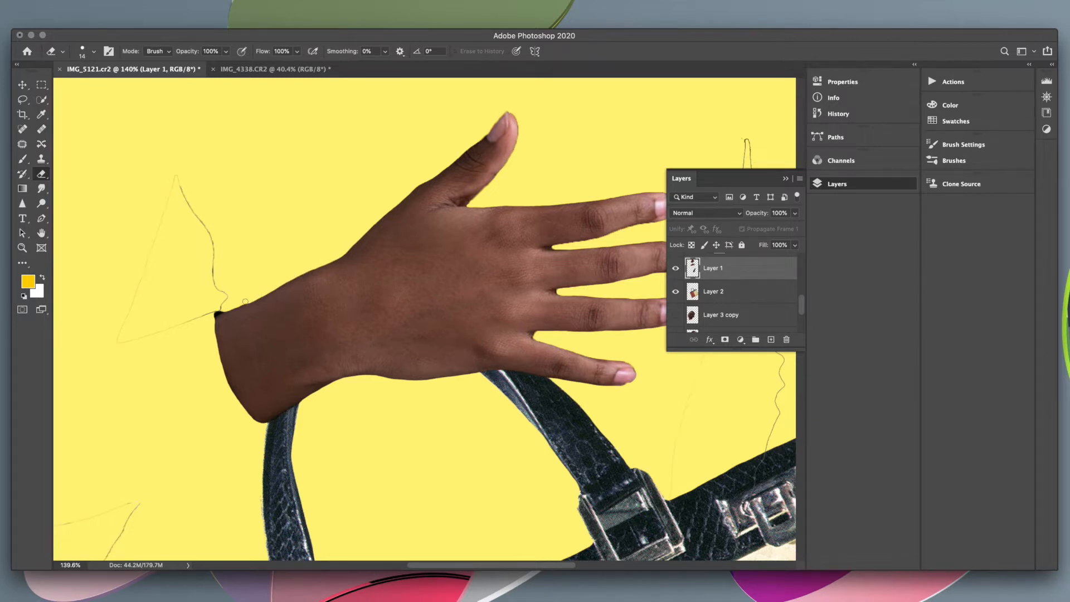
left_click_drag(439, 265, 373, 252)
left_click_drag(548, 221, 494, 233)
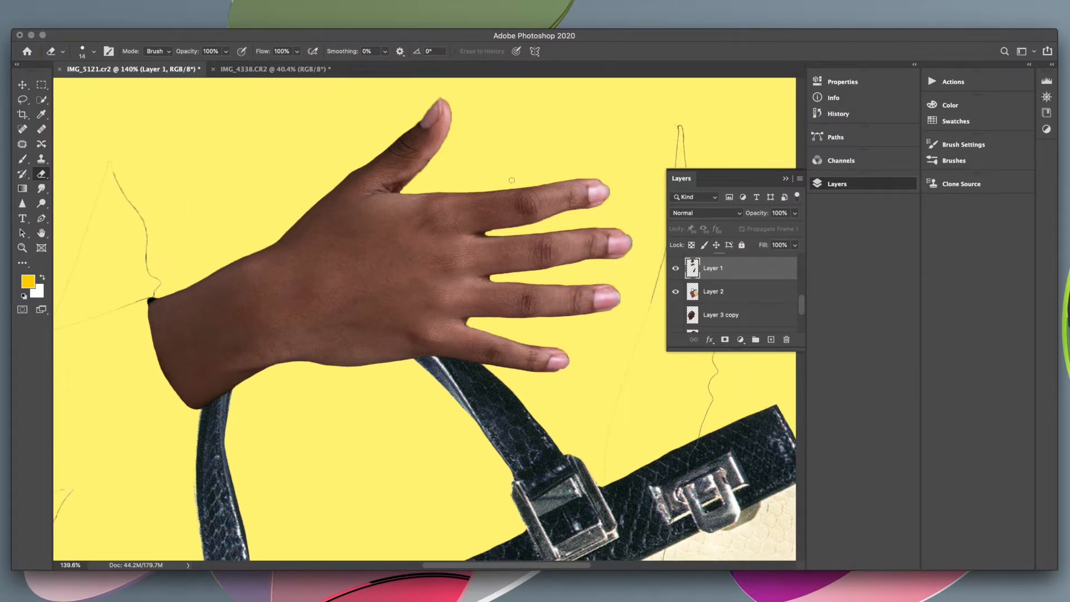
left_click_drag(637, 180, 766, 211)
Undo the last stroke, set the eraser size to 7 px and erase the fringe around the upper hand's middle fingertip.
left_click(838, 114)
left_click(94, 51)
left_click_drag(81, 89, 77, 89)
key("super+z")
left_click_drag(619, 265, 631, 298)
Compare the upper hand's finger edges before and after the last eraser stroke by undoing and redoing it.
key("super+z")
key("super+shift+z")
key("super+z")
key("super+shift+z")
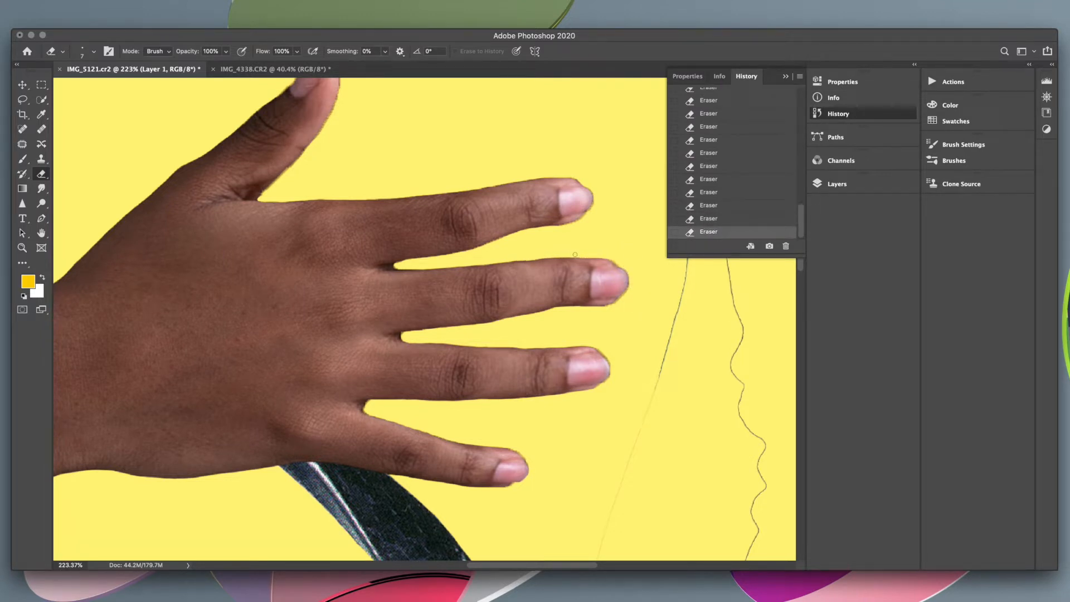
key("super+z")
key("super+shift+z")
key("super+z")
key("super+shift+z")
key("super+z")
key("super+shift+z")
scroll(538, 311, "down", 3)
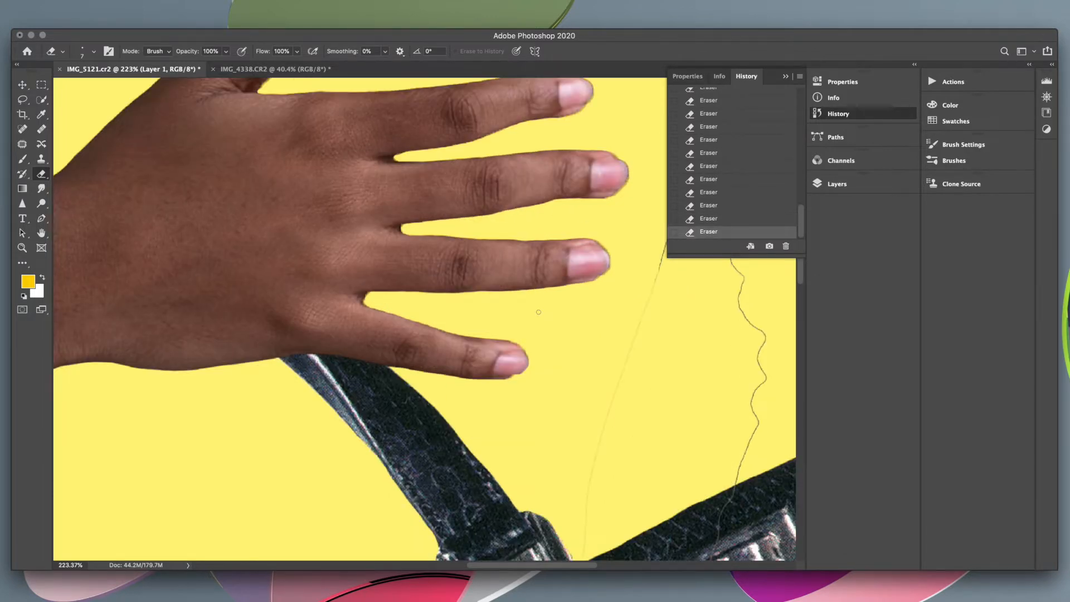
Fit the whole collage in view and save the document as IMG_5121.psd with Maximize Compatibility on.
key("super+0")
key("super+s")
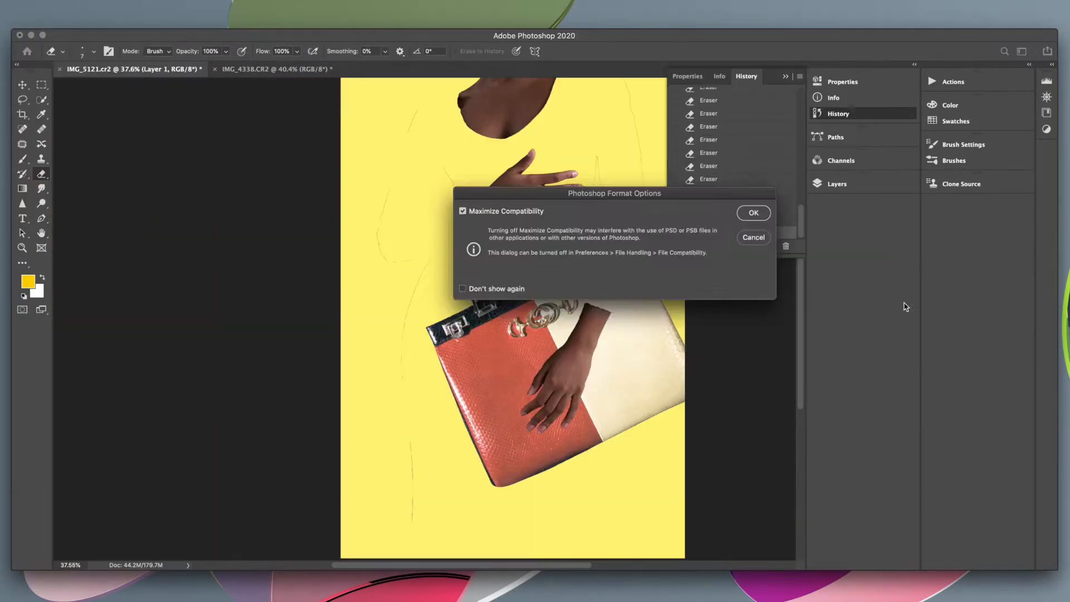
left_click(827, 364)
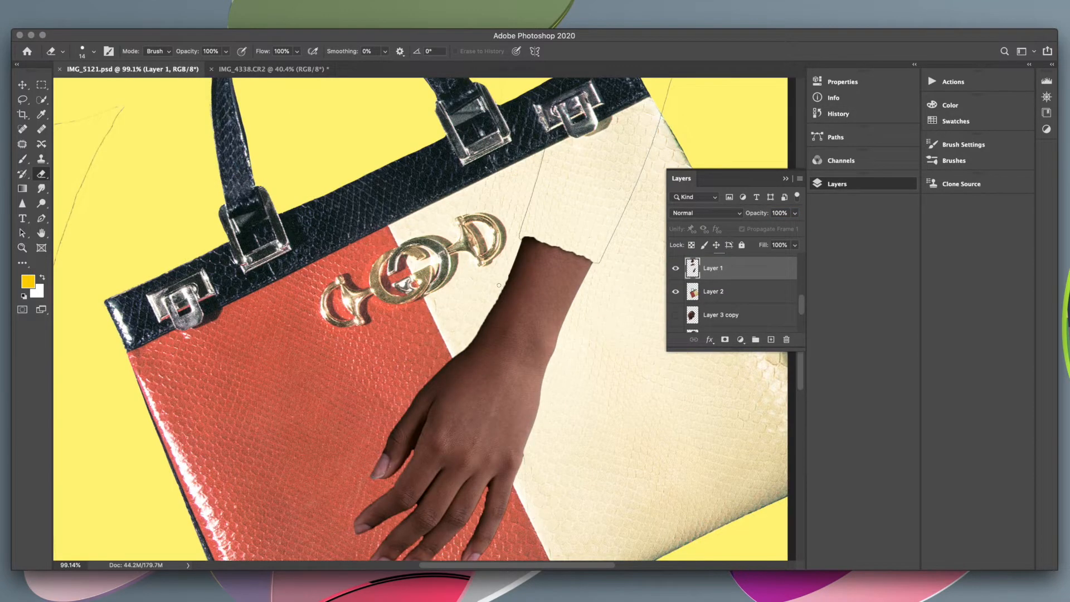
With a 14 px eraser, erase the dark fringe along the lower forearm's edge facing the gold clasp.
mouse_move(499, 285)
left_mouse_down()
mouse_move(489, 308)
mouse_move(513, 260)
left_mouse_up()
mouse_move(486, 313)
left_mouse_down()
mouse_move(504, 278)
mouse_move(474, 333)
left_mouse_up()
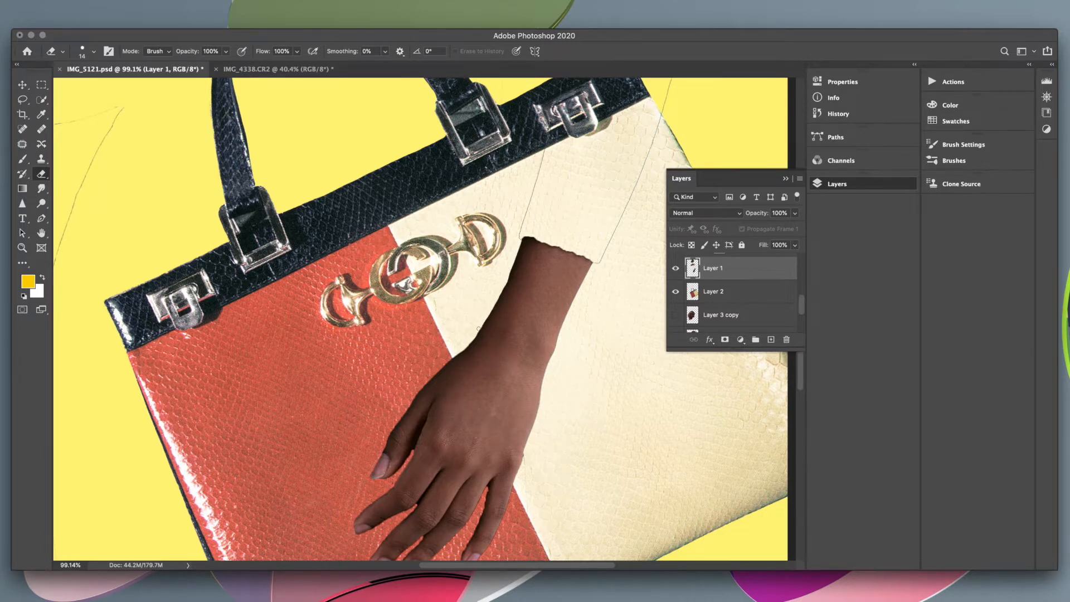
scroll(478, 328, "down", 2)
scroll(497, 303, "down", 2)
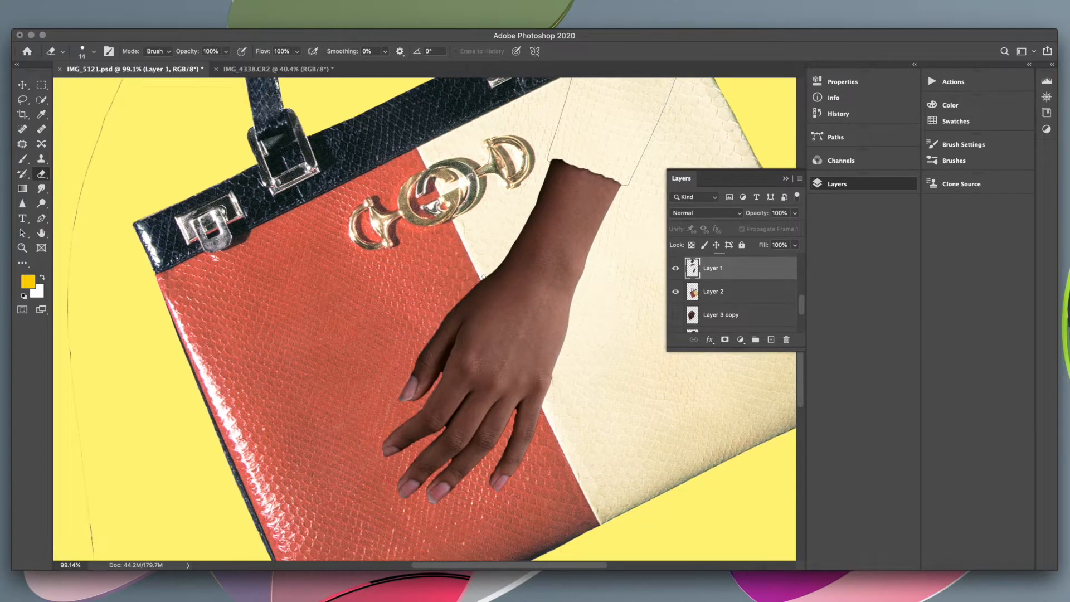
scroll(423, 320, "down", 2)
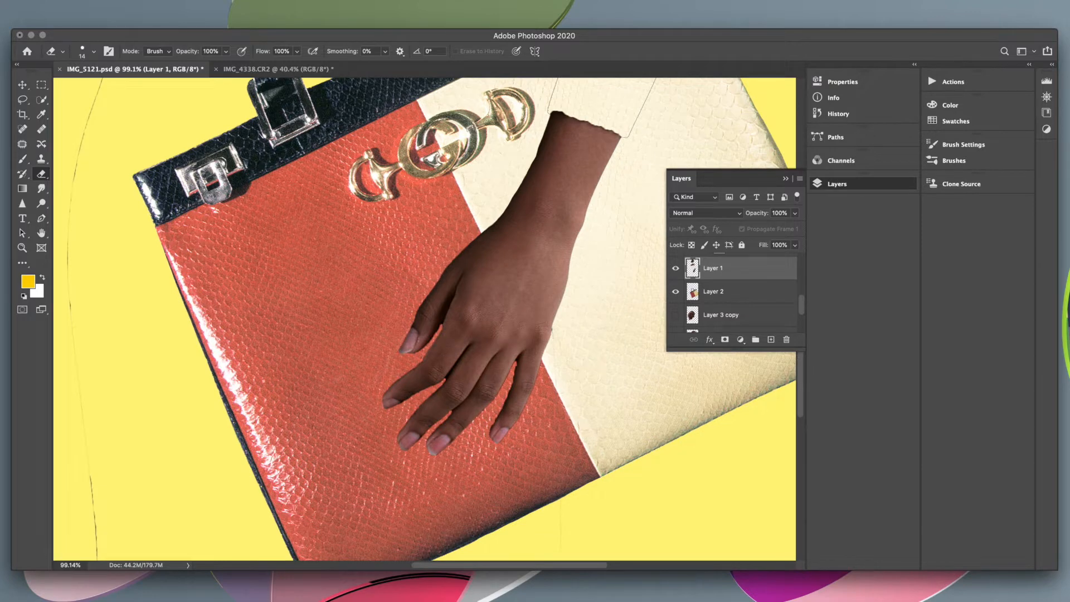
scroll(548, 273, "down", 3)
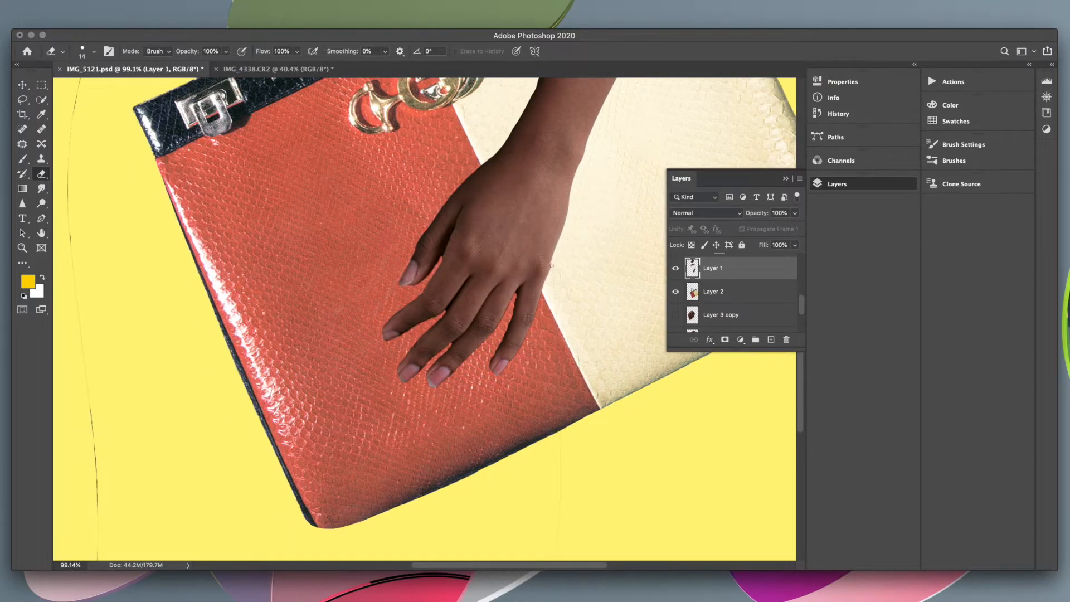
Reduce the eraser size to 4 px and erase the fringe in the gap between the lower hand's middle and ring fingers.
left_click(94, 53)
type("7")
key("Return")
scroll(570, 300, "up", 5)
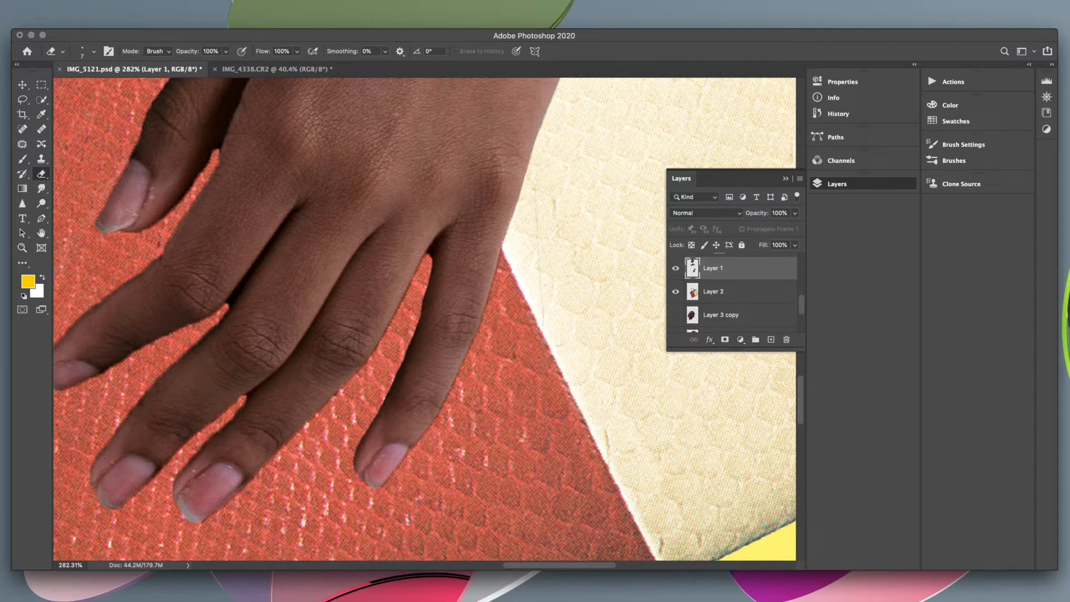
key("bracketleft")
key("bracketleft")
key("bracketleft")
scroll(400, 378, "down", 3)
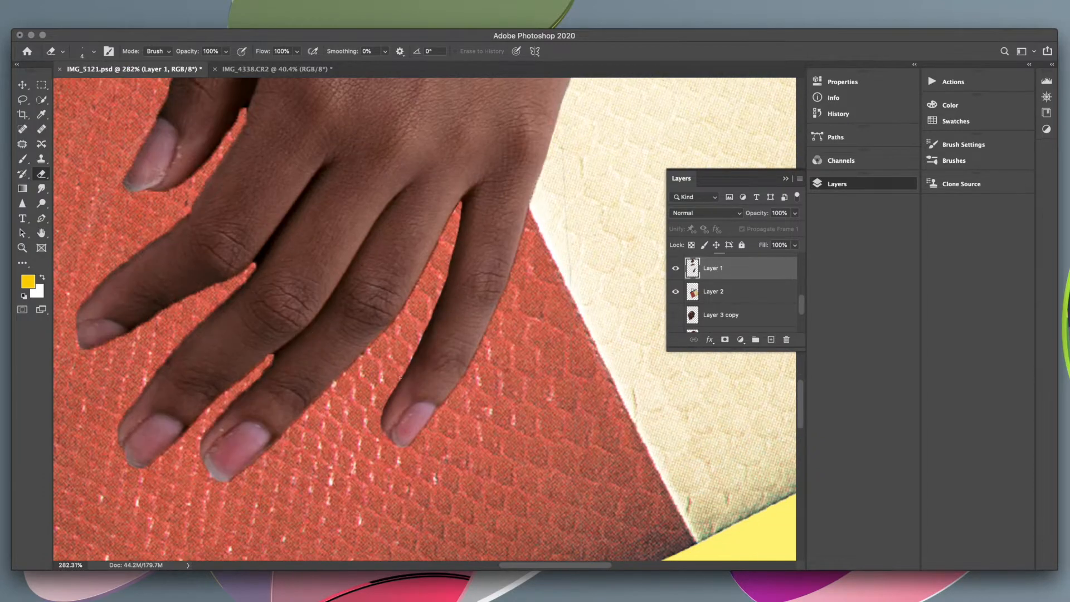
scroll(424, 318, "left", 4)
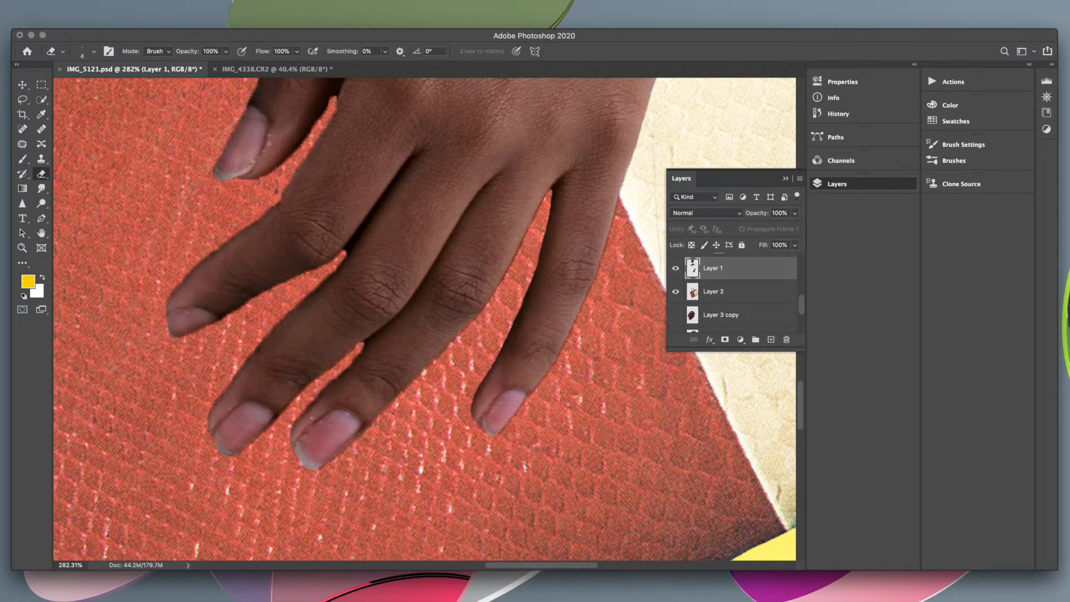
scroll(437, 296, "down", 3)
scroll(437, 295, "left", 3)
left_click_drag(406, 308, 387, 330)
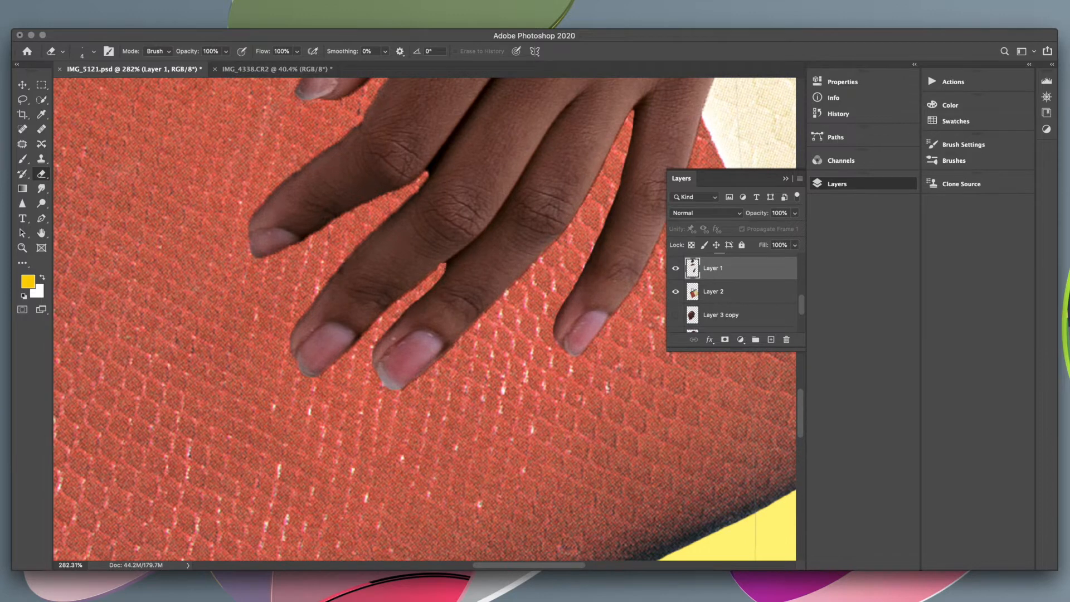
left_click_drag(445, 270, 448, 261)
scroll(425, 190, "up", 1)
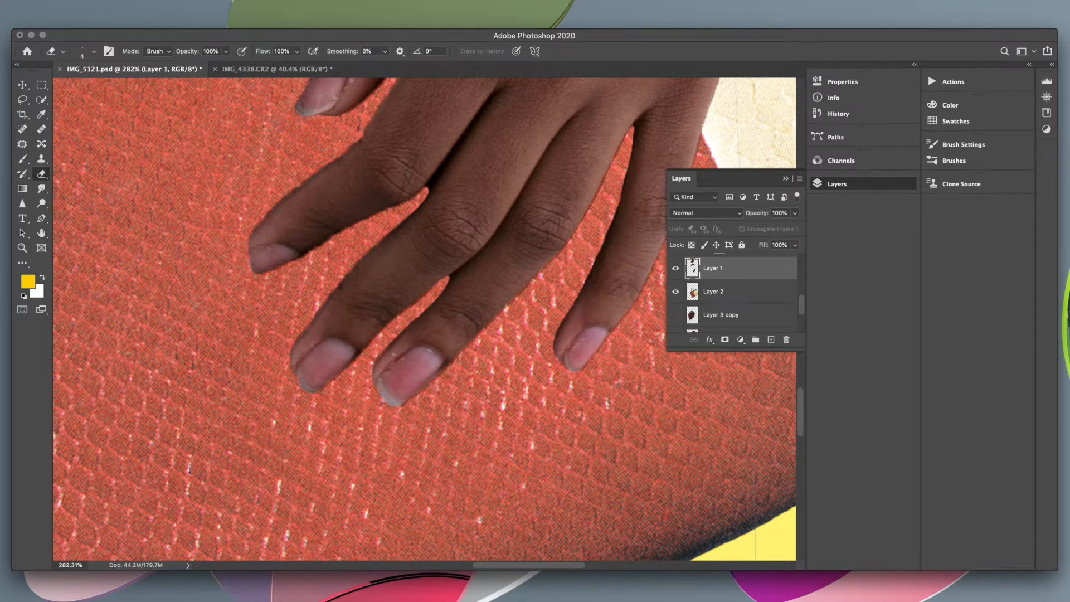
Erase the fringe along the lower hand's middle finger on the index finger side, and undo the extra last stroke.
left_click_drag(429, 191, 312, 321)
mouse_move(414, 212)
left_mouse_down()
mouse_move(380, 242)
mouse_move(402, 221)
left_mouse_up()
key("super+z")
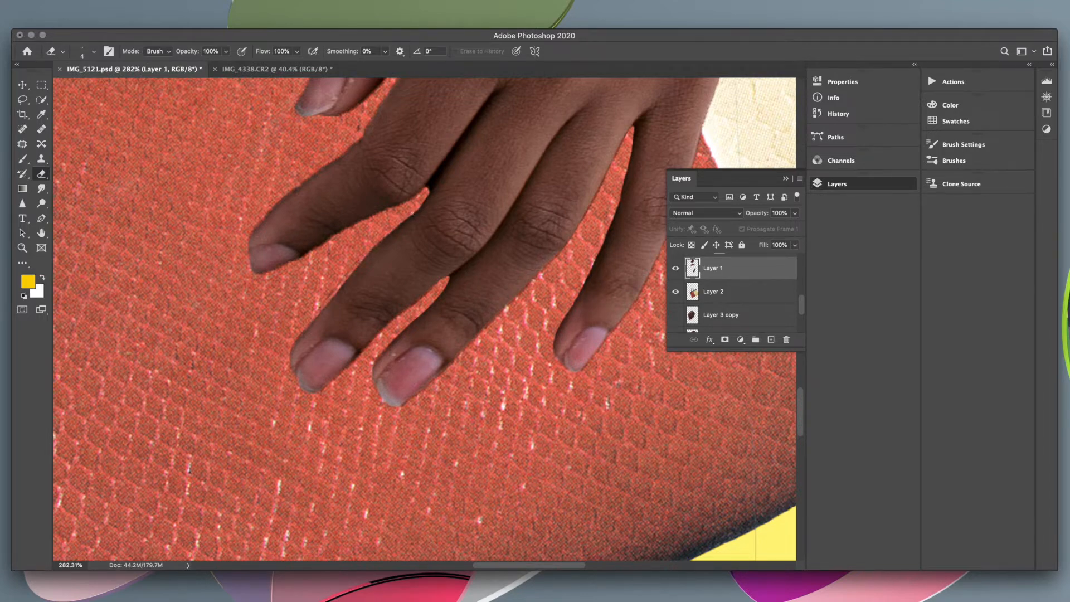
Undo the earlier strokes on the lower forearm's cut end and erase its jagged dark edge into a clean straight line.
scroll(423, 317, "up", 5)
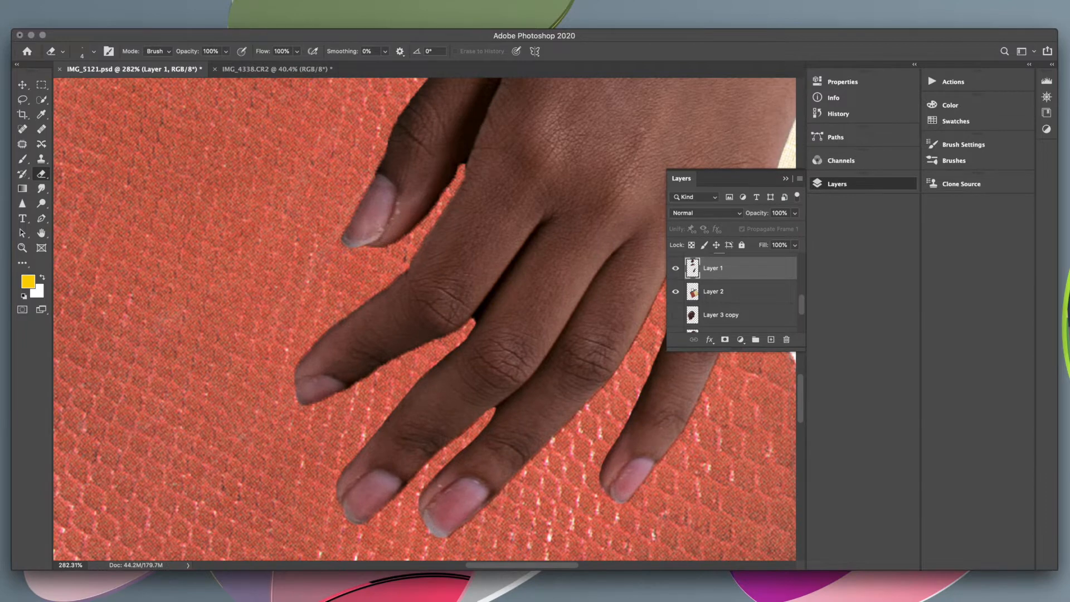
scroll(424, 318, "down", 5)
scroll(445, 278, "up", 4)
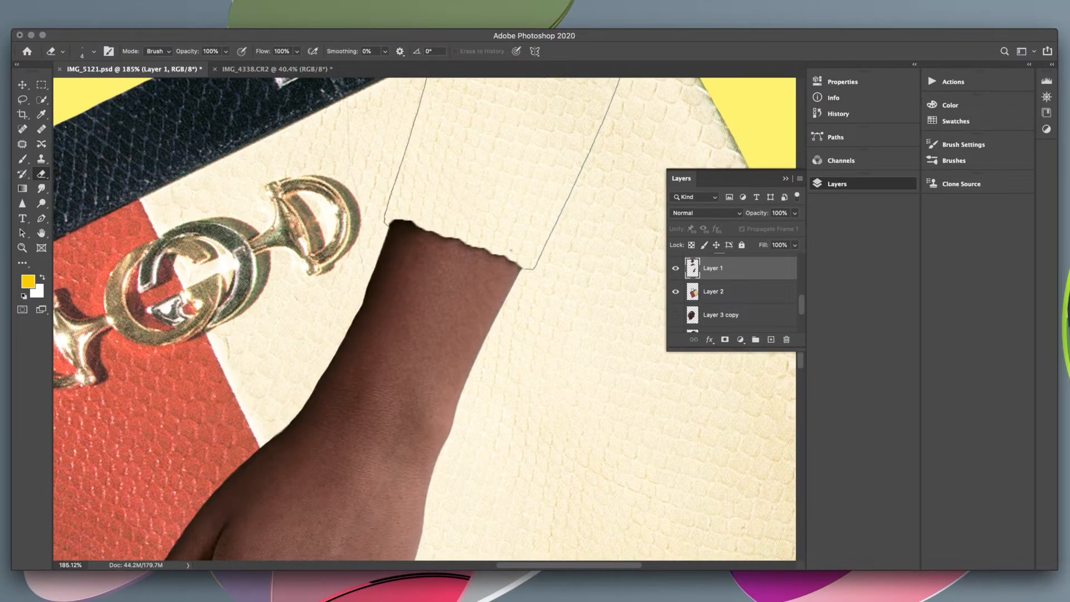
key("super+z")
mouse_move(390, 223)
left_mouse_down()
mouse_move(522, 269)
mouse_move(453, 244)
left_mouse_up()
key("super+z")
key("super+z")
left_click_drag(393, 227, 520, 269)
left_click_drag(390, 222, 464, 240)
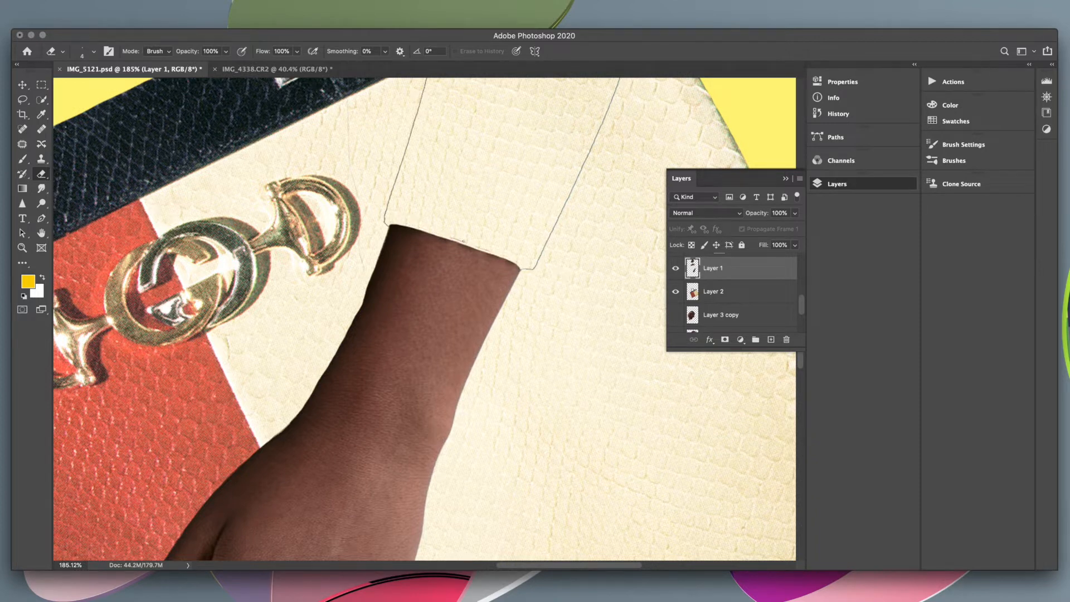
Erase the jagged dark fringe along the upper right side of the chest, below the shoulder.
scroll(476, 240, "down", 10)
scroll(411, 183, "up", 12)
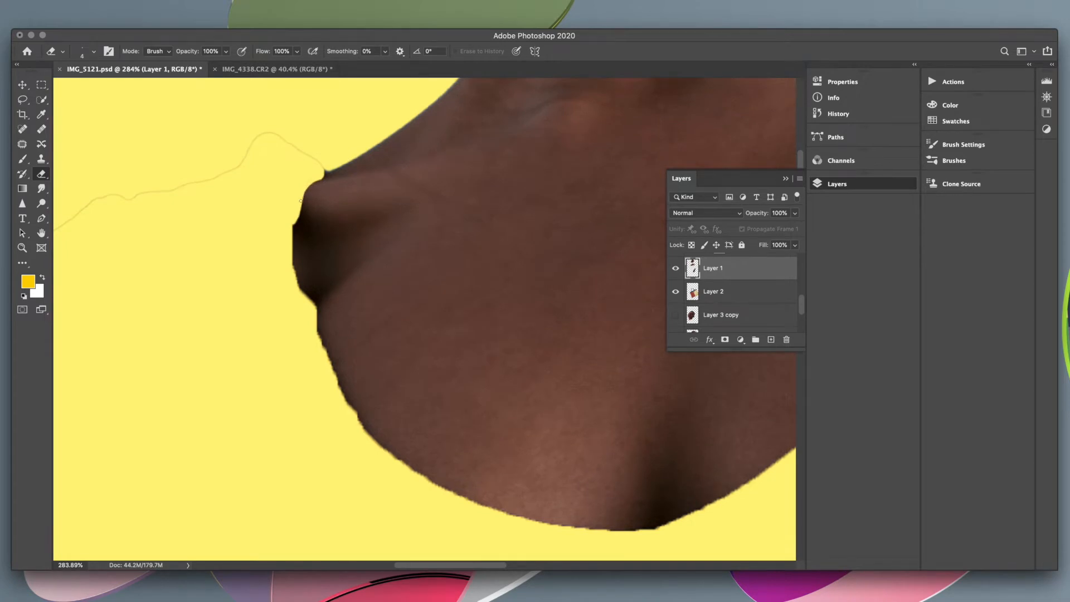
scroll(296, 216, "down", 5)
scroll(330, 274, "up", 8)
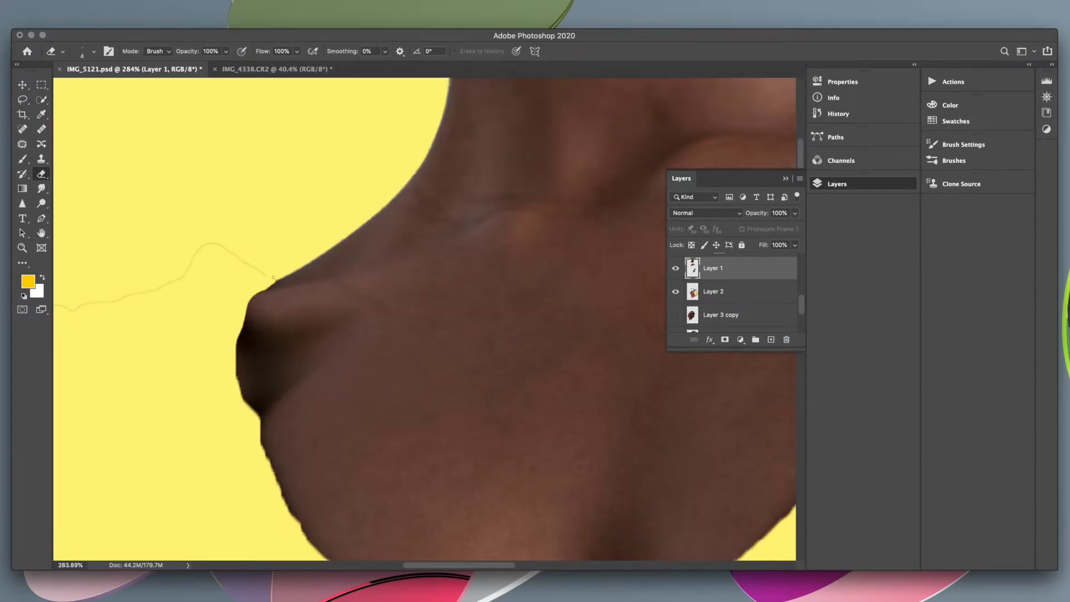
scroll(330, 273, "right", 10)
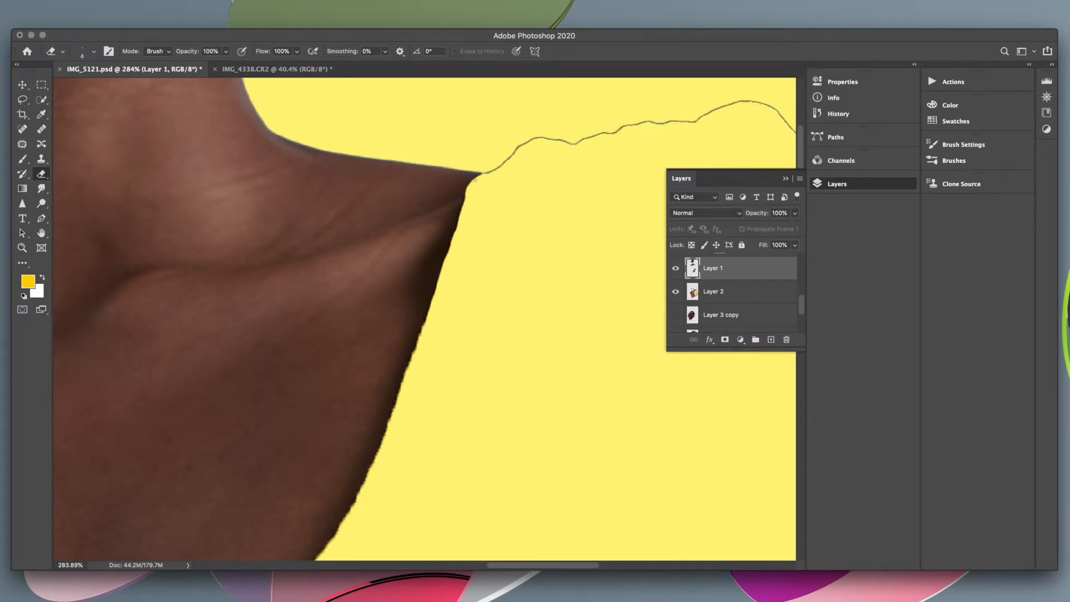
scroll(504, 188, "down", 3)
scroll(501, 187, "left", 3)
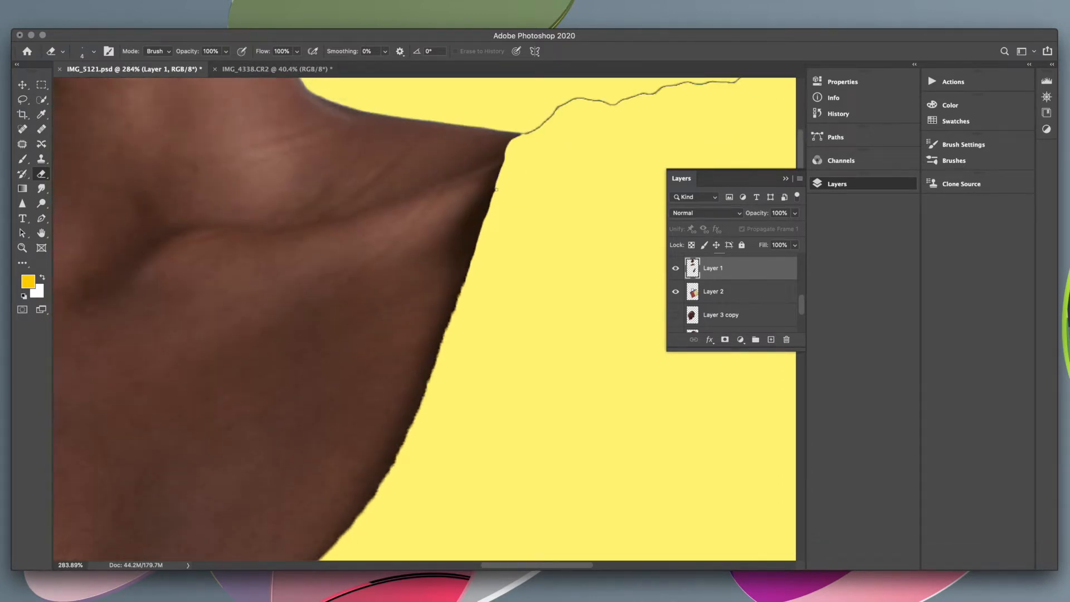
left_click_drag(495, 188, 443, 343)
scroll(519, 208, "down", 3)
scroll(520, 207, "left", 2)
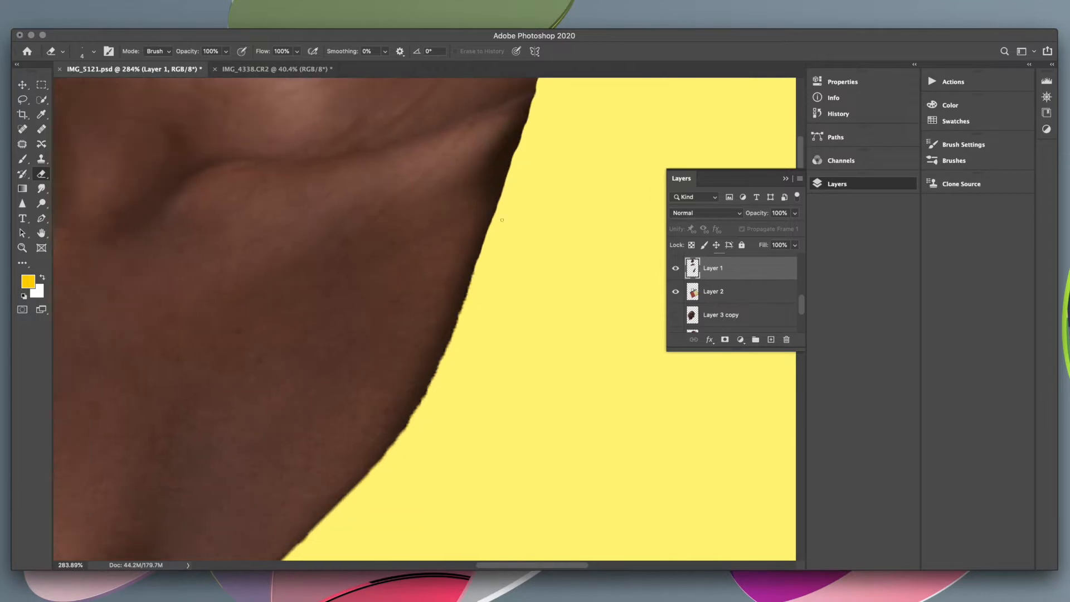
mouse_move(499, 202)
left_mouse_down()
mouse_move(490, 228)
mouse_move(520, 203)
mouse_move(486, 228)
mouse_move(426, 384)
left_mouse_up()
Continue erasing the dark fringe down the middle of the chest's right side to smooth the curve.
scroll(487, 235, "down", 1)
scroll(446, 346, "down", 1)
scroll(446, 346, "left", 2)
left_click_drag(494, 274, 453, 370)
scroll(452, 371, "left", 3)
left_click_drag(516, 337, 460, 422)
scroll(460, 421, "down", 5)
scroll(484, 303, "up", 4)
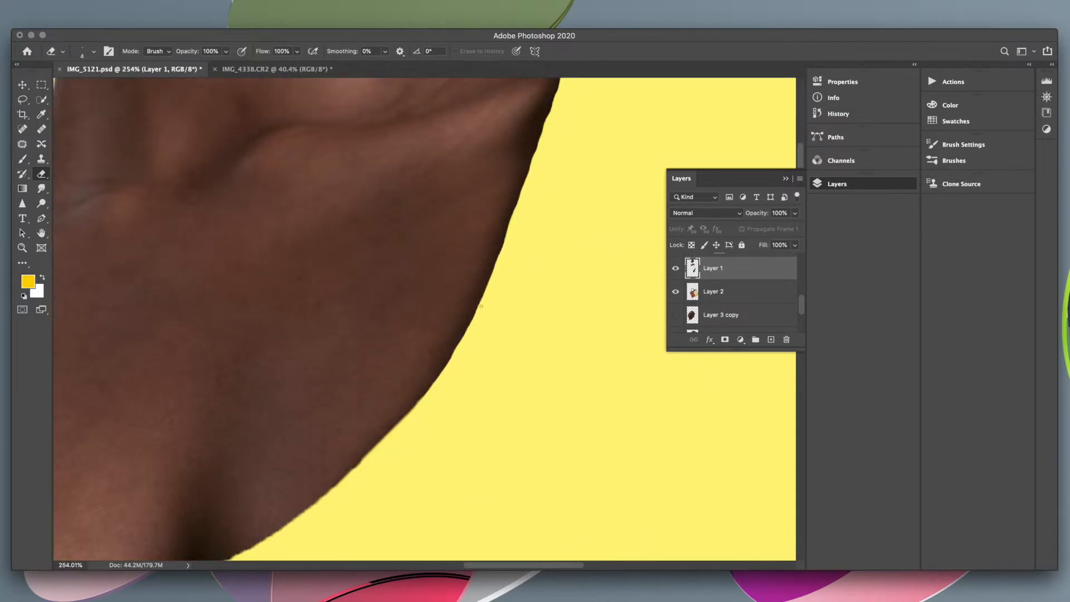
Smooth the chest's lower right curve by erasing its rough edge toward the cleavage.
scroll(484, 303, "down", 2)
scroll(484, 303, "left", 3)
left_click_drag(504, 339, 391, 452)
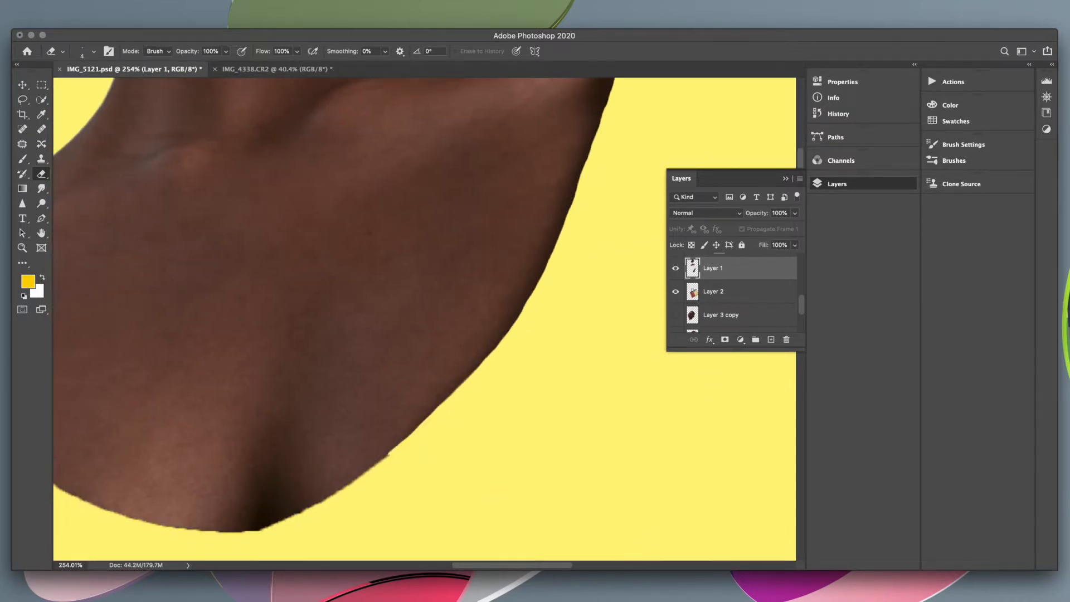
scroll(391, 452, "left", 3)
scroll(391, 452, "down", 1)
left_click_drag(579, 360, 461, 460)
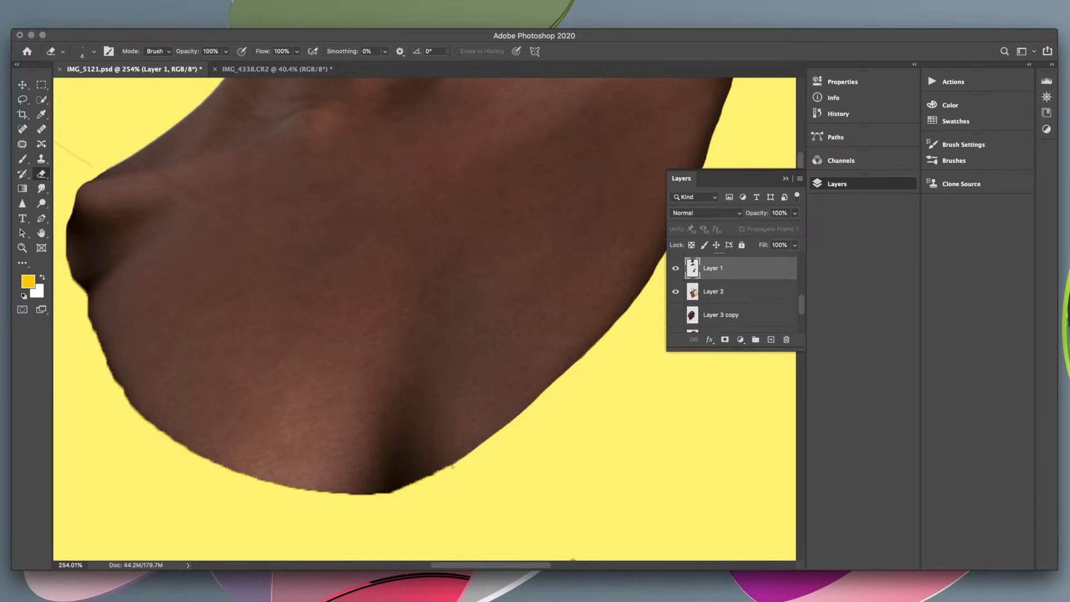
Erase the remaining rough edge along the bottom of the chest, from the cleavage around the lower left curve.
scroll(571, 440, "left", 3)
scroll(571, 440, "down", 1)
mouse_move(147, 287)
left_mouse_down()
mouse_move(161, 343)
mouse_move(283, 452)
mouse_move(368, 477)
left_mouse_up()
left_click_drag(555, 422, 481, 467)
mouse_move(186, 383)
left_mouse_down()
mouse_move(206, 408)
mouse_move(171, 358)
left_mouse_up()
mouse_move(481, 467)
left_mouse_down()
mouse_move(335, 471)
mouse_move(209, 412)
mouse_move(331, 472)
mouse_move(282, 454)
left_mouse_up()
left_click_drag(454, 478, 418, 482)
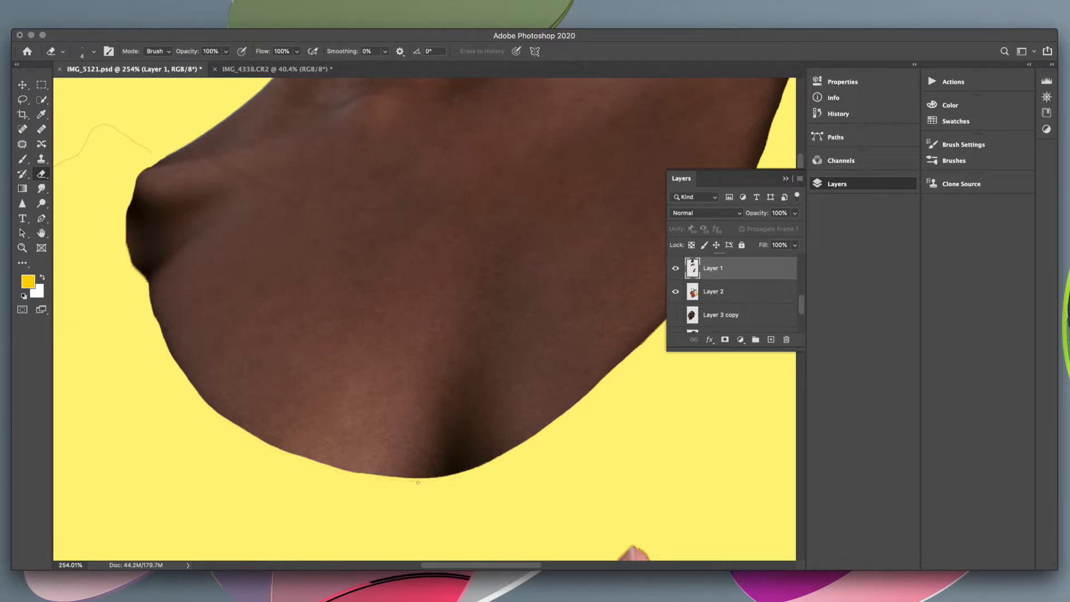
Erase the dark fringe below the chest's left shoulder bulge to finish its outline.
scroll(438, 480, "left", 3)
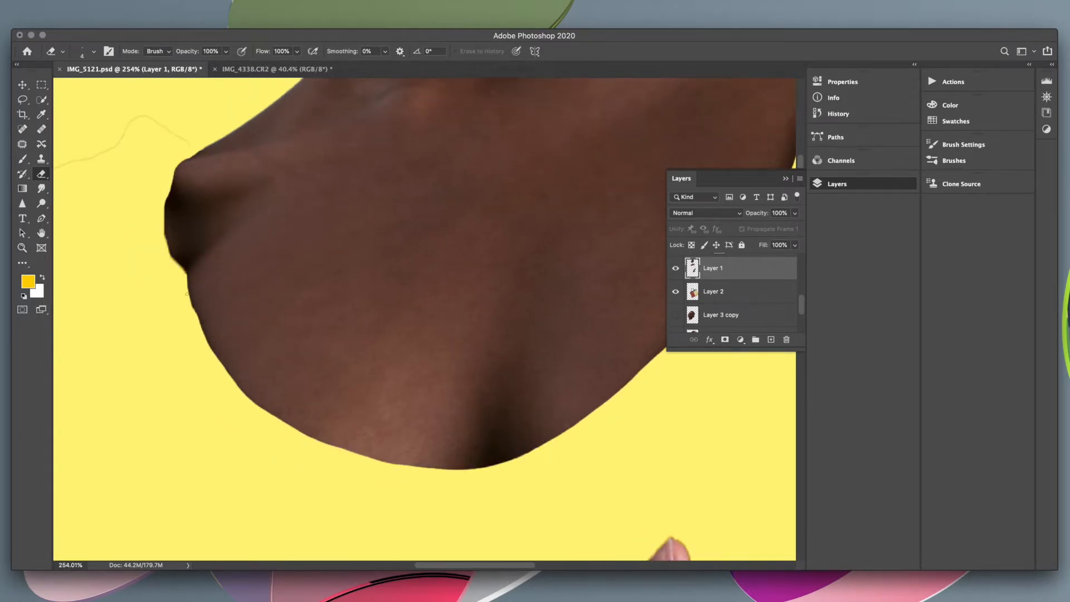
left_click_drag(160, 227, 180, 267)
key("super+0")
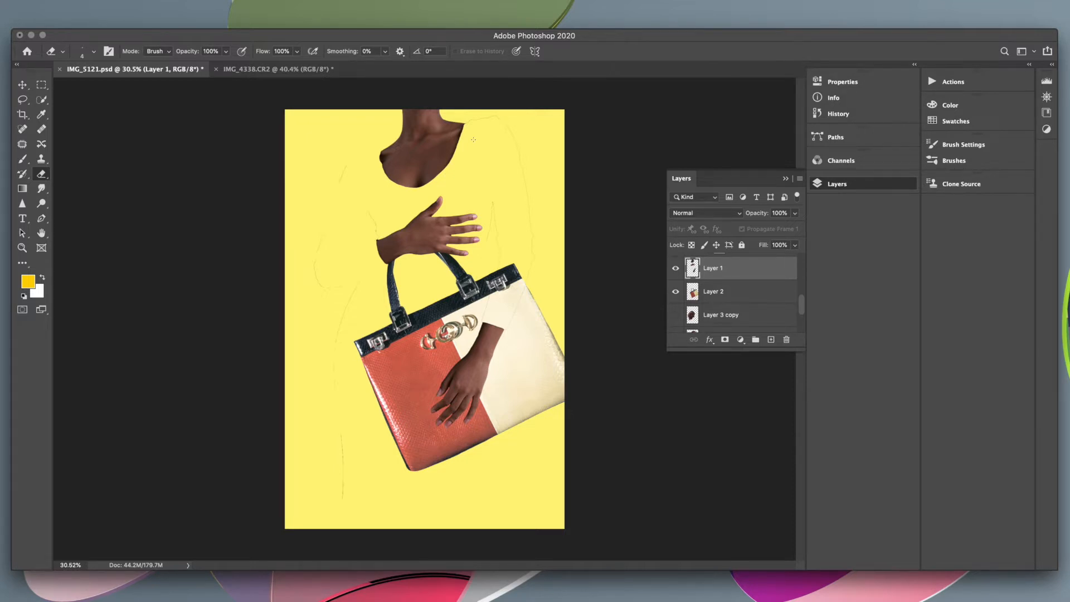
Review the recent eraser states, then try erasing near the chest's right shoulder tip with a resized brush and undo the tries.
scroll(429, 356, "up", 10)
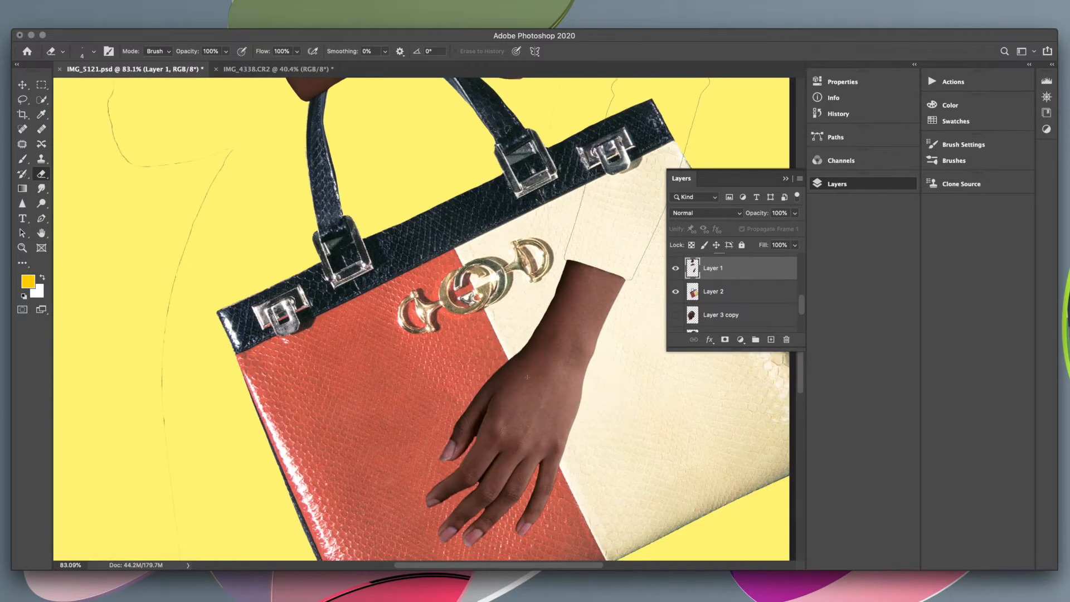
scroll(429, 335, "up", 8)
left_click(93, 51)
left_click_drag(79, 89, 82, 89)
left_click(838, 114)
left_click(728, 178)
left_click(728, 205)
left_click(729, 232)
left_click(534, 136)
key("super+z")
left_click(548, 122)
key("super+z")
Set the eraser to 23 px and erase fringe below the chest's right shoulder tip and at its lower left edge.
scroll(596, 100, "up", 5)
left_click(94, 52)
left_click_drag(86, 88, 84, 88)
left_click(511, 144)
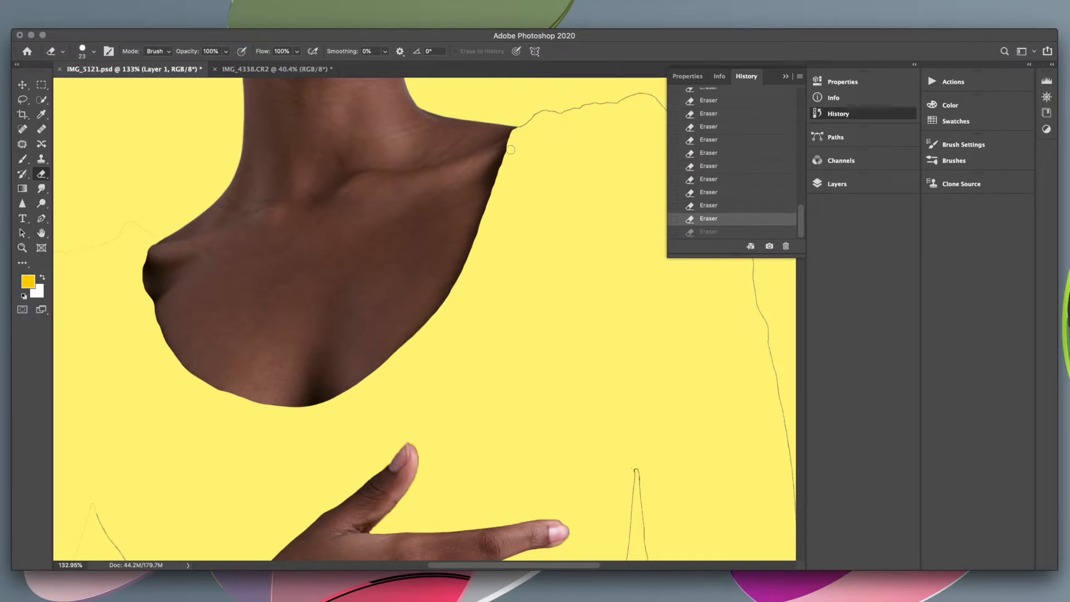
left_click(510, 147)
left_click_drag(507, 160, 483, 236)
scroll(483, 236, "left", 2)
key("super+z")
left_click(258, 391)
Move the handbag slightly upward so its handle tucks beneath the upper hand.
scroll(258, 391, "down", 12)
left_click(23, 85)
left_click_drag(503, 365, 501, 346)
scroll(485, 271, "up", 8)
scroll(485, 271, "down", 5)
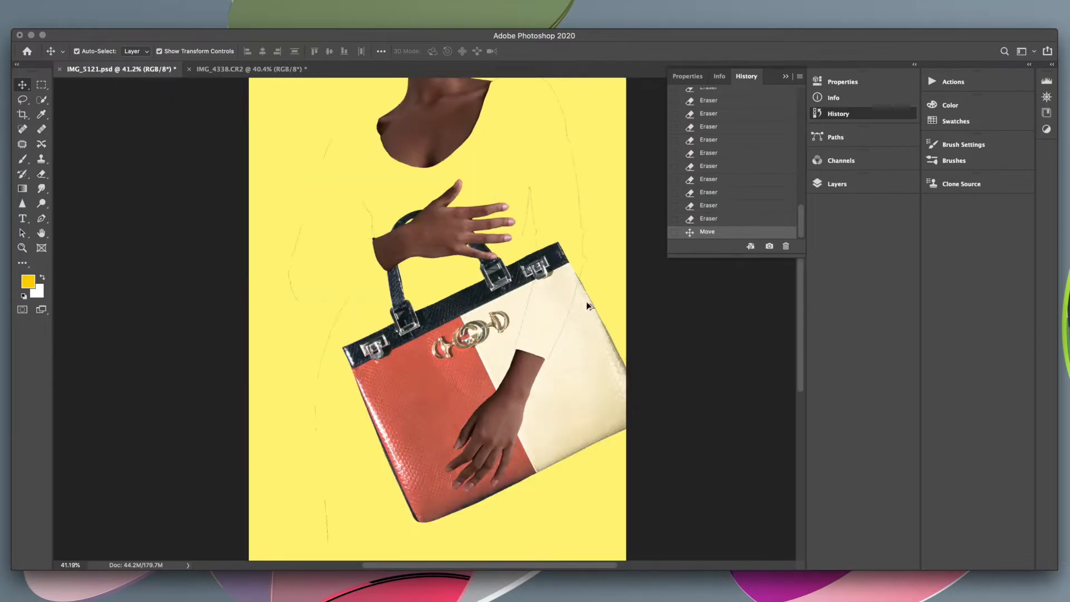
Select Layer 1, check the chest cutout up close, and save the collage document.
key("F7")
scroll(421, 172, "up", 10)
left_click(727, 280)
key("e")
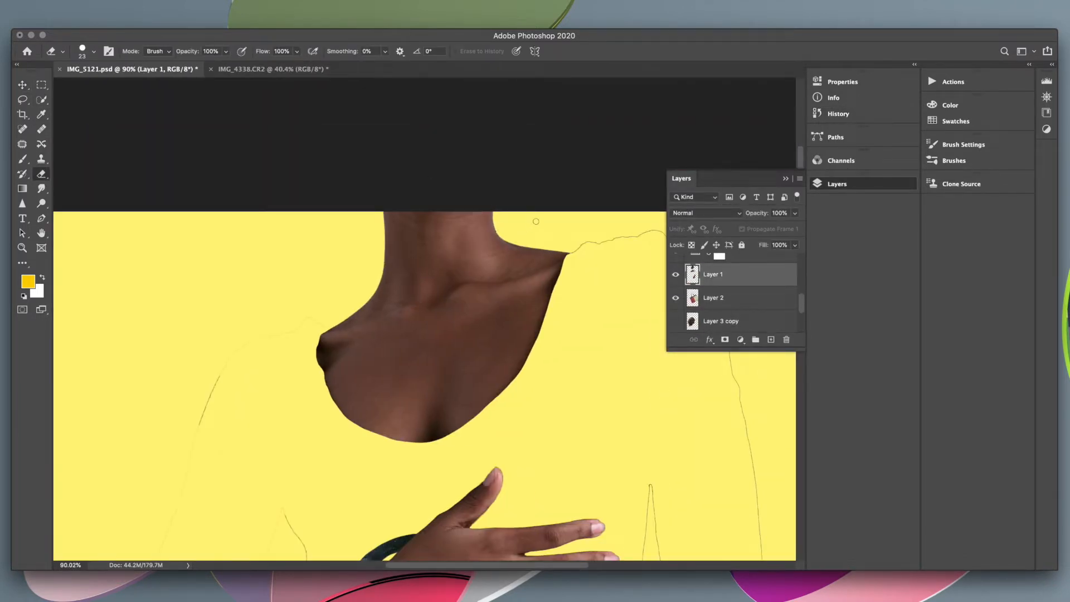
key("super+0")
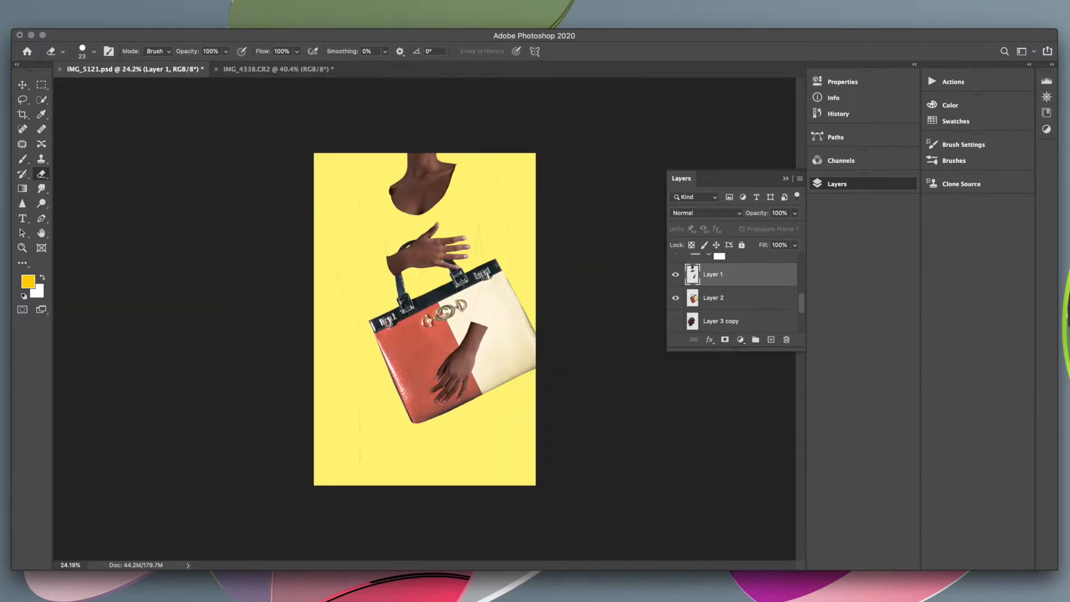
key("v")
key("super+s")
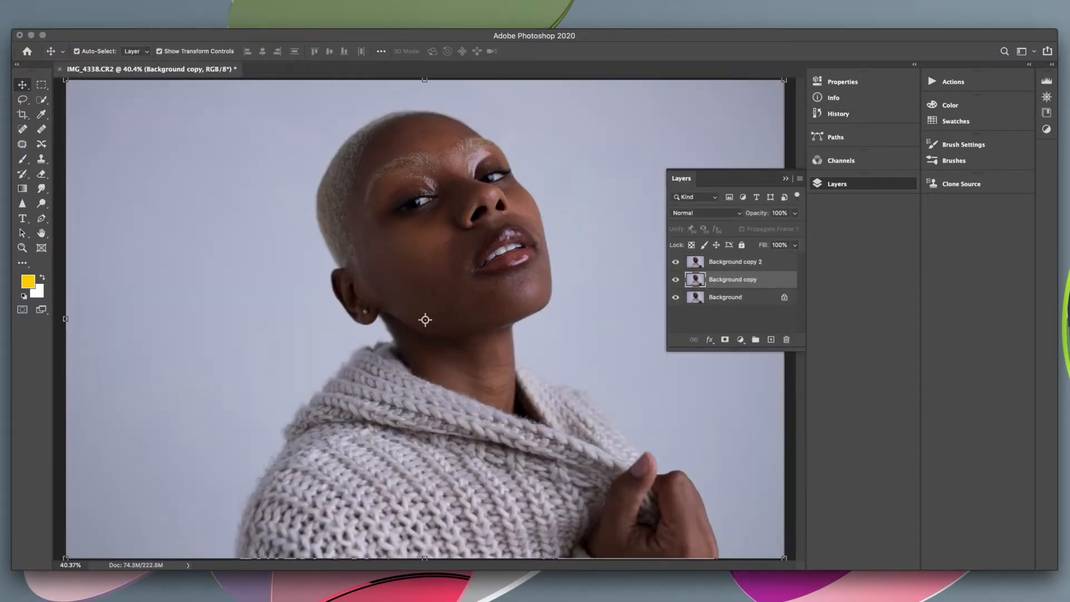
Use Apply Image on Background copy 2 of the IMG_4338 portrait and heal the skin beside the mouth on Background copy.
key("alt+]")
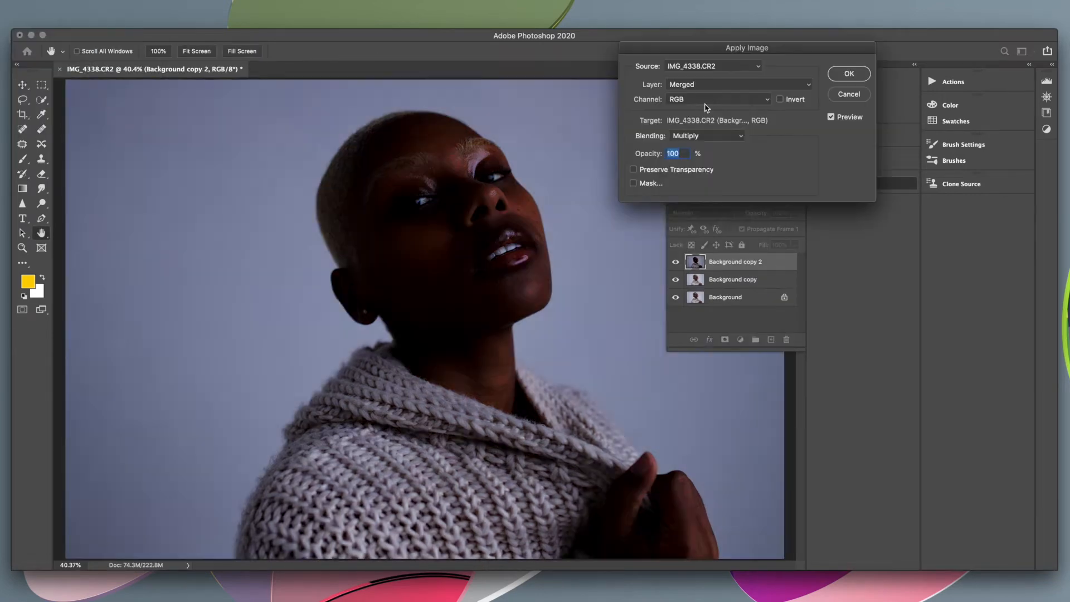
left_click(718, 239)
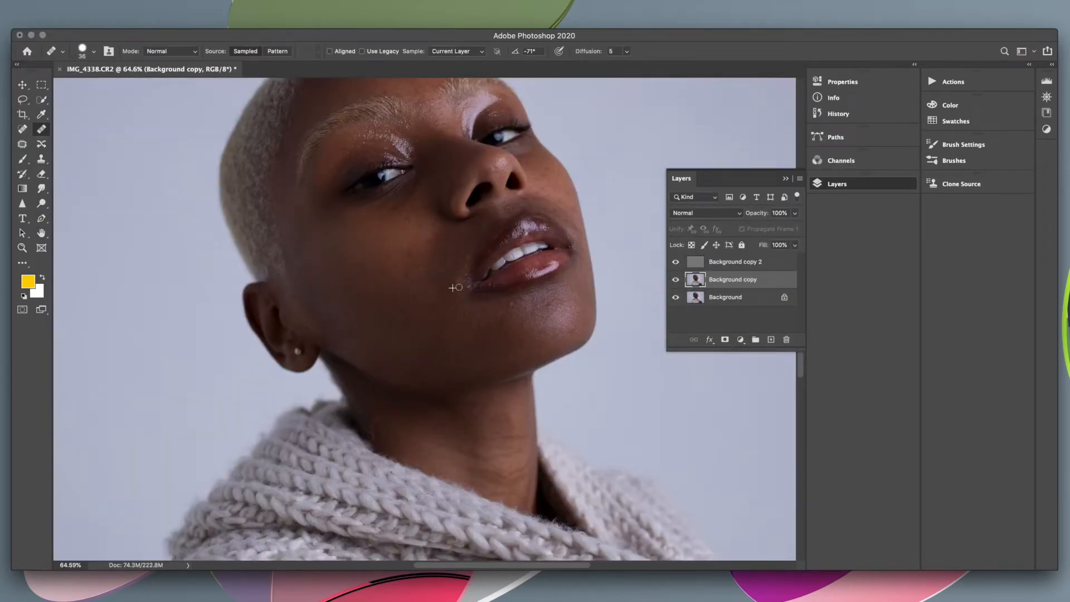
left_click(451, 265)
scroll(411, 248, "up", 4)
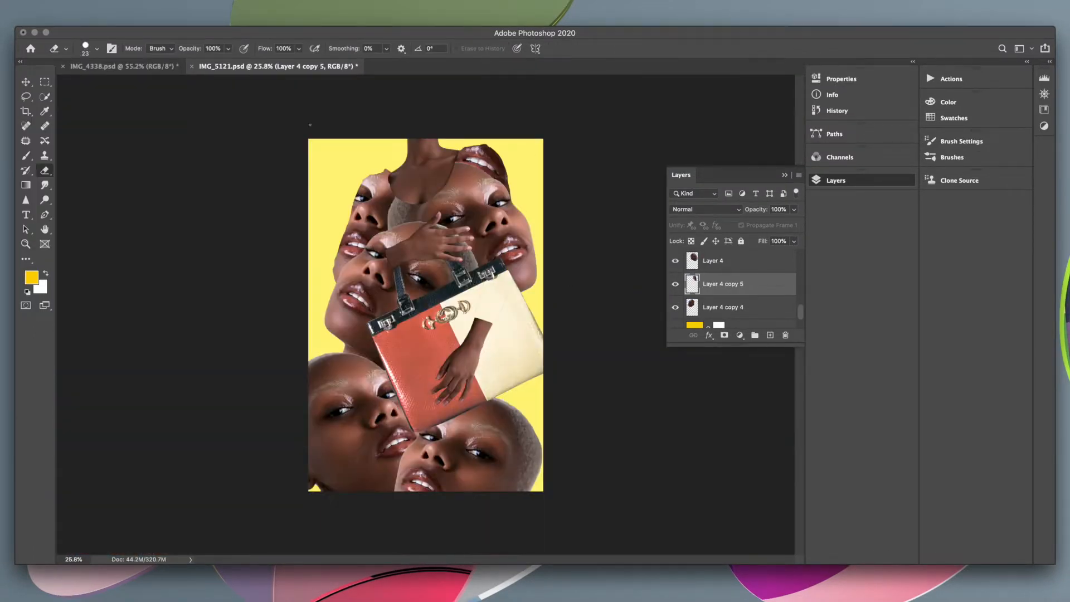
Set the eraser to 7 px and trim the excess dark skin of Layer 4 copy 5 beside the top lips.
scroll(501, 390, "up", 10)
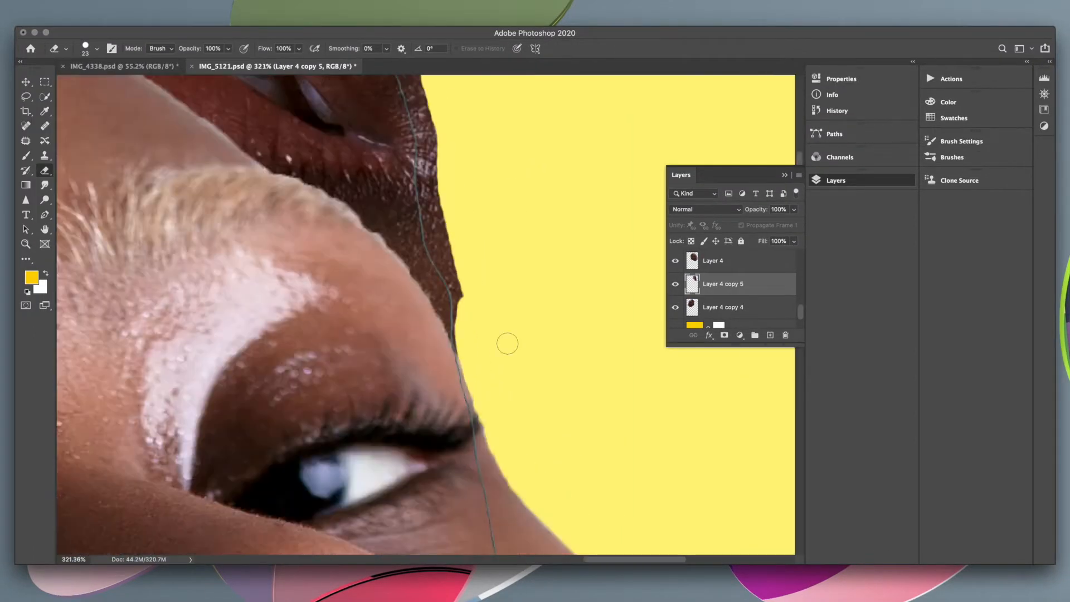
left_click(97, 48)
left_click_drag(87, 85, 82, 85)
mouse_move(520, 411)
left_mouse_down()
mouse_move(519, 316)
mouse_move(520, 374)
left_mouse_up()
key("super+z")
left_click_drag(520, 287, 521, 393)
scroll(546, 382, "up", 5)
mouse_move(521, 482)
left_mouse_down()
mouse_move(446, 188)
mouse_move(480, 325)
left_mouse_up()
scroll(479, 325, "down", 4)
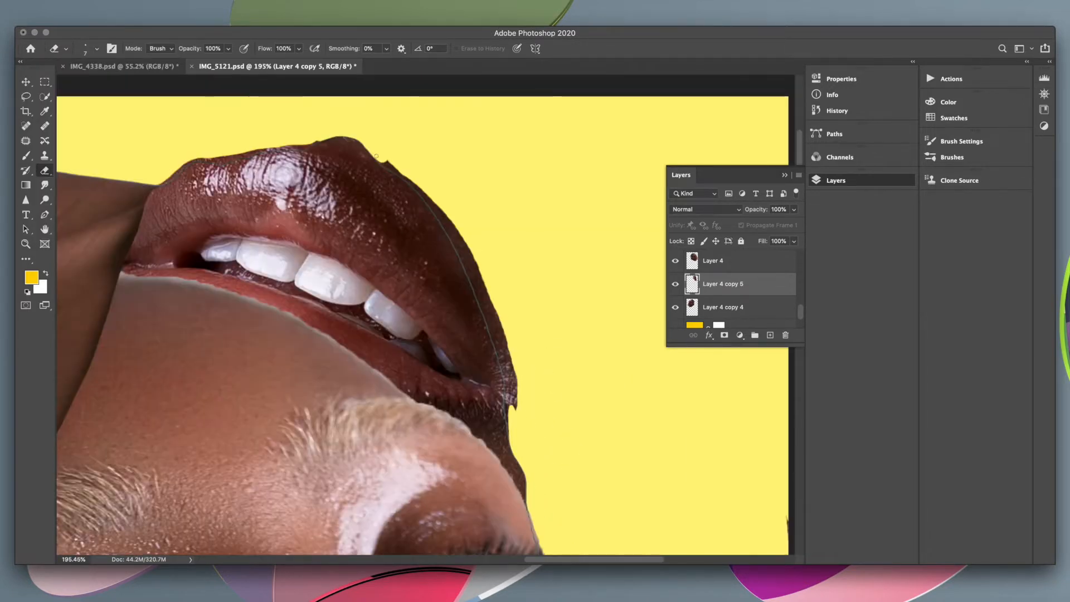
Erase the jagged right edge of the top lips on Layer 4 copy 5 down to the mouth corner.
left_click_drag(462, 239, 510, 382)
scroll(510, 382, "up", 2)
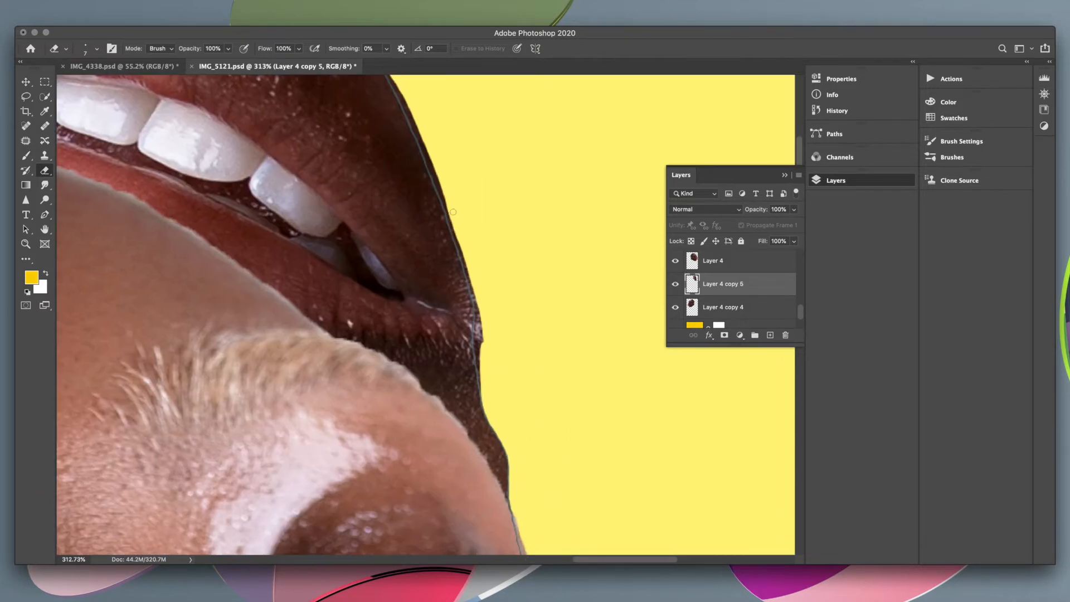
scroll(485, 335, "up", 2)
mouse_move(471, 280)
left_mouse_down()
mouse_move(487, 428)
mouse_move(455, 272)
left_mouse_up()
scroll(479, 360, "up", 3)
scroll(469, 353, "up", 2)
scroll(430, 232, "up", 5)
scroll(430, 232, "down", 3)
scroll(509, 415, "down", 1)
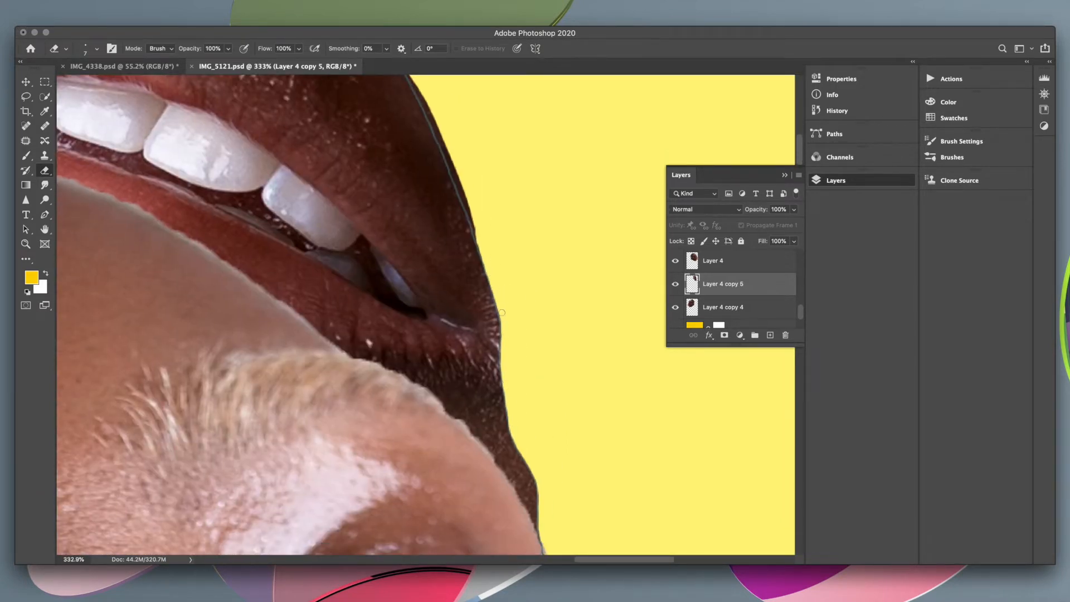
Smooth the outline of Layer 4 copy 5 around the mouth corner and down toward the eyebrow.
scroll(446, 279, "up", 4)
scroll(487, 335, "up", 3)
mouse_move(430, 234)
left_mouse_down()
mouse_move(473, 348)
mouse_move(516, 408)
left_mouse_up()
scroll(490, 340, "left", 1)
scroll(507, 385, "up", 3)
left_click_drag(456, 286, 501, 419)
left_click_drag(476, 351, 430, 231)
scroll(430, 231, "down", 10)
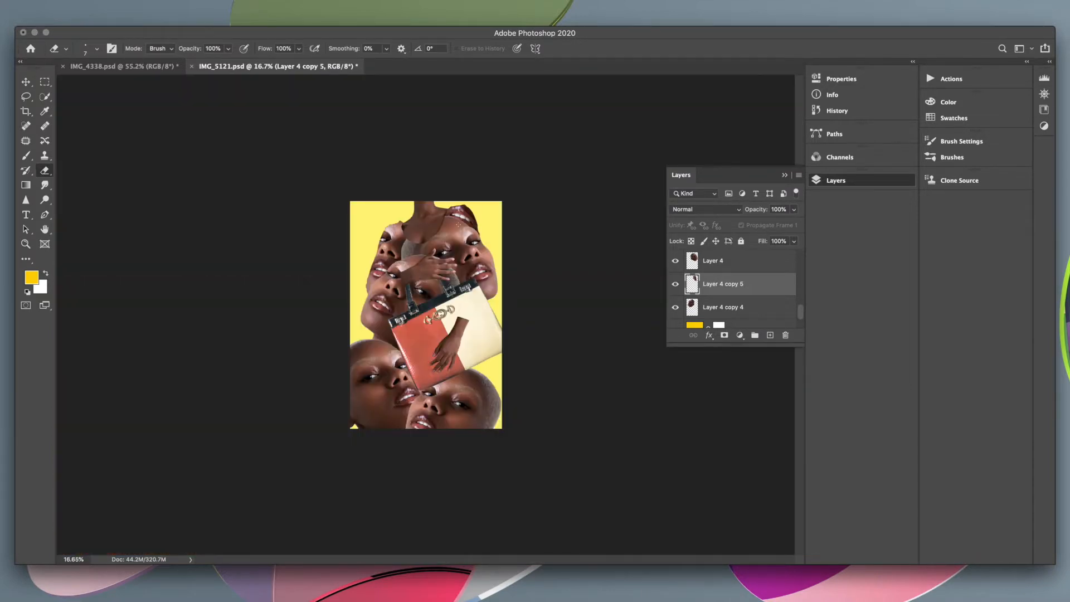
Erase the excess skin above the top lips so Layer 4 copy 5 follows the upper lip's contour.
scroll(569, 267, "up", 8)
scroll(398, 118, "up", 3)
left_click_drag(362, 192, 188, 219)
scroll(278, 212, "left", 3)
left_click_drag(461, 215, 380, 220)
scroll(335, 223, "left", 3)
mouse_move(178, 318)
left_mouse_down()
mouse_move(204, 293)
mouse_move(538, 215)
left_mouse_up()
left_click_drag(538, 216, 226, 276)
scroll(226, 275, "down", 10)
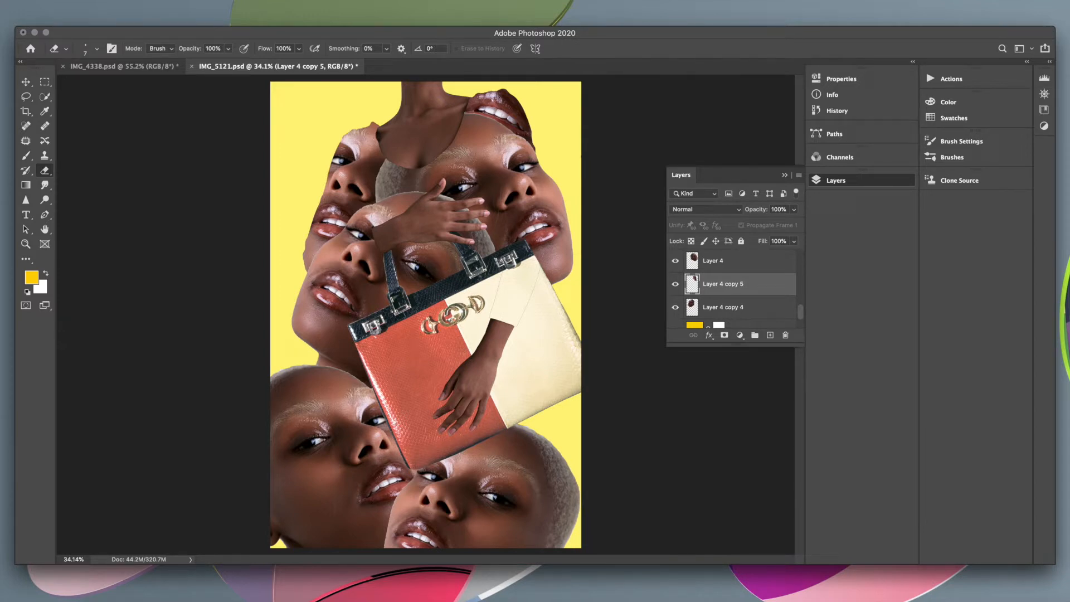
Refine the notch in the upper lip's top contour by erasing its remaining dark fringe.
scroll(500, 95, "up", 10)
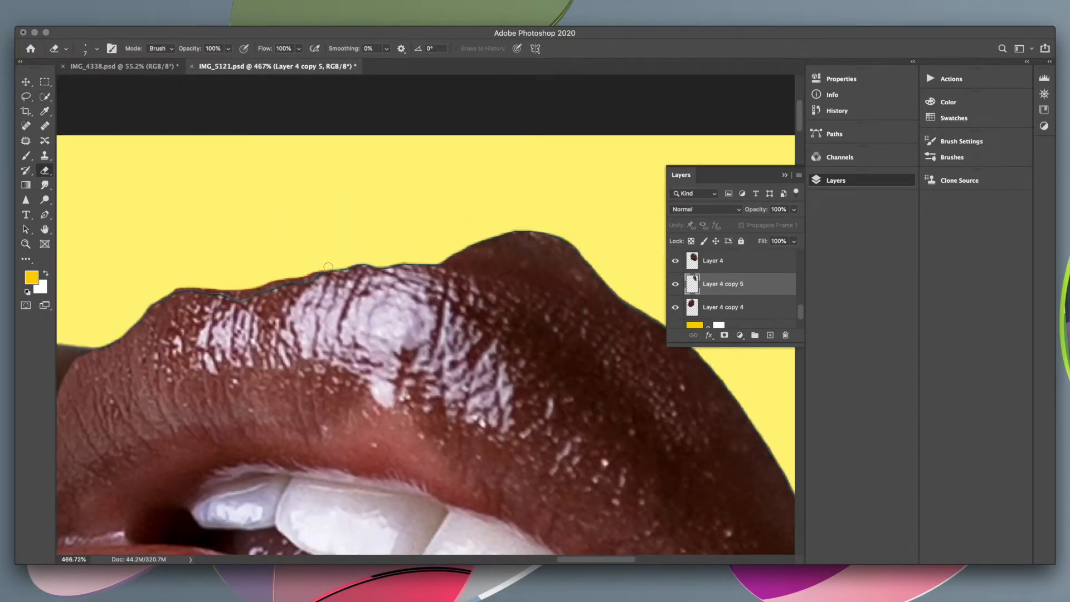
mouse_move(329, 267)
left_mouse_down()
mouse_move(250, 290)
mouse_move(195, 284)
mouse_move(332, 294)
left_mouse_up()
scroll(237, 284, "left", 3)
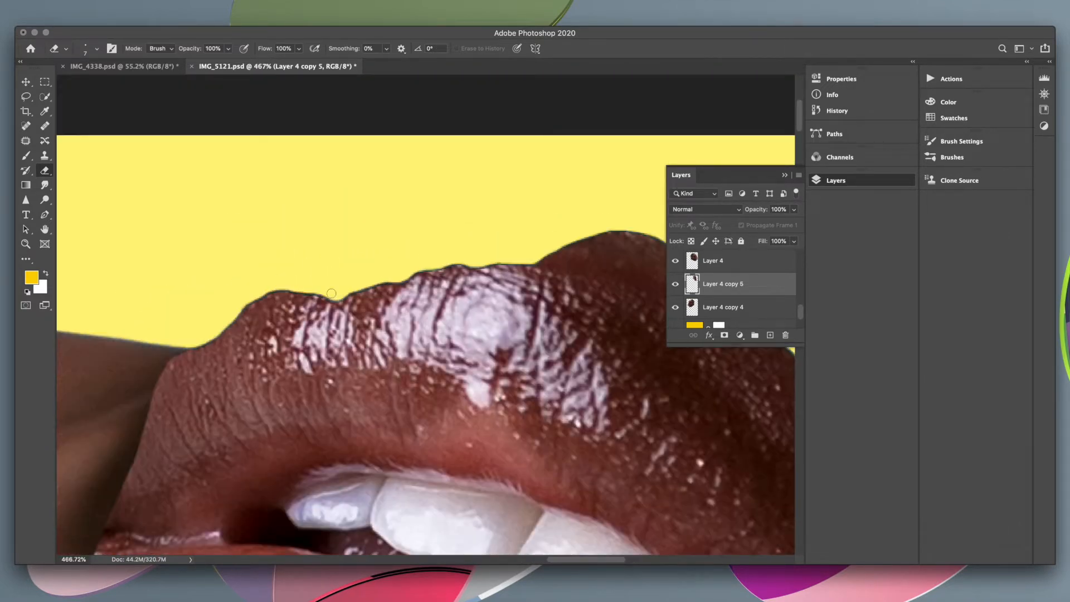
scroll(332, 294, "down", 5)
scroll(332, 294, "down", 10)
Erase the Layer 4 copy 5 fringe beside the brow, then trim the right edge of the Layer 4 face near the eye.
scroll(518, 159, "up", 6)
left_click_drag(510, 154, 534, 305)
left_click(313, 224, "super")
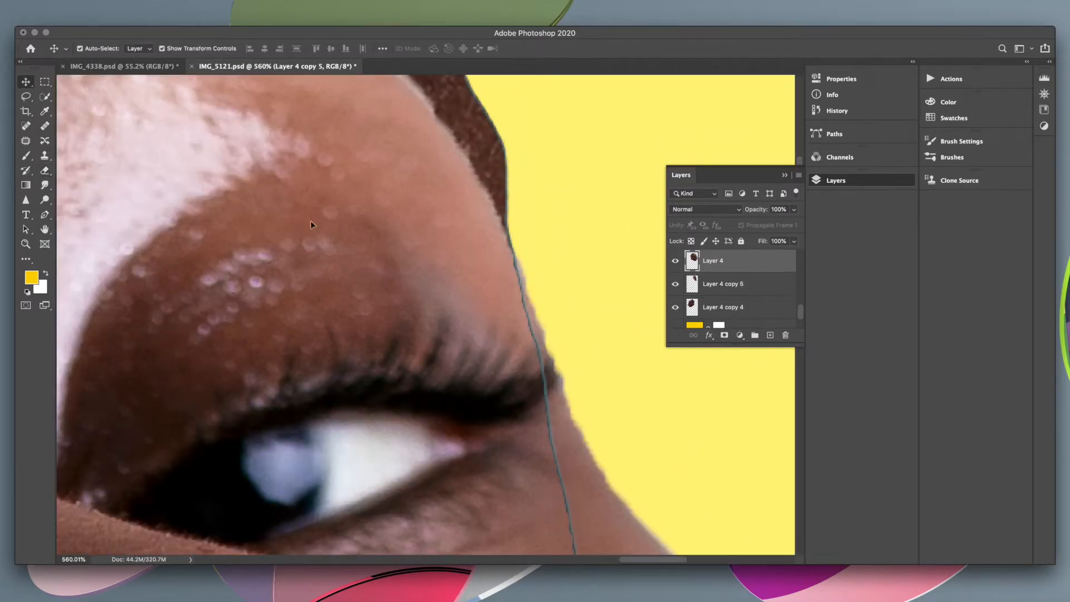
scroll(268, 285, "down", 5)
left_click_drag(448, 440, 431, 363)
left_click_drag(413, 271, 459, 367)
Erase the overlapping edges of the two face layers along the outer eye and brow.
left_click(440, 401, "super")
left_click_drag(461, 473, 432, 339)
left_click_drag(416, 296, 426, 320)
scroll(375, 348, "up", 5)
left_click_drag(492, 496, 483, 458)
left_click_drag(465, 368, 487, 474)
scroll(490, 484, "up", 4)
Select Layer 4 and erase into the cheek just below the outer corner of the eye.
left_click(740, 264)
scroll(474, 335, "down", 3)
mouse_move(464, 326)
left_mouse_down()
mouse_move(468, 374)
mouse_move(478, 331)
left_mouse_up()
scroll(480, 362, "down", 8)
left_click_drag(493, 192, 513, 247)
scroll(524, 234, "up", 10)
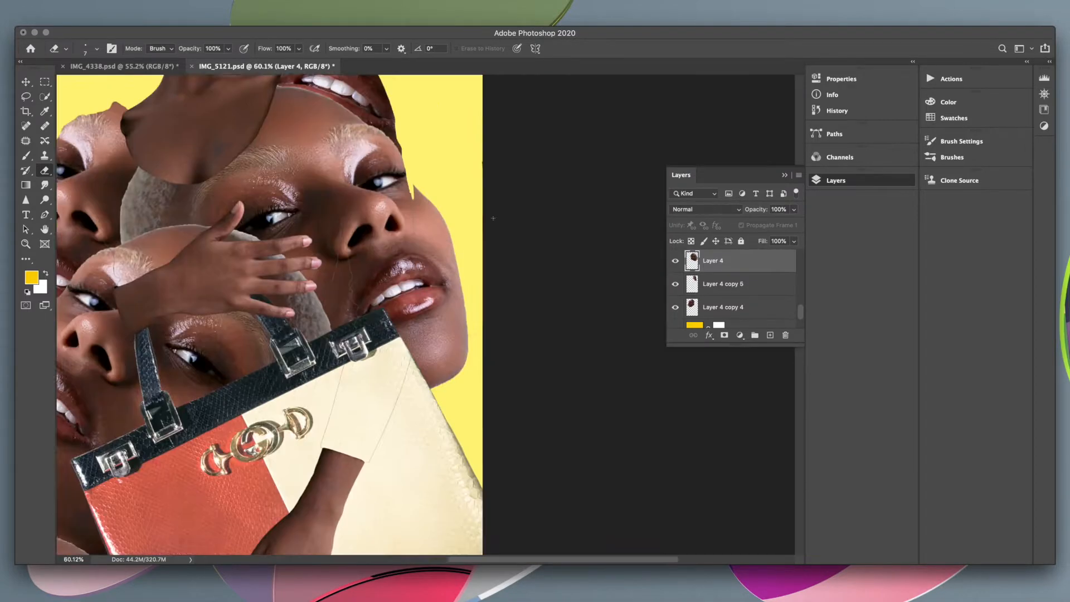
Cut away the right cheek of the upper face from the eye down past the mouth with a 54 px eraser.
scroll(501, 301, "down", 6)
scroll(518, 301, "up", 4)
left_click(722, 285)
scroll(542, 229, "up", 5)
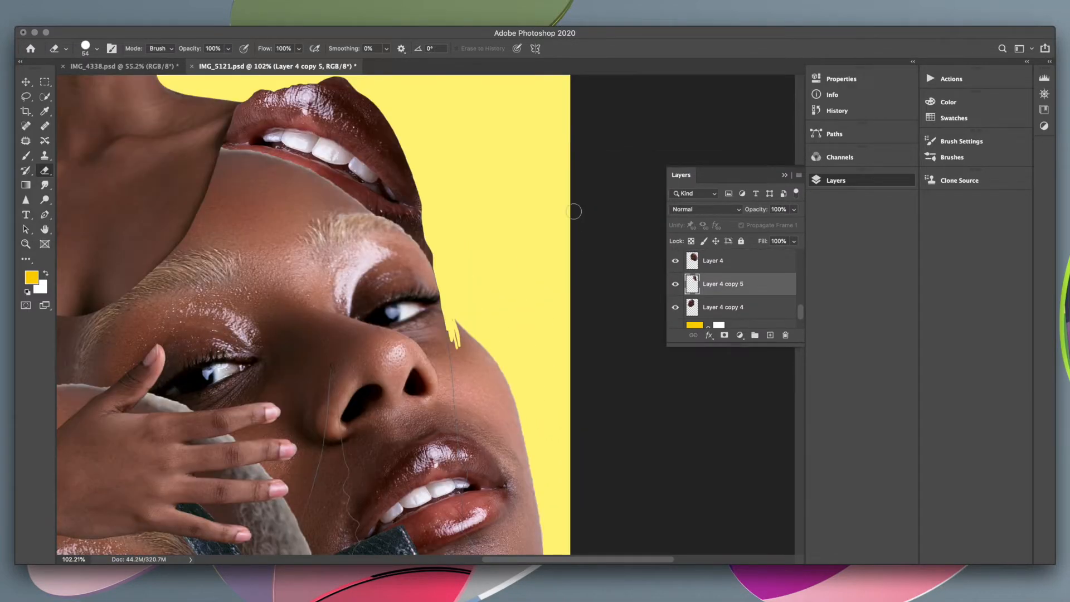
scroll(552, 316, "down", 4)
scroll(719, 289, "up", 1)
left_click(712, 289)
mouse_move(514, 315)
left_mouse_down()
mouse_move(457, 205)
mouse_move(483, 467)
left_mouse_up()
scroll(493, 448, "up", 5)
scroll(474, 333, "up", 6)
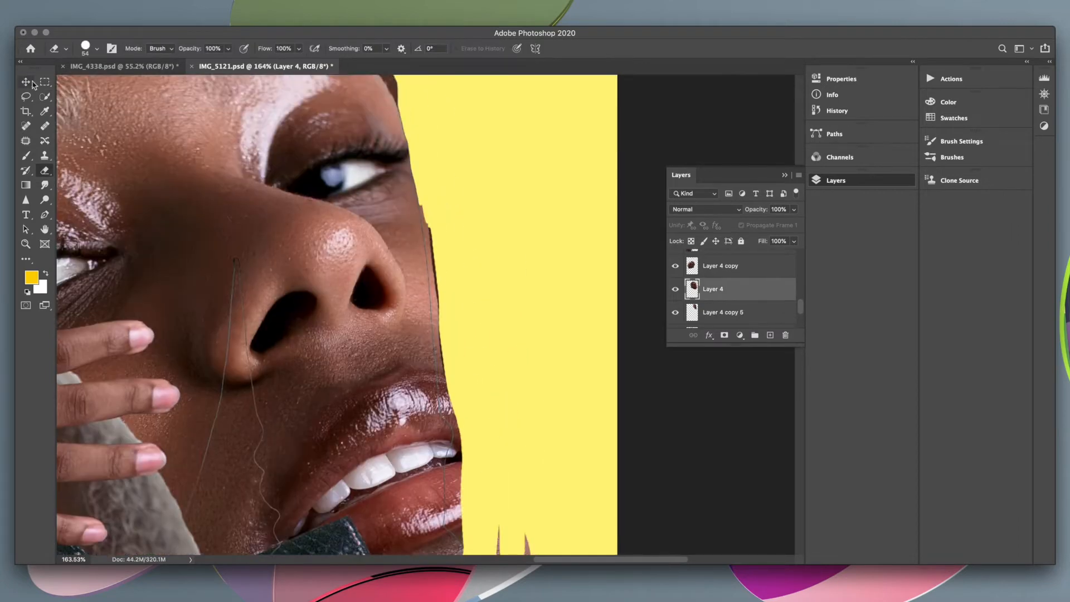
Reduce the eraser to 19 px and trim the cut cheek edge of Layer 4 beside the nose and upper lip.
key("bracketleft")
key("bracketleft")
key("bracketleft")
key("bracketleft")
right_click(425, 336)
left_click_drag(403, 362, 393, 244)
scroll(413, 312, "down", 3)
scroll(412, 312, "left", 2)
left_click_drag(455, 163, 490, 463)
Select Layer 4 copy 5 and erase its dark leftover edge between the nose and the upper lip.
left_click(25, 82)
left_click(467, 262)
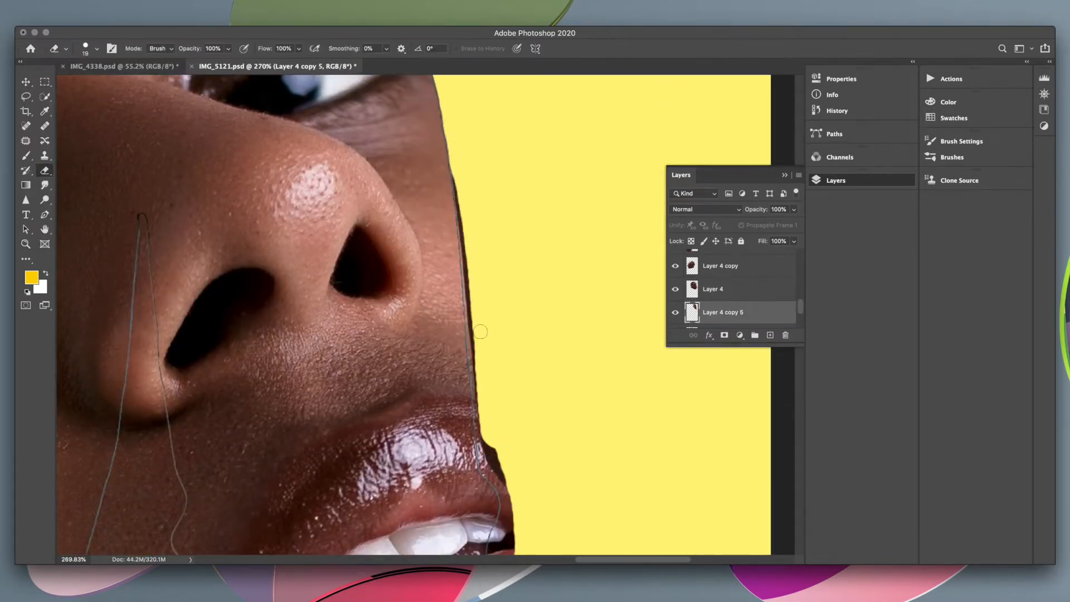
scroll(474, 255, "up", 3)
scroll(451, 236, "down", 3)
left_click_drag(465, 273, 492, 485)
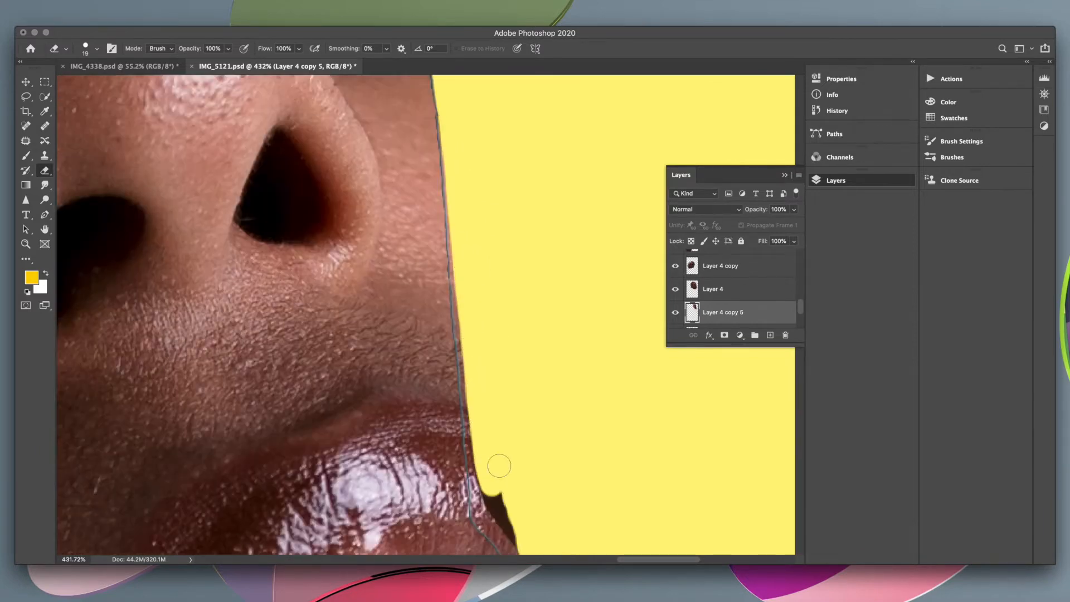
Erase the leftover cheek and chin fragments beside the mouth with a 47 px eraser, then select Layer 4 copy 5.
scroll(492, 485, "down", 5)
left_click(26, 82)
left_click(563, 362)
left_click_drag(605, 376, 546, 427)
scroll(522, 494, "right", 2)
left_click_drag(479, 312, 408, 303)
left_click(723, 312)
scroll(598, 337, "down", 10)
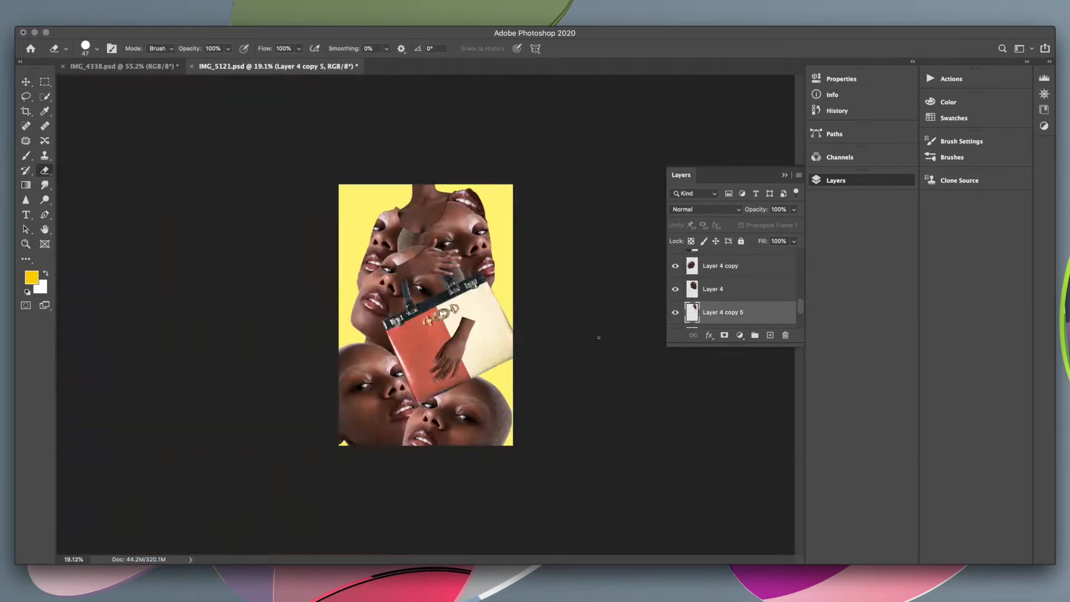
Select Layer 4, set the eraser to 17 px and smooth the cheek's cut edge beside the nose.
scroll(487, 273, "up", 10)
left_click(713, 288)
left_click(97, 49)
left_click_drag(93, 84, 84, 84)
scroll(509, 174, "up", 4)
left_click_drag(469, 134, 479, 260)
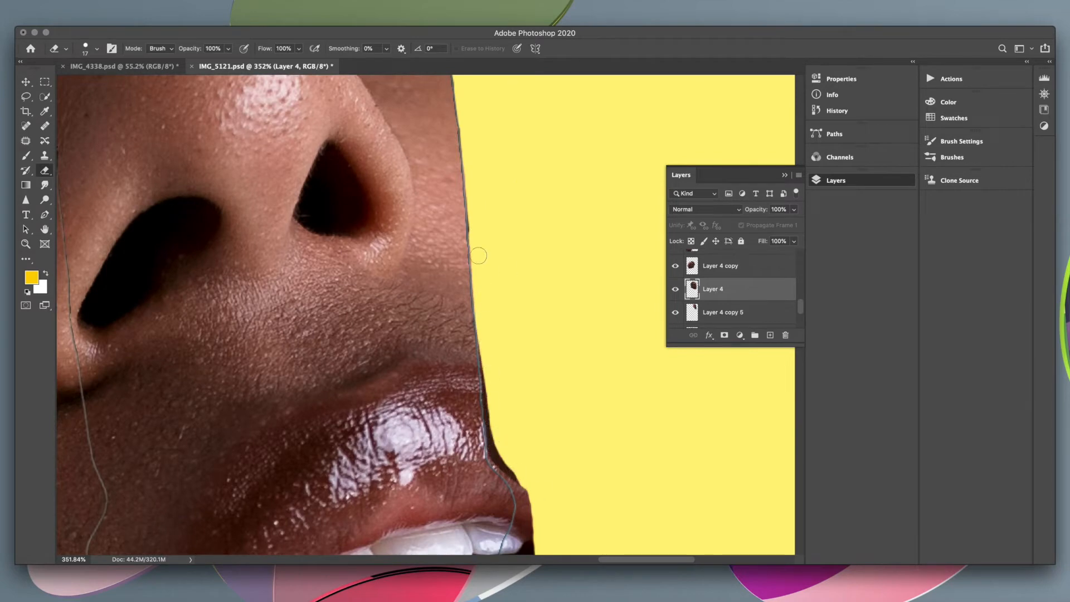
Carve the face's profile around the mouth corner, lower lip and chin on Layer 4 with a 9 px eraser.
scroll(486, 337, "down", 4)
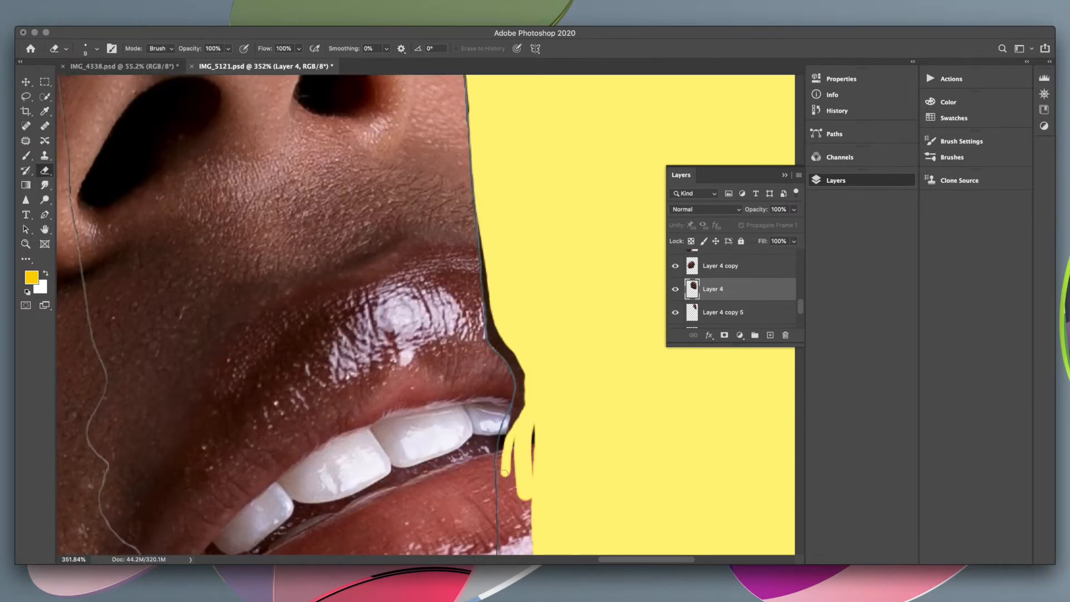
scroll(506, 460, "down", 8)
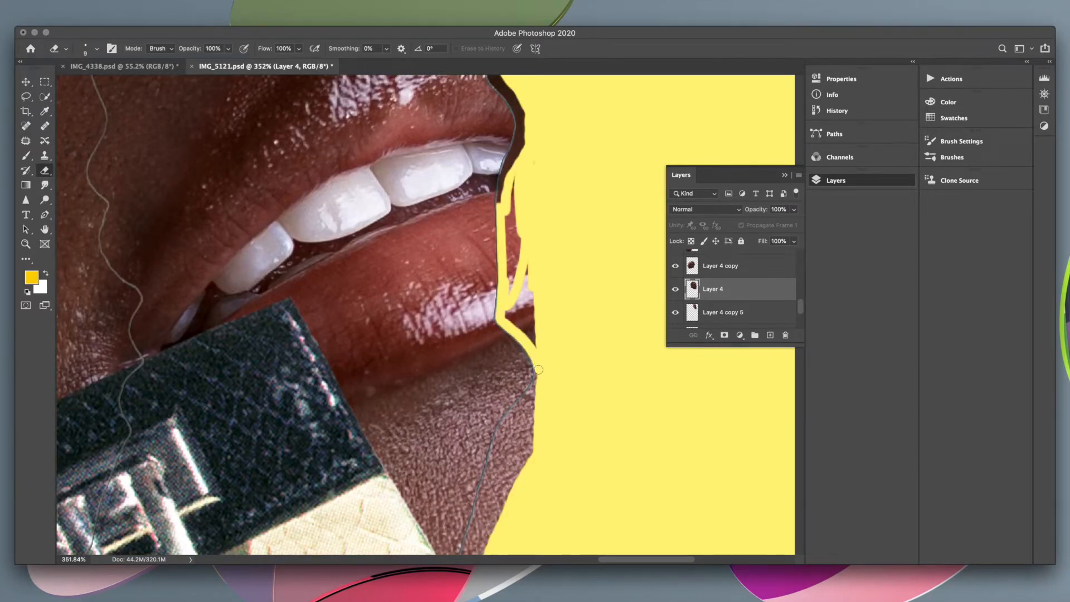
scroll(538, 369, "down", 4)
scroll(477, 301, "down", 3)
scroll(528, 244, "up", 9)
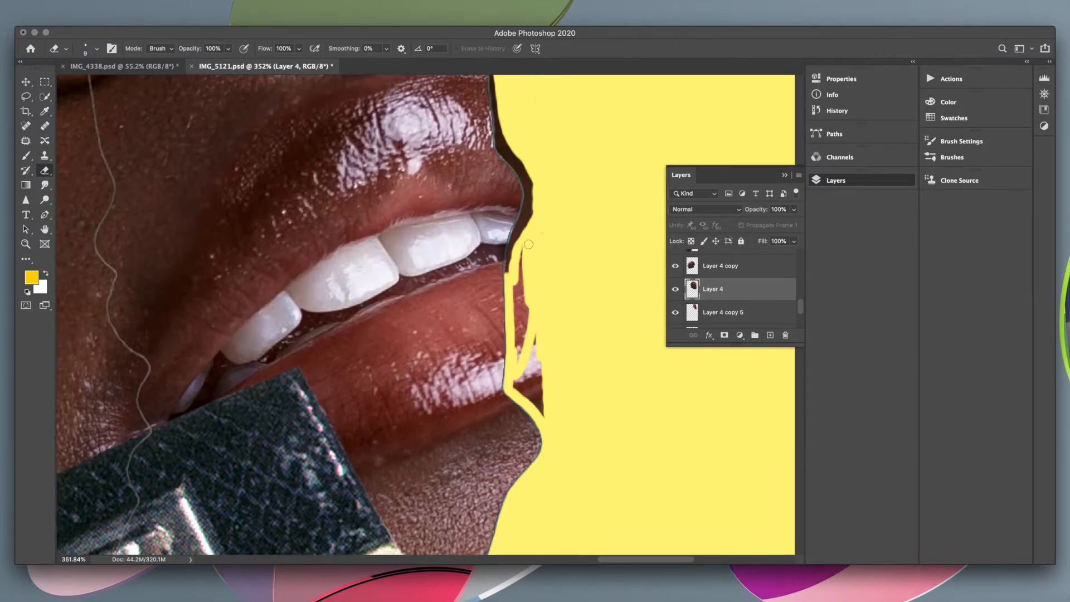
Switch to Layer 4 copy 5 and erase its dark fringe along the profile from the upper lip to the eye.
scroll(525, 346, "up", 8)
key("alt+bracketleft")
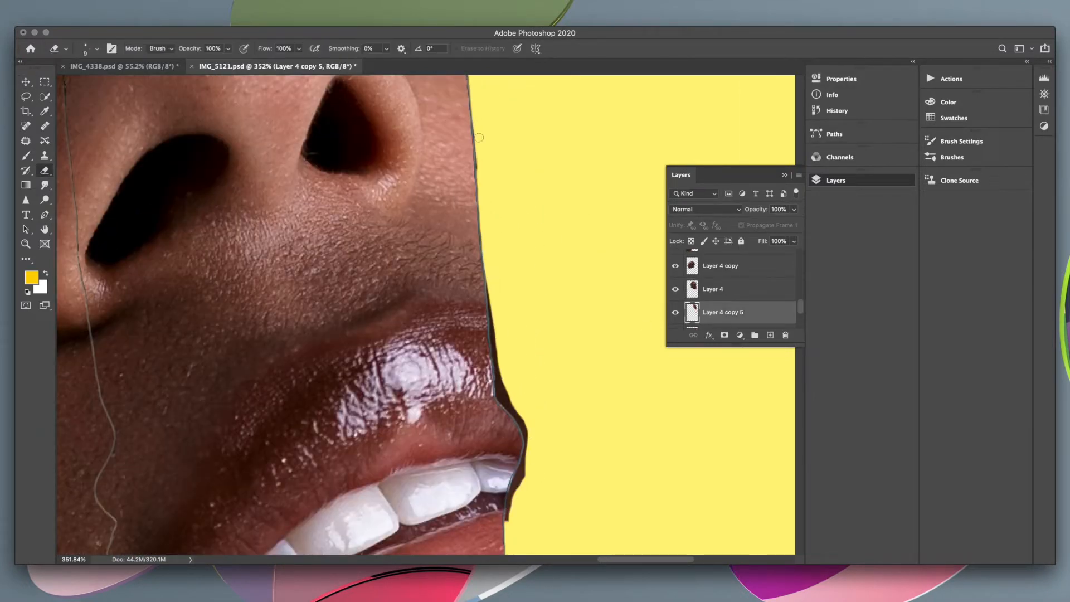
scroll(530, 450, "up", 11)
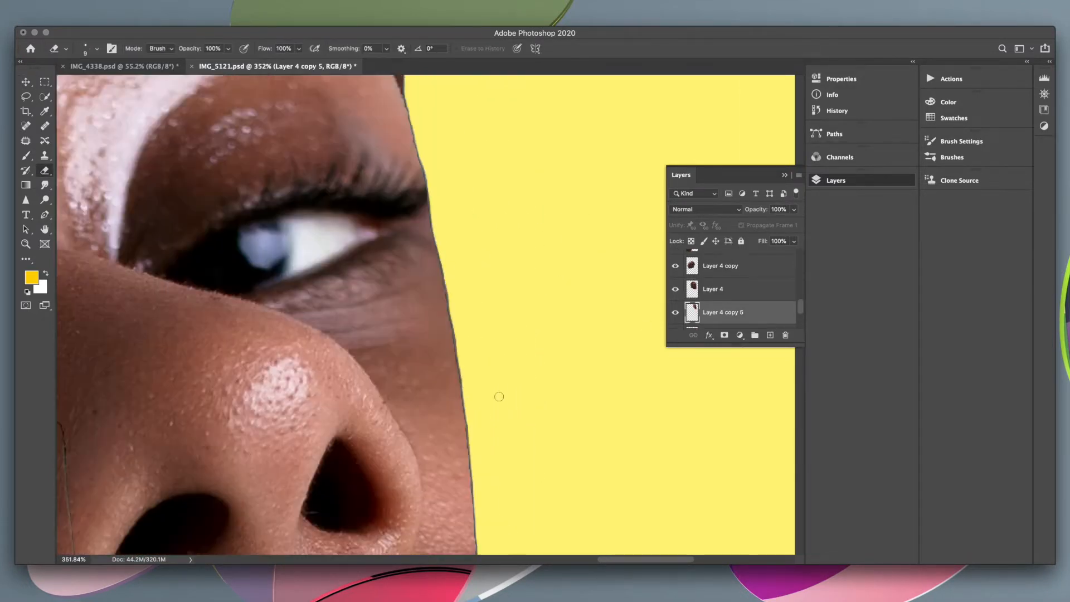
scroll(497, 394, "down", 19)
Select Layer 4 and erase vertical strips of cheek from beside the nostril down to the handbag's top edge.
key("alt+bracketright")
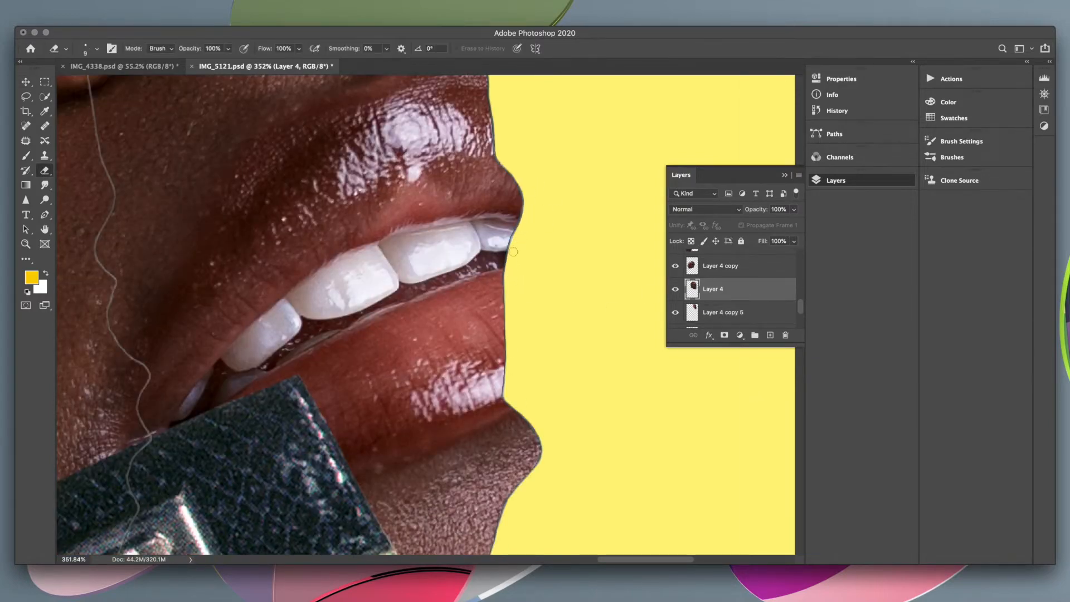
scroll(528, 203, "down", 10)
scroll(567, 279, "up", 15)
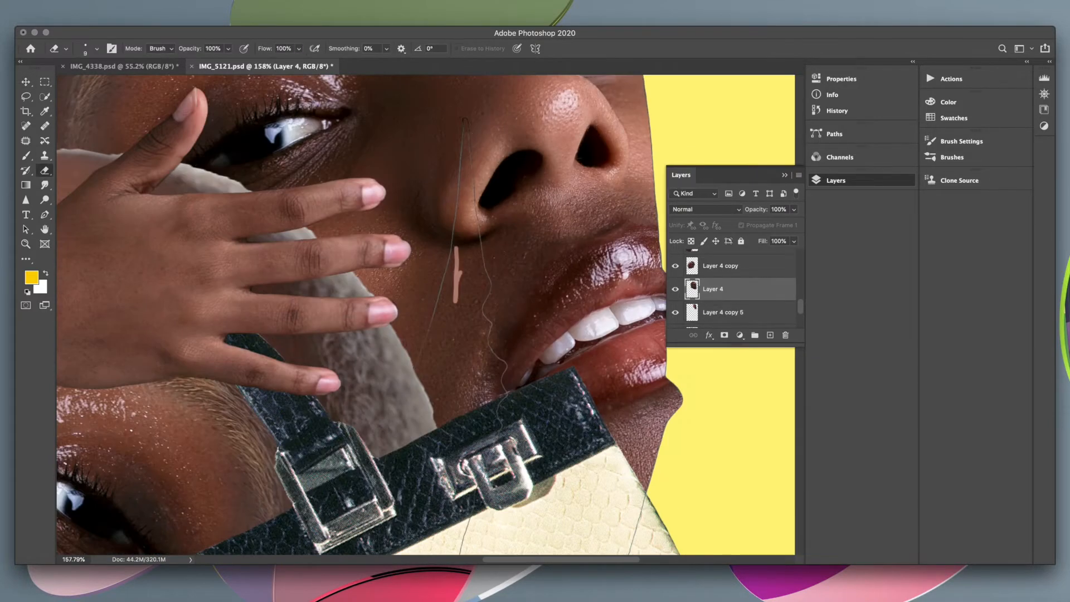
scroll(460, 116, "up", 3)
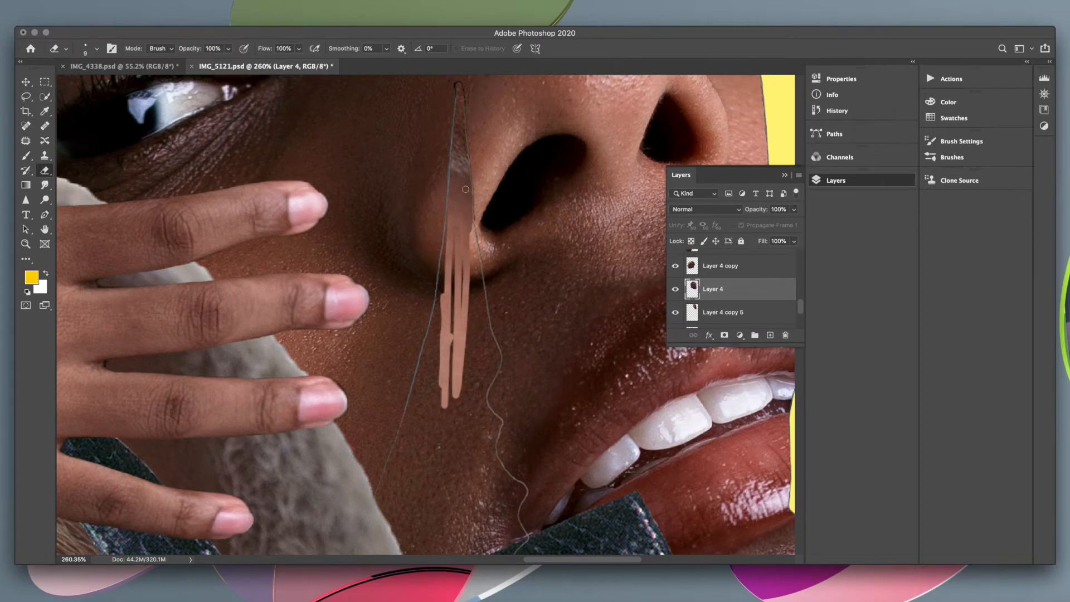
scroll(466, 189, "down", 6)
scroll(448, 272, "up", 4)
scroll(446, 232, "up", 3)
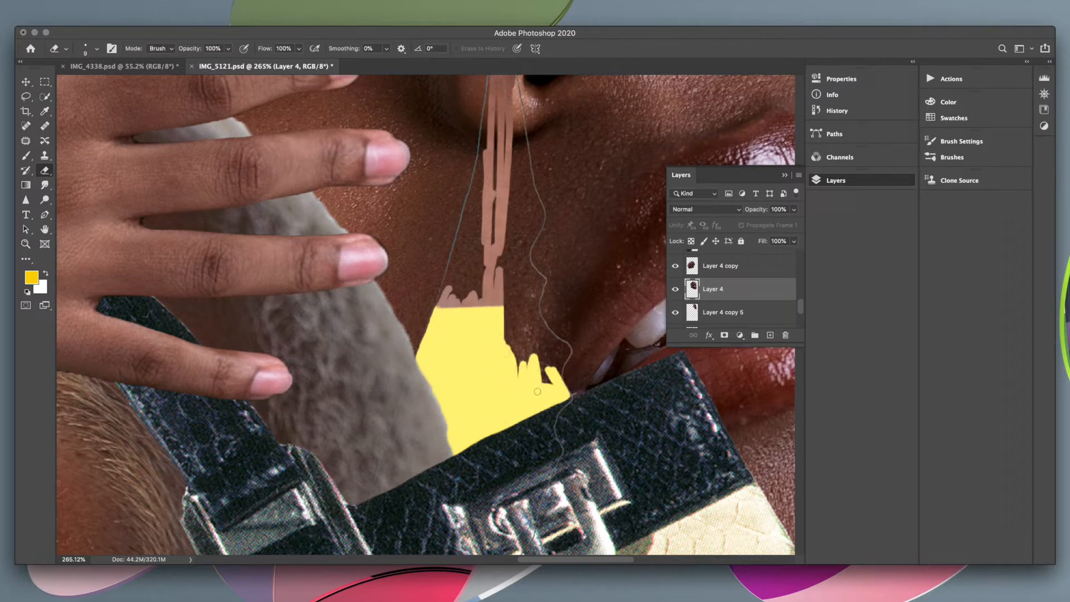
Erase the Layer 4 cheek above the handbag along the curved outline near the mouth corner, using a 7 px eraser.
scroll(734, 289, "down", 1)
scroll(546, 440, "up", 3)
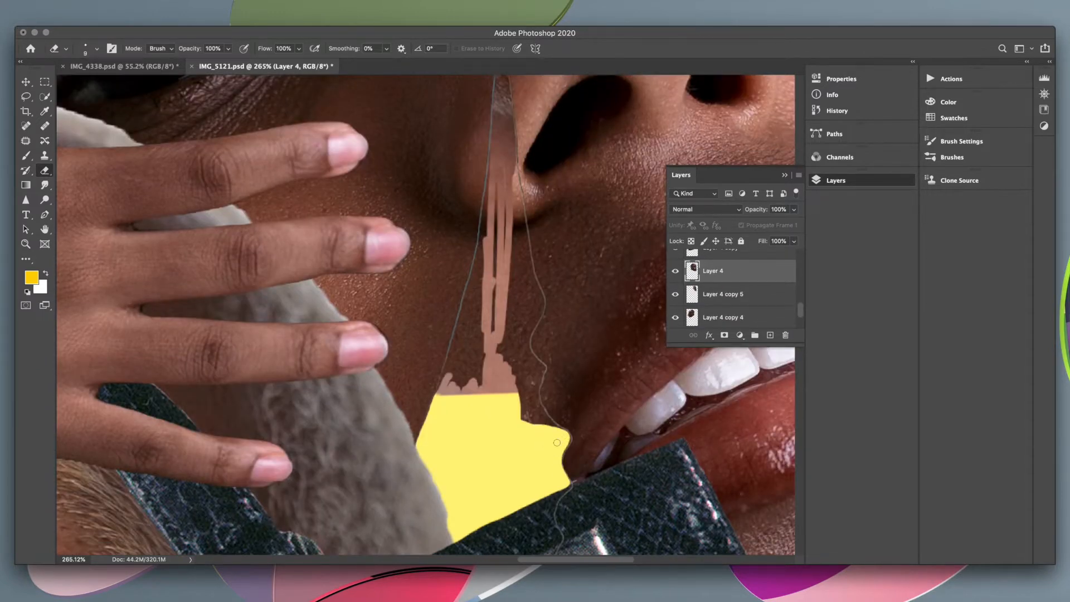
scroll(561, 443, "up", 3)
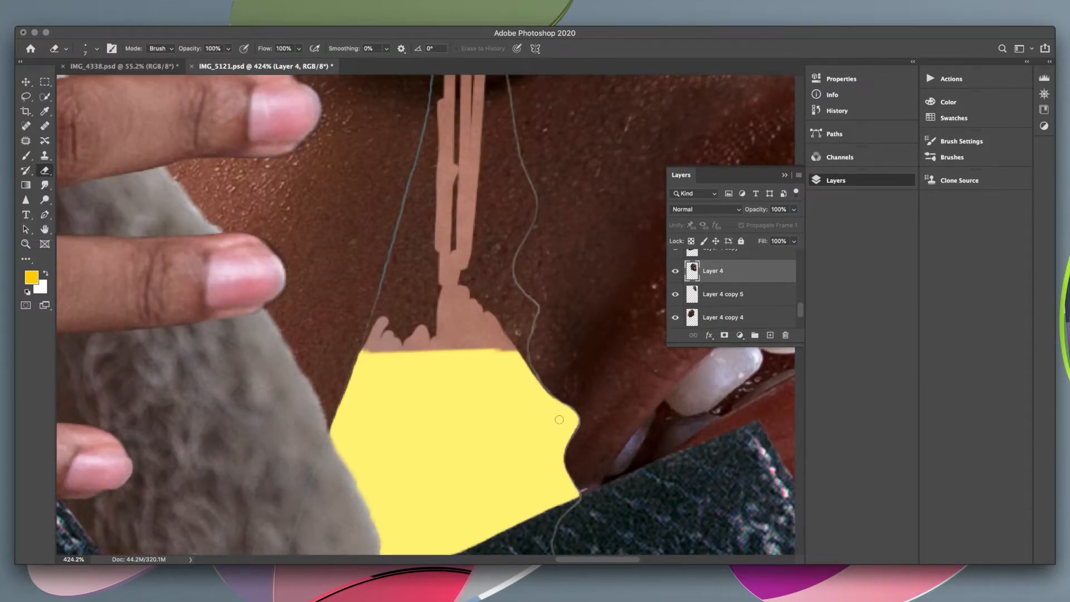
left_click_drag(482, 272, 526, 333)
key("super+0")
Select Layer 4 copy 5 and erase its skin showing through the gap between the fingers and mouth.
scroll(485, 181, "up", 5)
left_click(96, 49)
left_click(722, 294)
mouse_move(438, 358)
left_mouse_down()
mouse_move(463, 337)
mouse_move(473, 234)
left_mouse_up()
scroll(516, 343, "up", 3)
scroll(516, 343, "up", 3)
Return to Layer 4 and widen the gap below the nostril with an 11 px eraser.
key("alt+bracketright")
key("bracketleft")
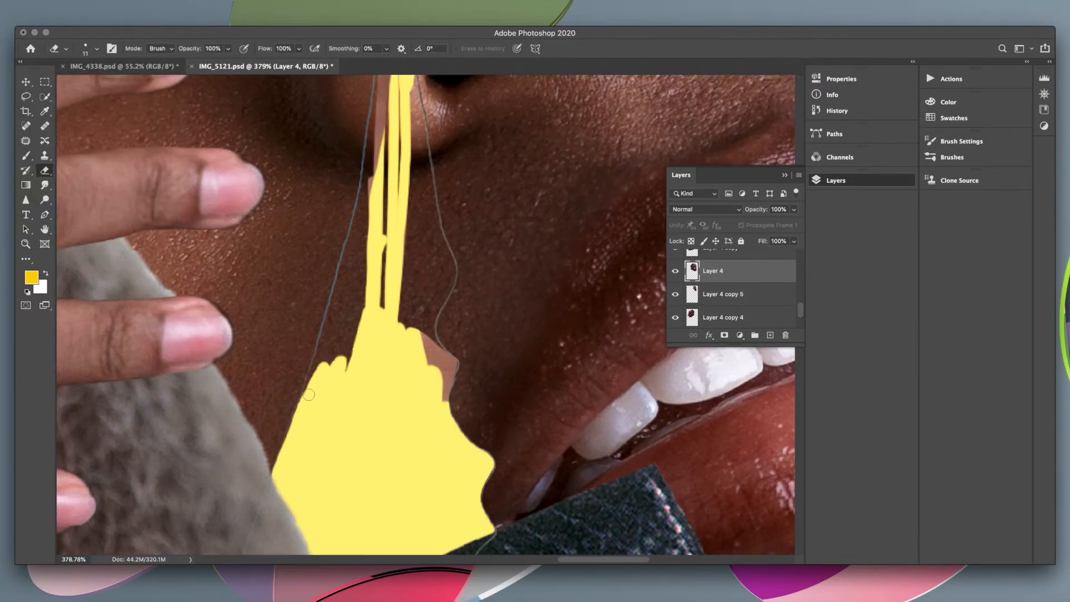
scroll(390, 312, "down", 5)
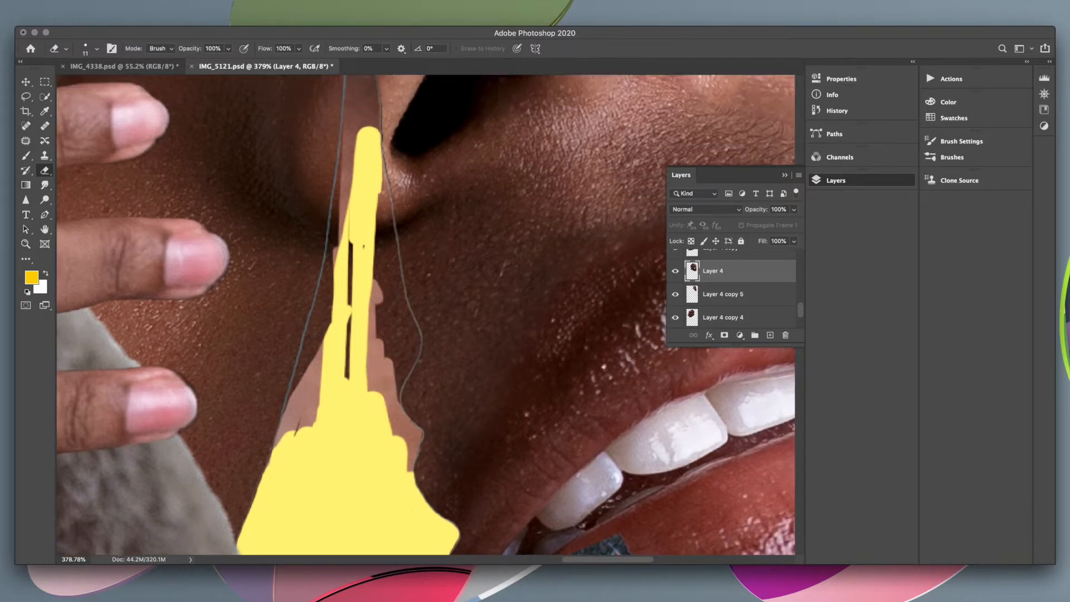
Hide Layer 4, erase the leftover skin on Layer 4 copy 5 with a 27 px eraser, and show Layer 4 again.
left_click(676, 270)
left_click(97, 49)
left_click_drag(82, 84, 88, 84)
left_click(722, 294)
mouse_move(393, 334)
left_mouse_down()
mouse_move(487, 406)
mouse_move(499, 331)
left_mouse_up()
left_click(676, 271)
scroll(464, 374, "up", 5)
Select Layer 4 and trim both sides of the gap up to the thin outline with a 6 px eraser.
left_click(97, 49)
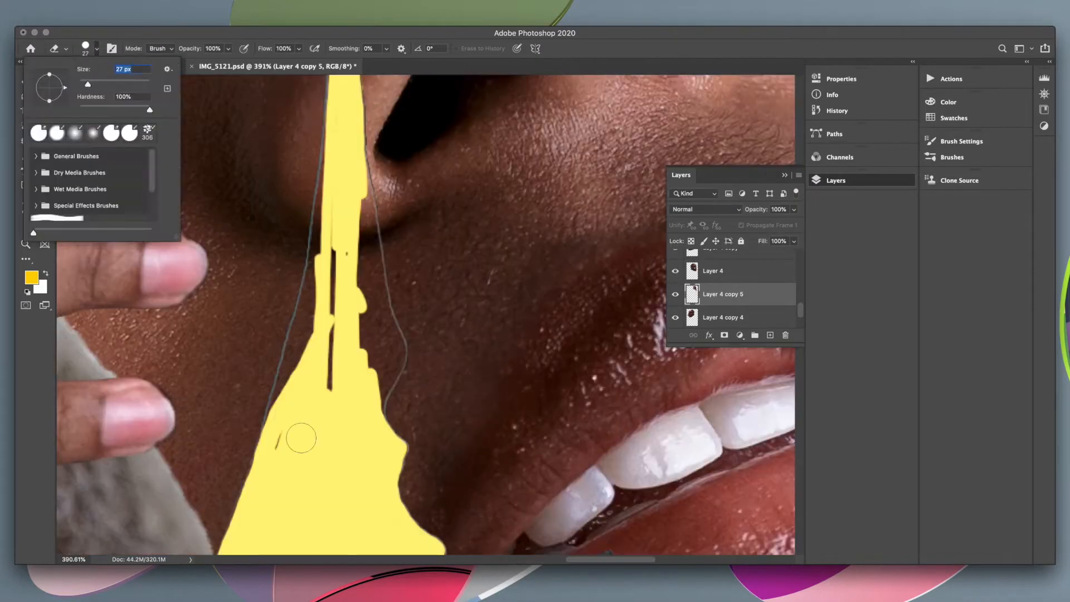
left_click(714, 271)
scroll(377, 362, "up", 3)
key("bracketleft")
key("bracketleft")
key("bracketleft")
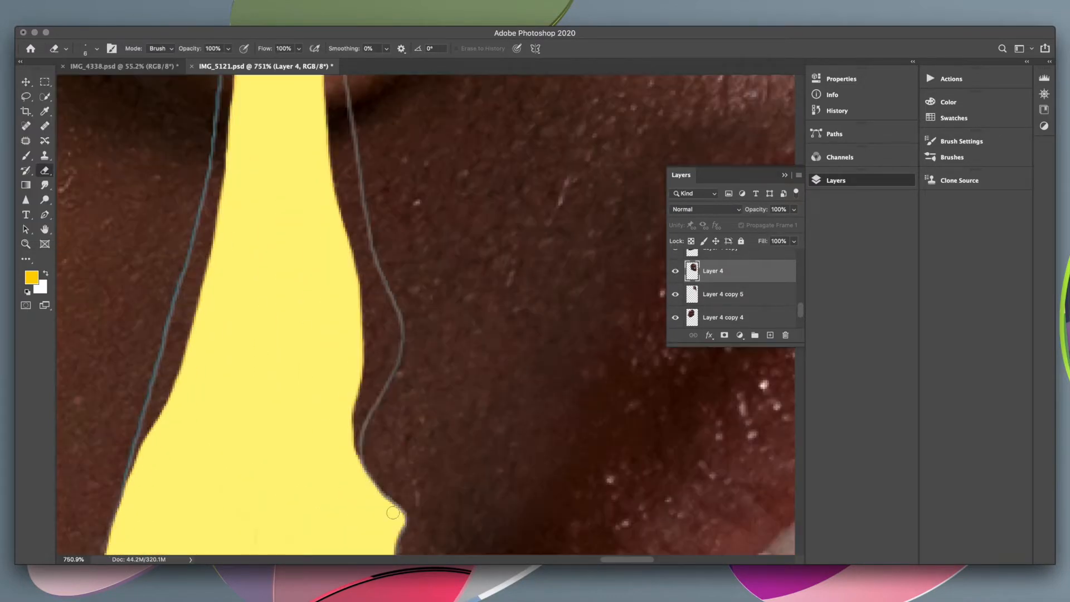
scroll(383, 300, "left", 3)
left_click_drag(248, 265, 220, 382)
left_click_drag(260, 183, 253, 215)
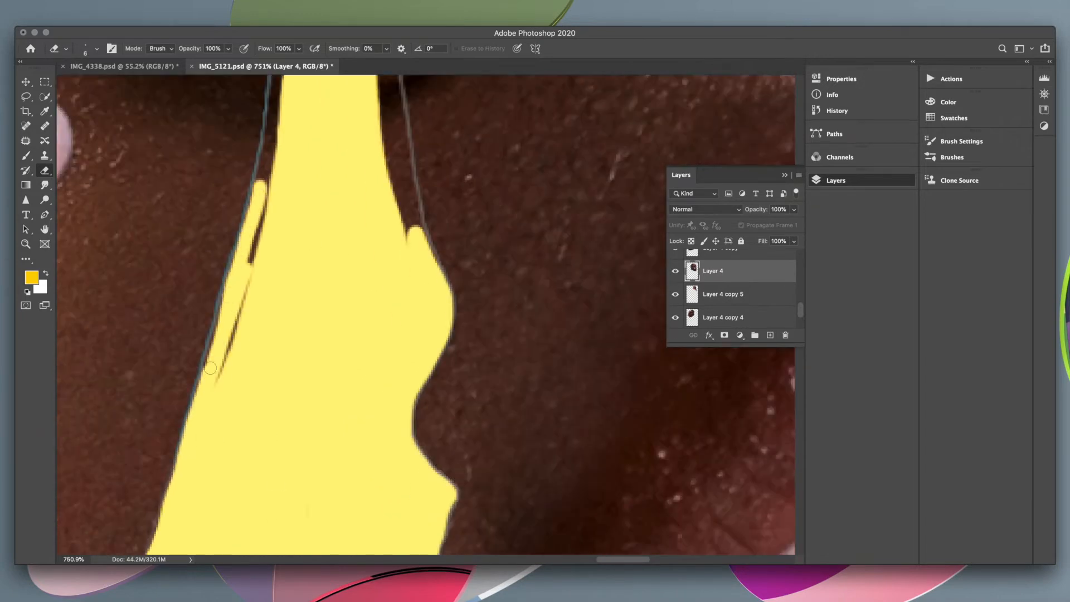
scroll(210, 367, "down", 5)
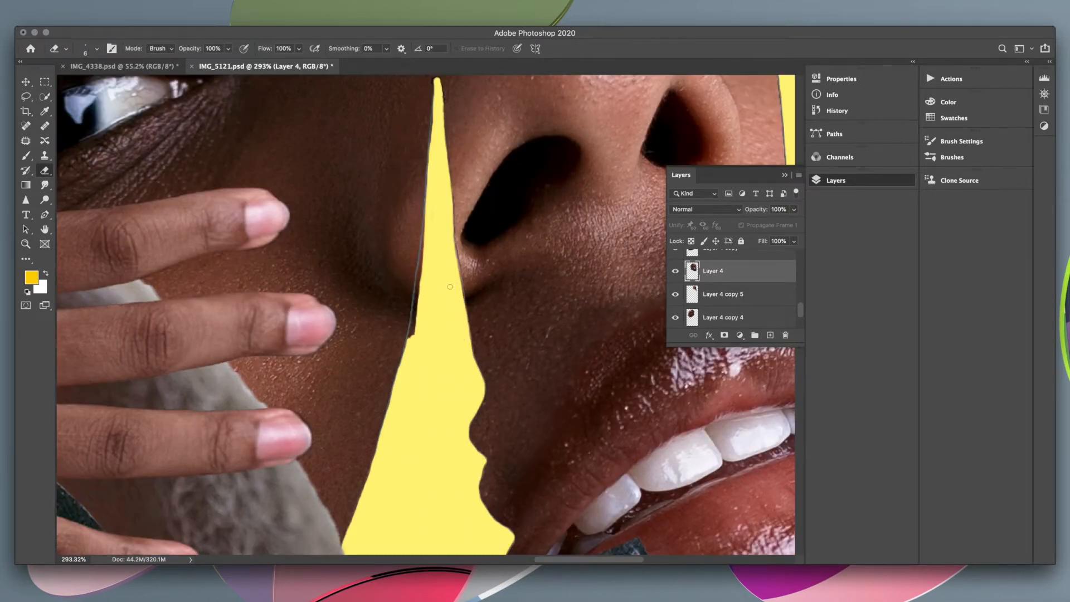
Clean the Layer 4 edges beside the nostril up to the gap's narrow rounded tip.
scroll(450, 287, "up", 4)
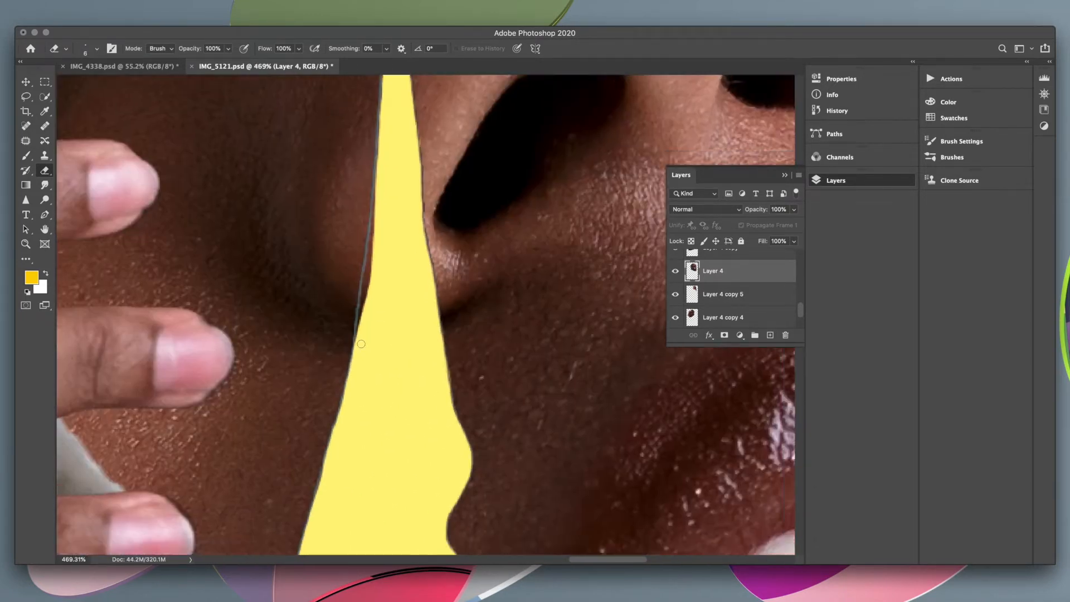
scroll(361, 344, "up", 3)
scroll(361, 344, "left", 2)
left_click_drag(400, 241, 383, 361)
scroll(385, 398, "down", 10)
scroll(401, 362, "up", 10)
left_click_drag(404, 301, 399, 367)
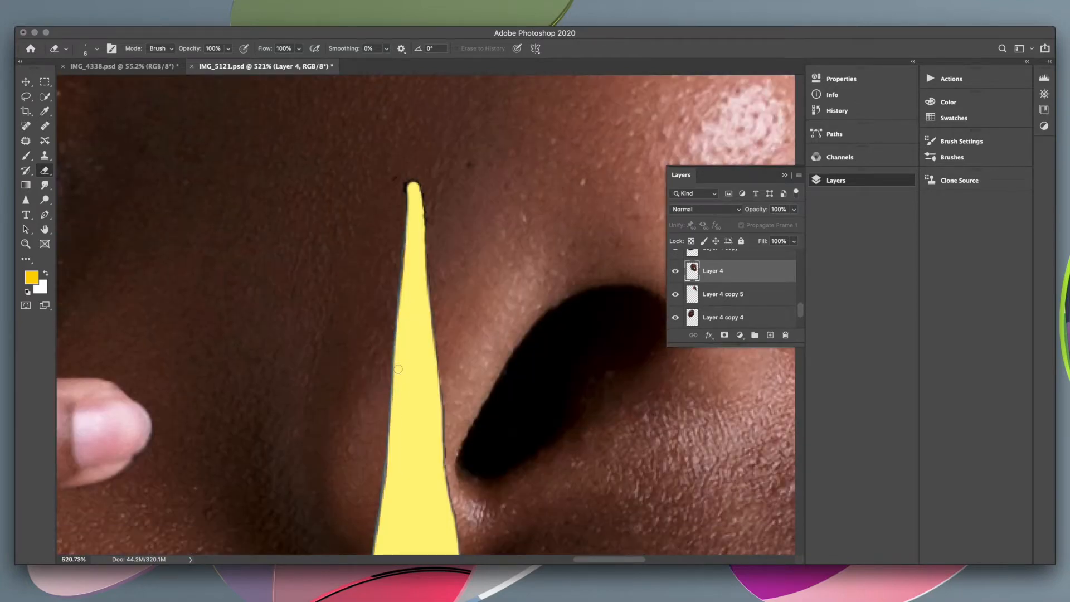
scroll(394, 345, "down", 5)
left_click_drag(424, 200, 420, 167)
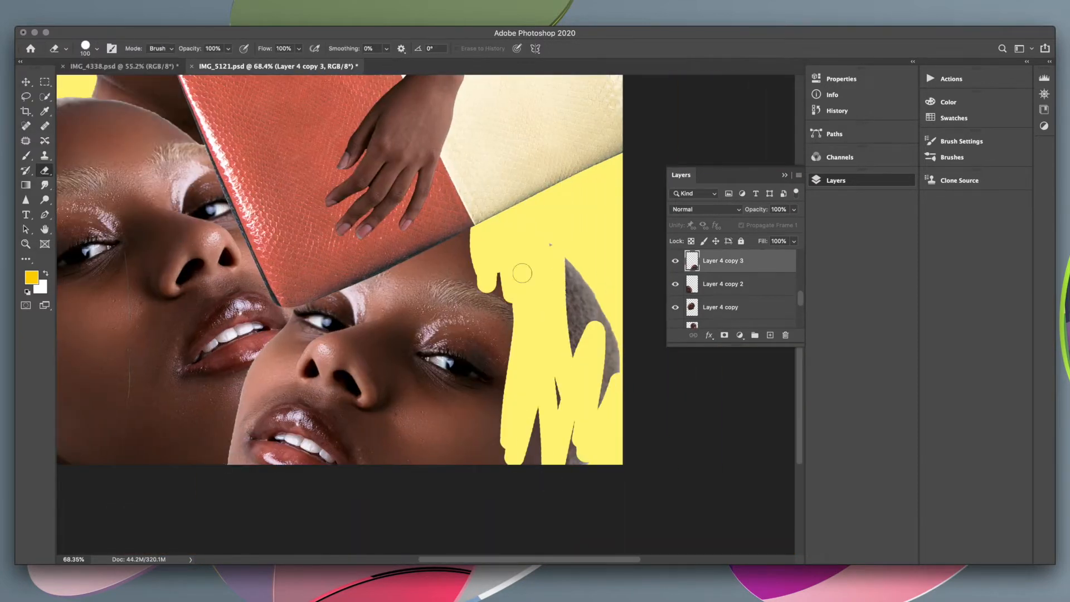
Erase the grey fur beside the lower-right face on Layer 4 copy 3 with a 100 px eraser.
left_click_drag(522, 273, 485, 423)
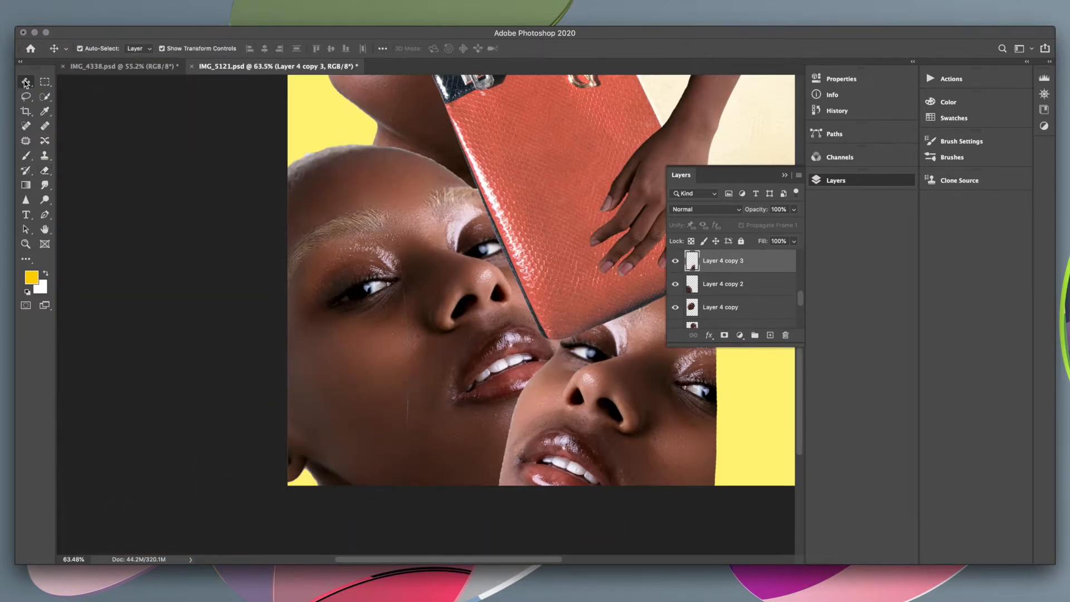
mouse_move(310, 479)
left_mouse_down()
mouse_move(334, 150)
mouse_move(354, 375)
left_mouse_up()
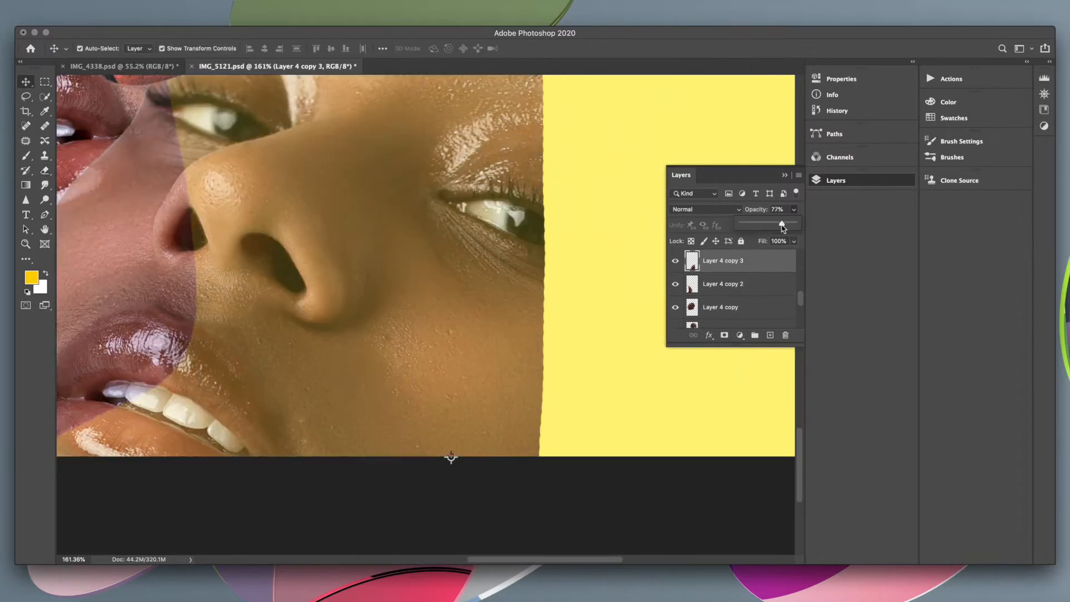
Try to trim the cheek edge of Layer 4 copy 3 below the eye at 58% layer opacity.
left_click_drag(532, 195, 524, 442)
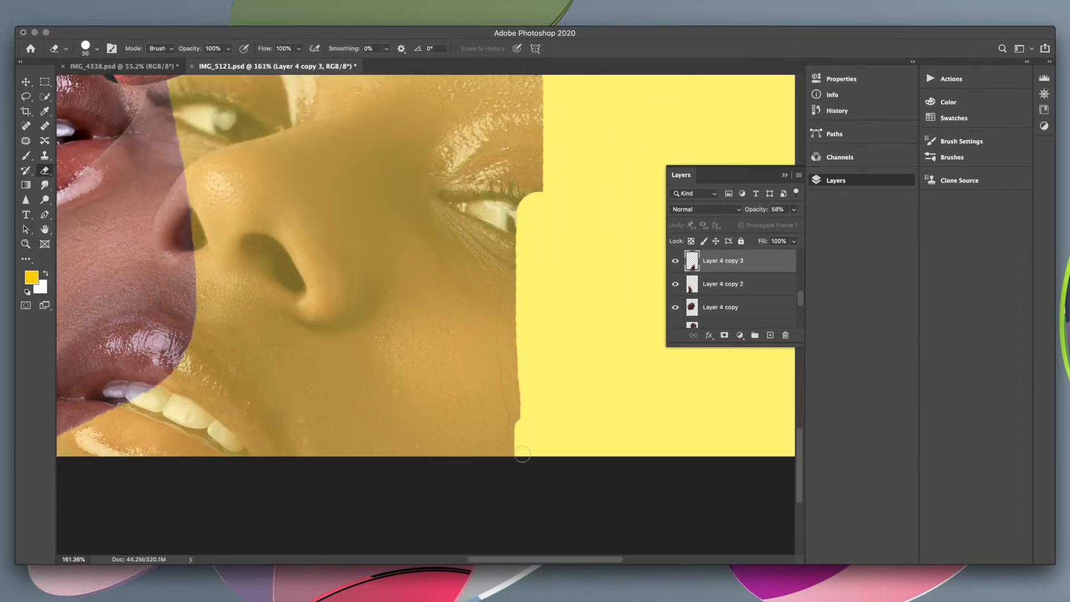
left_click_drag(504, 415, 499, 470)
left_click_drag(474, 255, 470, 180)
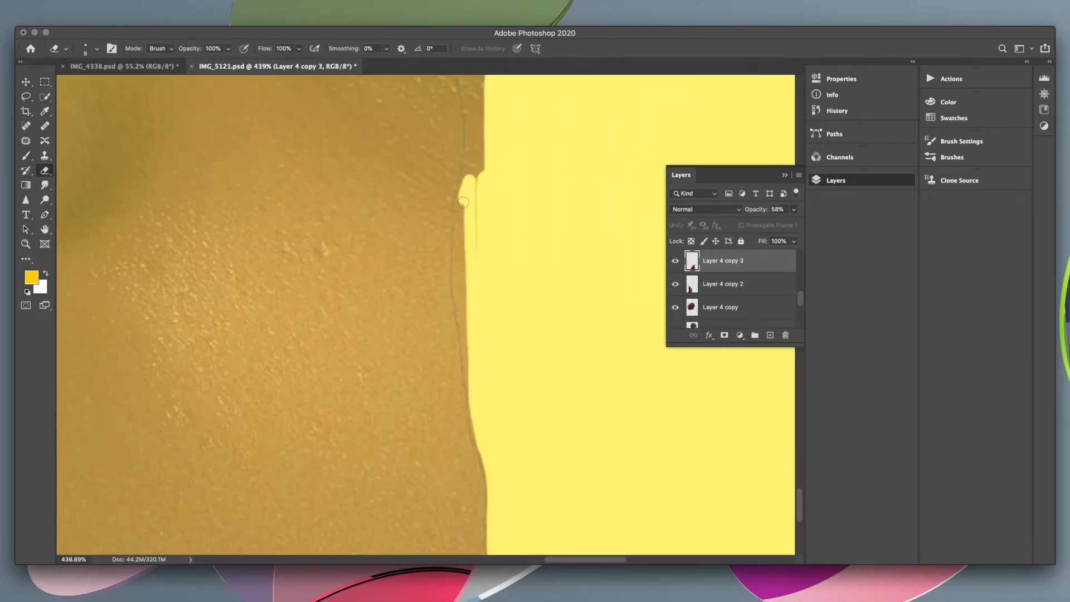
scroll(472, 326, "up", 5)
left_click_drag(481, 106, 466, 200)
left_click_drag(464, 238, 466, 199)
Restore Layer 4 copy 3 to full opacity, erase further along the cheek edge, and lower the opacity again.
left_click(794, 210)
left_click_drag(774, 226, 798, 225)
left_click_drag(463, 267, 486, 390)
scroll(468, 289, "up", 3)
scroll(437, 302, "down", 10)
scroll(436, 301, "up", 10)
left_click(793, 210)
left_click_drag(798, 223, 768, 228)
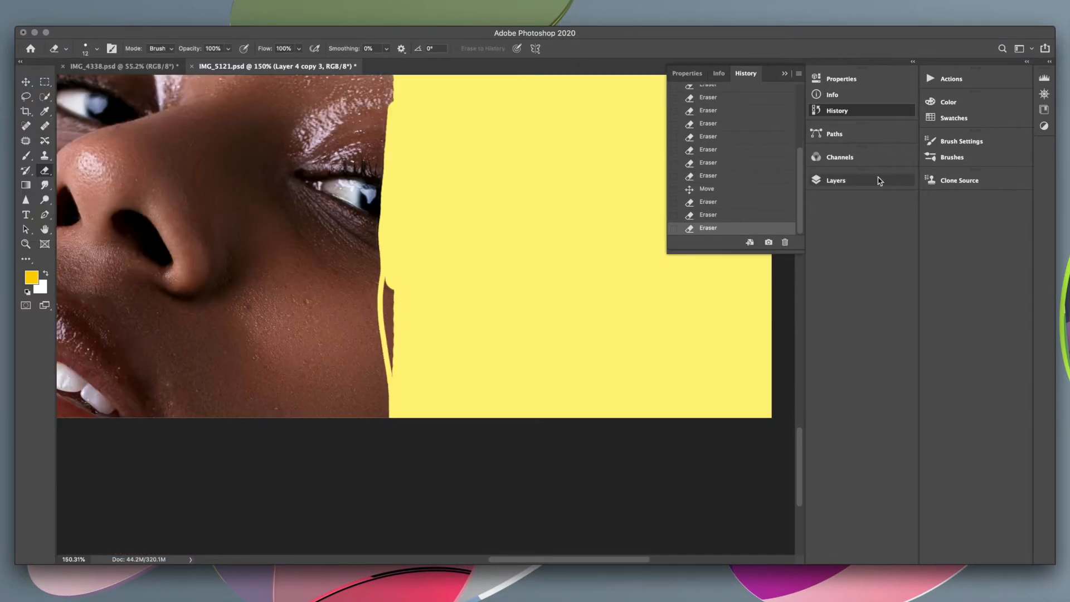
Set Layer 4 copy 3 to 61% opacity and smooth its cheek edge below the eye with a 12 px eraser.
left_click(879, 181)
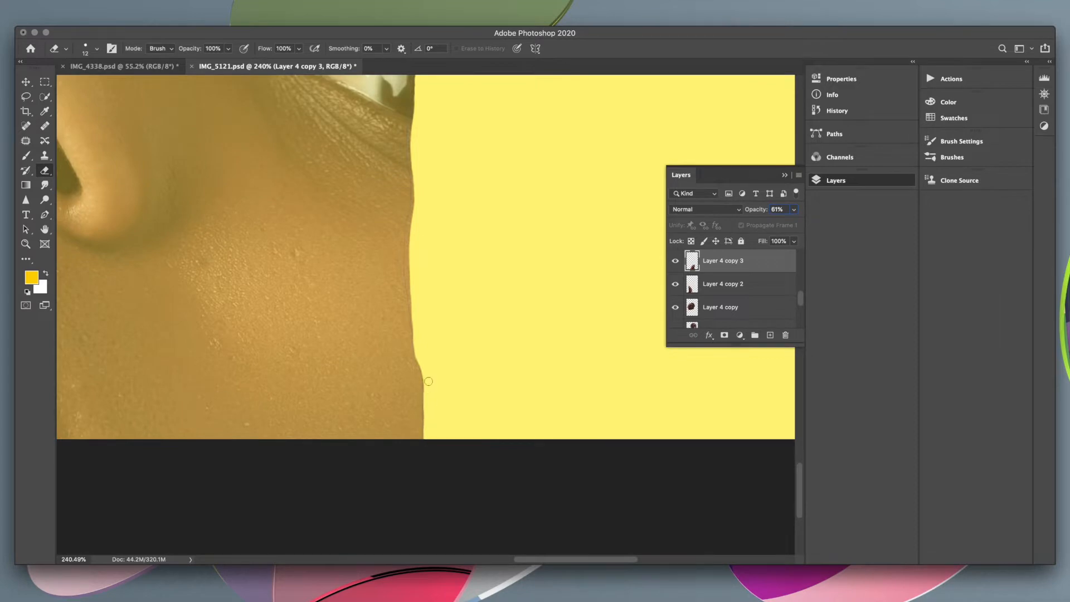
scroll(428, 381, "up", 3)
scroll(416, 418, "up", 3)
Set Layer 4 copy 3 to 50% opacity, trim its edge beside the eyebrow and forehead, and restore 100% opacity.
left_click(793, 210)
mouse_move(776, 224)
left_mouse_down()
mouse_move(801, 224)
mouse_move(769, 224)
left_mouse_up()
scroll(428, 334, "down", 10)
scroll(440, 401, "up", 10)
left_click(794, 209)
scroll(458, 251, "up", 1)
left_click_drag(457, 132, 458, 285)
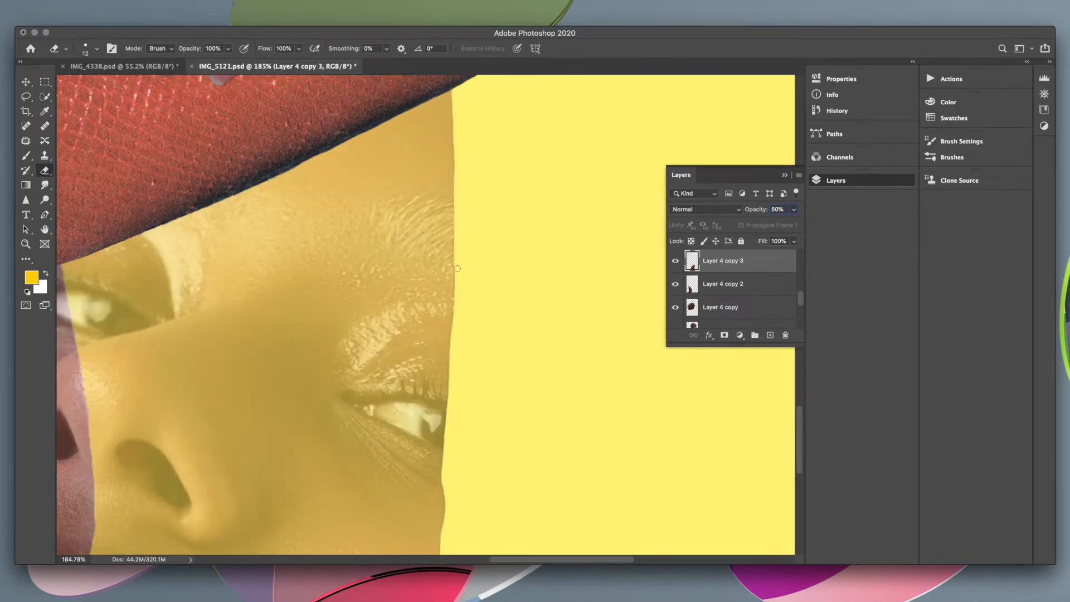
scroll(458, 239, "up", 1)
scroll(460, 210, "down", 4)
left_click(794, 209)
left_click_drag(769, 224, 800, 224)
Select Layer 4 copy 2 and trim its outer cheek beside the mouth to the thin outline with a 12 px eraser.
scroll(454, 410, "down", 3)
scroll(453, 411, "left", 14)
key("v")
left_click(390, 312)
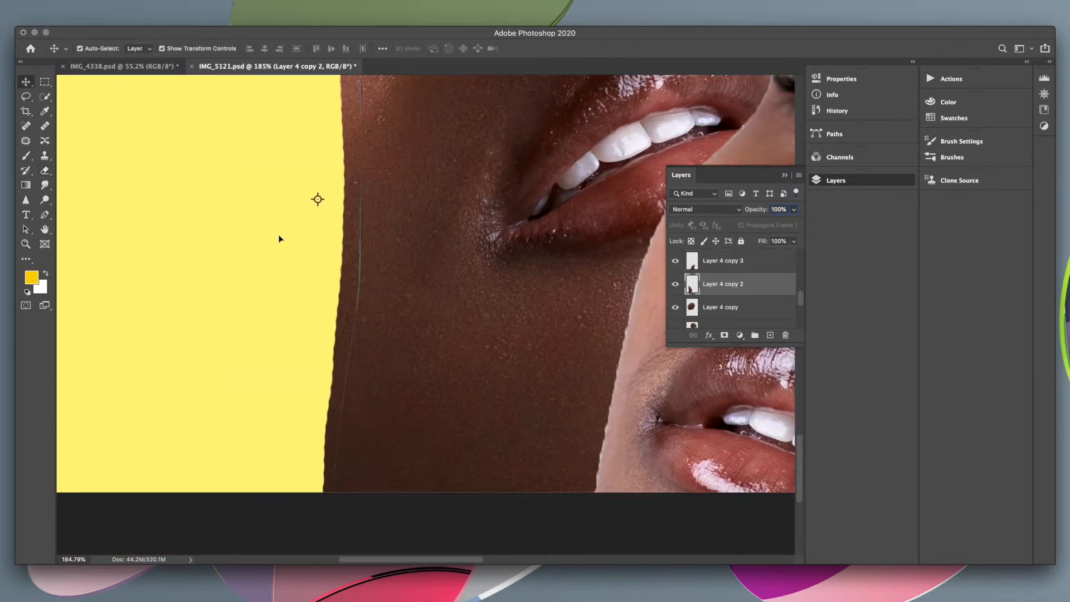
key("e")
scroll(335, 357, "up", 3)
scroll(339, 432, "up", 3)
left_click_drag(364, 130, 370, 302)
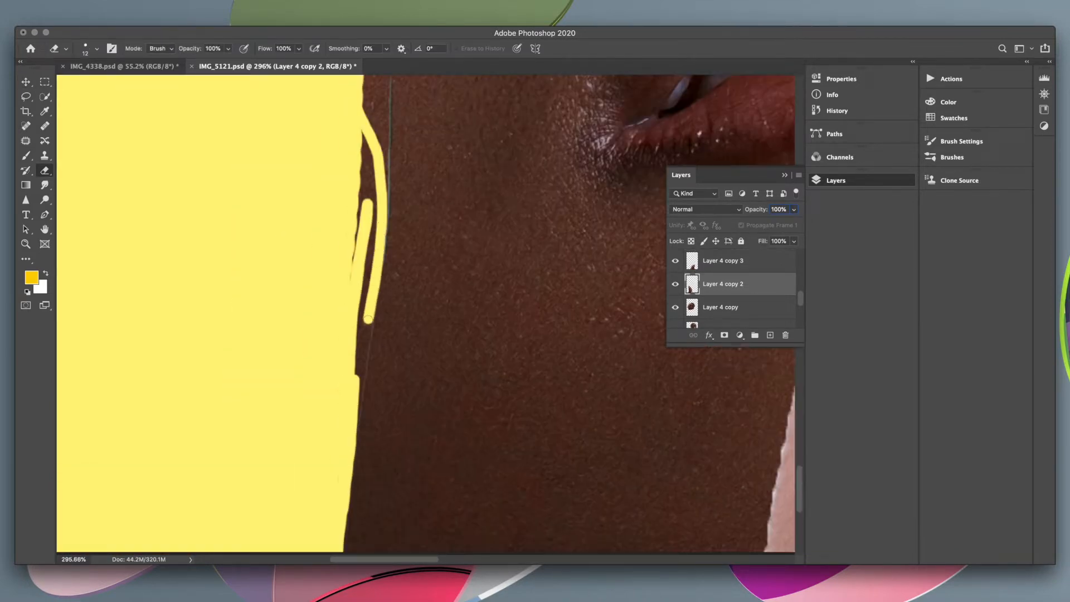
scroll(232, 407, "up", 8)
left_click_drag(388, 469, 383, 406)
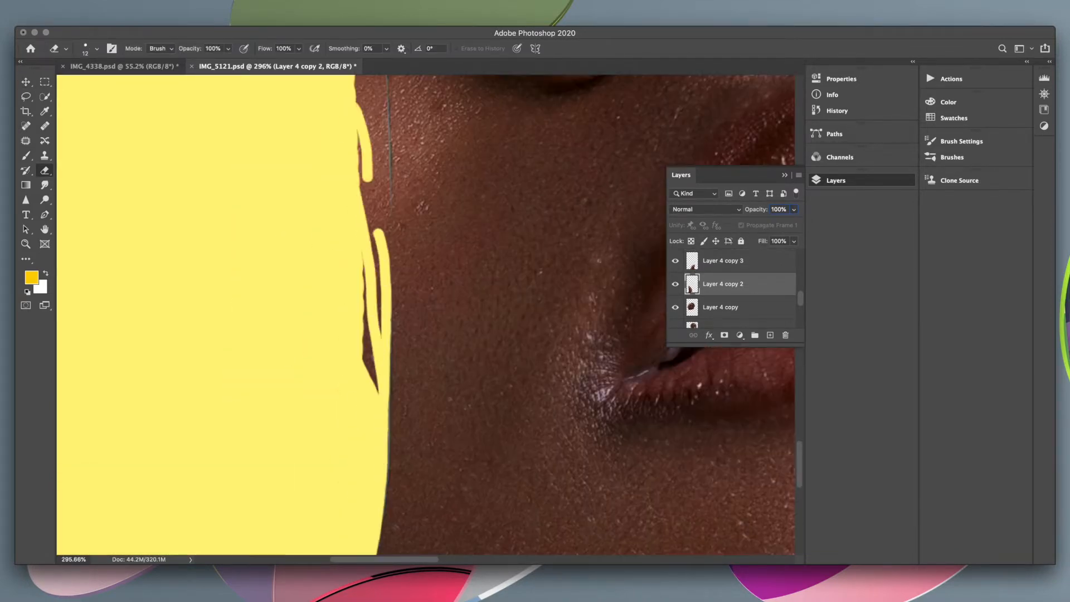
Reduce the eraser to 4 px and refine the Layer 4 copy 2 cheek edge beside the nose.
scroll(370, 187, "up", 4)
key("bracketleft")
key("bracketleft")
key("bracketleft")
key("bracketleft")
key("bracketleft")
key("bracketleft")
key("bracketleft")
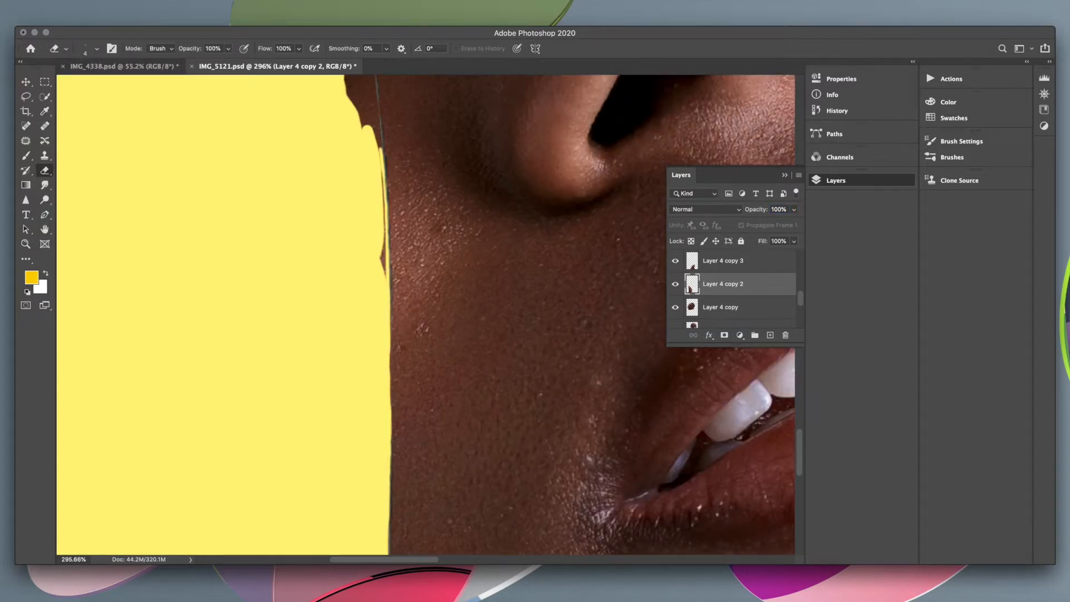
scroll(379, 264, "up", 1)
Set the eraser to 41 px and clear the leftover skin outside the Layer 4 copy 2 face edge.
left_click(96, 49)
left_click_drag(85, 86, 93, 86)
left_click_drag(363, 149, 360, 294)
scroll(362, 170, "down", 10)
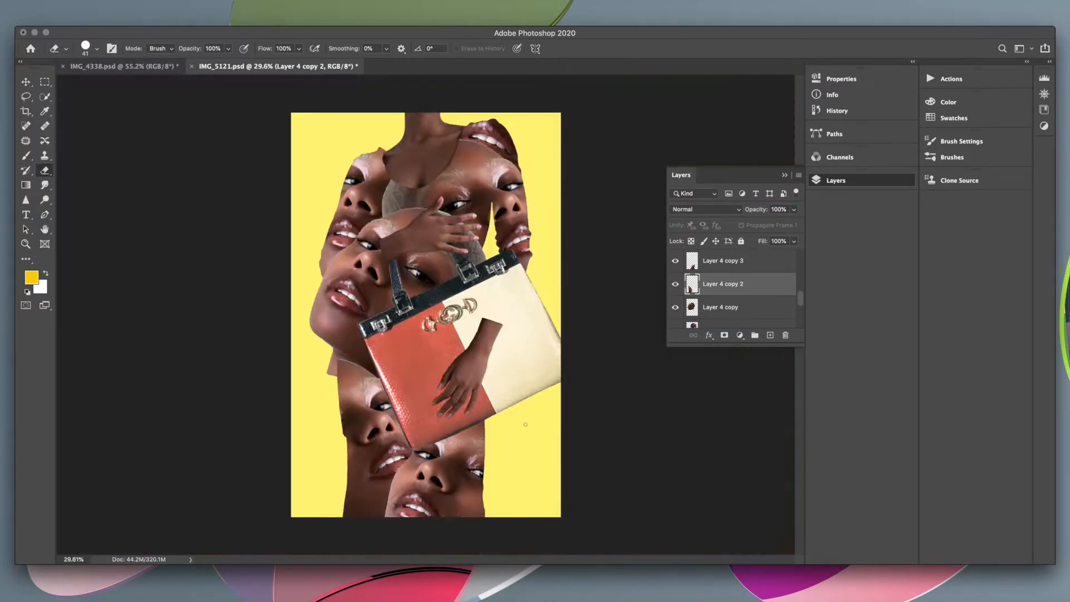
Set the eraser to 12 px and carve the Layer 4 copy 2 edge from the cheek toward the outer eye area.
scroll(329, 426, "up", 8)
left_click(97, 49)
left_click_drag(92, 86, 83, 85)
scroll(429, 418, "up", 10)
mouse_move(452, 374)
left_mouse_down()
mouse_move(435, 229)
mouse_move(456, 312)
left_mouse_up()
scroll(440, 267, "up", 2)
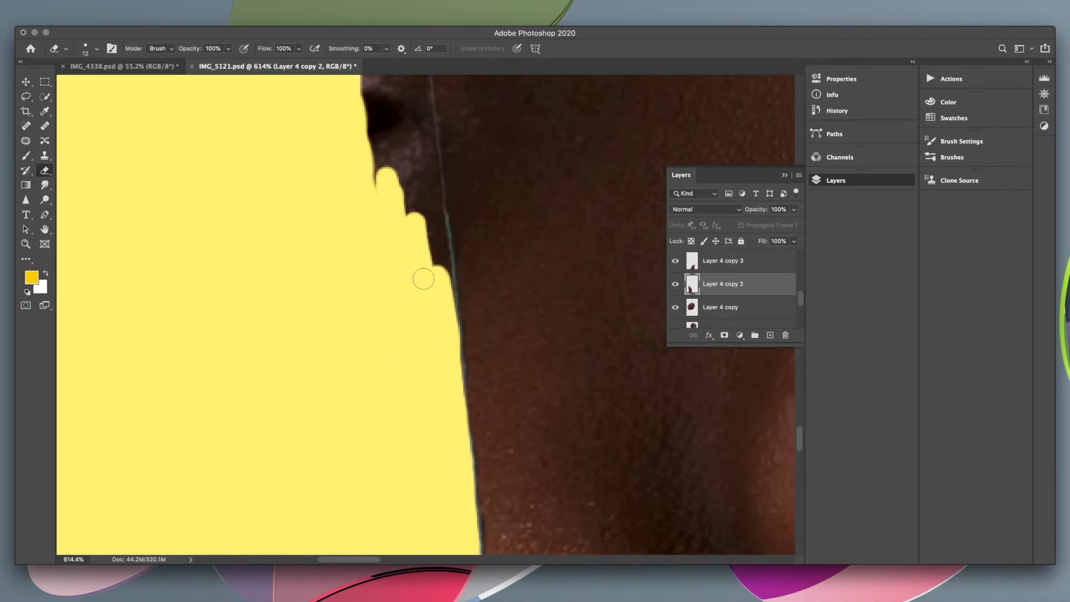
left_click_drag(438, 273, 407, 167)
scroll(434, 334, "down", 12)
scroll(438, 363, "down", 8)
Smooth the Layer 4 copy 2 edge higher up toward the brow with a smaller eraser.
scroll(521, 340, "up", 15)
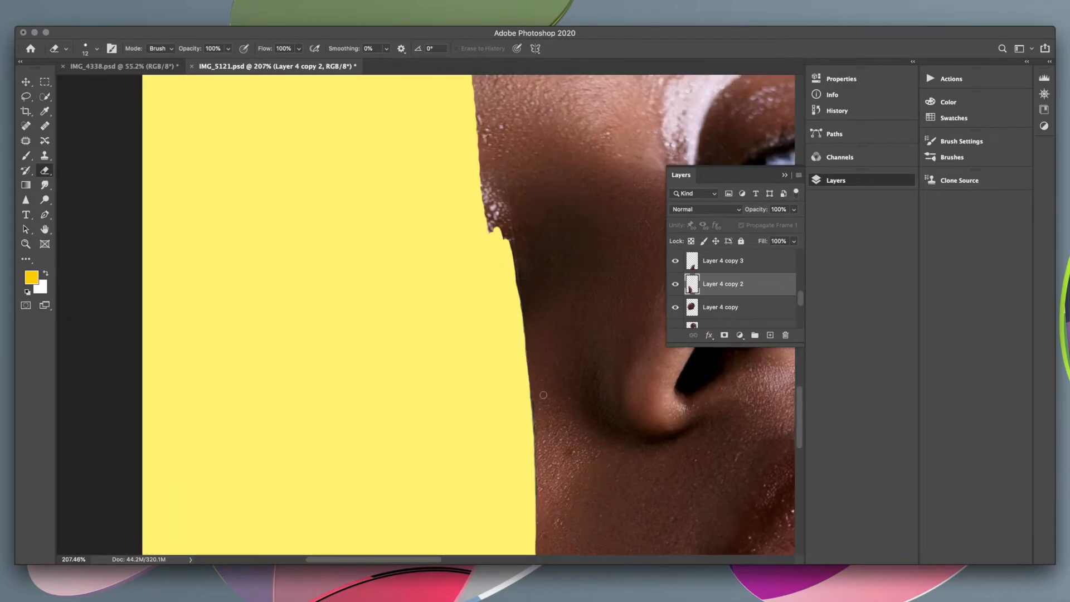
scroll(522, 350, "up", 2)
scroll(535, 349, "up", 10)
left_click_drag(419, 226, 434, 301)
scroll(440, 313, "up", 3)
left_click(97, 49)
left_click_drag(83, 86, 80, 86)
scroll(406, 223, "up", 2)
mouse_move(436, 382)
left_mouse_down()
mouse_move(404, 194)
mouse_move(387, 177)
left_mouse_up()
Enlarge the eraser and remove the excess skin along the forehead side of Layer 4 copy 2.
scroll(396, 252, "up", 3)
left_click(96, 49)
left_click_drag(80, 86, 91, 86)
left_click_drag(499, 491, 458, 181)
left_click_drag(470, 227, 446, 424)
Try to erase a leftover fragment on Layer 4 copy, then undo the stray layer move.
left_click(723, 307)
left_click_drag(438, 292, 468, 295)
scroll(613, 426, "down", 15)
key("v")
left_click_drag(523, 242, 519, 230)
left_click(631, 462)
key("super+z")
key("e")
scroll(404, 393, "up", 12)
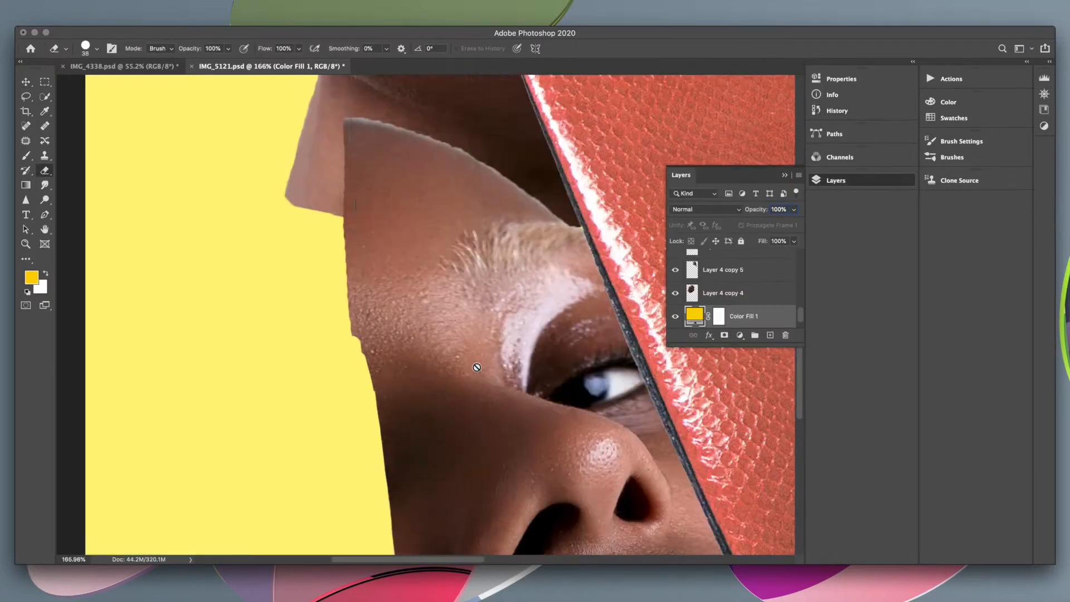
Close IMG_4338.psd and trim the Layer 4 copy 2 edge beside the brow with a 15 px eraser.
left_click(120, 66)
left_click(63, 66)
scroll(351, 239, "up", 5)
left_click(96, 49)
left_click_drag(91, 85, 83, 86)
left_click_drag(446, 370, 451, 449)
scroll(446, 390, "down", 3)
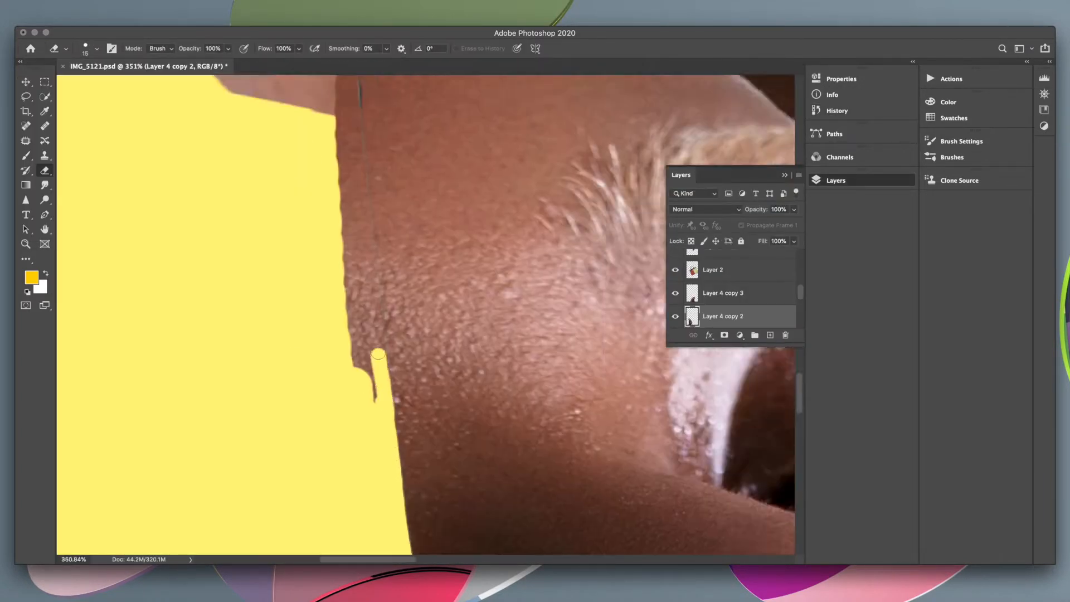
Set the eraser to 12 px and trim the Layer 4 copy 2 forehead edge up to its top corner.
scroll(385, 345, "up", 6)
left_click(97, 49)
key("Return")
scroll(345, 334, "up", 5)
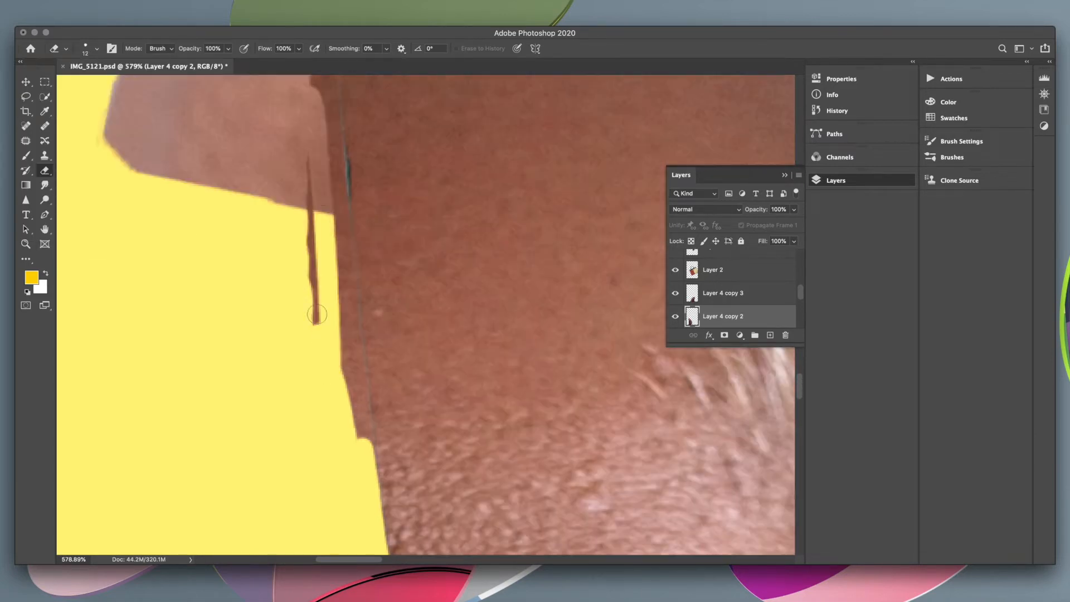
scroll(357, 351, "down", 2)
scroll(365, 351, "up", 7)
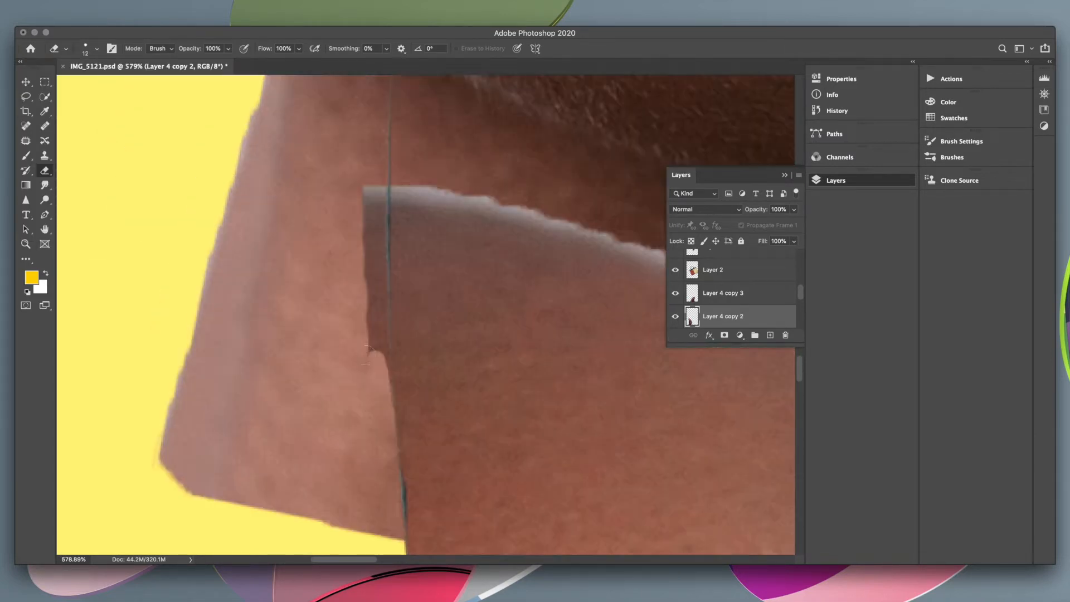
scroll(377, 278, "down", 8)
scroll(337, 337, "up", 5)
Select Layer 4 copy and undo the rough eraser strokes under its chin.
key("v")
left_click(260, 256)
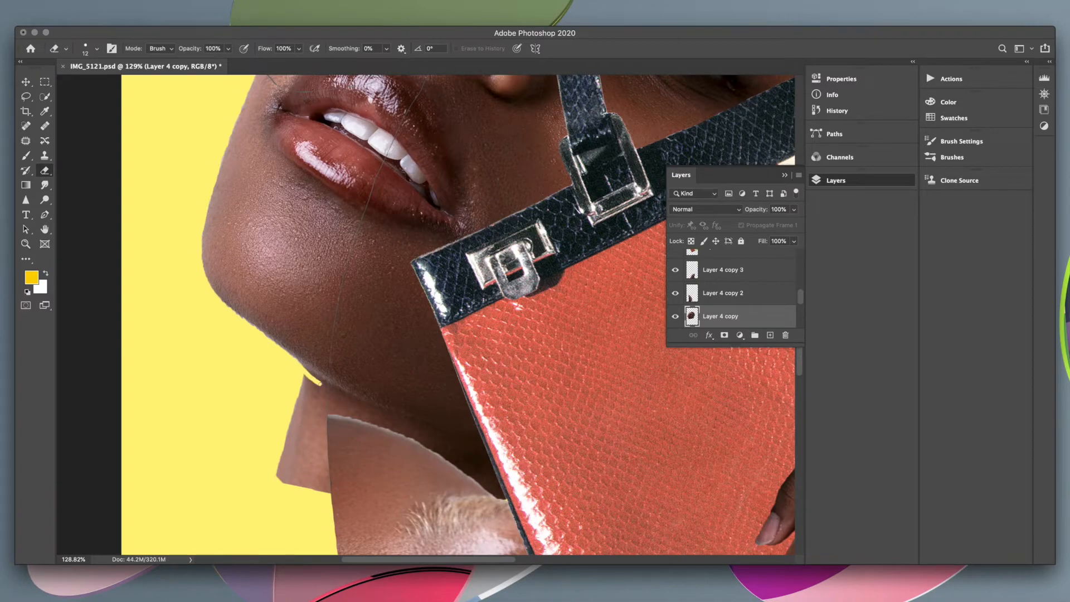
scroll(301, 390, "up", 5)
key("super+z")
key("super+z")
Set the eraser to 8 px and trim Layer 4 copy along the edge under the chin.
left_click(97, 49)
type("8")
scroll(290, 390, "up", 2)
mouse_move(304, 120)
left_mouse_down()
mouse_move(485, 252)
mouse_move(475, 415)
left_mouse_up()
Set the eraser to 3 px and erase the neck seam on Layer 4 copy beside the lower head's forehead.
left_click(96, 49)
type("3")
scroll(486, 445, "down", 10)
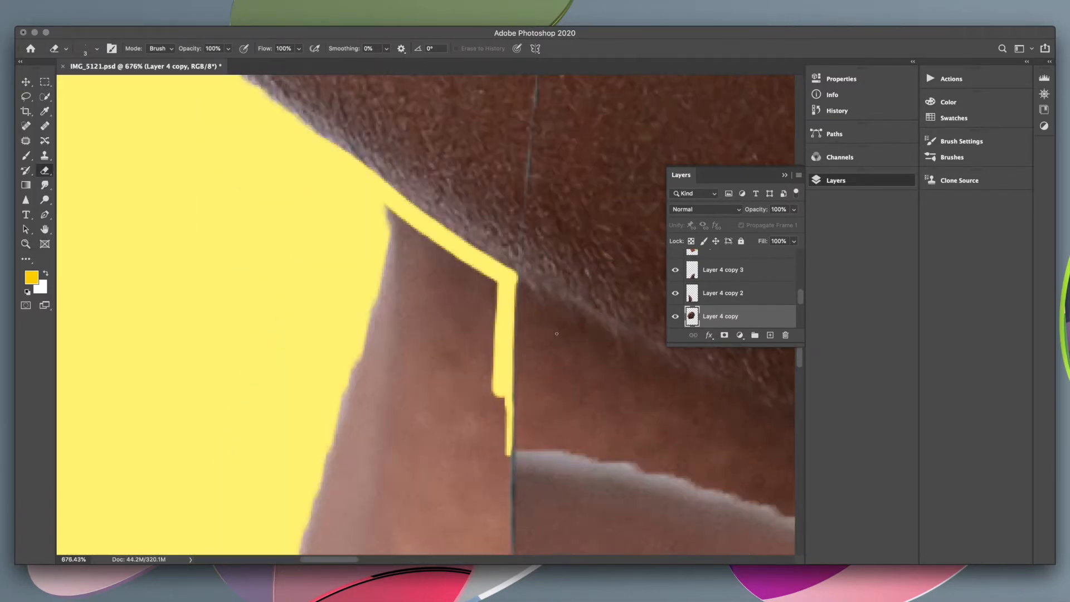
scroll(424, 334, "up", 8)
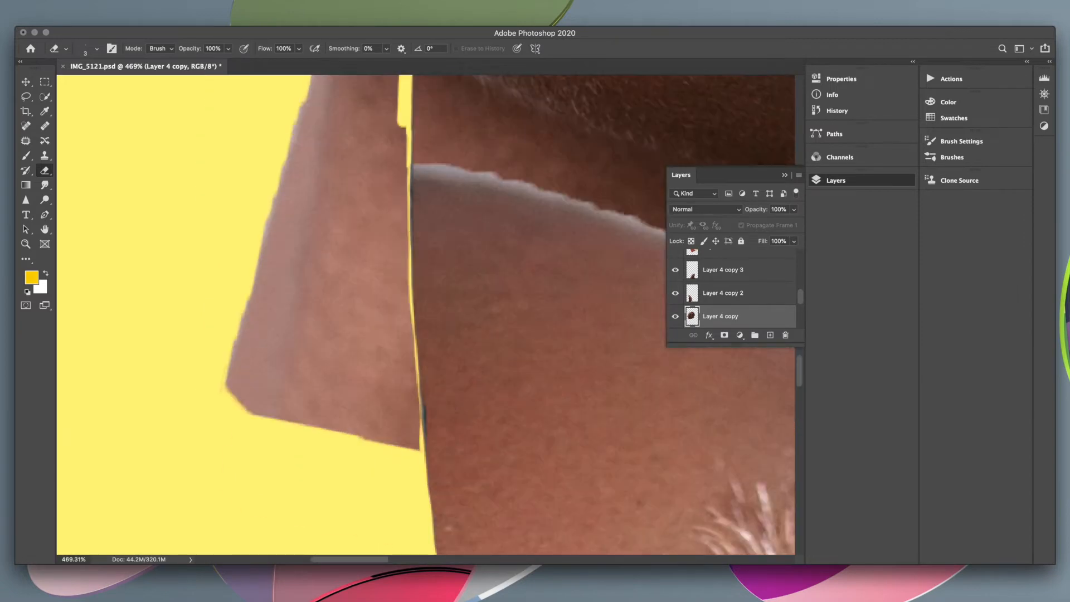
scroll(416, 407, "up", 1)
left_click_drag(409, 280, 407, 254)
Set the eraser to 28 px and erase the leftover neck fragment below the Layer 4 copy chin.
left_click(97, 48)
type("28")
mouse_move(231, 201)
left_mouse_down()
mouse_move(394, 454)
mouse_move(267, 162)
left_mouse_up()
scroll(267, 222, "up", 5)
left_click_drag(328, 179, 368, 462)
scroll(529, 463, "down", 10)
scroll(557, 463, "down", 5)
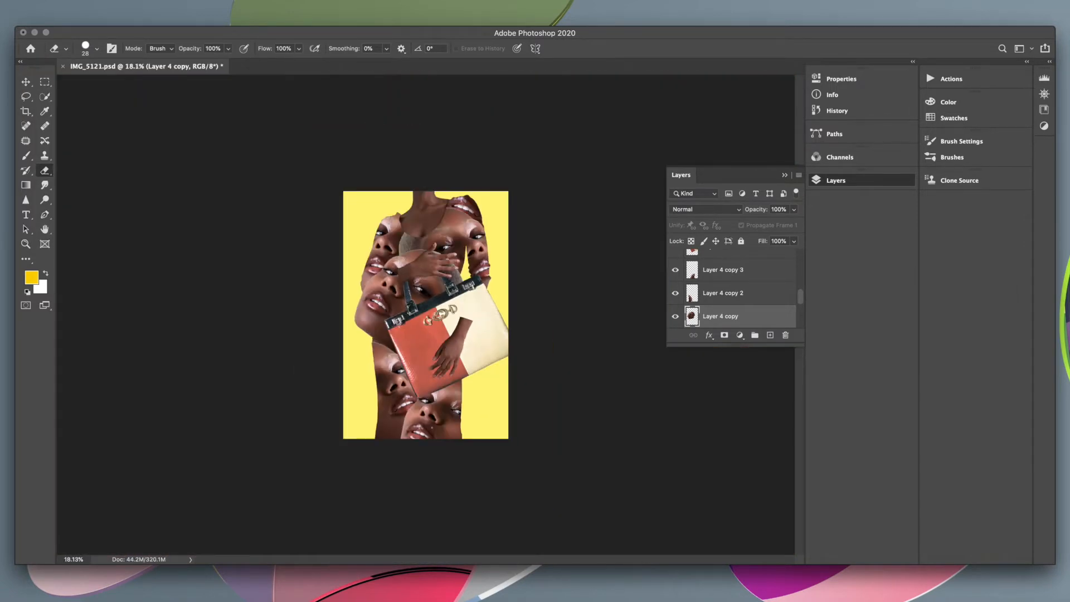
scroll(390, 386, "up", 10)
scroll(339, 387, "left", 3)
left_click_drag(360, 365, 358, 250)
scroll(290, 413, "up", 3)
Select the handbag on Layer 2 and try a slight free transform.
left_click(468, 312, "super")
scroll(411, 356, "down", 2)
scroll(404, 333, "down", 3)
scroll(404, 333, "down", 10)
scroll(364, 314, "up", 5)
key("super+t")
left_click_drag(677, 476, 686, 466)
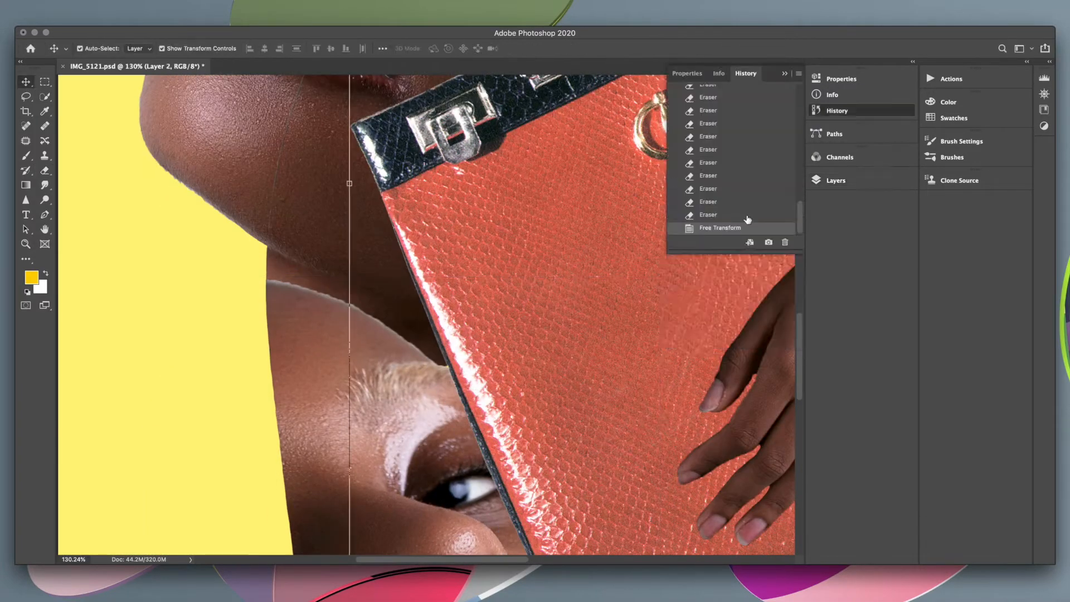
Erase the leftover skin between the nose and the grey-haired head on Layer 4 copy 4 with a 3 to 4 px eraser.
scroll(573, 358, "down", 5)
scroll(372, 349, "up", 2)
scroll(365, 259, "up", 5)
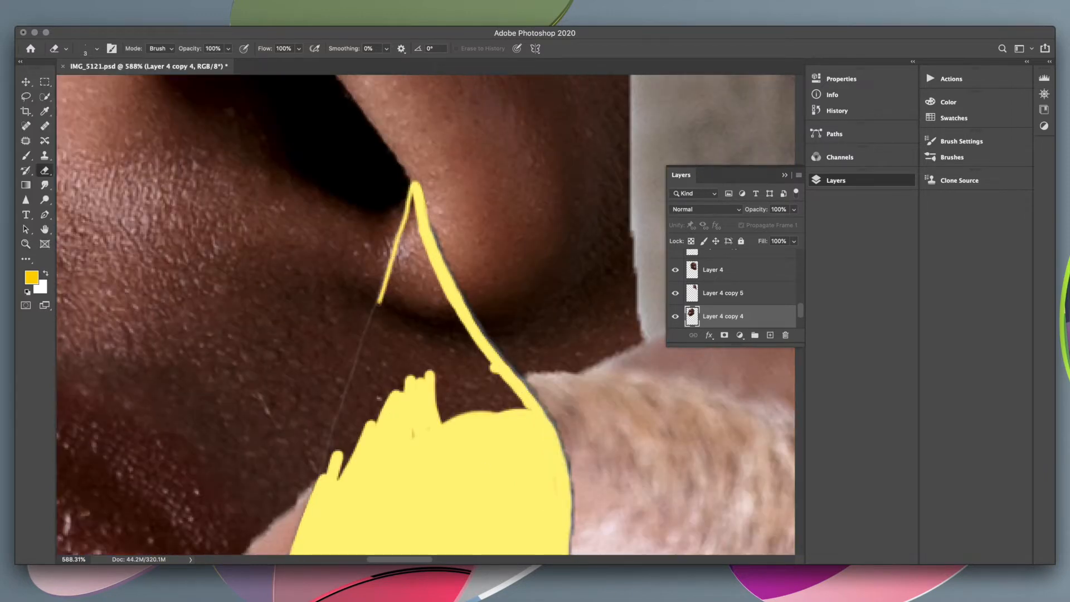
left_click(329, 446, "shift")
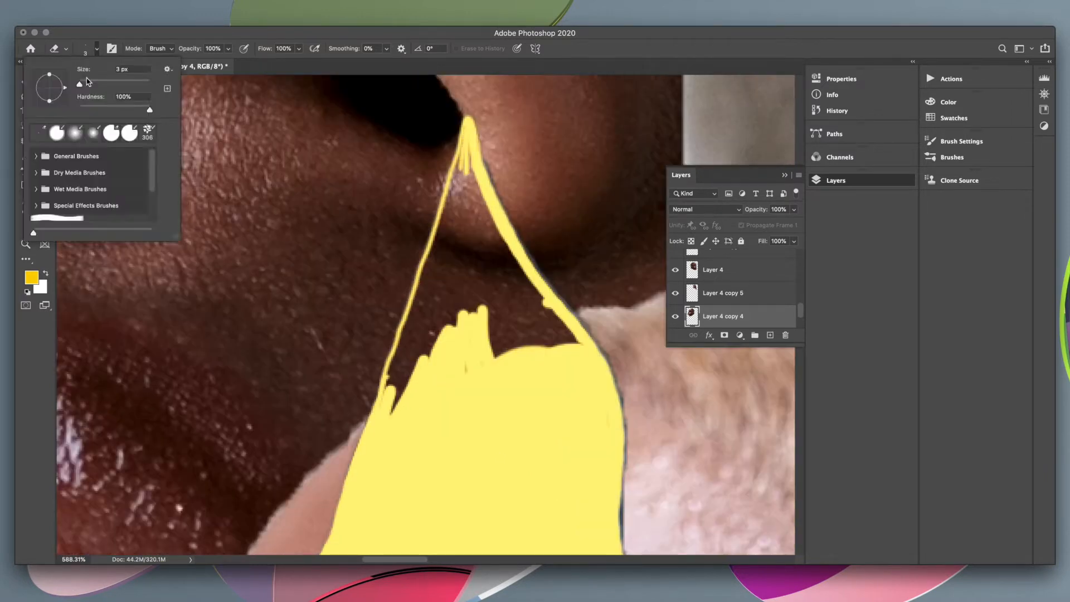
key("]")
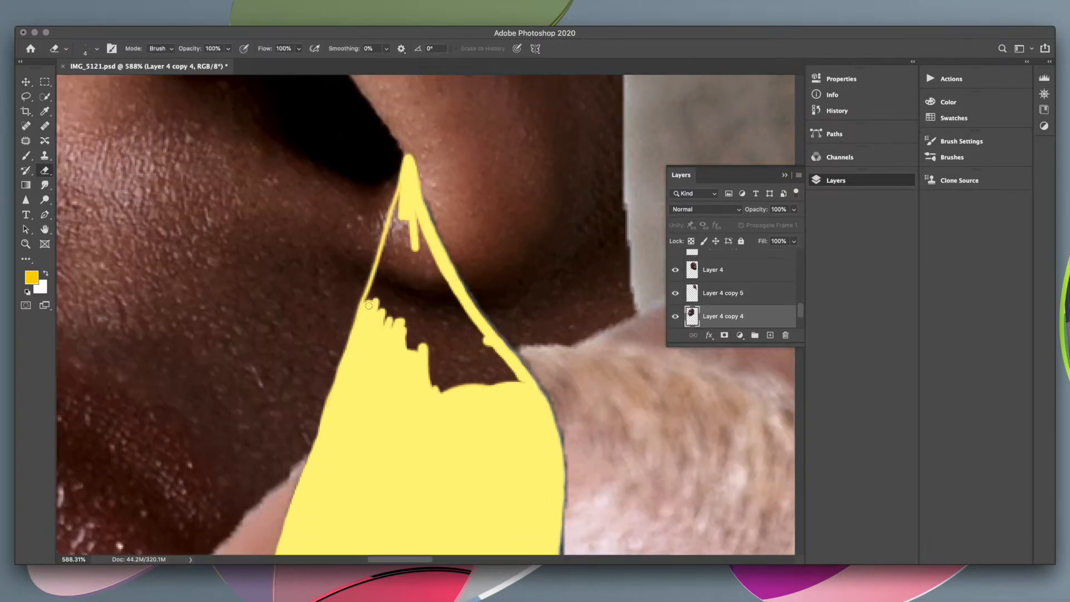
left_click_drag(415, 334, 381, 273)
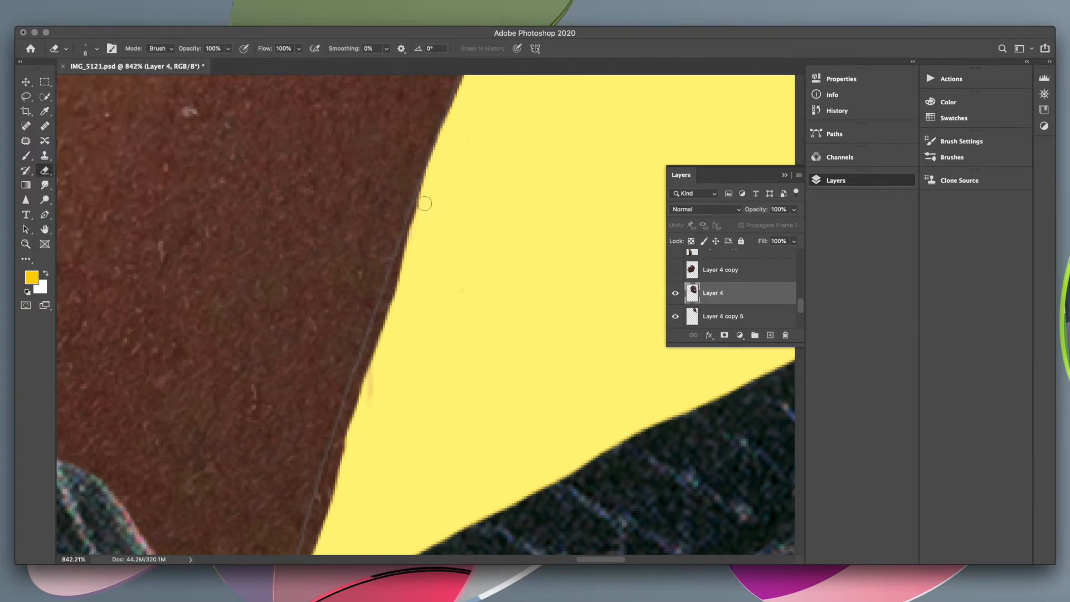
Make the hidden Layer 4 copy head visible again.
scroll(295, 514, "down", 3)
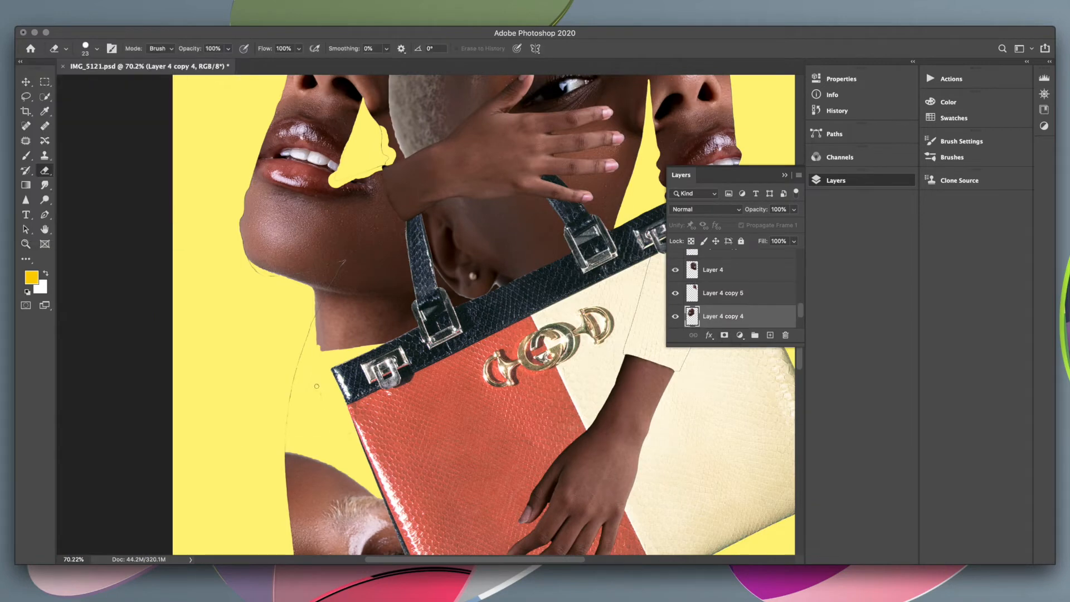
scroll(290, 384, "down", 9)
scroll(678, 281, "up", 2)
left_click(675, 277)
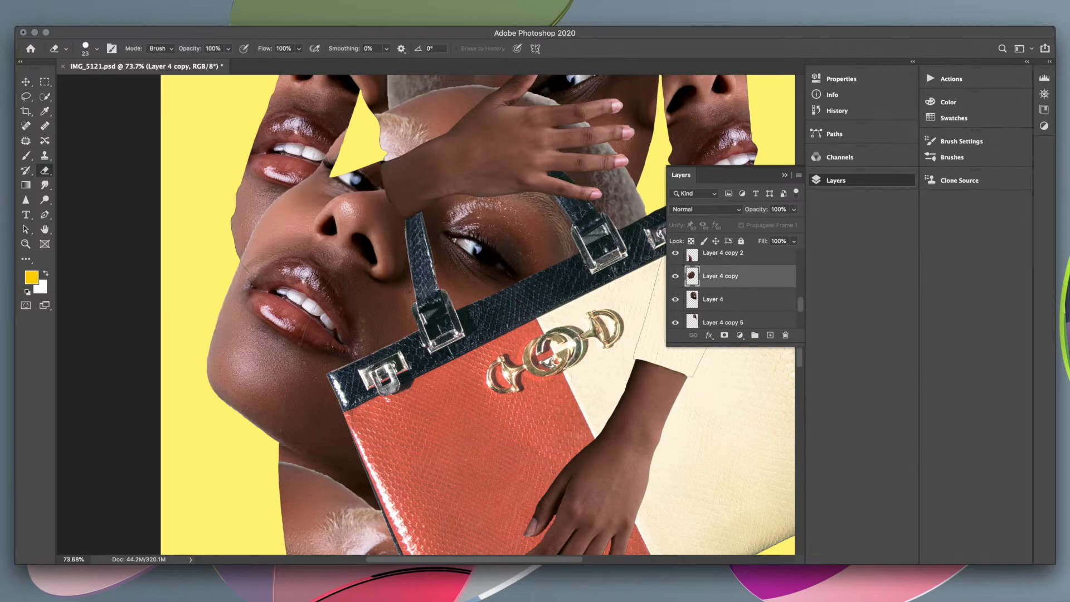
Try erasing across the Layer 4 copy mouth and chin, then roll those strokes back in the history.
left_click_drag(217, 319, 373, 257)
left_click_drag(293, 374, 332, 258)
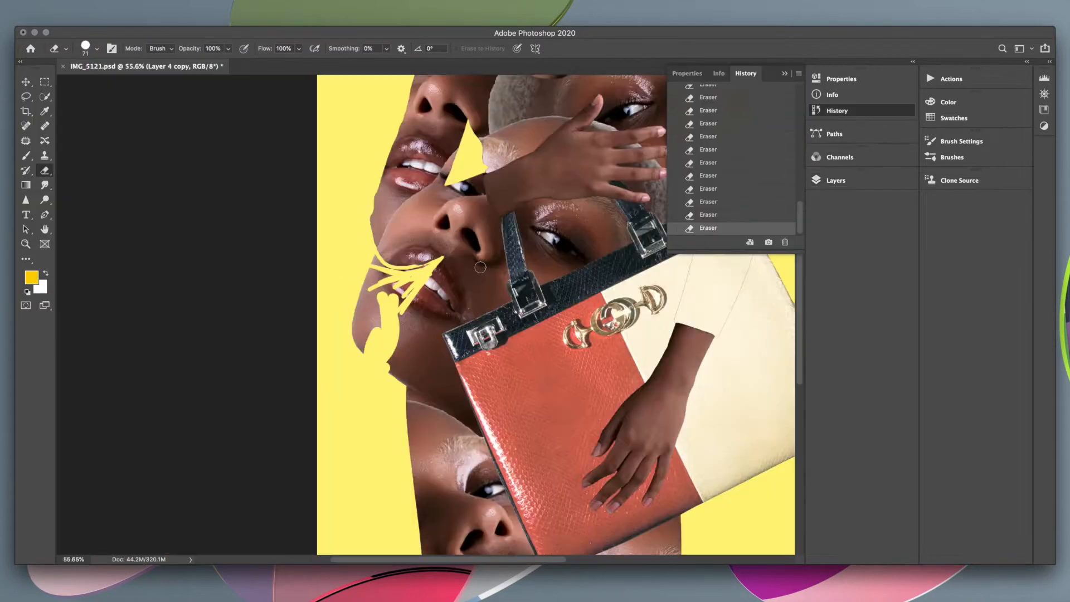
scroll(522, 249, "down", 5)
left_click(724, 136)
left_click(744, 162)
left_click(723, 172)
left_click(723, 173)
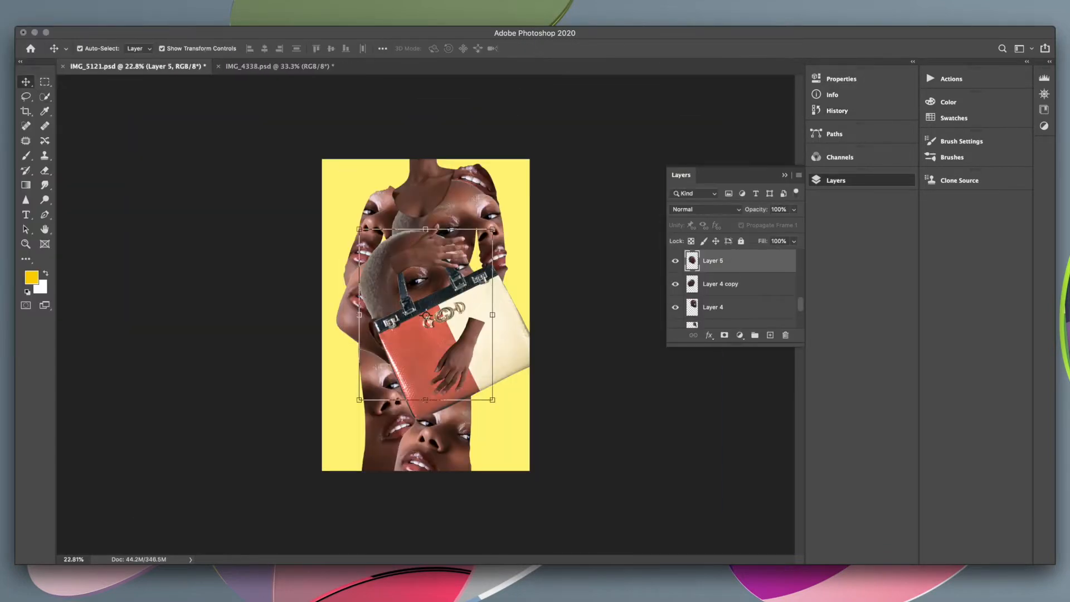
Rotate and reposition the pasted Layer 5 head over Layer 4 copy, and hide Layer 4 copy.
left_click_drag(323, 385, 335, 401)
key("super+plus")
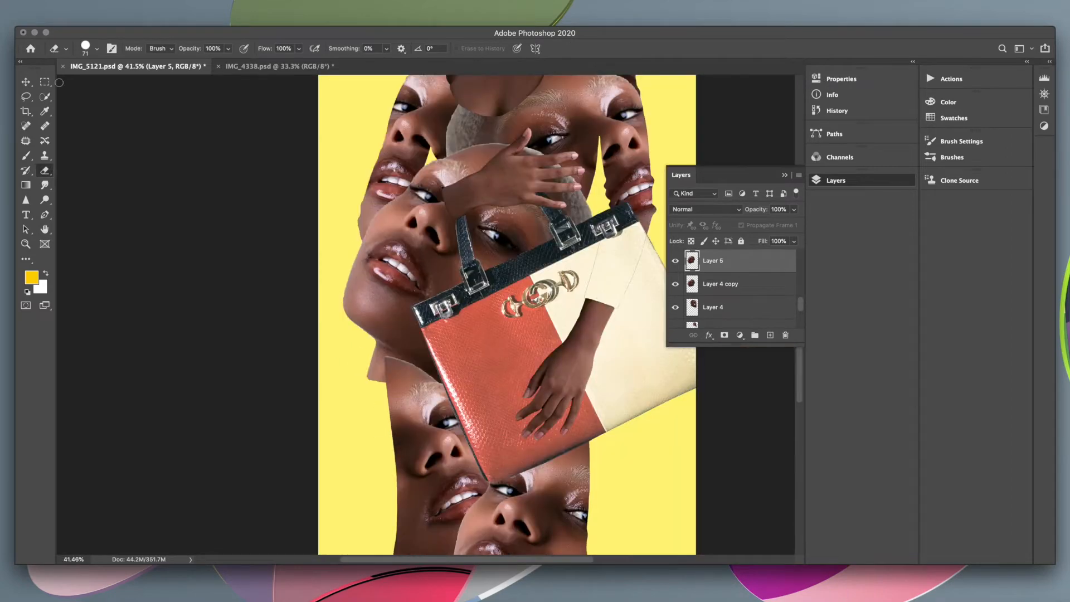
left_click_drag(797, 223, 780, 226)
left_click_drag(616, 450, 619, 453)
key("Return")
left_click(641, 474)
left_click(390, 312)
left_click(675, 285)
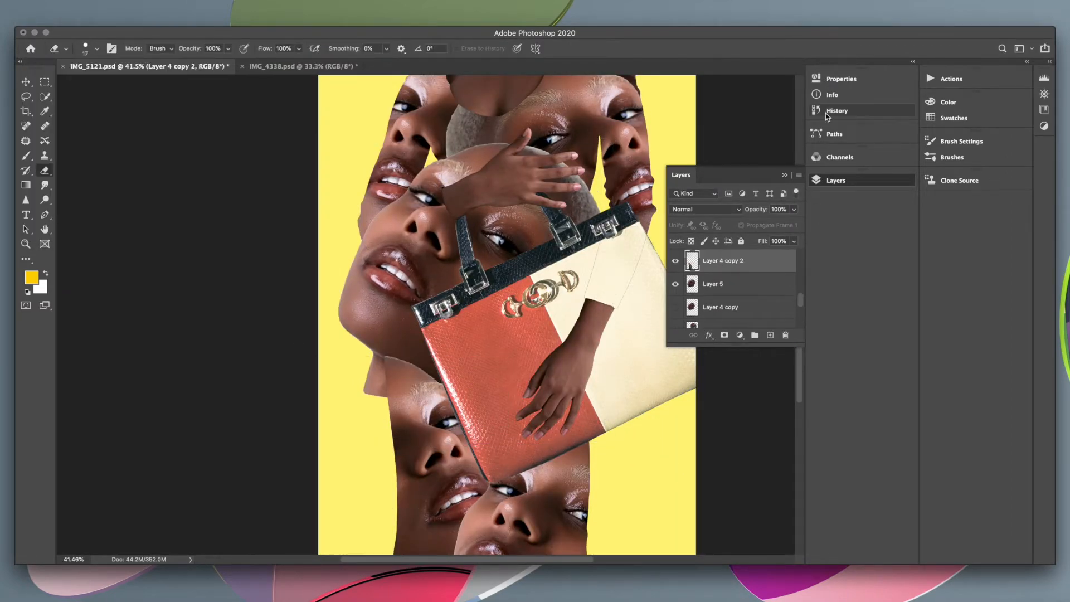
Roll back the last eraser strokes on Layer 4 copy 2 and retrim its forehead edge with a 17 px eraser.
left_click(828, 112)
scroll(390, 359, "up", 5)
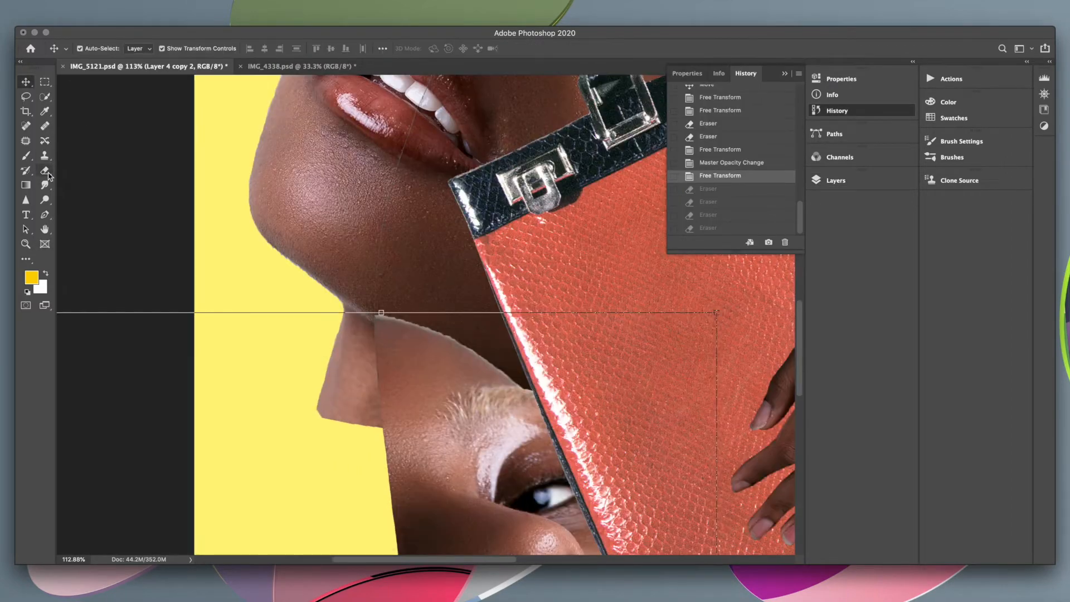
mouse_move(441, 334)
left_mouse_down()
mouse_move(496, 368)
mouse_move(410, 321)
mouse_move(427, 326)
left_mouse_up()
mouse_move(429, 328)
left_mouse_down()
mouse_move(511, 376)
mouse_move(545, 414)
left_mouse_up()
key("super+z")
scroll(517, 259, "down", 3)
key("super+z")
key("shift+super+z")
key("shift+super+z")
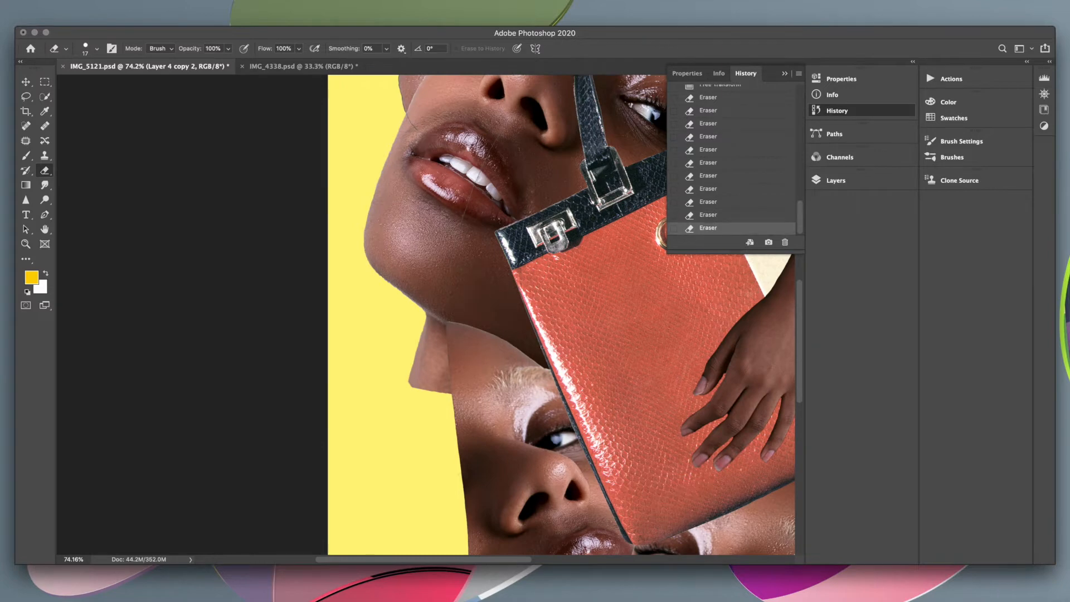
Undo the recent eraser strokes along the Layer 4 copy 2 forehead edge.
key("super+z")
key("super+z")
key("super+z")
key("super+z")
key("super+z")
key("super+z")
key("super+z")
key("super+z")
key("super+z")
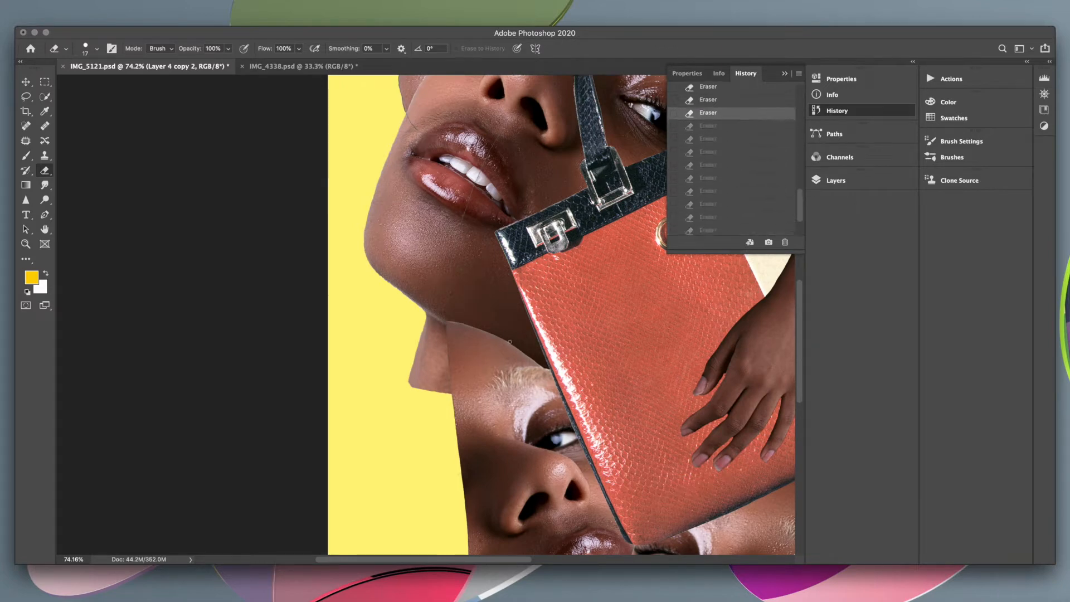
left_click(596, 370)
key("x")
key("super+z")
scroll(597, 370, "down", 3)
scroll(313, 365, "up", 3)
Select Layer 5 and erase part of the neck fragment below its chin.
left_click(392, 356, "super")
mouse_move(390, 312)
left_mouse_down()
mouse_move(413, 329)
mouse_move(382, 392)
left_mouse_up()
scroll(379, 368, "down", 5)
scroll(399, 342, "up", 5)
scroll(402, 343, "down", 5)
Try nudging the Layer 5 head with a free transform, then undo the change.
key("super+t")
left_click_drag(501, 407, 484, 422)
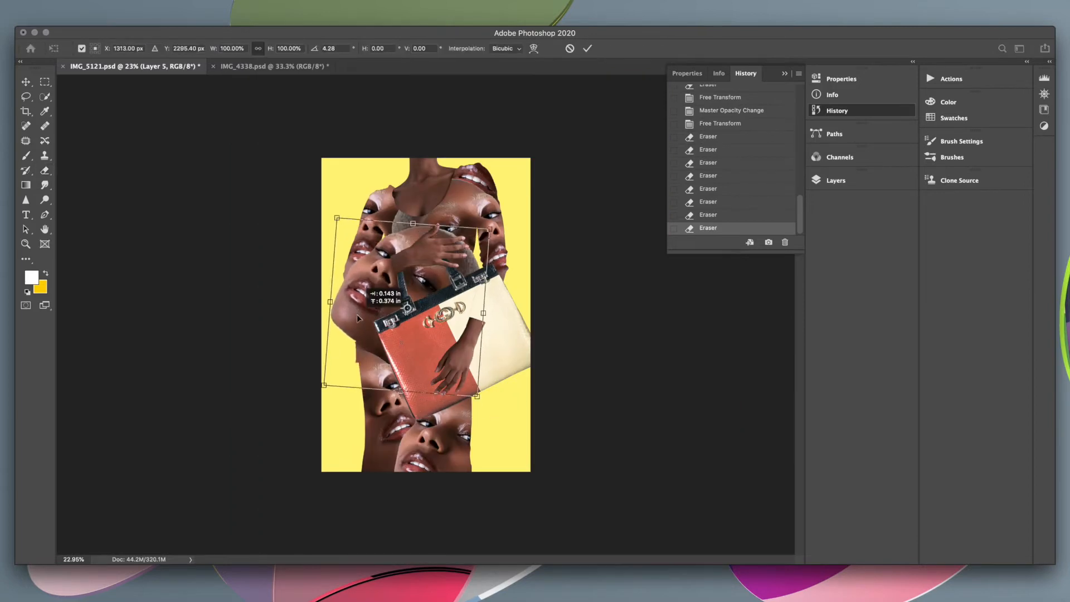
key("Return")
key("super+z")
Erase the remaining neck fragment under the Layer 5 chin with a 46 px eraser.
scroll(379, 334, "up", 4)
left_click(362, 334, "super")
left_click(357, 342)
scroll(358, 342, "up", 3)
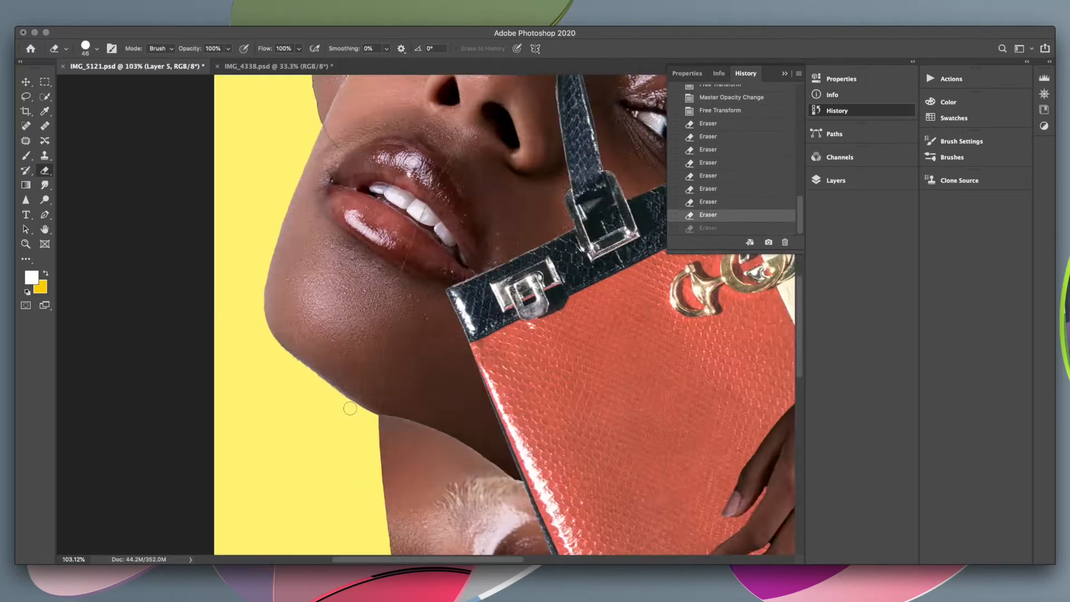
Set the eraser to 6 px, select Layer 4 copy 2 and trim its forehead edge up to the handbag.
scroll(357, 343, "down", 5)
scroll(365, 367, "up", 10)
left_click(96, 48)
left_click_drag(90, 84, 79, 84)
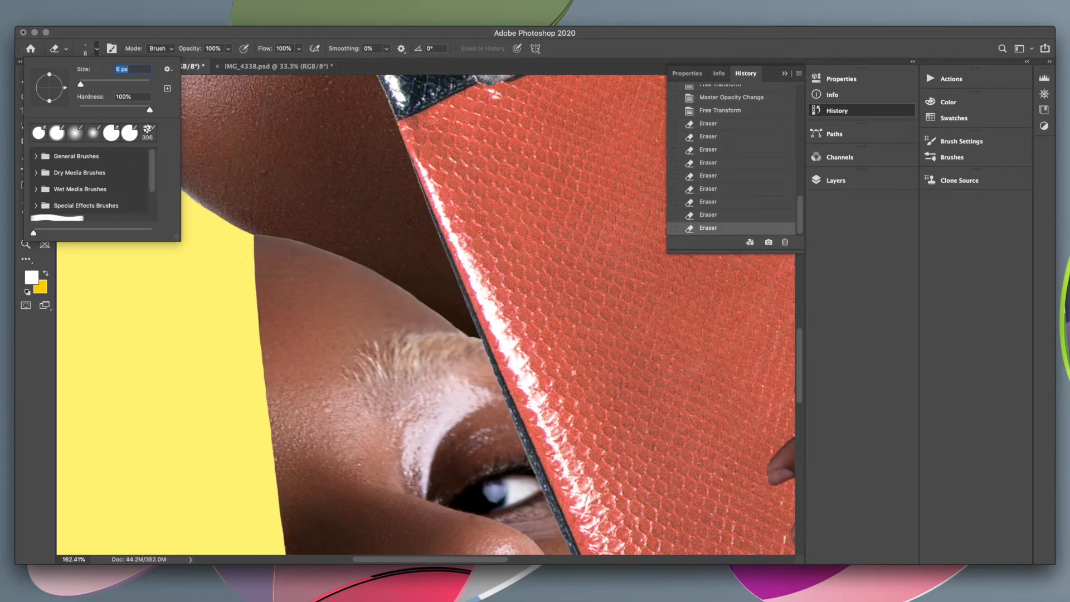
left_click(261, 234)
key("super+z")
left_click(263, 226, "super")
left_click_drag(256, 234, 476, 334)
scroll(475, 334, "down", 10)
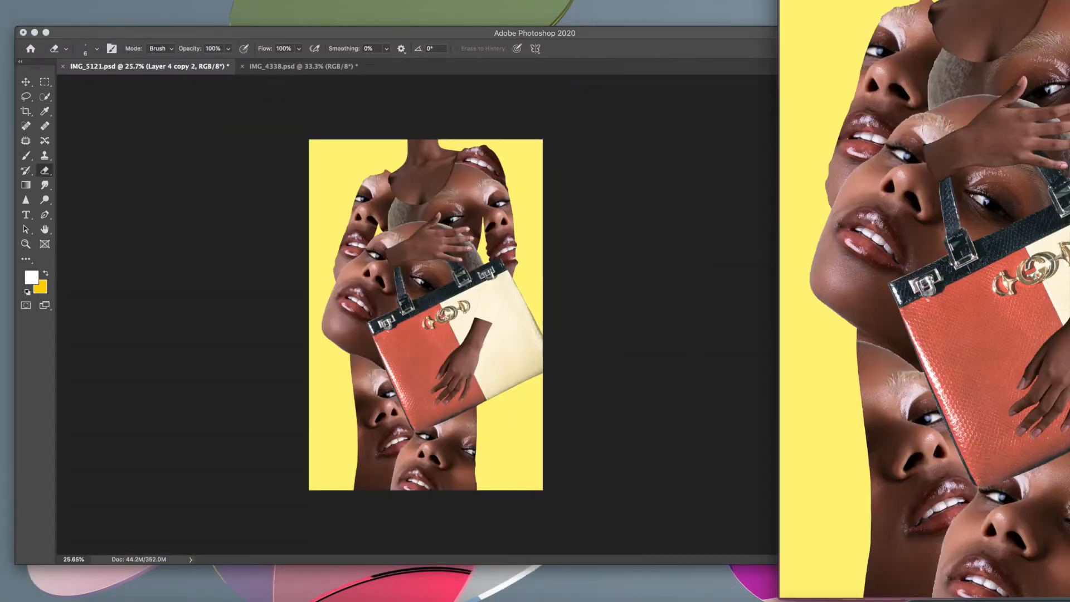
Roll the history back to the Layer 5 state before the latest transforms and edge trimming.
left_click(837, 111)
scroll(409, 362, "up", 5)
left_click(735, 118)
left_click(736, 131)
left_click(836, 180)
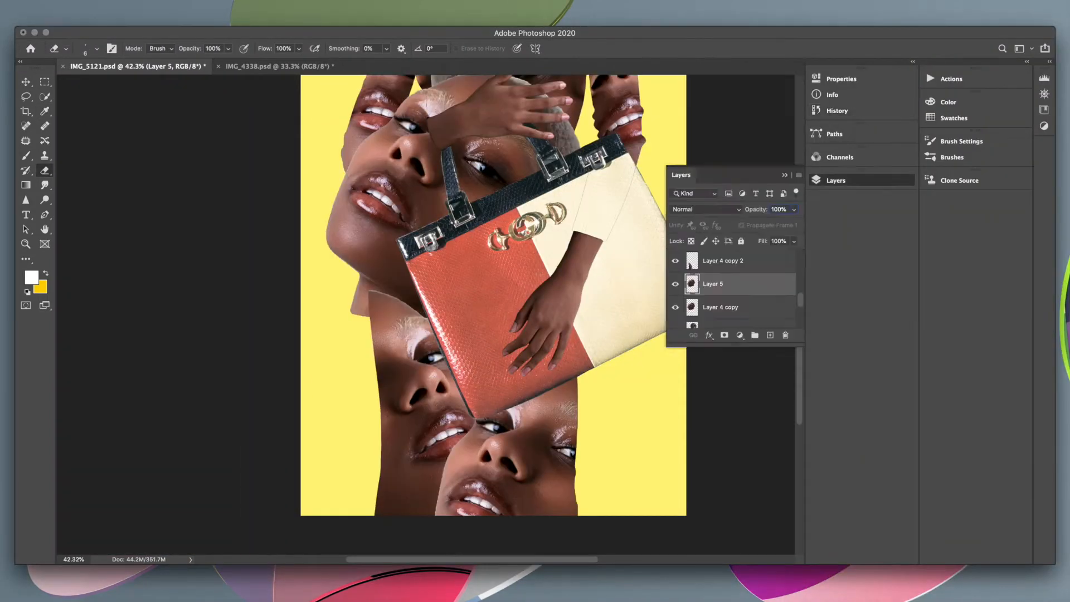
Try moving the Layer 5 head slightly, then revert both moves in the history.
scroll(406, 178, "down", 3)
scroll(406, 179, "up", 4)
key("v")
left_click_drag(406, 179, 408, 182)
scroll(404, 223, "down", 5)
left_click_drag(408, 289, 402, 287)
left_click(837, 110)
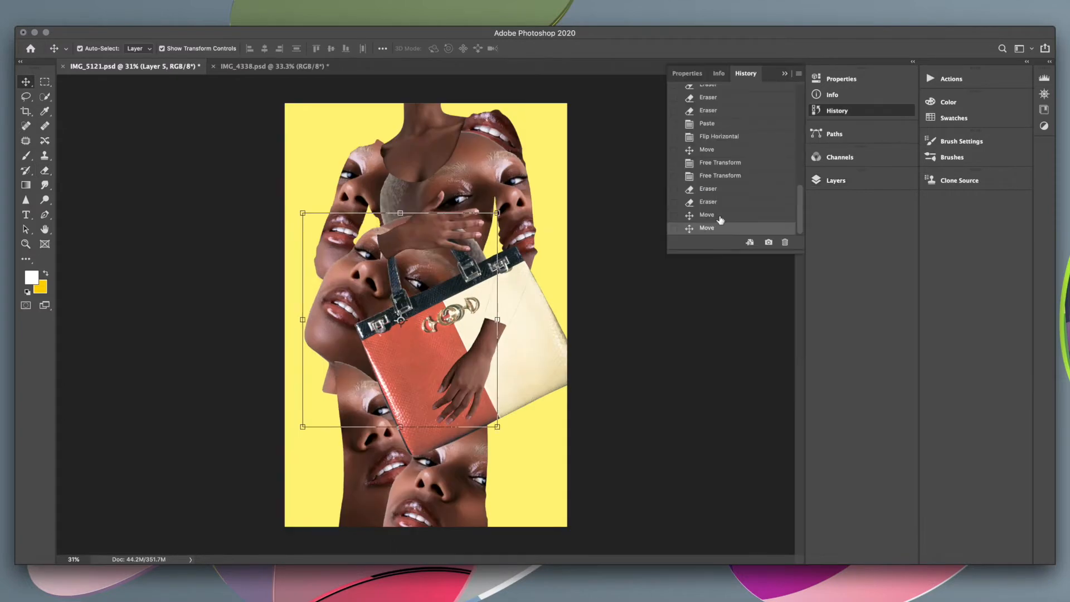
left_click(708, 202)
Enlarge the eraser and remove the neck fragment below the Layer 5 chin.
scroll(357, 312, "up", 8)
key("e")
left_click(96, 49)
left_click_drag(341, 384, 364, 312)
mouse_move(368, 385)
left_mouse_down()
mouse_move(362, 334)
mouse_move(401, 334)
mouse_move(458, 370)
left_mouse_up()
scroll(362, 334, "right", 2)
Select Layer 4 copy 2, reduce the eraser to 15 px and trim the forehead edge towards the handbag.
left_click(371, 357, "super")
key("bracketleft")
key("bracketleft")
key("bracketleft")
key("bracketleft")
key("bracketleft")
key("super+z")
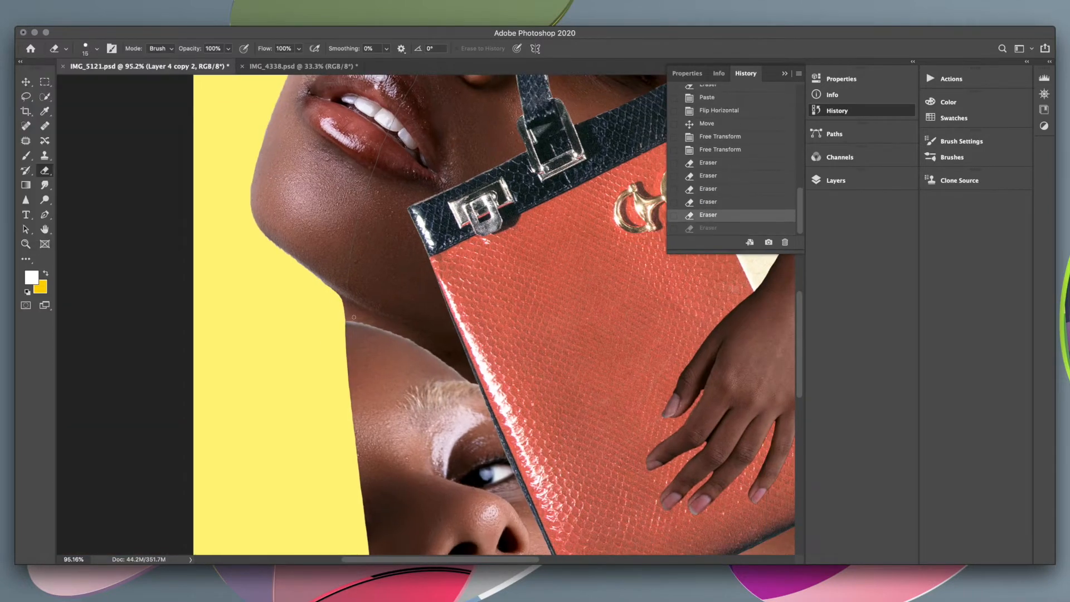
left_click_drag(347, 320, 378, 327)
left_click_drag(379, 326, 484, 382)
Undo the last forehead stroke, then try and revert another edge trim beside the handbag.
key("super+z")
scroll(415, 346, "up", 3)
left_click_drag(484, 382, 542, 417)
scroll(542, 417, "down", 3)
left_click(97, 49)
key("super+z")
Select Layer 5 and try a slight free transform of the head.
scroll(530, 362, "down", 8)
left_click(390, 312, "super")
key("super+t")
left_click_drag(466, 371, 477, 385)
scroll(436, 341, "up", 8)
key("Return")
scroll(391, 345, "left", 3)
key("Return")
Try erasing along the Layer 5 chin edge, then undo those strokes and the free transform.
left_click_drag(313, 304, 326, 323)
left_click_drag(323, 322, 338, 333)
scroll(337, 333, "down", 5)
scroll(338, 333, "up", 2)
key("super+z")
key("super+z")
key("super+z")
scroll(338, 332, "down", 2)
key("super+z")
scroll(536, 264, "up", 10)
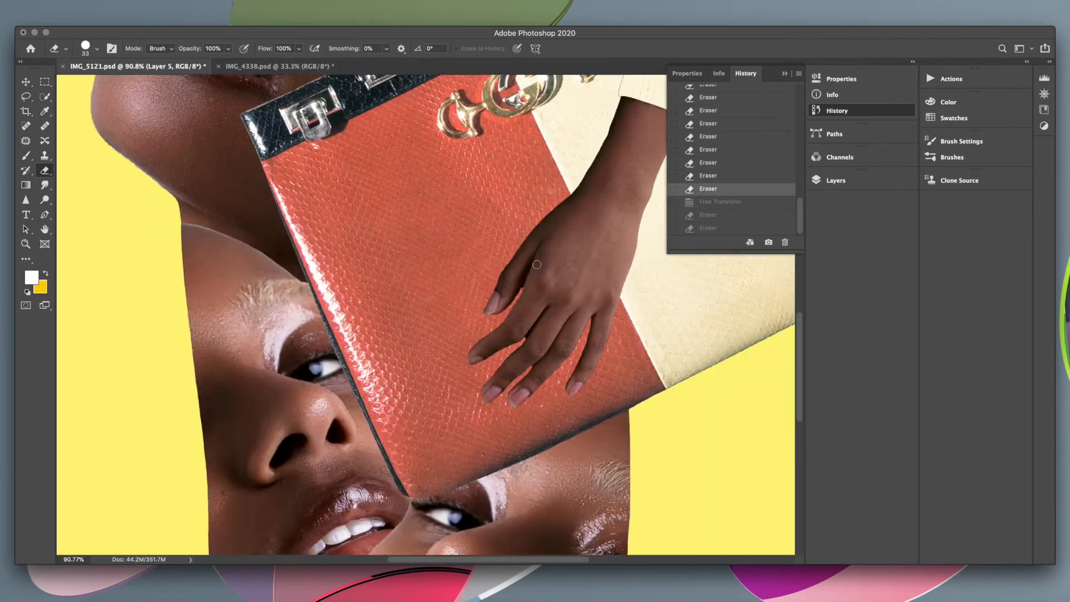
Hide Layer 4 copy, keep Layer 5 visible and save the document as 2.psd.
scroll(537, 264, "down", 6)
left_click(836, 180)
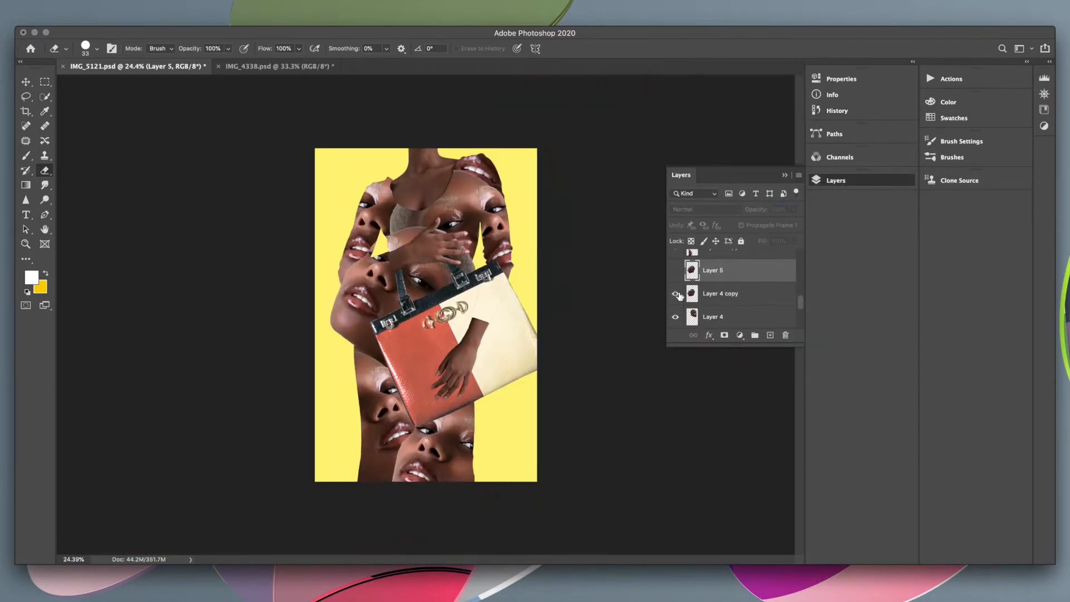
key("super+shift+s")
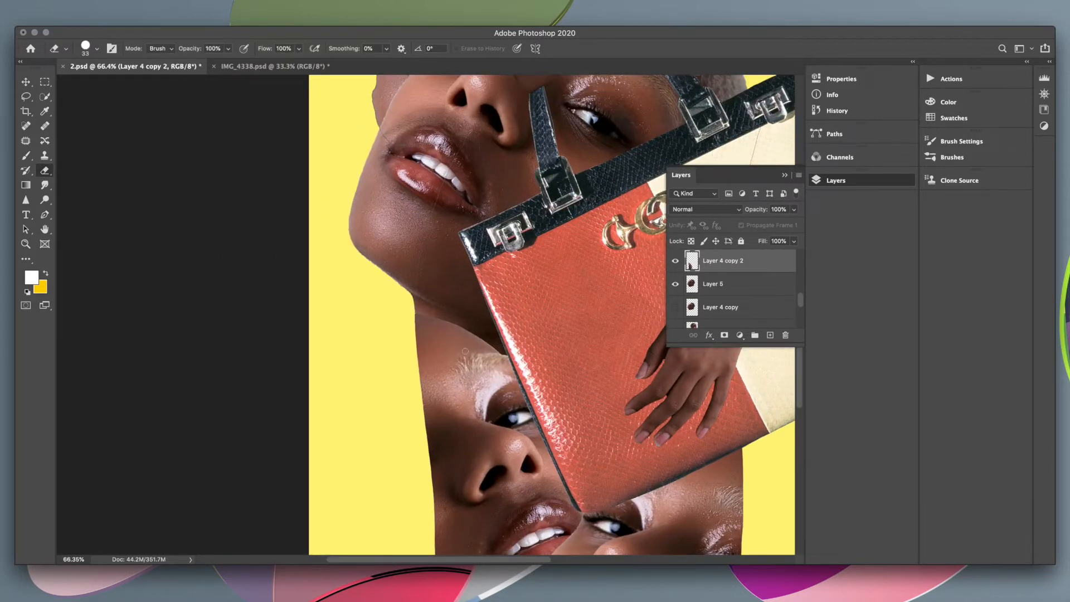
Select the large central portrait head on Layer 5.
scroll(465, 351, "down", 5)
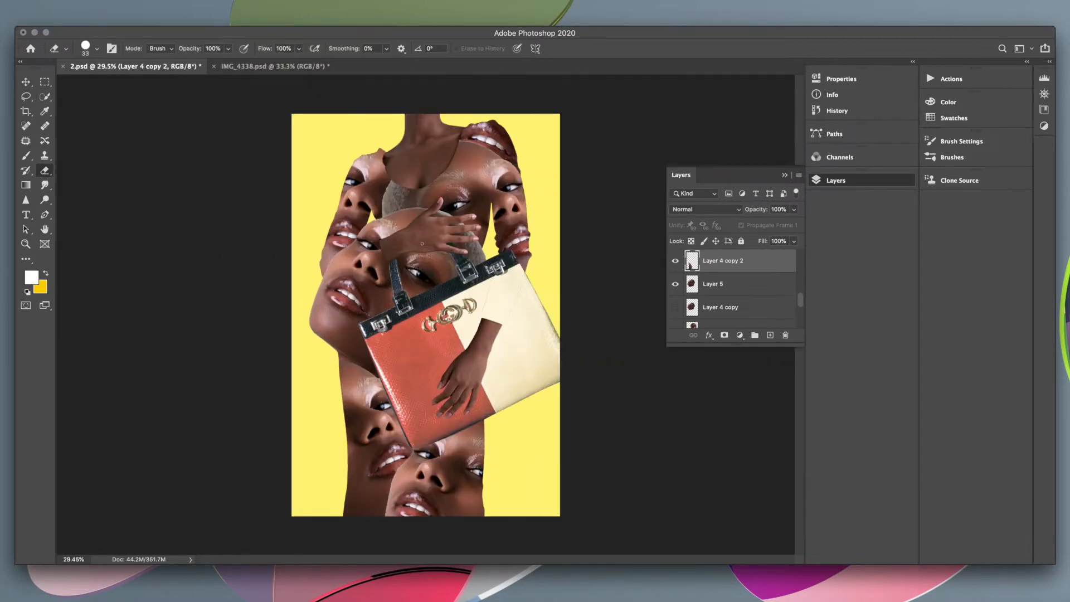
scroll(411, 357, "up", 4)
left_click(410, 359, "super")
scroll(406, 359, "up", 6)
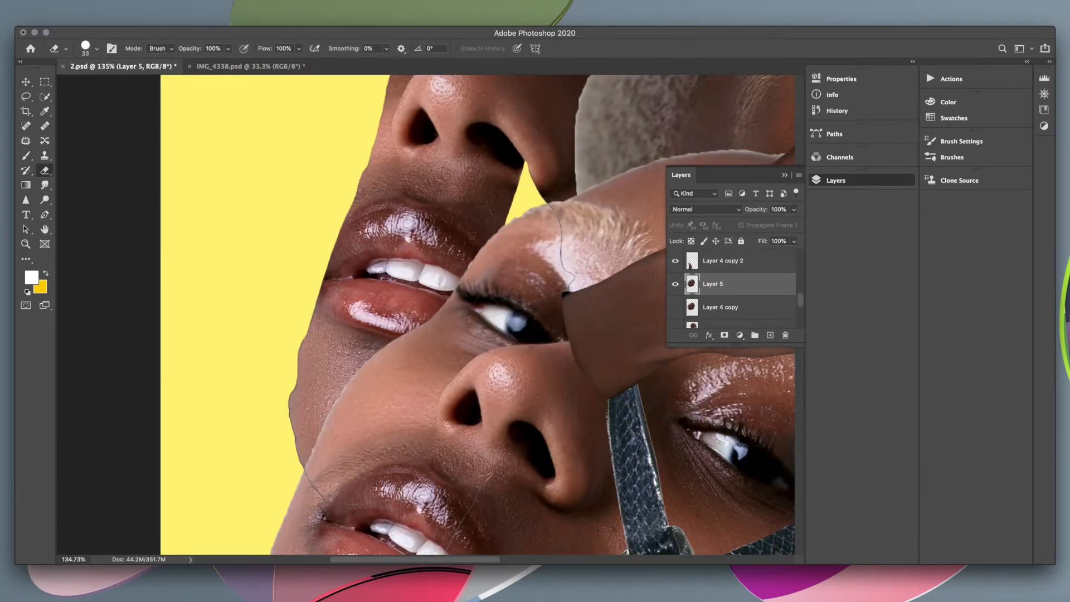
Examine the Layer 5 head's edges around the chin, forehead, hand and handbag straps for leftover fringe.
scroll(390, 337, "down", 8)
scroll(368, 441, "up", 6)
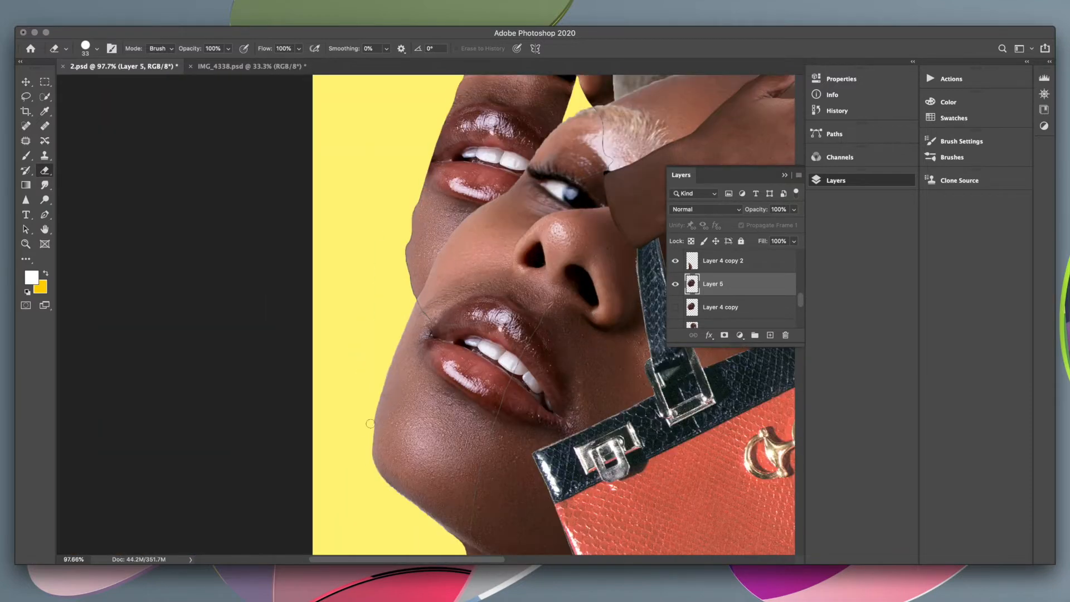
scroll(429, 379, "down", 2)
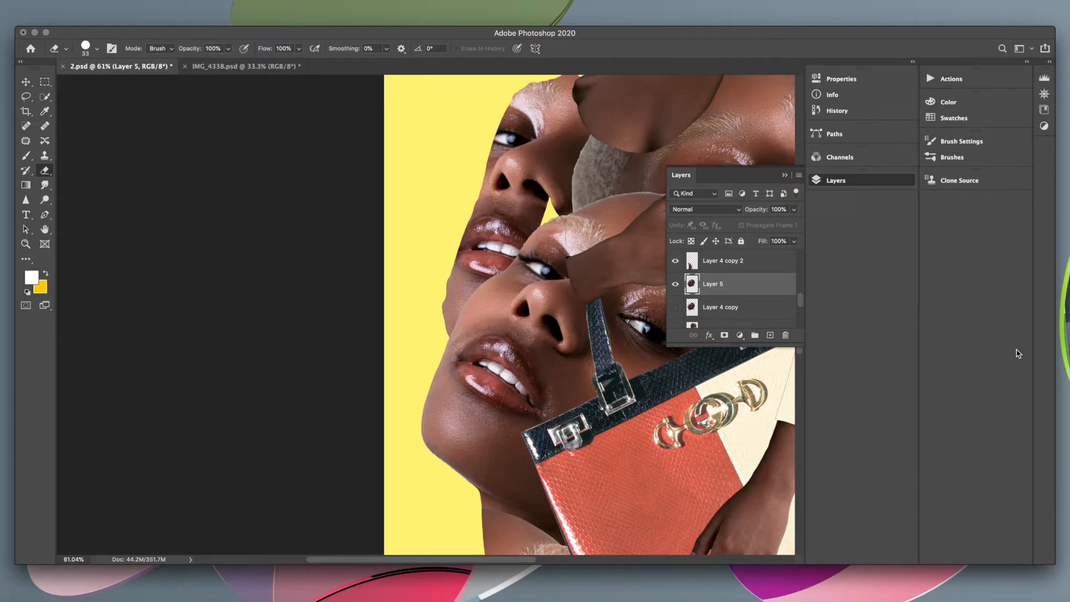
scroll(411, 468, "right", 2)
scroll(410, 468, "down", 2)
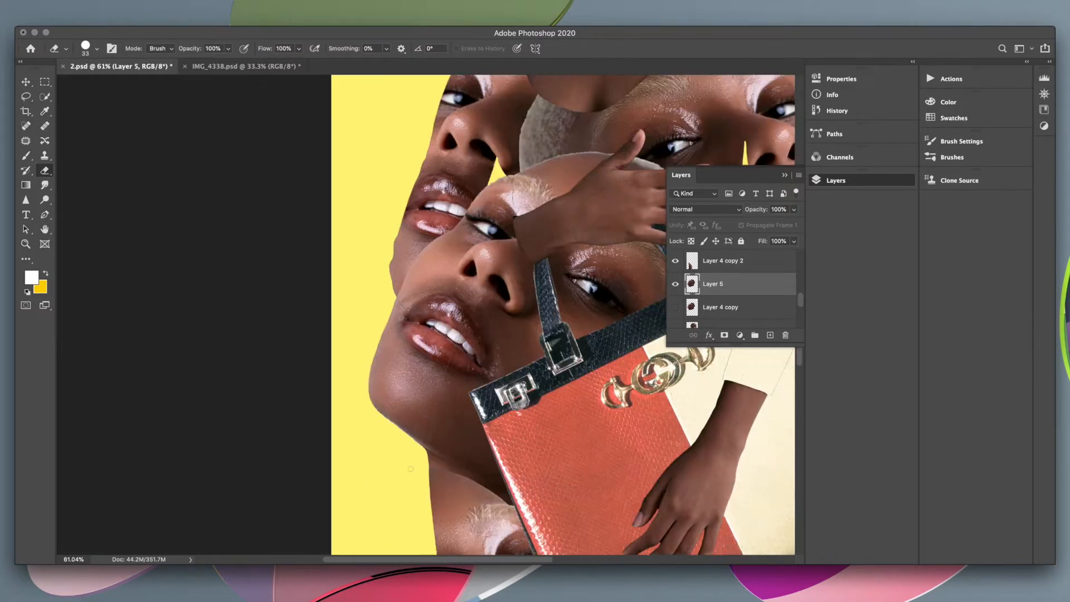
scroll(475, 346, "right", 2)
scroll(475, 346, "up", 3)
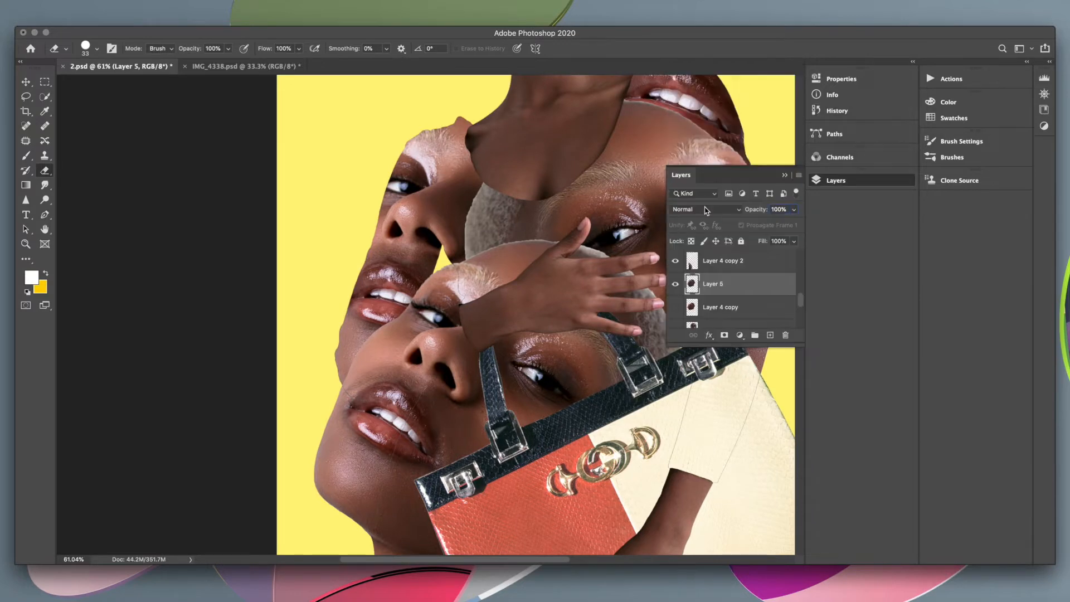
scroll(464, 260, "up", 3)
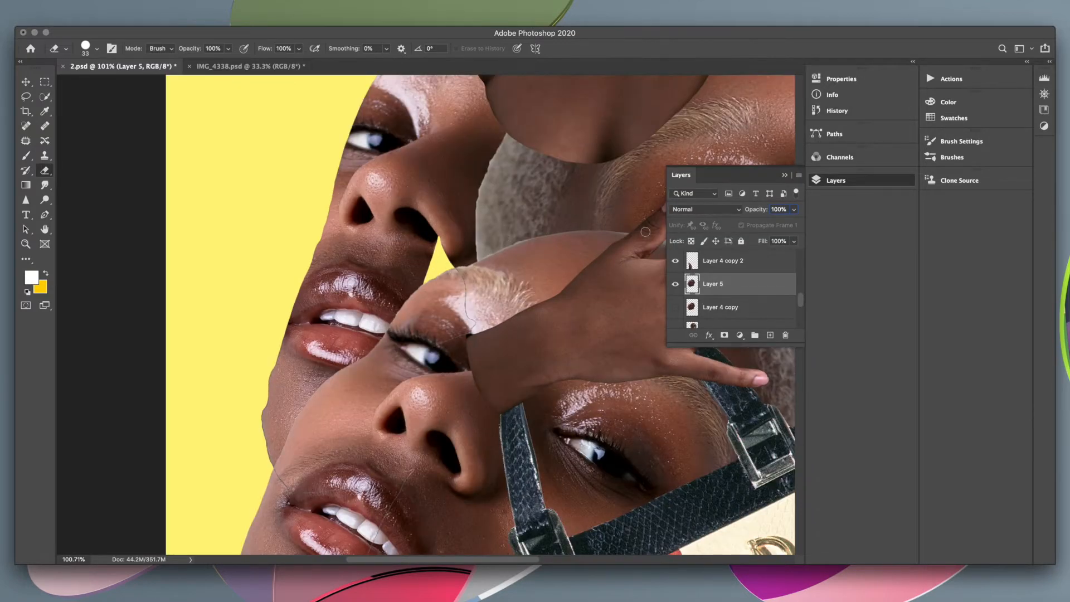
scroll(589, 224, "down", 3)
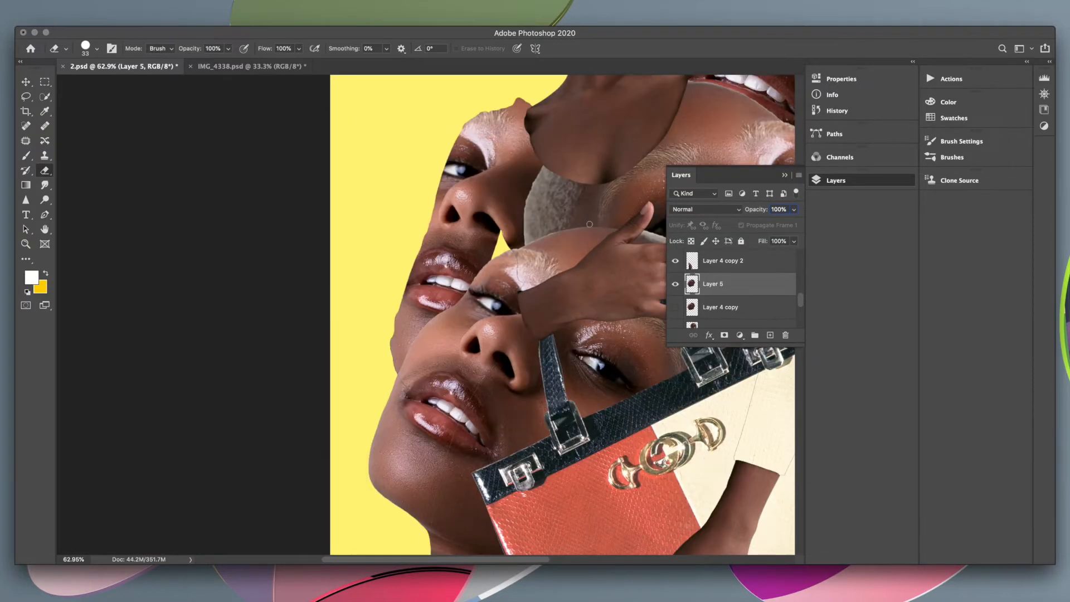
scroll(569, 226, "right", 3)
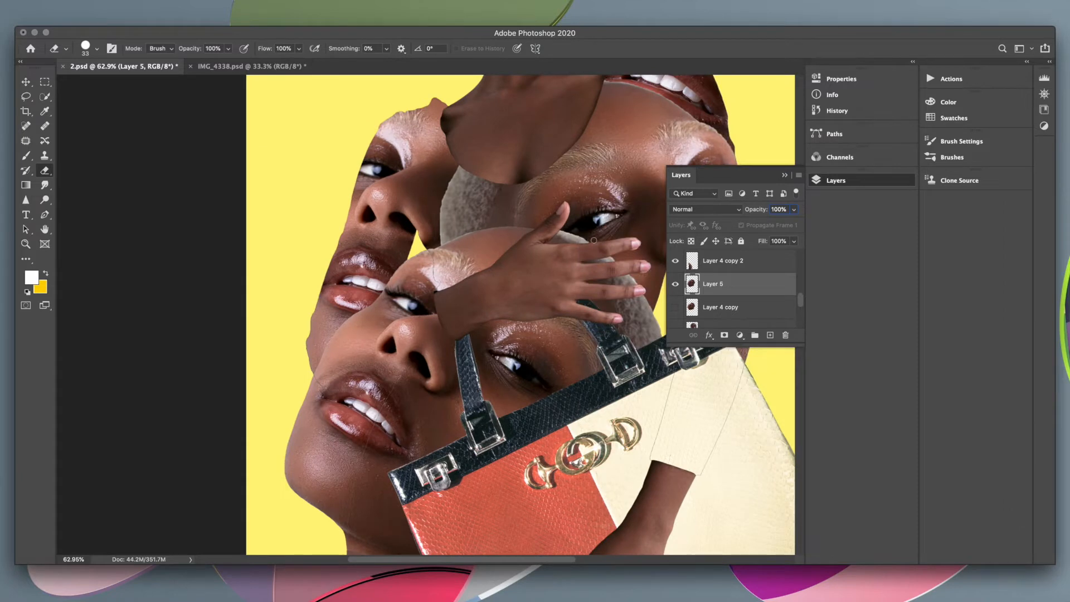
scroll(593, 241, "down", 2)
scroll(594, 240, "right", 2)
scroll(607, 248, "up", 1)
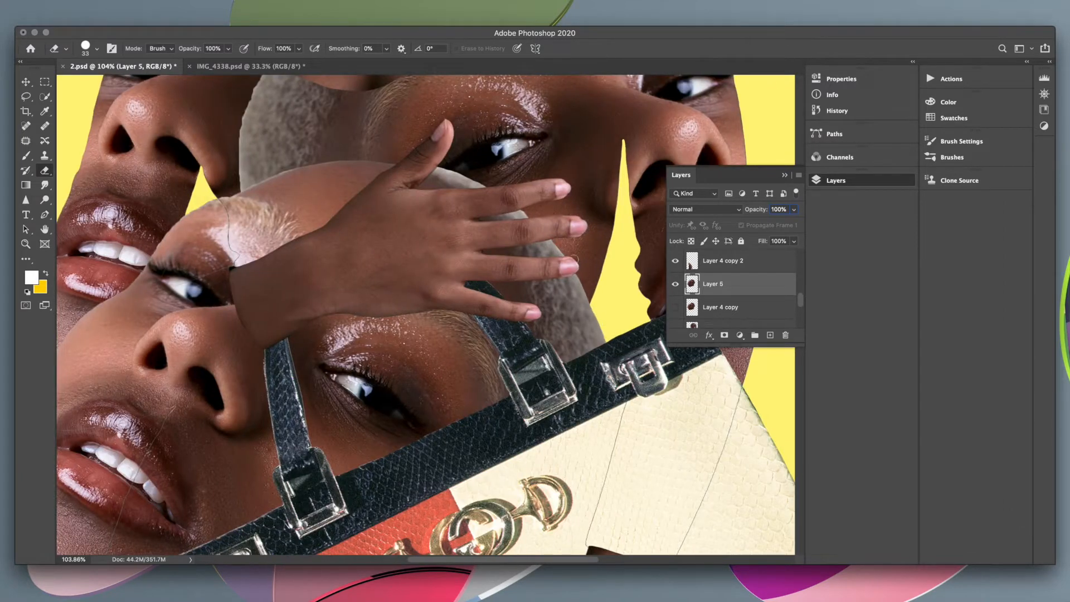
scroll(624, 259, "down", 3)
scroll(646, 272, "up", 4)
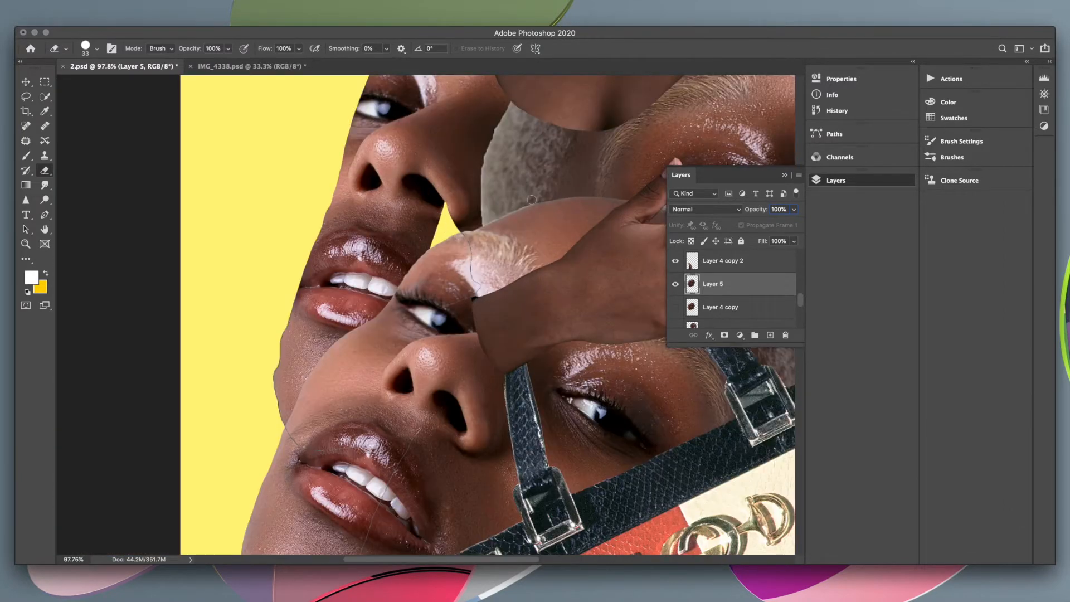
scroll(531, 199, "left", 2)
scroll(490, 256, "down", 4)
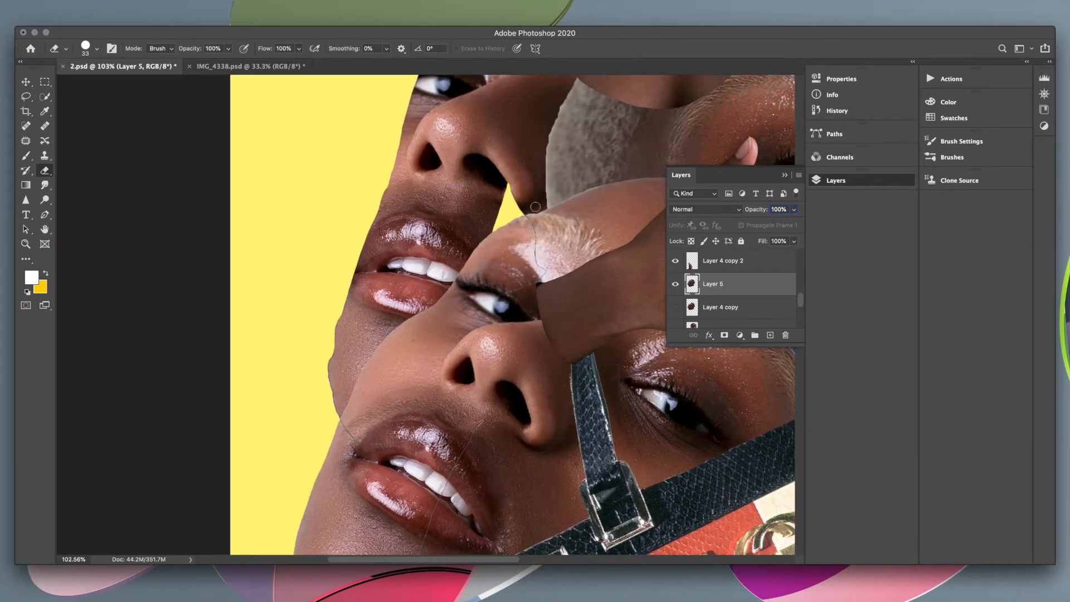
Erase the fringe along the Layer 5 head's brow edge with a 15 px eraser.
scroll(470, 221, "up", 4)
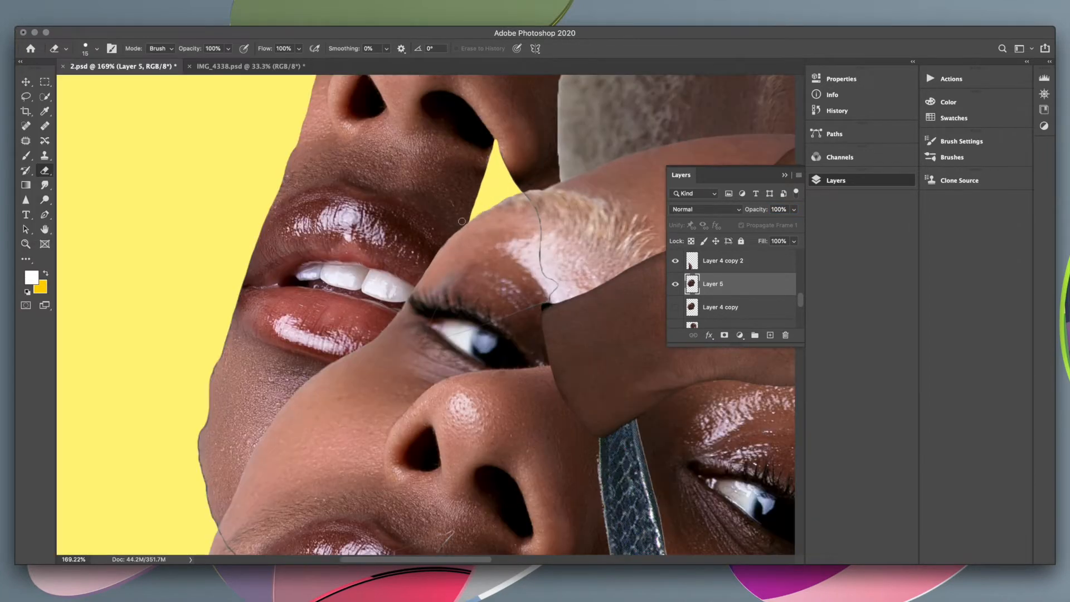
left_click_drag(436, 256, 464, 221)
scroll(459, 226, "down", 6)
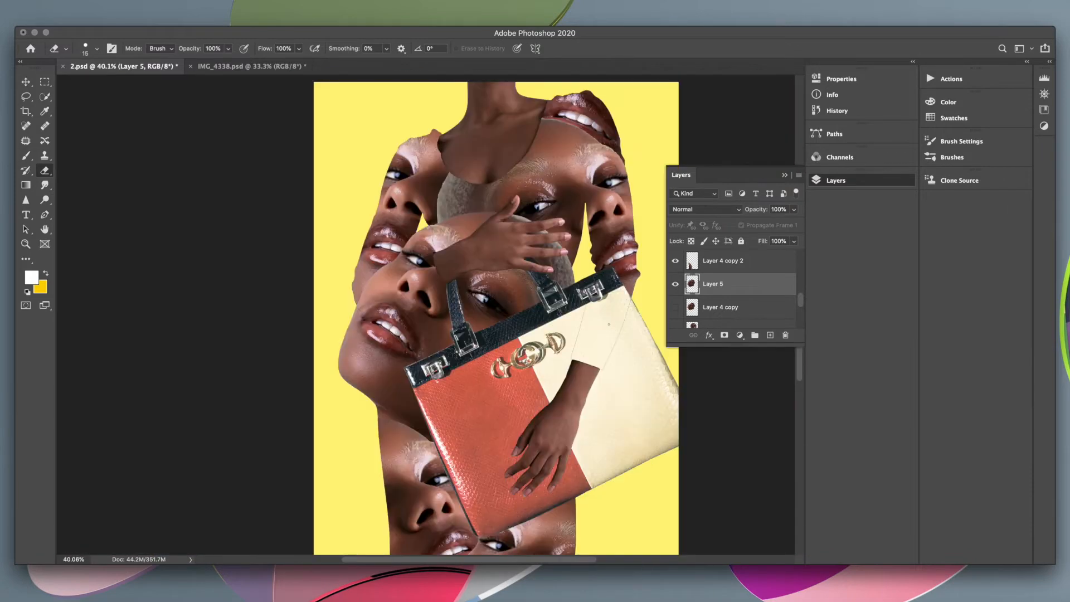
Select the Layer 4 head behind the central portrait and check its edges.
scroll(446, 214, "up", 5)
left_click(390, 216, "super")
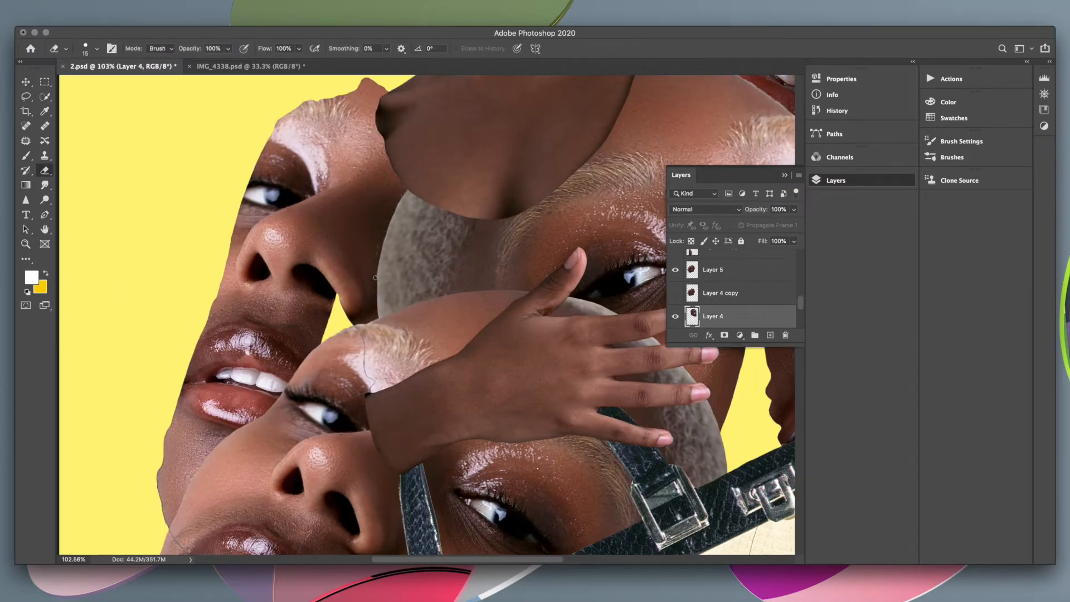
scroll(390, 251, "down", 3)
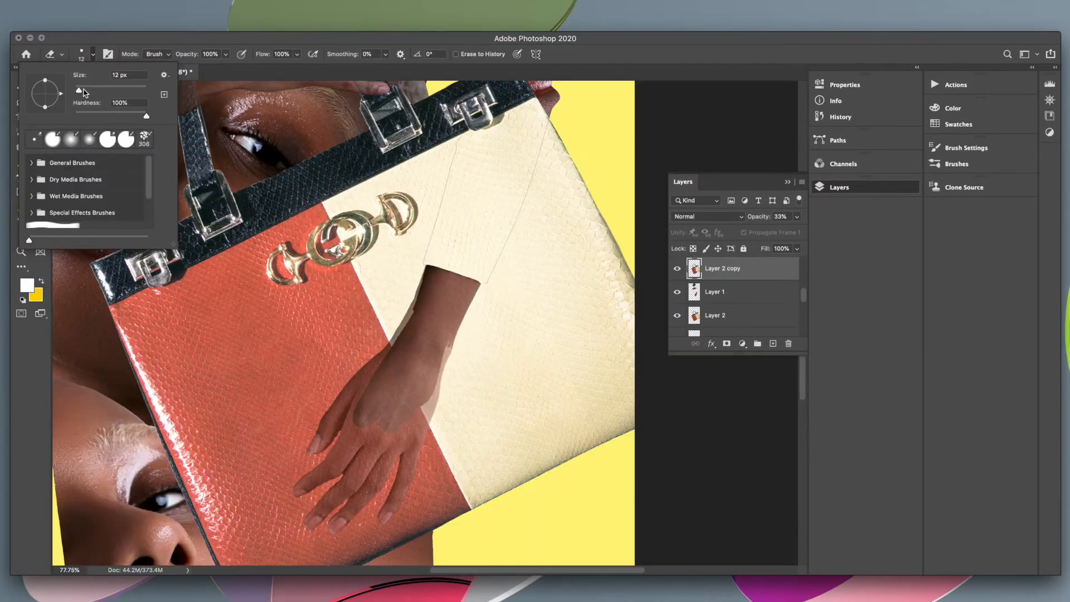
In 3.psd, erase the semi-transparent handbag on Layer 2 copy where it covers the lower forearm and hand.
left_click(318, 469)
mouse_move(319, 469)
left_mouse_down()
mouse_move(309, 525)
mouse_move(347, 520)
mouse_move(330, 524)
mouse_move(390, 457)
mouse_move(360, 439)
mouse_move(342, 388)
mouse_move(316, 442)
mouse_move(422, 283)
left_mouse_up()
mouse_move(398, 334)
left_mouse_down()
mouse_move(443, 368)
mouse_move(412, 429)
mouse_move(348, 456)
mouse_move(416, 273)
left_mouse_up()
mouse_move(486, 300)
left_mouse_down()
mouse_move(401, 489)
mouse_move(380, 511)
mouse_move(382, 465)
left_mouse_up()
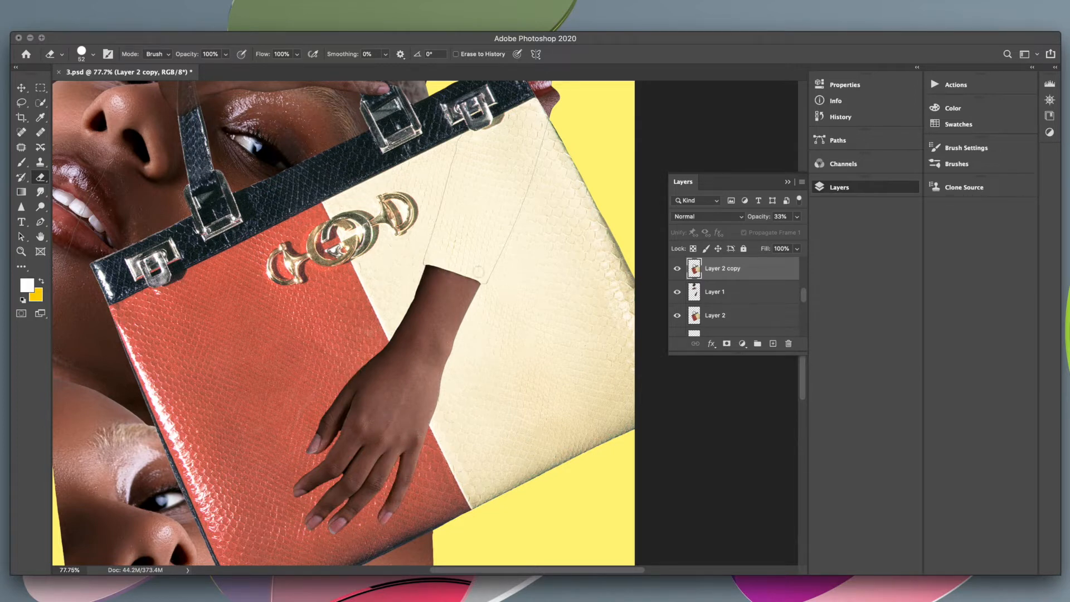
scroll(478, 271, "down", 6)
Set Layer 2 copy to 100% opacity and try erasing the handbag handle where it crosses the upper hand's wrist.
scroll(460, 259, "up", 8)
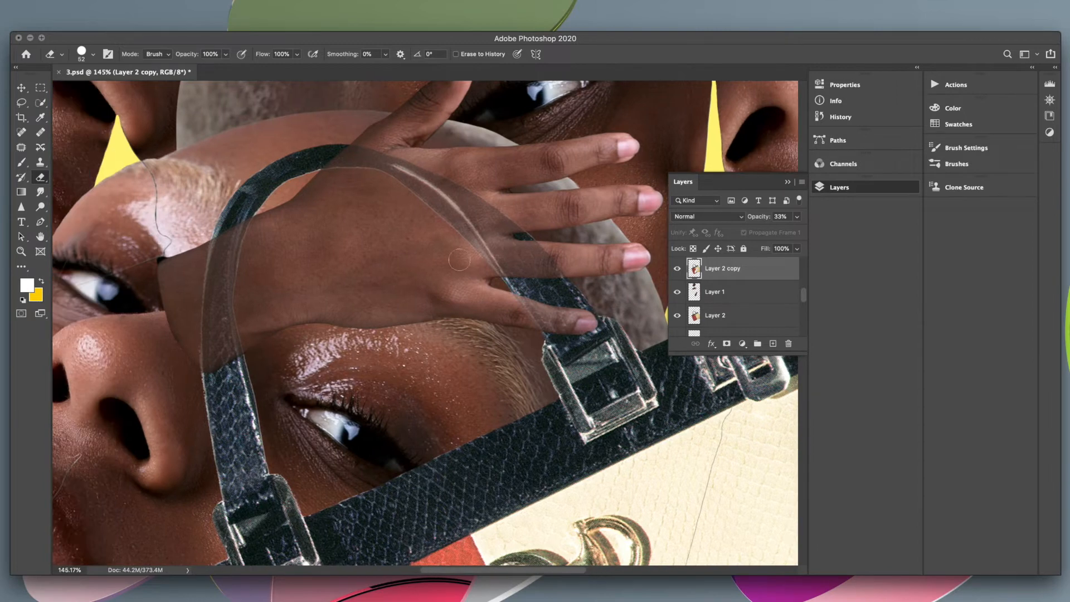
scroll(357, 267, "down", 3)
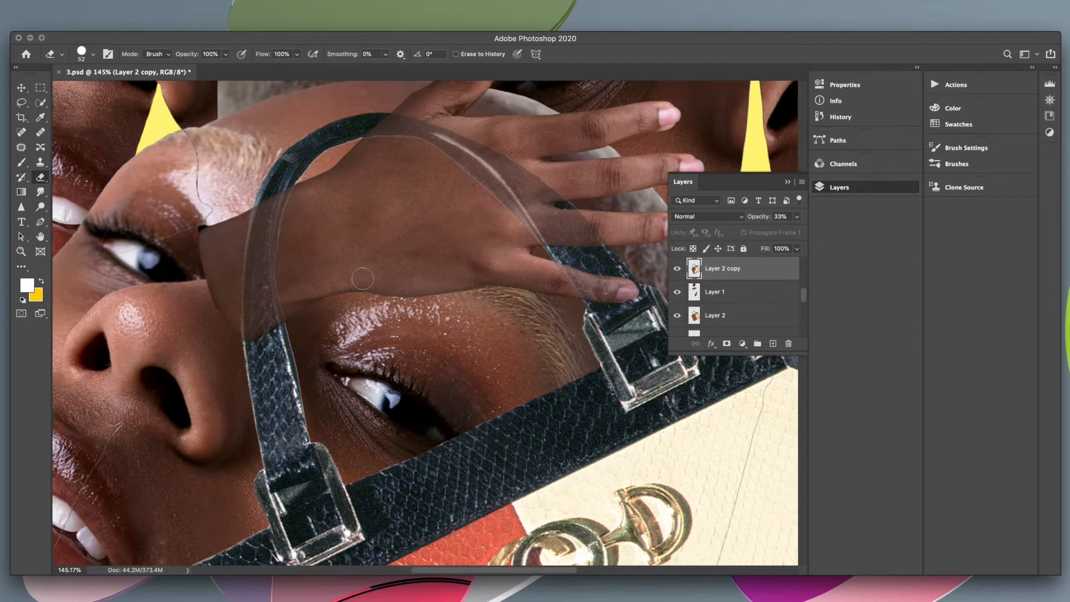
left_click_drag(800, 220, 827, 236)
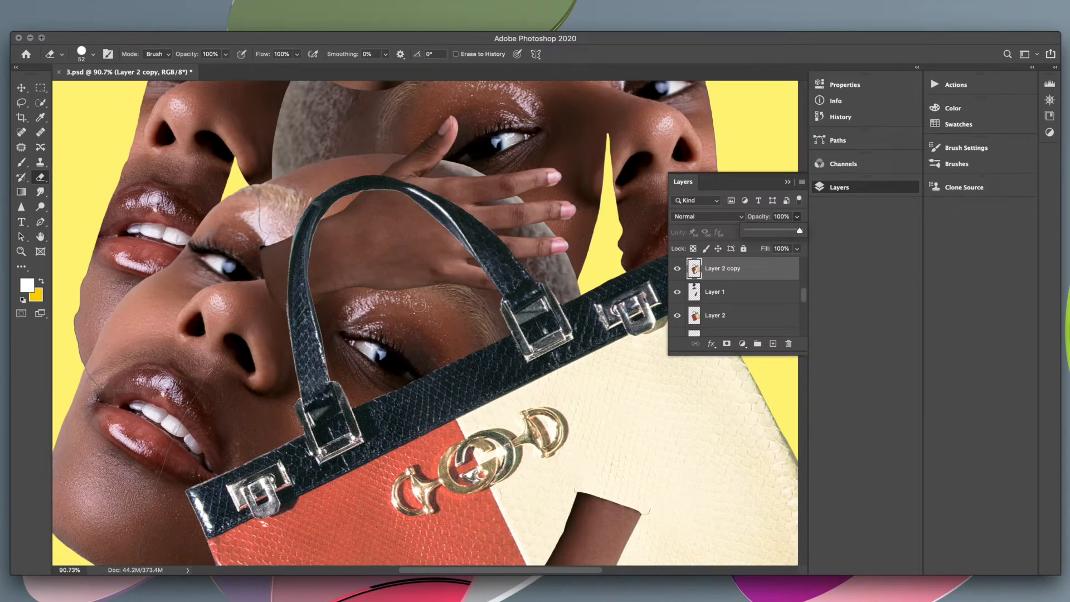
mouse_move(311, 233)
left_mouse_down()
mouse_move(292, 248)
mouse_move(327, 227)
mouse_move(289, 244)
mouse_move(334, 229)
mouse_move(291, 262)
mouse_move(296, 289)
left_mouse_up()
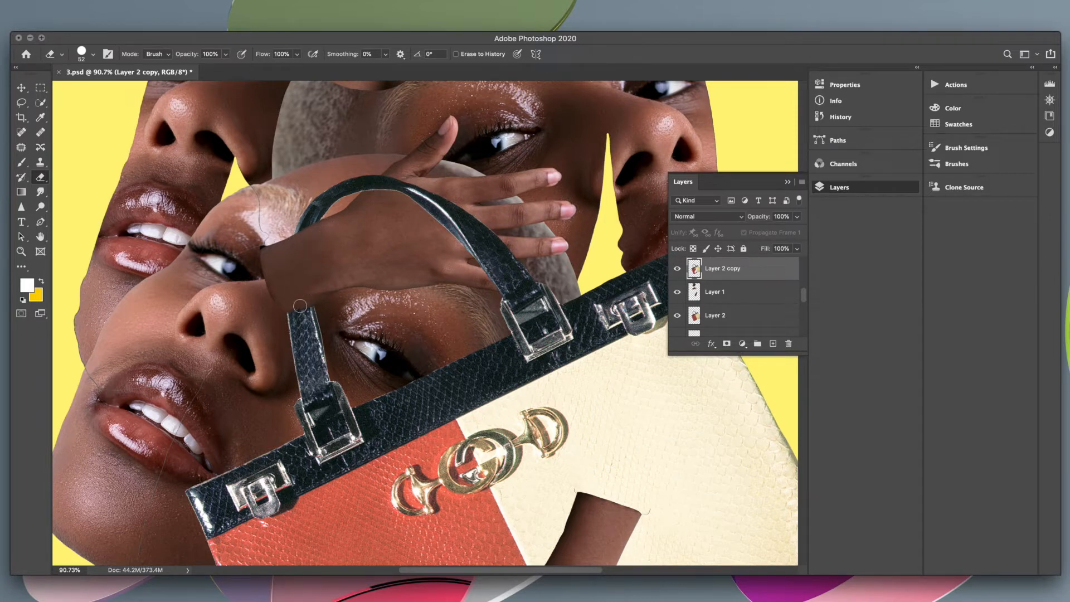
Try trimming the cut handle end along the wrist with Layer 2 copy at 28% opacity and a 17 px eraser.
left_click_drag(798, 217, 758, 233)
scroll(267, 378, "up", 10)
scroll(473, 278, "down", 4)
scroll(490, 223, "up", 2)
left_click(93, 54)
left_click_drag(90, 94, 83, 95)
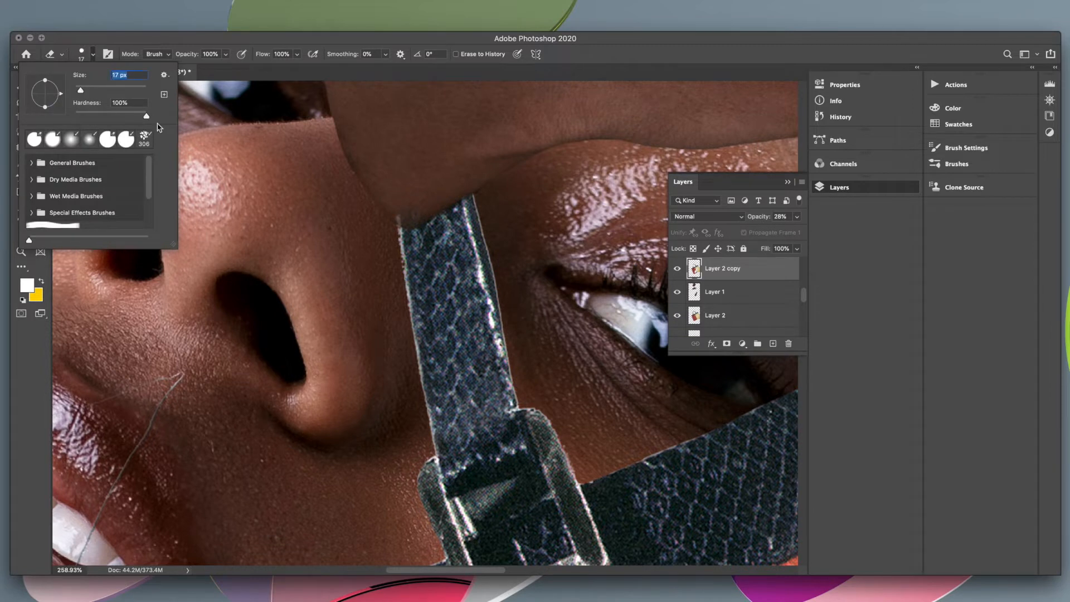
left_click(412, 214)
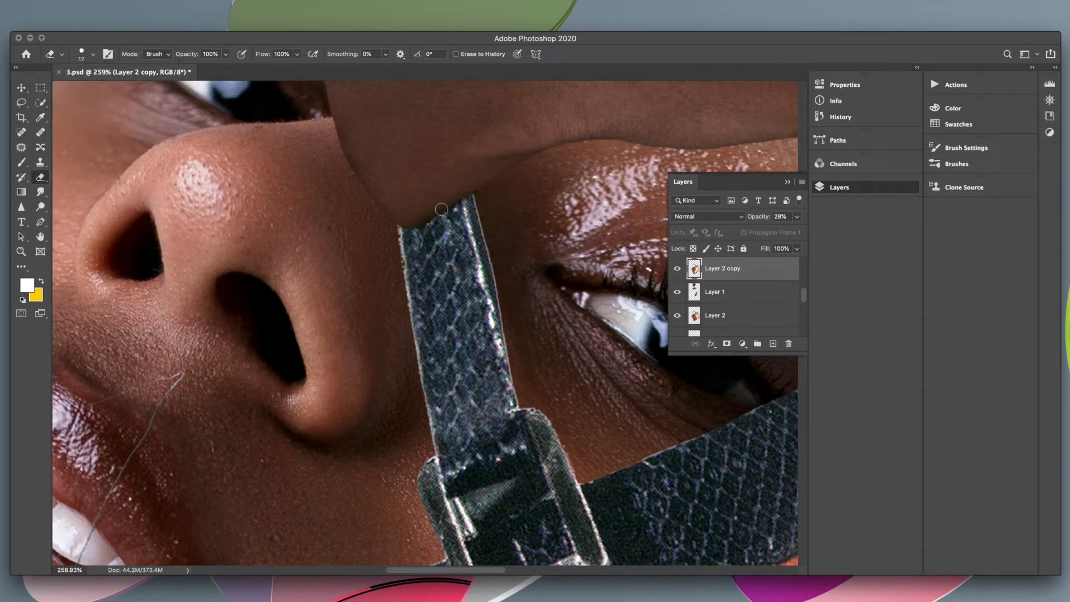
Return Layer 2 copy to 100% opacity and undo the erasing of the handle over the wrist.
key("super+0")
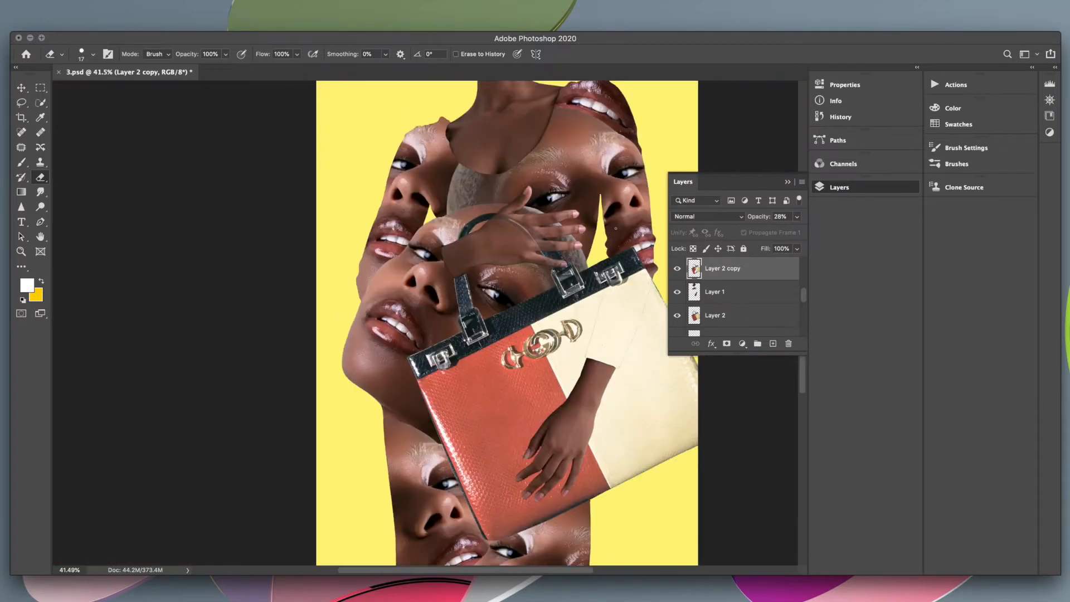
left_click(797, 217)
left_click_drag(764, 230, 799, 230)
scroll(507, 349, "down", 3)
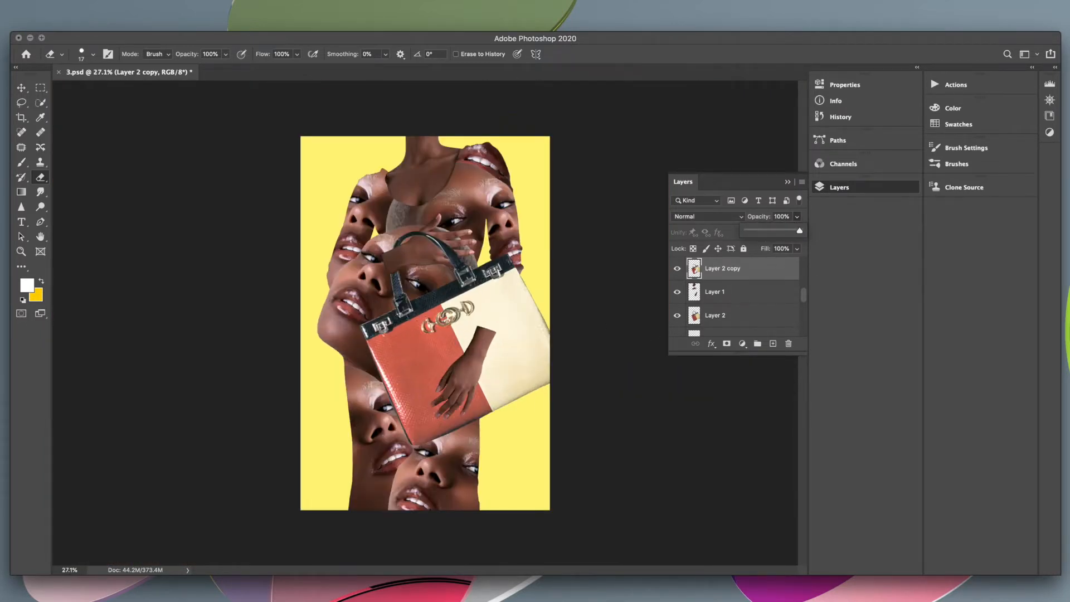
key("super+z")
key("super+shift+z")
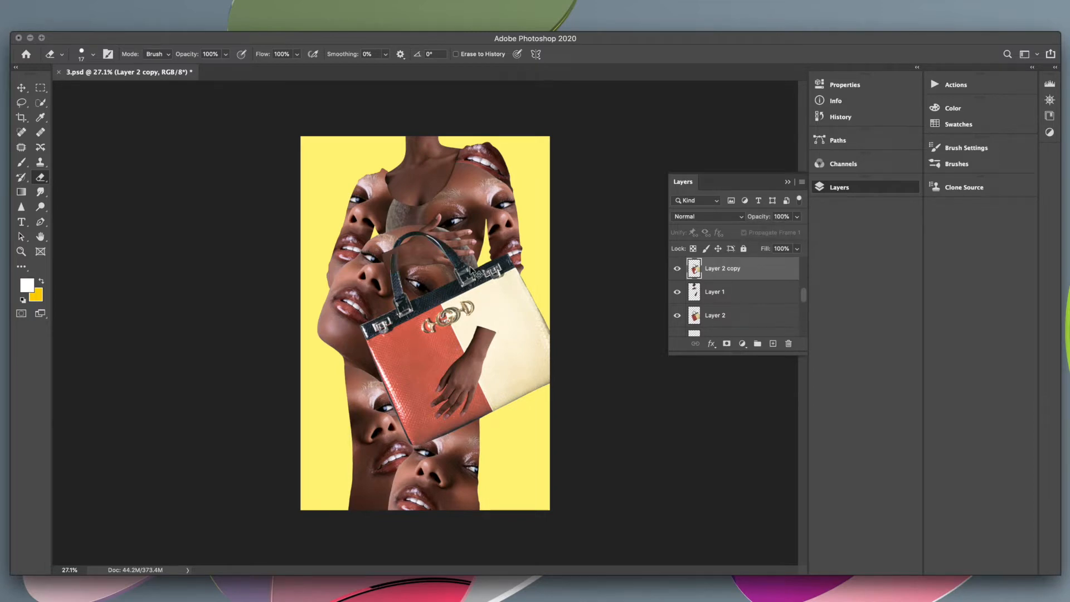
Lower Layer 2 copy to 67% opacity and erase the top of the handle over the base of the thumb.
scroll(445, 247, "up", 5)
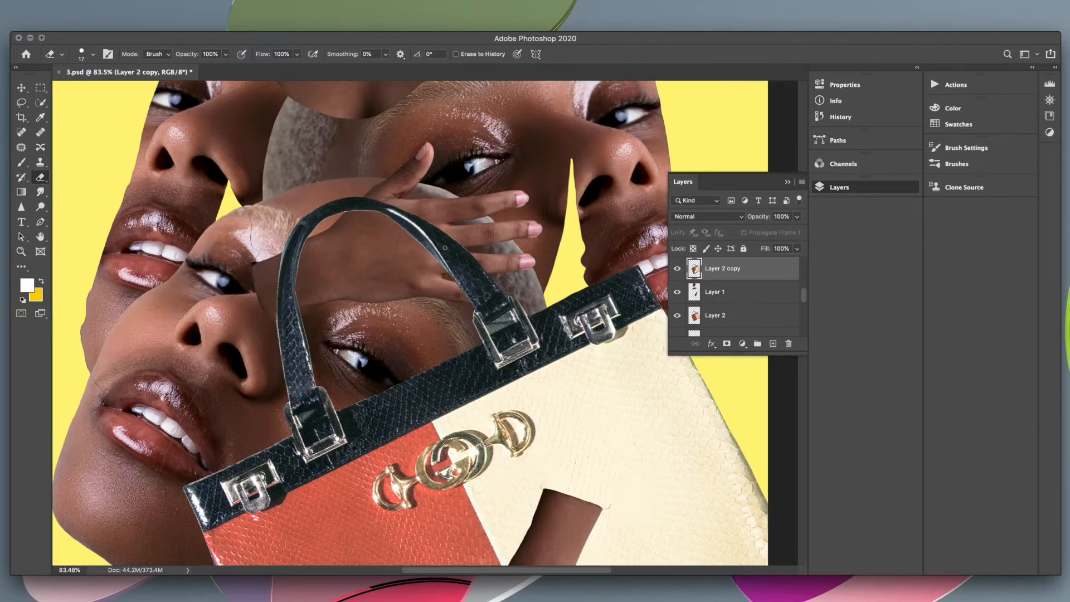
left_click_drag(799, 216, 780, 217)
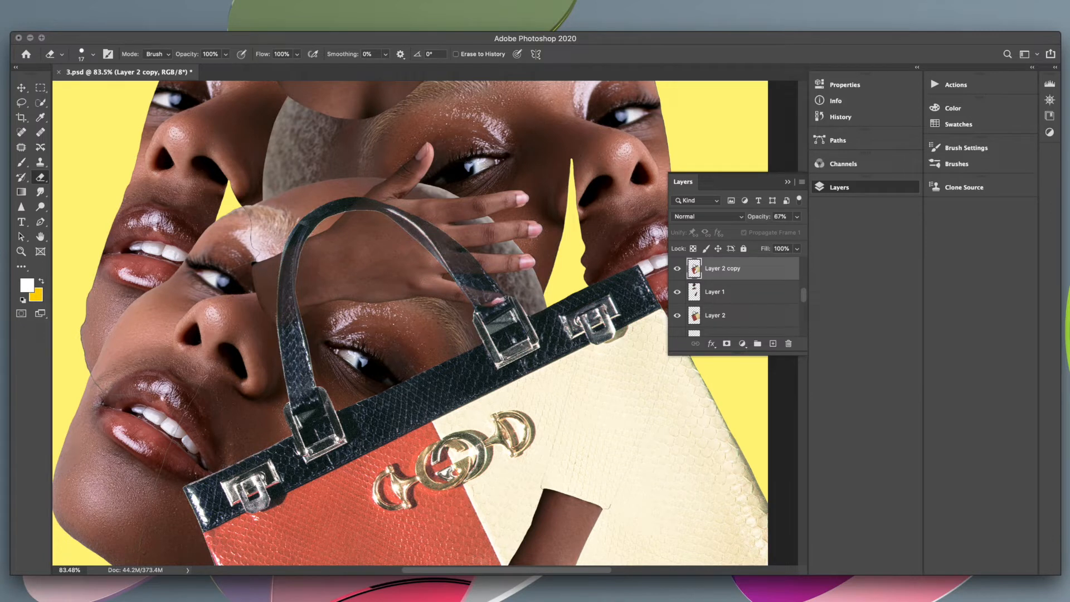
left_click_drag(395, 214, 364, 204)
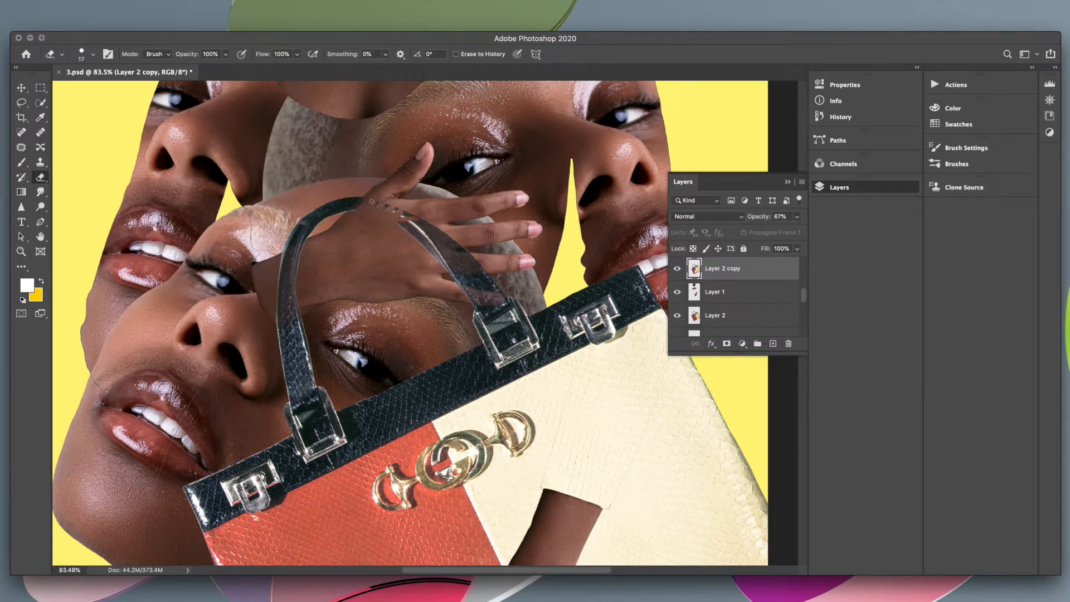
Enlarge the eraser to 35 px and erase the handle where it covers the back of the hand and fingers.
left_click(93, 55)
left_click_drag(83, 89, 88, 91)
mouse_move(497, 296)
left_mouse_down()
mouse_move(467, 271)
mouse_move(479, 258)
mouse_move(474, 244)
mouse_move(433, 259)
mouse_move(474, 228)
mouse_move(428, 246)
mouse_move(435, 211)
mouse_move(399, 210)
left_mouse_up()
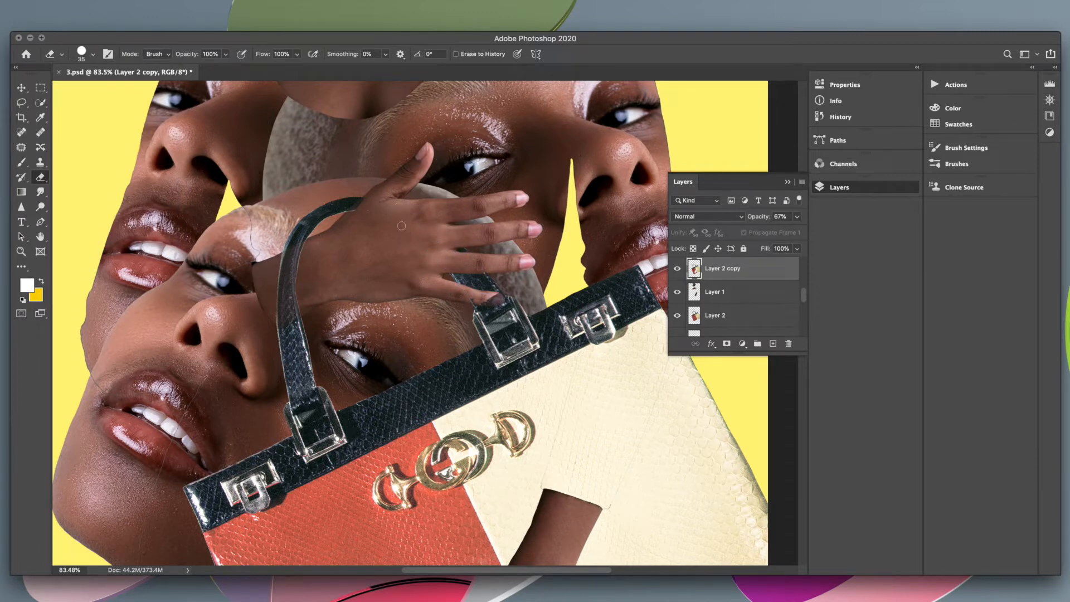
scroll(449, 258, "down", 4)
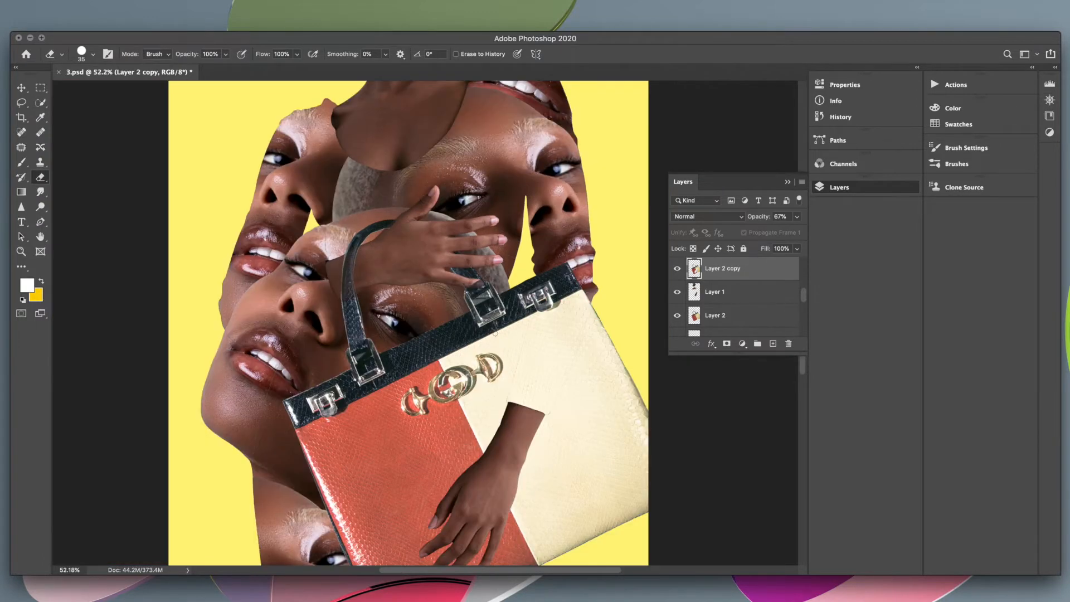
Erase the remaining handle fragment covering the little finger's nail beside the strap buckle.
scroll(495, 333, "up", 8)
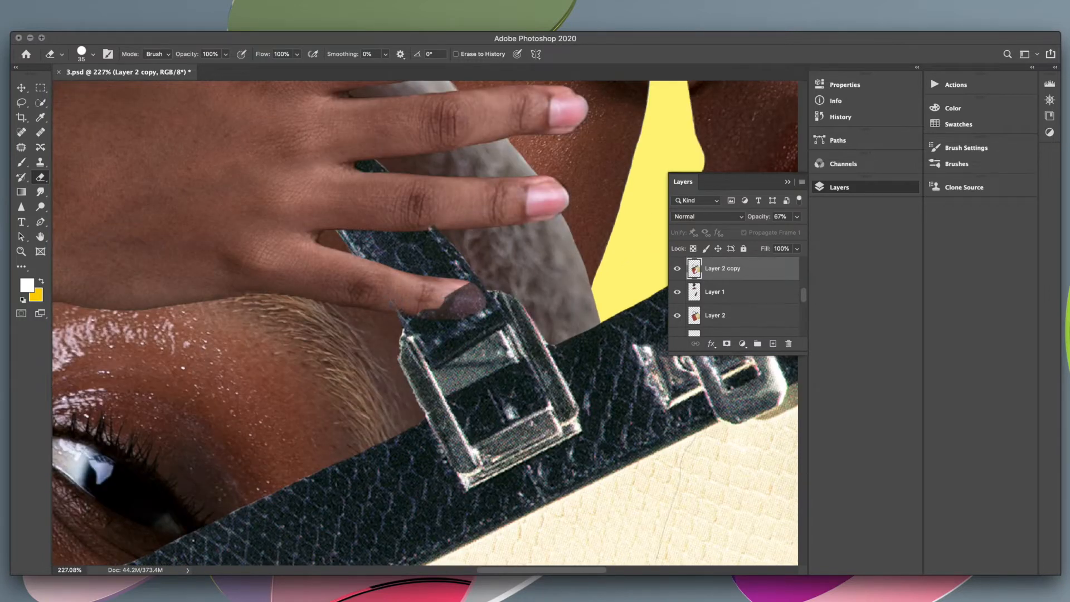
mouse_move(429, 304)
left_mouse_down()
mouse_move(477, 301)
mouse_move(470, 290)
mouse_move(475, 304)
left_mouse_up()
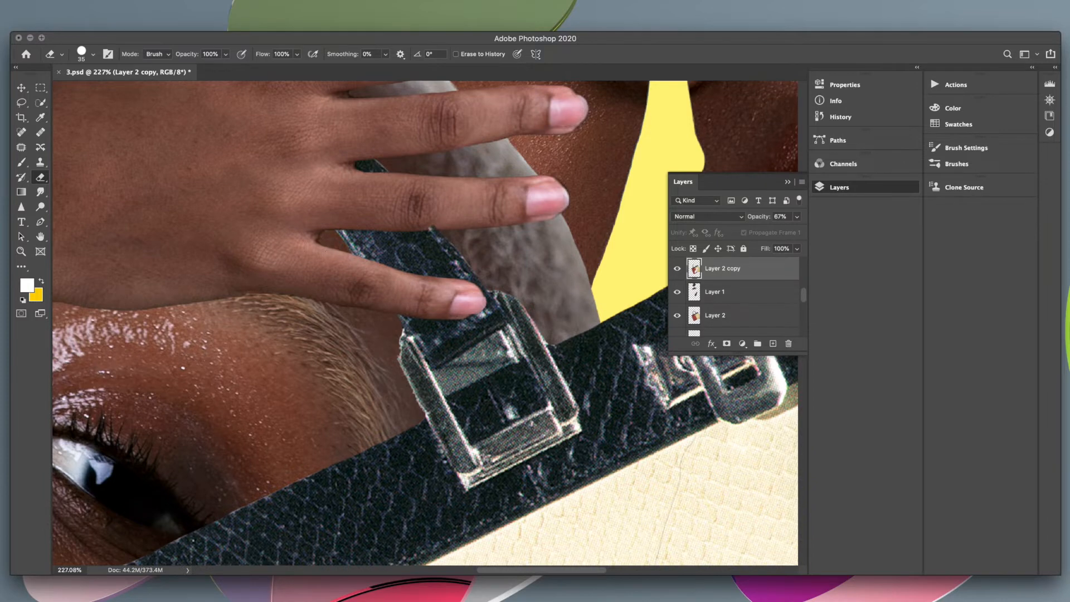
scroll(473, 301, "down", 10)
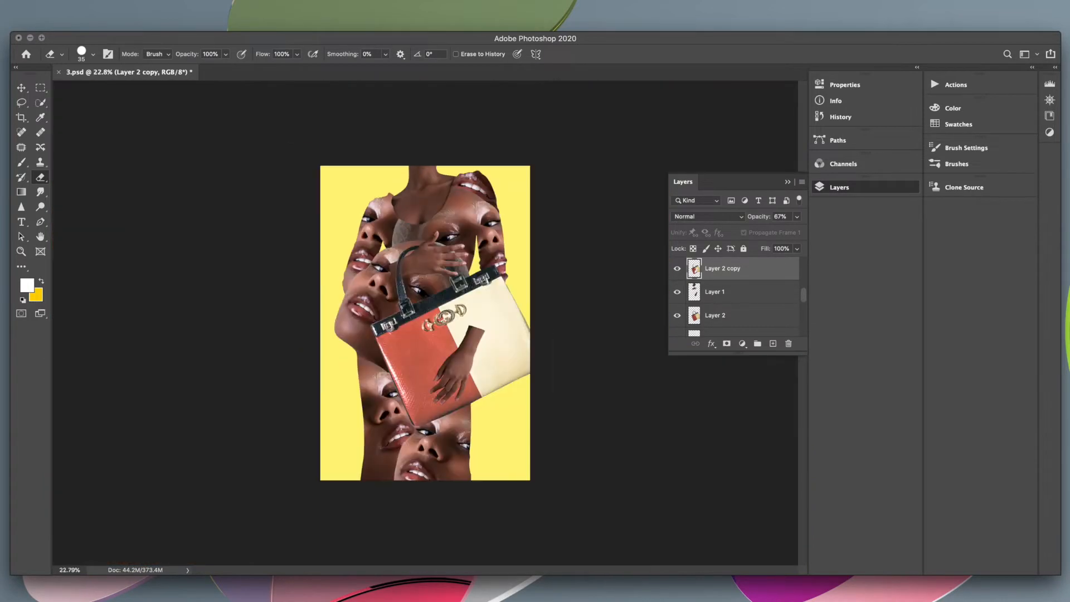
Trim the handle's cut end along the edge of the hand below the thumb.
scroll(451, 246, "up", 10)
scroll(451, 247, "left", 5)
left_click_drag(319, 249, 263, 299)
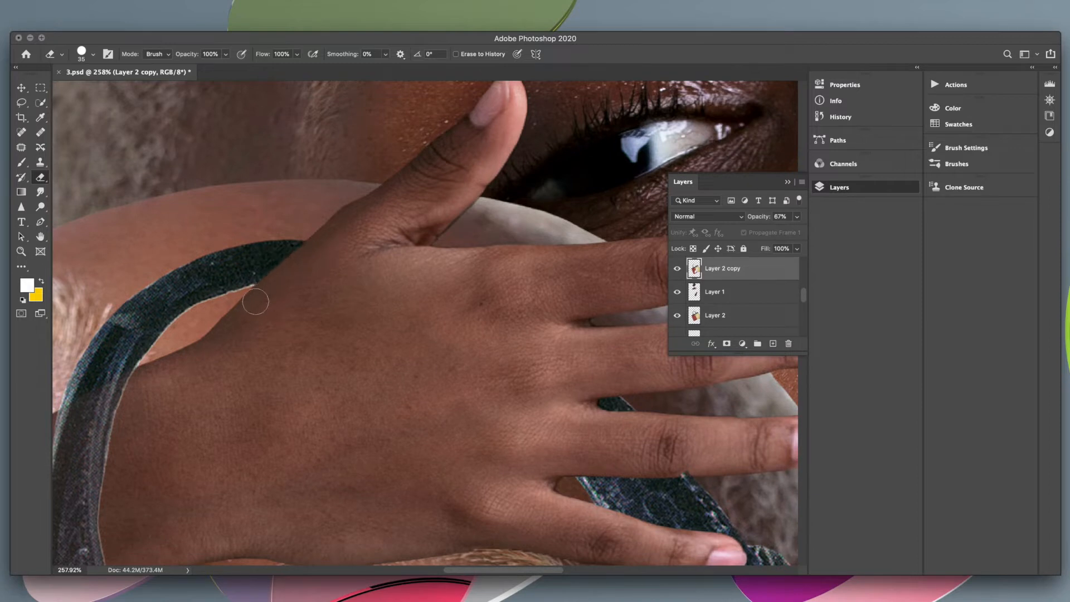
Restore Layer 2 copy to 100% opacity and make Layer 1 the active layer.
scroll(515, 181, "down", 10)
scroll(536, 243, "down", 3)
scroll(536, 245, "up", 3)
scroll(538, 250, "down", 1)
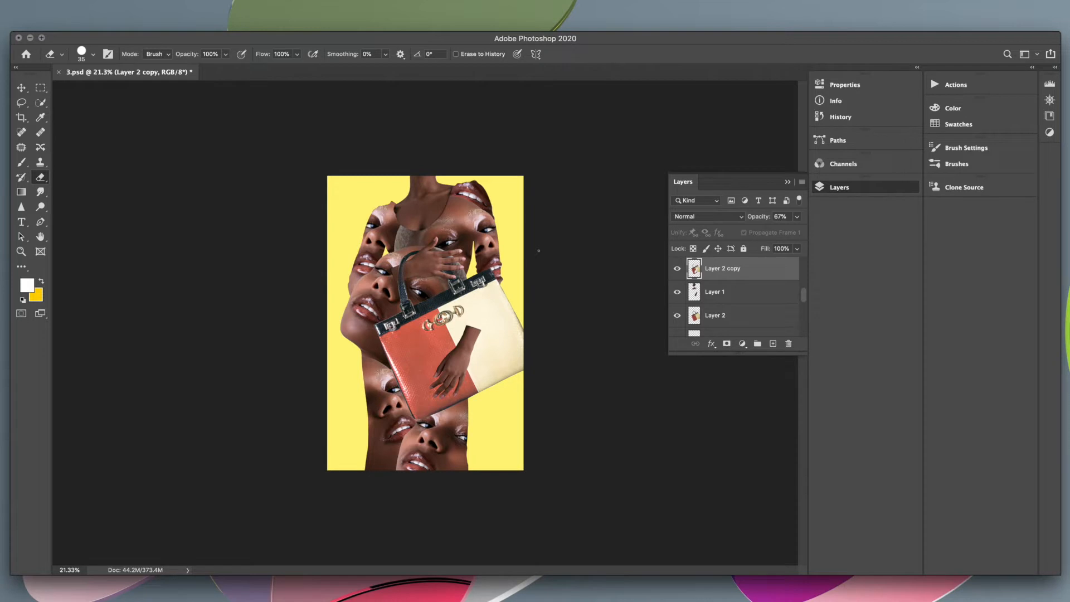
scroll(499, 311, "up", 5)
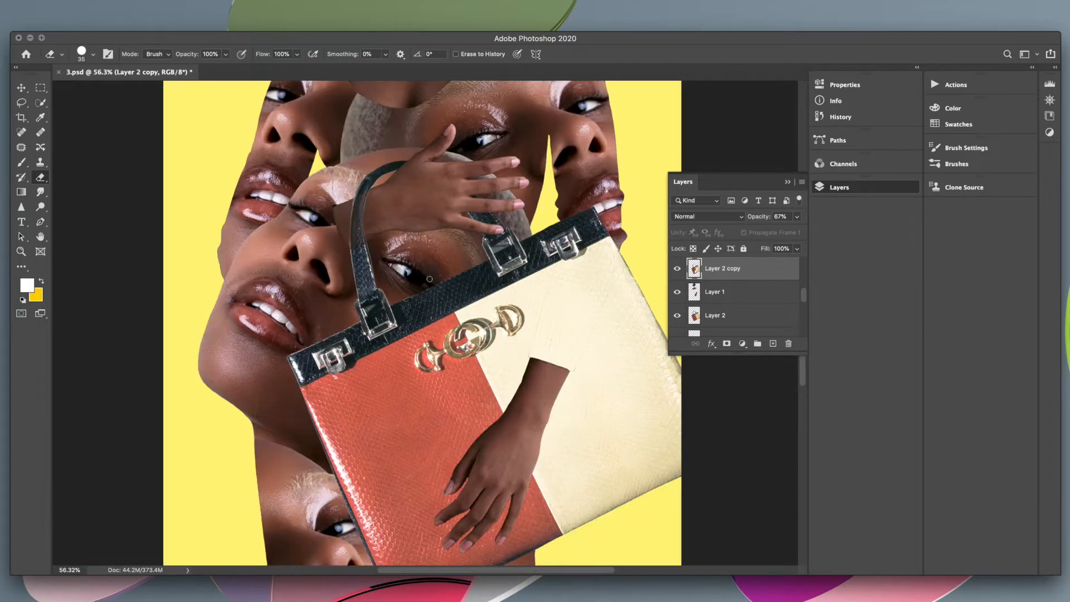
key("v")
left_click(339, 226)
key("e")
left_click(781, 268)
left_click(797, 216)
scroll(305, 318, "down", 5)
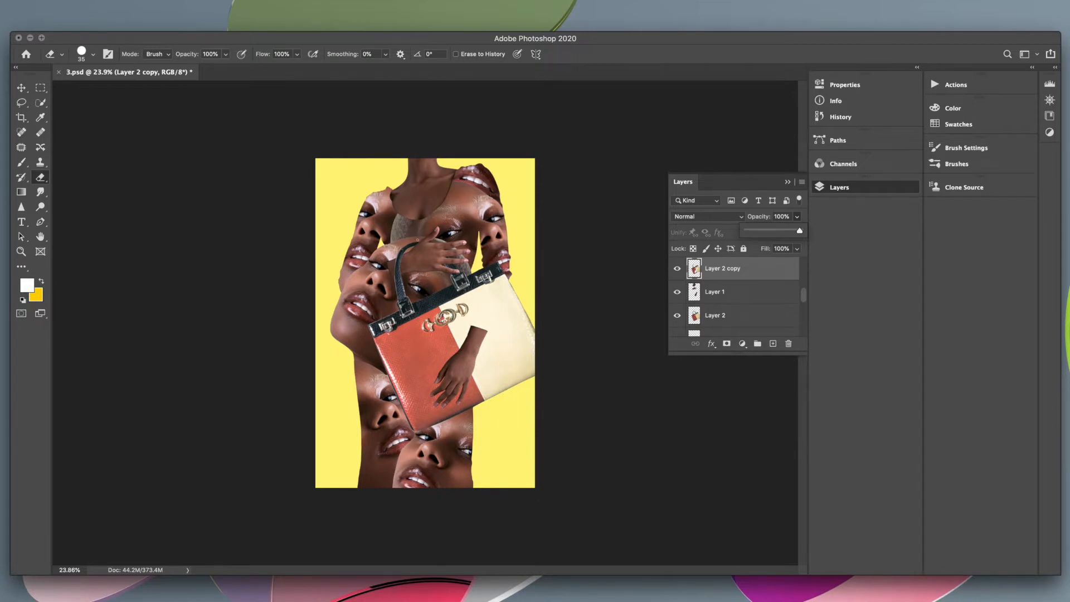
scroll(419, 244, "up", 6)
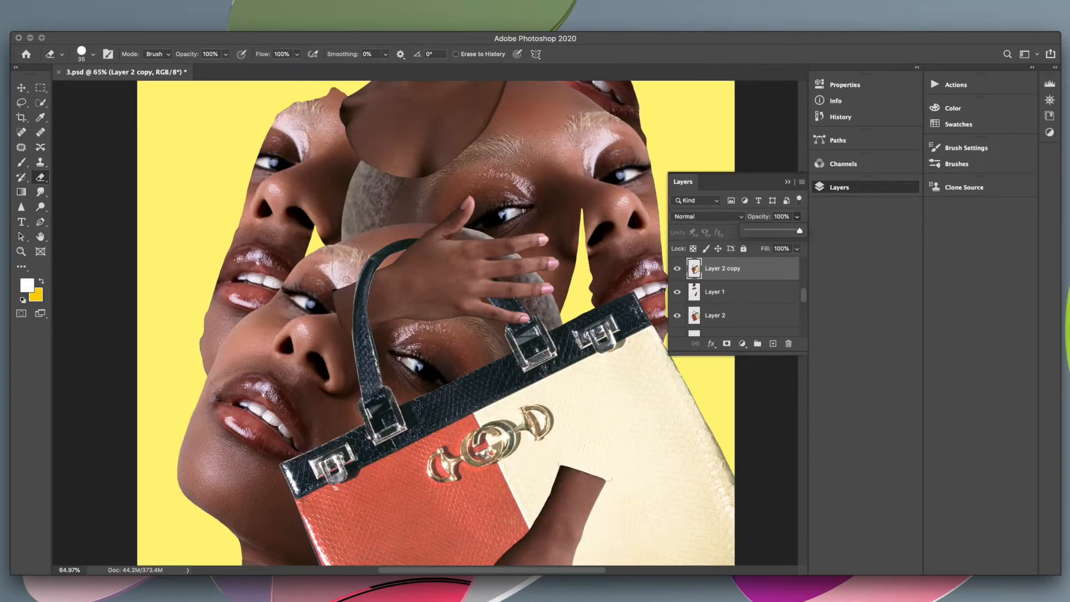
left_click(771, 301)
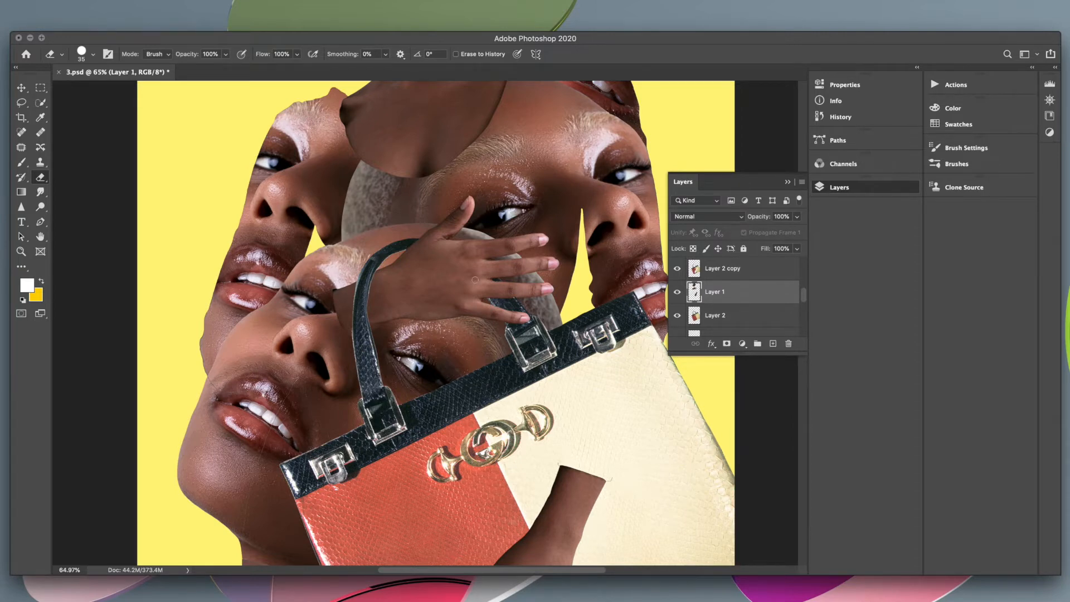
Try to remove the thin dark line above the raised hand's wrist with the Eraser and the Healing Brush.
scroll(392, 299, "up", 5)
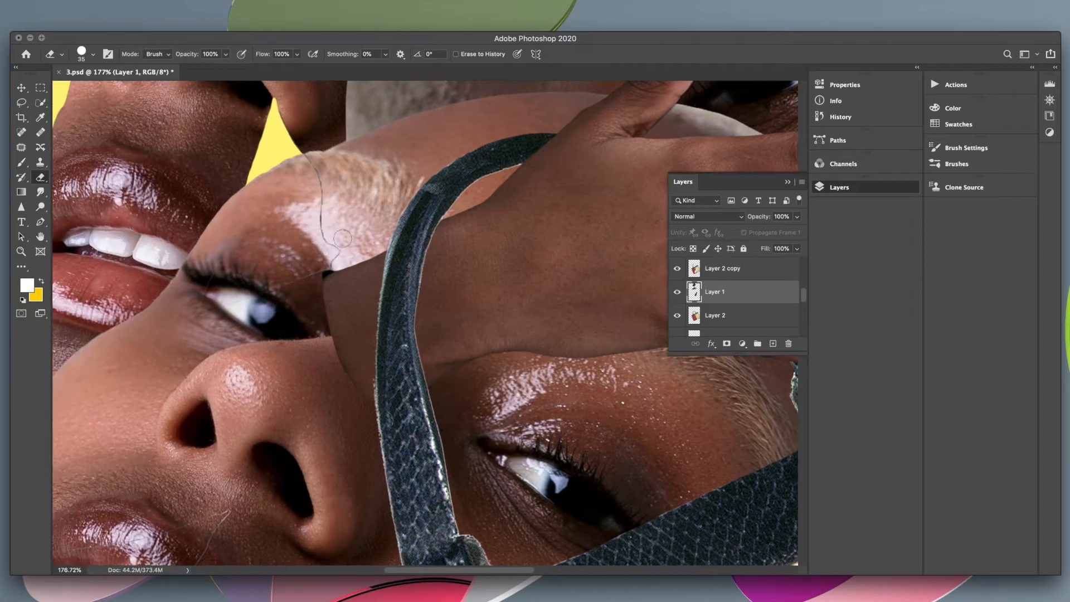
left_click_drag(325, 225, 306, 155)
key("ctrl+z")
left_click(36, 134)
scroll(454, 312, "down", 5)
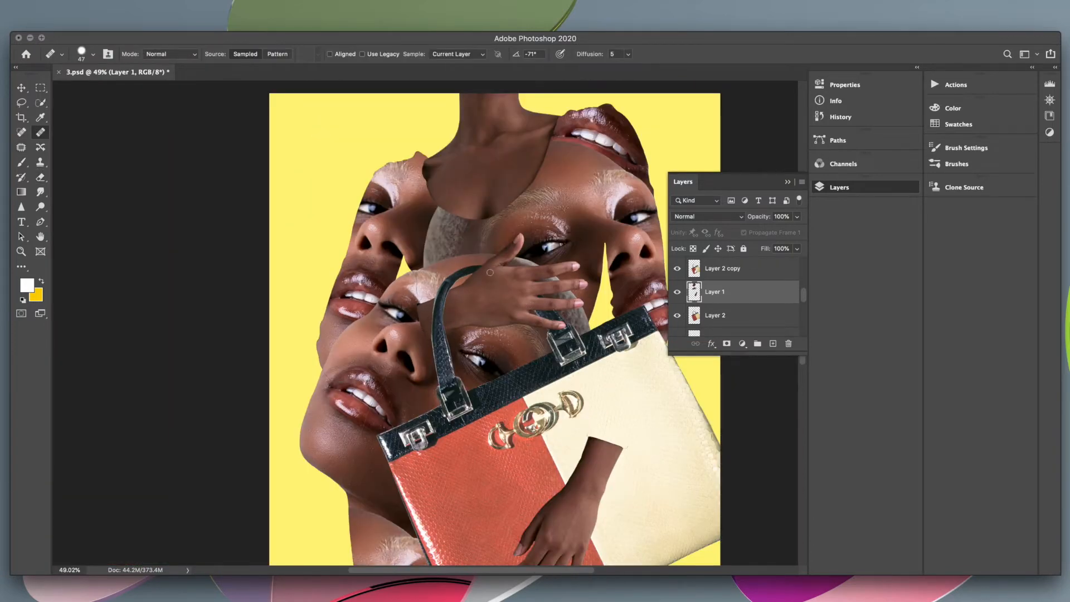
left_click(420, 310)
key("Return")
key("e")
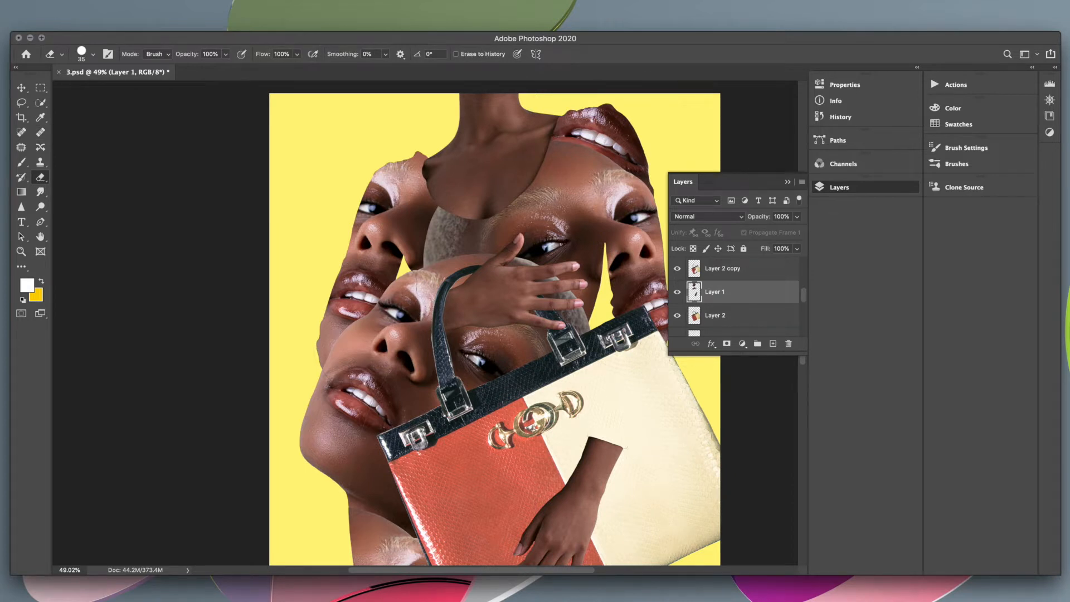
Undo the trim of the lower hand's forearm and clean the corner of its cut end with a 12 px eraser.
scroll(580, 401, "down", 3)
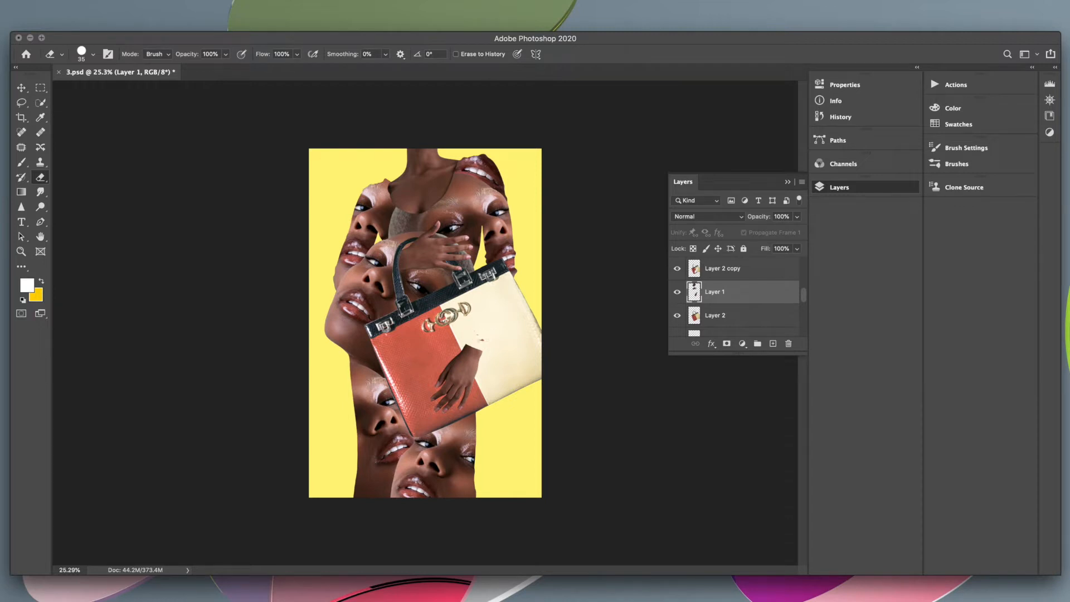
key("super+z")
scroll(474, 281, "up", 3)
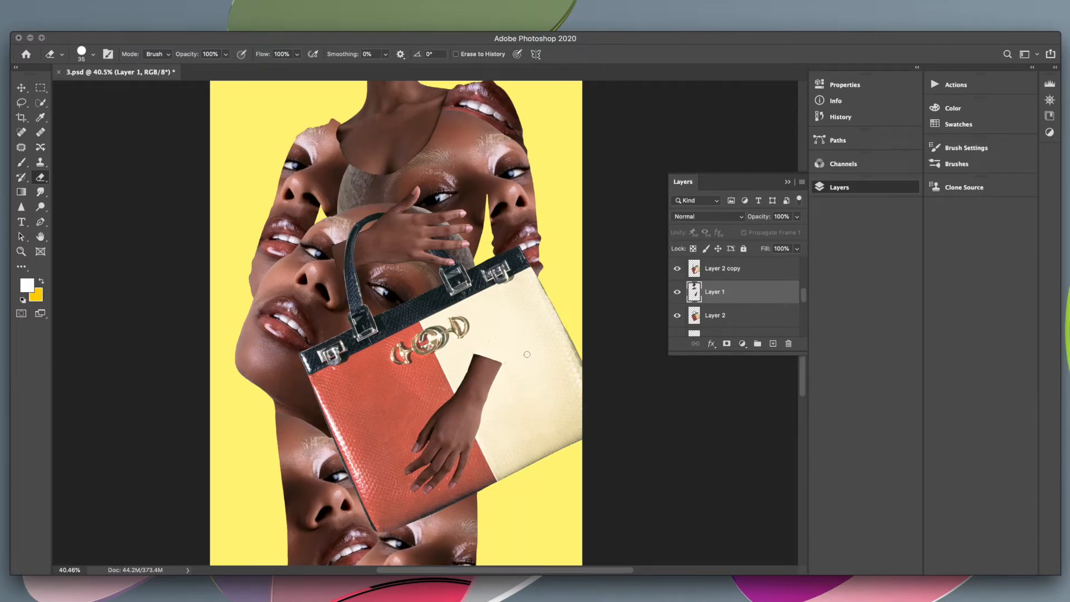
scroll(526, 354, "up", 5)
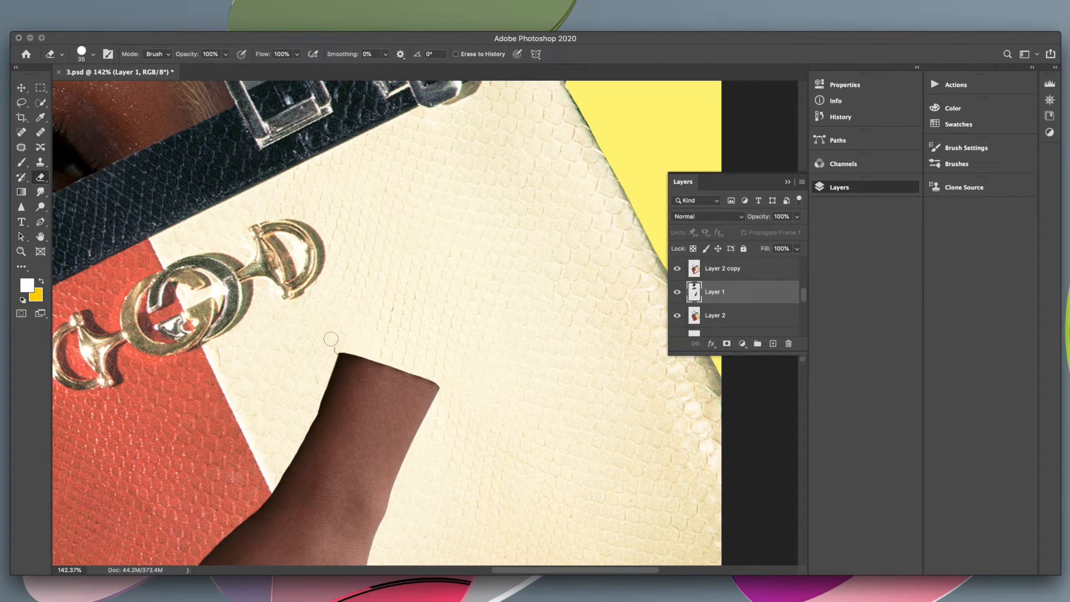
left_click_drag(331, 350, 336, 351)
left_click(92, 54)
left_click_drag(84, 90, 79, 91)
left_click(334, 354)
scroll(509, 417, "down", 5)
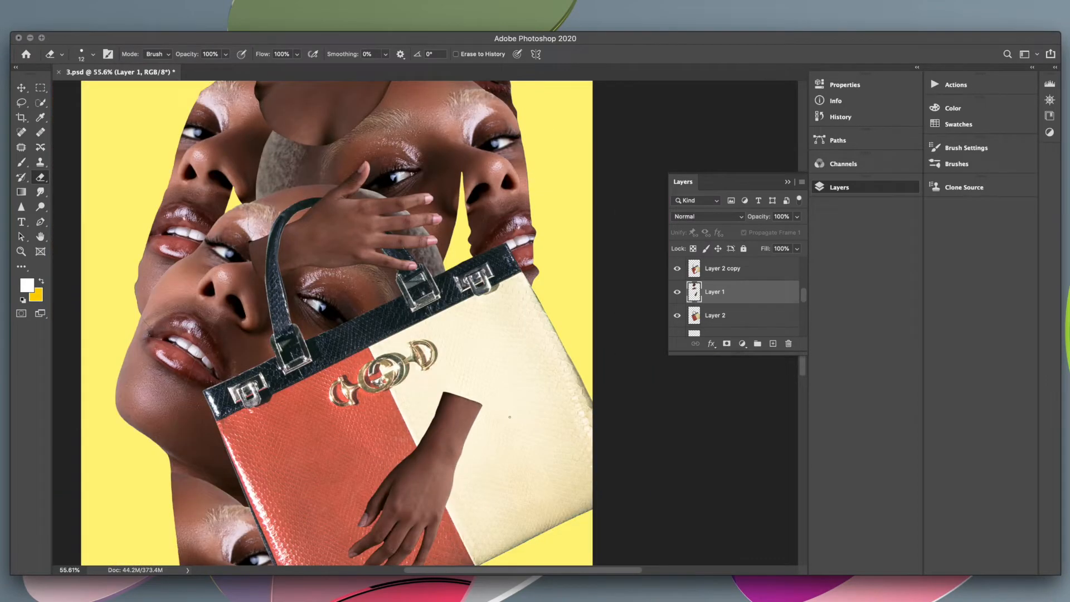
scroll(509, 417, "down", 2)
Try to clean up the gaps between the lower hand's fingers with a 9 px eraser, and undo the last two erasures.
scroll(510, 417, "up", 6)
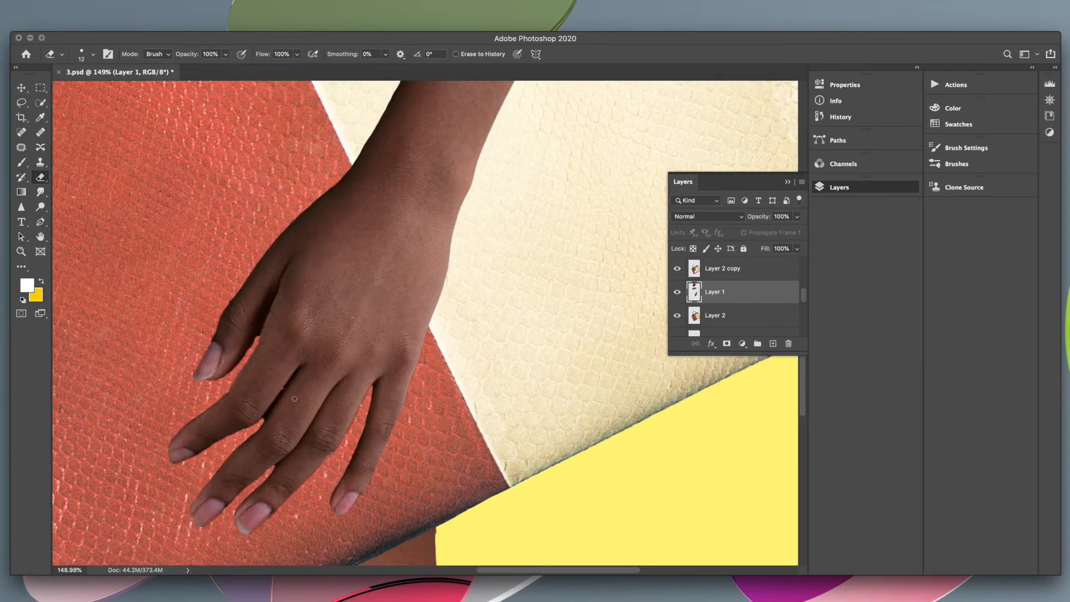
scroll(328, 426, "left", 3)
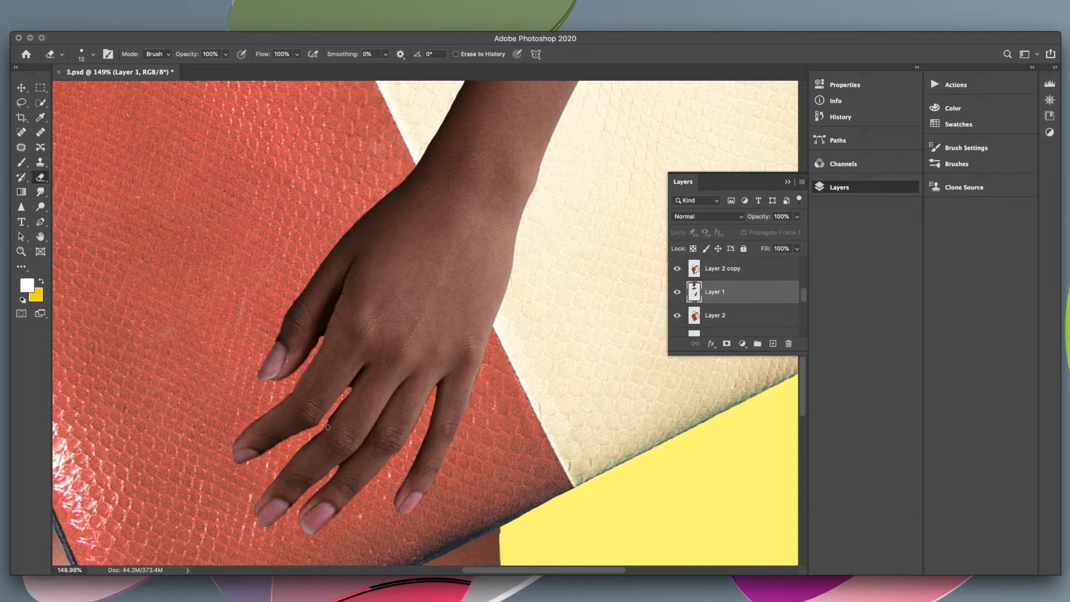
left_click(881, 117)
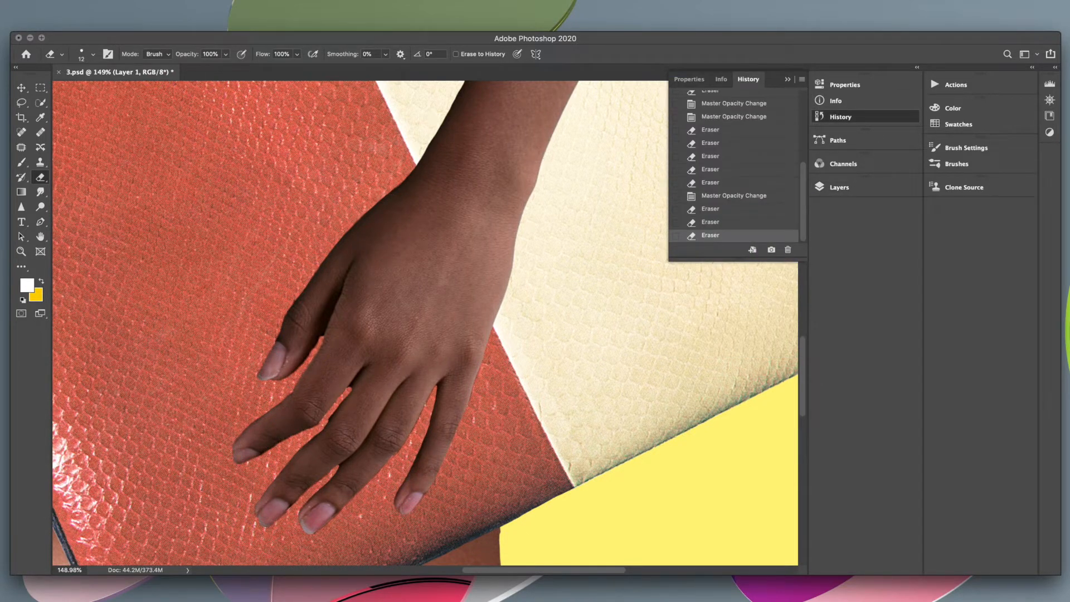
left_click(93, 54)
left_click_drag(89, 90, 78, 91)
key("Return")
key("super+0")
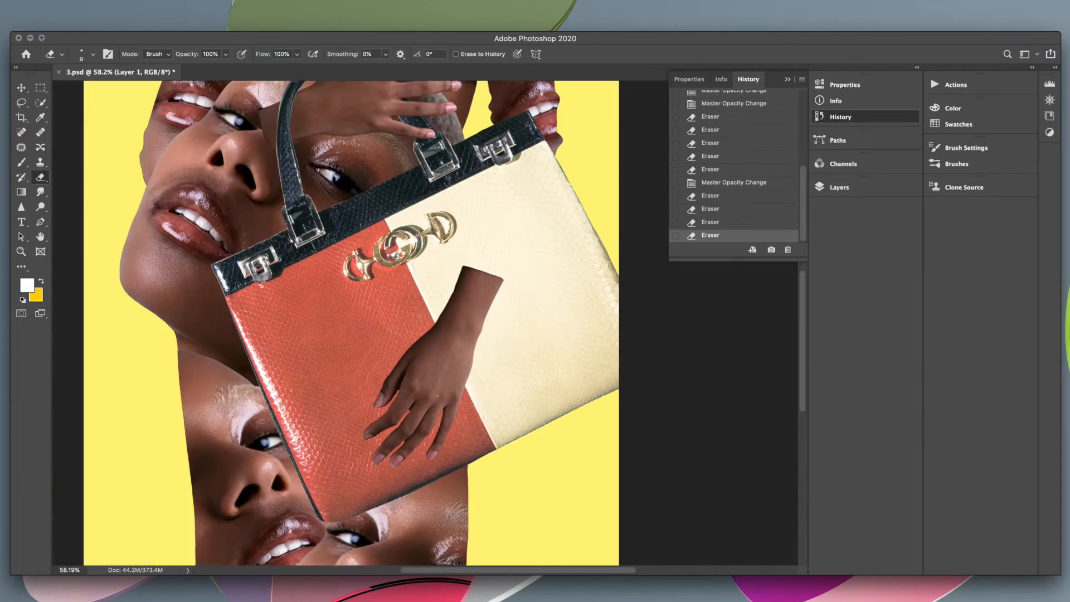
key("super+z")
key("super+z")
scroll(450, 396, "up", 5)
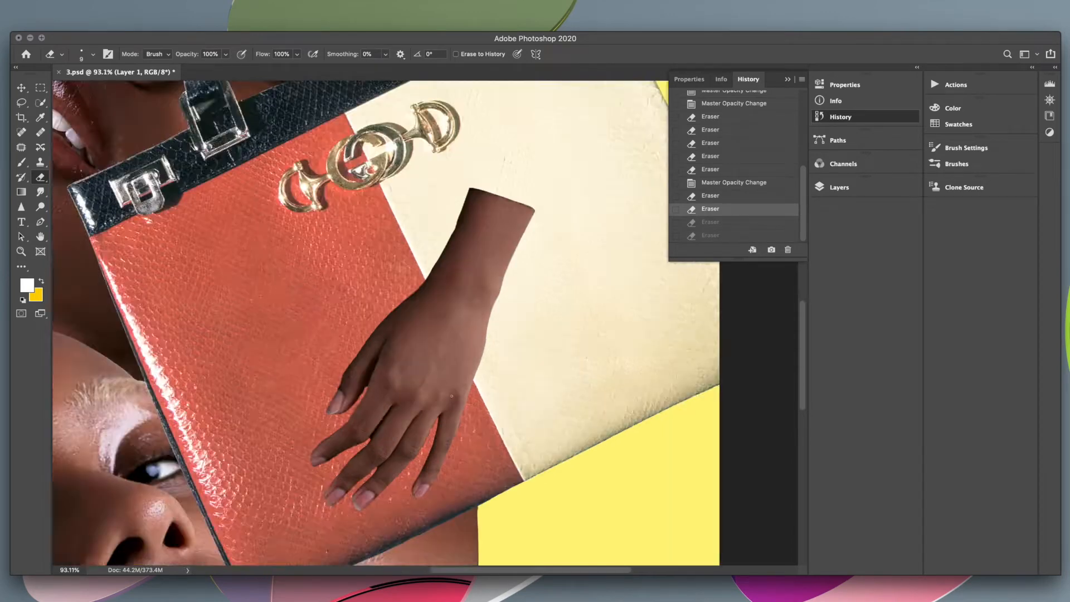
scroll(418, 276, "down", 3)
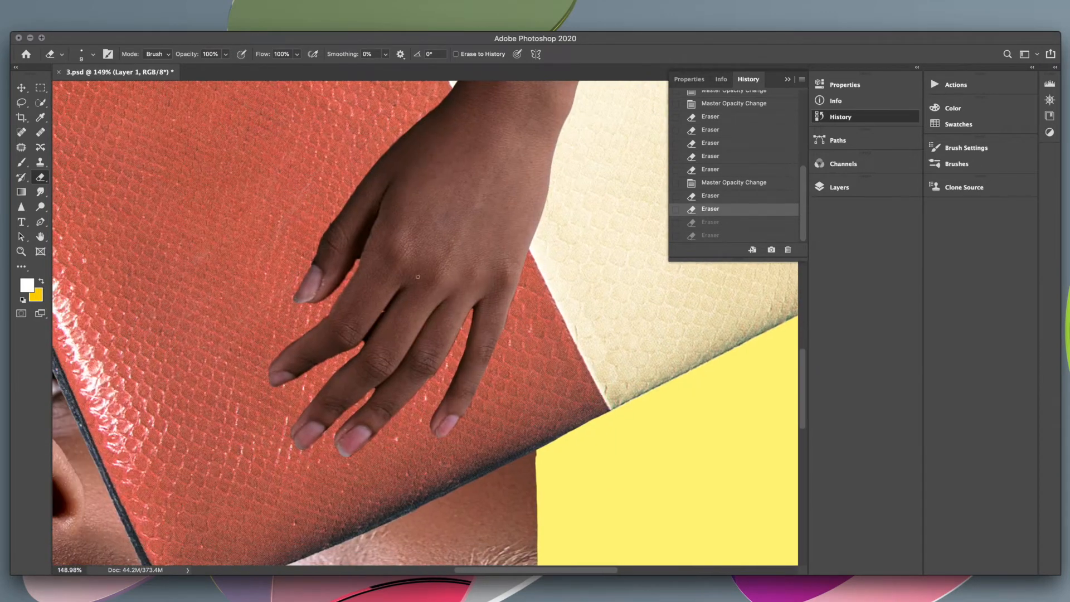
Make Layer 2 copy the active layer and enlarge the eraser to 71 px.
left_click(858, 187)
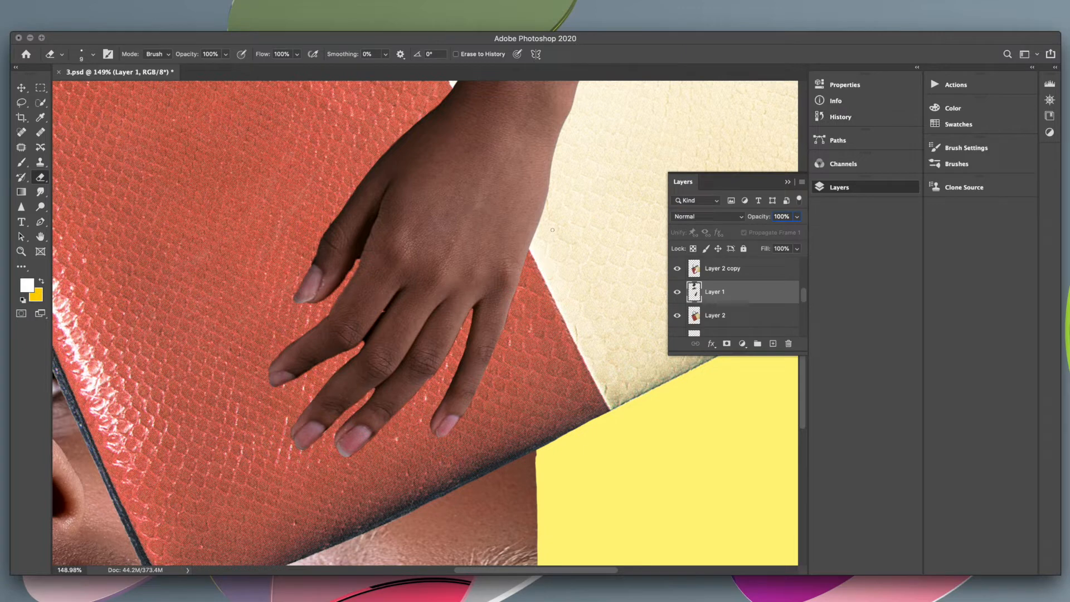
left_click(739, 273)
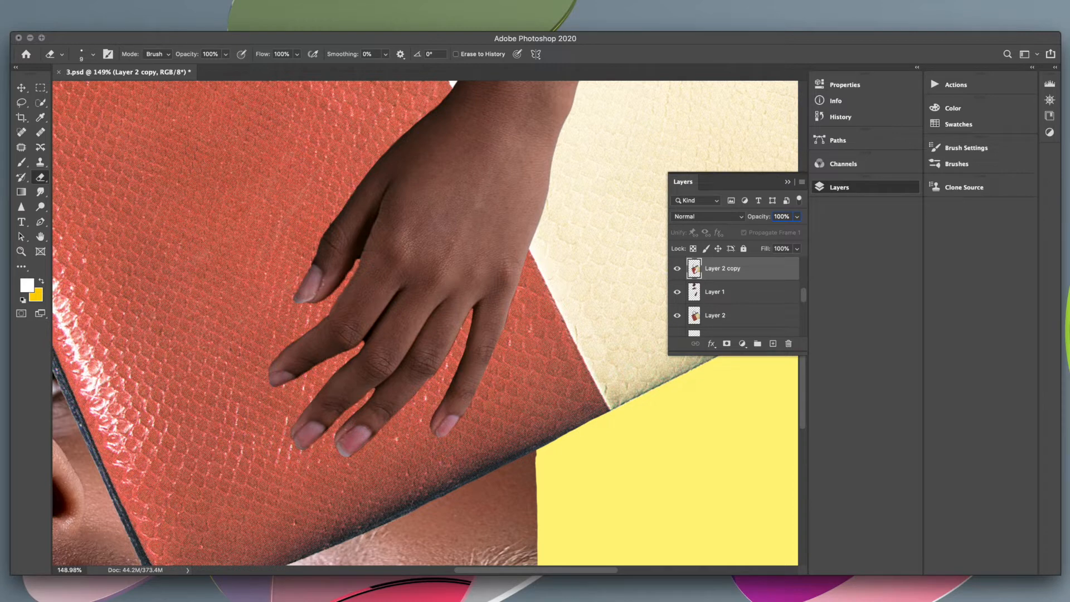
left_click(84, 54)
left_click_drag(81, 93, 89, 93)
key("Return")
scroll(492, 381, "down", 5)
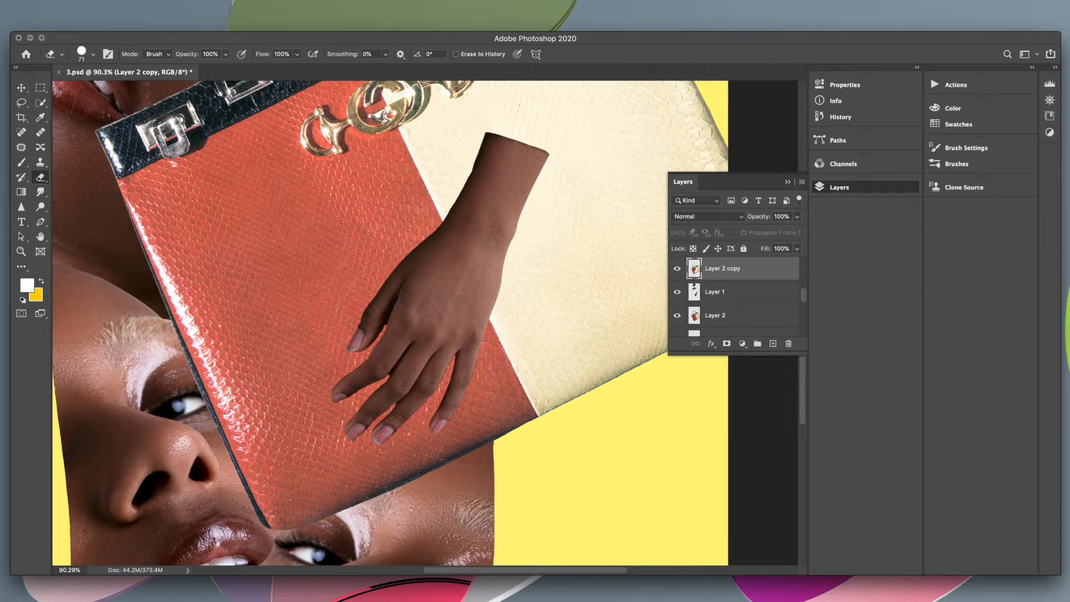
scroll(431, 254, "down", 10)
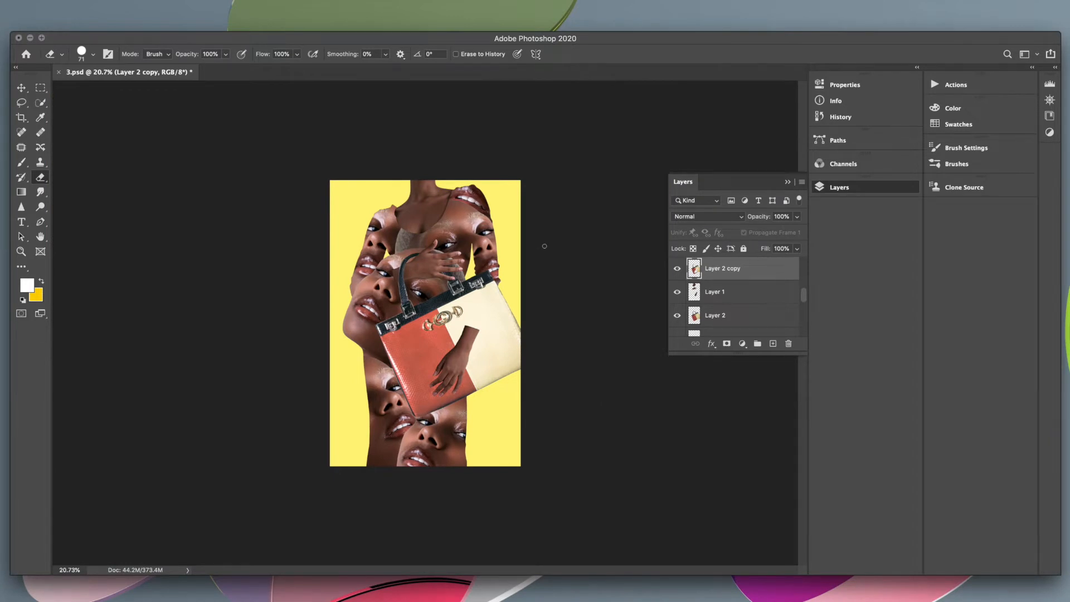
scroll(545, 246, "up", 3)
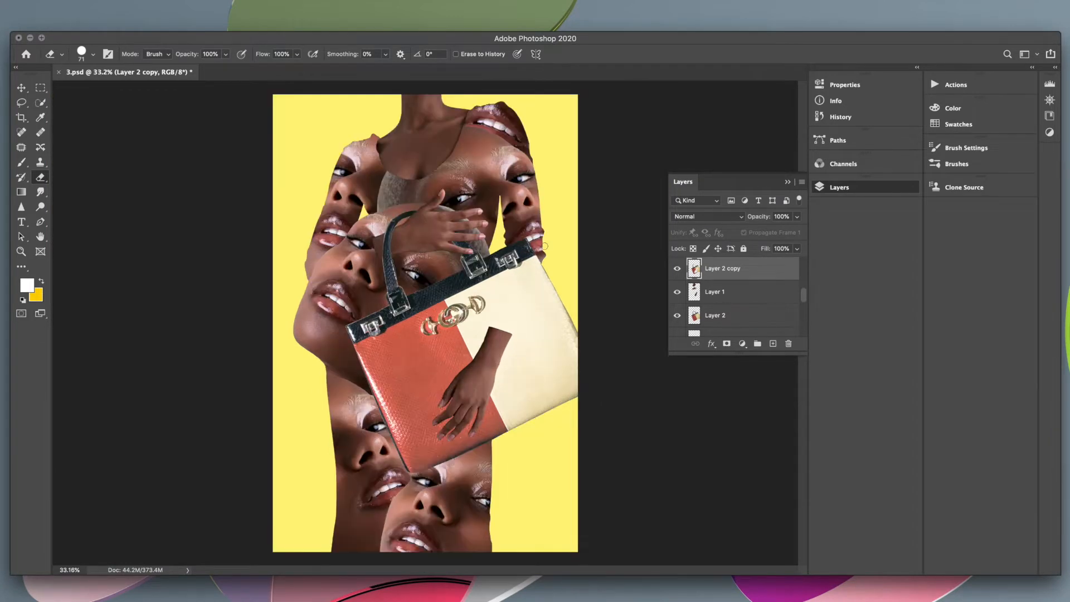
On Layer 1, erase the thin stray line across the forehead above the raised hand's wrist, reducing the eraser to 6 px near its corner.
left_click(725, 291)
scroll(358, 209, "up", 3)
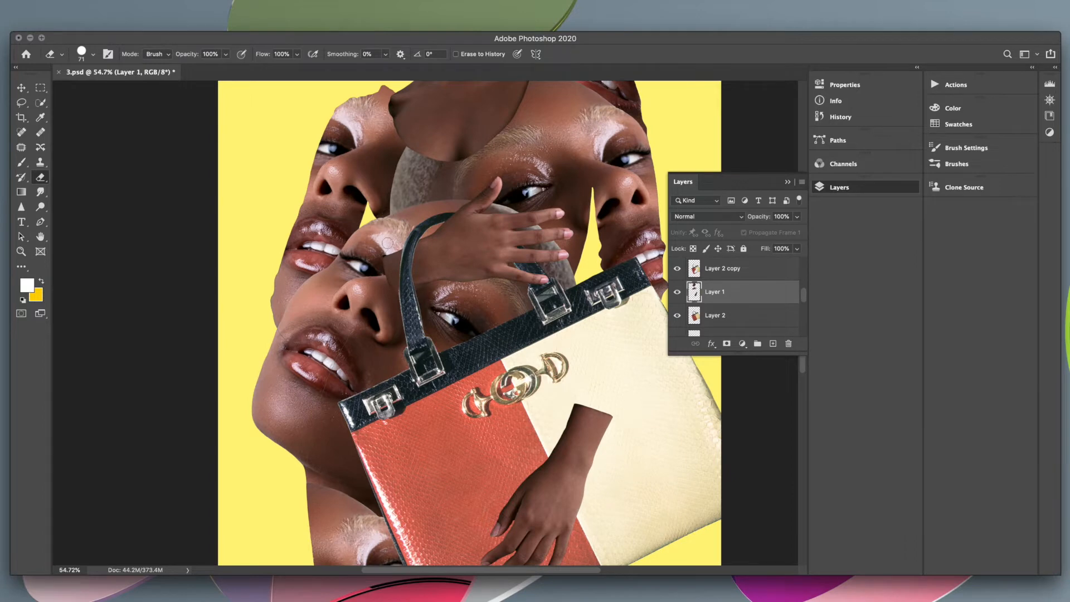
scroll(418, 250, "up", 6)
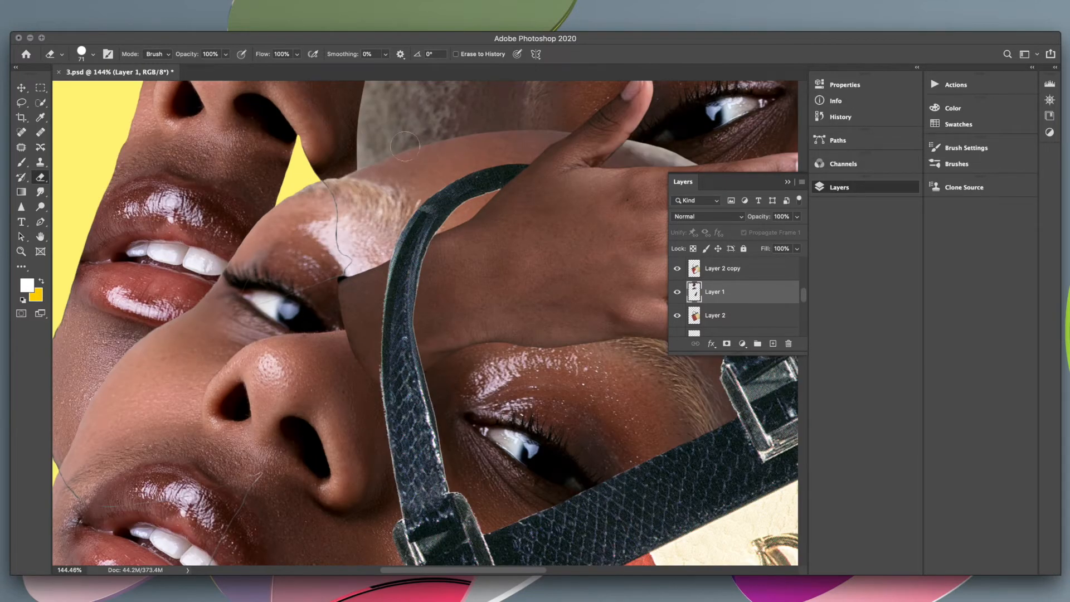
left_click_drag(334, 211, 338, 237)
left_click(343, 235)
left_click(81, 54)
left_click_drag(92, 90, 76, 94)
scroll(350, 328, "up", 3)
left_click_drag(335, 205, 352, 218)
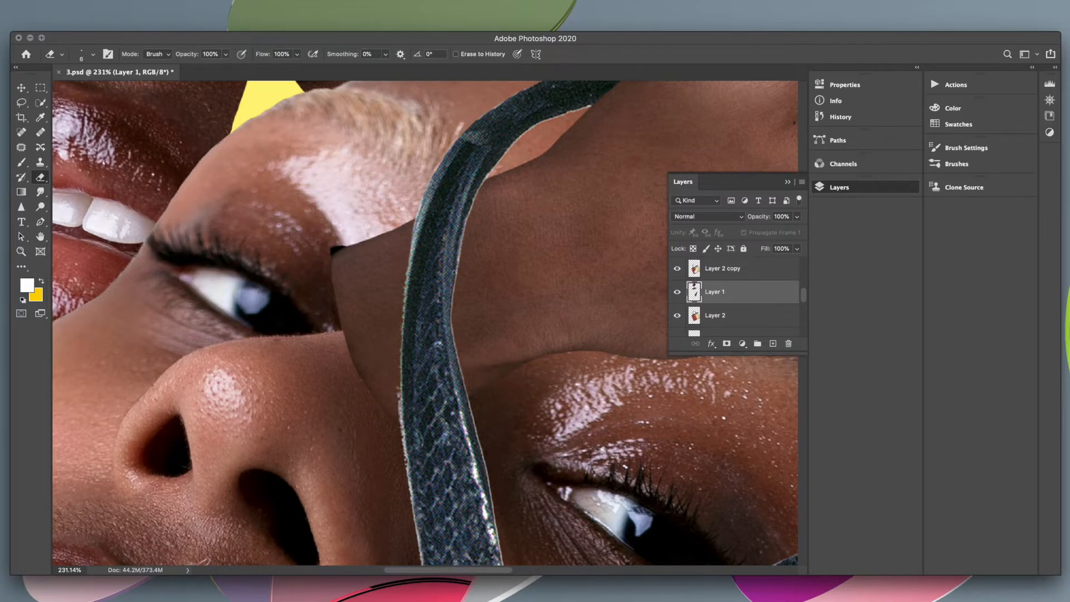
Inspect the edges around the raised hand's fingers, the handle buckles and the lower hand for leftover stray marks.
scroll(485, 279, "down", 4)
scroll(493, 287, "right", 15)
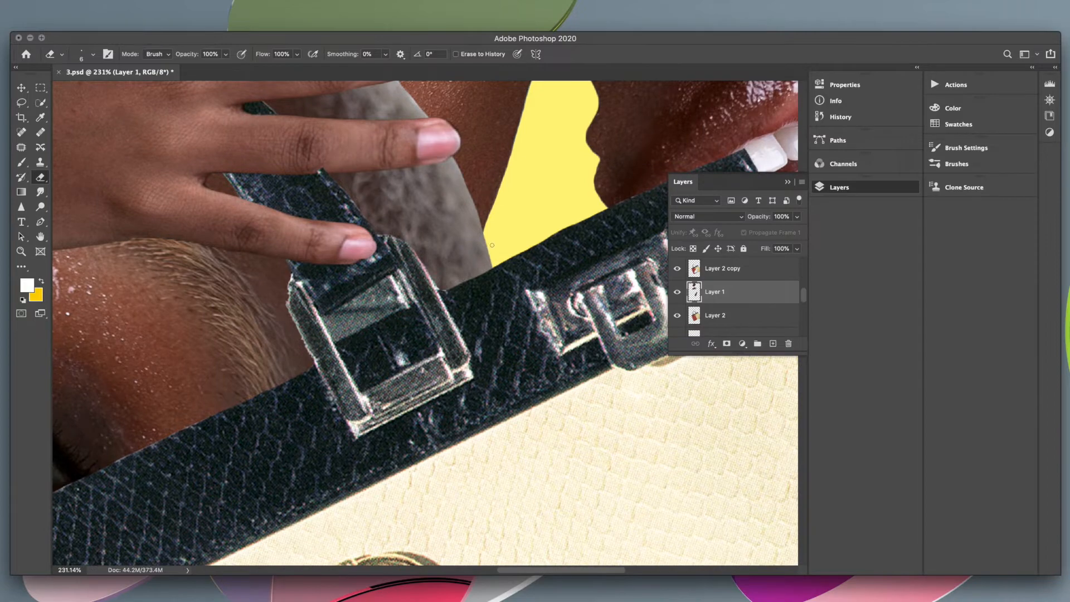
scroll(468, 287, "right", 5)
scroll(468, 287, "up", 7)
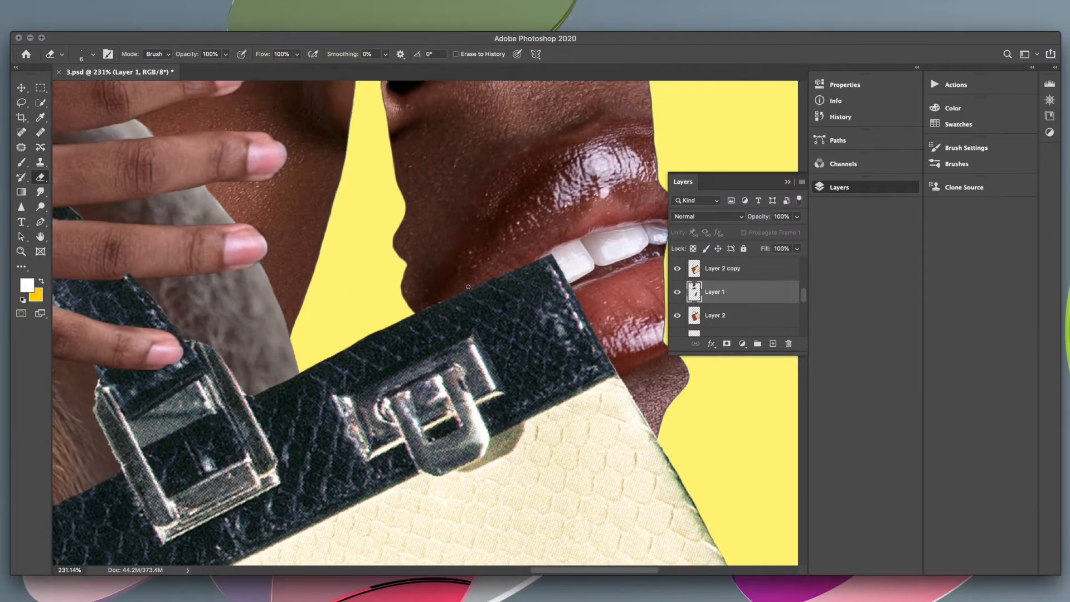
scroll(468, 287, "left", 8)
scroll(468, 286, "down", 3)
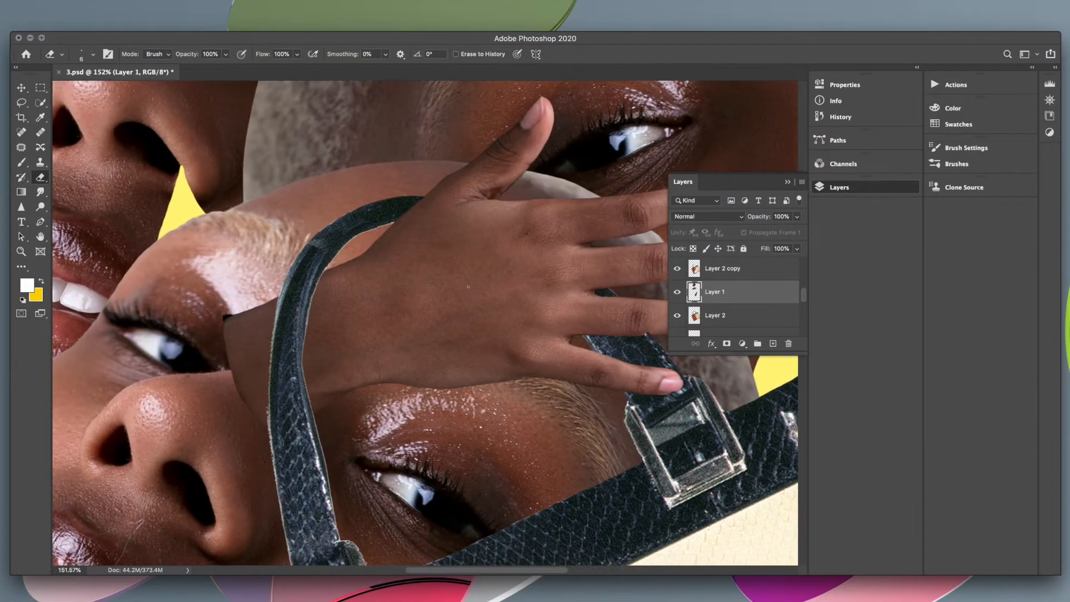
scroll(468, 286, "down", 10)
scroll(468, 286, "right", 4)
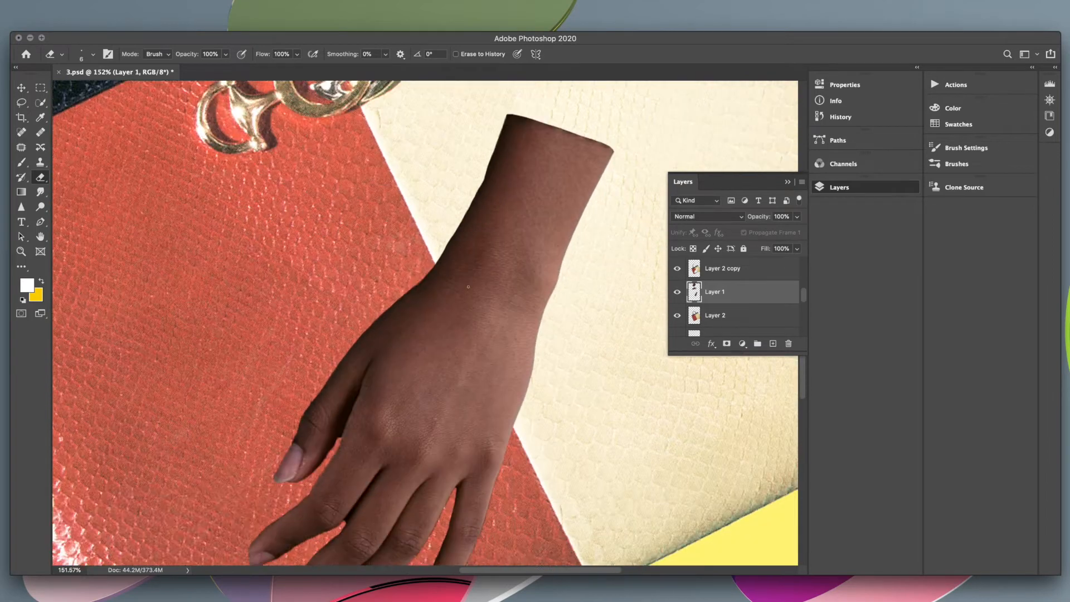
Enlarge the eraser to 108 px and erase leftover marks on Layer 1 around the lower portraits and the handbag's surroundings.
scroll(468, 286, "down", 15)
scroll(468, 286, "up", 5)
left_click(93, 54)
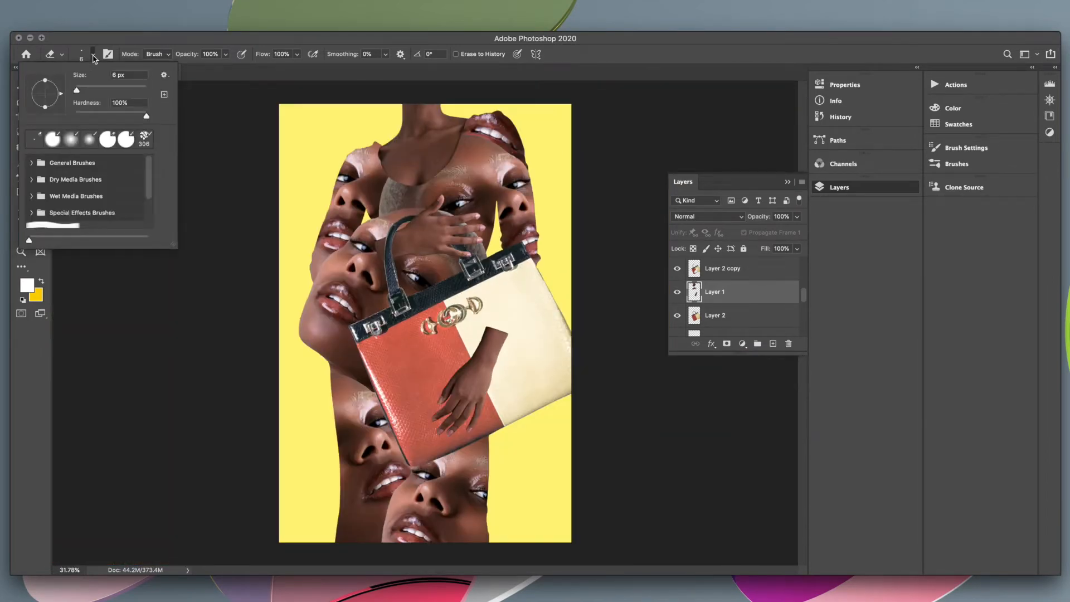
mouse_move(77, 96)
left_mouse_down()
mouse_move(127, 98)
mouse_move(116, 98)
left_mouse_up()
key("Return")
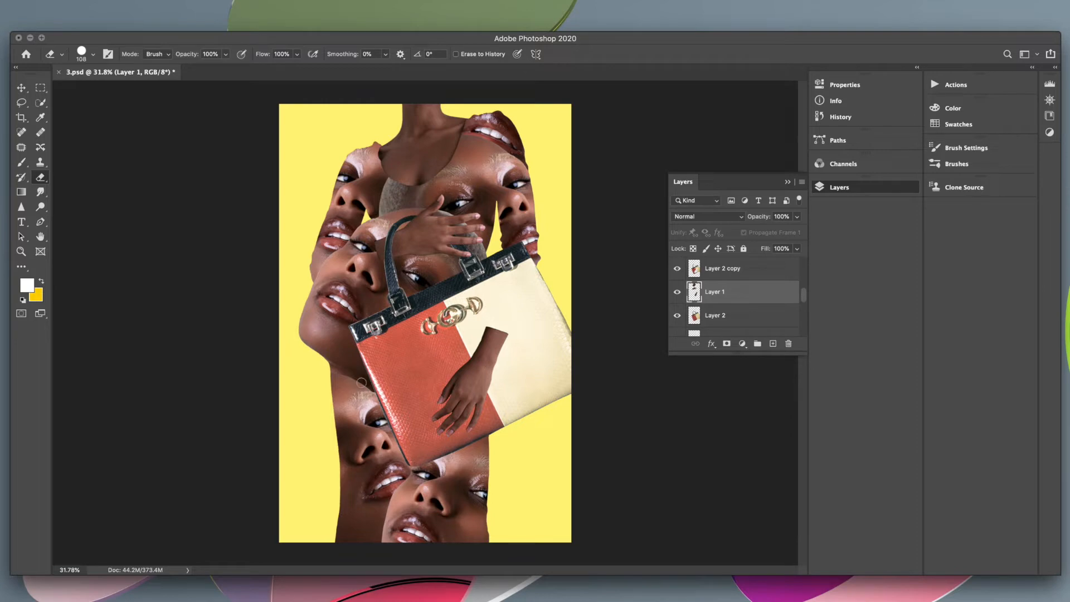
scroll(414, 435, "up", 5)
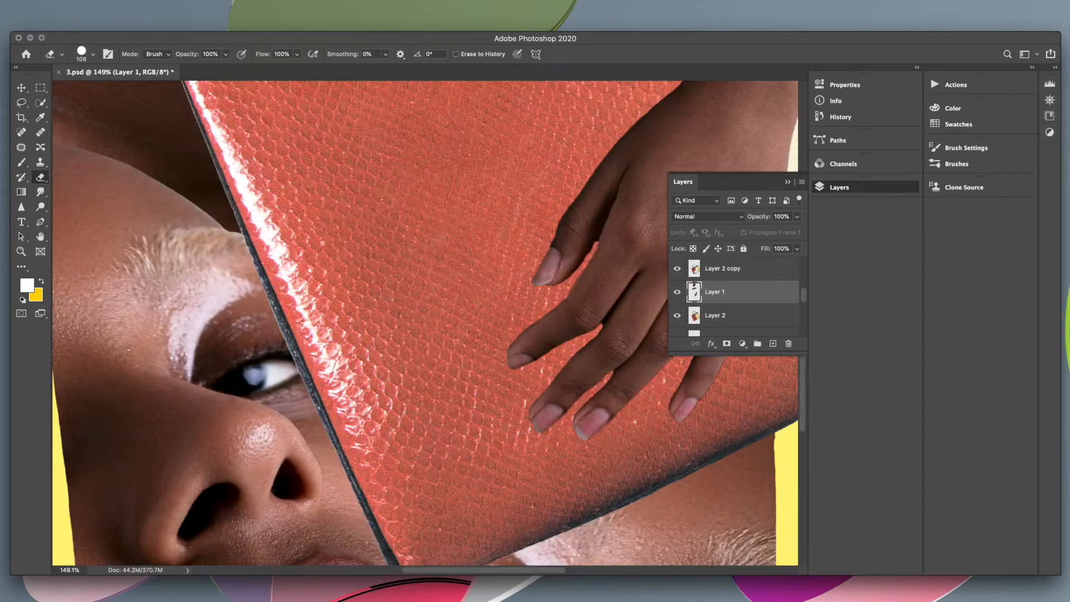
scroll(422, 466, "down", 5)
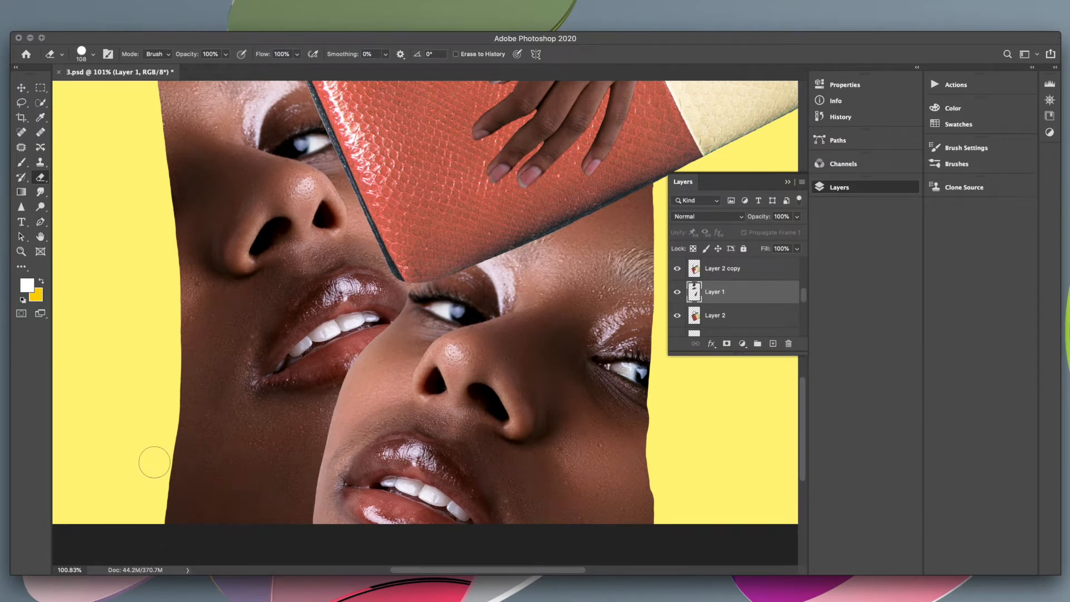
scroll(170, 229, "up", 4)
scroll(179, 239, "up", 10)
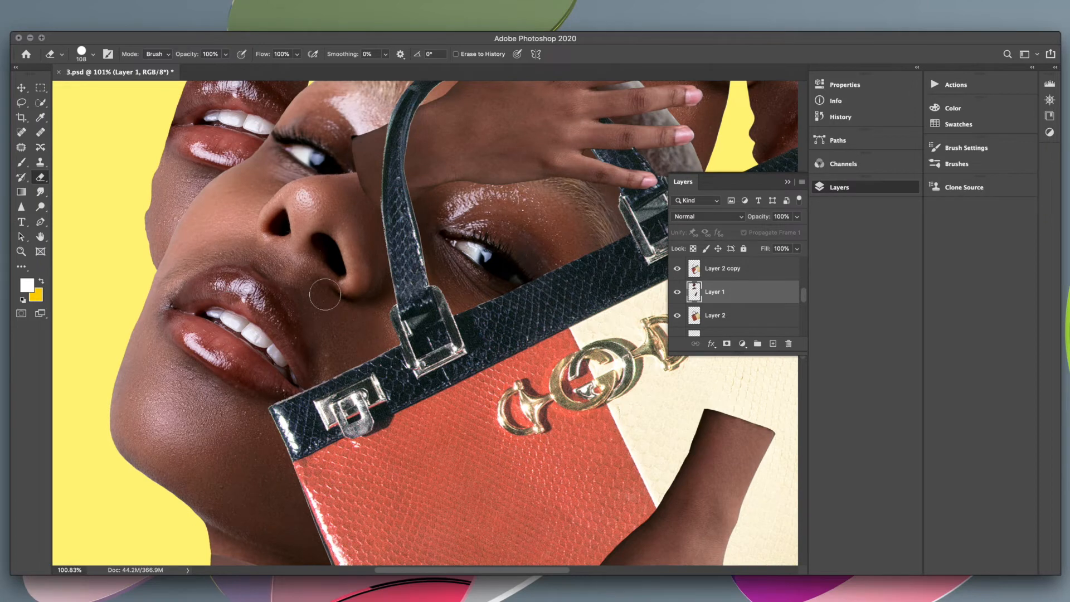
scroll(323, 299, "up", 4)
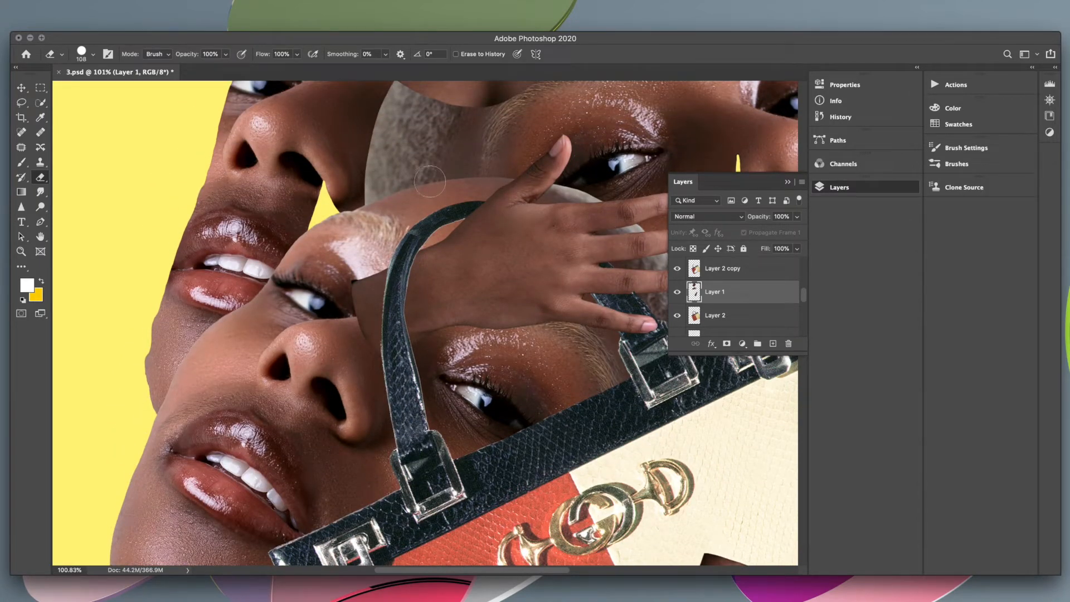
Try to erase along the shoulder edge beside the topmost lips on Layer 1, and undo that erasure.
scroll(150, 435, "down", 10)
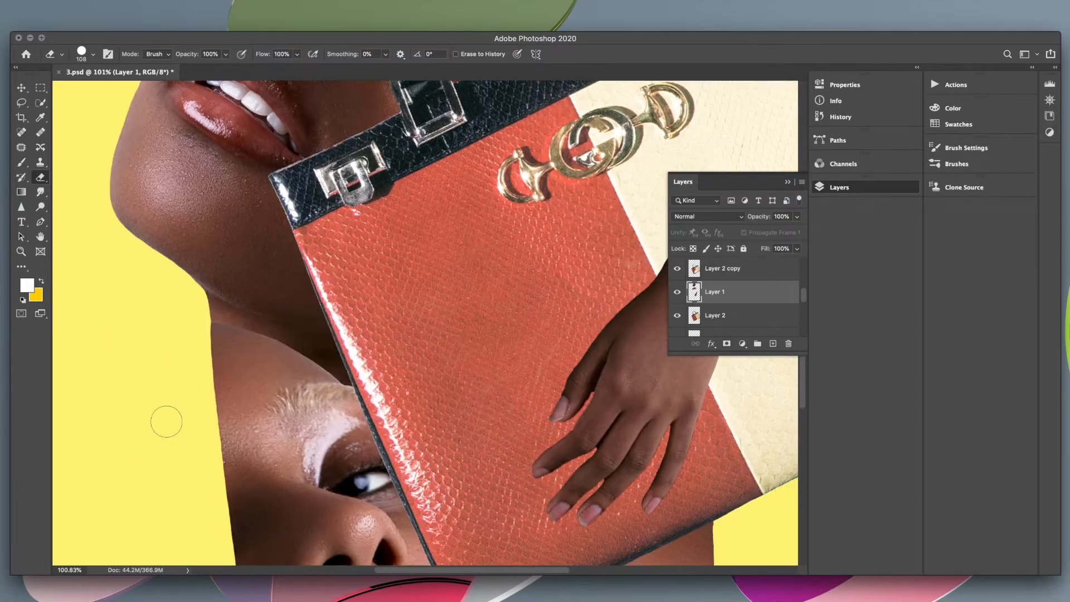
scroll(236, 475, "down", 10)
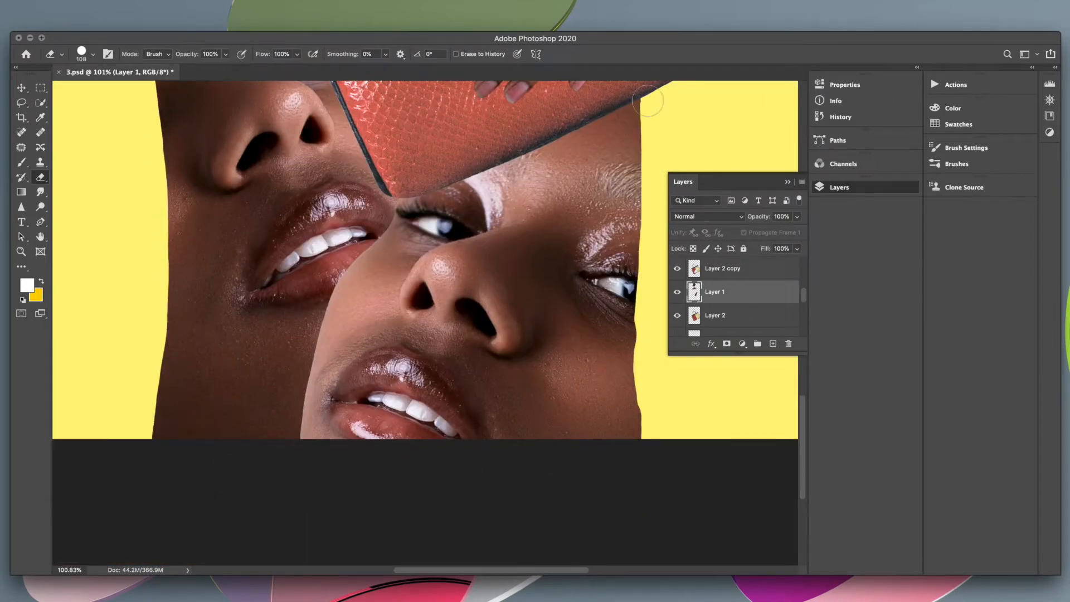
scroll(298, 401, "up", 5)
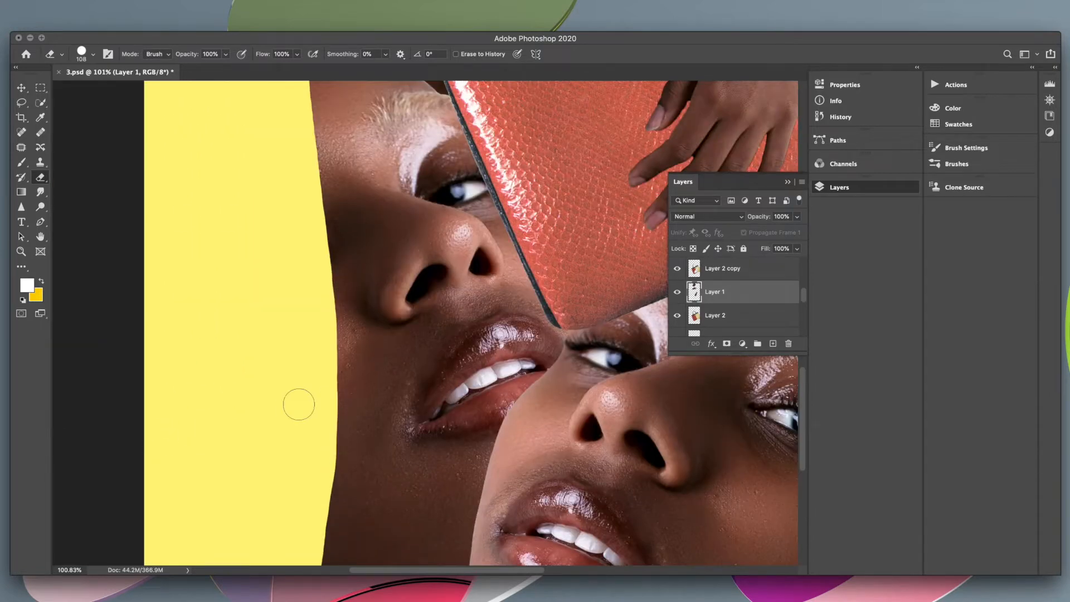
scroll(358, 215, "down", 5)
scroll(410, 323, "up", 5)
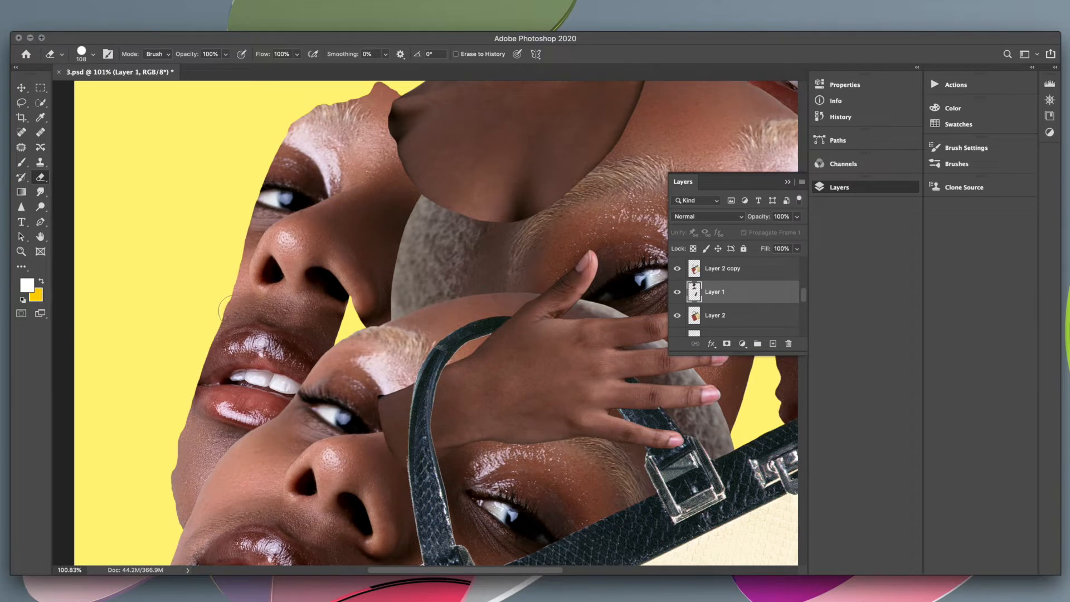
scroll(381, 304, "up", 5)
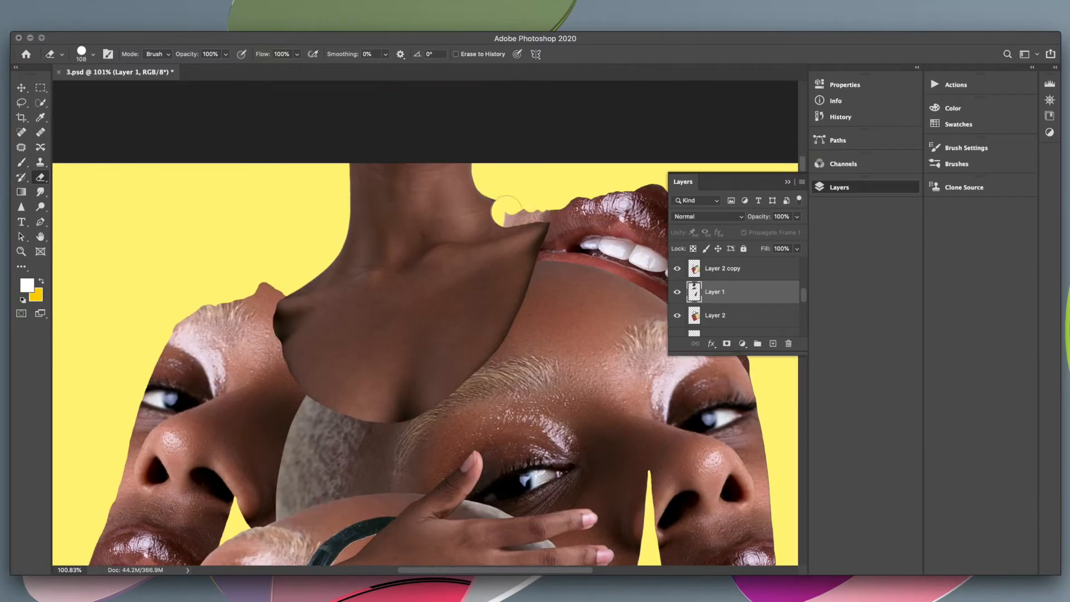
key("super+z")
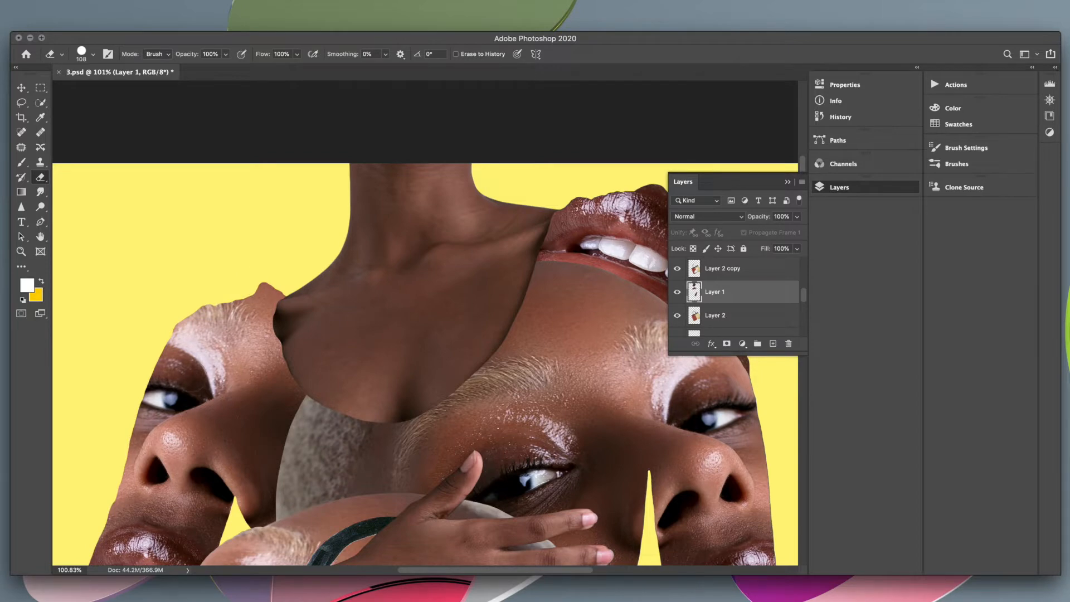
Examine the outlines of the chest, the upper portraits and the cream side of the handbag for stray marks.
scroll(209, 340, "down", 4)
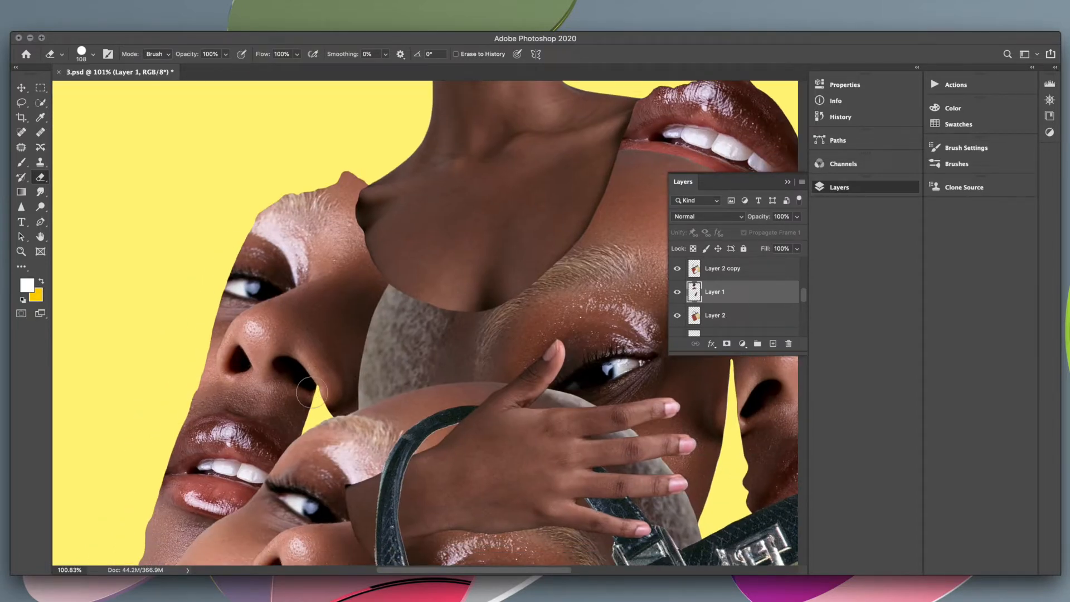
scroll(357, 340, "right", 5)
scroll(357, 340, "down", 3)
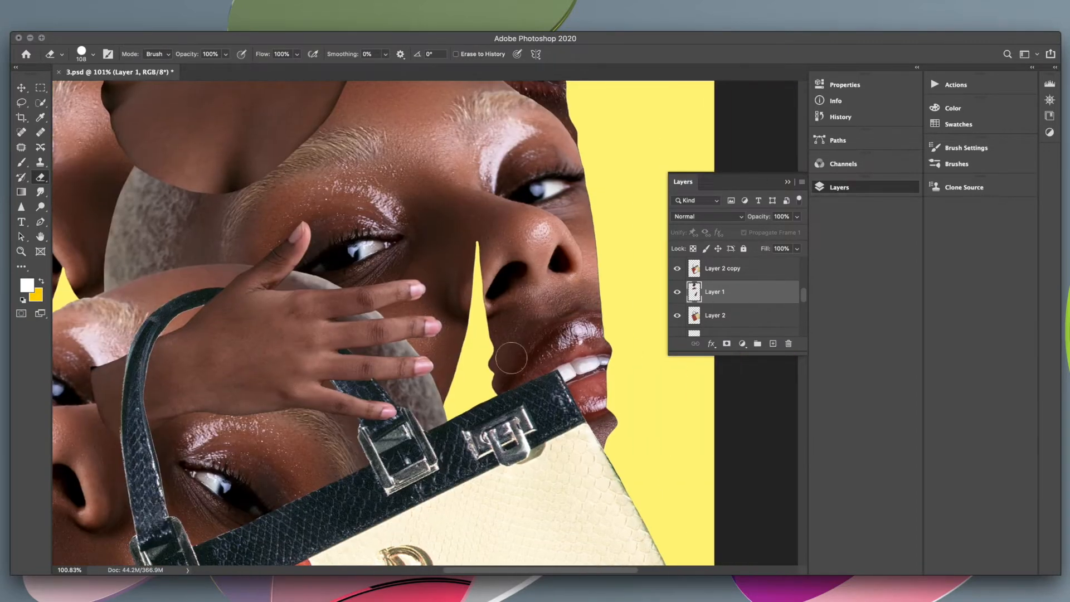
scroll(557, 262, "up", 5)
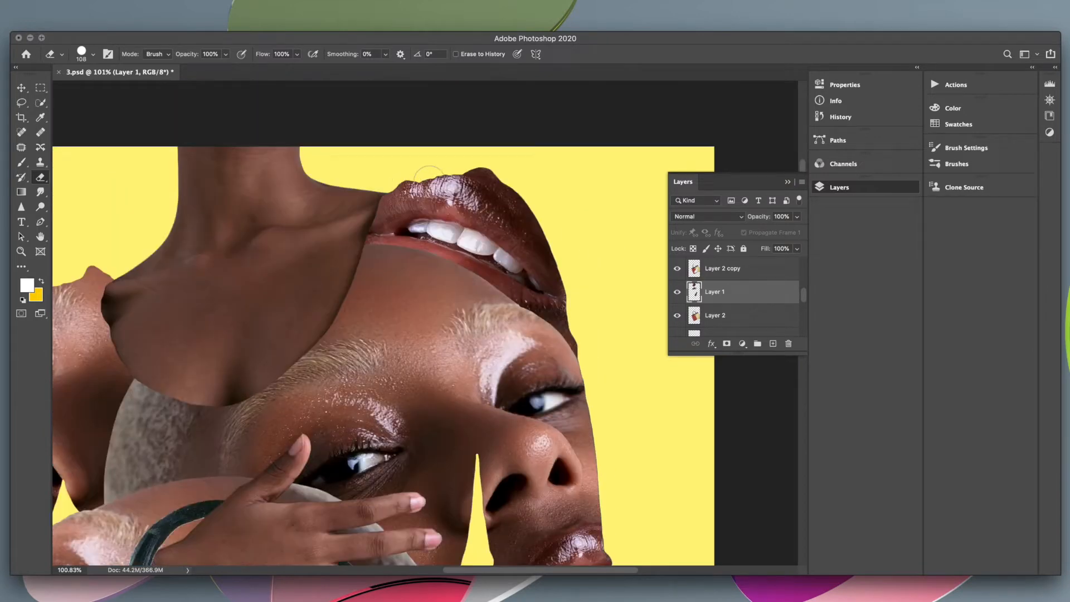
scroll(593, 394, "left", 4)
scroll(593, 393, "down", 1)
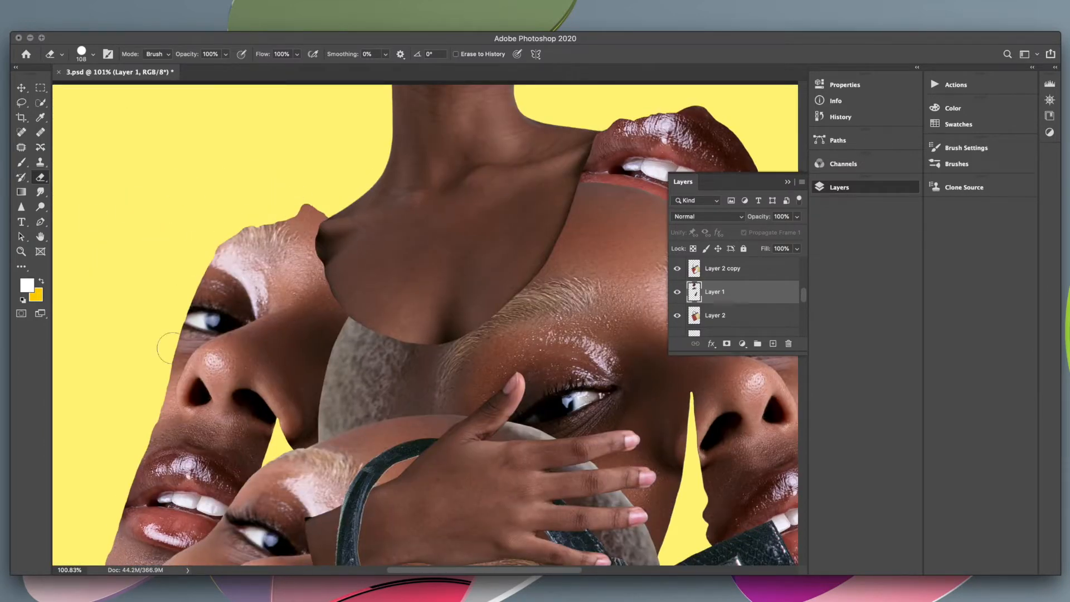
scroll(218, 309, "right", 8)
scroll(217, 309, "down", 3)
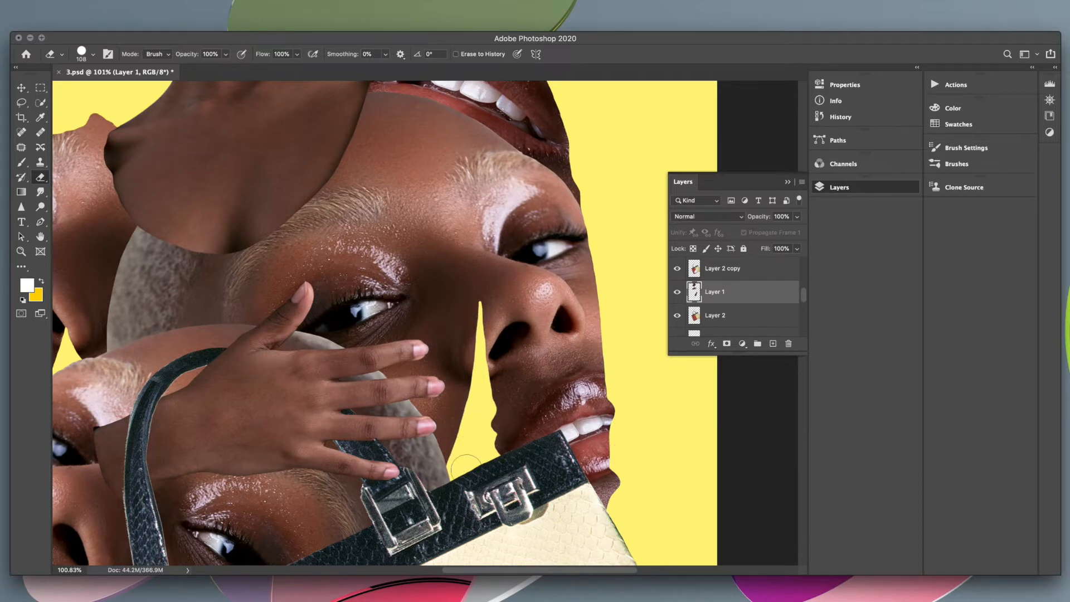
scroll(607, 349, "down", 10)
scroll(607, 350, "right", 2)
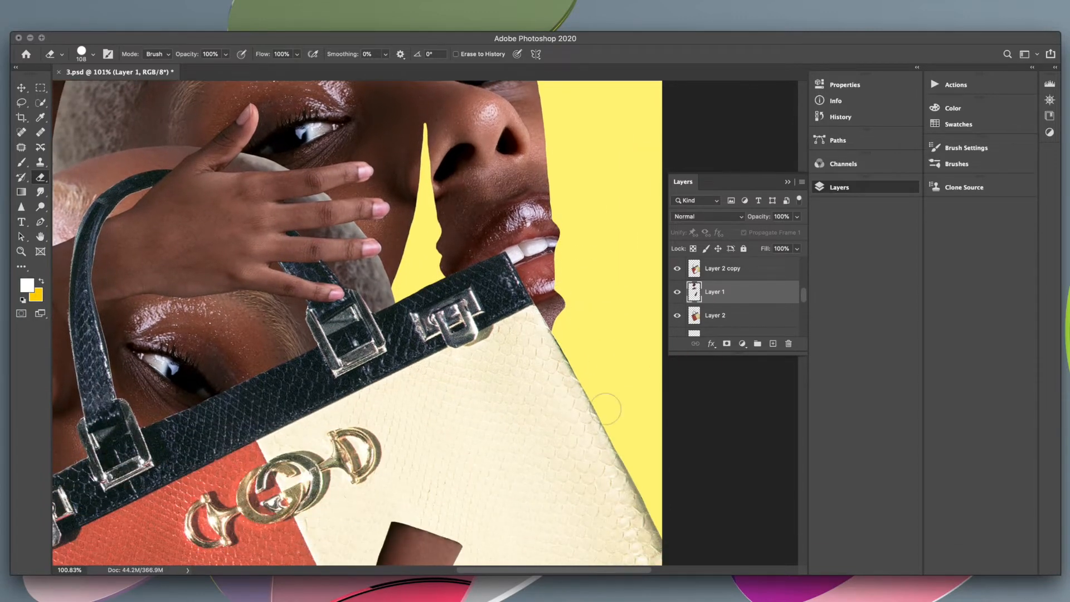
scroll(658, 447, "down", 5)
scroll(640, 433, "left", 3)
scroll(640, 432, "up", 15)
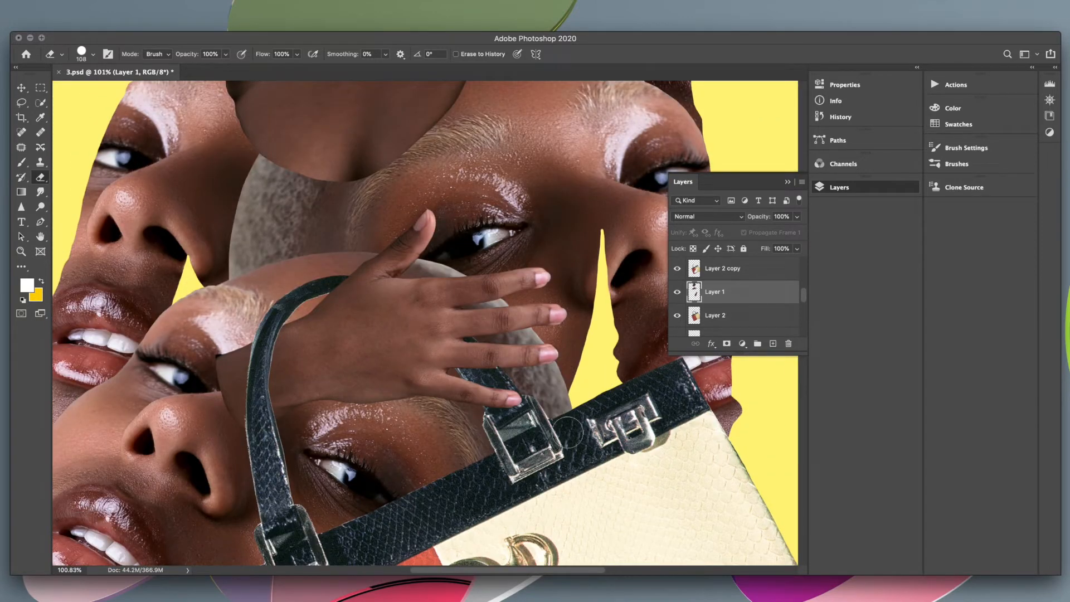
Examine the raised hand, the left portraits and the red side of the handbag, and review the whole collage.
scroll(568, 432, "down", 3)
scroll(568, 432, "down", 3)
scroll(568, 432, "left", 2)
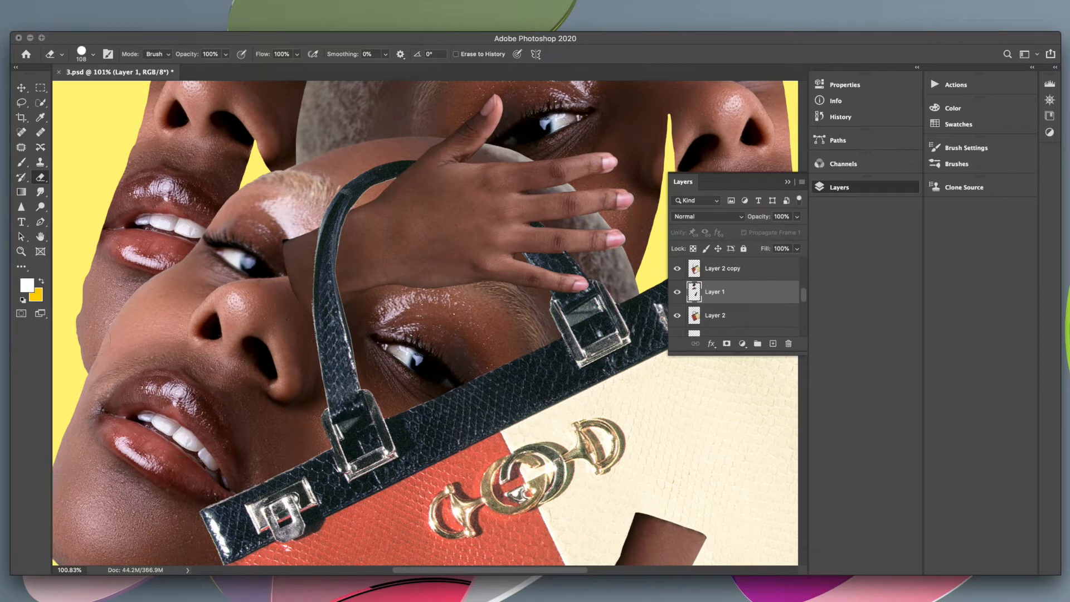
scroll(102, 359, "down", 8)
scroll(102, 359, "left", 6)
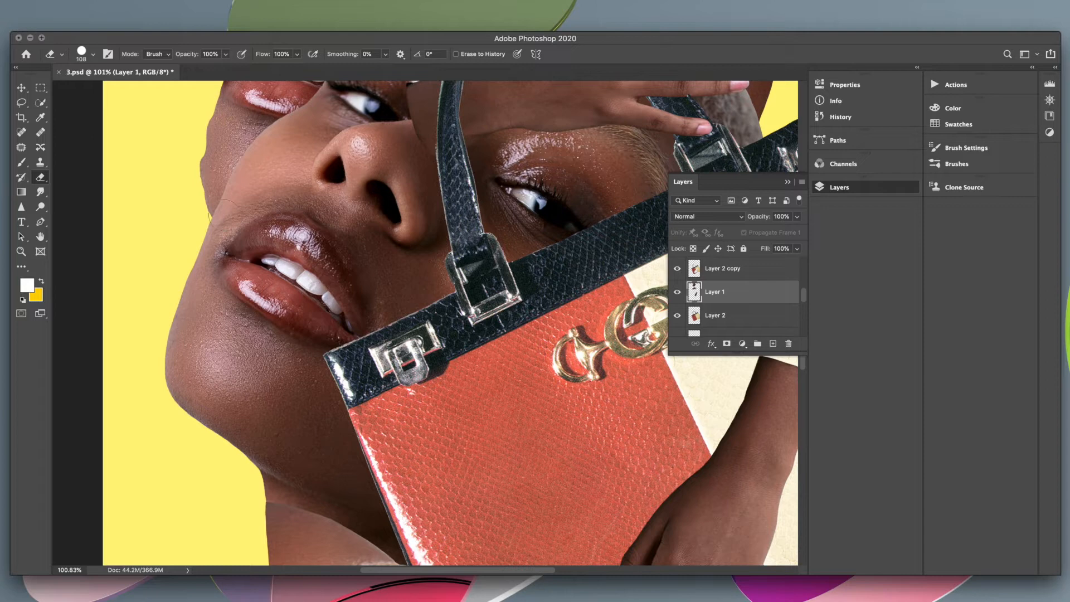
scroll(223, 219, "up", 9)
scroll(223, 219, "right", 1)
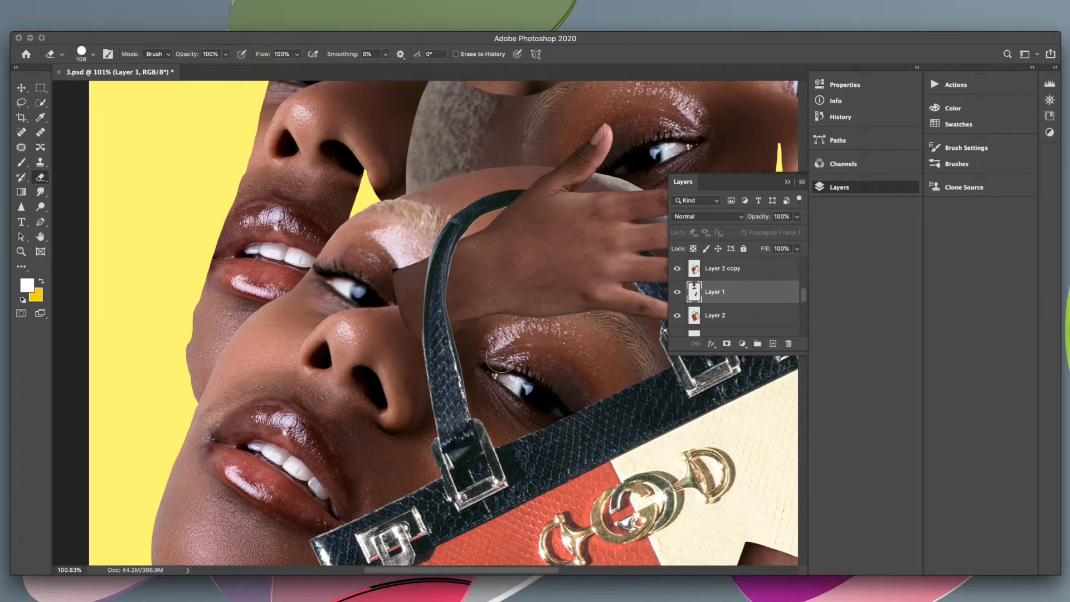
scroll(606, 351, "up", 8)
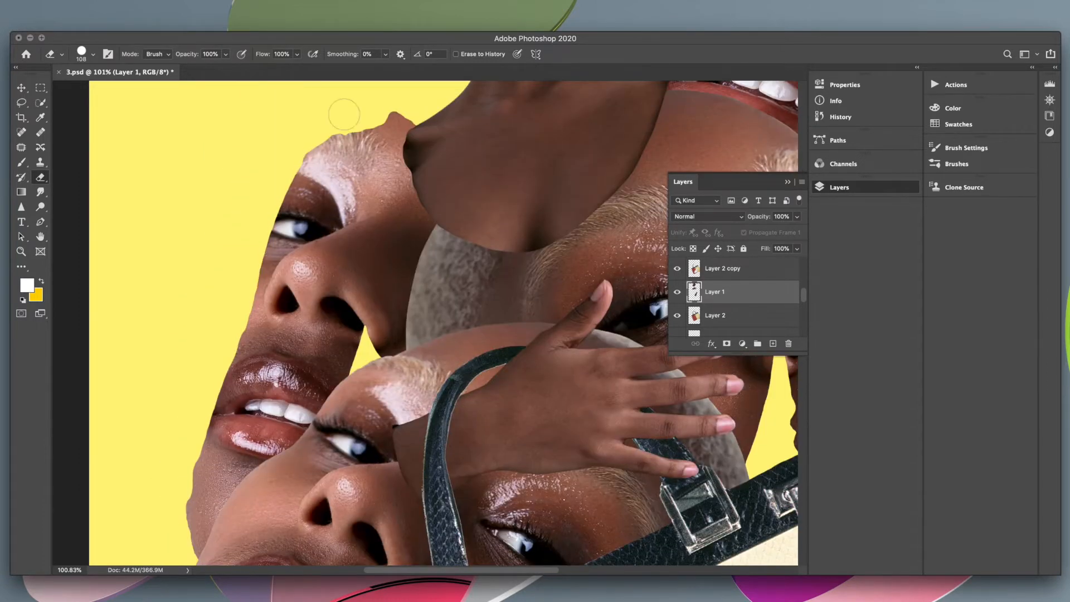
scroll(384, 159, "down", 11)
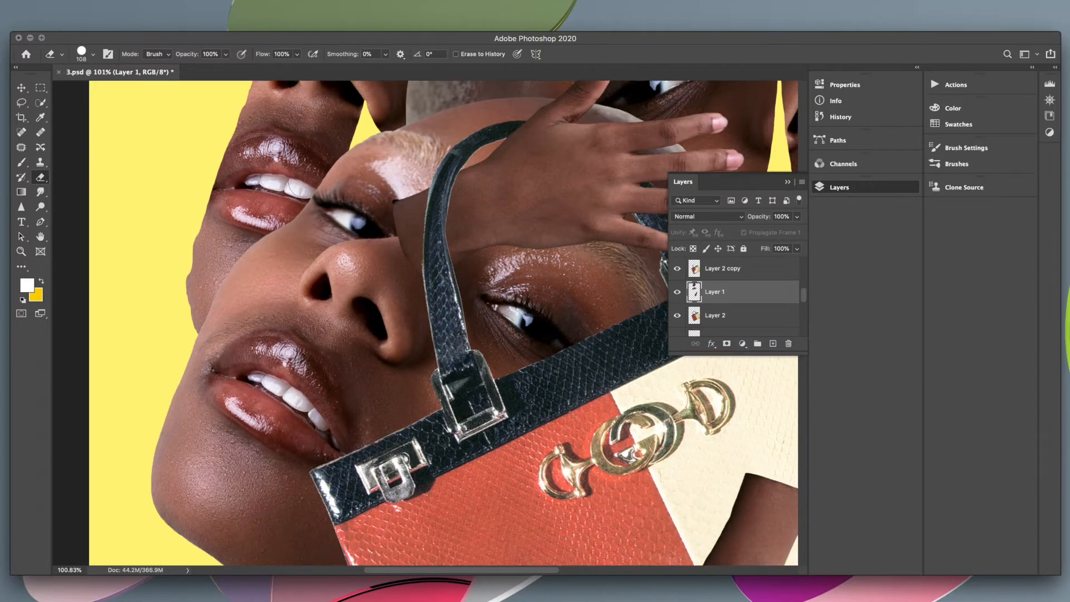
scroll(167, 401, "down", 6)
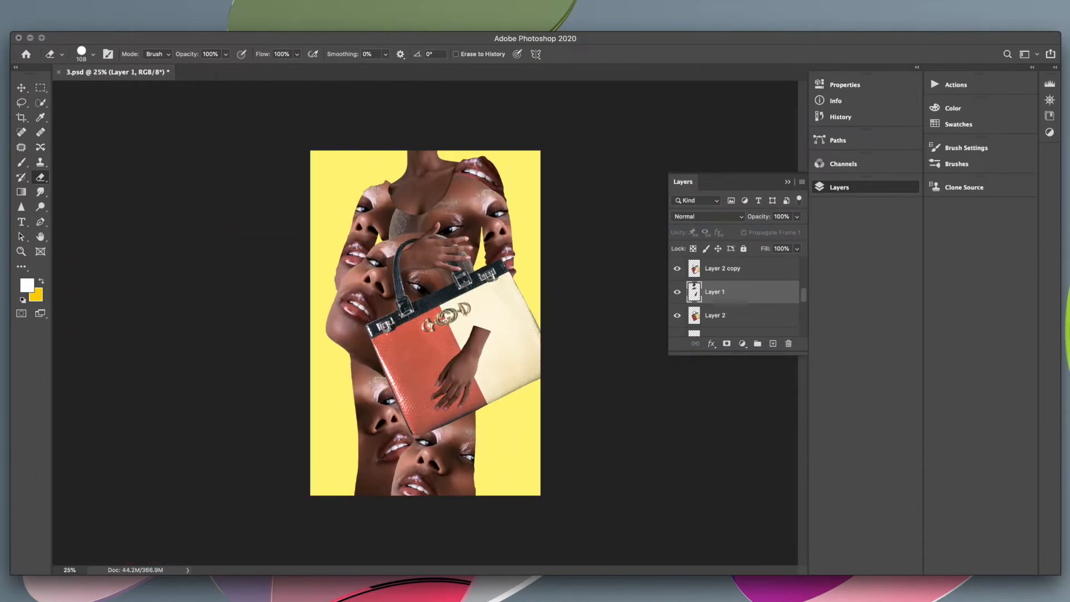
scroll(493, 279, "up", 10)
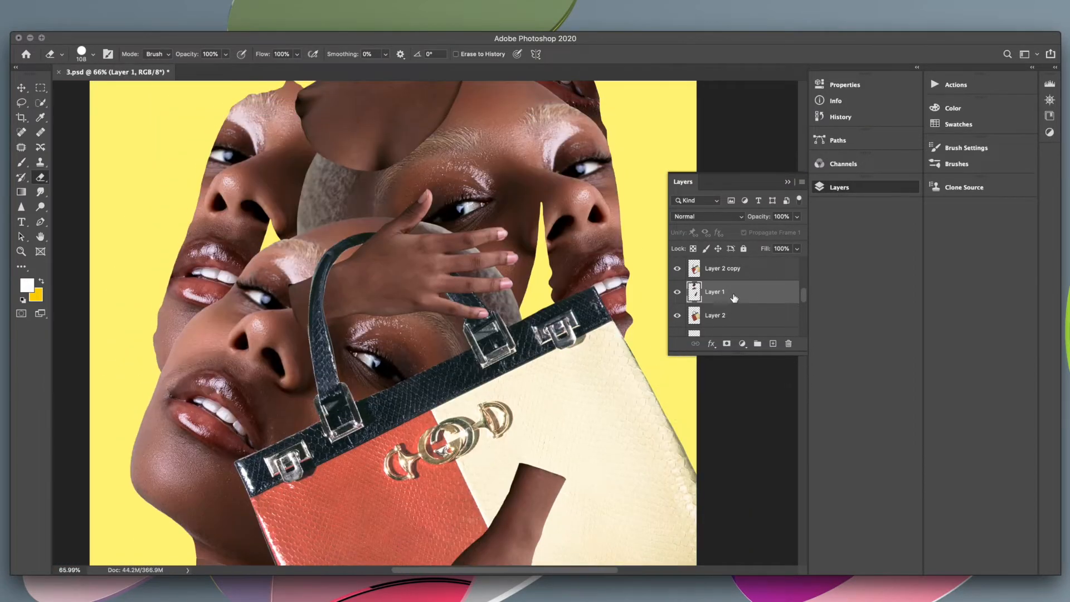
On Layer 2 copy, clean the handle's inner edge below the raised hand's wrist with a 9 px eraser.
left_click(724, 270)
scroll(327, 329, "up", 5)
left_click(92, 54)
left_click_drag(112, 90, 78, 90)
key("Return")
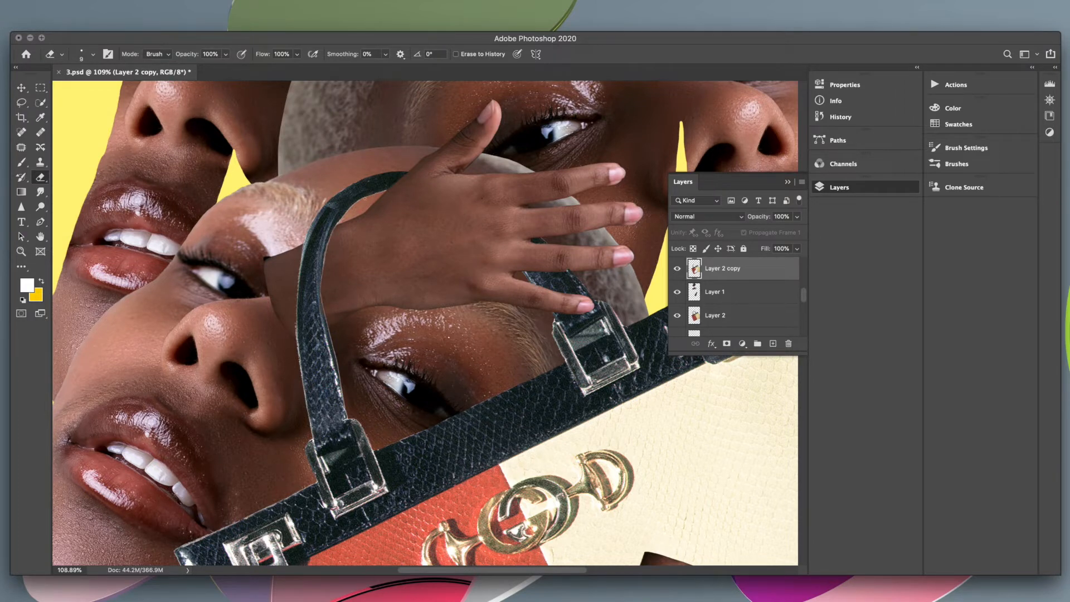
scroll(397, 241, "up", 5)
scroll(397, 241, "down", 3)
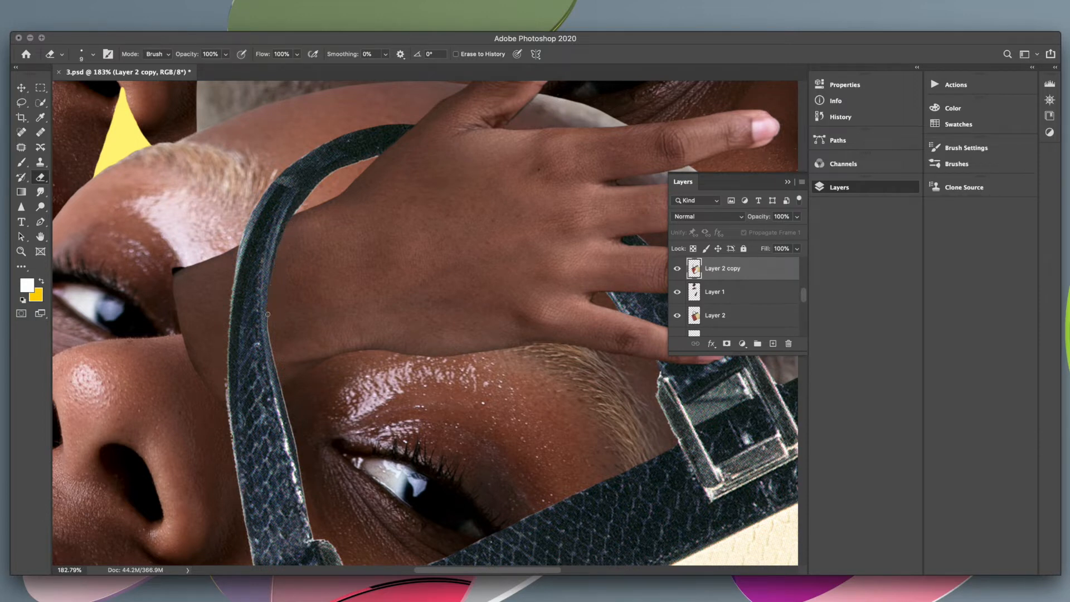
left_click_drag(273, 352, 301, 472)
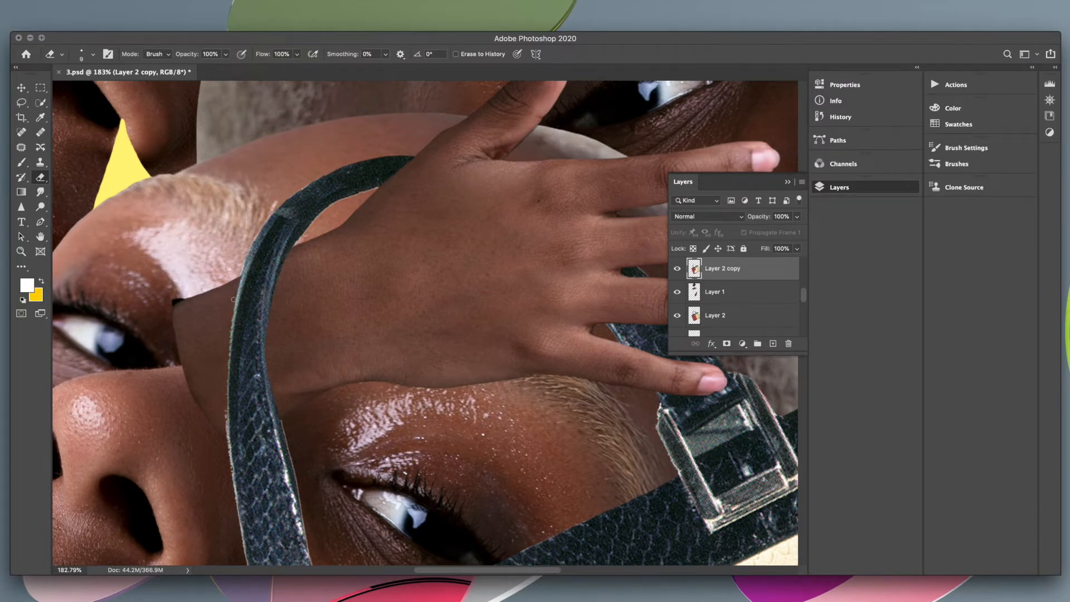
Erase the fringe along the handle's outer edge where it crosses the wrist, and undo the last erasure.
scroll(242, 310, "right", 2)
left_click_drag(214, 426, 233, 251)
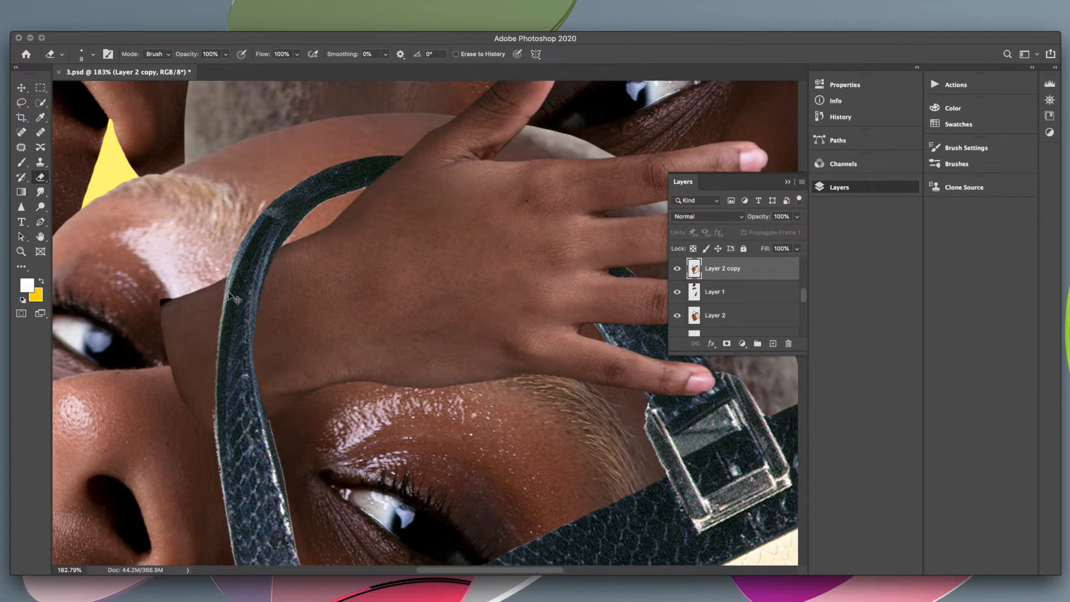
mouse_move(214, 396)
left_mouse_down()
mouse_move(207, 432)
mouse_move(213, 440)
mouse_move(212, 404)
mouse_move(219, 469)
left_mouse_up()
left_click_drag(224, 278, 215, 429)
key("super+z")
Inspect the handle edges, the buckle and the gaps between the raised hand's fingers for remaining fringe.
scroll(617, 278, "down", 5)
scroll(617, 278, "right", 4)
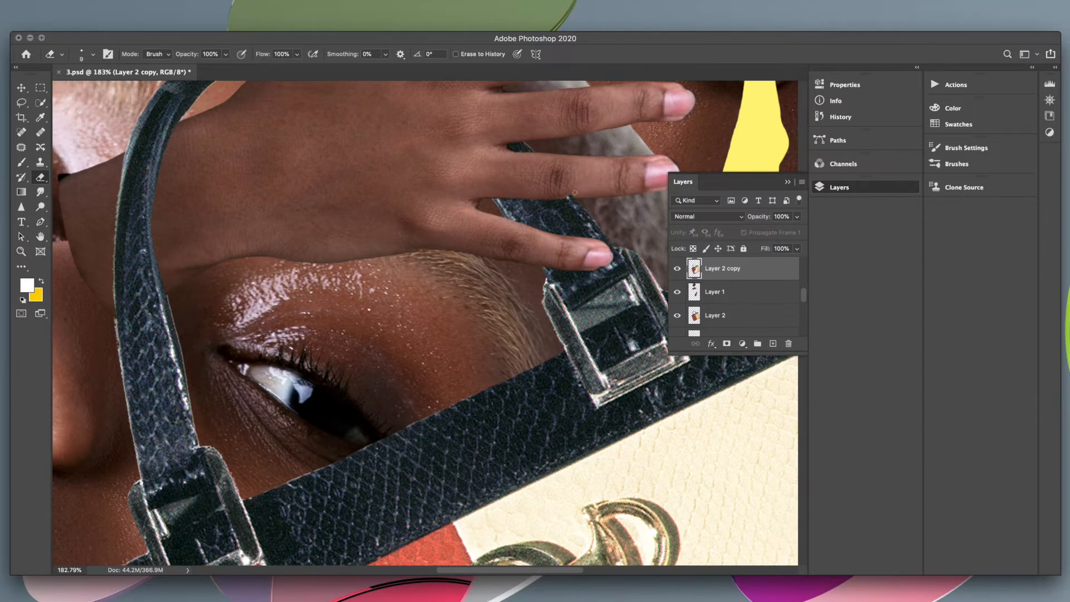
scroll(574, 194, "up", 3)
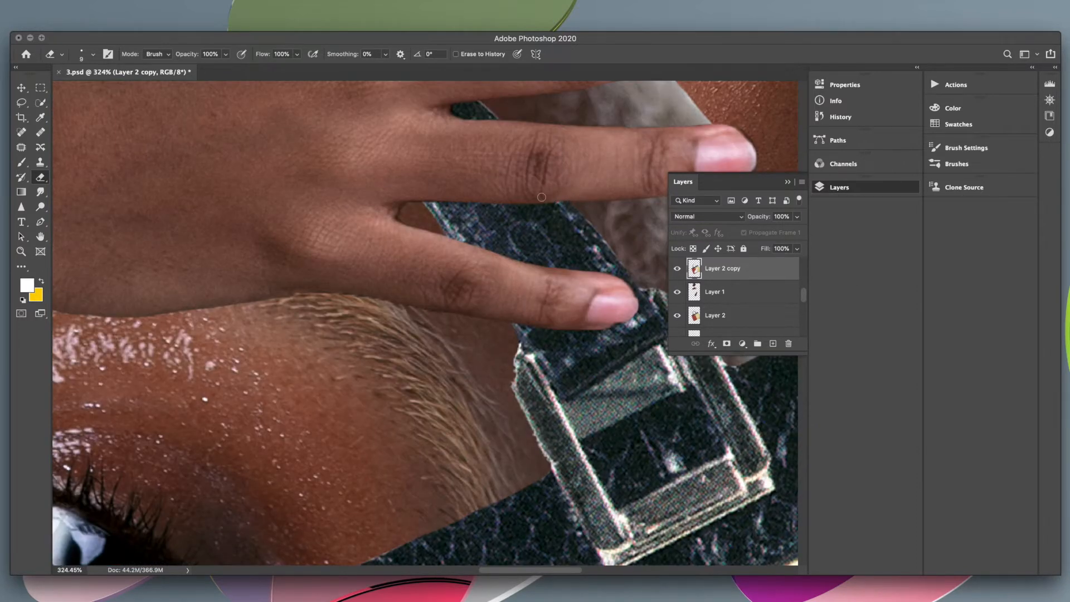
scroll(605, 216, "down", 3)
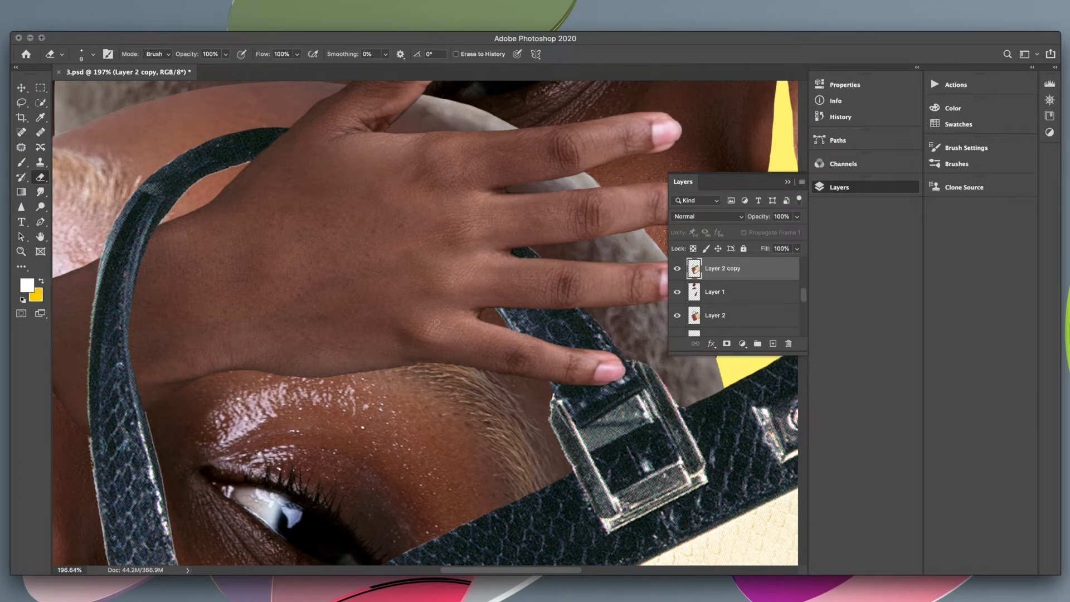
scroll(437, 322, "left", 5)
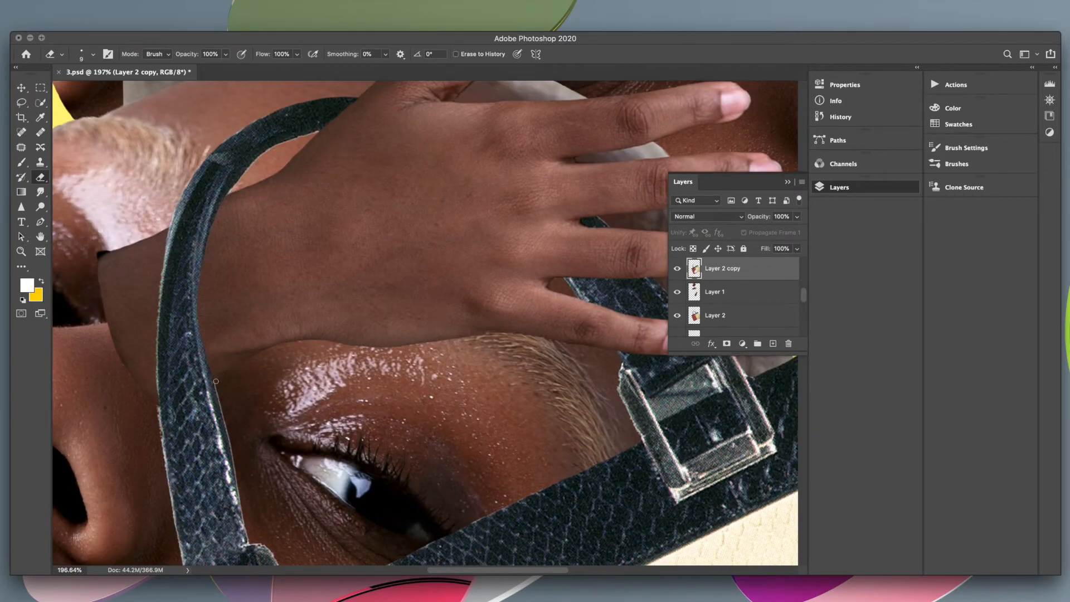
scroll(425, 323, "up", 3)
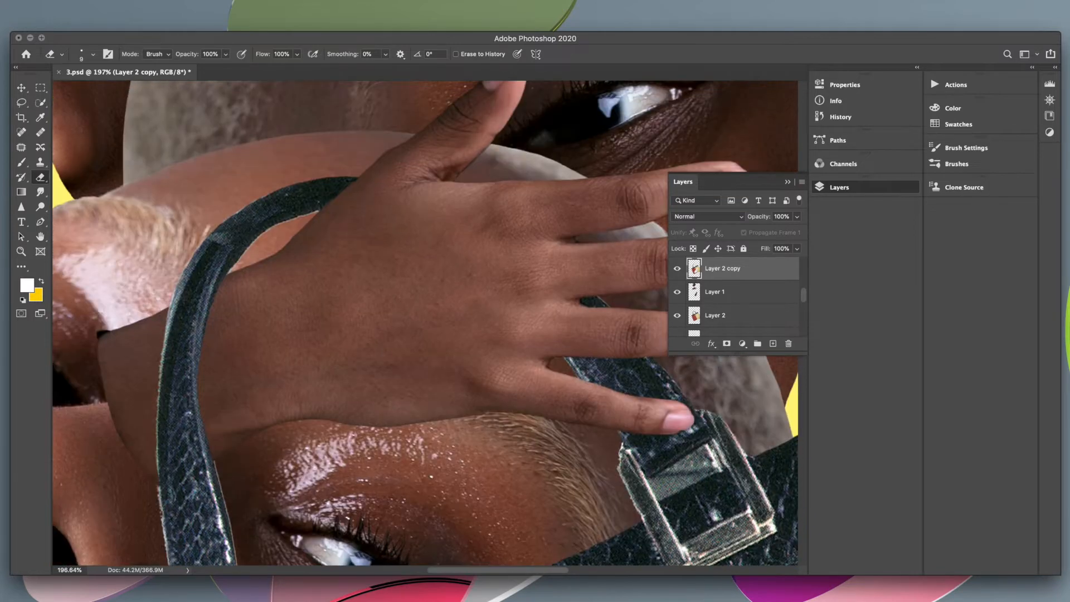
On Layer 2, erase the fringe along both edges of the handle's front strand, from the raised wrist down to the buckle.
scroll(338, 368, "down", 8)
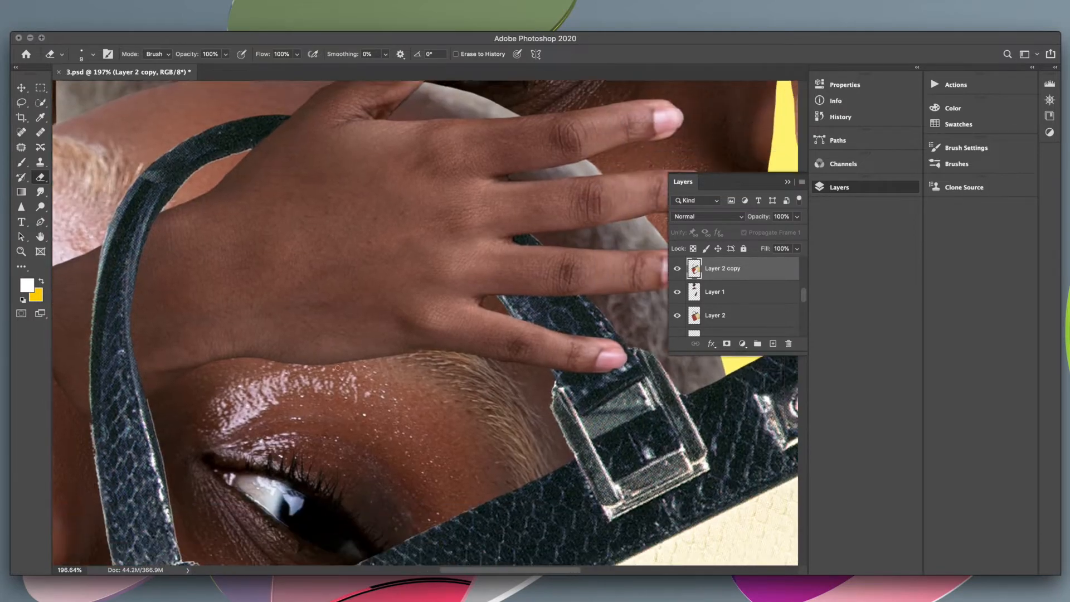
scroll(502, 334, "left", 6)
left_click(724, 315)
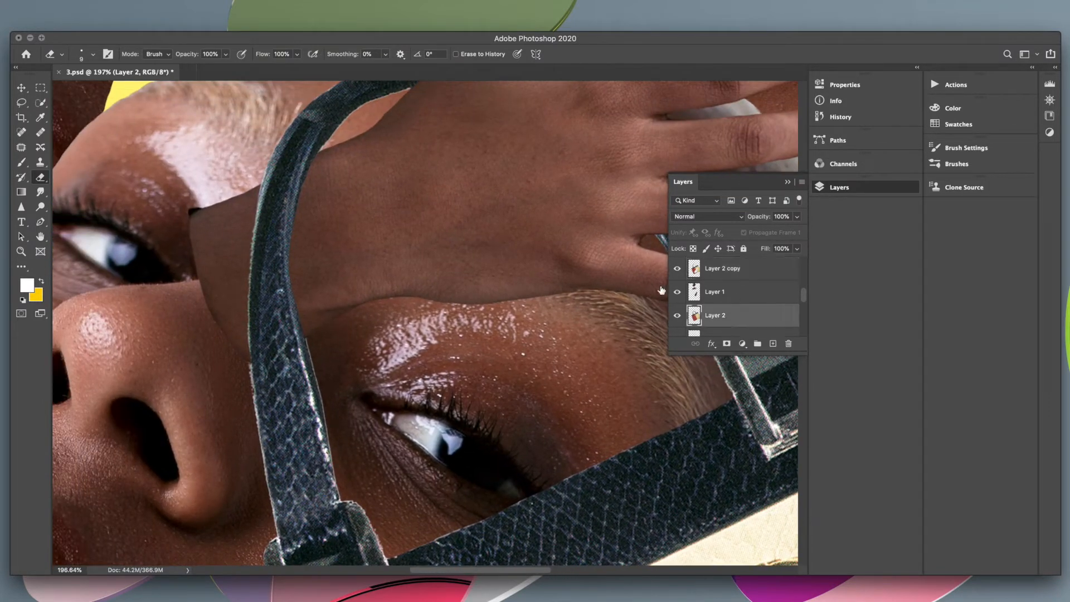
scroll(248, 297, "down", 3)
left_click_drag(247, 297, 252, 347)
key("super+z")
left_click_drag(248, 294, 268, 440)
left_click_drag(308, 273, 342, 434)
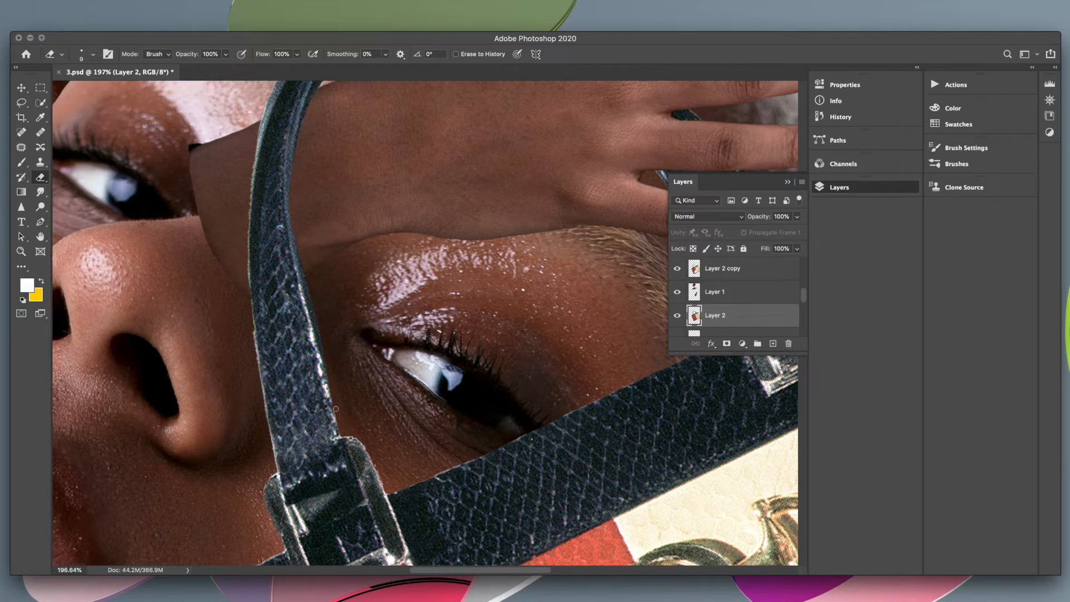
Compare the handle edge before and after the last erasure by undoing it and restoring it in the history.
key("super+z")
left_click(892, 119)
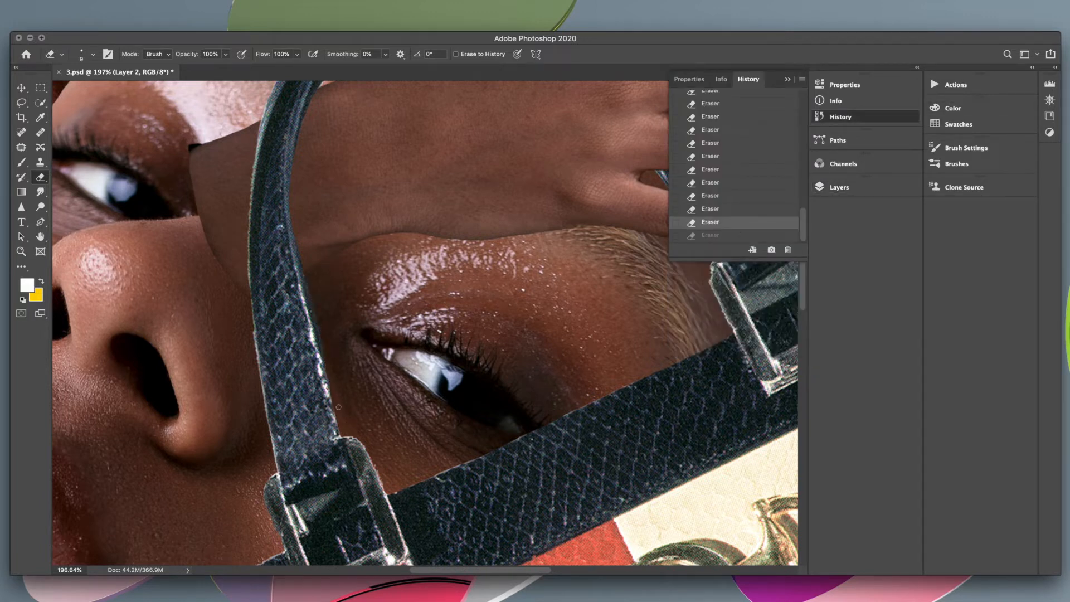
key("super+shift+z")
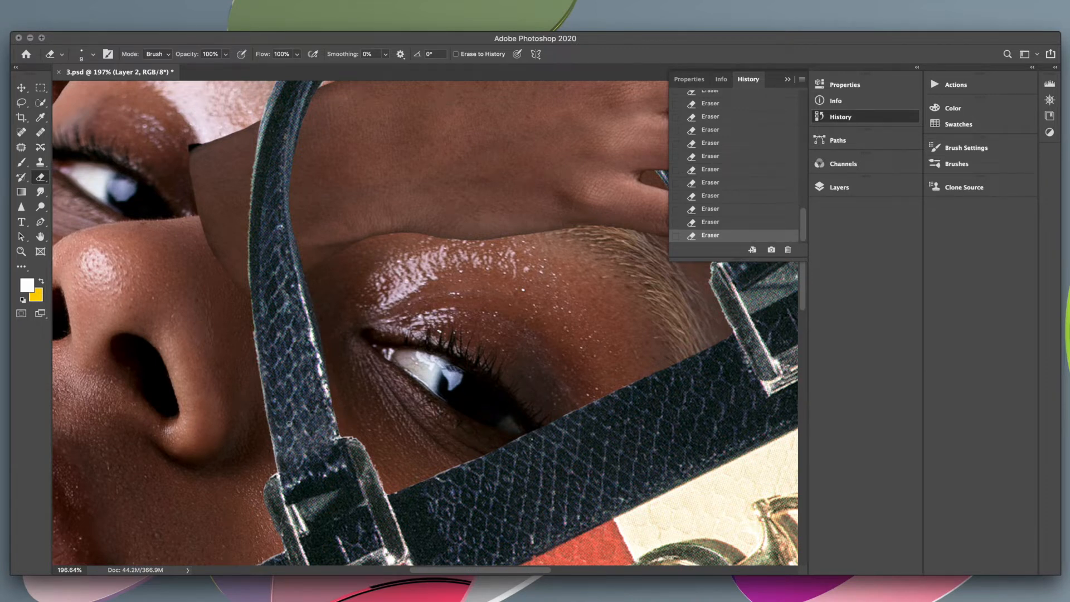
left_click(839, 187)
Try to erase the fringe along the handle's outer edge above the buckle on Layer 2 copy, and undo the erasures.
key("super+j")
mouse_move(276, 468)
left_mouse_down()
mouse_move(254, 333)
mouse_move(276, 469)
left_mouse_up()
key("super+z")
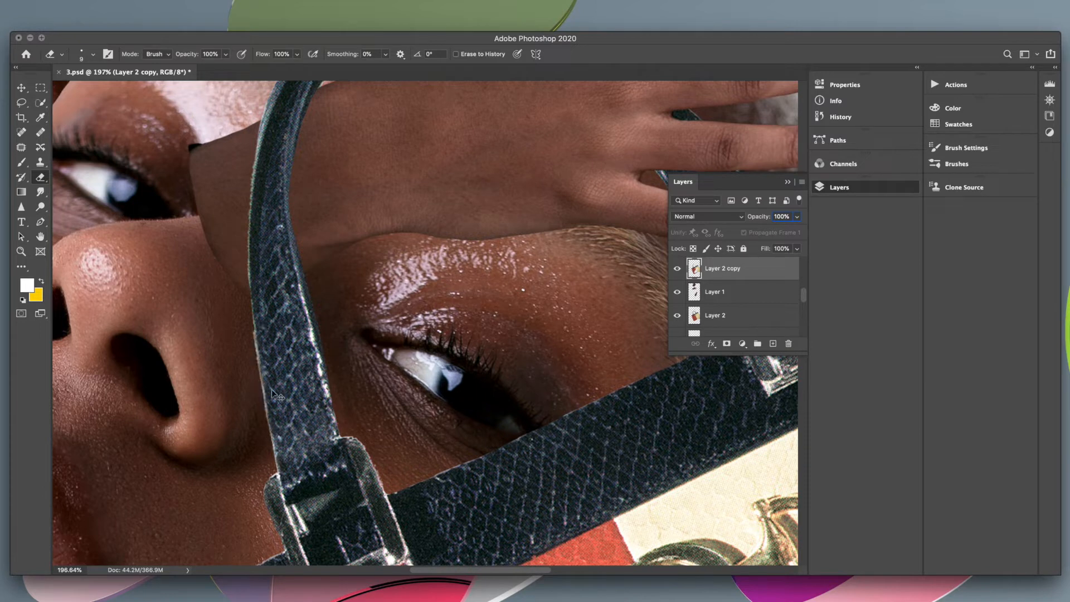
left_click_drag(251, 329, 270, 447)
key("super+z")
On Layer 2 copy, erase the fringe where the handle's inner edge meets the buckle and along the buckle's side down to the bag.
scroll(342, 317, "down", 5)
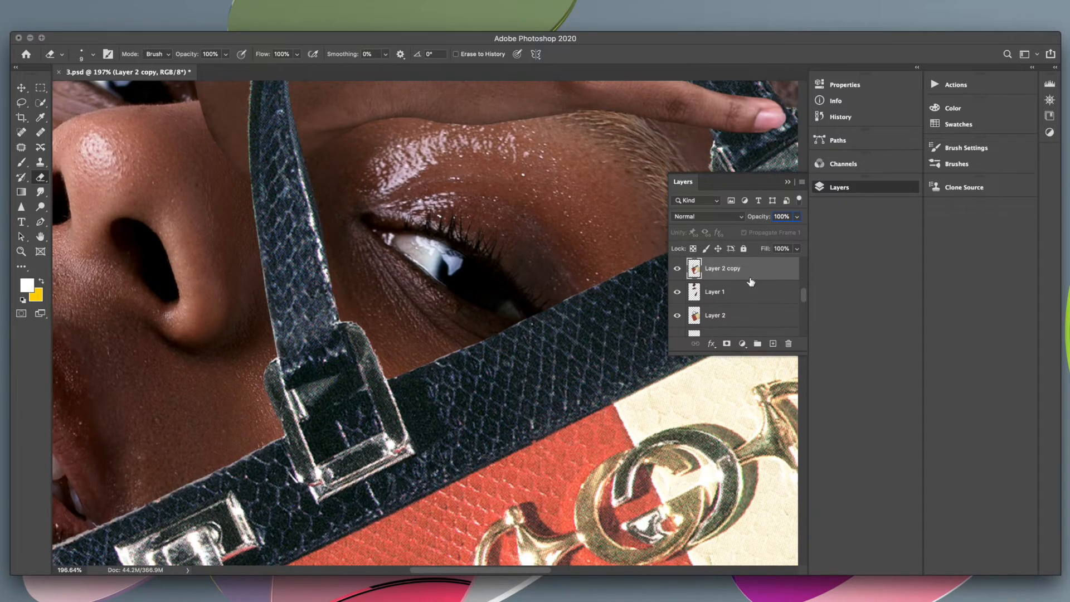
left_click(745, 316)
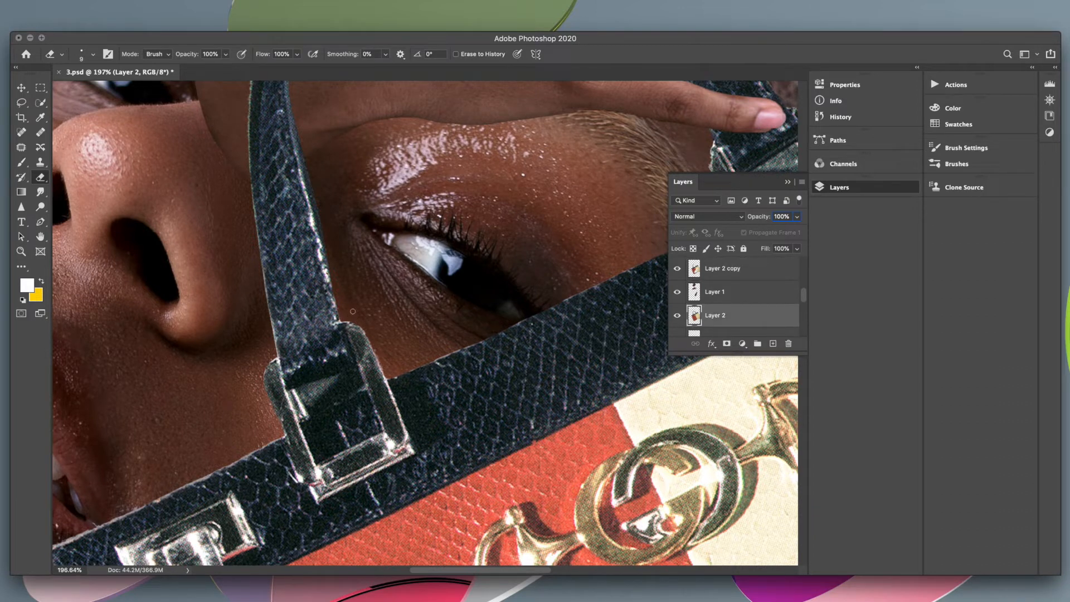
left_click(733, 270)
left_click_drag(343, 318, 385, 374)
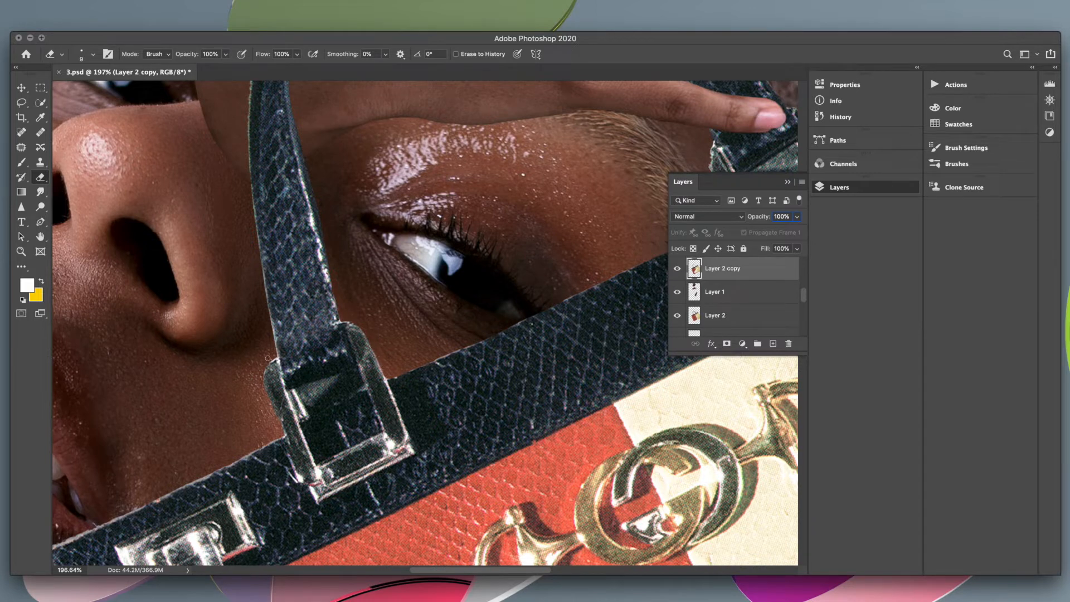
left_click(724, 315)
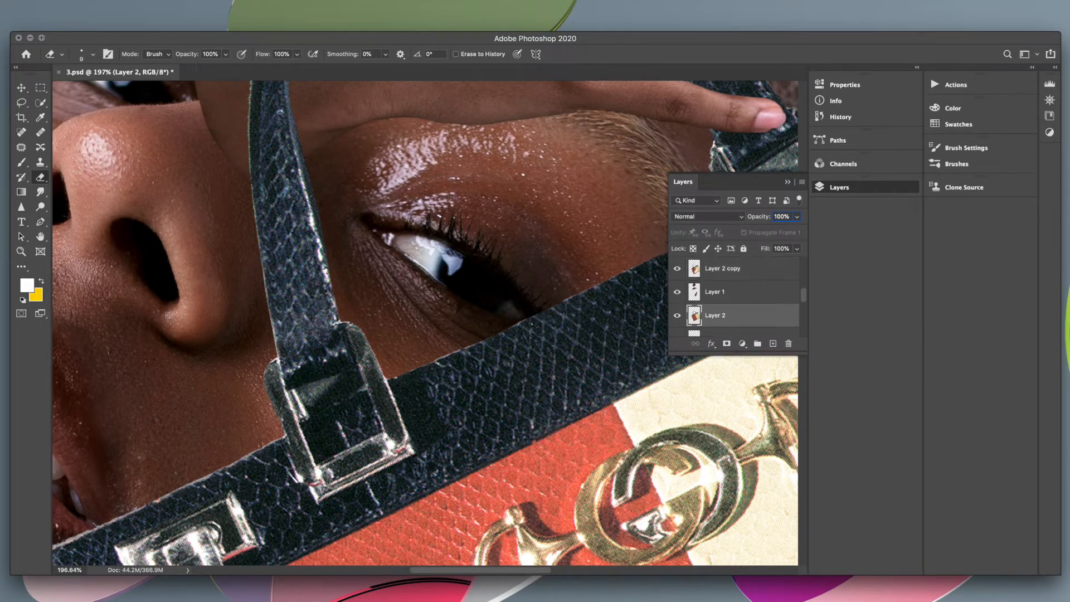
left_click(737, 276)
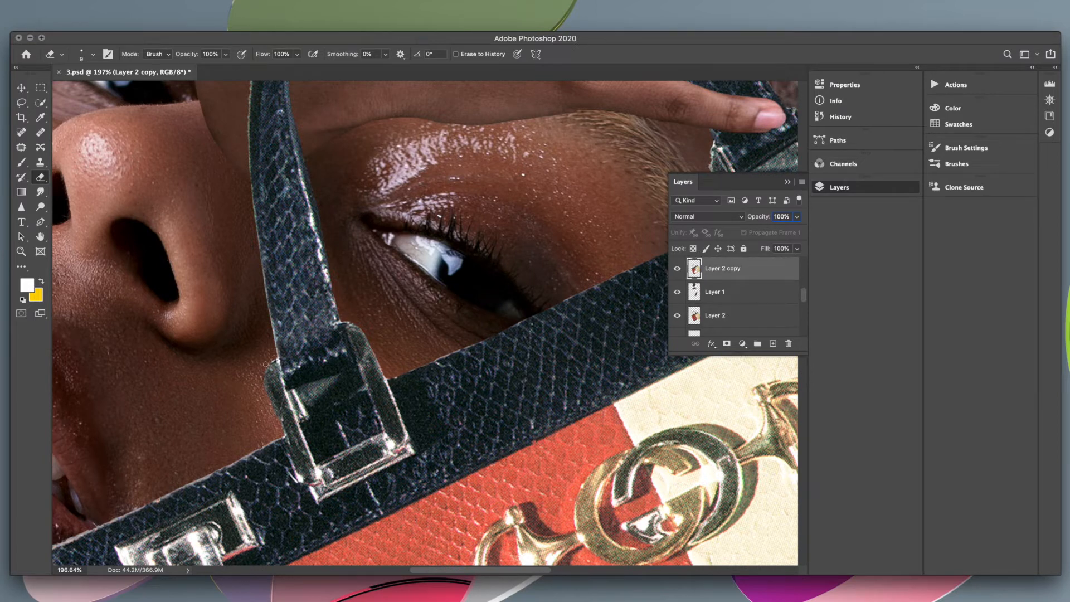
scroll(450, 355, "down", 5)
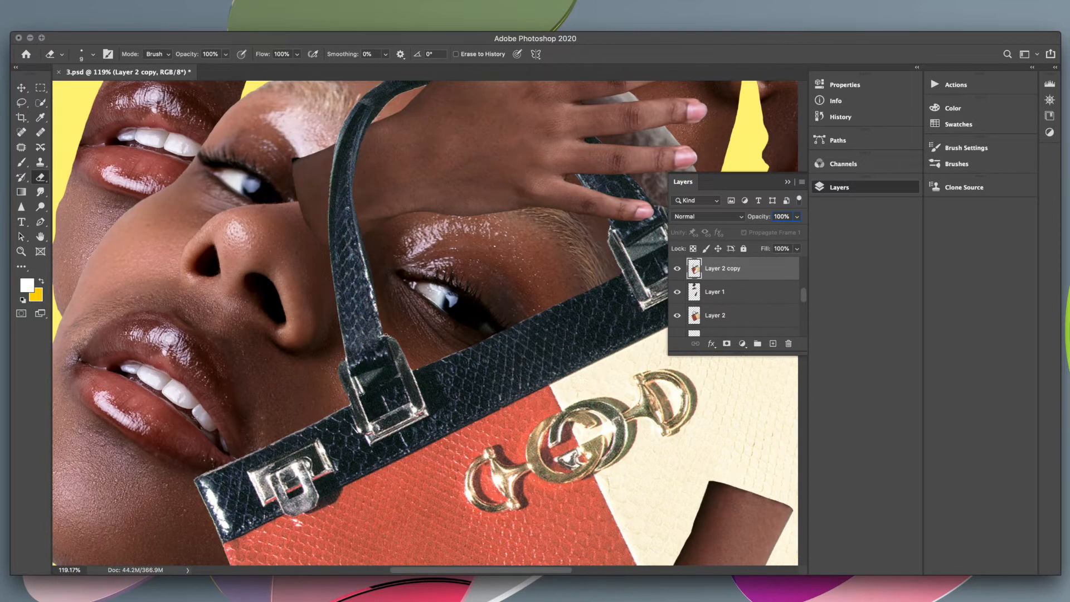
Activate Layer 2 and erase along the inner edge of the bag handle beside the raised hand with a smaller eraser.
scroll(385, 335, "up", 2)
scroll(341, 299, "right", 5)
scroll(446, 318, "up", 2)
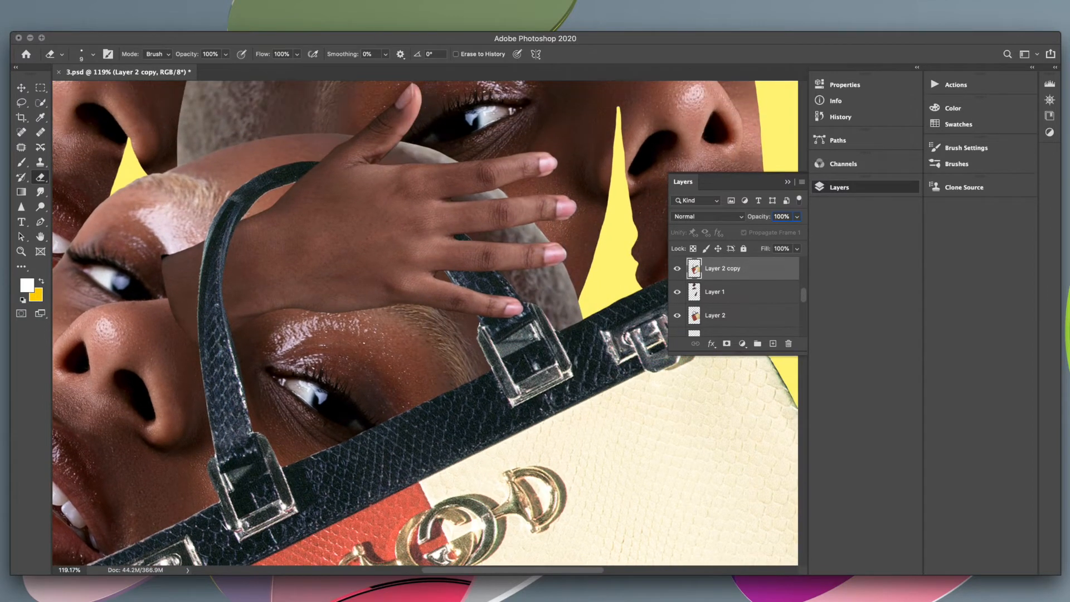
scroll(331, 196, "up", 3)
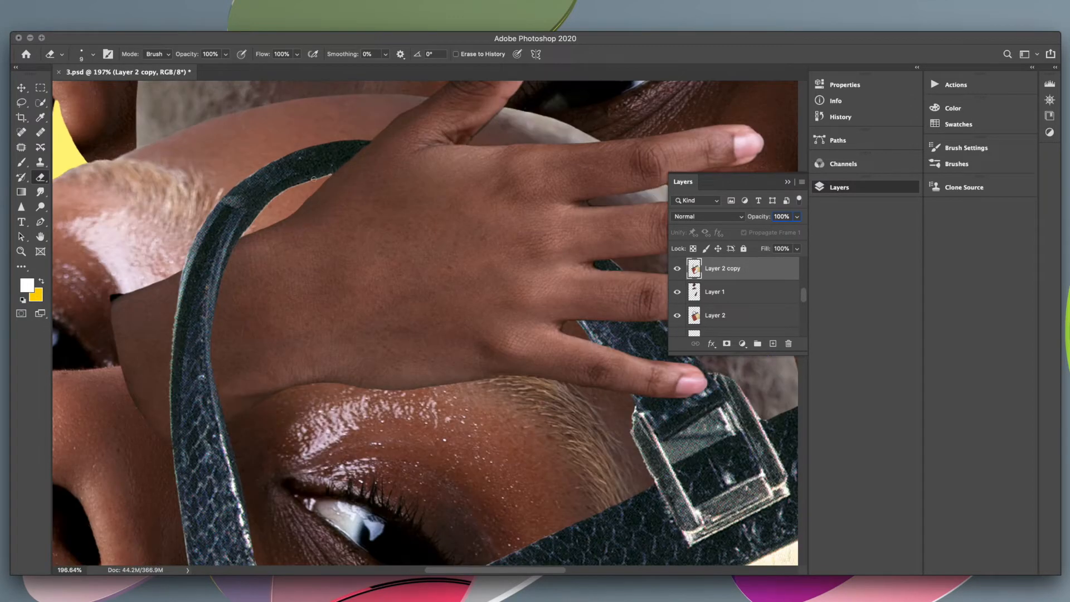
left_click(789, 313)
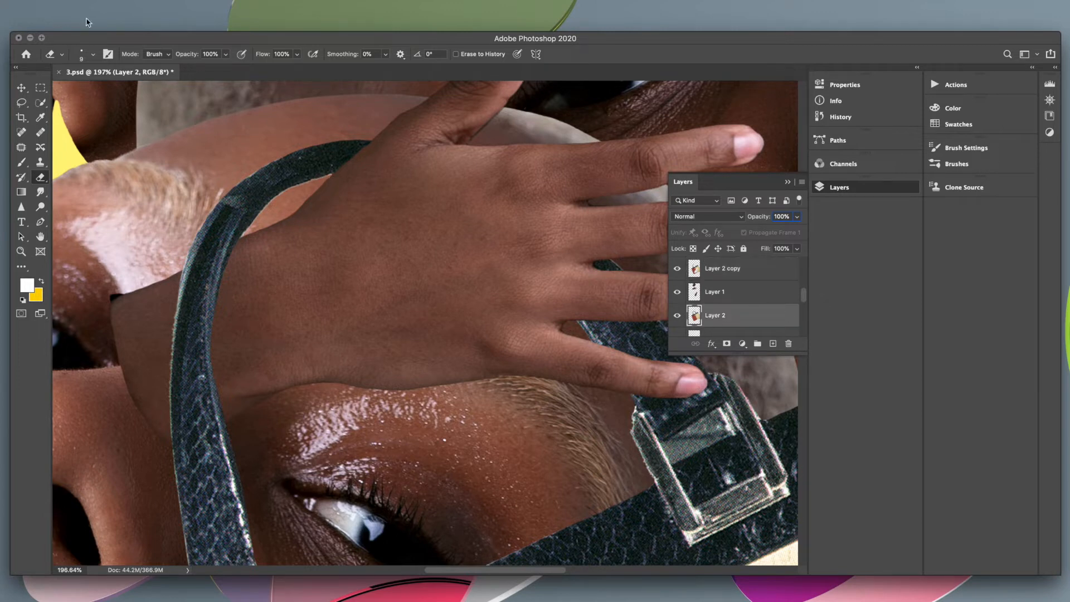
left_click(92, 54)
left_click_drag(81, 95, 75, 95)
left_click(332, 175)
left_click_drag(317, 177, 333, 174)
Set the eraser size to 7 px and erase along the handle's inner edge from the hand down to the wrist.
left_click(92, 54)
left_click_drag(76, 89, 77, 90)
left_click(334, 175)
mouse_move(334, 176)
left_mouse_down()
mouse_move(283, 190)
mouse_move(243, 237)
left_mouse_up()
mouse_move(336, 174)
left_mouse_down()
mouse_move(298, 184)
mouse_move(245, 230)
left_mouse_up()
left_click(727, 268)
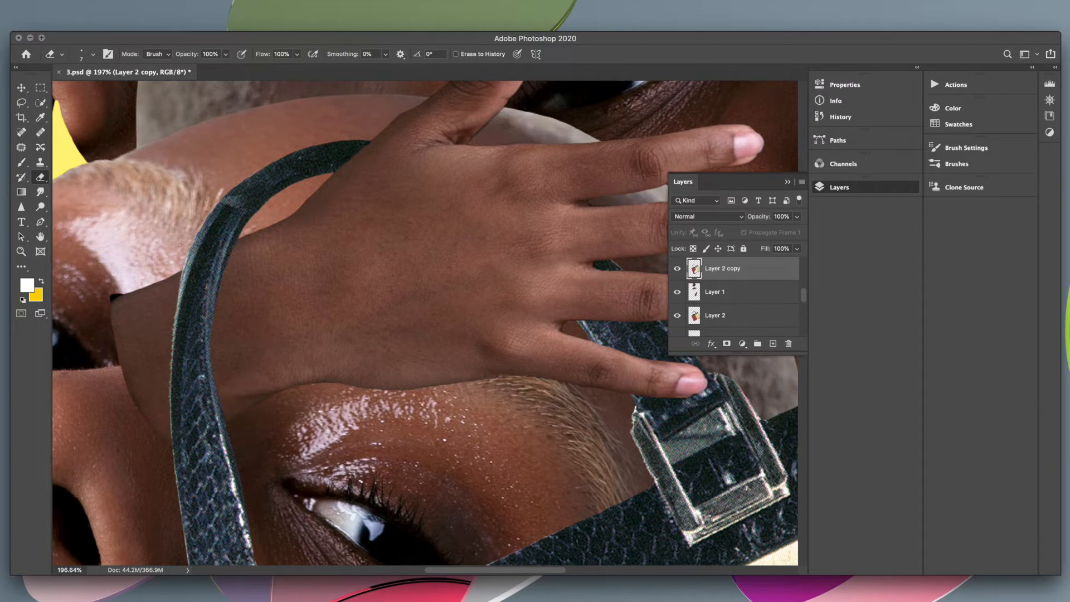
left_click(753, 318)
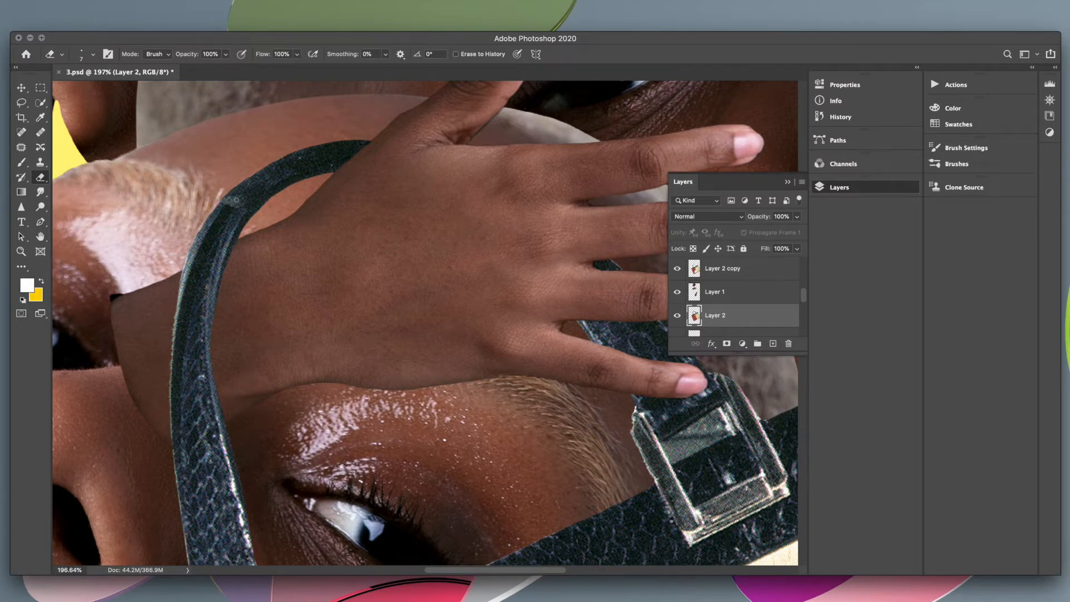
Examine the bag's handles, hardware and outer edges up close and within the whole collage.
scroll(306, 217, "down", 3)
scroll(313, 216, "left", 3)
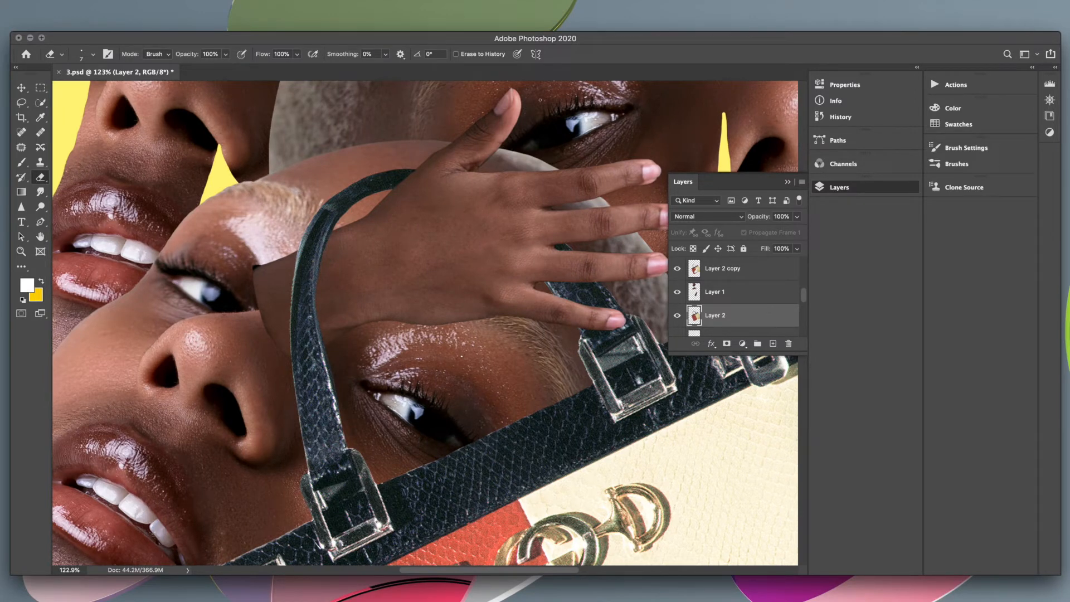
scroll(462, 314, "right", 5)
scroll(463, 313, "down", 3)
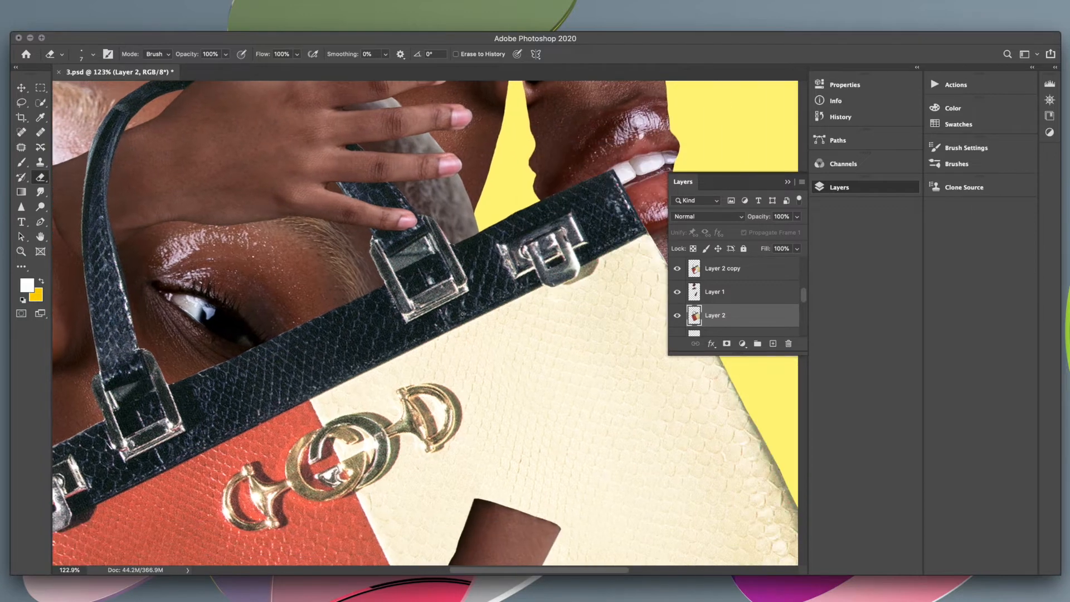
scroll(556, 219, "left", 3)
scroll(556, 219, "up", 1)
scroll(409, 213, "left", 1)
scroll(408, 212, "up", 1)
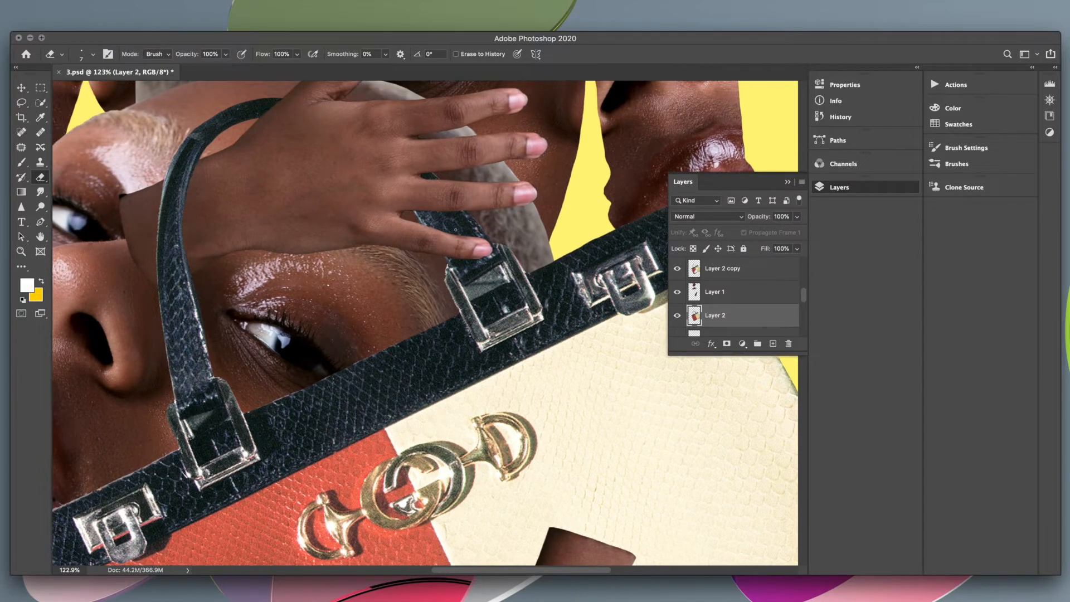
scroll(468, 275, "down", 10)
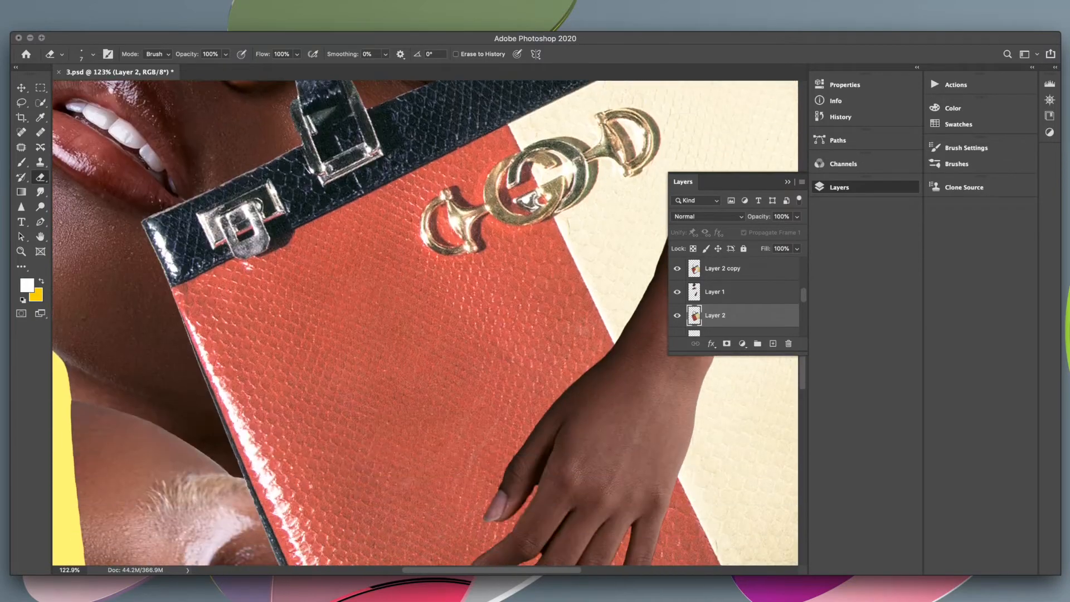
scroll(467, 275, "down", 8)
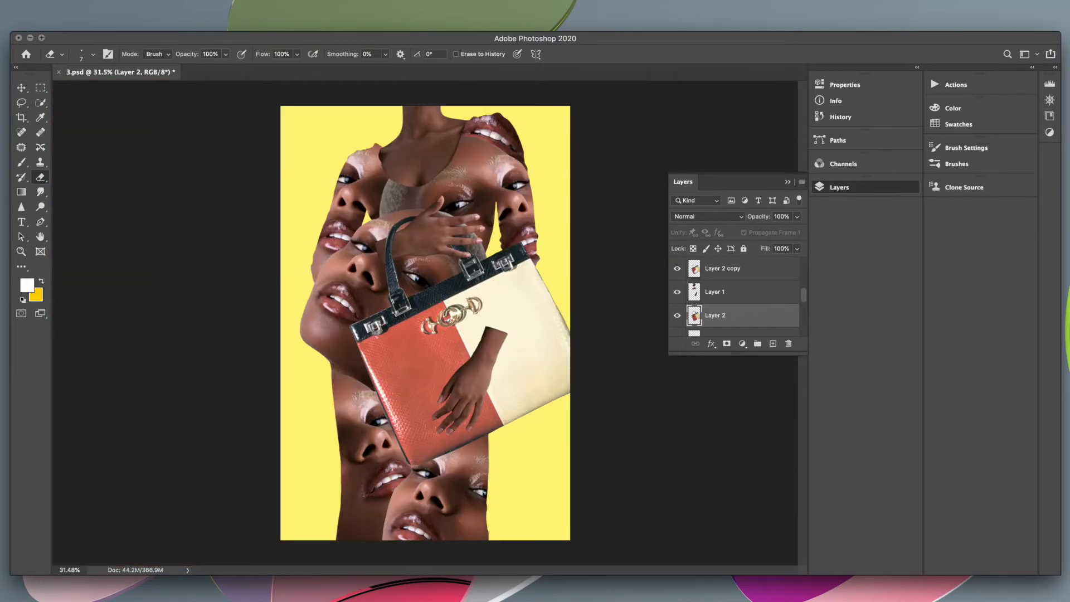
scroll(457, 299, "up", 10)
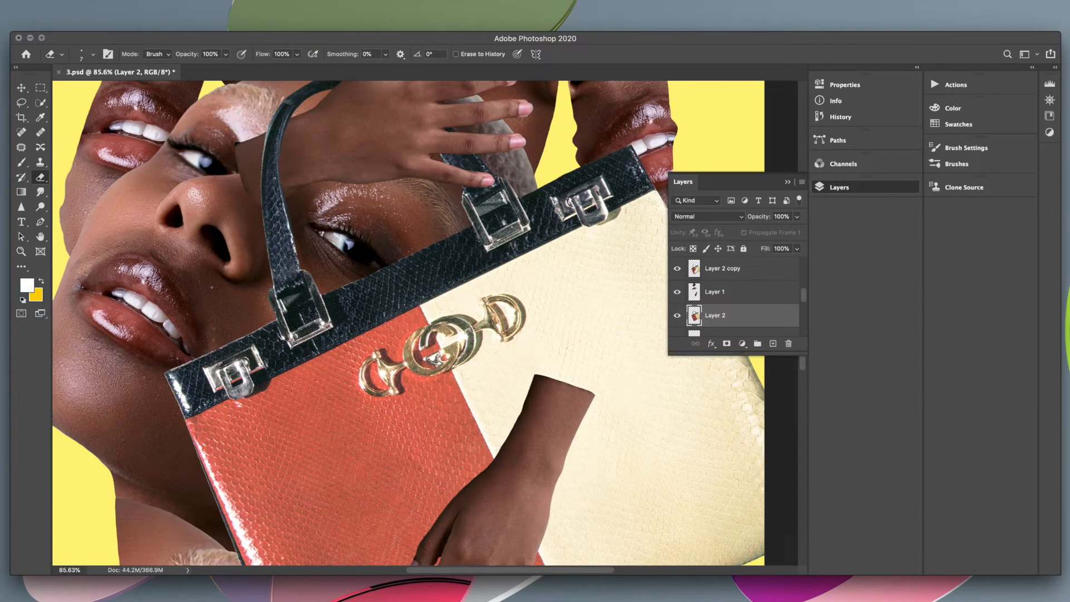
Set the eraser size to 19 px and make Layer 2 the active layer.
left_click(93, 55)
left_click_drag(79, 90, 81, 90)
key("Return")
left_click(725, 270)
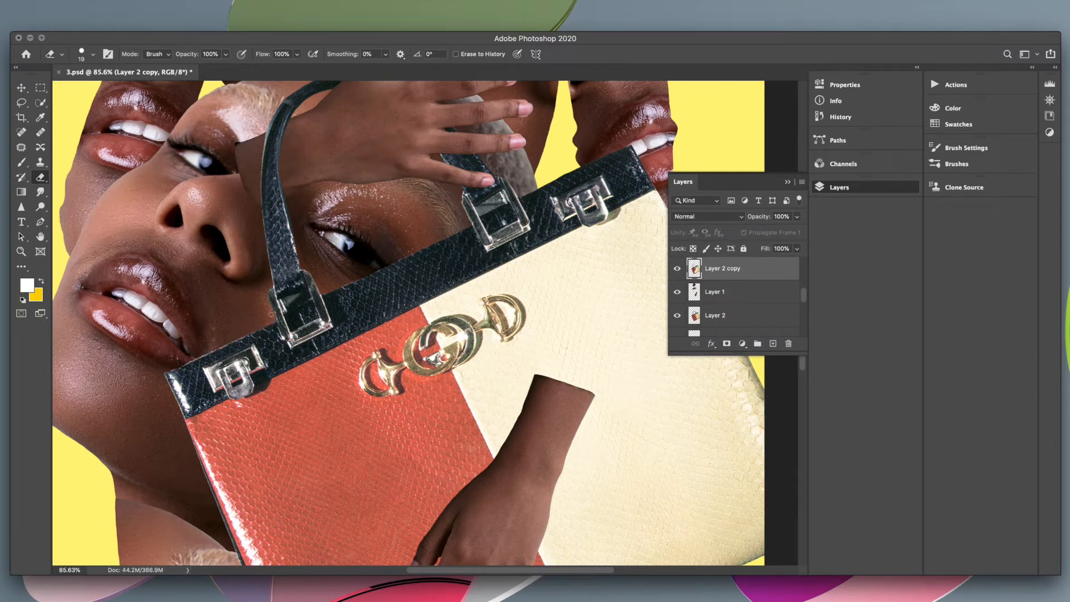
left_click(741, 312)
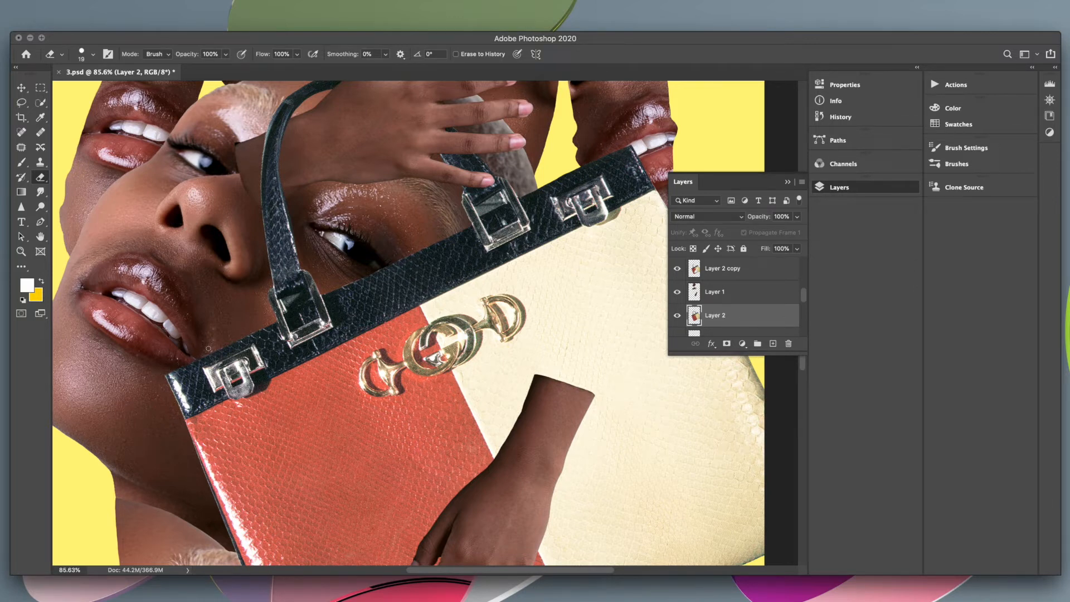
Inspect the bag's black top band and cream side edge, making Layer 2 copy the active layer.
scroll(392, 295, "up", 2)
scroll(392, 296, "right", 2)
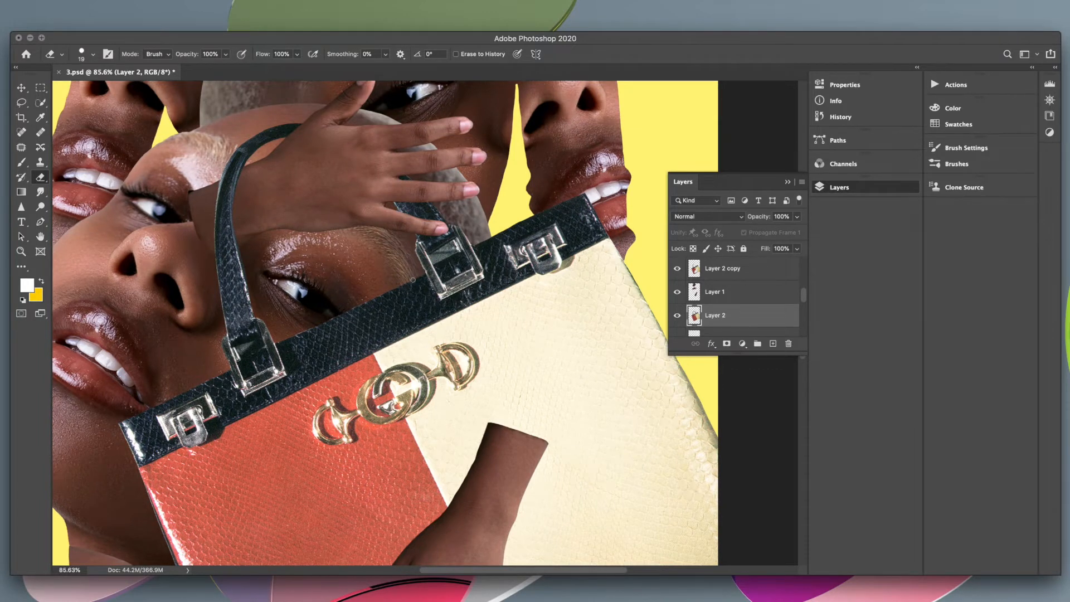
scroll(413, 239, "right", 3)
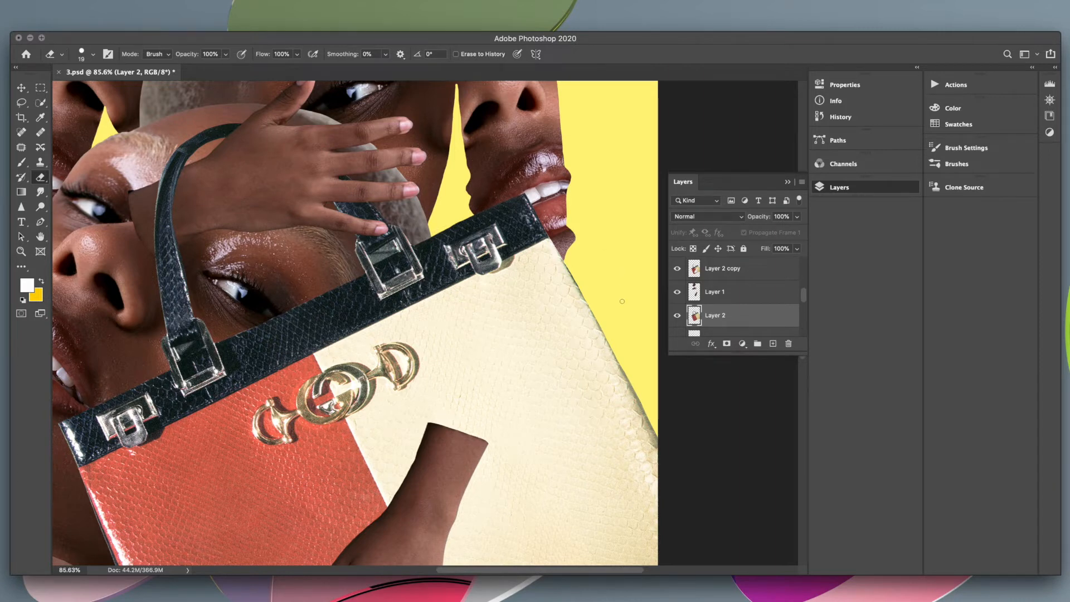
scroll(621, 300, "down", 3)
scroll(224, 330, "up", 4)
scroll(225, 331, "down", 1)
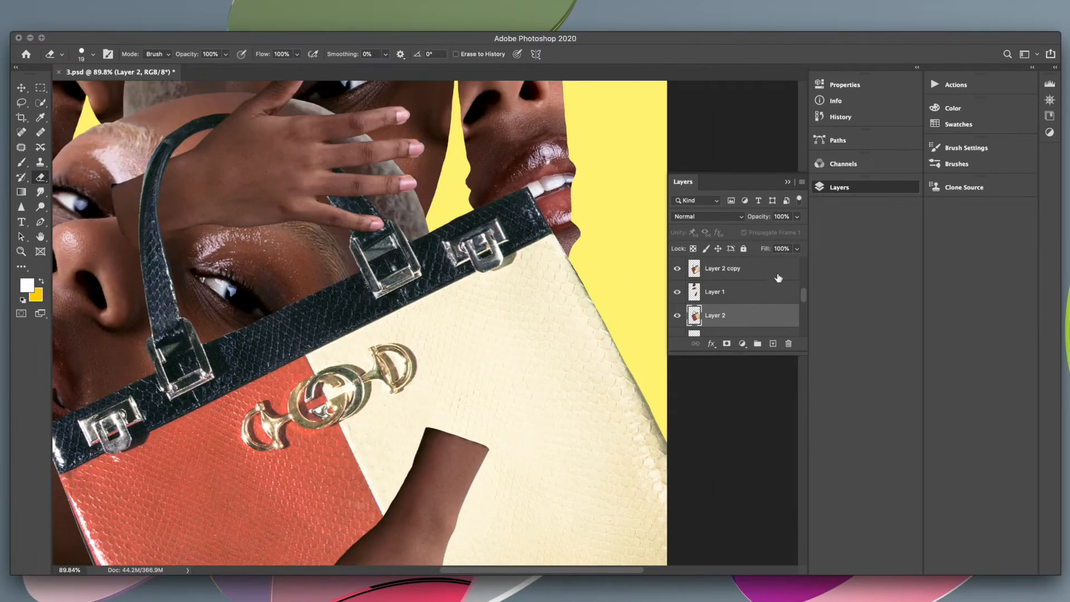
key("alt+bracketright")
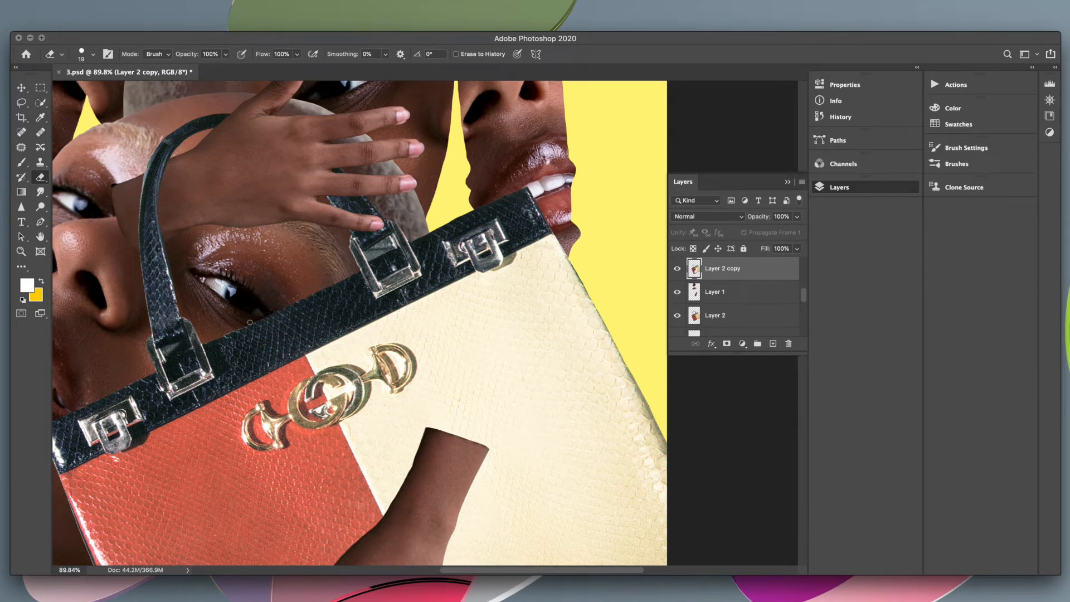
scroll(429, 243, "right", 3)
scroll(429, 242, "up", 1)
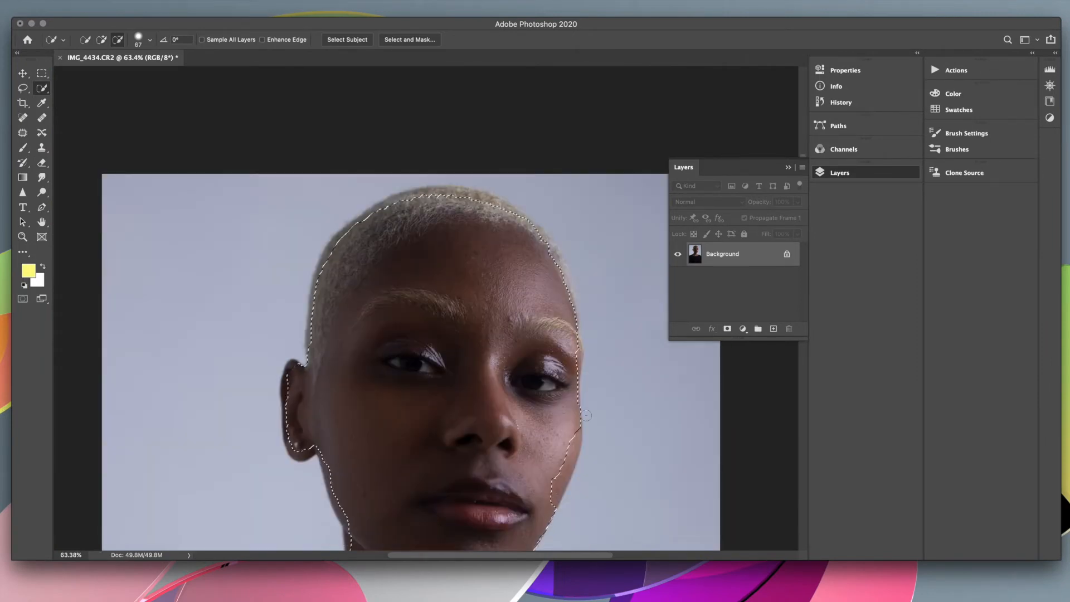
Fill the selected figure in the portrait IMG_4434.CR2 with the white background colour.
scroll(606, 388, "down", 10)
scroll(433, 291, "down", 8)
key("super+BackSpace")
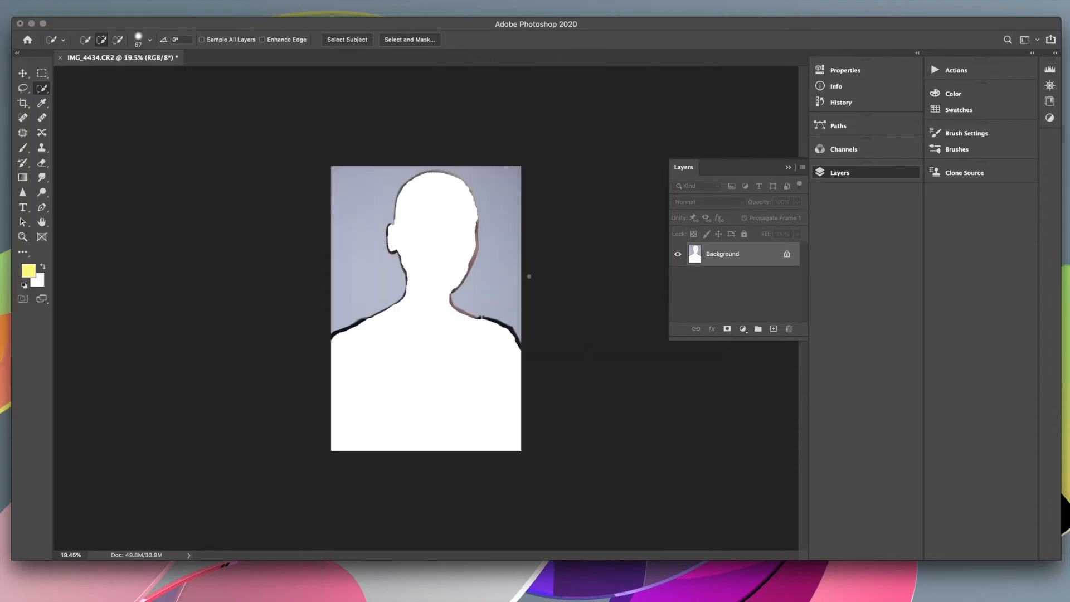
Erase the dark fringe around the white silhouette's head and ear with a 35 px eraser.
scroll(443, 192, "up", 3)
key("e")
scroll(469, 151, "up", 3)
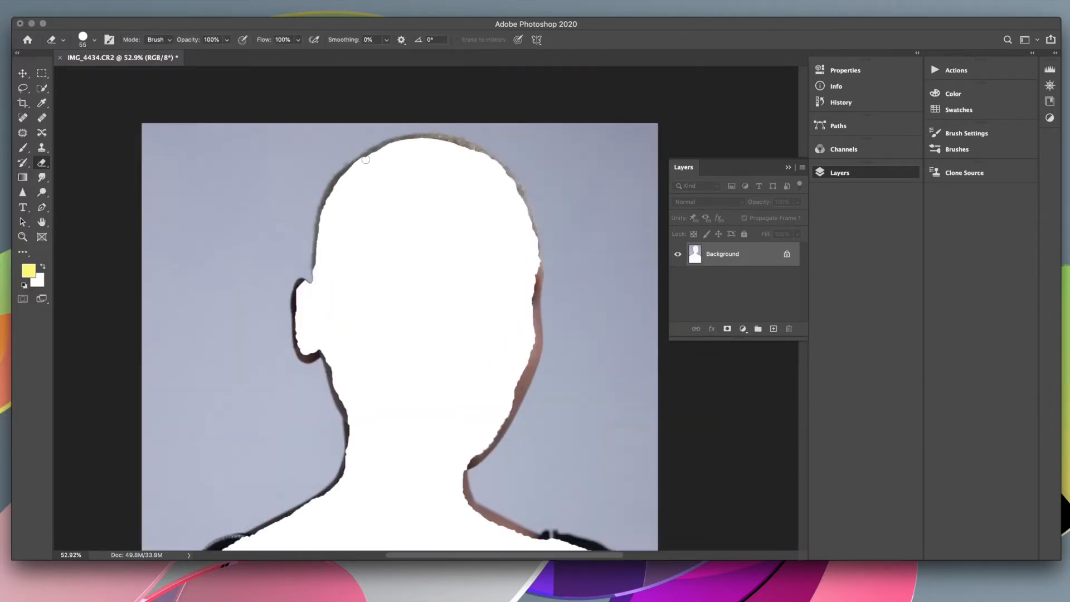
key("bracketleft")
key("bracketleft")
scroll(492, 199, "up", 3)
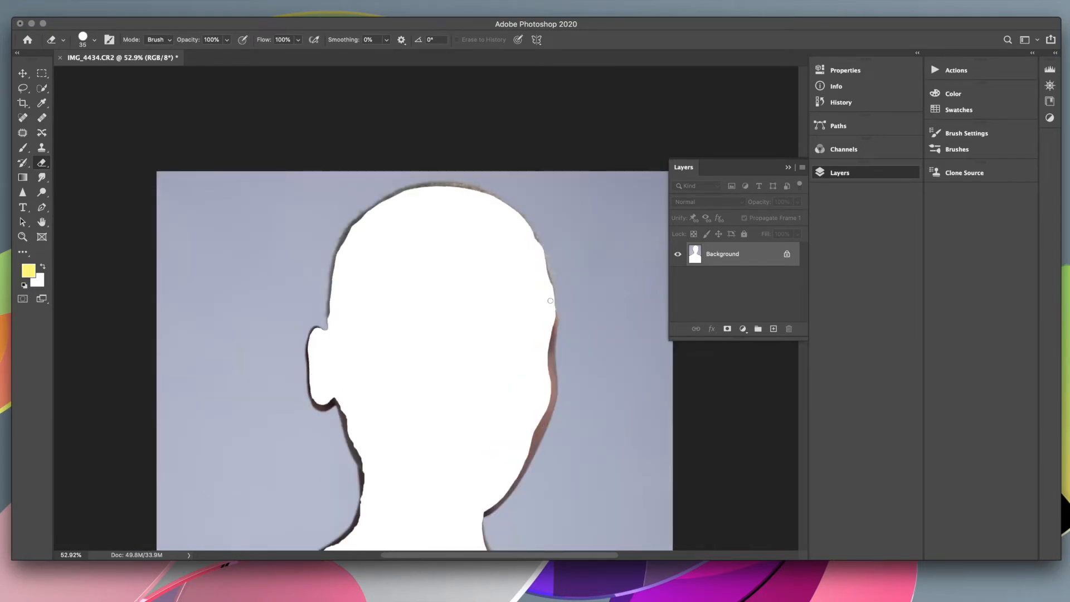
Erase the leftover fringe along the white silhouette's neck and both shoulders.
scroll(338, 318, "down", 5)
scroll(224, 433, "down", 8)
scroll(224, 433, "left", 4)
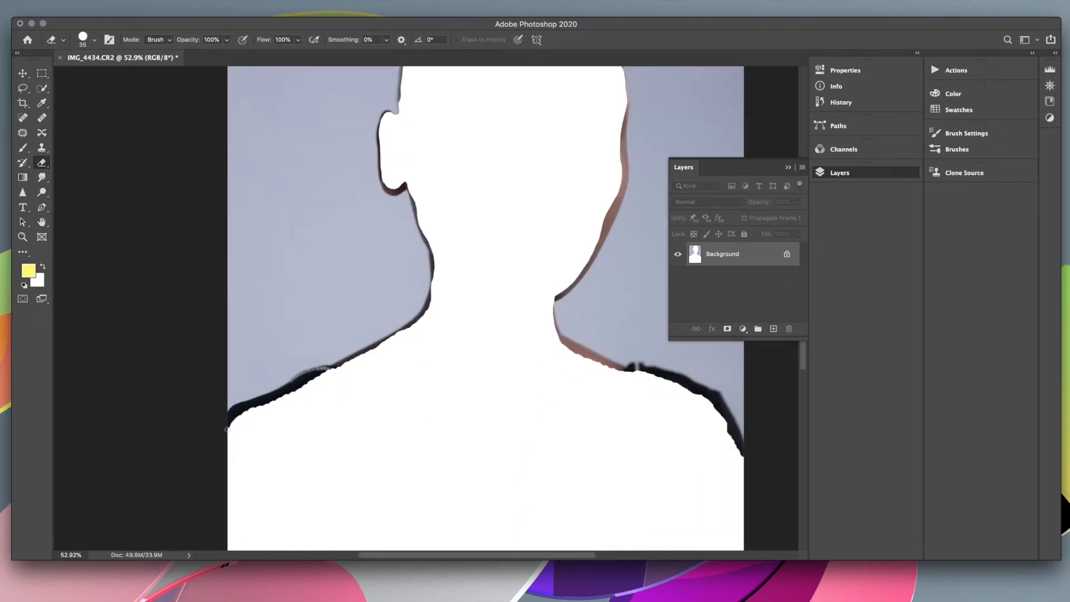
scroll(686, 407, "down", 3)
scroll(687, 406, "right", 3)
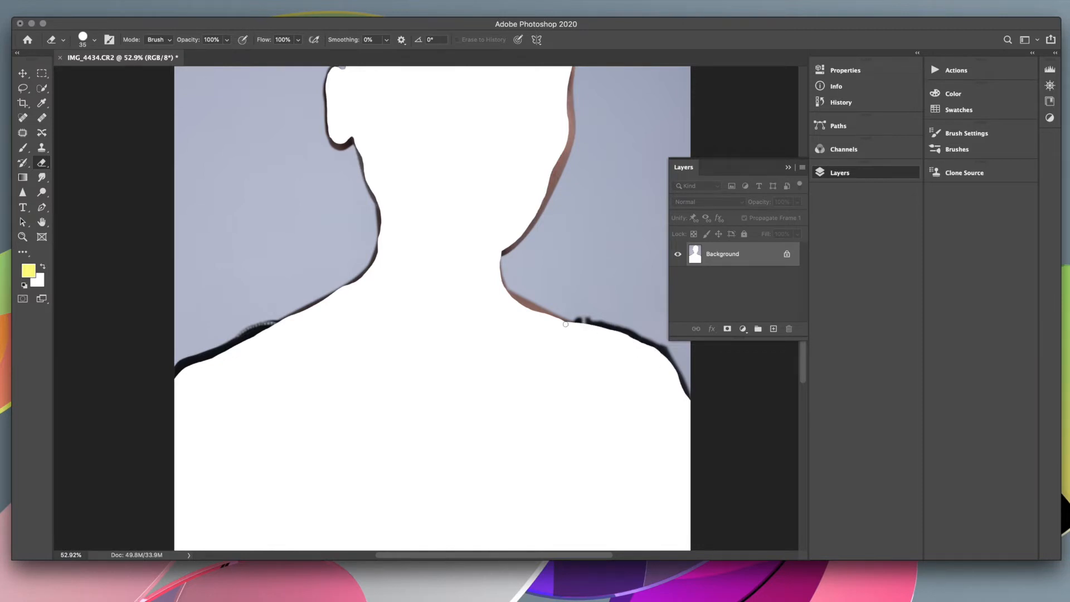
scroll(531, 308, "down", 3)
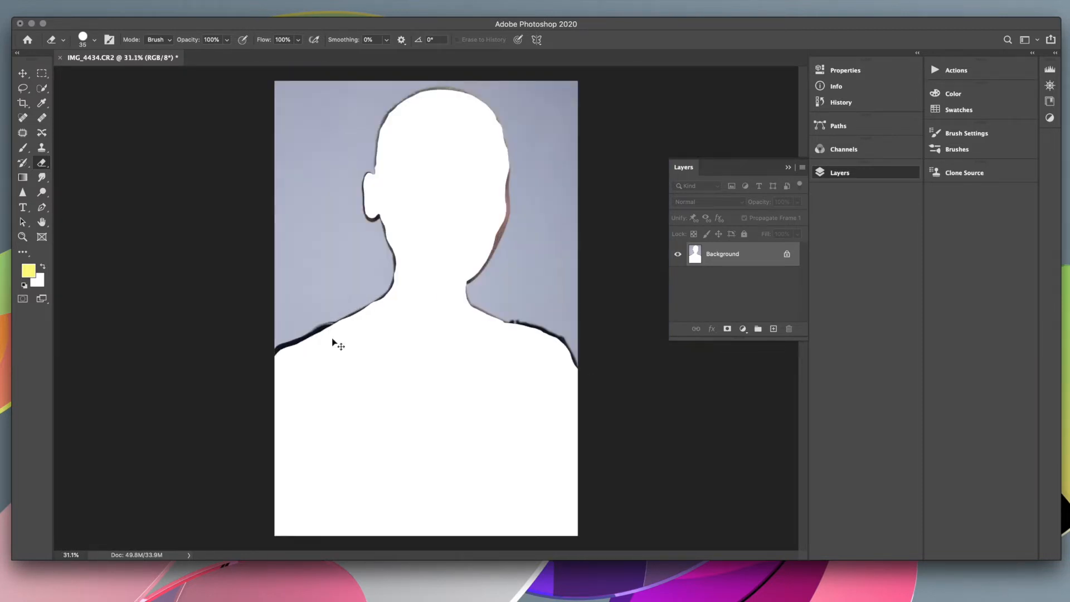
Try to select the grey backdrop around the white silhouette on Layer 0 with Quick Selection.
scroll(490, 224, "up", 4)
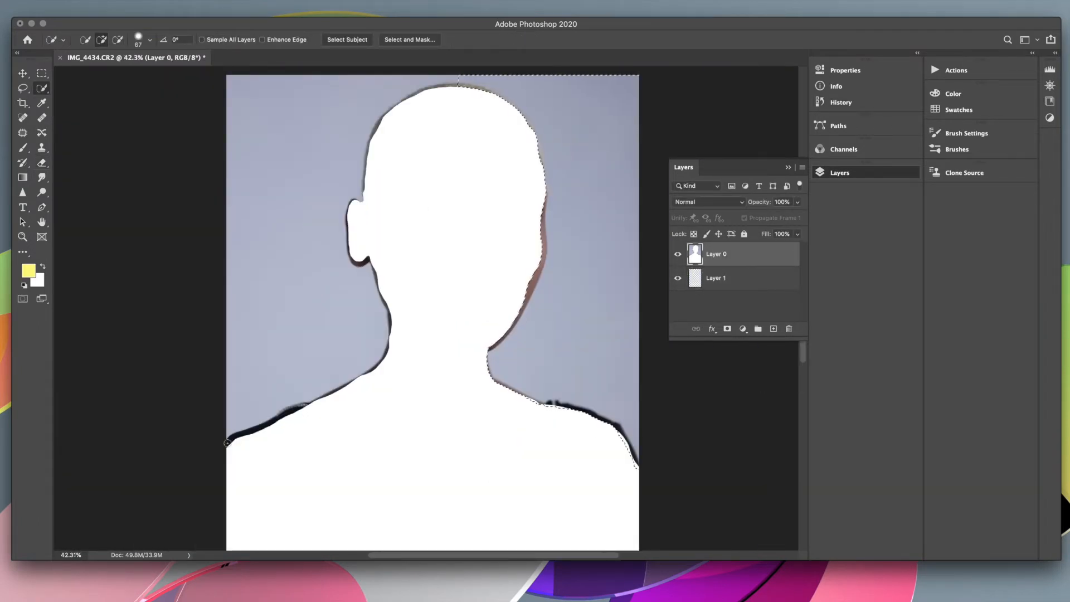
left_click(530, 175)
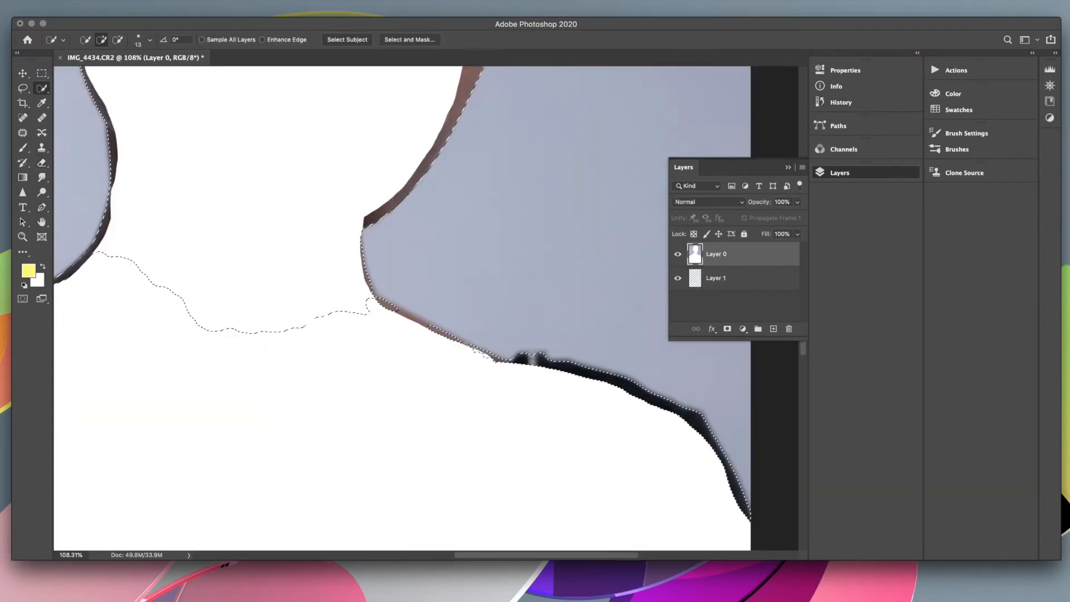
scroll(371, 428, "left", 10)
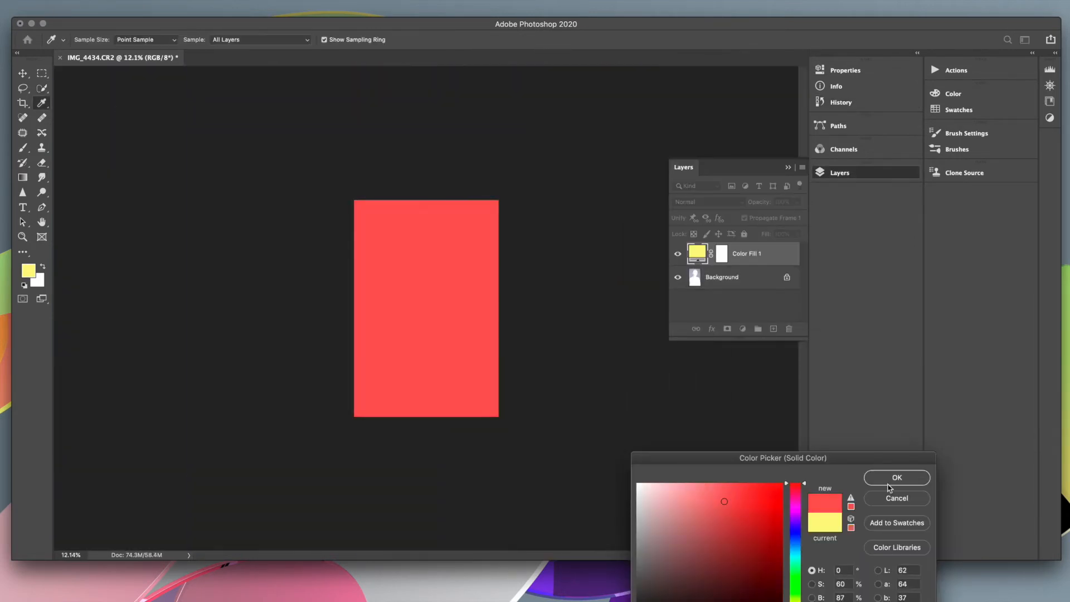
Apply a red solid colour fill layer and scale and position the woman's cut-out on Layer 1 over it.
left_click(896, 478)
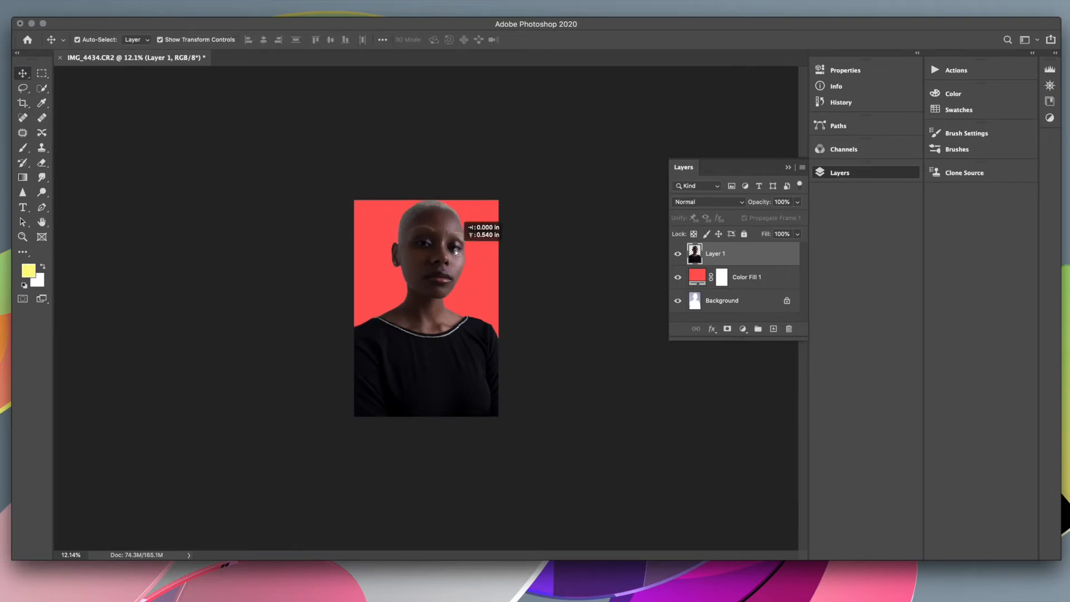
left_click_drag(516, 464, 520, 462)
left_click_drag(452, 234, 453, 226)
key("Escape")
left_click_drag(516, 464, 497, 436)
left_click_drag(481, 388, 507, 392)
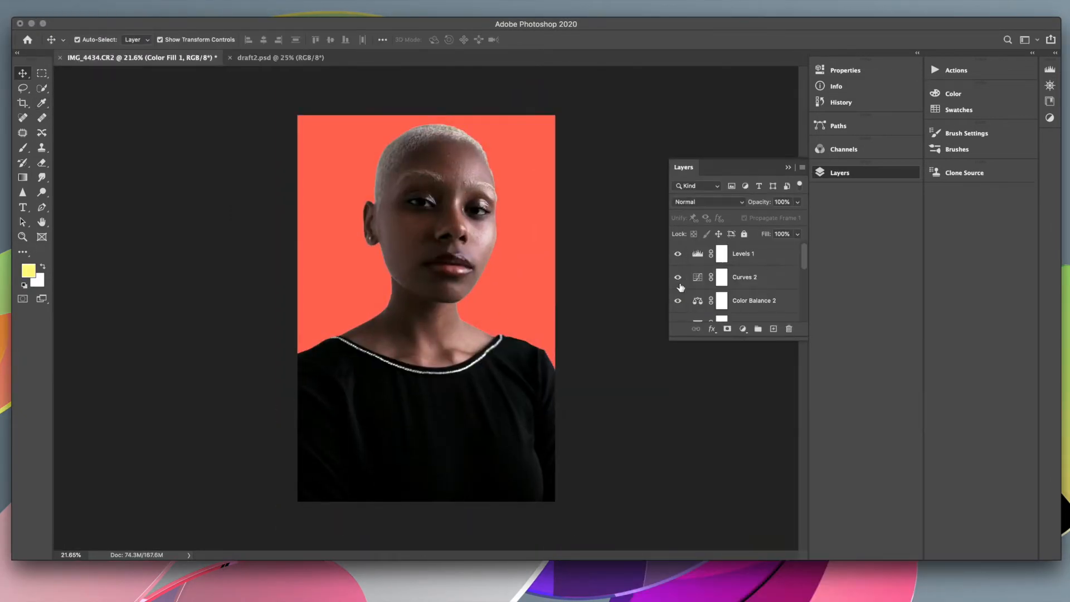
Tighten the Quick Selection on Layer 1 along the woman's ear and the adjoining side of her hair.
scroll(681, 287, "down", 3)
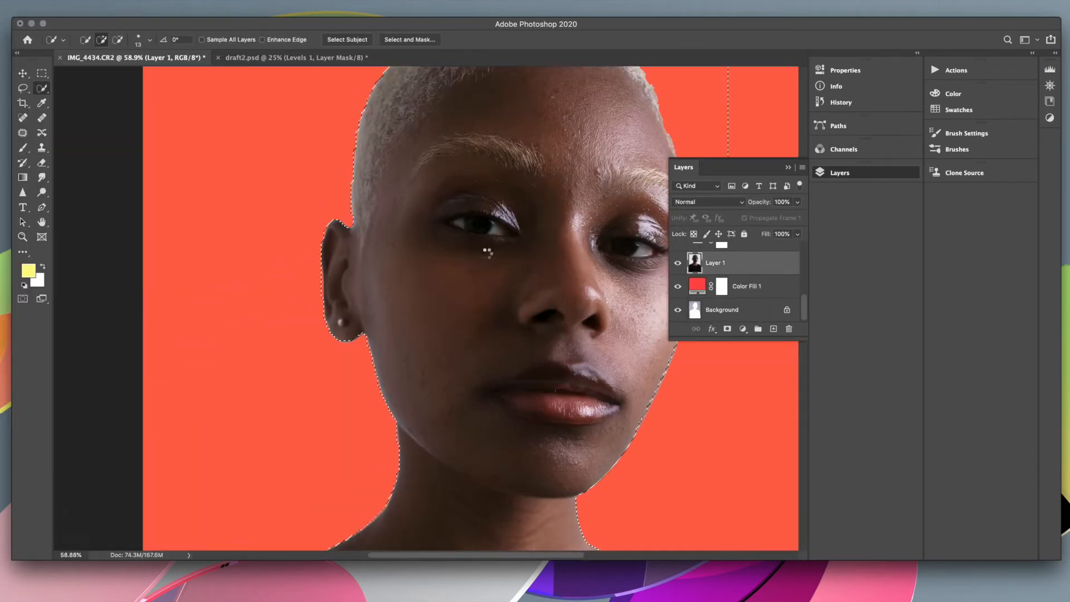
scroll(471, 308, "up", 5)
scroll(471, 308, "right", 2)
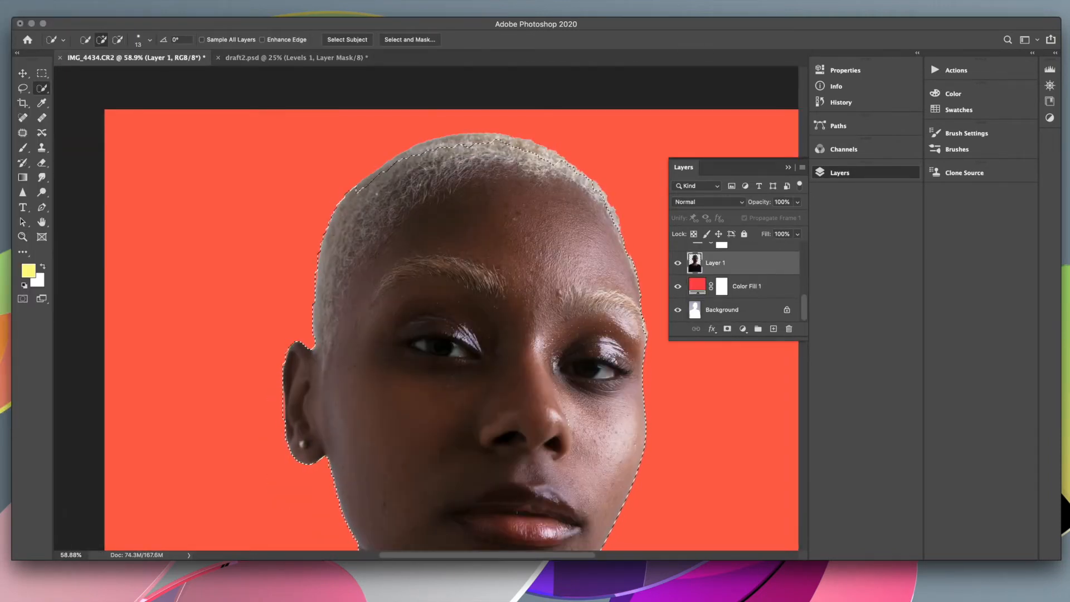
mouse_move(319, 340)
left_mouse_down()
mouse_move(319, 295)
mouse_move(379, 174)
mouse_move(315, 312)
mouse_move(313, 244)
left_mouse_up()
scroll(378, 174, "down", 4)
scroll(379, 174, "left", 1)
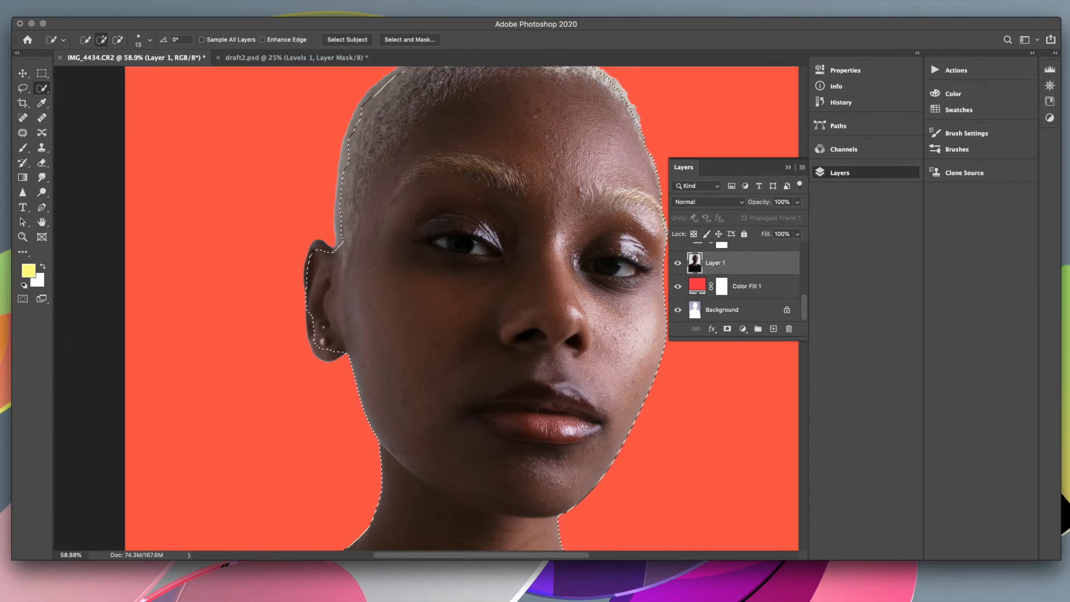
Trim the Layer 1 selection inward along the woman's neck and shoulders with Quick Selection.
scroll(385, 329, "down", 6)
mouse_move(279, 415)
left_mouse_down()
mouse_move(384, 321)
mouse_move(245, 397)
mouse_move(303, 390)
left_mouse_up()
scroll(480, 324, "left", 2)
scroll(480, 346, "down", 3)
scroll(390, 346, "right", 8)
scroll(390, 345, "up", 2)
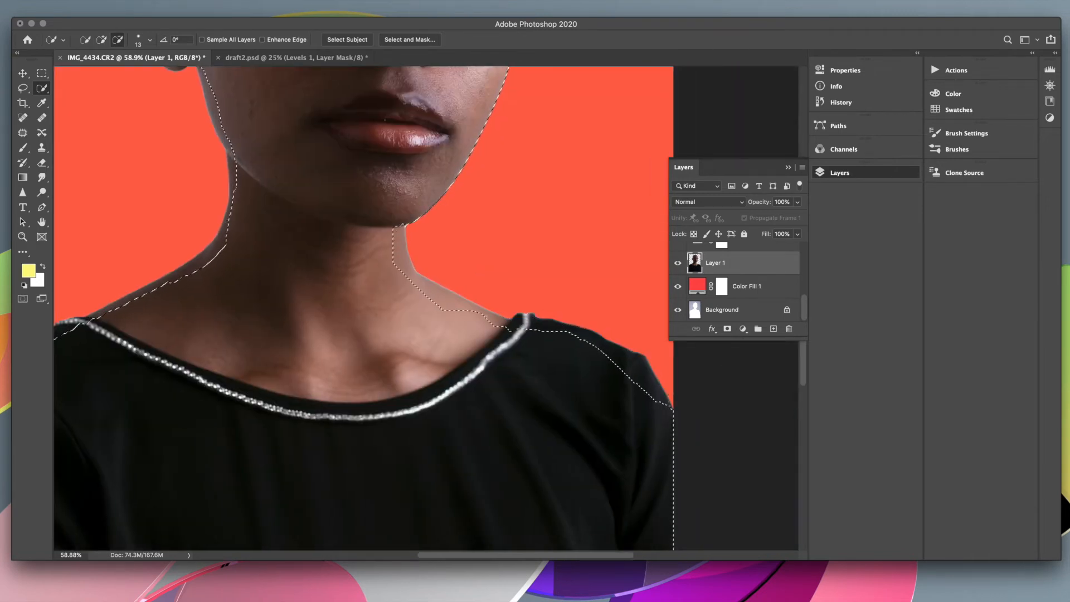
Add the missing cheek area back into the woman's selection so its edge follows inside the far side of the face.
scroll(480, 295, "up", 7)
scroll(480, 295, "right", 2)
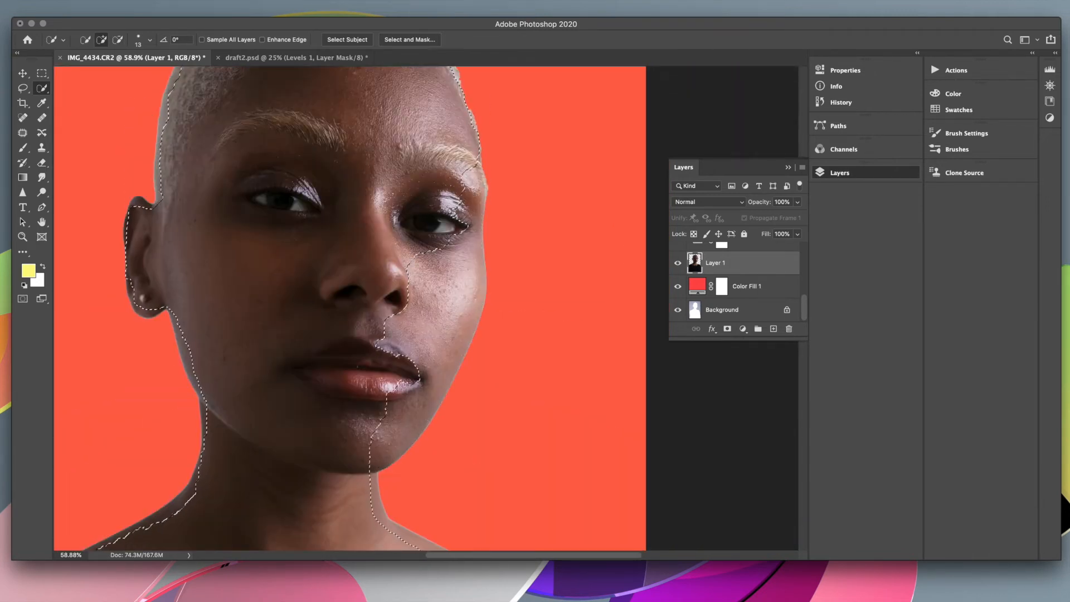
left_click_drag(373, 356, 440, 318)
scroll(602, 186, "up", 3)
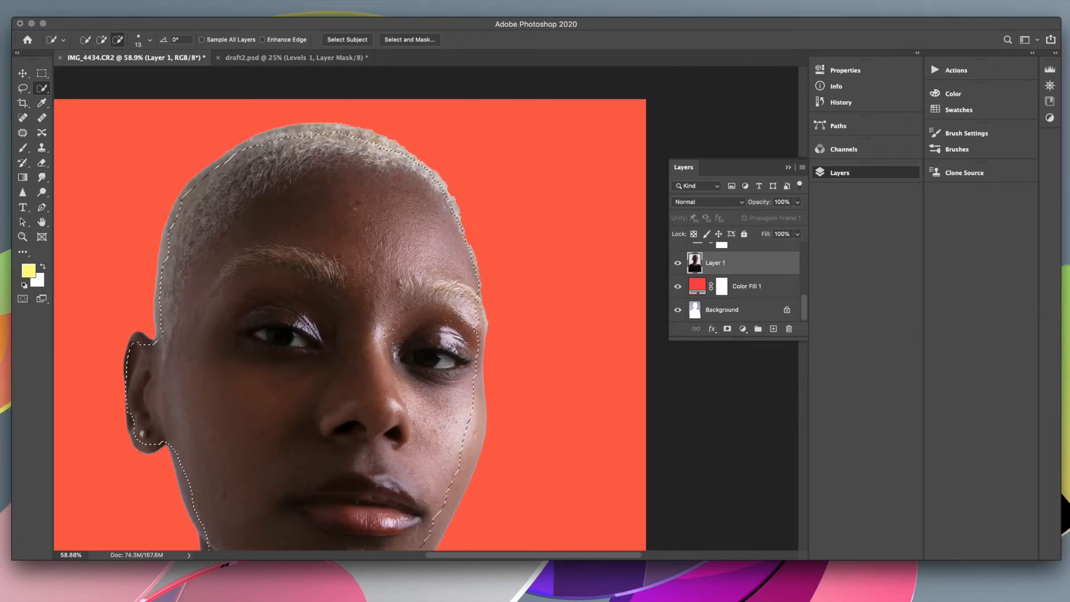
Delete the selected inside of the woman on Layer 1, hide the Background layer and make Color Fill 1 black behind the outline.
scroll(602, 187, "down", 5)
scroll(601, 186, "up", 3)
scroll(426, 306, "up", 3)
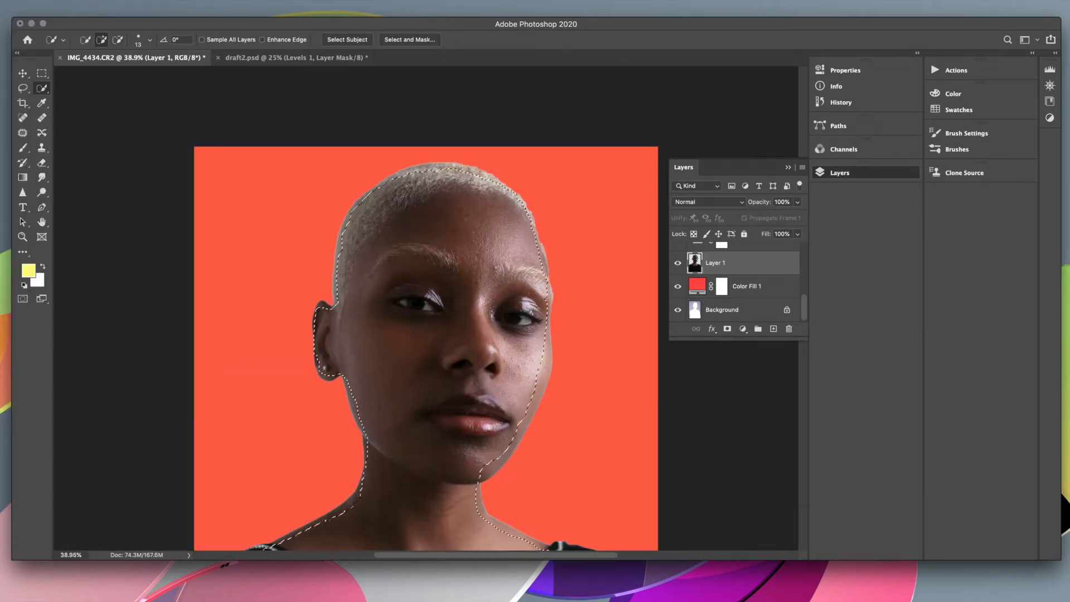
scroll(425, 307, "down", 2)
key("Delete")
left_click(678, 289)
key("e")
scroll(782, 234, "up", 2)
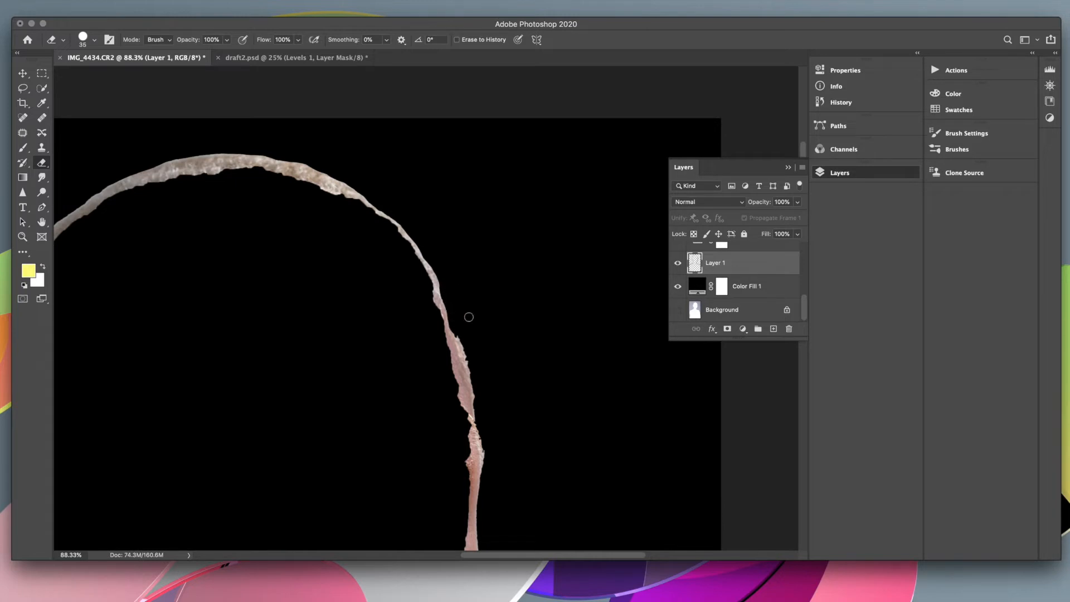
Erase the ragged inner edge of the Layer 1 outline around the ear-side hair, neck and shoulders with a size 19 Eraser.
scroll(453, 321, "down", 3)
scroll(405, 371, "up", 2)
scroll(401, 357, "down", 2)
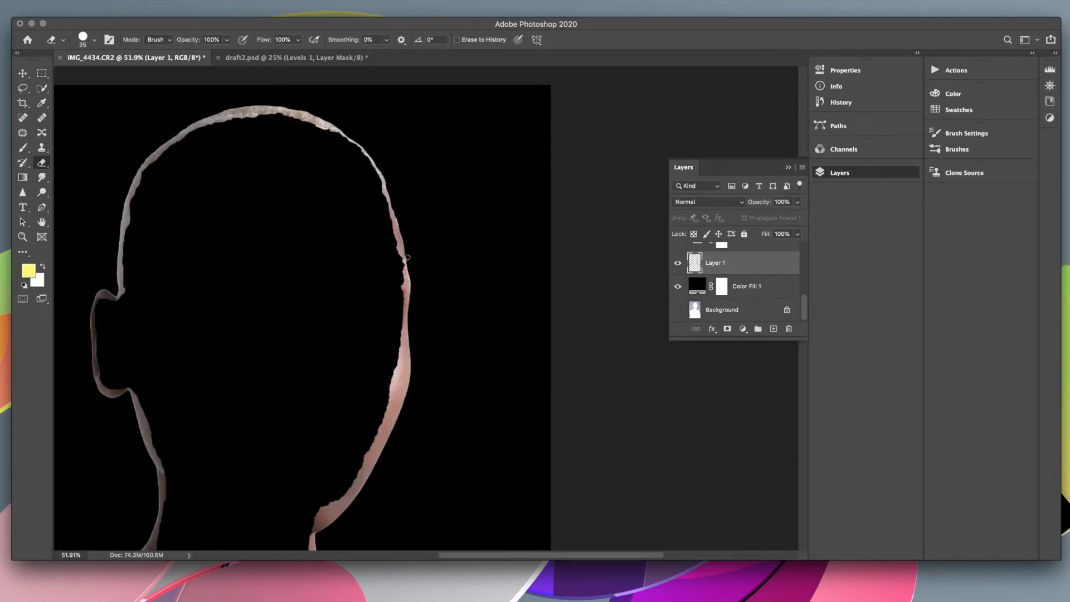
scroll(640, 500, "up", 2)
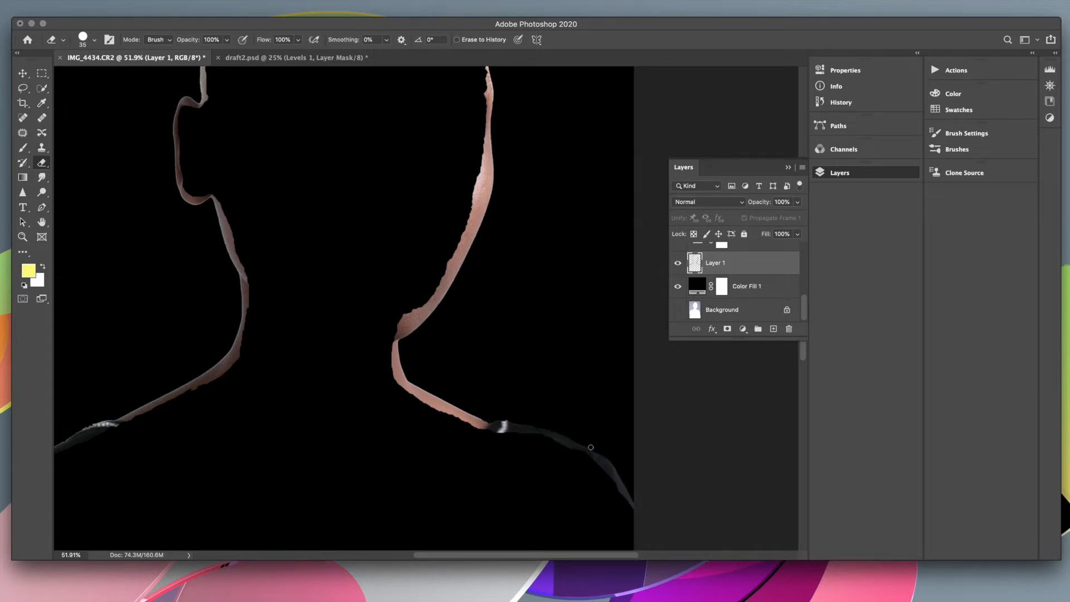
scroll(560, 120, "up", 5)
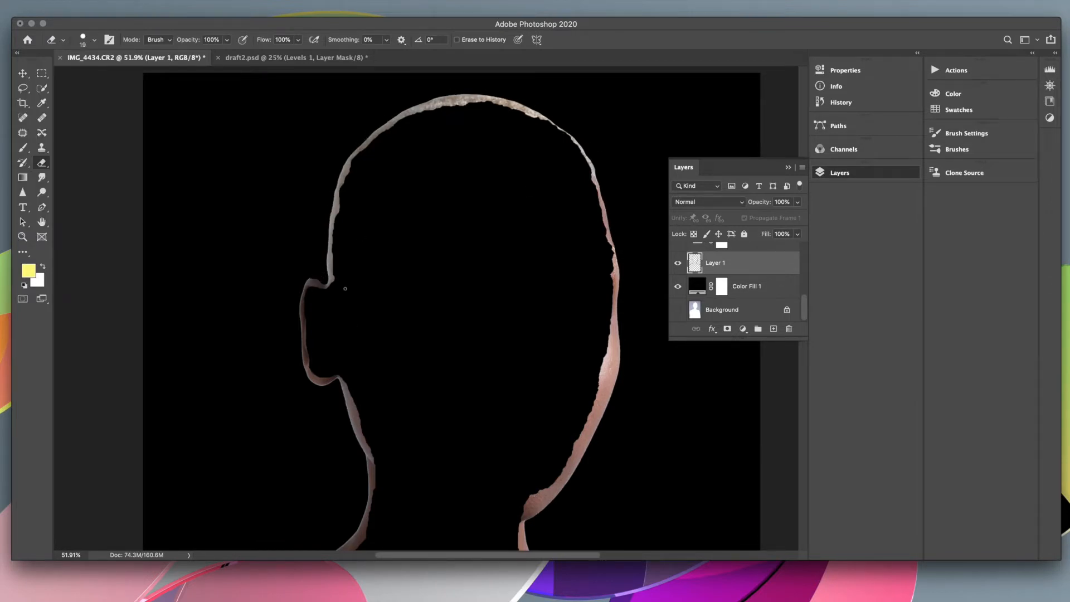
scroll(327, 273, "down", 5)
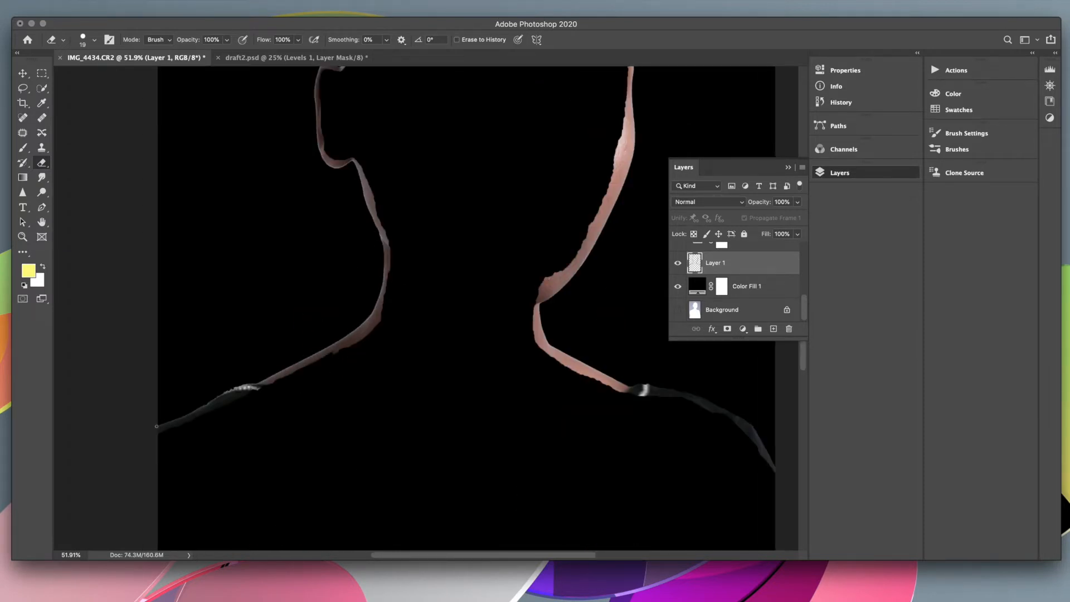
scroll(528, 156, "up", 5)
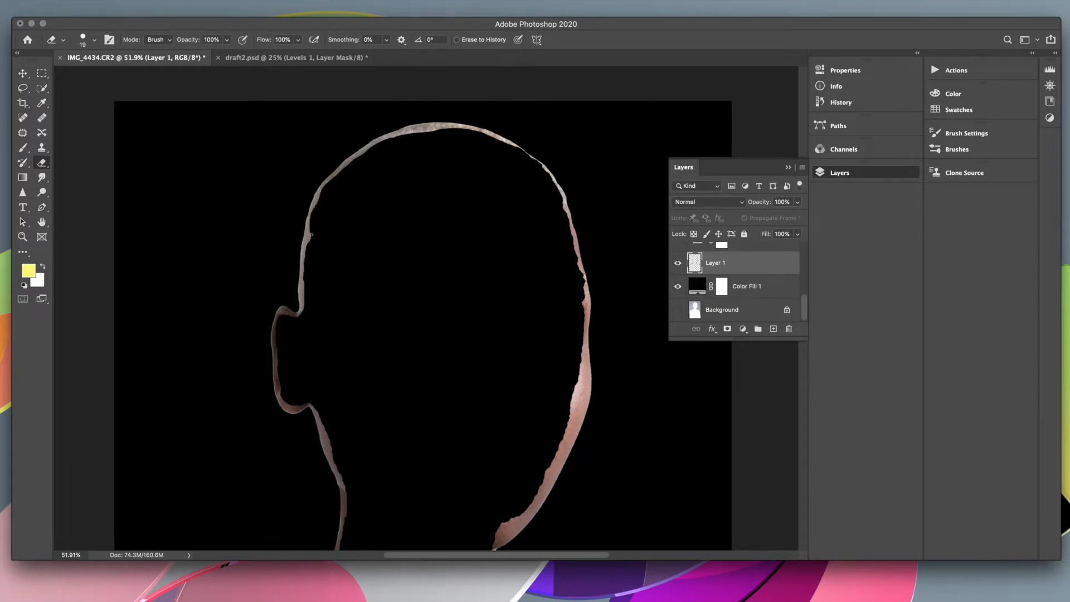
Thin and smooth the Layer 1 outline along the forehead, cheek and jaw on the far side with the Eraser.
scroll(524, 125, "down", 2)
scroll(541, 136, "up", 5)
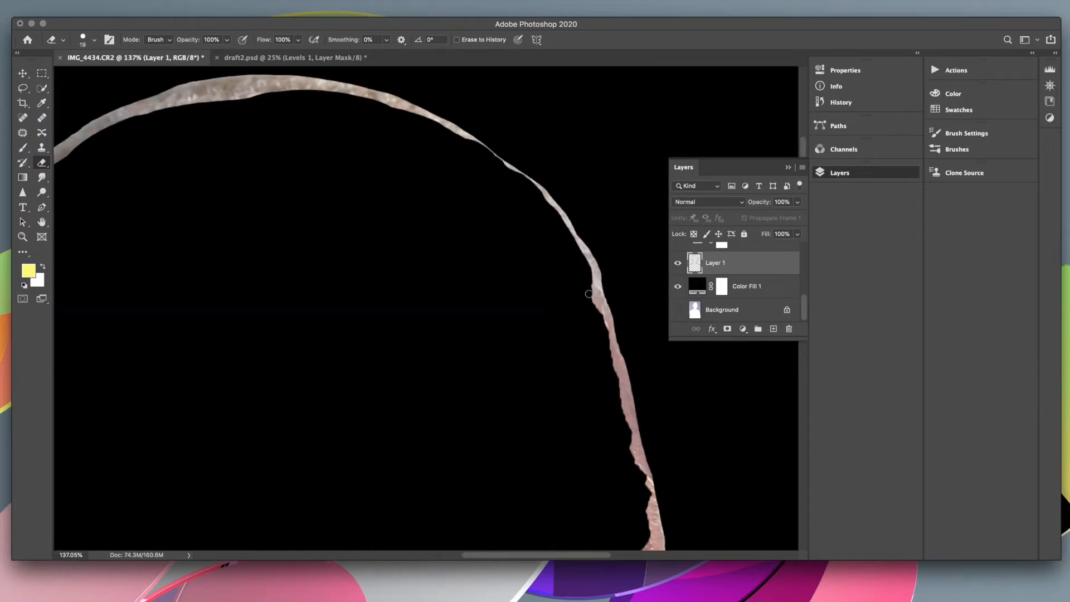
scroll(636, 472, "down", 5)
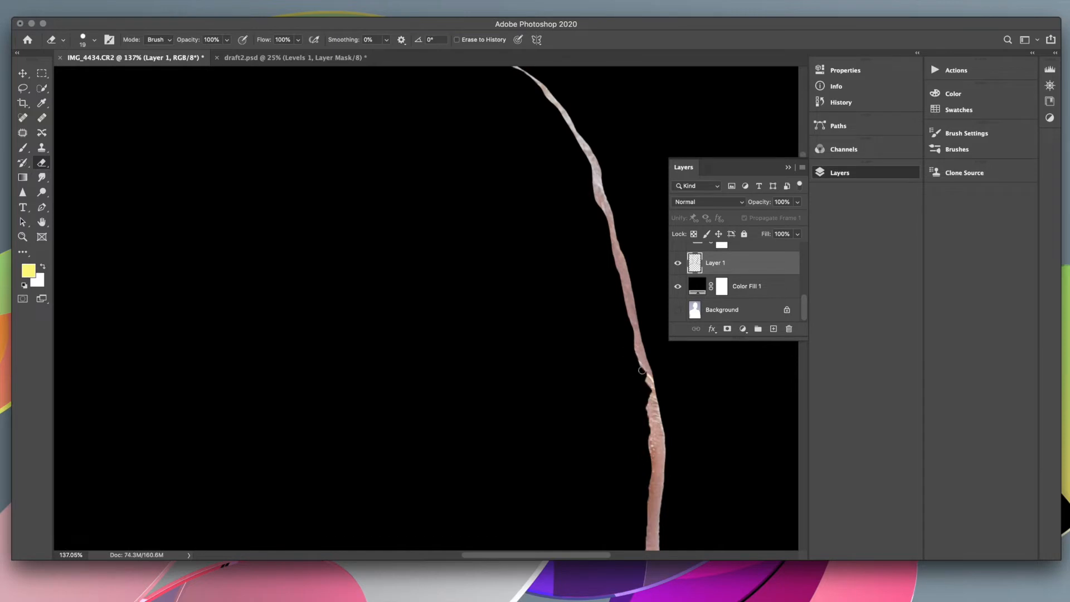
scroll(644, 374, "down", 8)
scroll(613, 289, "right", 3)
scroll(553, 484, "down", 6)
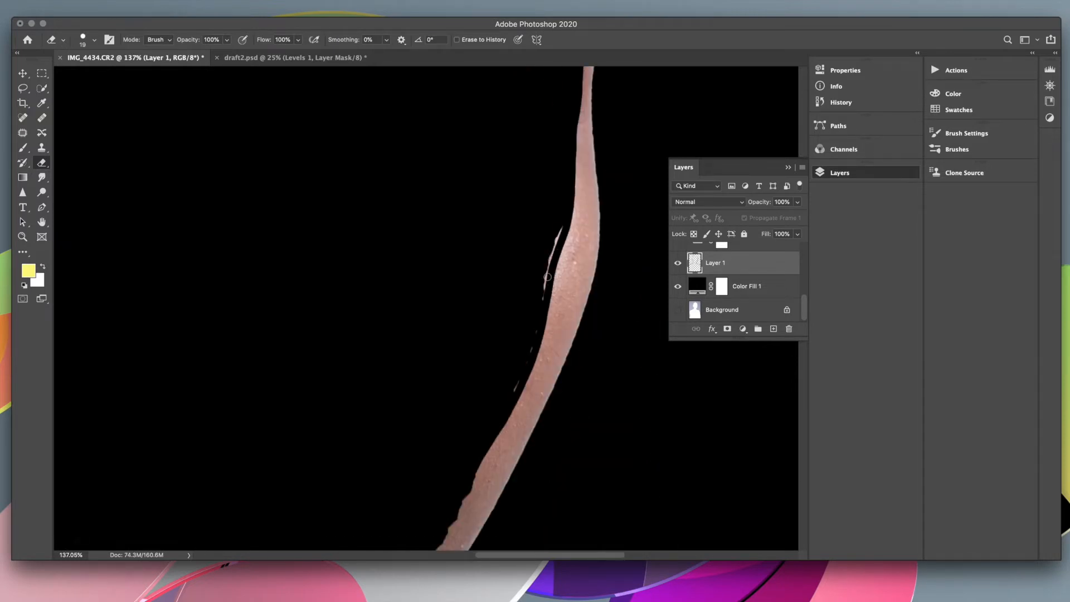
scroll(511, 324, "down", 2)
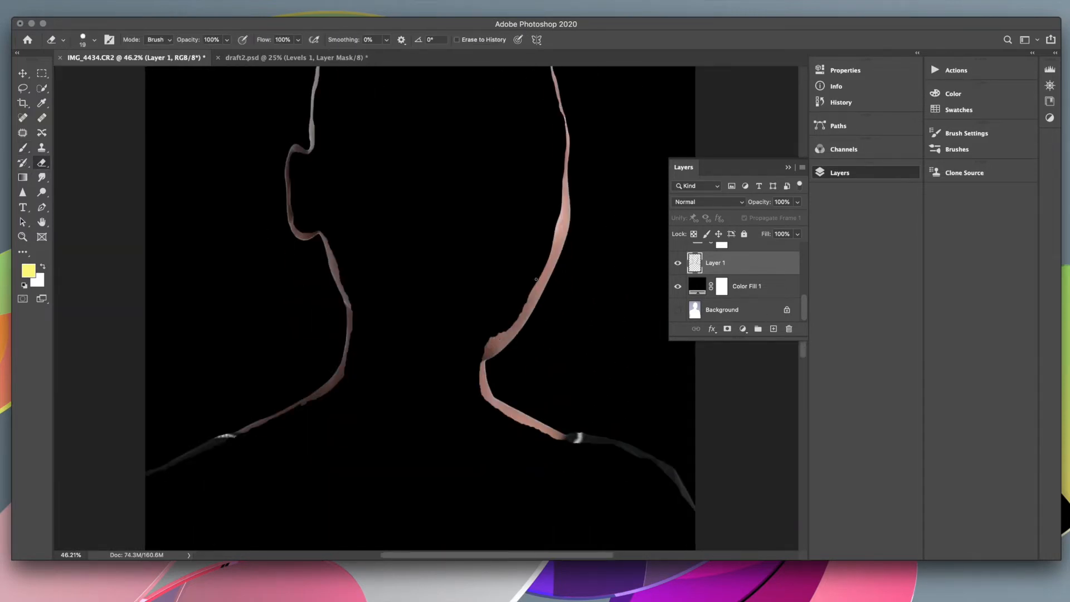
scroll(527, 299, "up", 3)
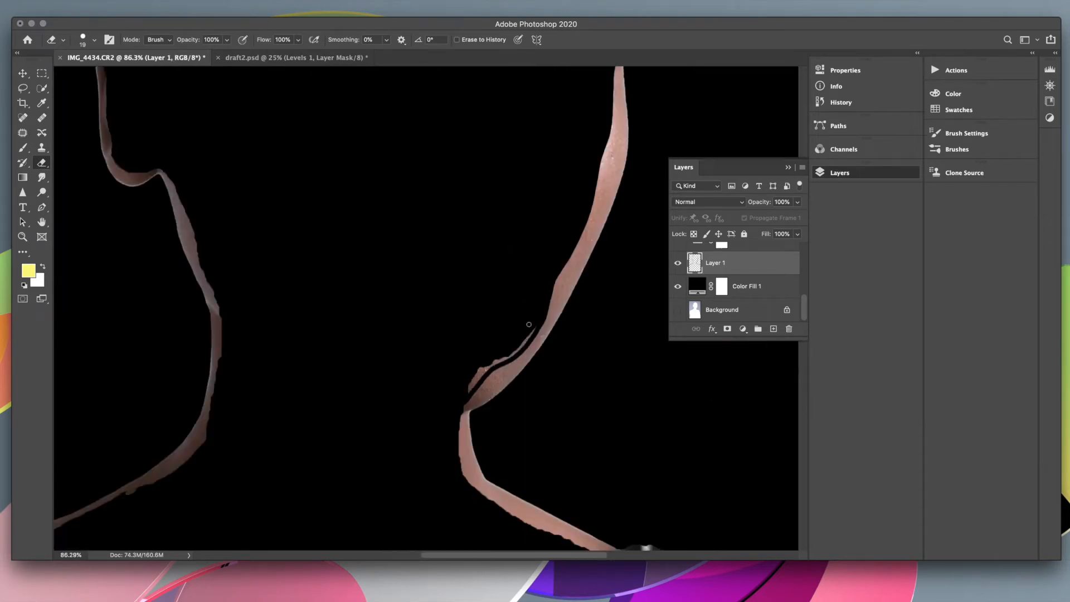
Erase the rough inner edge of the outline along the neck and both shoulders, including the loose fragment below the ear.
scroll(537, 391, "down", 5)
scroll(502, 368, "right", 4)
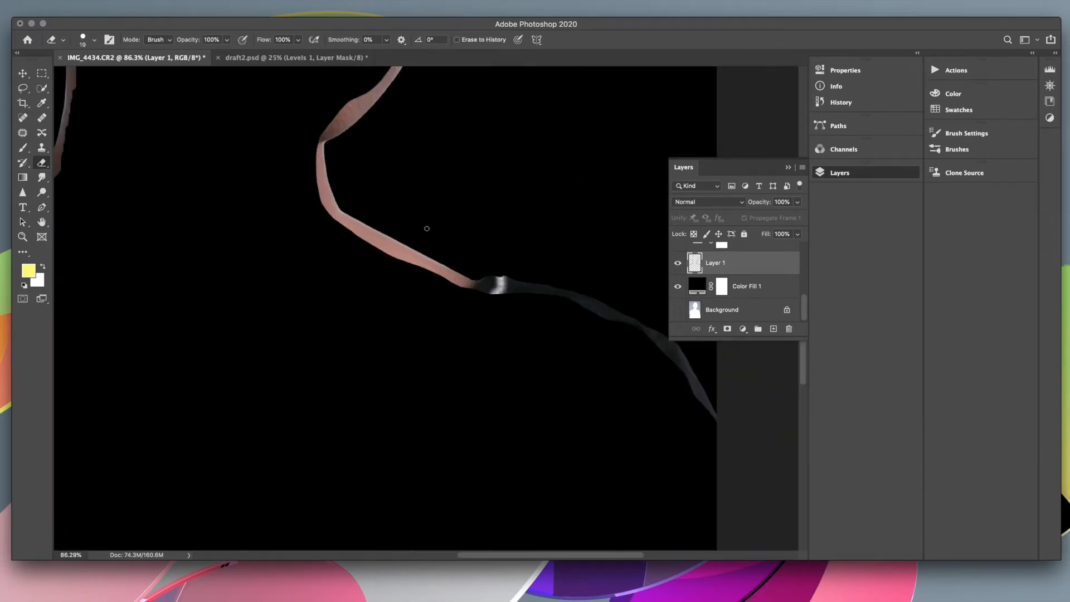
scroll(684, 427, "left", 5)
scroll(560, 398, "right", 5)
scroll(561, 398, "up", 4)
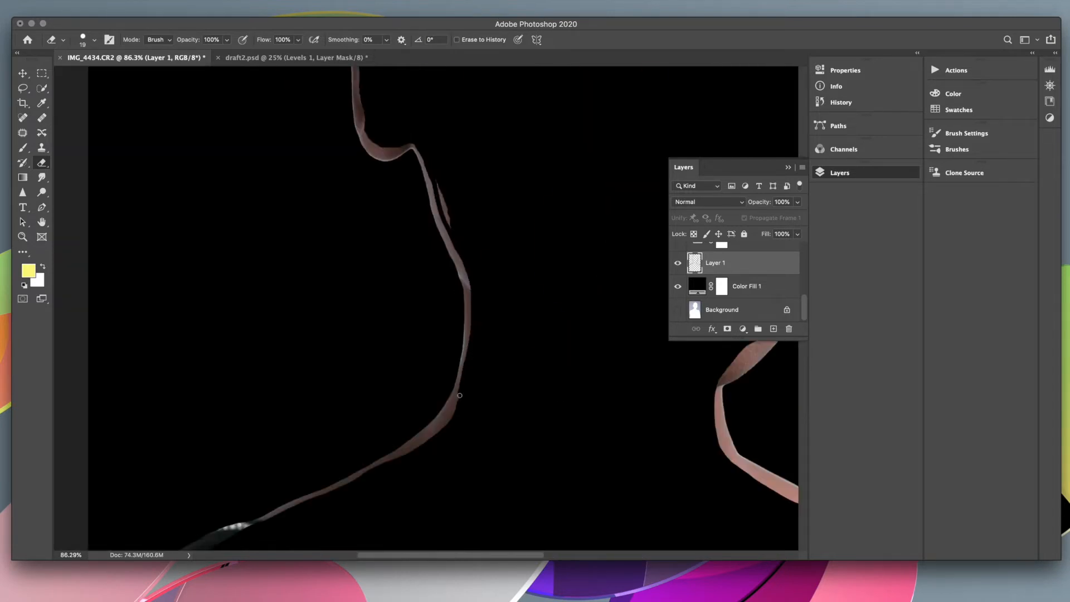
left_click_drag(437, 182, 450, 228)
scroll(462, 293, "down", 10)
scroll(462, 293, "up", 10)
scroll(483, 271, "down", 5)
scroll(394, 410, "up", 5)
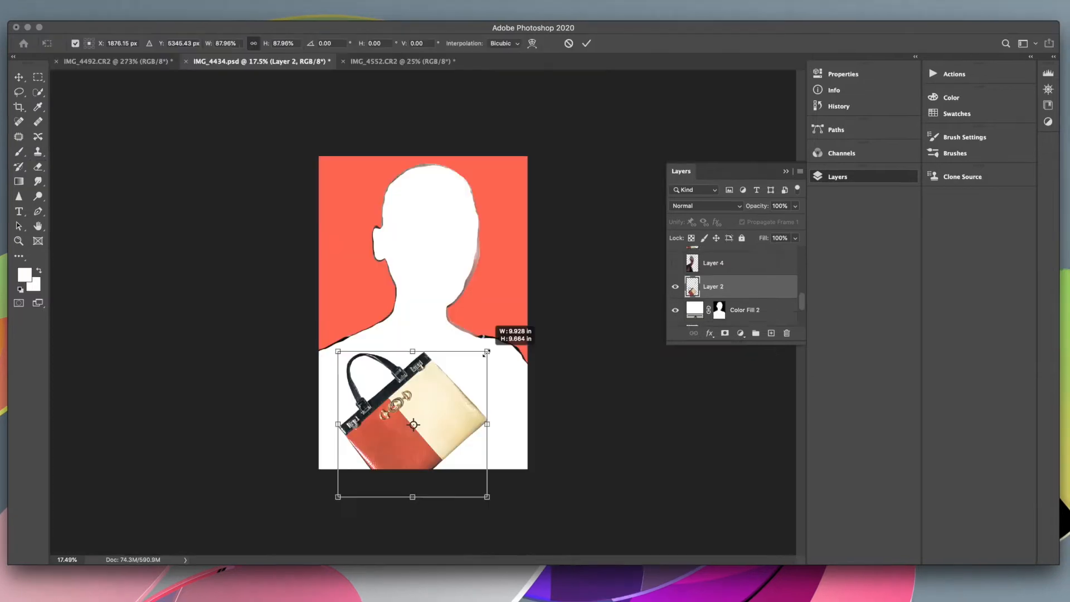
Duplicate the handbag layer and place a copy rotated -32.80° over the lower-left corner of the silhouette.
left_click_drag(725, 286, 771, 332)
left_click_drag(422, 239, 356, 407)
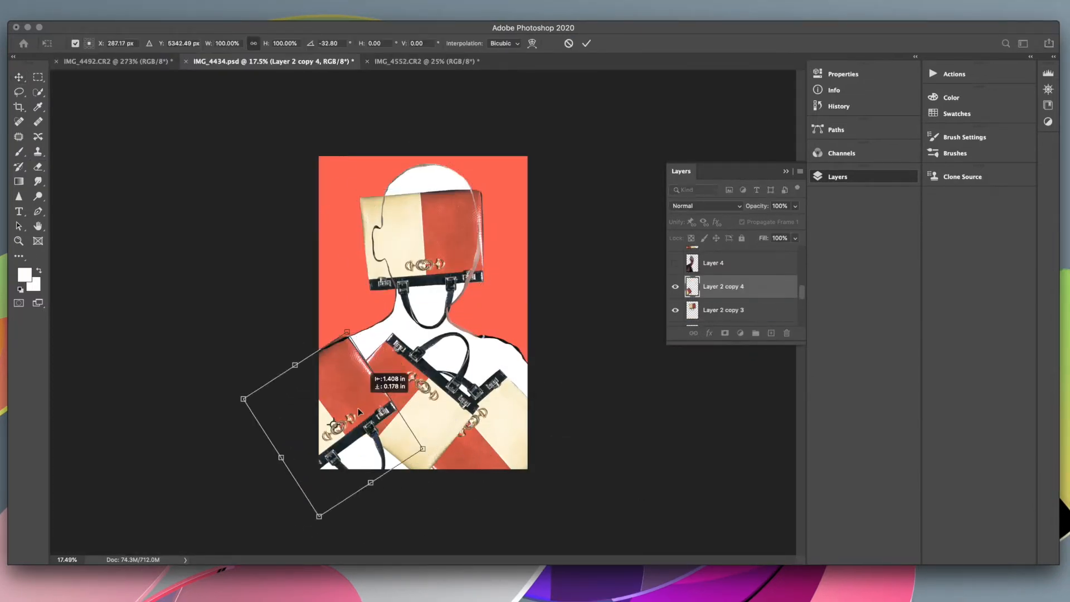
key("Return")
left_click_drag(571, 362, 565, 370)
key("Return")
Move the handbag copy from the head down to the chest and place its layer beneath Layer 2.
left_click_drag(422, 234, 419, 324)
left_click_drag(725, 266, 725, 324)
left_click_drag(477, 303, 447, 509)
key("Return")
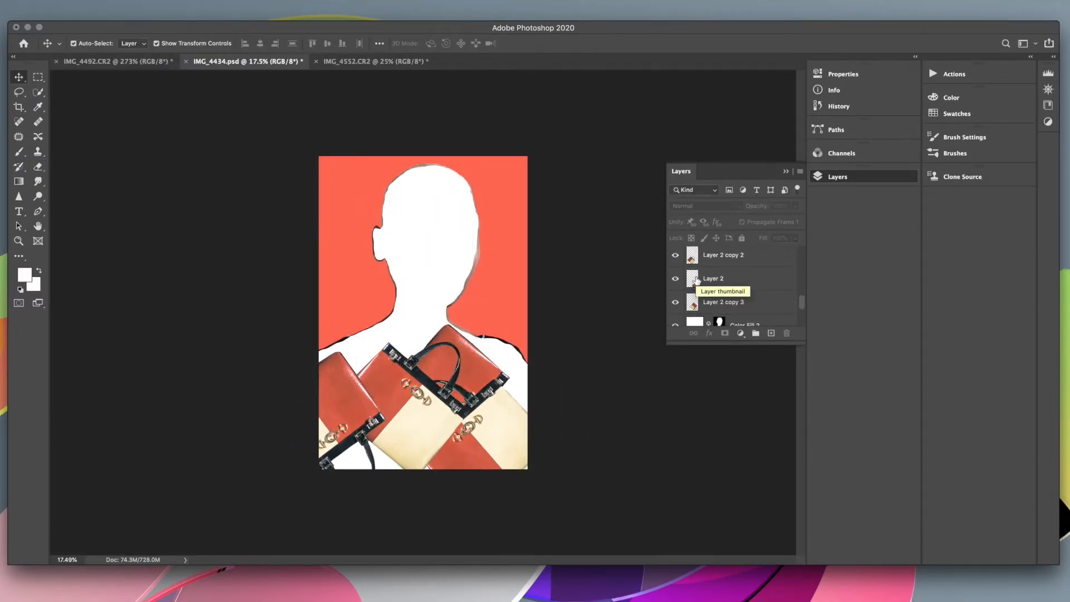
Add another handbag copy to the lower-left of the torso and place its layer beneath Layer 2 copy 3.
scroll(761, 292, "up", 3)
left_click_drag(345, 396, 431, 441)
left_click_drag(479, 549, 399, 359)
key("Return")
left_click_drag(757, 293, 760, 323)
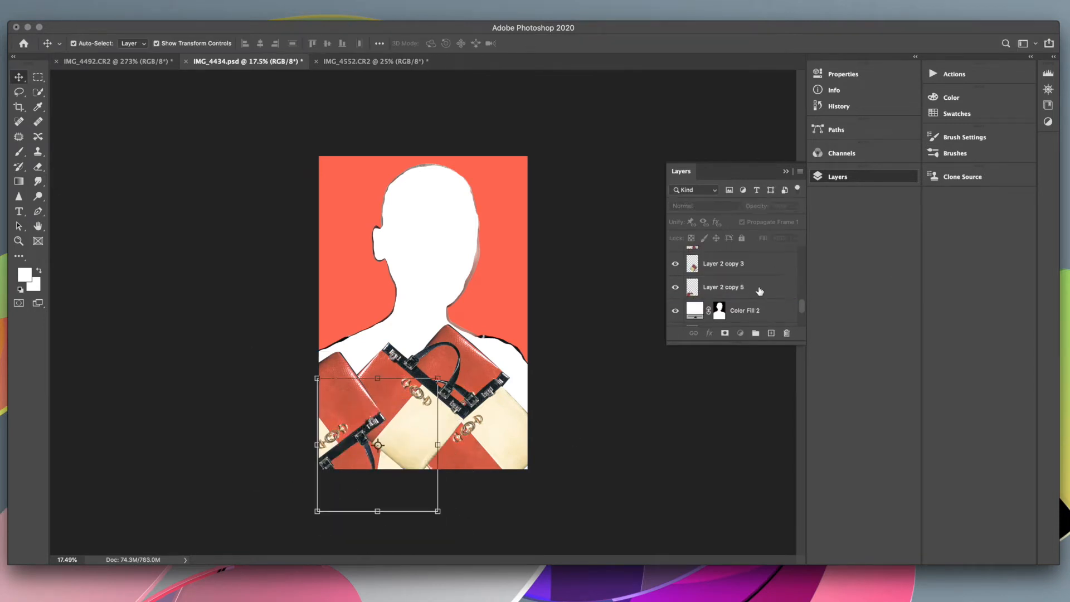
Move a handbag copy up over the head, rotate it and fit it to the silhouette.
left_click_drag(407, 401, 462, 208)
left_click_drag(534, 298, 524, 306)
key("Return")
left_click_drag(490, 212, 473, 228)
Duplicate the head handbag, rotate and move the copy down over the torso, and lower it in the layer order.
key("super+j")
left_click_drag(503, 295, 359, 253)
key("Return")
left_click_drag(412, 217, 369, 411)
left_click_drag(750, 258, 750, 324)
Duplicate the torso handbag again and rotate and position the copy across the upper chest.
key("super+j")
left_click_drag(431, 407, 432, 373)
left_click_drag(474, 329, 463, 309)
left_click_drag(392, 341, 365, 348)
left_click_drag(473, 324, 418, 267)
left_click_drag(409, 351, 426, 394)
left_click_drag(479, 446, 349, 312)
key("Return")
Duplicate the neck handbag on Layer 2 copy 7 and move and rotate the copy over the silhouette's right shoulder.
left_click(441, 317)
key("super+j")
left_click_drag(441, 316, 510, 362)
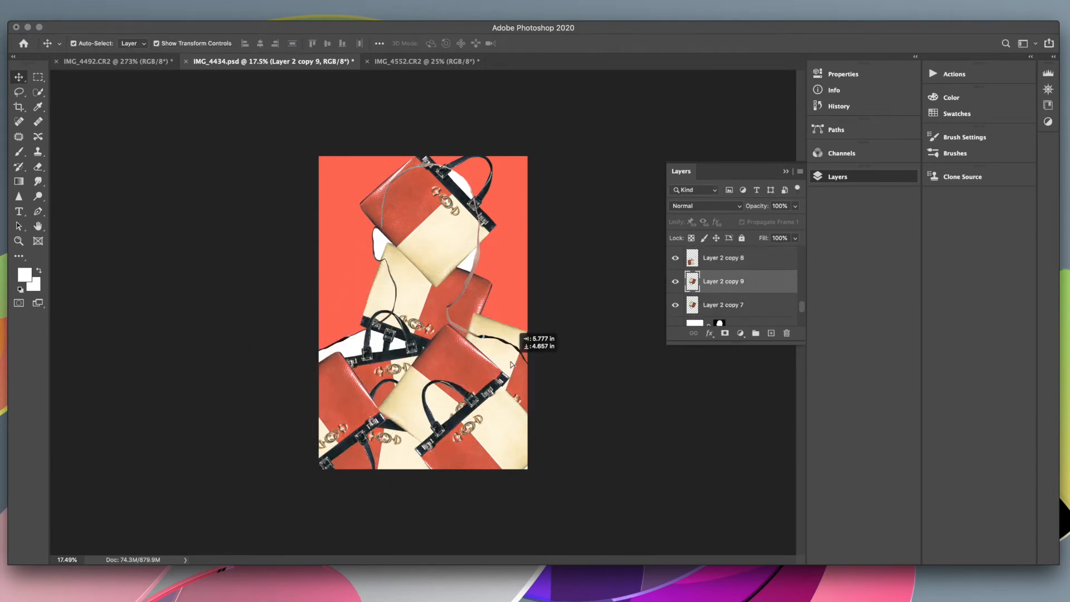
left_click_drag(588, 440, 458, 326)
mouse_move(513, 372)
left_mouse_down()
mouse_move(497, 348)
mouse_move(494, 367)
left_mouse_up()
left_click_drag(593, 374, 592, 413)
left_click_drag(486, 410, 486, 389)
key("Return")
Duplicate Layer 2 copy 7, lower the copy in the layer order, and rotate and position it over the left shoulder.
left_click(759, 306)
key("super+j")
left_click_drag(410, 301, 379, 384)
left_click_drag(493, 434, 490, 356)
left_click_drag(714, 299, 716, 324)
left_click_drag(390, 357, 368, 307)
left_click_drag(312, 368, 305, 318)
left_click_drag(370, 329, 378, 368)
key("Return")
Rotate and shift the handbag in the middle of the chest to cover more of the white gap.
left_click(445, 363)
left_click_drag(533, 315, 323, 372)
left_click_drag(440, 377, 459, 375)
left_click_drag(580, 404, 335, 379)
key("Return")
Move the handbag toward the silhouette's right shoulder and fine-tune its rotation and position.
left_click_drag(474, 349, 539, 391)
left_click_drag(456, 373, 478, 360)
left_click_drag(543, 320, 581, 368)
left_click_drag(593, 449, 598, 436)
left_click_drag(488, 394, 506, 424)
left_click_drag(433, 341, 447, 328)
key("Return")
left_click_drag(496, 364, 497, 372)
left_click_drag(560, 324, 515, 296)
left_click_drag(559, 311, 561, 304)
key("Return")
Rotate and reposition the handbag in the lower-left corner of the collage.
left_click_drag(351, 390, 357, 394)
mouse_move(519, 430)
left_mouse_down()
mouse_move(518, 391)
mouse_move(519, 439)
left_mouse_up()
left_click_drag(354, 401, 347, 398)
left_click_drag(446, 412, 443, 440)
left_click_drag(366, 510, 372, 515)
left_click_drag(437, 468, 445, 398)
key("Return")
Try shifting a handbag layer in the stack, and restore an earlier state from the document history.
left_click(551, 255)
left_click_drag(748, 286, 750, 277)
left_click(838, 106)
left_click(771, 198)
left_click(837, 177)
Rotate and position the Layer 2 copy 11 handbag behind the head bag so it covers the ear and side of the neck.
left_click(742, 303)
left_click_drag(501, 256, 550, 218)
left_click_drag(429, 329, 437, 237)
left_click_drag(502, 171, 508, 166)
left_click_drag(524, 316, 293, 234)
left_click_drag(423, 239, 422, 273)
left_click_drag(329, 279, 372, 270)
key("Return")
left_click(388, 267)
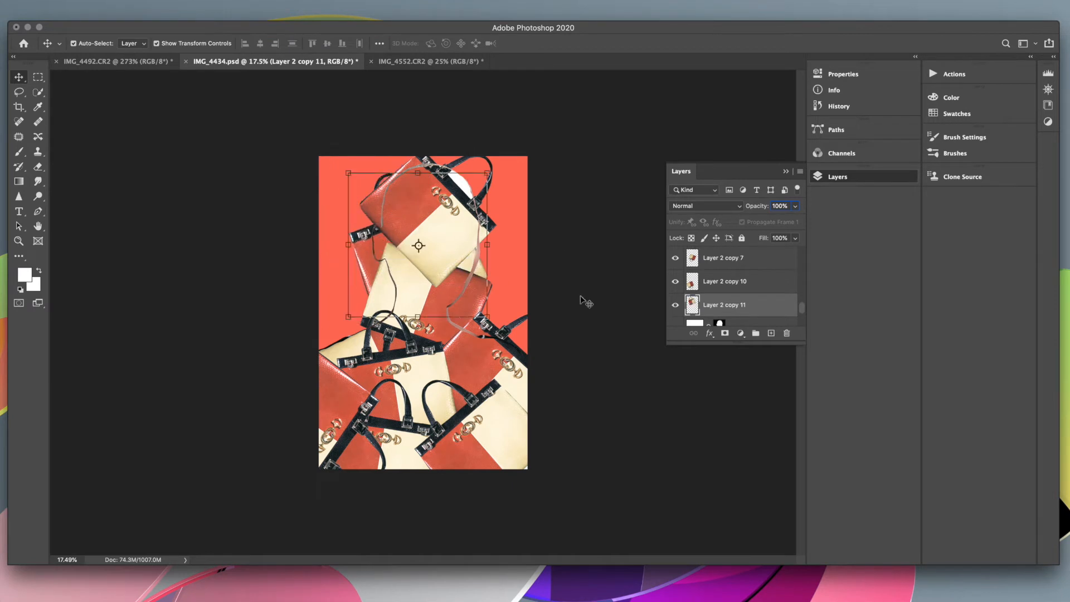
Duplicate Layer 2 copy 11, scale the copy to 106.48%, rotate it -27.32° and place it at the canvas's top-right corner.
left_click_drag(764, 307, 771, 332)
left_click_drag(488, 172, 498, 162)
left_click_drag(459, 253, 529, 185)
left_click_drag(573, 251, 599, 206)
left_click_drag(507, 184, 493, 134)
key("Return")
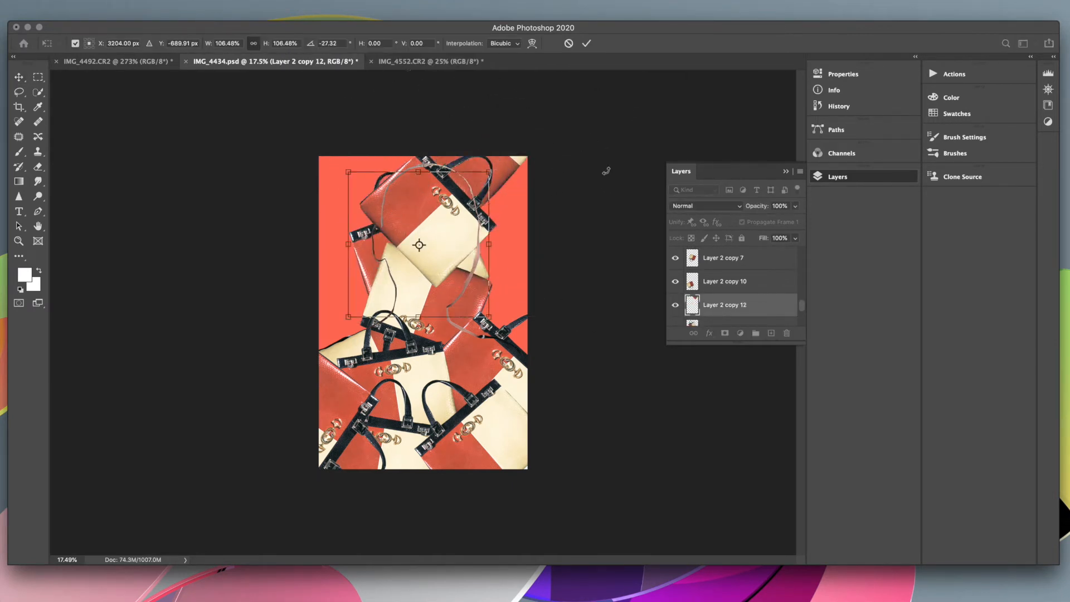
Erase the handle and strap of Layer 2 copy 9 that extend beyond the right shoulder outline, using a size 67 Eraser.
scroll(736, 290, "down", 2)
left_click(719, 310)
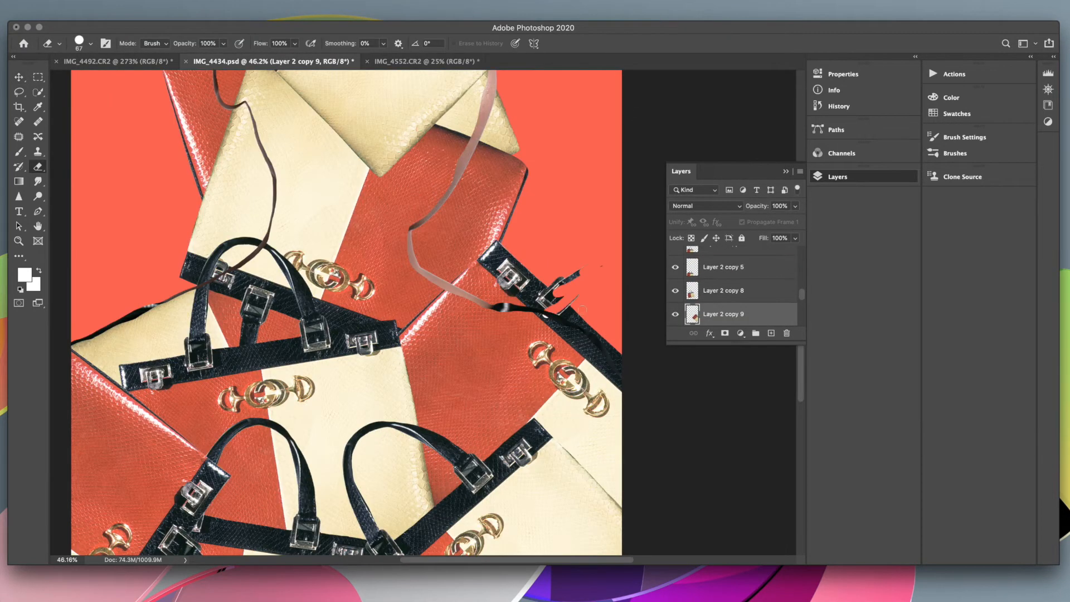
left_click_drag(561, 311, 616, 359)
left_click_drag(616, 359, 574, 320)
left_click_drag(574, 321, 537, 282)
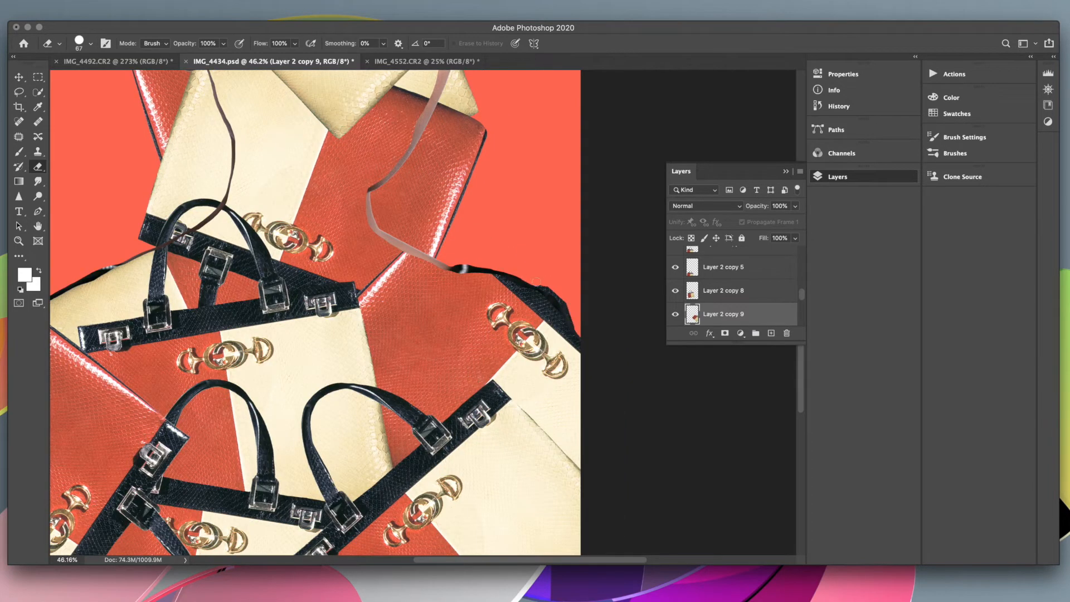
Erase the part of the Layer 2 copy 7 handbag outside the right side of the neck outline.
scroll(516, 255, "up", 4)
left_click_drag(471, 229, 440, 290)
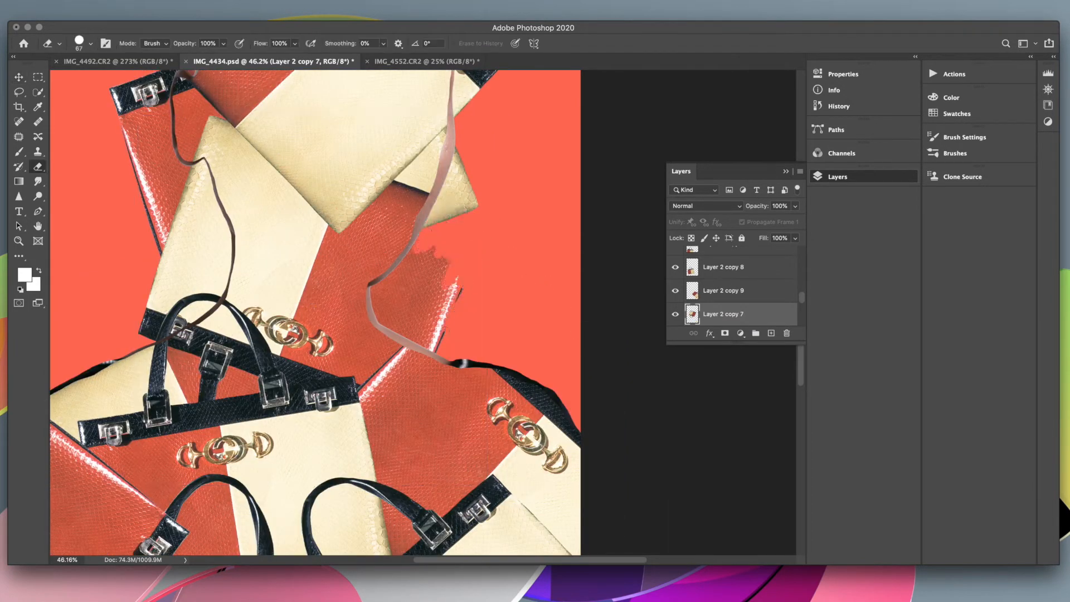
left_click(432, 362, "super")
left_click_drag(432, 333, 430, 350)
Trim the Layer 2 copy 7 handbag to the left side of the neck outline, reducing the Eraser to size 35.
mouse_move(242, 233)
left_mouse_down()
mouse_move(306, 279)
mouse_move(216, 370)
left_mouse_up()
left_click(306, 279, "super")
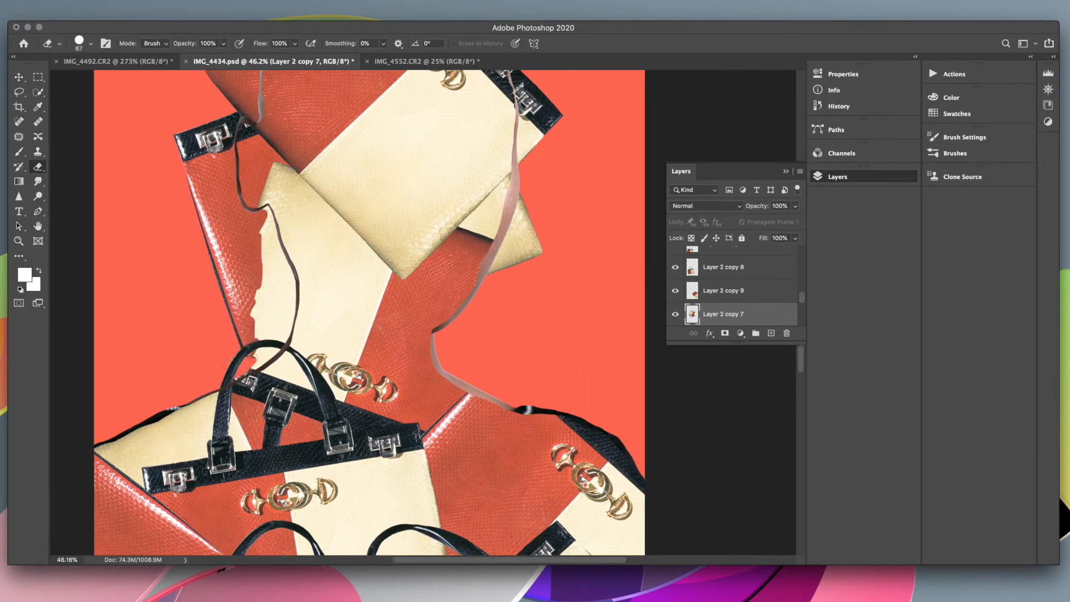
left_click_drag(271, 245, 256, 337)
scroll(251, 229, "up", 5)
key("bracketleft")
key("bracketleft")
key("bracketleft")
key("bracketleft")
key("bracketleft")
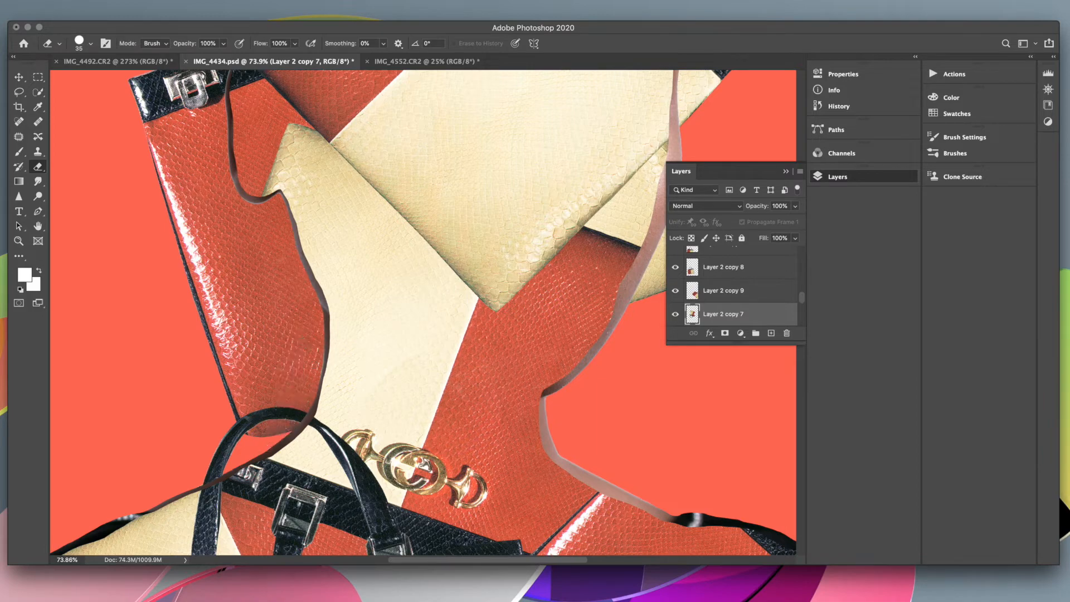
Try to erase the part of the Layer 2 copy 11 handbag outside the left neck outline with a size 79 Eraser.
scroll(283, 433, "down", 5)
key("bracketright")
key("bracketright")
key("bracketright")
key("bracketright")
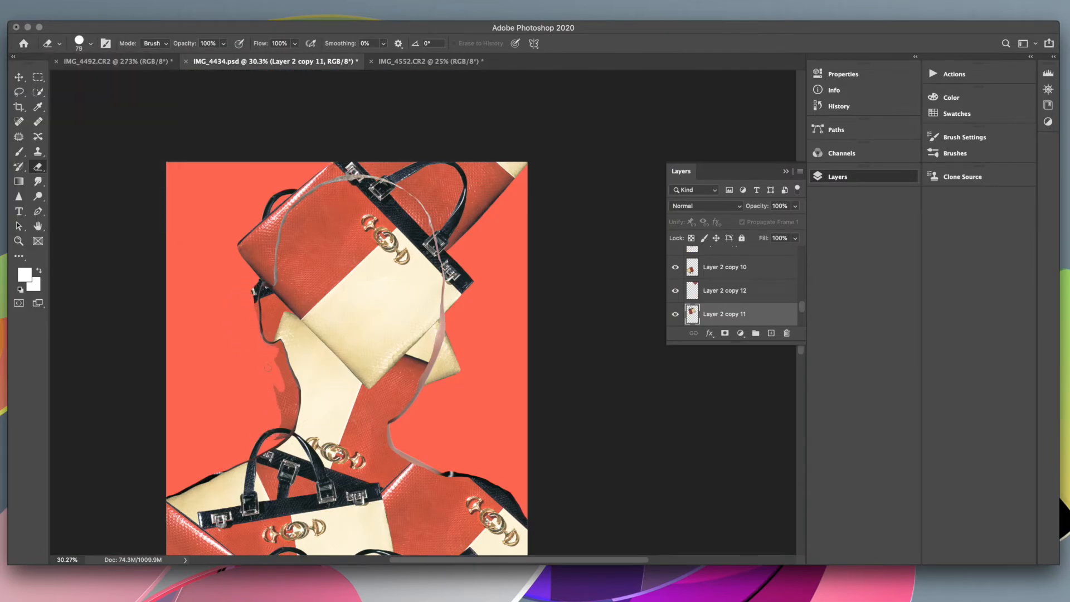
scroll(270, 392, "up", 6)
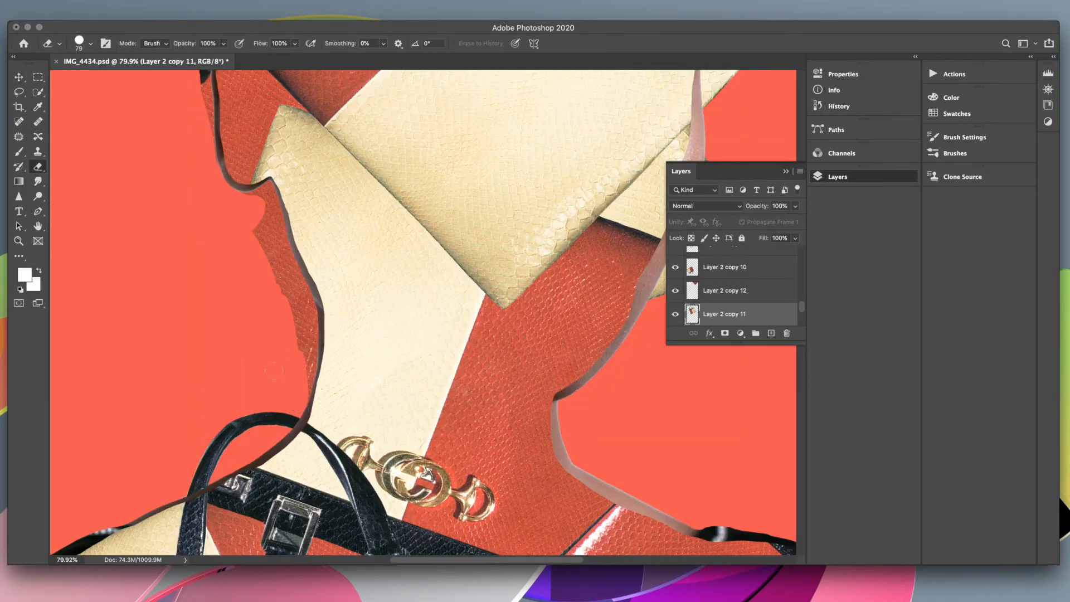
left_click_drag(281, 359, 279, 219)
key("bracketleft")
key("bracketleft")
key("bracketleft")
key("bracketleft")
key("bracketleft")
key("bracketleft")
Try to scale Layer 2 copy 3 to 131.32% and place it at the canvas's lower right behind the other handbags.
key("v")
left_click(367, 328)
key("e")
scroll(535, 429, "down", 7)
key("v")
left_click(496, 367)
left_click_drag(599, 496, 482, 262)
left_click_drag(641, 384, 521, 537)
left_click_drag(501, 368, 499, 370)
left_click_drag(641, 379, 643, 418)
left_click_drag(498, 362, 506, 368)
left_click_drag(635, 357, 635, 465)
left_click_drag(517, 372, 527, 364)
left_click_drag(632, 412, 630, 393)
left_click_drag(489, 362, 491, 367)
key("Return")
key("e")
scroll(509, 302, "up", 5)
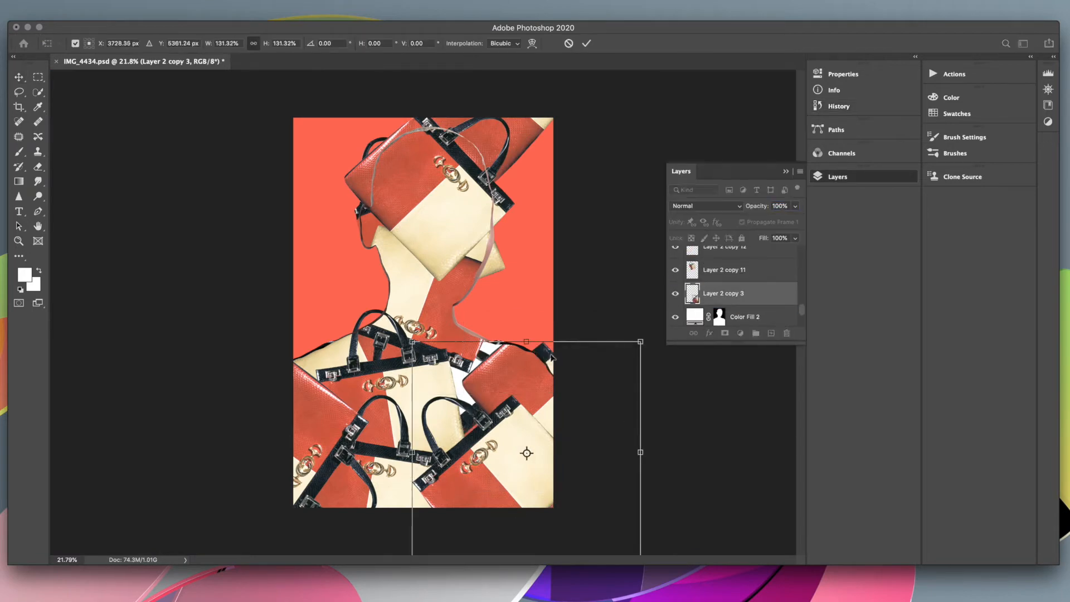
Try to rotate Layer 2 copy 3 and fit it behind the right shoulder so that it covers the white gap.
left_click_drag(613, 335, 383, 427)
left_click_drag(506, 330, 487, 375)
left_click_drag(382, 339, 350, 467)
left_click_drag(455, 381, 491, 351)
mouse_move(382, 412)
left_mouse_down()
mouse_move(382, 385)
mouse_move(397, 462)
left_mouse_up()
left_click_drag(494, 357, 429, 386)
key("Return")
left_click(104, 147)
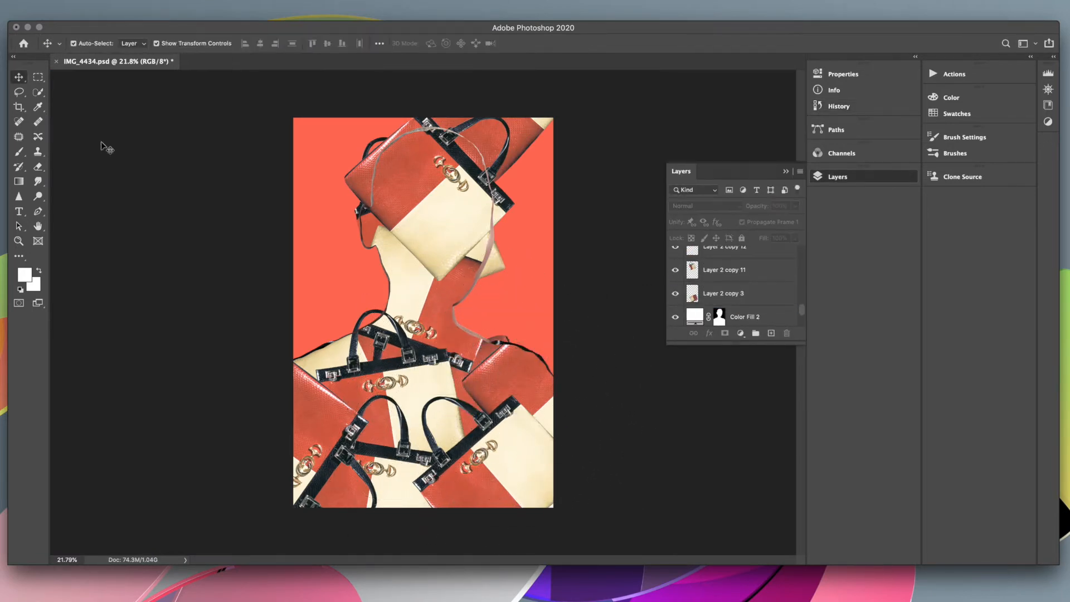
Revert the document to the Delete Layer history state that precedes the Eraser strokes.
left_click(496, 356)
key("e")
scroll(478, 334, "up", 5)
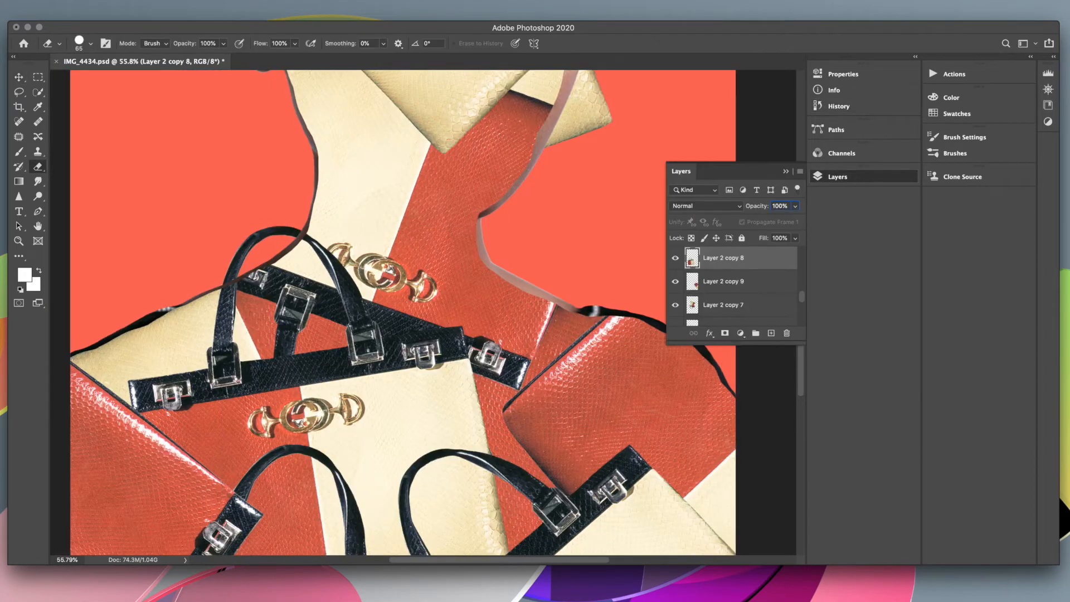
key("v")
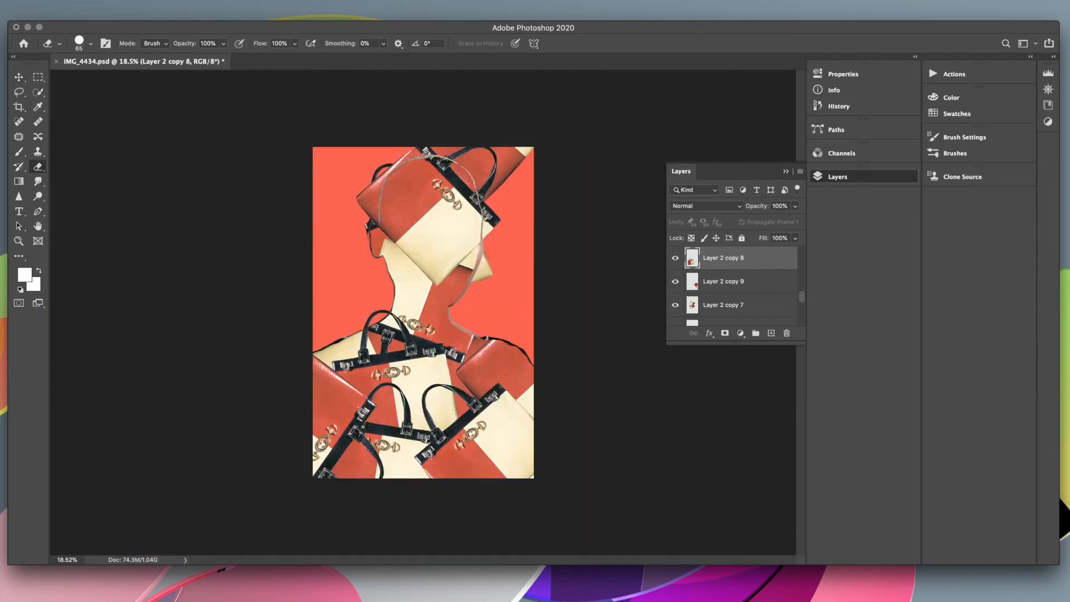
left_click(857, 104)
scroll(736, 150, "up", 10)
left_click(736, 200)
left_click(735, 161)
left_click(734, 187)
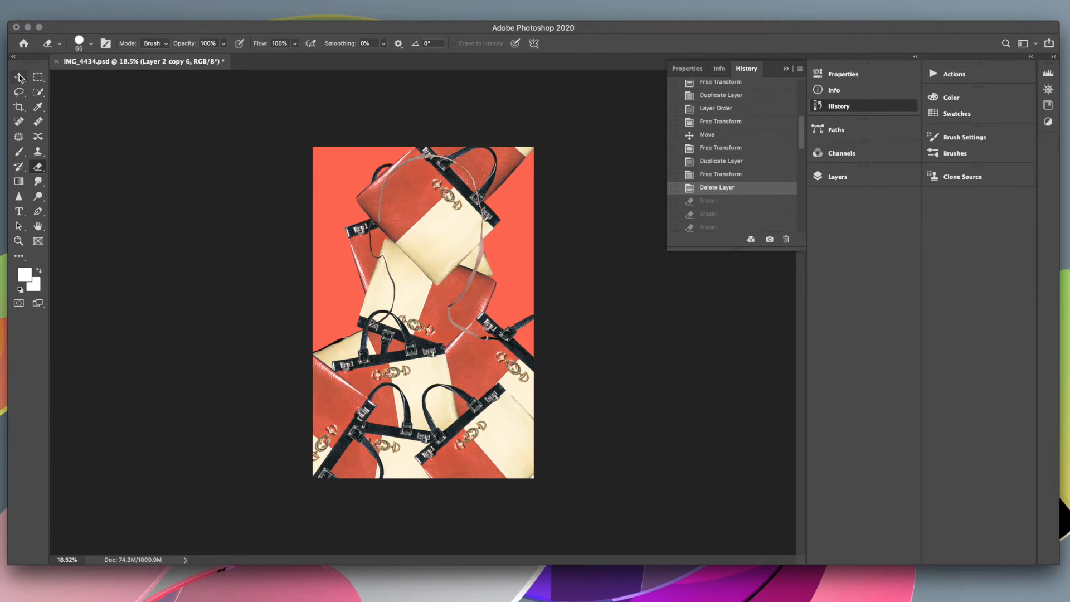
Rotate the Layer 2 copy 7 handbag by about 113° and place it across the neck.
key("v")
left_click_drag(509, 175, 559, 274)
left_click_drag(410, 310, 408, 314)
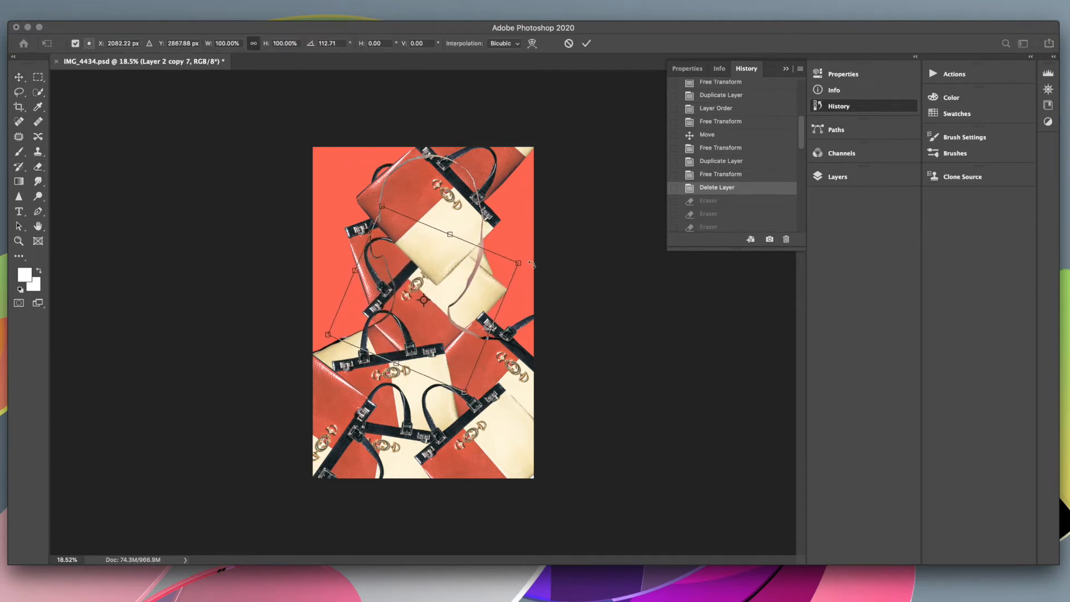
left_click_drag(581, 294, 580, 273)
key("Return")
Erase the parts of Layer 2 copy 11 outside the left face and neck outline, using a size 38 Eraser.
left_click(385, 254)
key("e")
scroll(391, 251, "up", 10)
left_click_drag(262, 195, 317, 177)
mouse_move(321, 385)
left_mouse_down()
mouse_move(379, 322)
mouse_move(301, 170)
mouse_move(322, 203)
mouse_move(281, 268)
mouse_move(334, 312)
mouse_move(308, 363)
left_mouse_up()
scroll(335, 334, "left", 1)
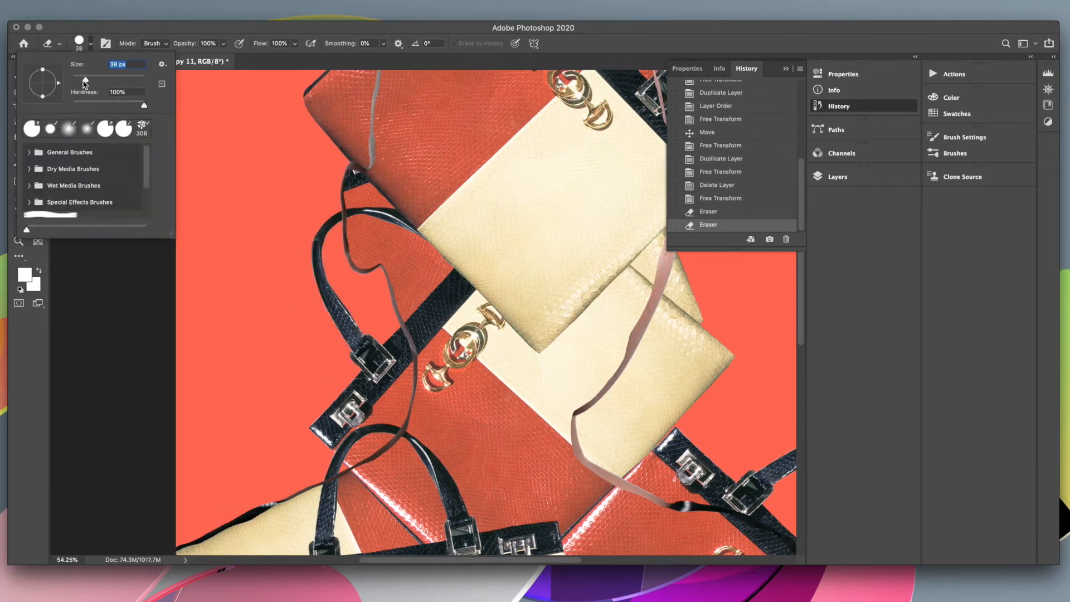
left_click(90, 43)
scroll(390, 390, "down", 5)
scroll(546, 390, "up", 5)
mouse_move(421, 306)
left_mouse_down()
mouse_move(419, 340)
mouse_move(437, 360)
left_mouse_up()
left_click(91, 43)
left_click(467, 351)
Rotate Layer 2 copy 9 slightly counterclockwise and adjust its position at the right shoulder.
key("v")
left_click(402, 474)
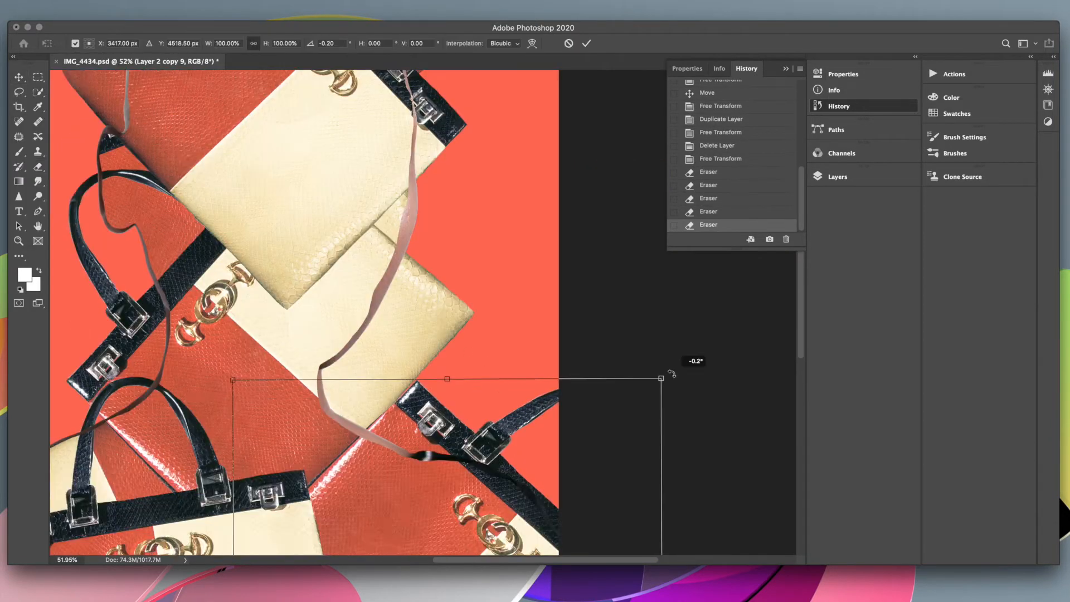
left_click_drag(671, 375, 648, 352)
key("Return")
key("super+minus")
key("super+minus")
left_click(454, 415)
left_click_drag(568, 310, 554, 298)
key("Return")
key("super+minus")
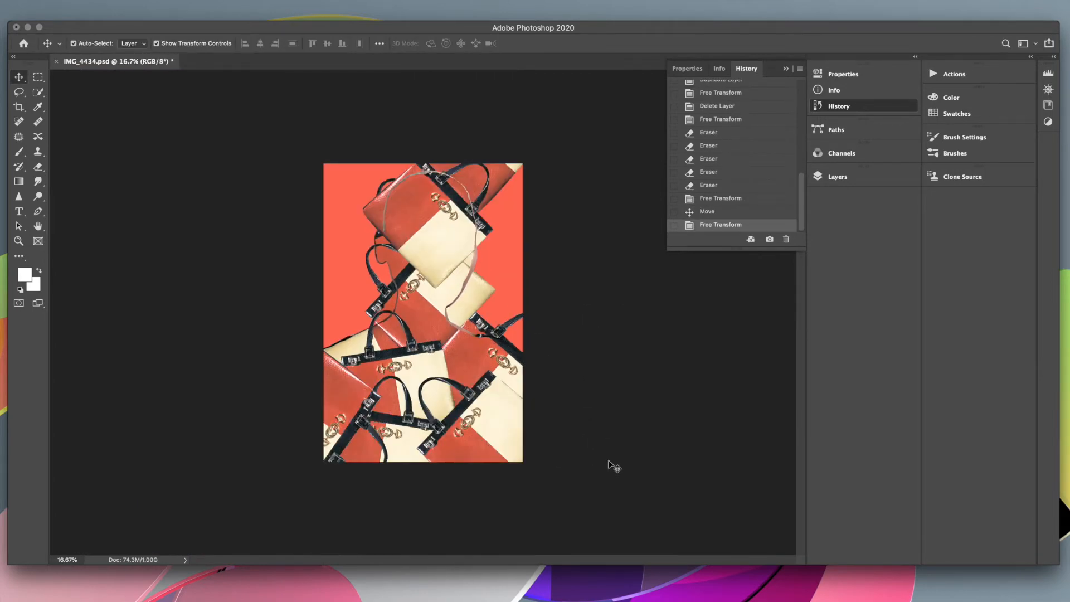
Try to erase handbag parts outside the head outline on Layer 2 copy 11 with a size 81 Eraser.
left_click(384, 187)
scroll(406, 212, "up", 5)
key("e")
left_click_drag(359, 181, 384, 160)
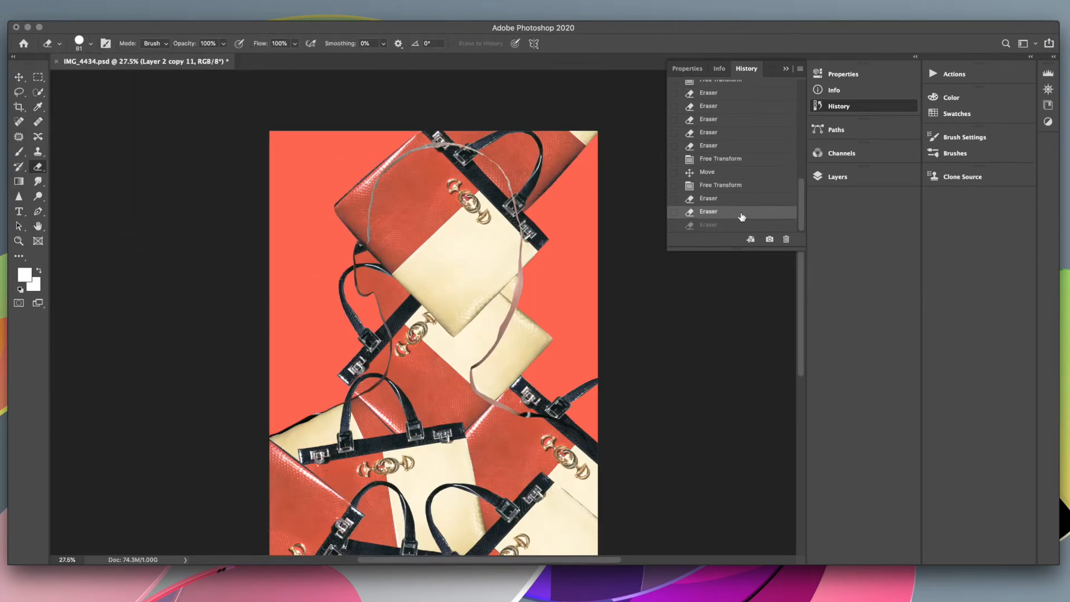
Erase the parts of Layer 2 copy 12 outside the top of the head outline, reducing the Eraser to size 19.
left_click(837, 176)
scroll(736, 290, "down", 3)
left_click_drag(501, 137, 531, 138)
scroll(567, 175, "up", 5)
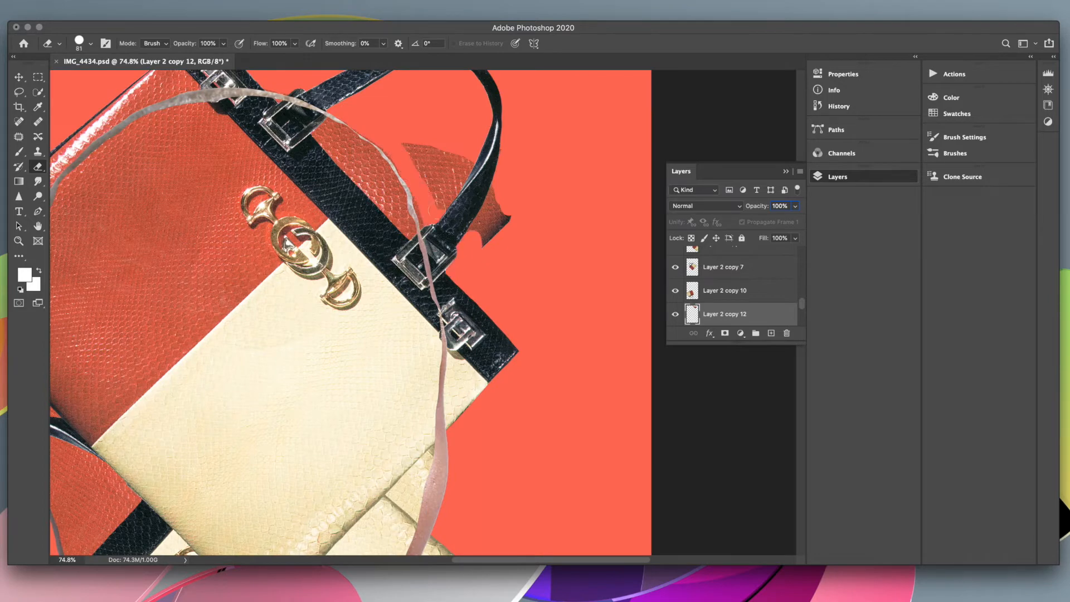
scroll(495, 174, "up", 3)
key("[")
key("[")
key("[")
key("[")
key("[")
key("[")
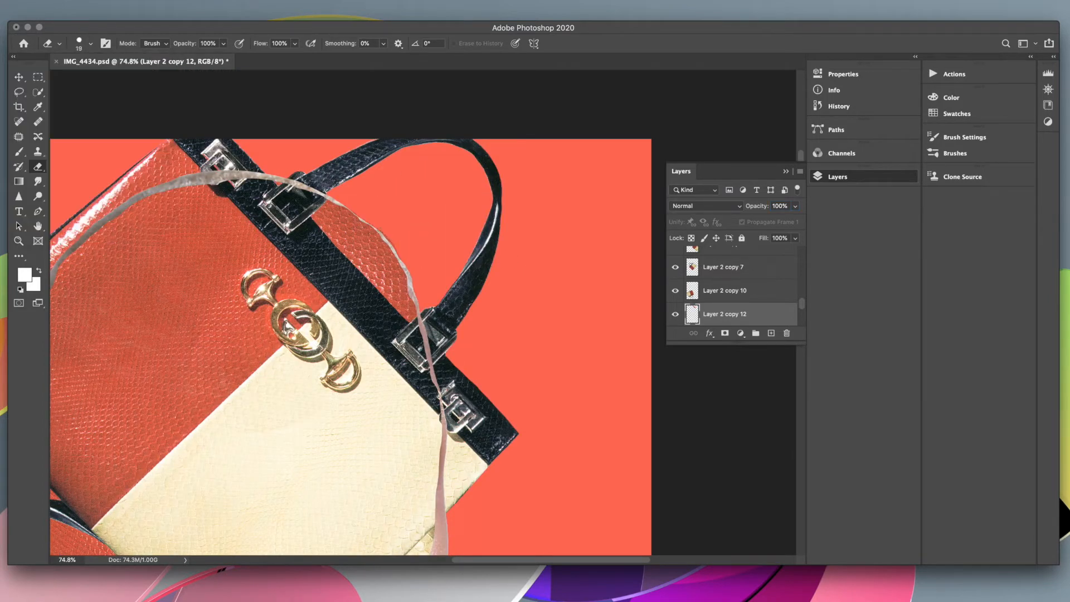
Rotate the Layer 2 copy 9 handbag counterclockwise and shift it at the right shoulder.
key("super+0")
key("v")
left_click_drag(518, 329, 491, 349)
key("super+t")
left_click_drag(574, 315, 415, 455)
mouse_move(481, 350)
left_mouse_down()
mouse_move(458, 343)
mouse_move(472, 366)
left_mouse_up()
key("Return")
Send Layer 2 copy 9 down the layer stack to just above Color Fill 2 and rotate it clockwise.
key("super+[")
key("super+[")
key("super+[")
key("super+[")
left_click_drag(393, 309, 579, 359)
left_click_drag(472, 338, 512, 309)
key("Return")
Scale Layer 2 copy 9 to 101.12%, rotate it 15.07° and fit it under the right shoulder outline.
left_click_drag(407, 396, 397, 419)
key("super+z")
left_click_drag(564, 425, 540, 444)
left_click_drag(496, 346, 498, 354)
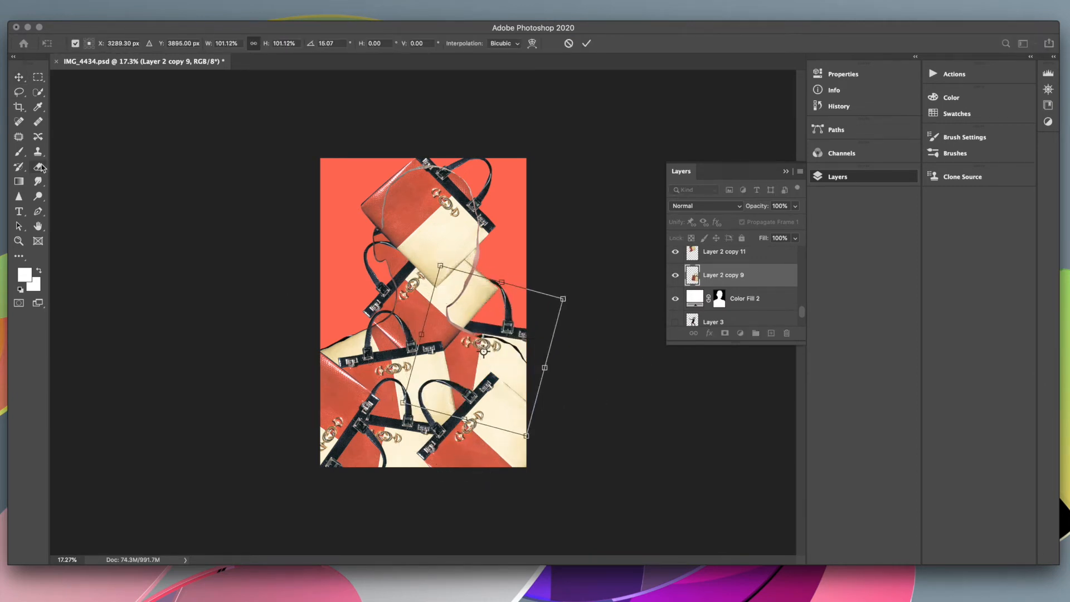
key("Return")
Try further rotations and positions for the Layer 2 copy 9 handbag at the right shoulder.
key("e")
left_click_drag(524, 314, 582, 355)
left_click_drag(423, 316, 479, 334)
key("Return")
mouse_move(440, 351)
left_mouse_down()
mouse_move(580, 362)
mouse_move(430, 352)
left_mouse_up()
left_click_drag(558, 371, 448, 362)
left_click_drag(600, 438, 489, 366)
key("Return")
Try moving the shoulder handbag's layer lower in the stack and rotating it into the right shoulder area.
mouse_move(451, 314)
left_mouse_down()
mouse_move(422, 310)
mouse_move(481, 366)
left_mouse_up()
key("super+z")
mouse_move(390, 301)
left_mouse_down()
mouse_move(462, 331)
mouse_move(483, 370)
left_mouse_up()
key("super+minus")
key("super+minus")
key("v")
scroll(749, 270, "up", 5)
left_click_drag(748, 257, 770, 333)
left_click_drag(628, 393, 668, 512)
left_click_drag(502, 441, 544, 298)
key("Return")
Try another lower layer order for the shoulder handbag, with a new rotation and a higher position.
left_click_drag(749, 259, 756, 322)
left_click_drag(651, 436, 424, 379)
left_click_drag(562, 385, 579, 479)
left_click_drag(708, 399, 682, 516)
left_click_drag(550, 385, 545, 333)
left_click_drag(544, 333, 526, 318)
key("Return")
Try raising the shoulder handbag's layer in the stack and test several rotations over the right shoulder.
scroll(745, 286, "up", 2)
left_click_drag(745, 286, 741, 256)
left_click_drag(646, 464, 653, 441)
mouse_move(516, 372)
left_mouse_down()
mouse_move(516, 410)
mouse_move(519, 359)
left_mouse_up()
left_click_drag(660, 441, 613, 228)
left_click_drag(669, 415, 580, 223)
left_click_drag(561, 391, 539, 412)
left_click_drag(652, 429, 591, 240)
left_click_drag(518, 378, 541, 413)
left_click_drag(664, 415, 663, 425)
mouse_move(503, 397)
left_mouse_down()
mouse_move(478, 392)
mouse_move(492, 398)
left_mouse_up()
left_click_drag(660, 434, 581, 518)
mouse_move(533, 386)
left_mouse_down()
mouse_move(520, 381)
mouse_move(530, 379)
left_mouse_up()
Try different rotations of the handbag behind the right shoulder and nudge its position.
left_click_drag(661, 359, 687, 441)
left_click(739, 456)
left_click(540, 441)
left_click_drag(635, 315, 407, 399)
mouse_move(534, 339)
left_mouse_down()
mouse_move(544, 325)
mouse_move(535, 338)
left_mouse_up()
left_click_drag(660, 357, 618, 485)
left_click_drag(555, 380, 545, 399)
Hide Layer 2 copy 9 and rotate Layer 2 copy 3 to cover the right shoulder gap.
left_click(658, 440)
left_click_drag(557, 408, 569, 411)
left_click_drag(724, 285, 750, 303)
left_click_drag(616, 304, 637, 429)
scroll(745, 303, "down", 5)
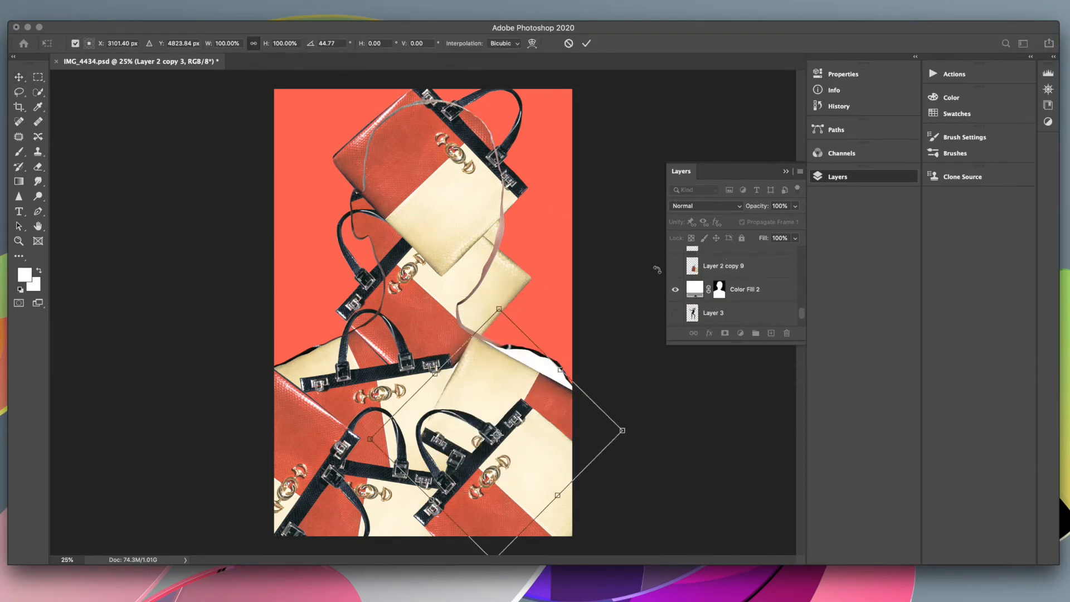
left_click_drag(515, 413, 536, 395)
key("Return")
Delete the surplus shoulder handbag and adjust the rotation and position of the handbag filling the right shoulder.
left_click_drag(643, 499, 661, 332)
key("Return")
key("Delete")
left_click(548, 390)
left_click_drag(594, 263, 576, 286)
mouse_move(546, 385)
left_mouse_down()
mouse_move(564, 374)
mouse_move(553, 374)
left_mouse_up()
left_click_drag(597, 471, 580, 485)
key("Return")
Try several stronger rotations and small position shifts of the handbag behind the right shoulder.
left_click(543, 384)
left_click_drag(630, 277, 544, 234)
left_click_drag(529, 373, 502, 410)
left_click_drag(494, 536, 492, 542)
left_click_drag(657, 446, 652, 355)
left_click_drag(524, 385, 537, 381)
left_click_drag(618, 428, 604, 434)
left_click_drag(383, 458, 380, 460)
key("Return")
Try another rotation of the right shoulder handbag together with a lower layer order and a shifted position.
left_click_drag(599, 313, 559, 411)
left_click_drag(543, 406, 528, 393)
left_click_drag(636, 431, 508, 483)
key("Return")
left_click_drag(735, 282, 752, 308)
left_click_drag(501, 385, 539, 409)
left_click_drag(594, 350, 615, 333)
key("Return")
Rotate the central handbag clockwise and shift it toward the right shoulder.
left_click(450, 386)
left_click_drag(501, 363, 509, 396)
left_click_drag(424, 411, 450, 390)
key("Return")
Move and rotate Layer 2 copy 3 so its red panel fills the right shoulder.
left_click(601, 428)
left_click(549, 385)
mouse_move(620, 407)
left_mouse_down()
mouse_move(628, 430)
mouse_move(610, 439)
mouse_move(624, 425)
left_mouse_up()
left_click_drag(535, 390, 542, 420)
mouse_move(598, 330)
left_mouse_down()
mouse_move(559, 321)
mouse_move(537, 280)
left_mouse_up()
key("Return")
left_click(593, 312)
left_click(540, 346)
Erase the parts of Layer 2 copy 3 that spill past the right shoulder outline.
key("e")
left_click(90, 43)
left_click(201, 138)
scroll(540, 346, "up", 3)
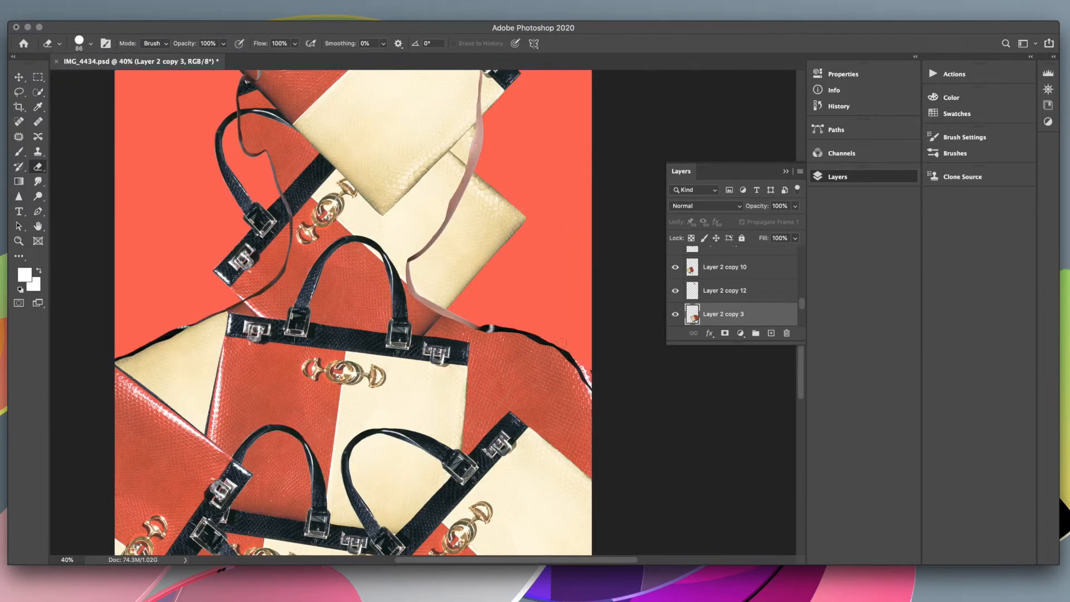
scroll(526, 311, "down", 3)
key("super")
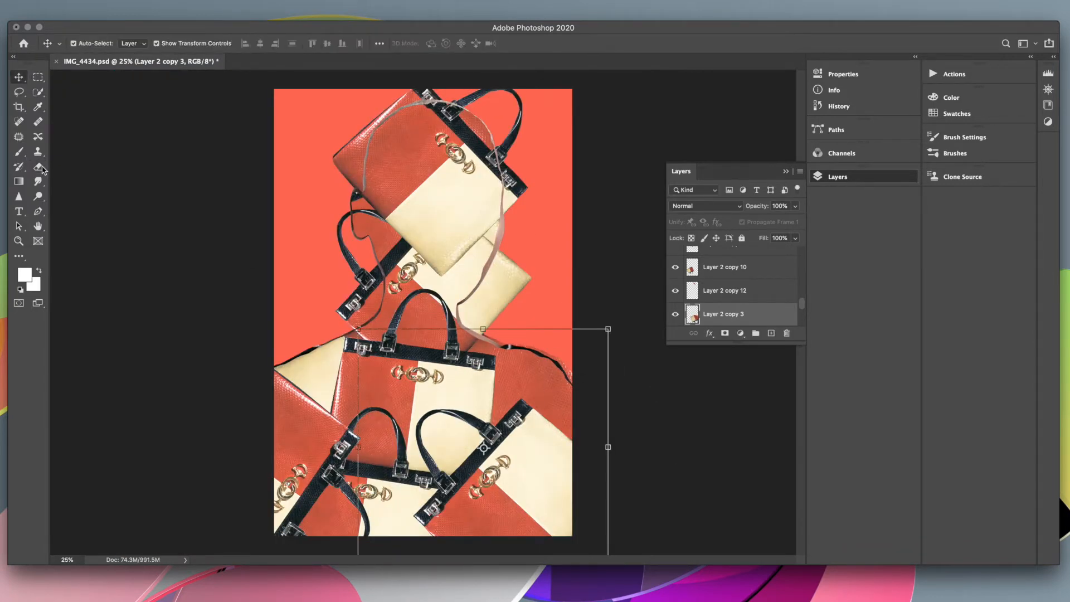
scroll(521, 369, "up", 3)
left_click_drag(538, 300, 658, 386)
Erase the leftover background around the handle of the central handbag on Layer 2 copy 8 with a 17 px eraser.
key("v")
left_click(304, 239)
left_click_drag(559, 205, 559, 207)
key("Escape")
left_click(574, 212)
scroll(574, 211, "down", 4)
scroll(460, 107, "up", 3)
left_click_drag(335, 216, 290, 315)
left_click(747, 211)
left_click_drag(596, 425, 607, 407)
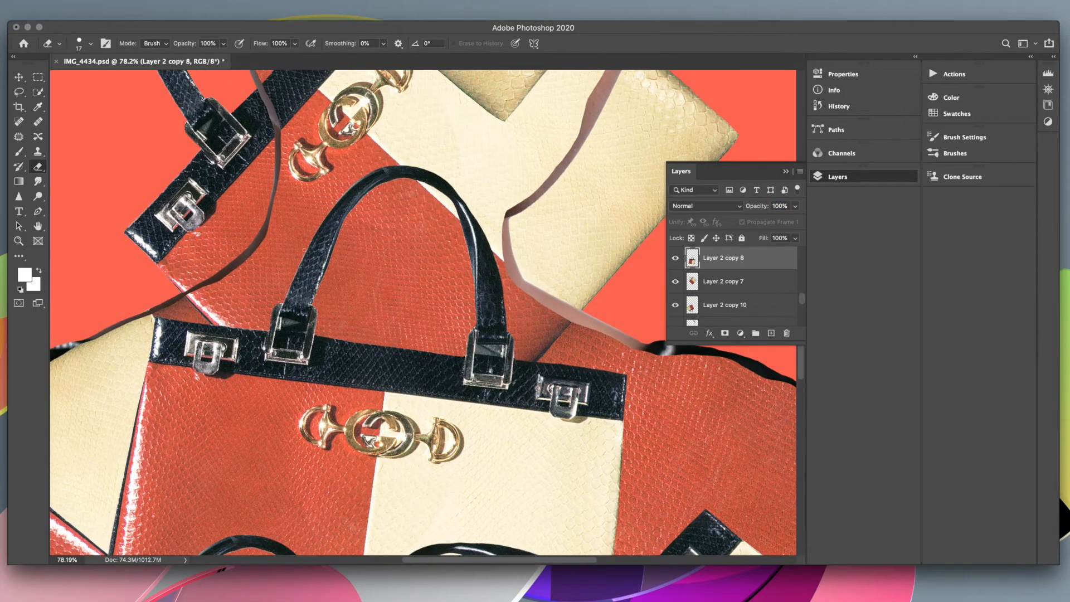
Check the overlapping lower handbags by toggling layer visibility and erase the leftover edges on Layer 2 copy 6.
scroll(423, 312, "left", 3)
left_click(724, 305)
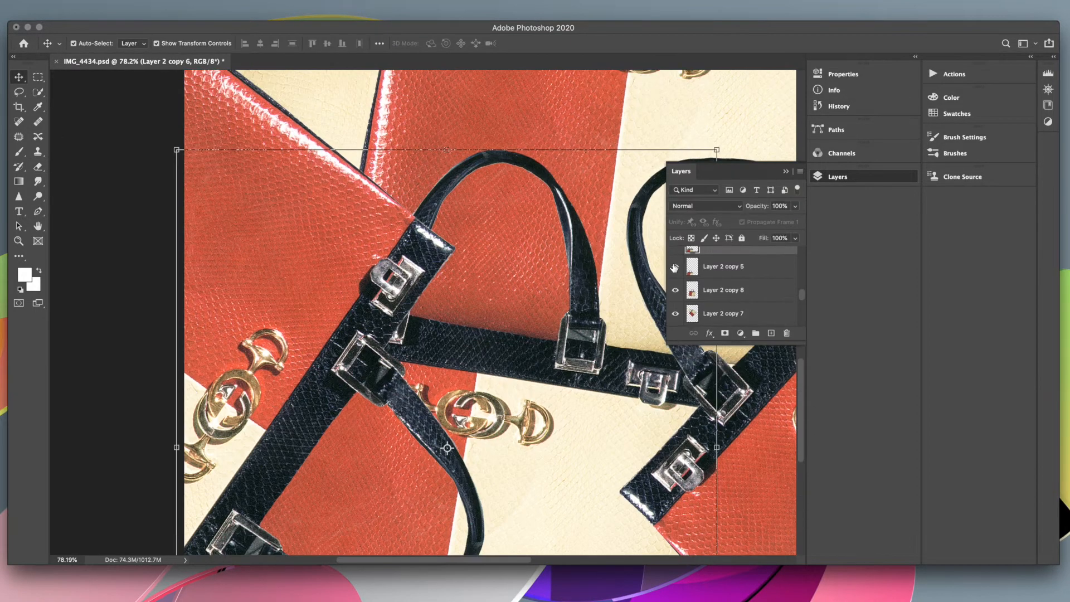
left_click(675, 266)
left_click(675, 289)
left_click(675, 290)
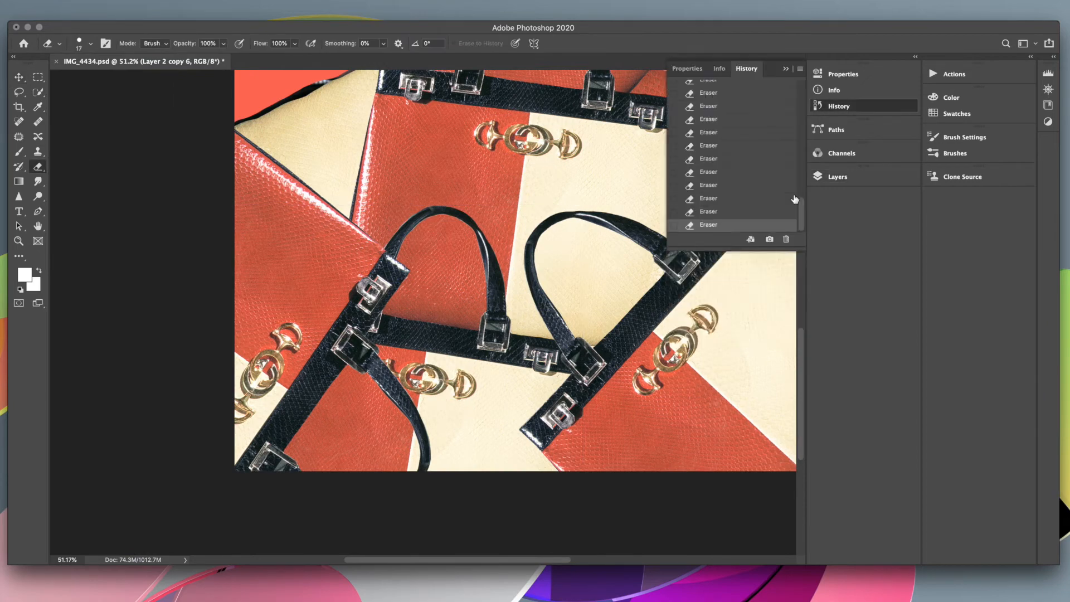
left_click(780, 212)
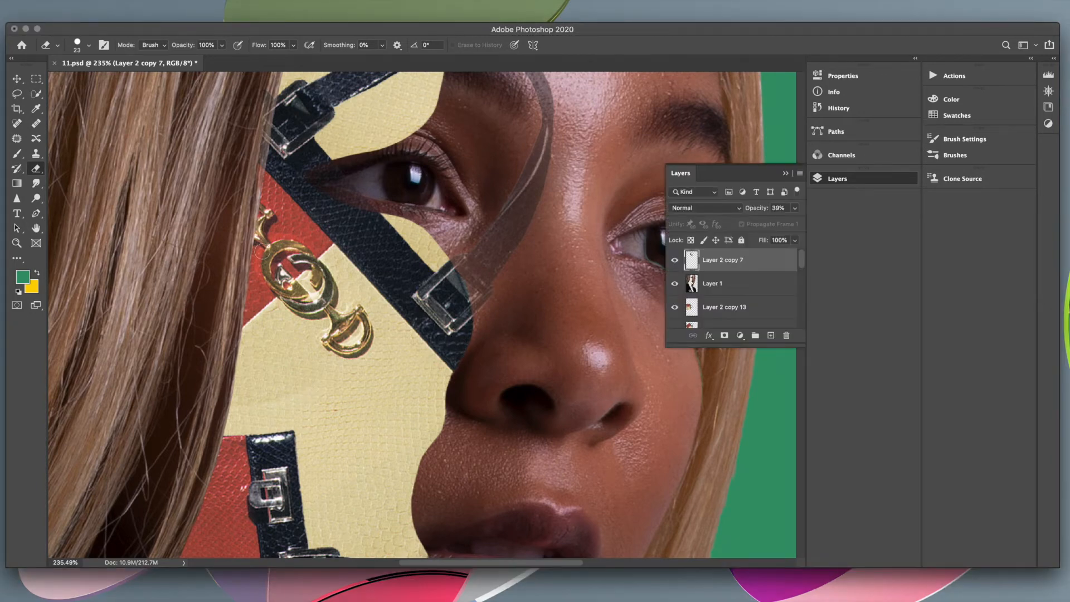
In the 11.psd portrait, set the opacity of the handbag strap layer around the eye to 100%.
scroll(335, 179, "up", 4)
scroll(334, 179, "left", 3)
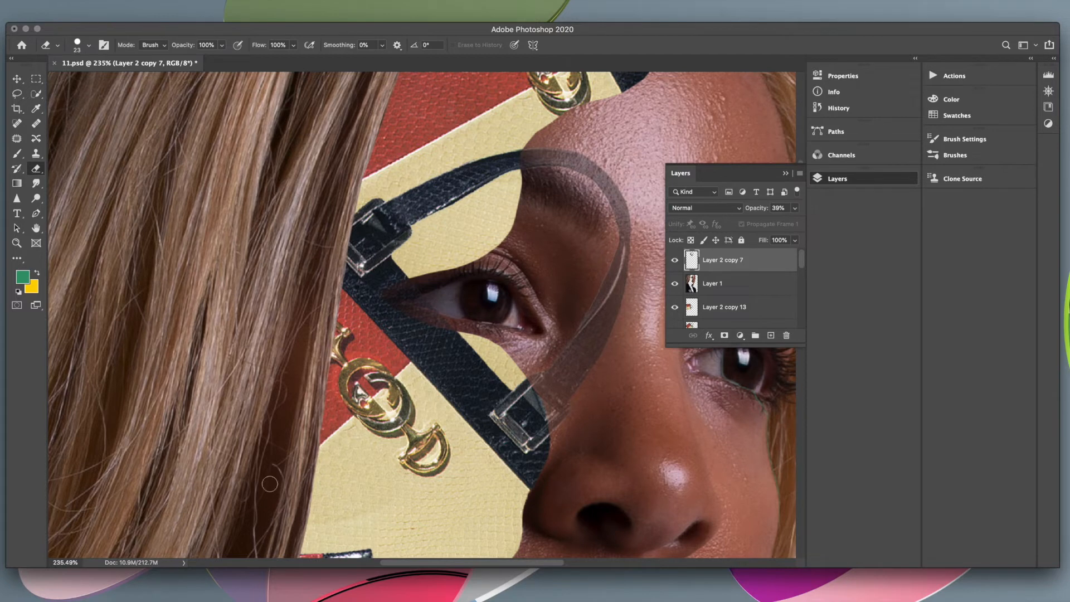
scroll(244, 508, "right", 5)
scroll(244, 507, "down", 3)
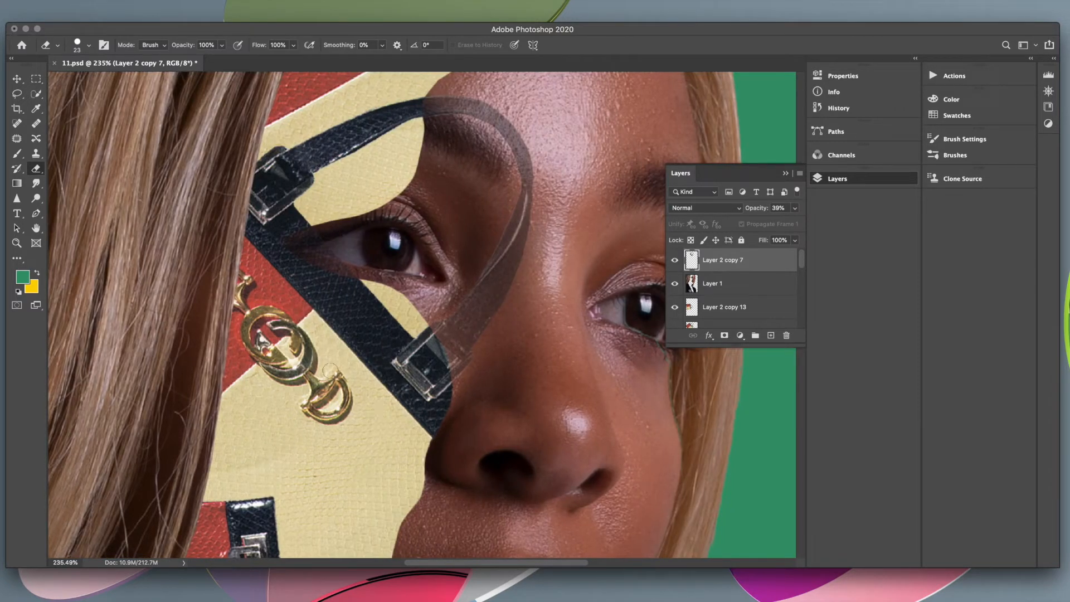
scroll(413, 421, "down", 3)
scroll(414, 422, "left", 2)
left_click(795, 207)
left_click_drag(767, 222, 802, 223)
scroll(340, 253, "up", 3)
scroll(340, 253, "left", 3)
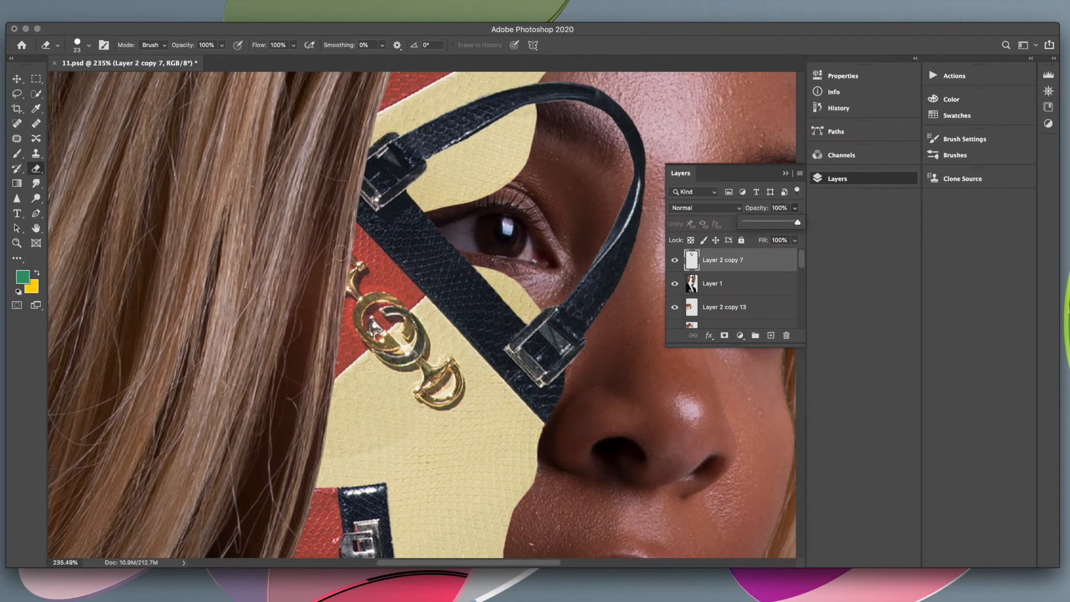
scroll(316, 301, "down", 5)
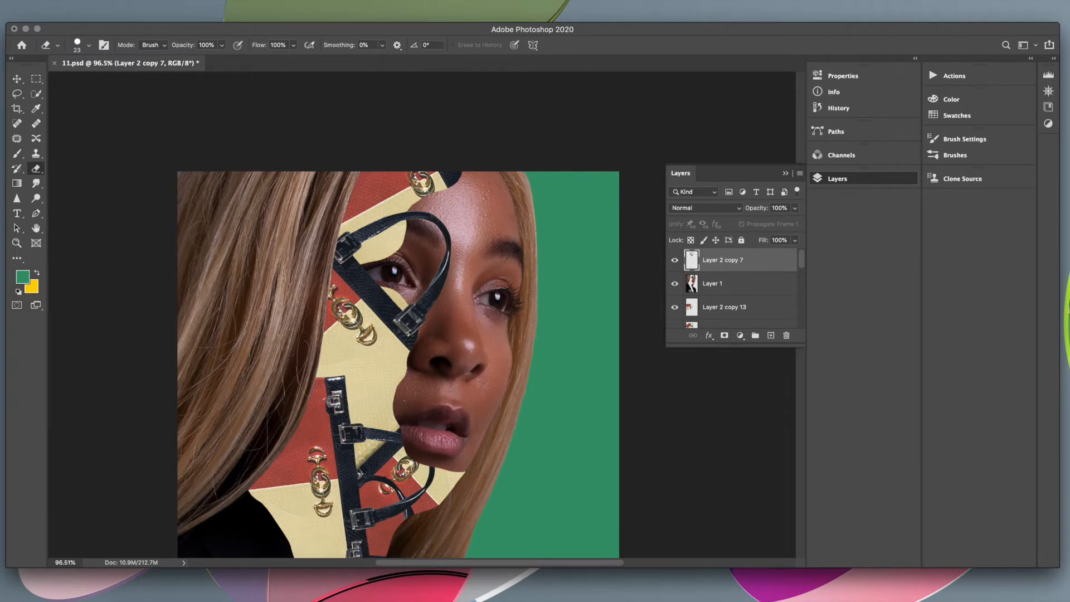
scroll(494, 456, "down", 5)
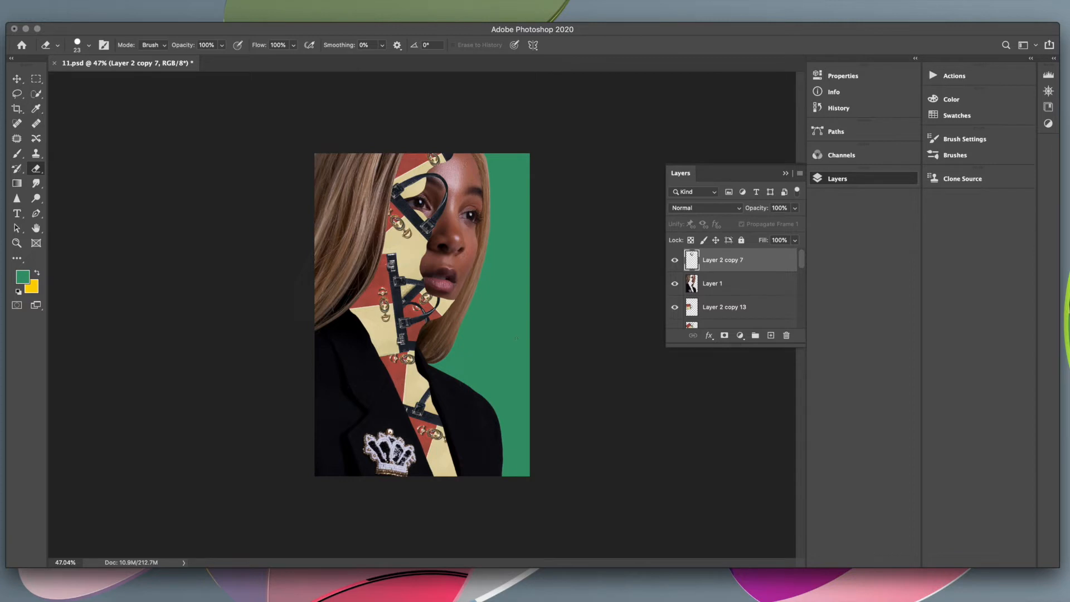
Place a duplicate of the cheek handbag, Layer 2 copy 13, above all layers and set its opacity to 46%.
scroll(446, 325, "up", 3)
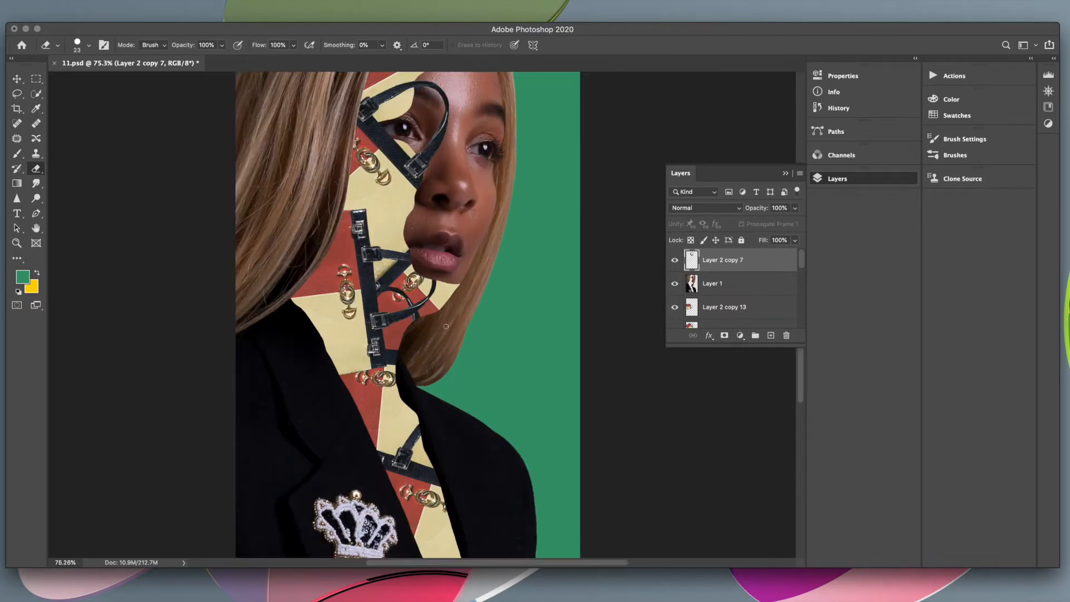
key("v")
left_click(735, 306)
left_click_drag(739, 294, 755, 257)
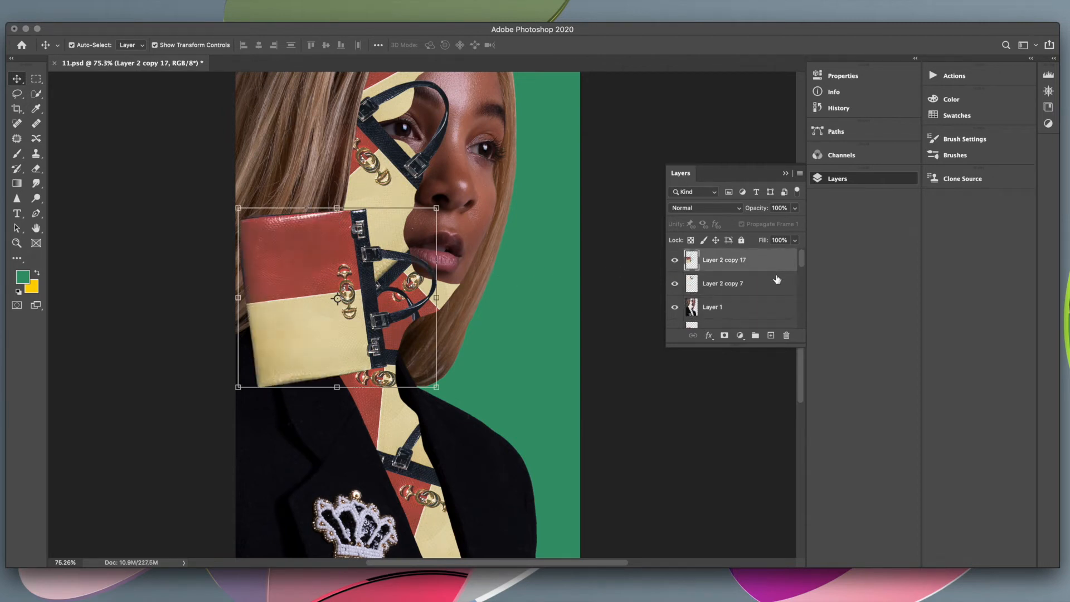
left_click_drag(795, 209, 768, 225)
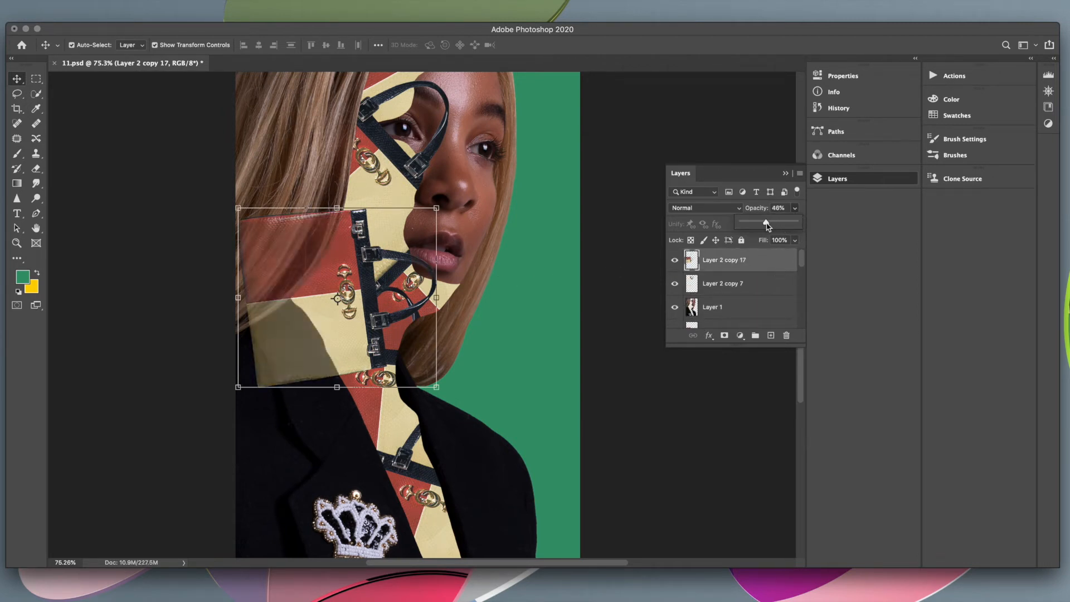
Erase the duplicate handbag's body outside the face with a 73 px eraser, keeping the strap, and restore its opacity to 100%.
left_click(36, 168)
left_click(89, 45)
left_click(249, 232)
mouse_move(249, 232)
left_mouse_down()
mouse_move(267, 252)
mouse_move(281, 216)
mouse_move(326, 212)
mouse_move(304, 246)
mouse_move(259, 267)
mouse_move(273, 253)
mouse_move(281, 334)
mouse_move(248, 364)
left_mouse_up()
mouse_move(310, 304)
left_mouse_down()
mouse_move(296, 345)
mouse_move(318, 351)
mouse_move(334, 388)
left_mouse_up()
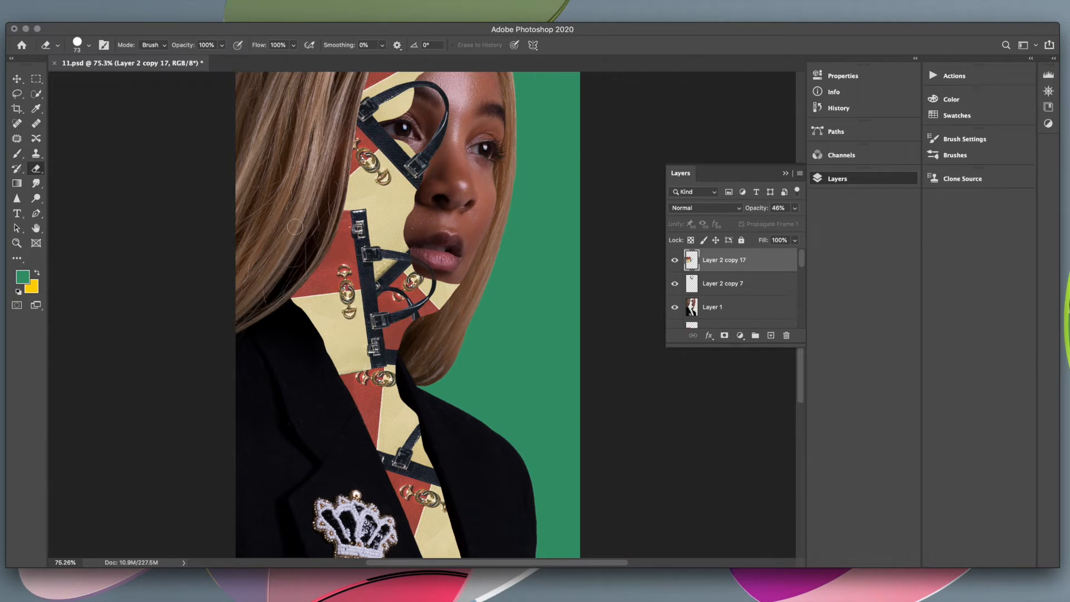
scroll(453, 348, "up", 5)
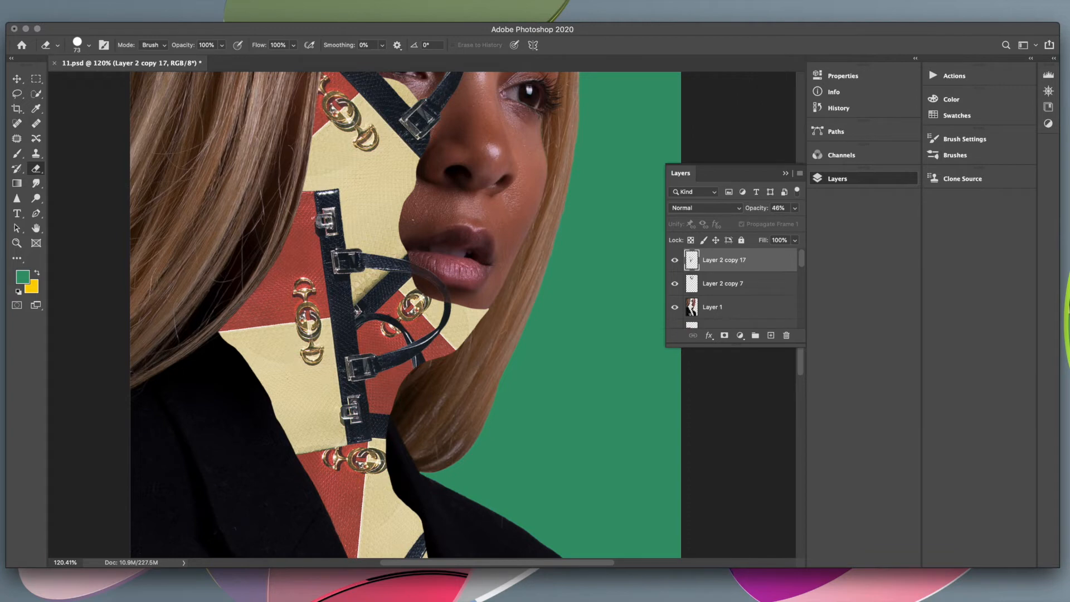
left_click_drag(794, 207, 826, 227)
scroll(521, 362, "down", 5)
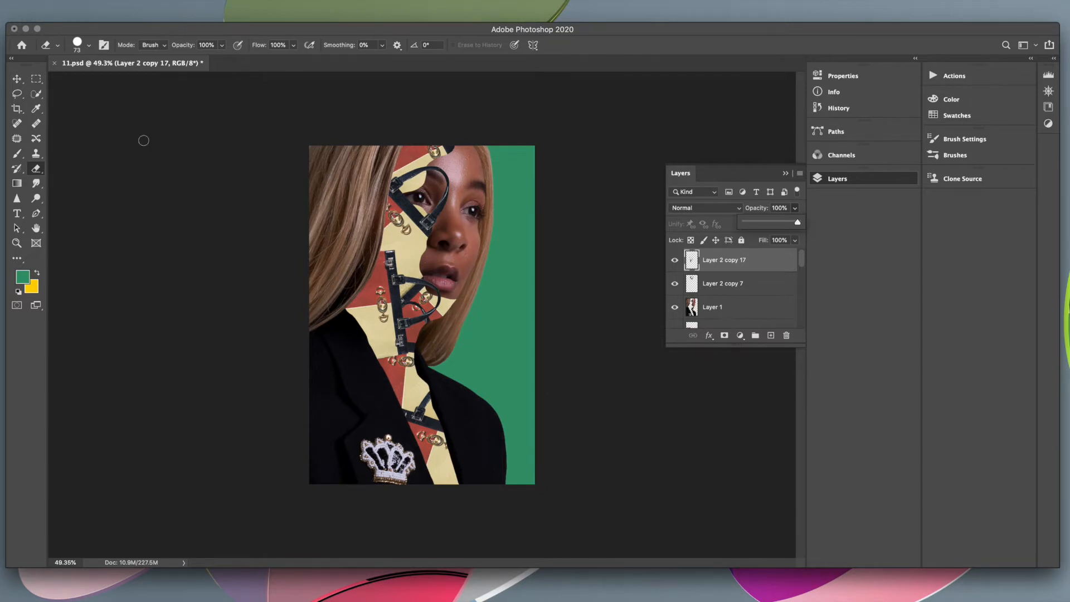
Try a duplicate of the neck handbag above the portrait layer at 64% opacity and discard it.
left_click(17, 78)
left_click(402, 379)
key("super+j")
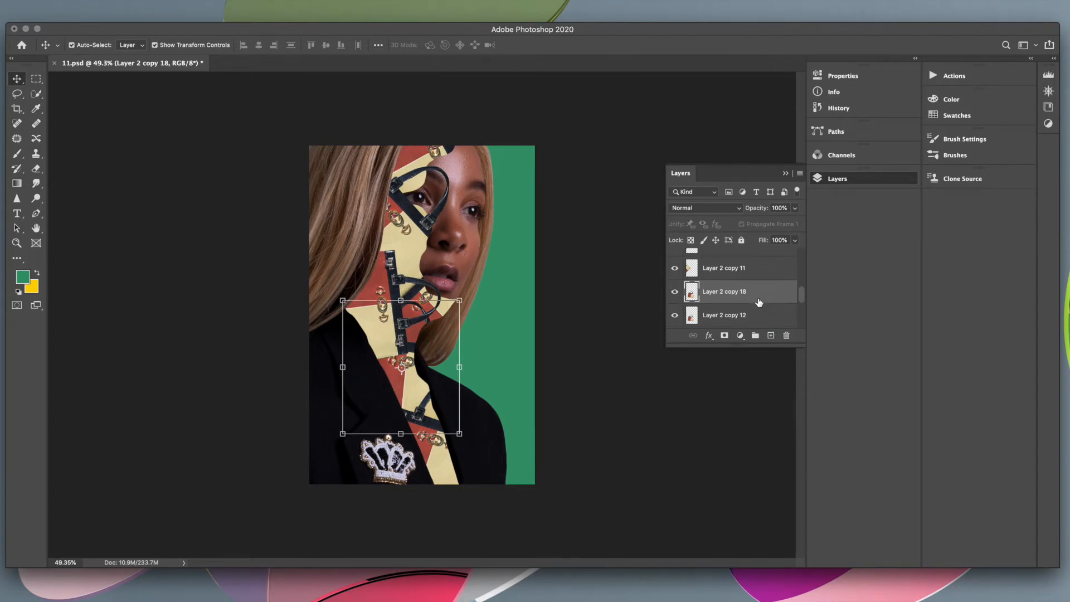
left_click_drag(758, 302, 755, 283)
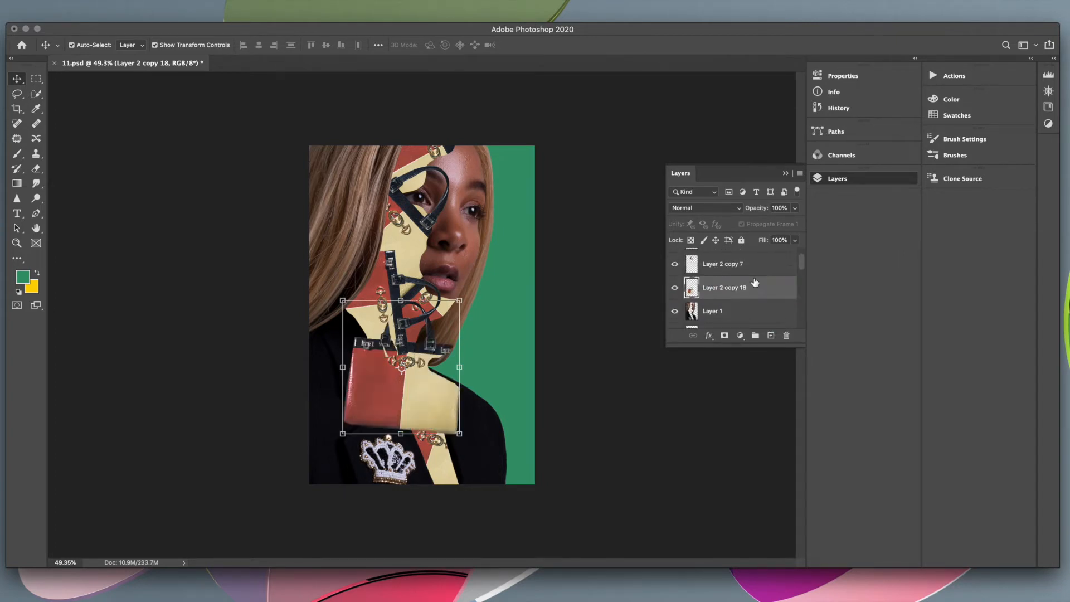
scroll(772, 304, "down", 1)
left_click(794, 208)
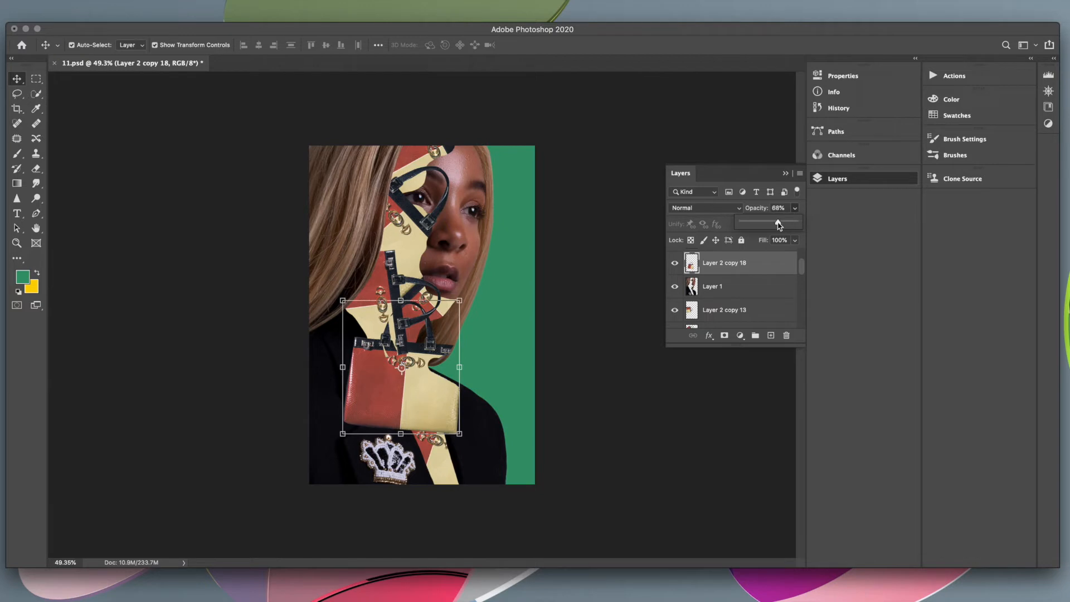
left_click_drag(798, 222, 776, 224)
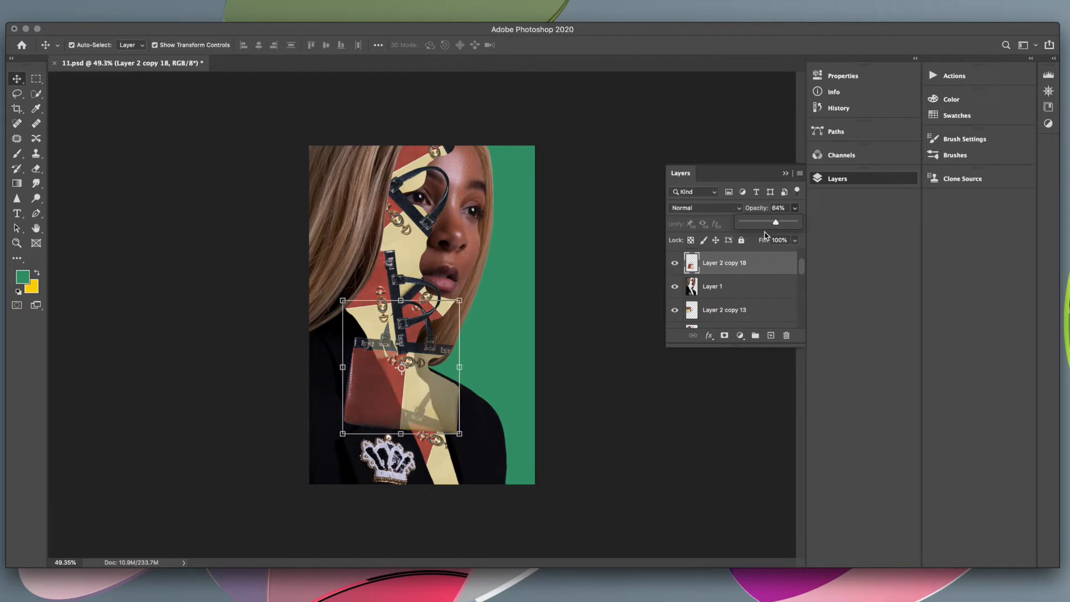
mouse_move(783, 224)
left_mouse_down()
mouse_move(801, 225)
mouse_move(750, 228)
mouse_move(776, 227)
left_mouse_up()
left_click_drag(760, 268, 786, 335)
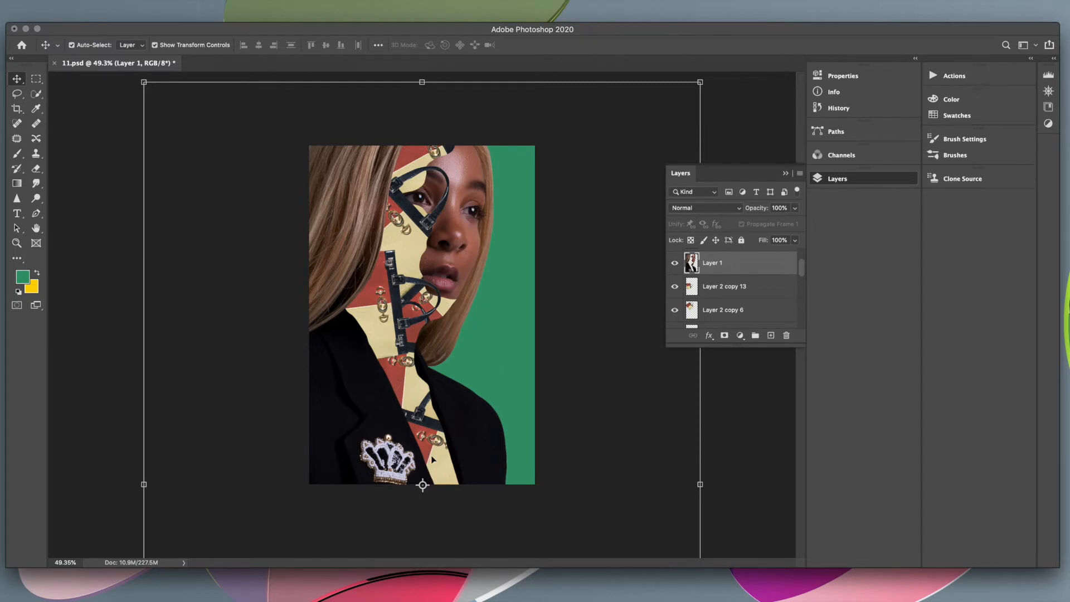
Try a duplicate of the chest handbag higher in the layer stack at 34% opacity and discard it.
key("super+z")
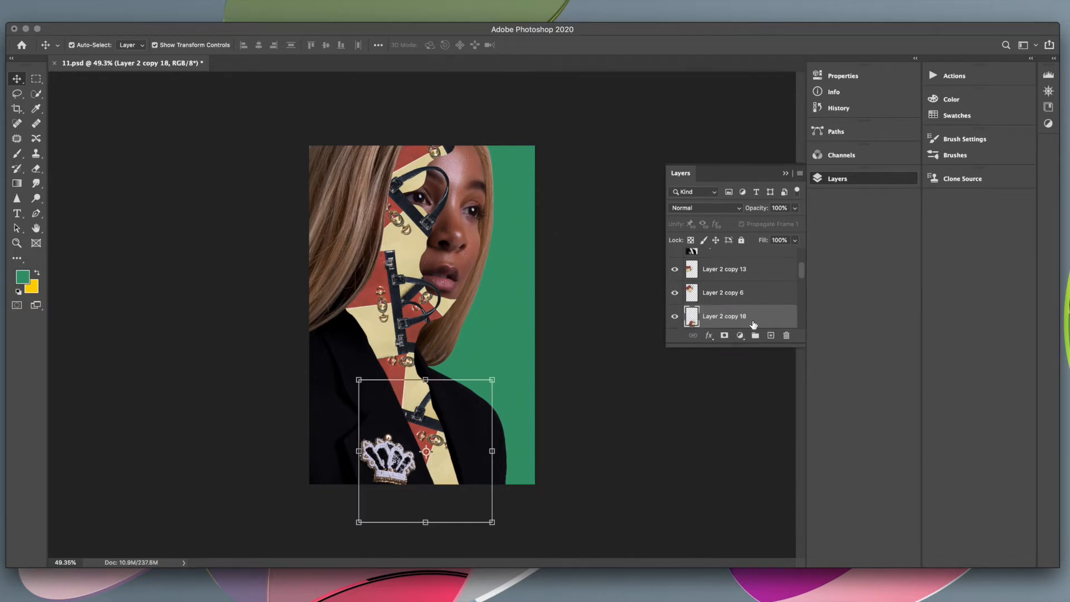
left_click_drag(754, 322, 753, 315)
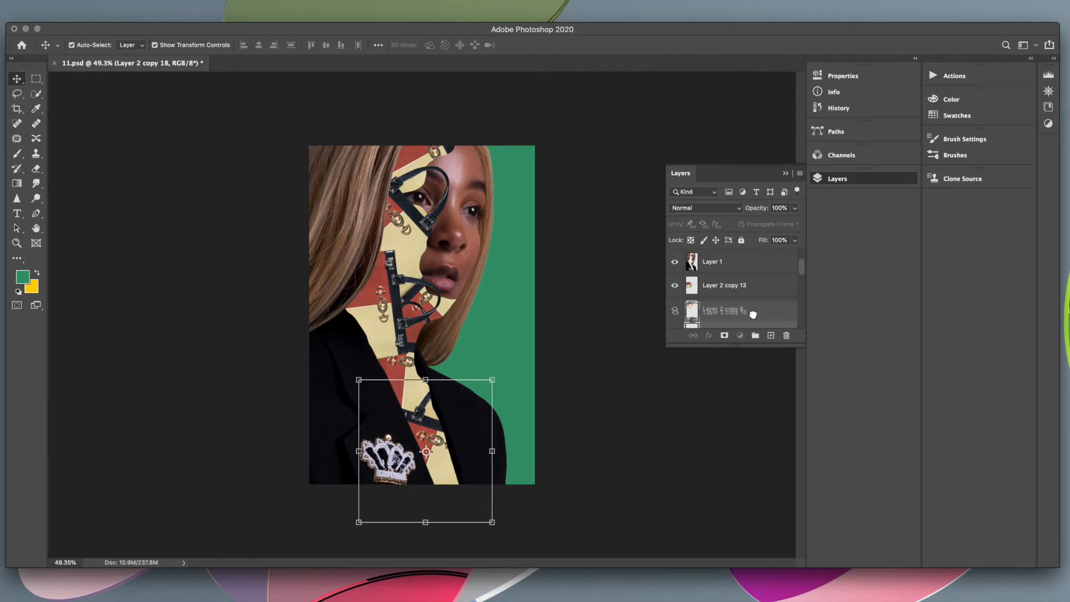
left_click_drag(752, 315, 752, 320)
left_click_drag(794, 208, 761, 224)
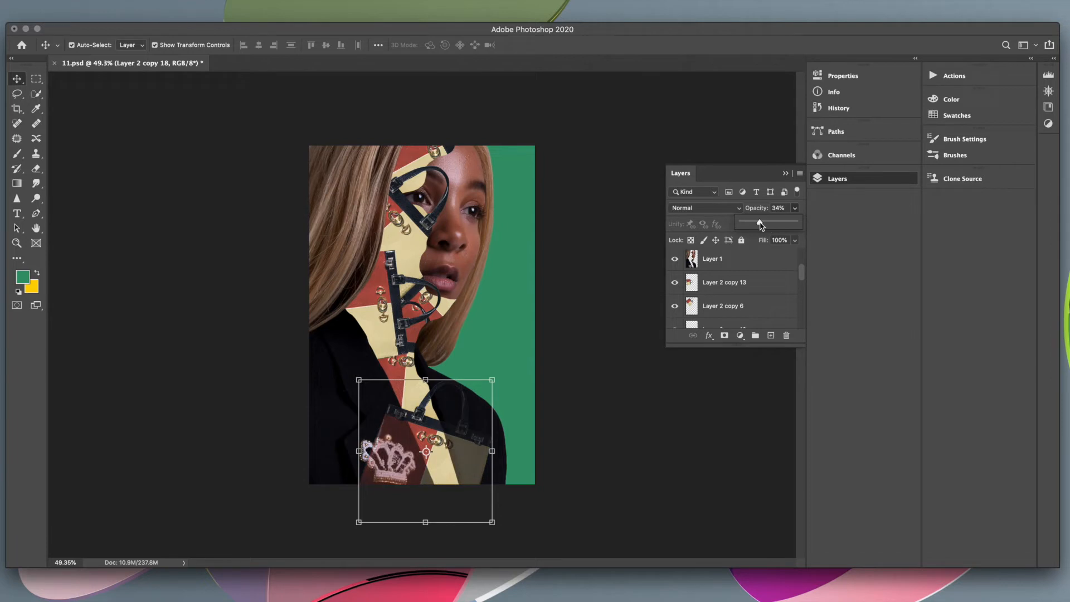
scroll(759, 303, "up", 2)
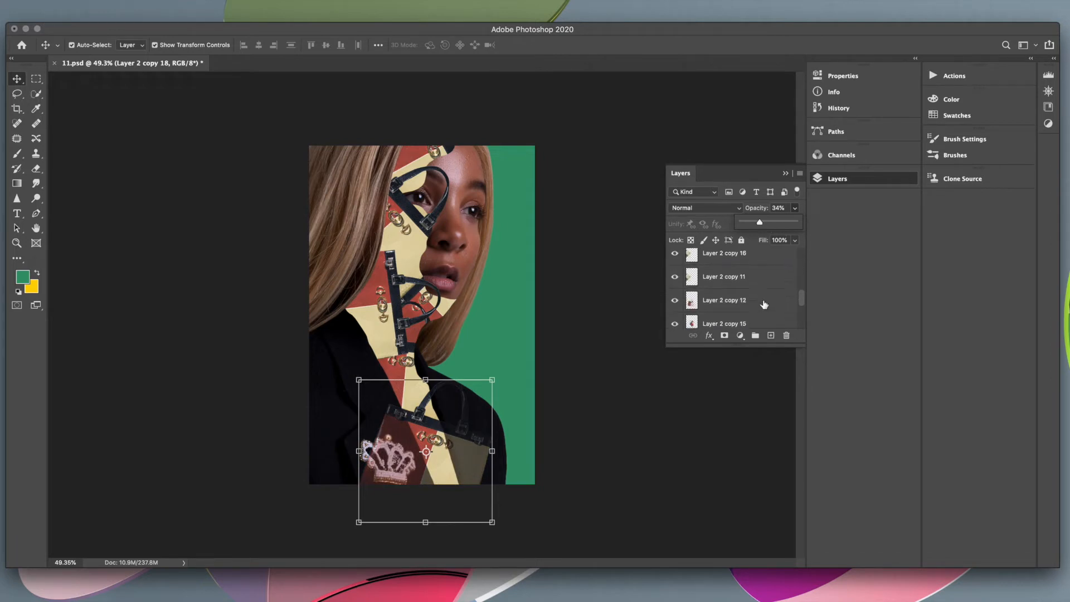
left_click(769, 307)
left_click(722, 181)
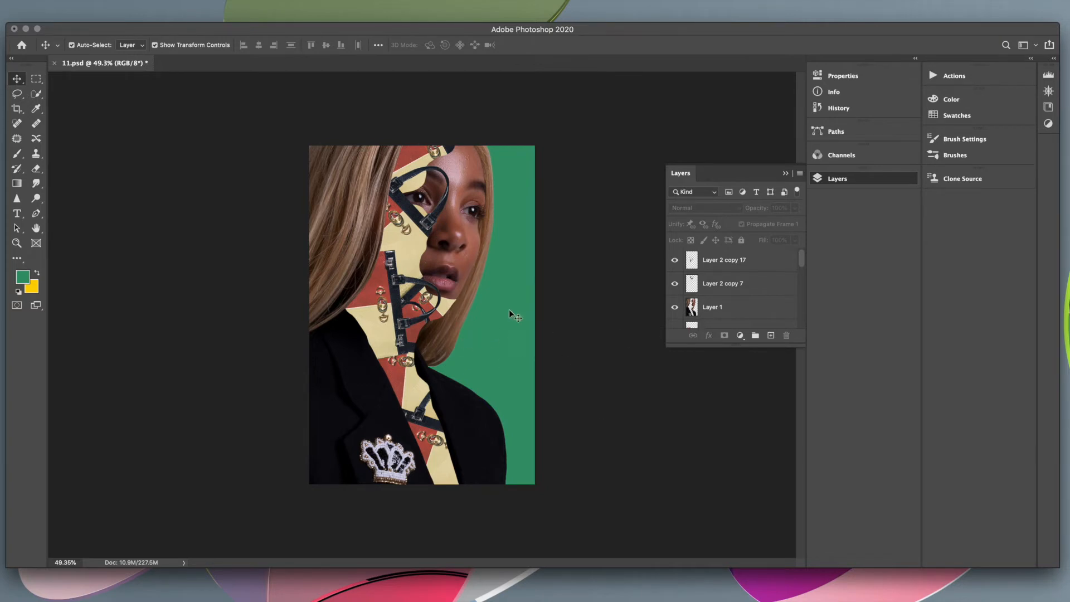
scroll(744, 300, "down", 5)
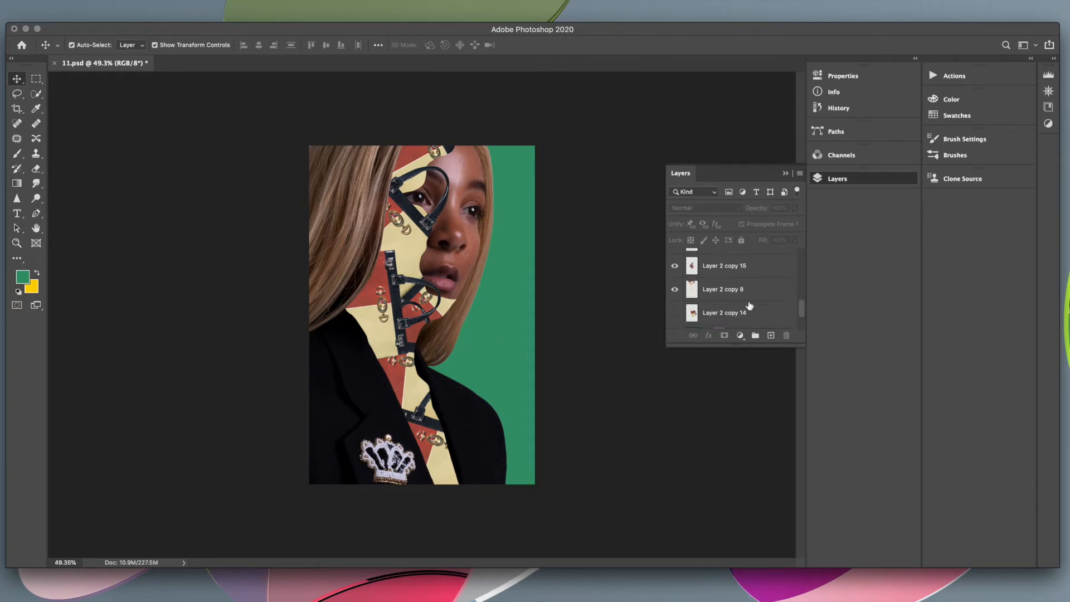
Try the handbag on Layer 2 copy 14 above the portrait layer, rotated beside the face, and delete it.
scroll(749, 306, "down", 3)
left_click_drag(415, 356, 548, 248)
mouse_move(732, 294)
left_mouse_down()
mouse_move(725, 255)
mouse_move(722, 296)
left_mouse_up()
left_click_drag(616, 301, 619, 165)
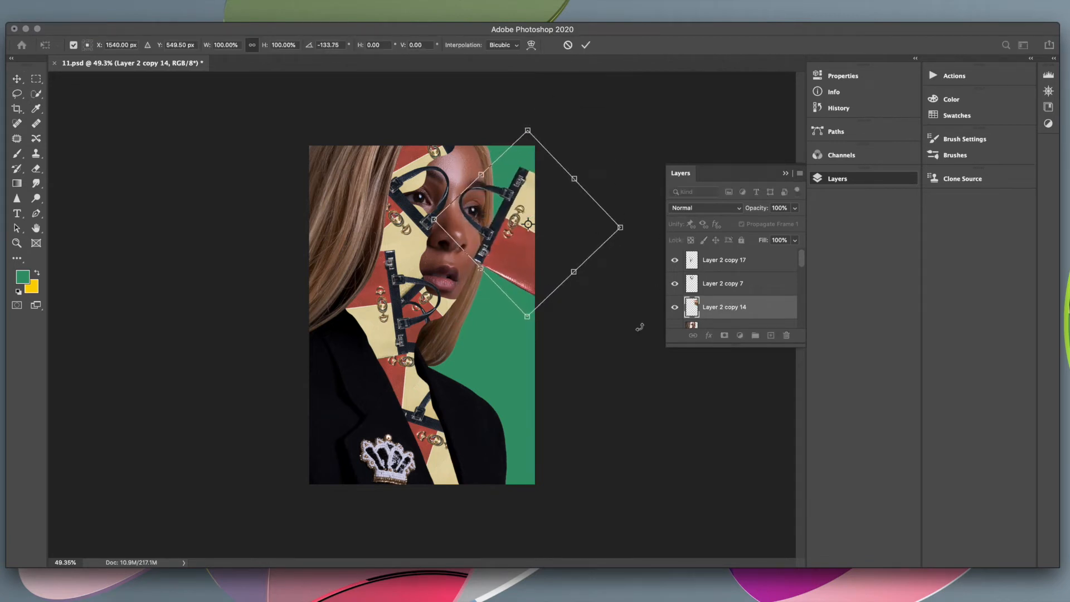
key("Return")
key("Delete")
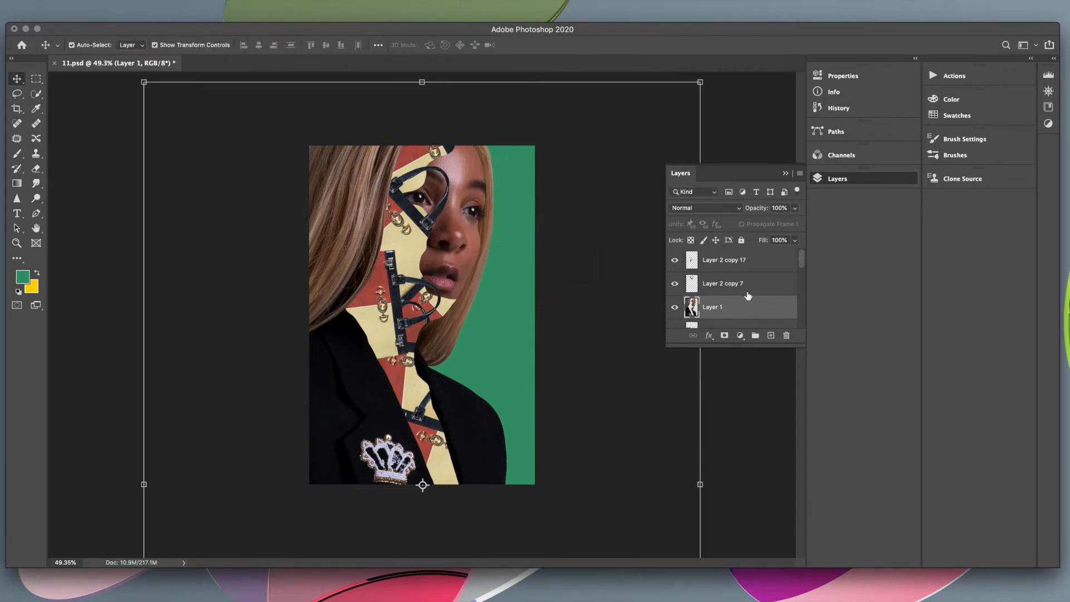
Move the handbag on Layer 2 copy 9 toward the right shoulder, scaling it to 85.08% and rotating it 123.20°.
scroll(748, 295, "down", 5)
left_click(741, 279)
left_click(674, 277)
left_click(676, 279)
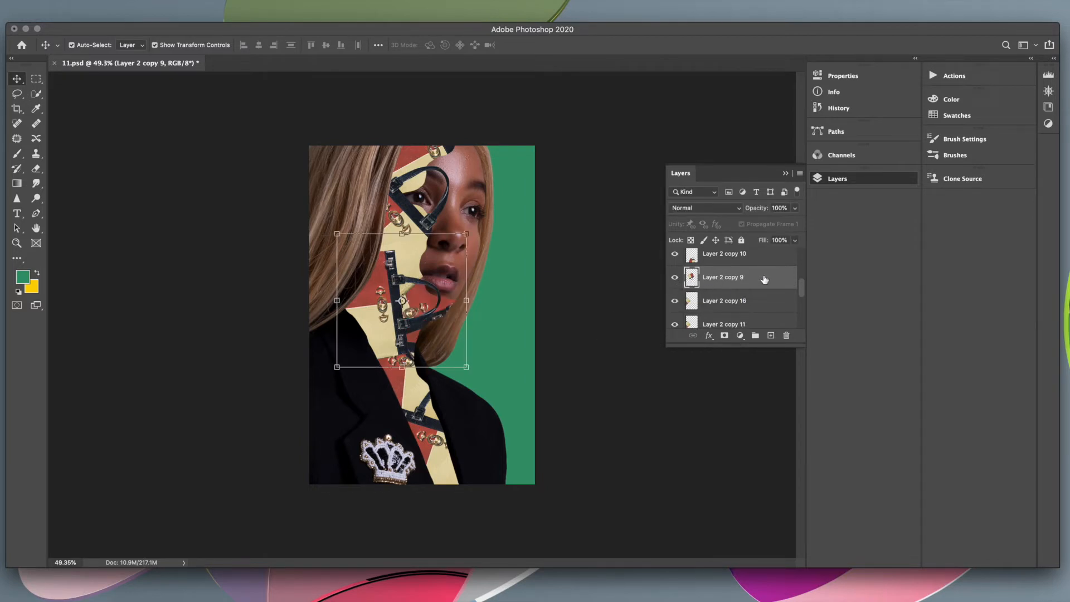
left_click_drag(466, 367, 548, 450)
left_click_drag(506, 320, 570, 264)
left_click_drag(616, 401, 364, 315)
left_click_drag(488, 341, 437, 409)
left_click_drag(603, 323, 462, 350)
left_click_drag(413, 388, 482, 417)
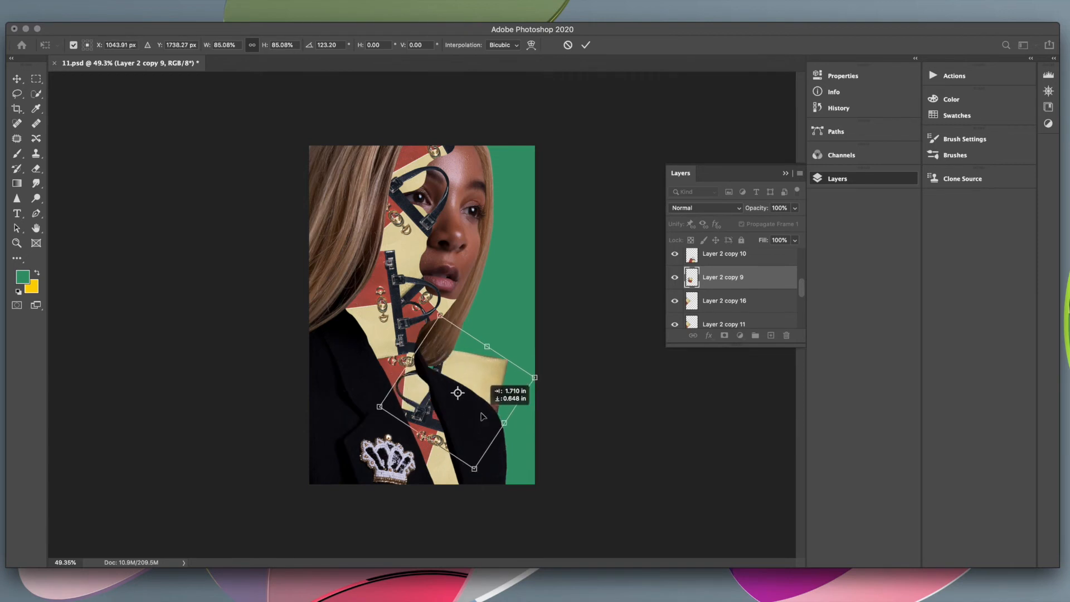
Refit the Layer 2 copy 9 handbag behind the jacket shoulder, scaling it to 113.11% and rotating it 22.93°.
left_click_drag(530, 379, 537, 412)
left_click_drag(492, 388, 503, 390)
left_click_drag(563, 413, 534, 412)
left_click_drag(389, 401, 372, 397)
left_click_drag(505, 395, 516, 396)
left_click_drag(590, 423, 586, 397)
key("Return")
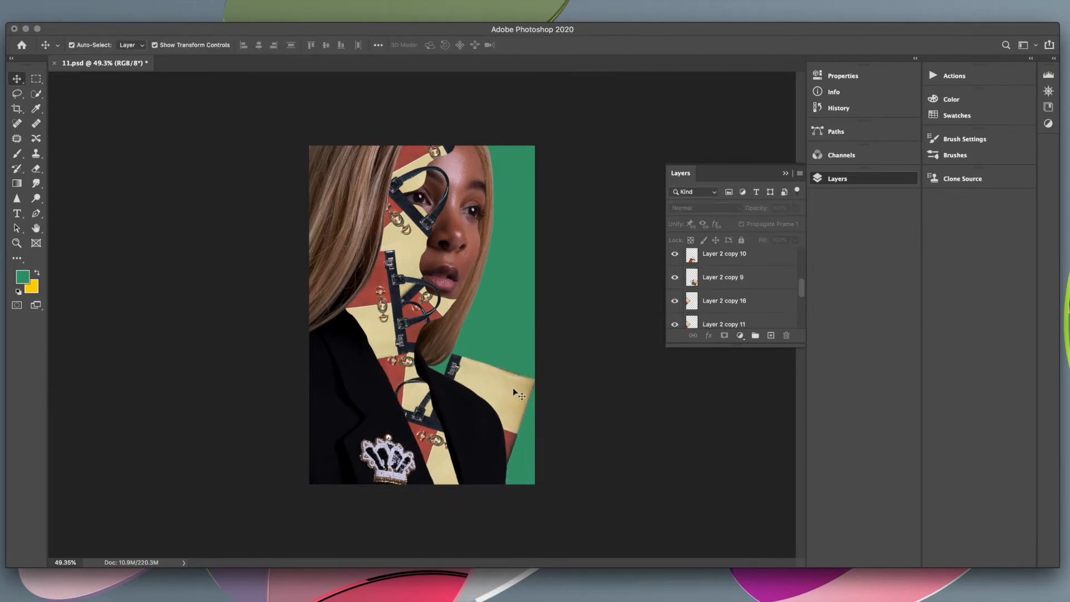
left_click_drag(548, 382, 518, 427)
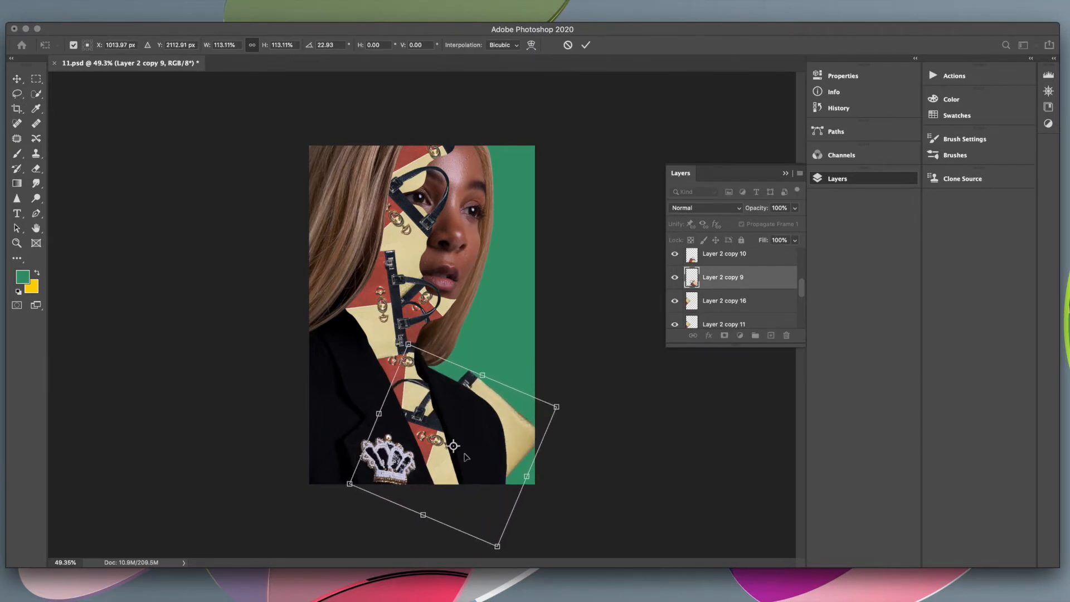
key("Return")
Delete the shoulder handbag layer, Layer 2 copy 9.
left_click(594, 438)
left_click(783, 272)
left_click_drag(767, 282, 786, 336)
Examine the retouched portrait in IMG_1419.cr2 and its Background copy and Background copy 2 layers.
left_click(499, 360)
scroll(753, 310, "up", 10)
scroll(753, 310, "down", 2)
scroll(752, 310, "down", 4)
scroll(753, 311, "up", 6)
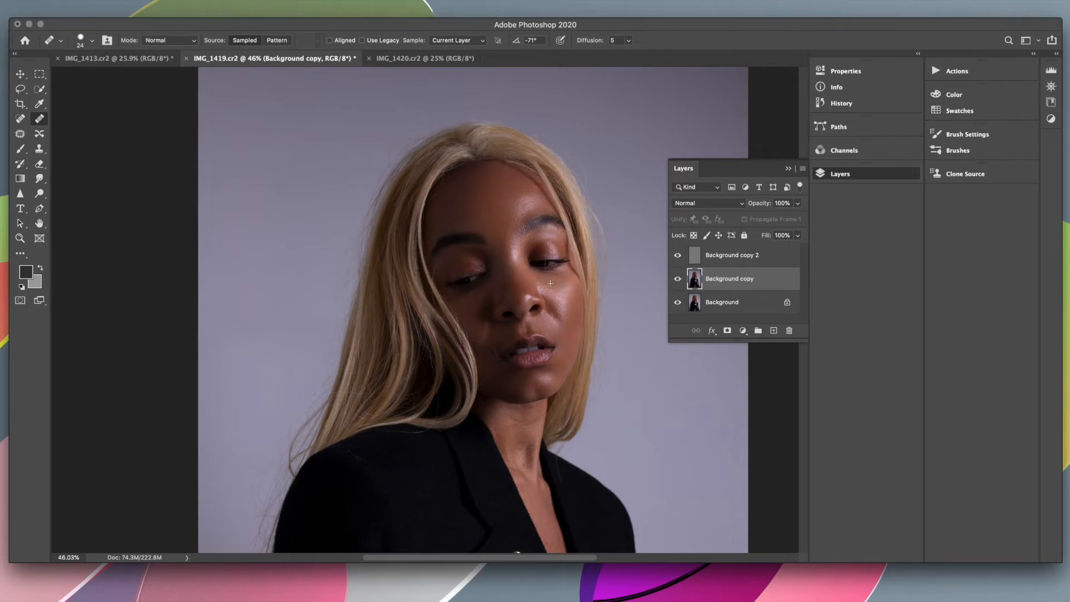
left_click(752, 260)
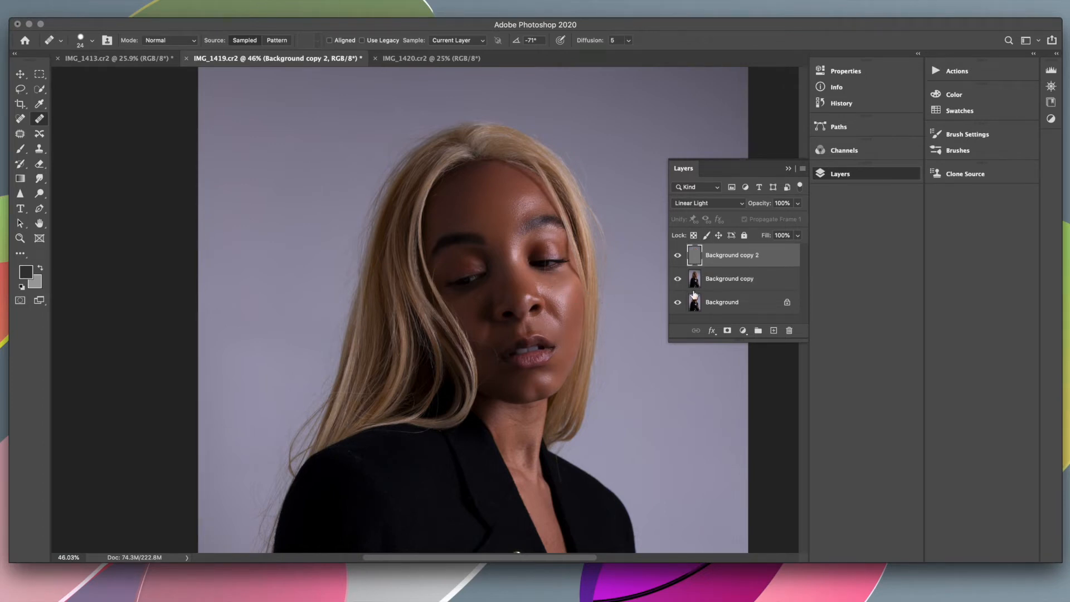
left_click(751, 281)
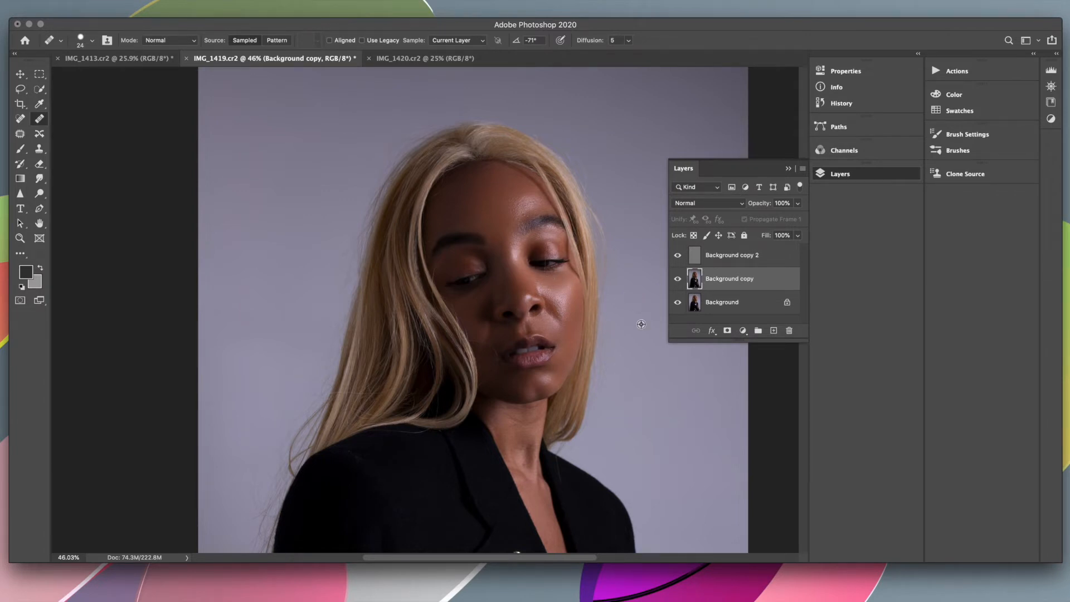
Merge Background copy 2, Background copy and Background into a single layer in IMG_1419.cr2.
scroll(641, 324, "down", 5)
left_click(742, 261)
left_click(736, 303, "shift")
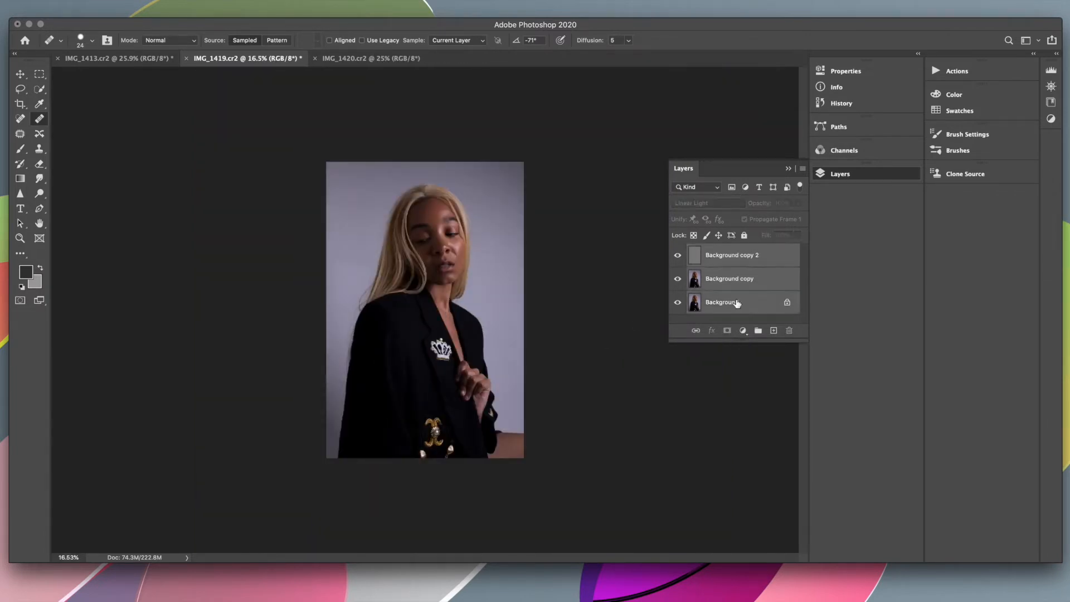
key("ctrl+e")
Select the woman with Select Subject, keeping the selection active and undoing any changes made to it.
key("w")
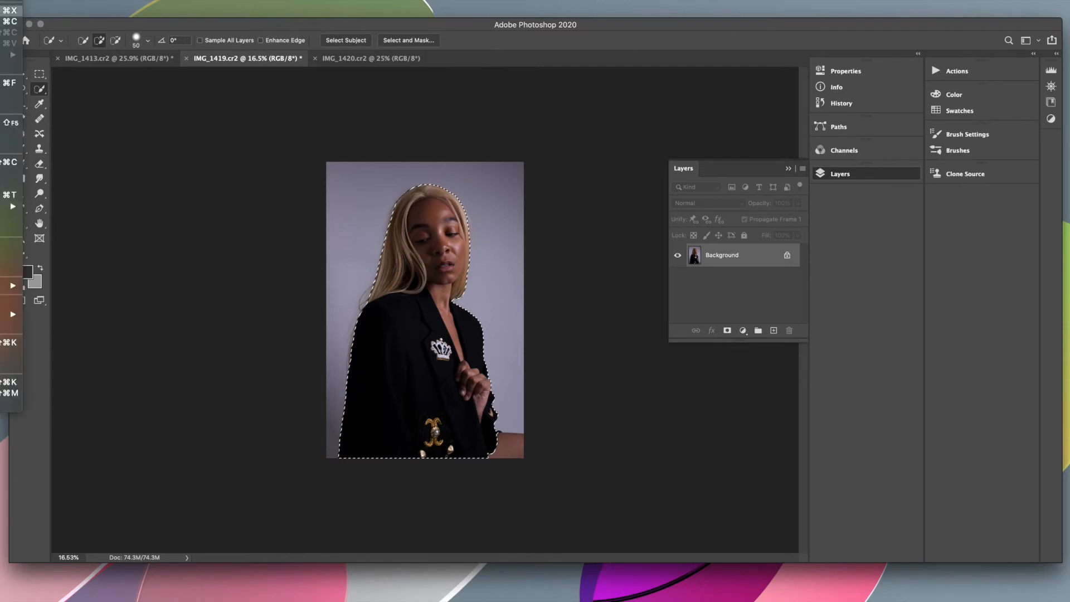
key("ctrl+BackSpace")
key("ctrl+d")
key("ctrl+z")
key("ctrl+z")
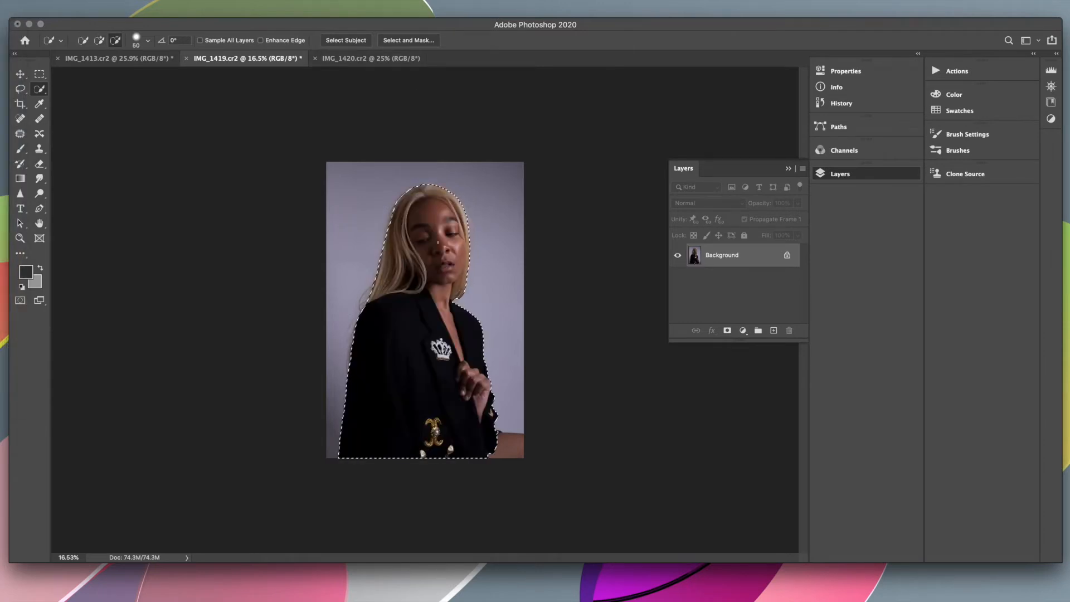
Try refining the selection around the hair and revert to the Select Subject history state.
scroll(438, 243, "up", 5)
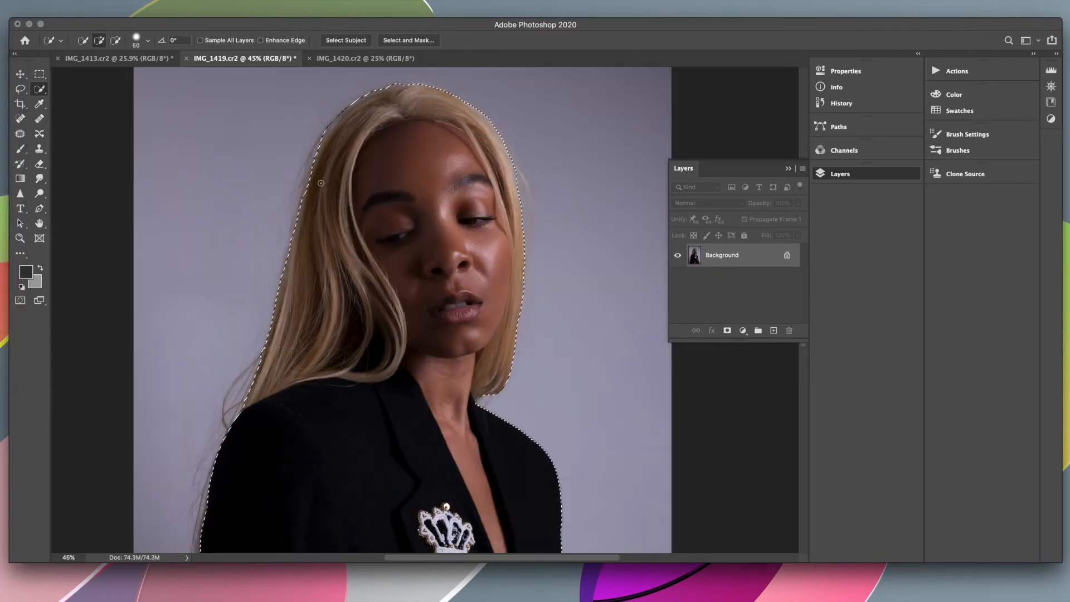
key("alt")
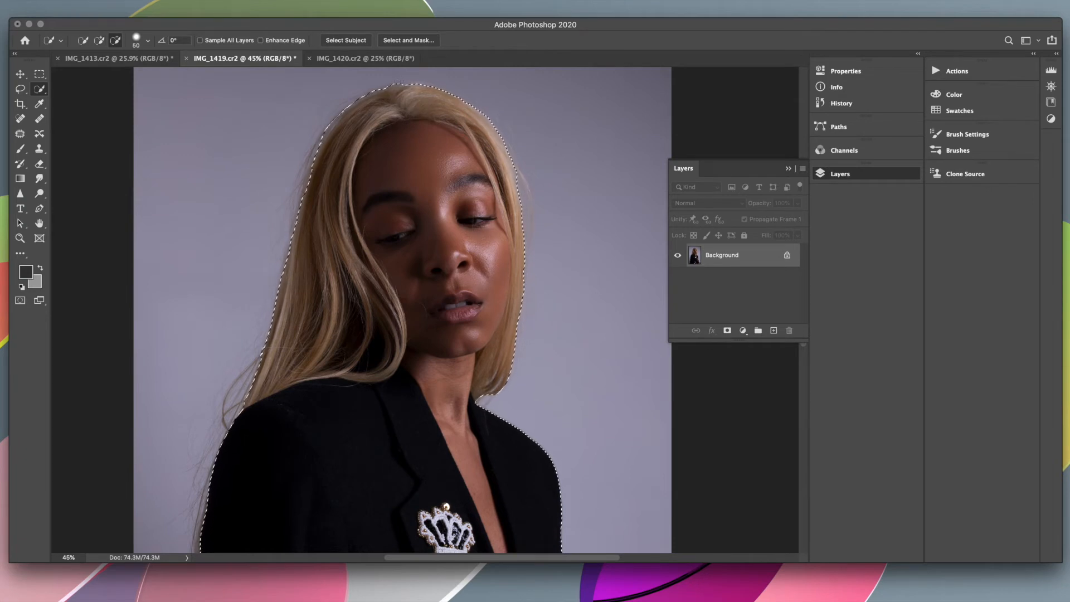
key("ctrl+d")
left_click(841, 103)
left_click(724, 209)
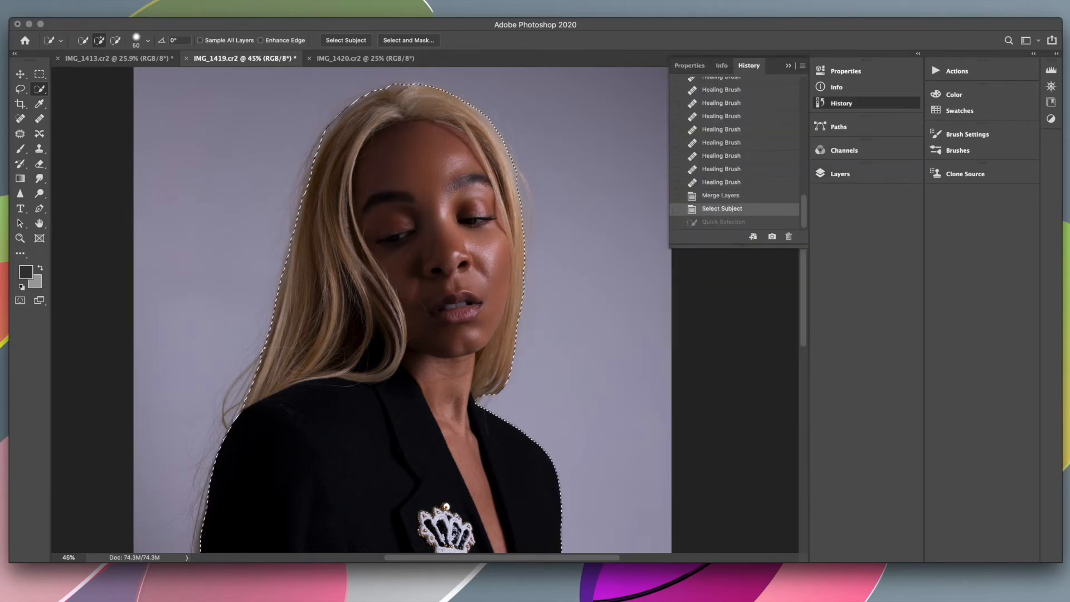
Refine the selection at the upper hair edge with Quick Selection and cut the woman out of the photo.
left_click(491, 107)
left_click(491, 108)
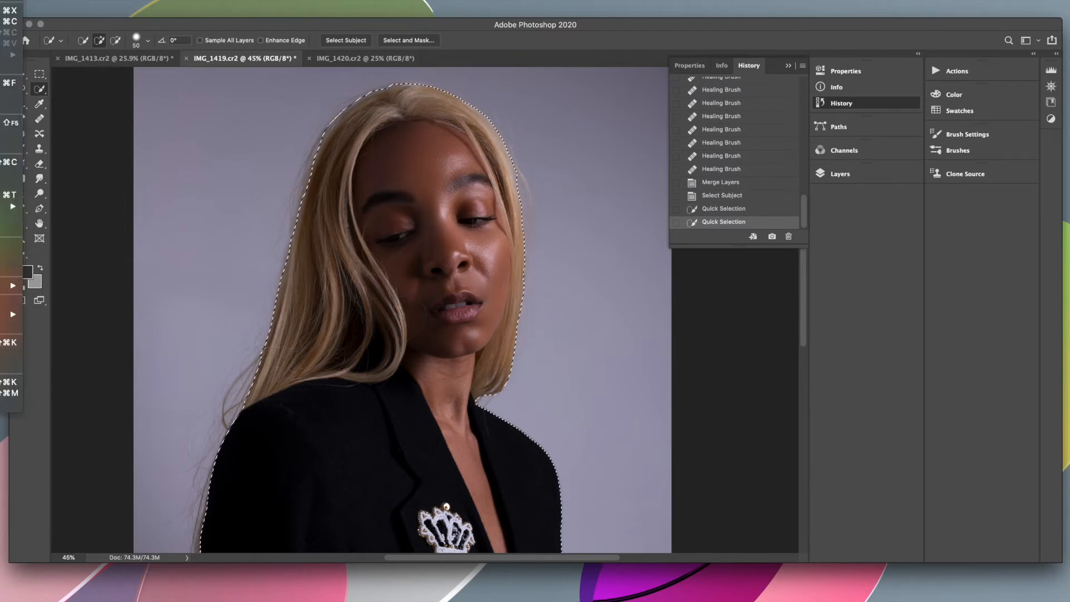
key("super+x")
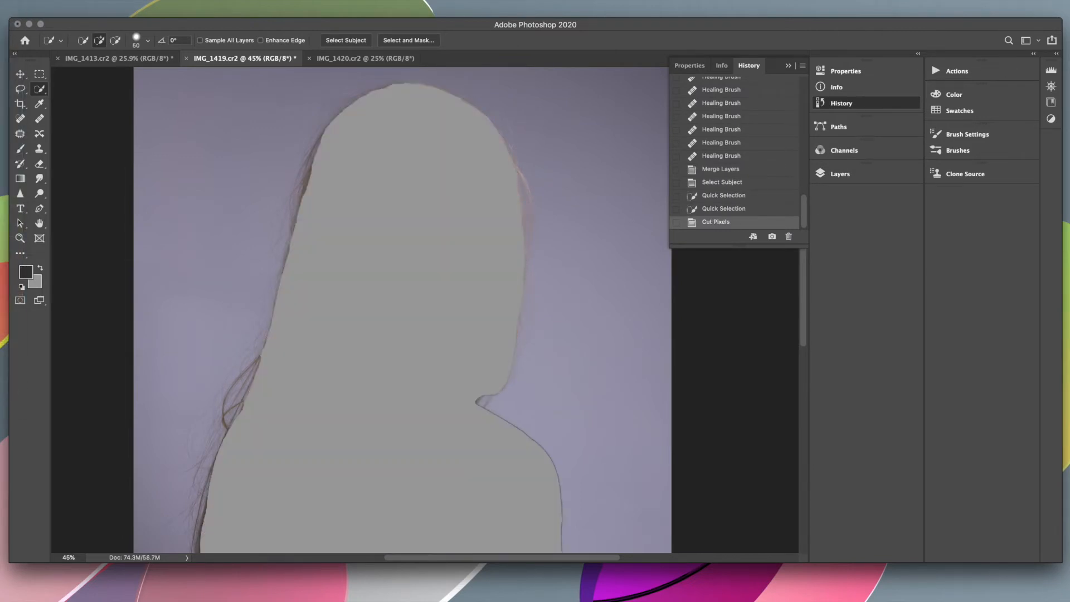
left_click(841, 103)
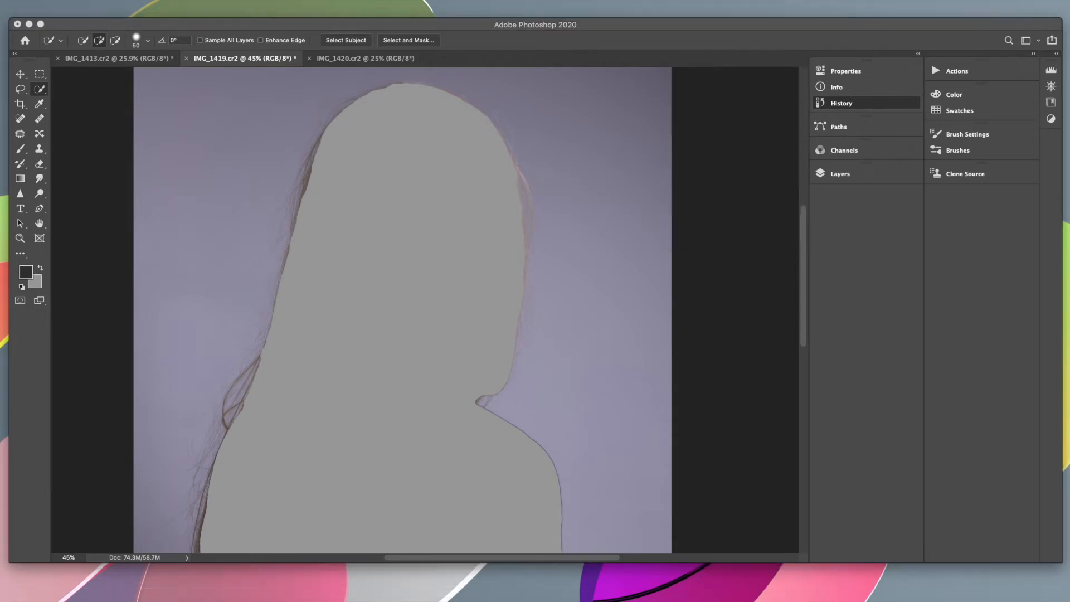
left_click(599, 216)
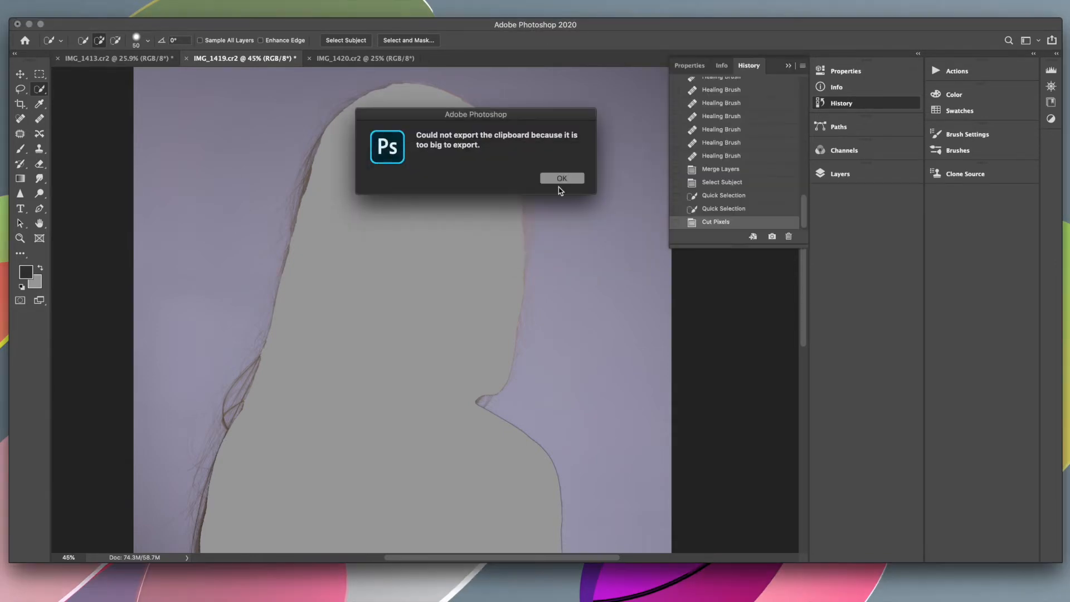
left_click(559, 179)
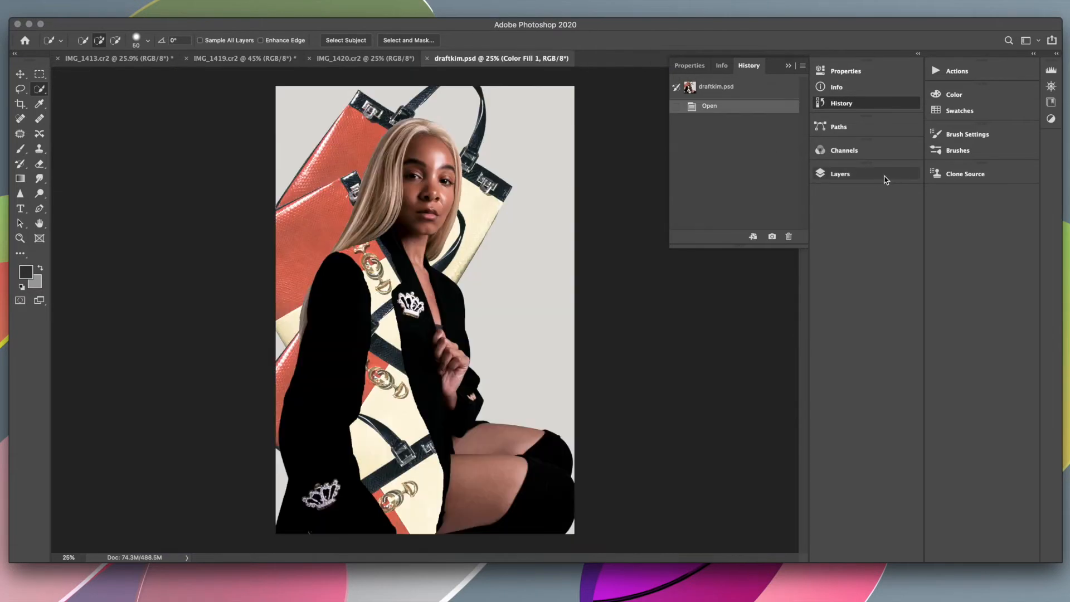
Add a new empty layer directly above Layer 3 copy in draftkim.psd.
left_click(883, 174)
scroll(766, 295, "down", 5)
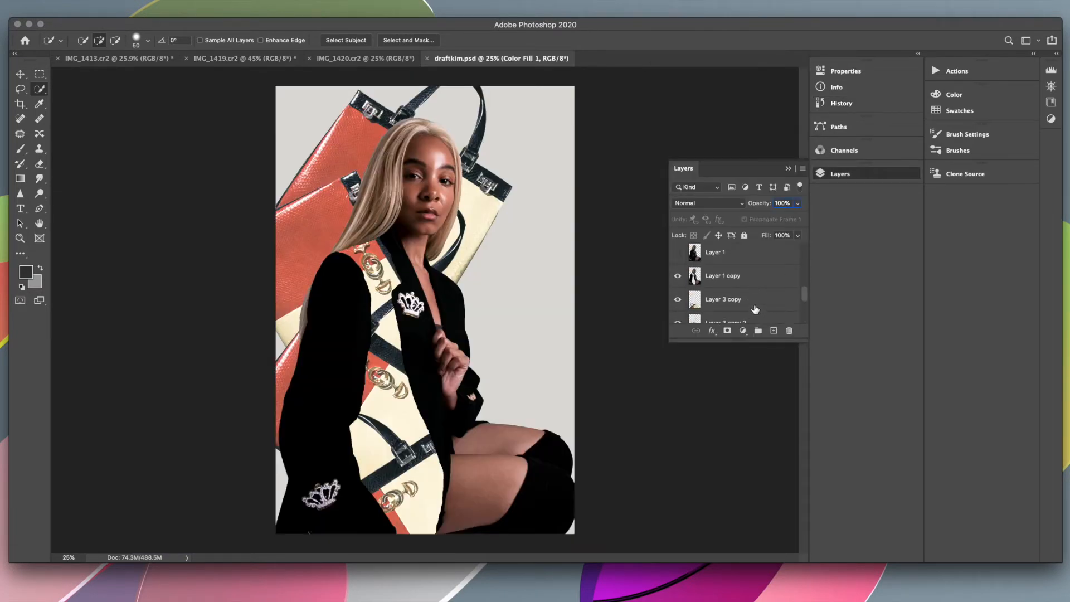
left_click(755, 309)
left_click(773, 330)
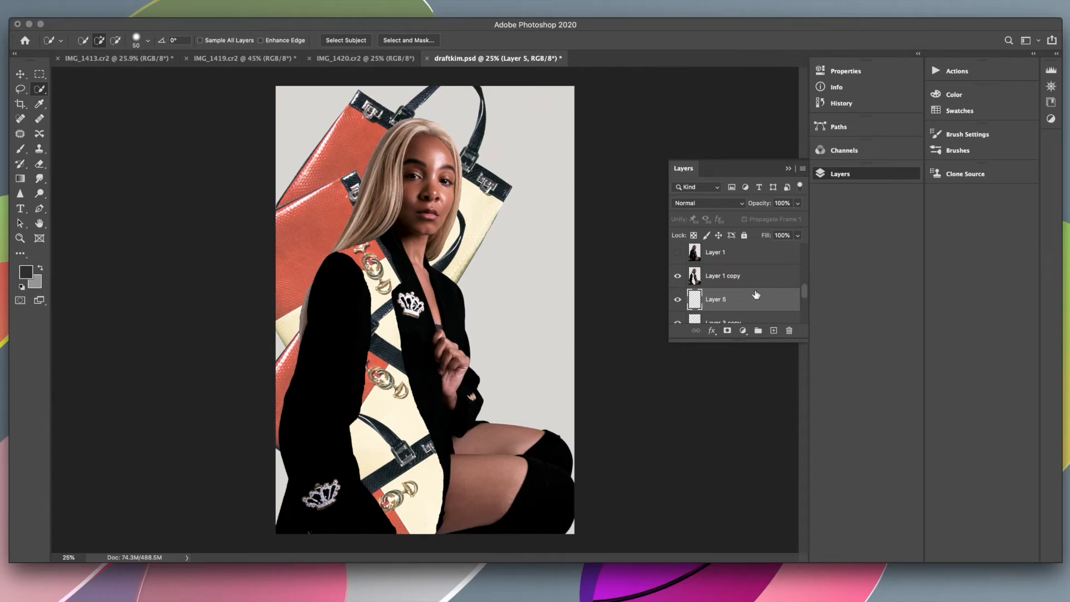
key("super+bracketright")
key("super+bracketright")
Undo the cut in IMG_1419.cr2 and cut the selected woman to the clipboard again.
left_click(254, 59)
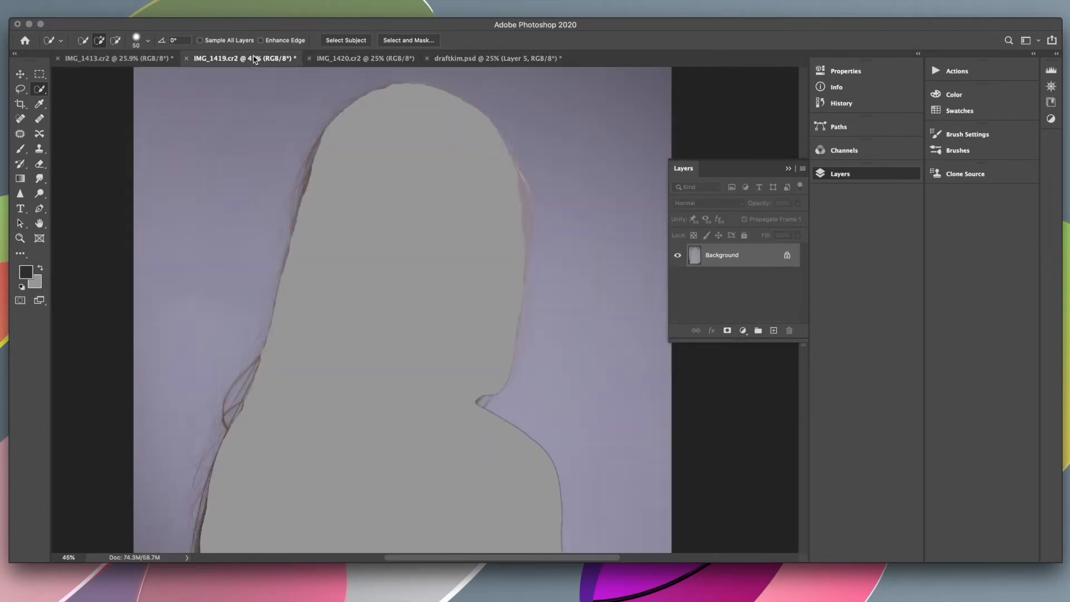
left_click(842, 103)
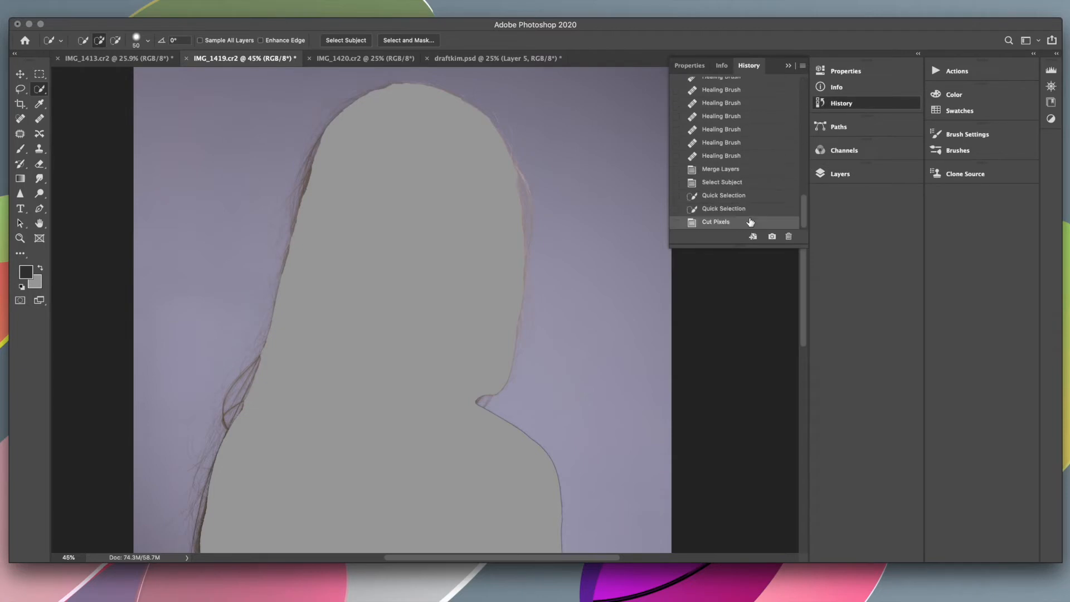
key("super+z")
left_click(858, 174)
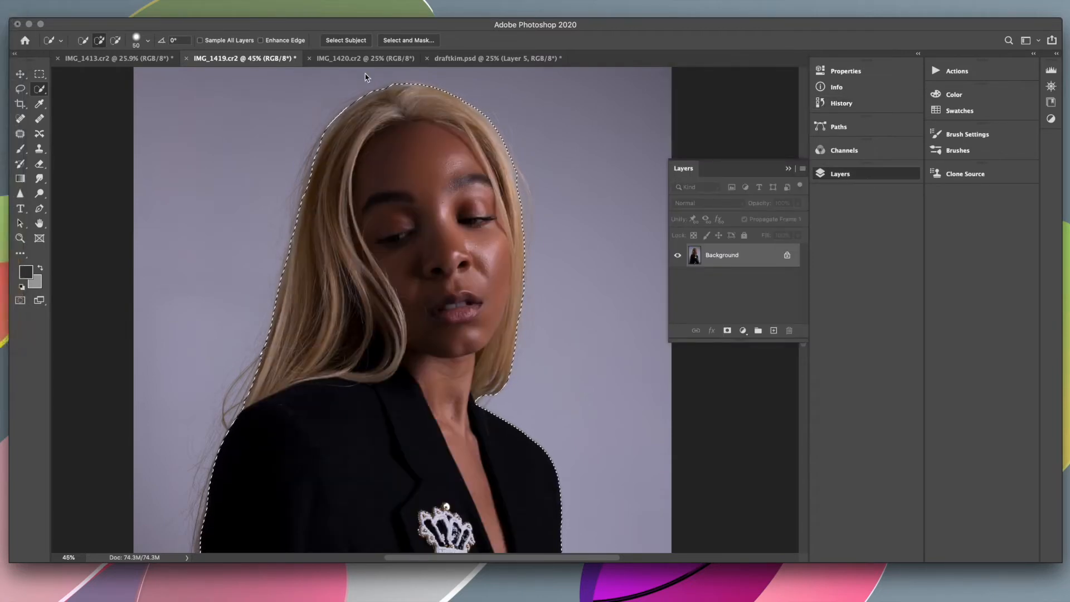
key("super+x")
Paste the woman into draftkim.psd, move her to the right side, and place her layer directly above Color Fill 1.
left_click(492, 60)
key("super+v")
key("v")
left_click_drag(471, 181, 599, 161)
scroll(752, 270, "down", 2)
left_click_drag(753, 269, 740, 285)
Reposition the pasted woman lower and further right so her face sits beside the seated figure's head.
left_click_drag(531, 300, 531, 370)
left_click_drag(536, 256, 529, 255)
left_click(632, 260)
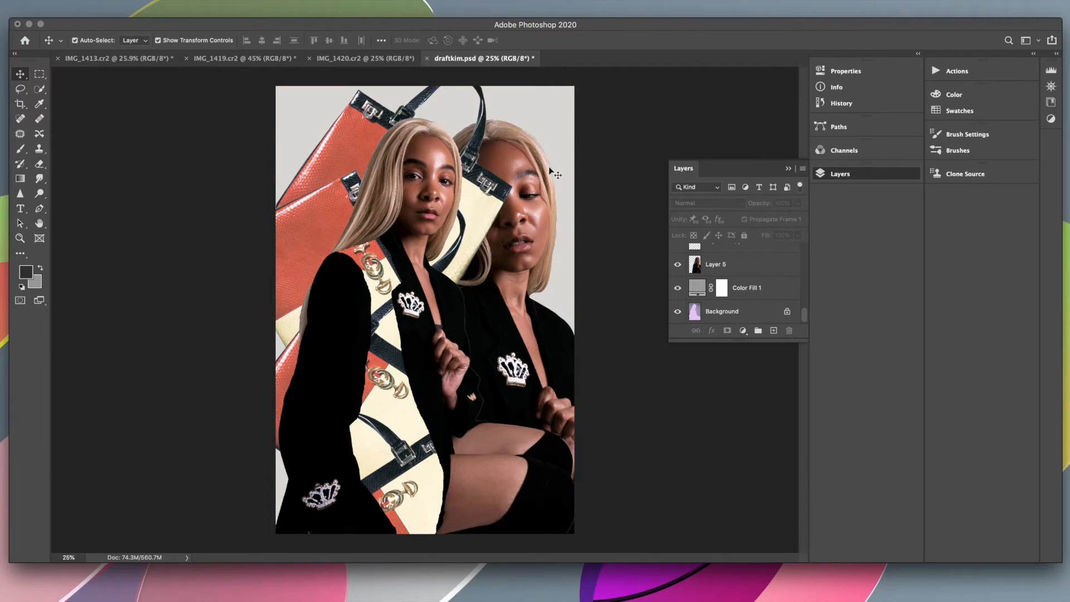
left_click_drag(542, 232, 568, 235)
left_click(660, 443)
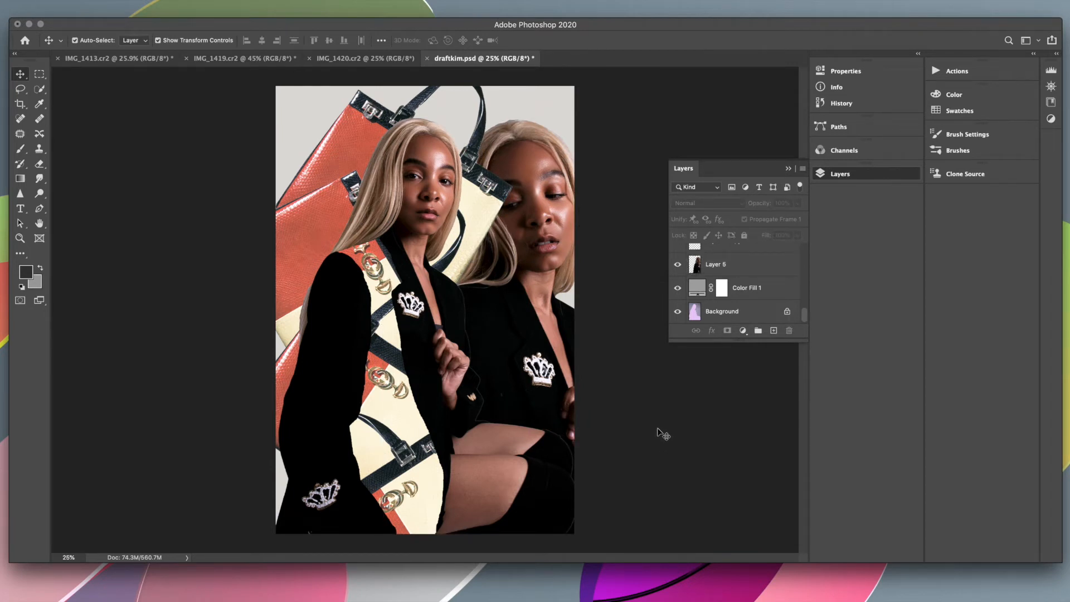
Restore IMG_1419.cr2 to the last Healing Brush history state, before the layers were merged.
left_click(246, 58)
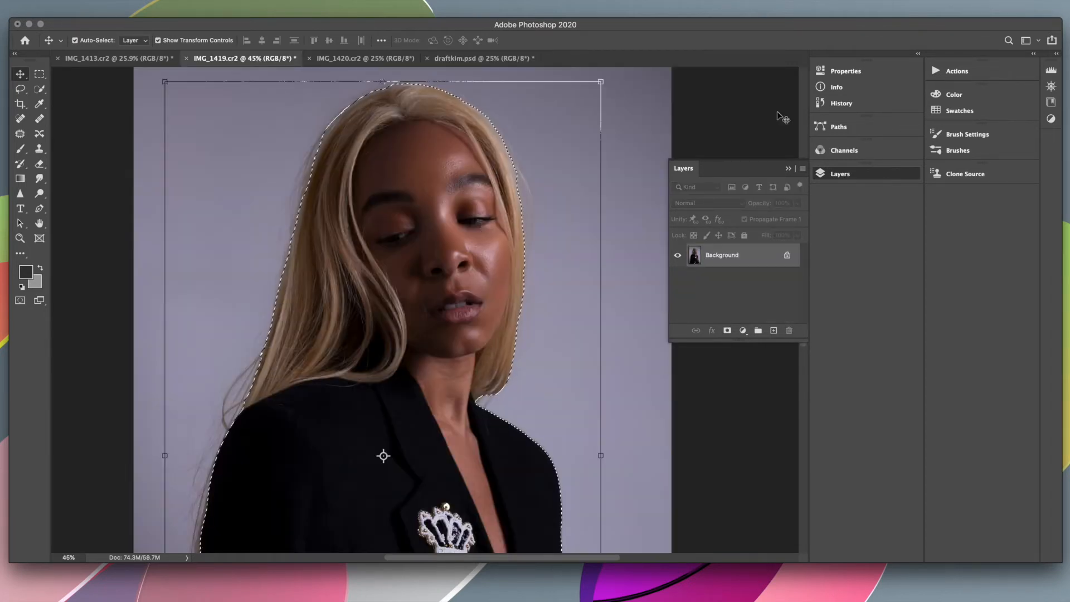
left_click(853, 104)
scroll(750, 210, "up", 10)
left_click(748, 87)
scroll(752, 139, "down", 10)
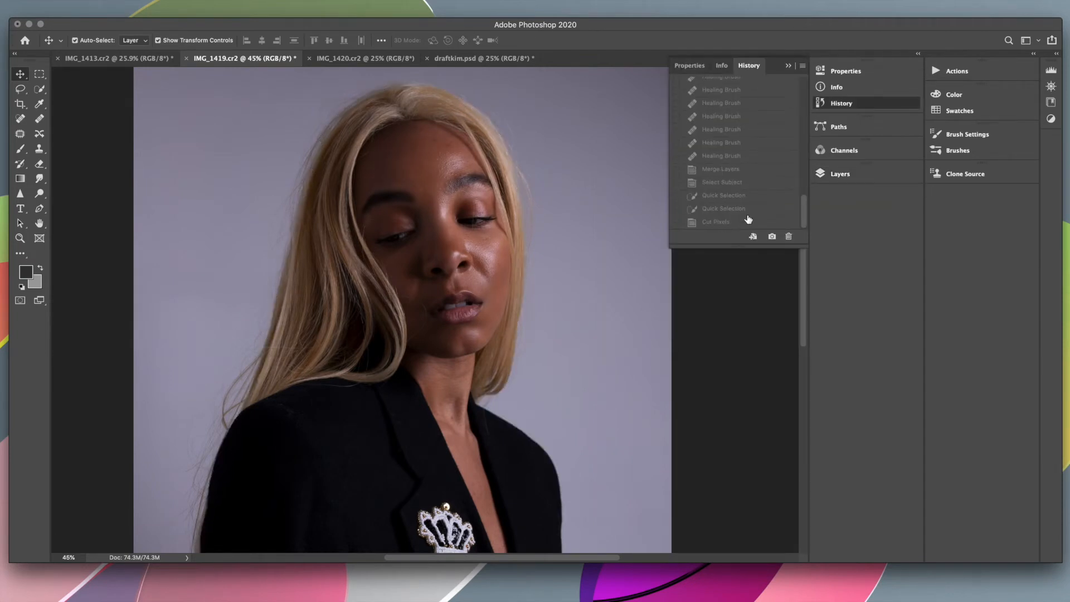
left_click(744, 222)
left_click(743, 209)
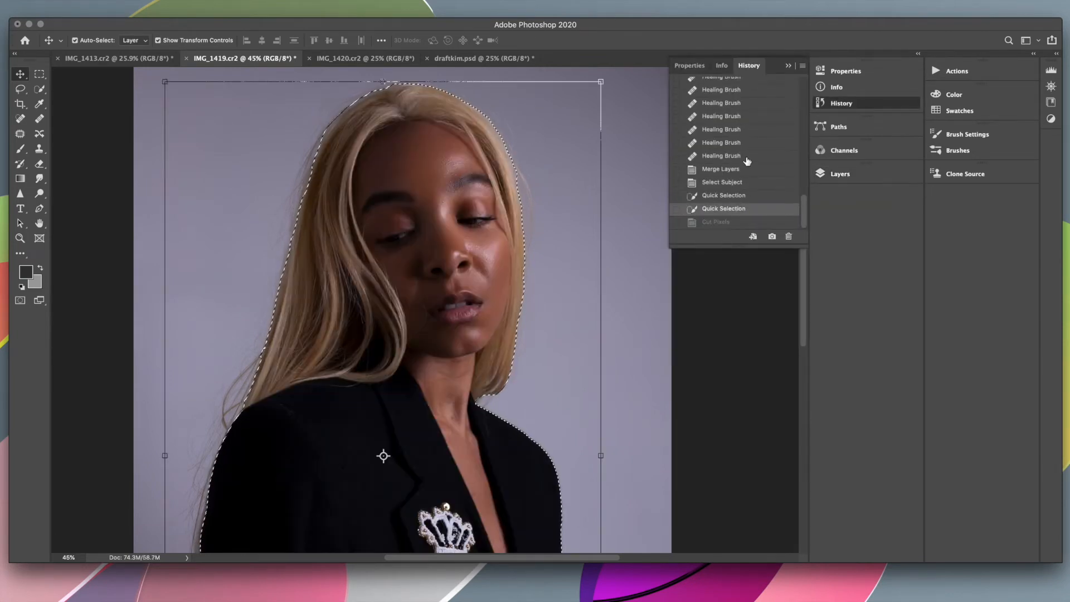
left_click(747, 156)
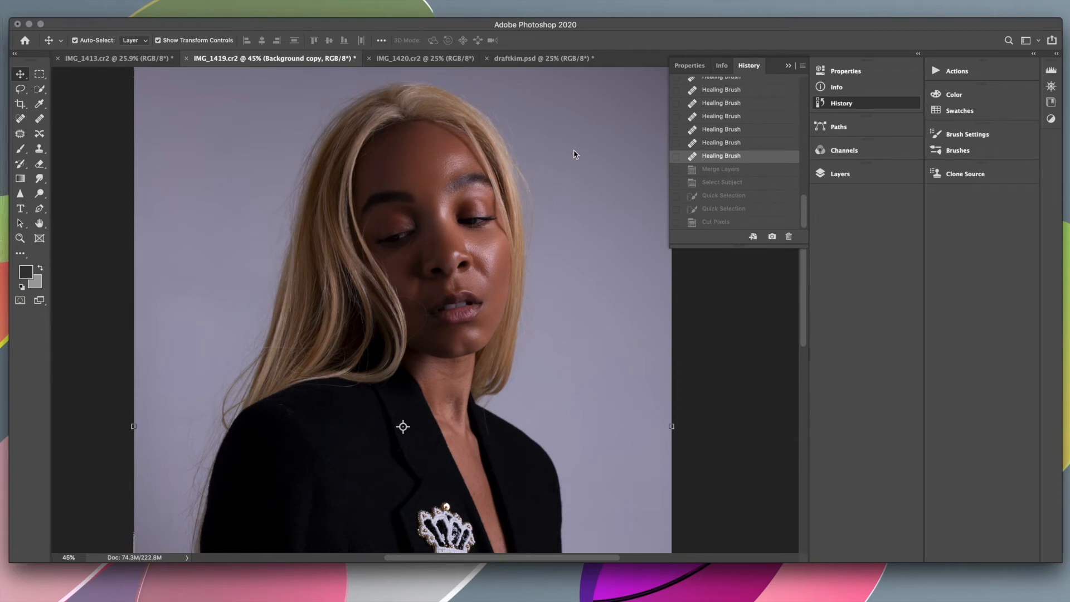
Save the retouched, layered portrait as 1.psd and close it.
key("super+shift+s")
type("1")
left_click(293, 144)
left_click(686, 430)
left_click(610, 278)
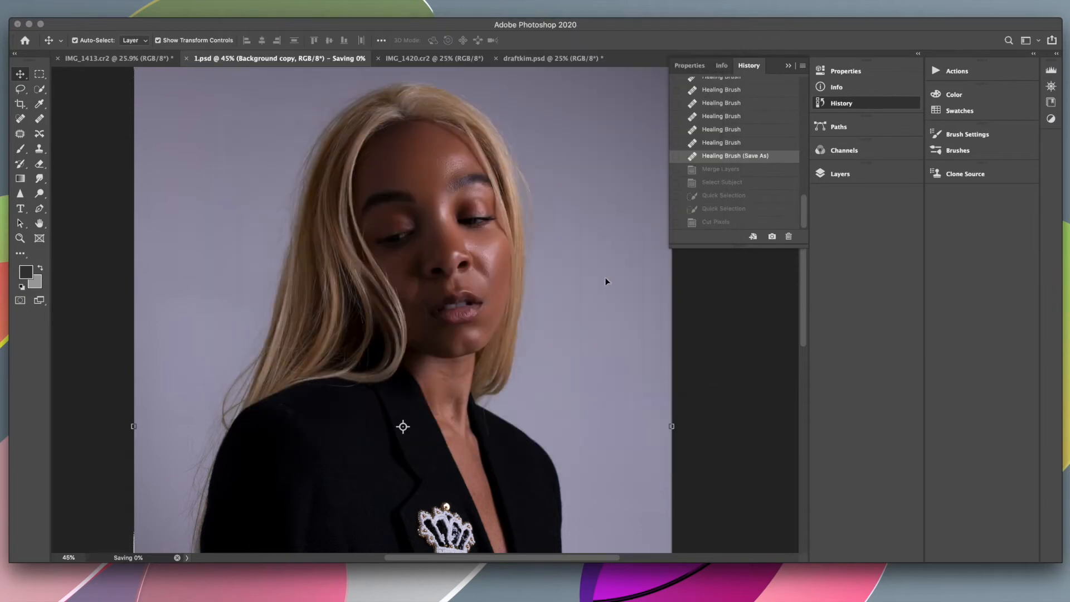
left_click(187, 58)
Reposition the pasted woman behind the seated figure in draftkim.psd and enlarge her to 113.29%.
left_click_drag(562, 231, 591, 234)
left_click_drag(496, 139, 578, 234)
left_click_drag(579, 283, 547, 284)
key("ctrl+t")
left_click_drag(621, 156, 650, 104)
left_click_drag(538, 158, 540, 114)
key("Return")
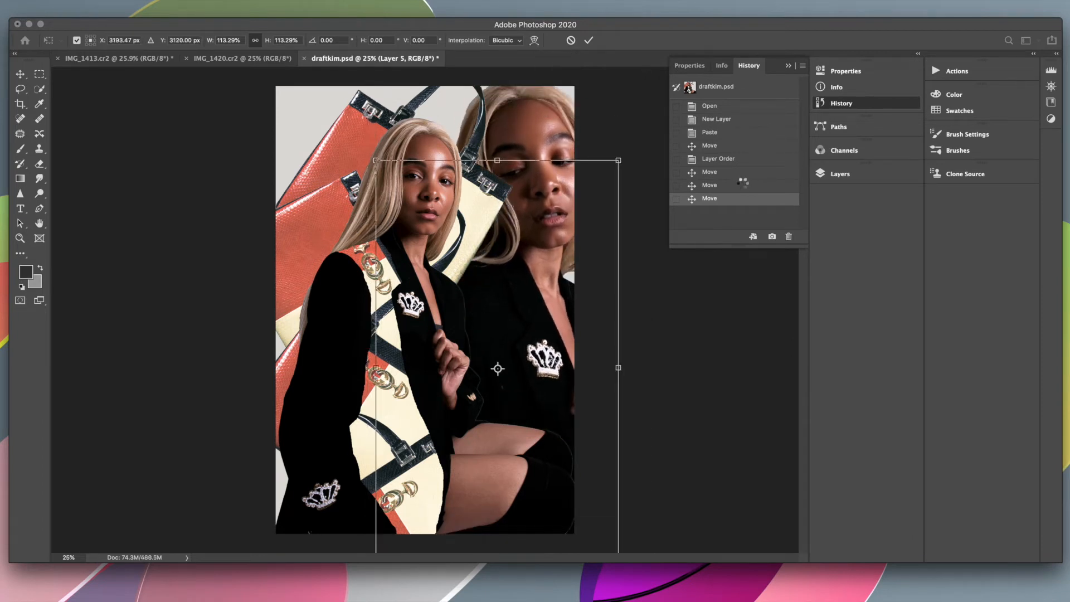
Roll the draftkim.psd history back to the first Move state after the Layer Order change and deselect the layer.
left_click(743, 199)
left_click(741, 159)
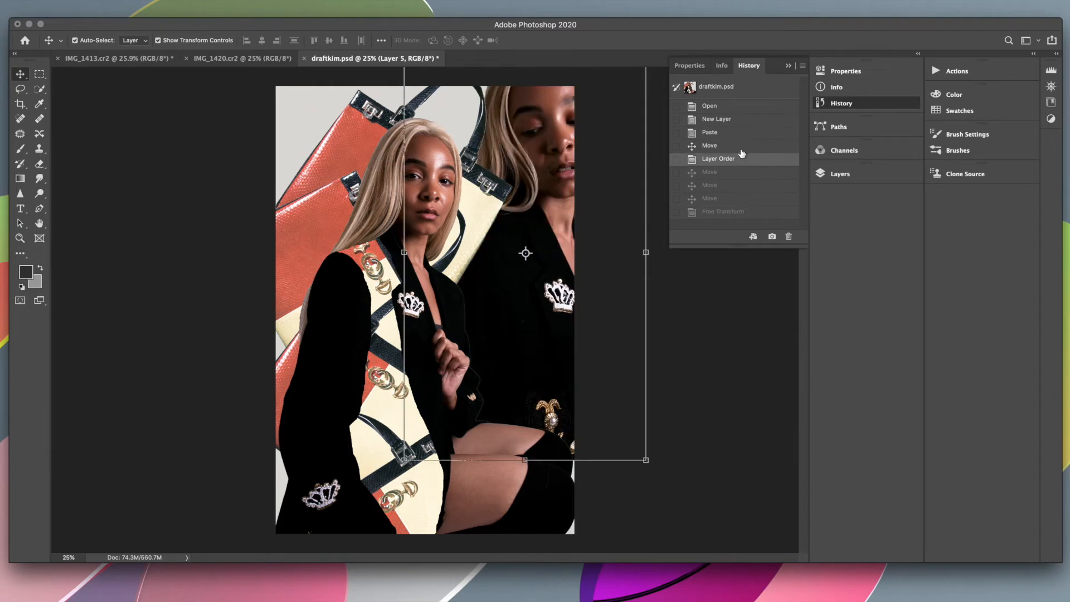
left_click(741, 147)
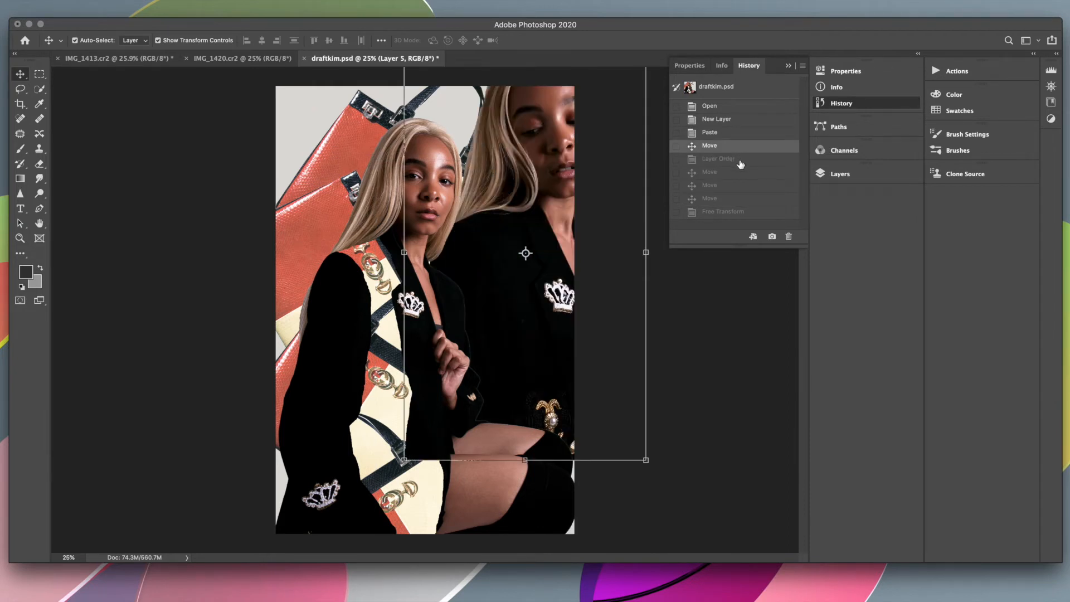
left_click(740, 162)
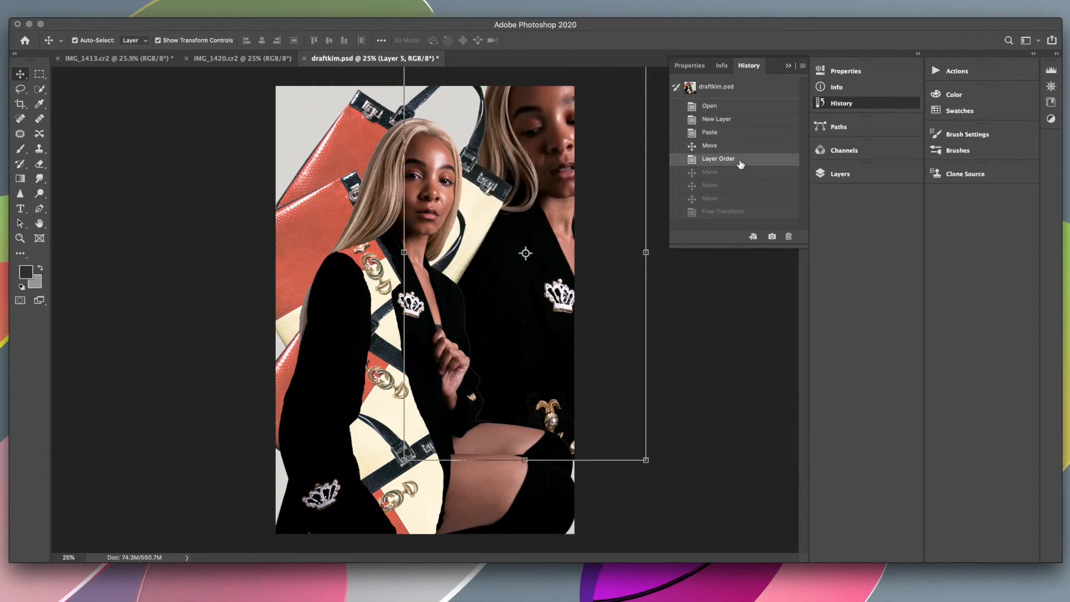
left_click(738, 173)
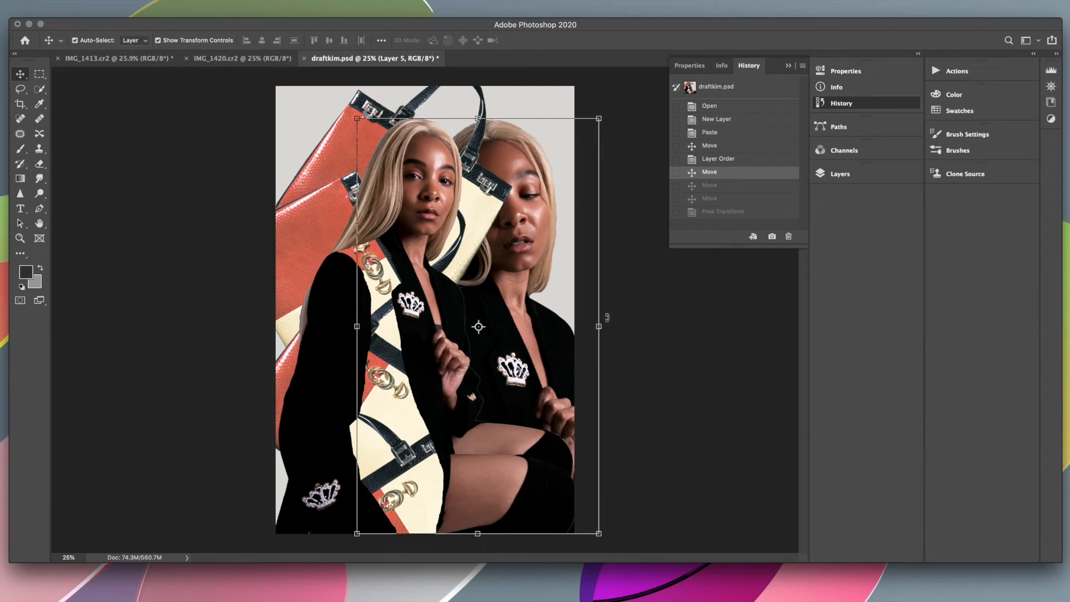
left_click(660, 323)
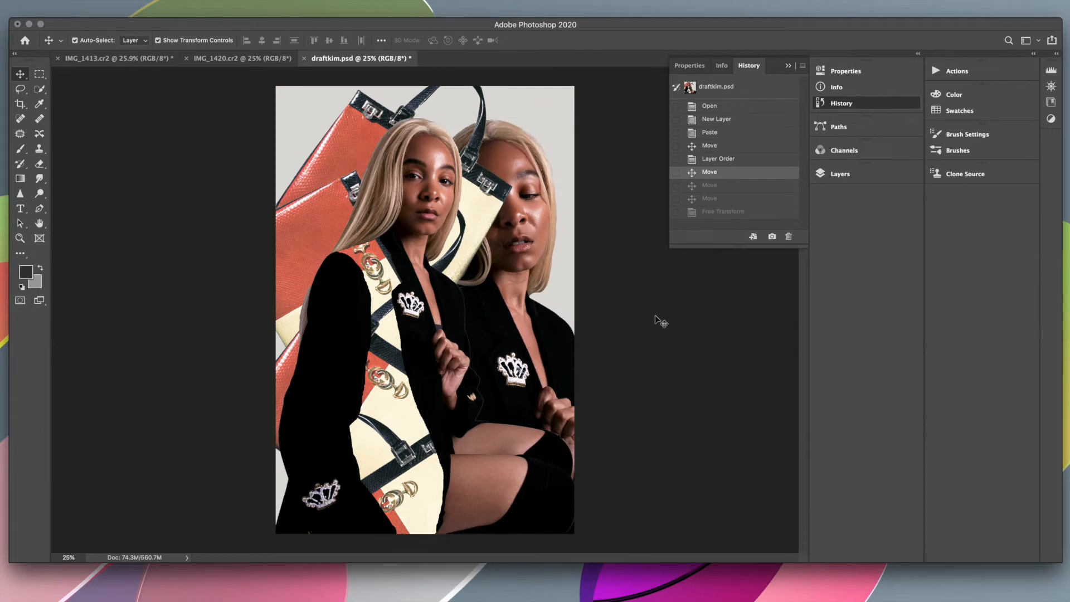
Switch to IMG_1420.cr2 and duplicate its Background layer twice.
left_click(245, 60)
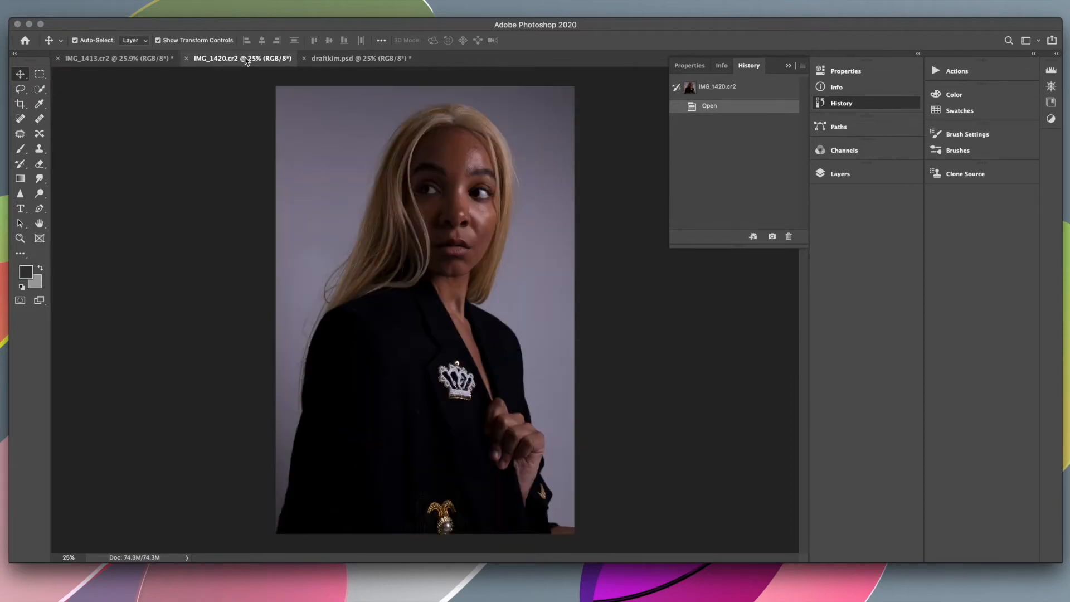
left_click(144, 60)
left_click(368, 60)
left_click(134, 59)
left_click(245, 59)
left_click(840, 173)
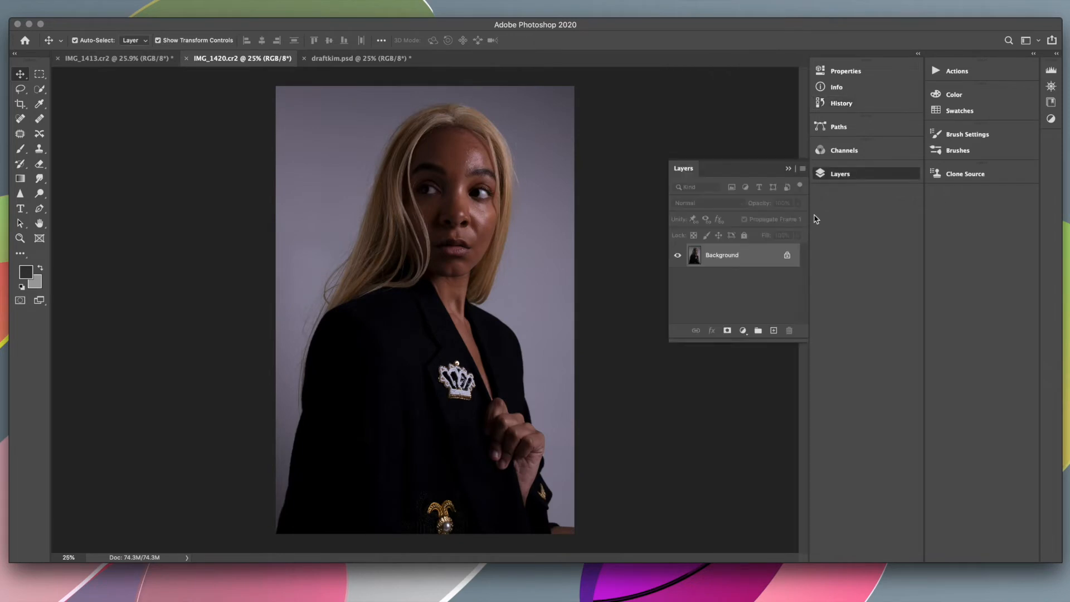
left_click_drag(766, 258, 774, 328)
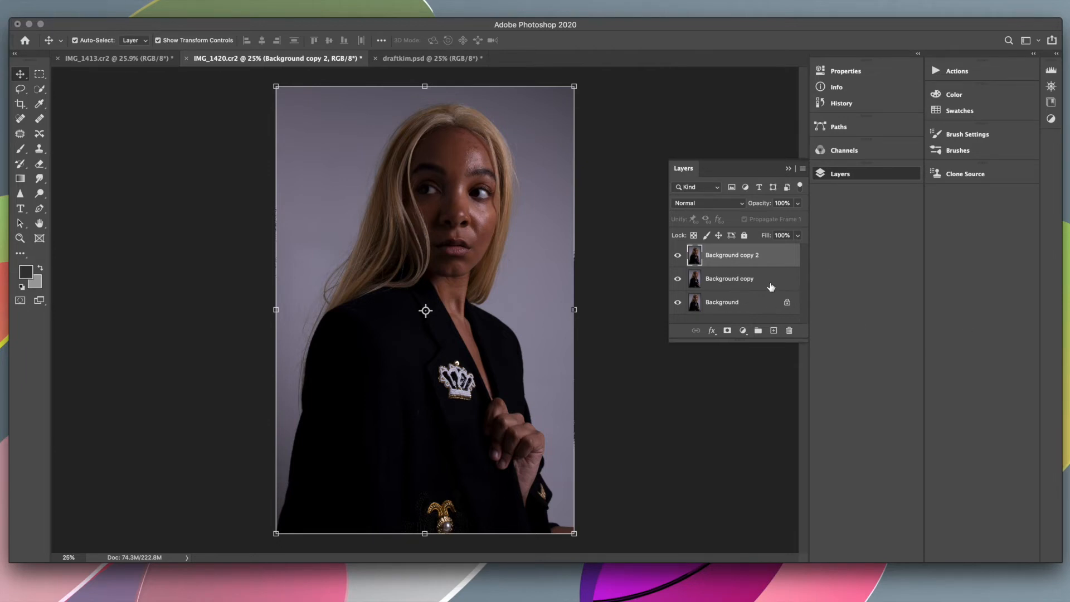
Blur the Background copy layer with a Gaussian Blur of 5.2 pixels.
left_click(886, 103)
left_click(865, 173)
left_click(773, 287)
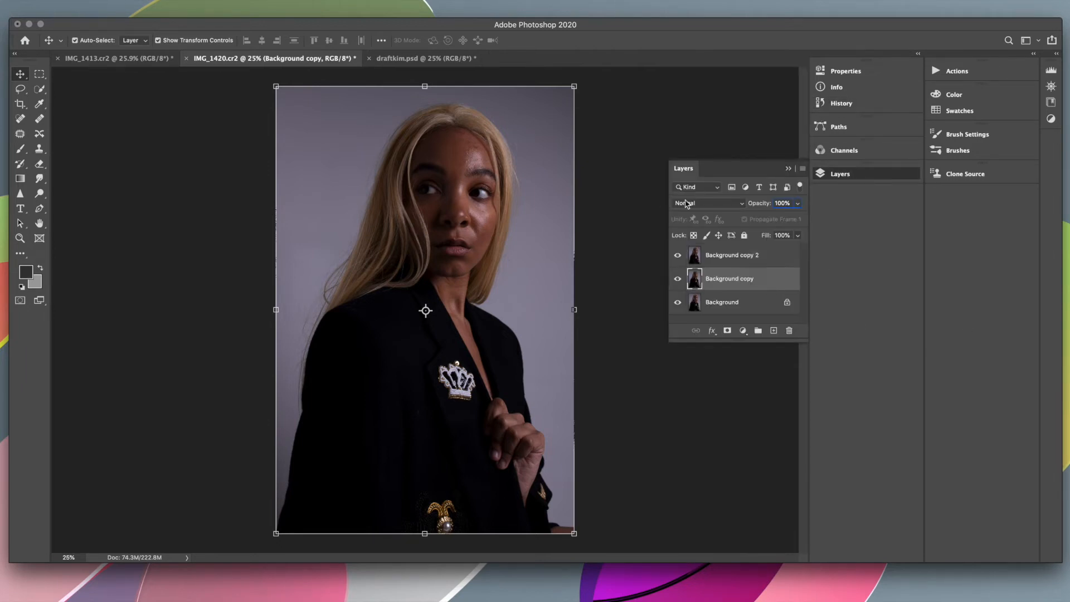
left_click(222, 119)
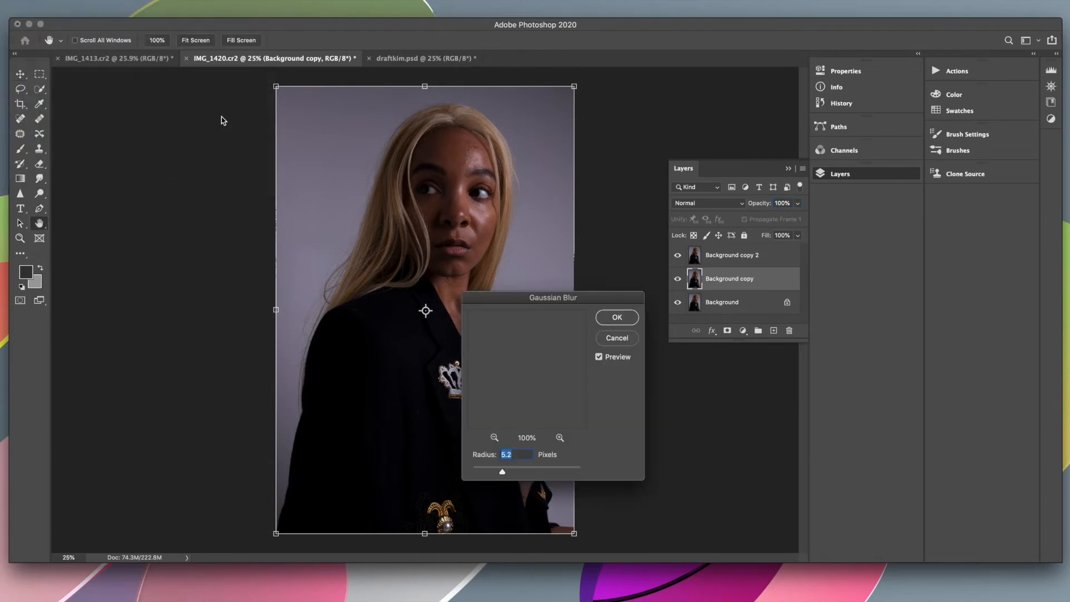
left_click(617, 316)
Turn Background copy 2 into a grey texture layer with Apply Image and change its blend mode to recombine it with the blurred copy.
left_click(796, 257)
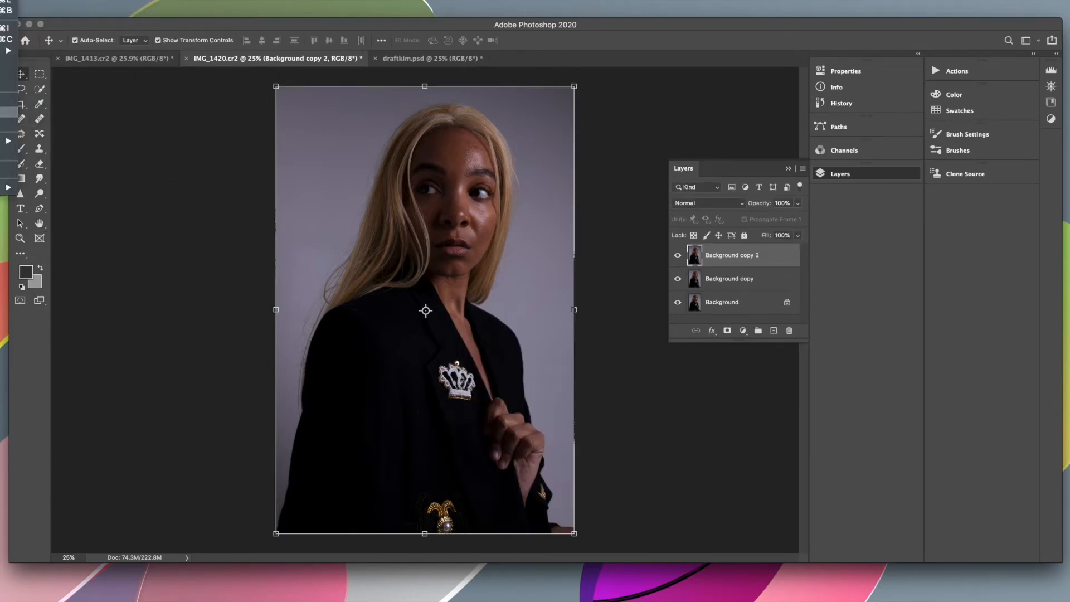
left_click(599, 148)
left_click(590, 167)
left_click(710, 137)
key("v")
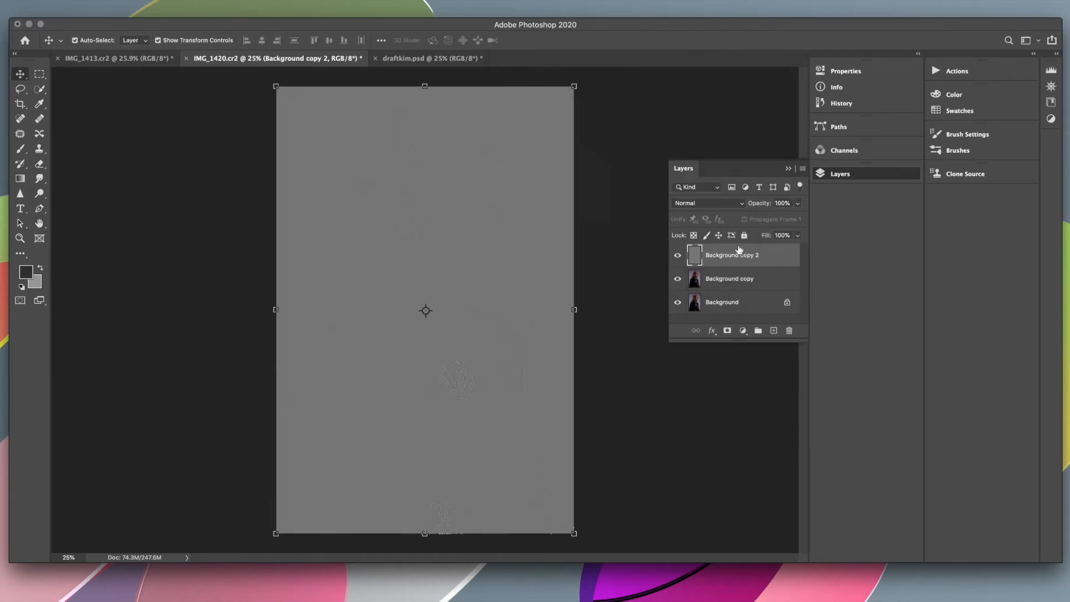
left_click(705, 203)
left_click(691, 352)
Smooth the shiny patches on the woman's forehead on the Background copy layer with the Healing Brush.
left_click(752, 281)
key("j")
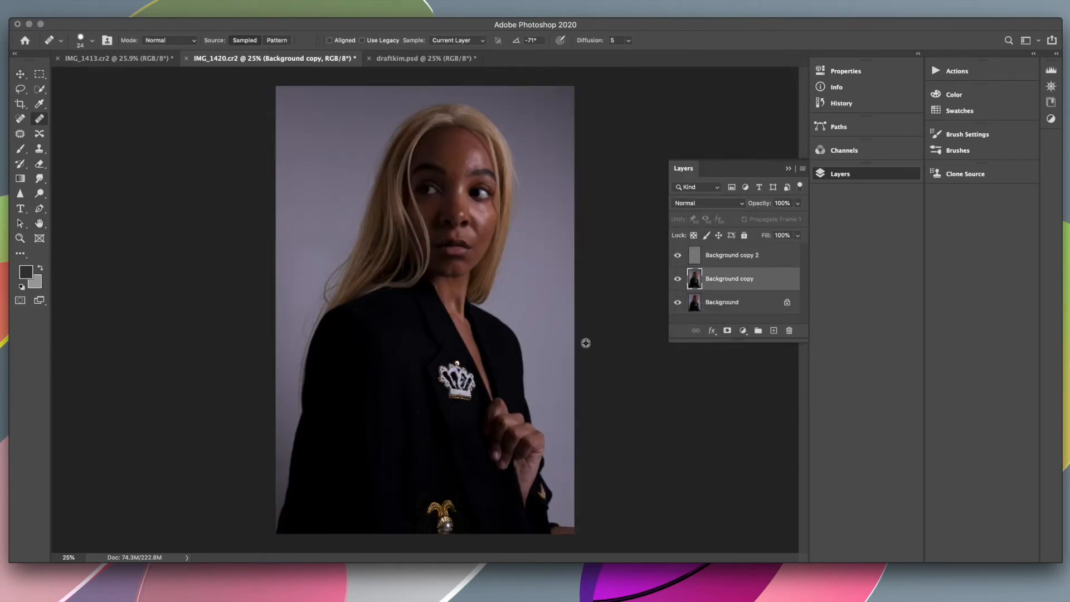
scroll(585, 342, "up", 5)
scroll(353, 288, "up", 10)
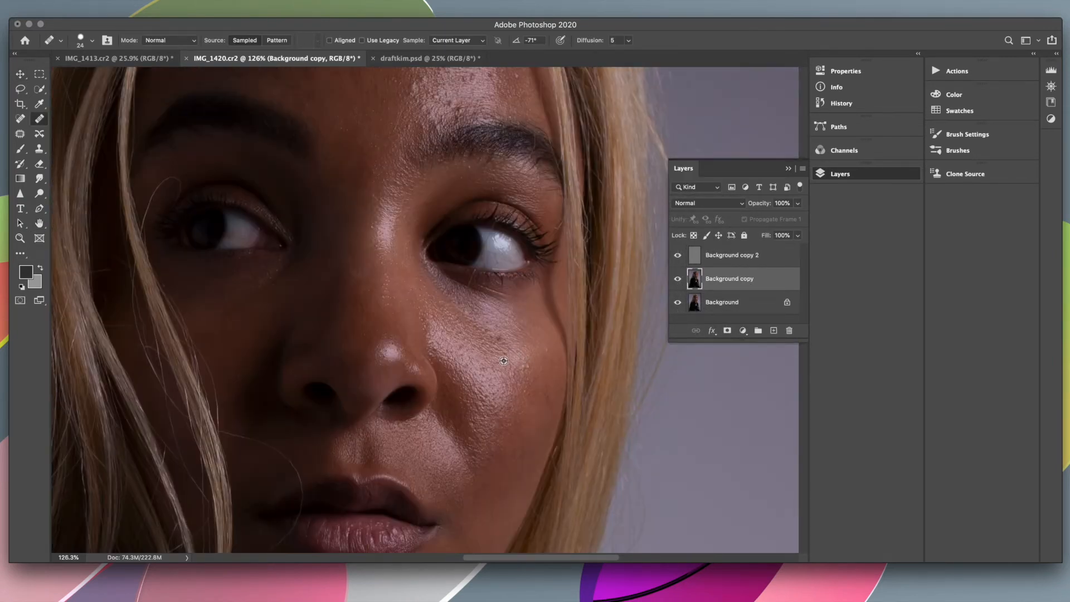
scroll(529, 395, "down", 3)
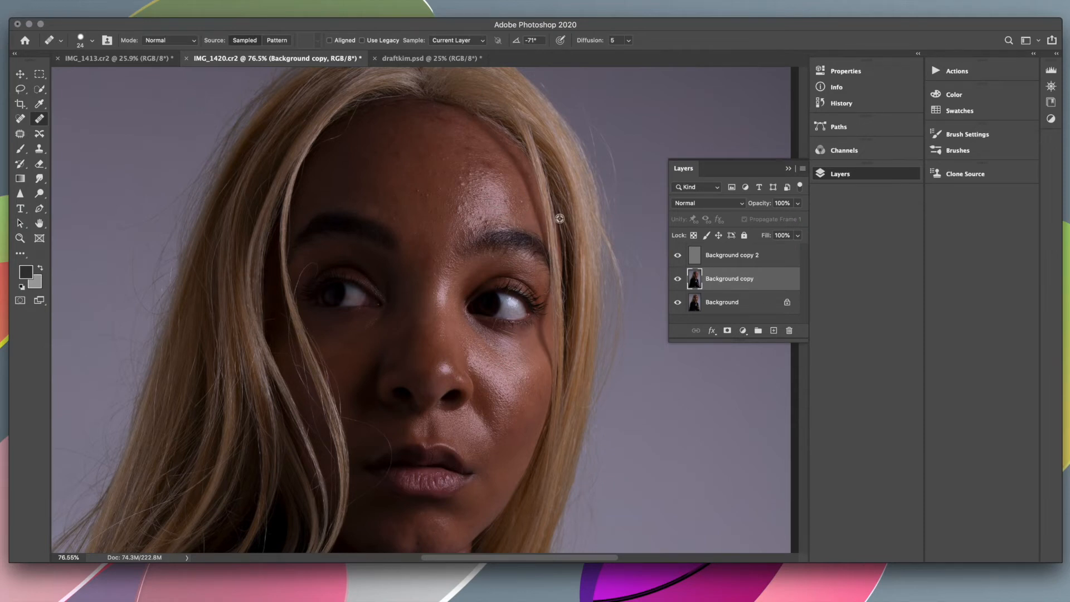
left_click(489, 163)
left_click(509, 174, "alt")
mouse_move(475, 165)
left_mouse_down()
mouse_move(494, 162)
mouse_move(480, 173)
mouse_move(505, 174)
left_mouse_up()
left_click_drag(494, 170, 500, 185)
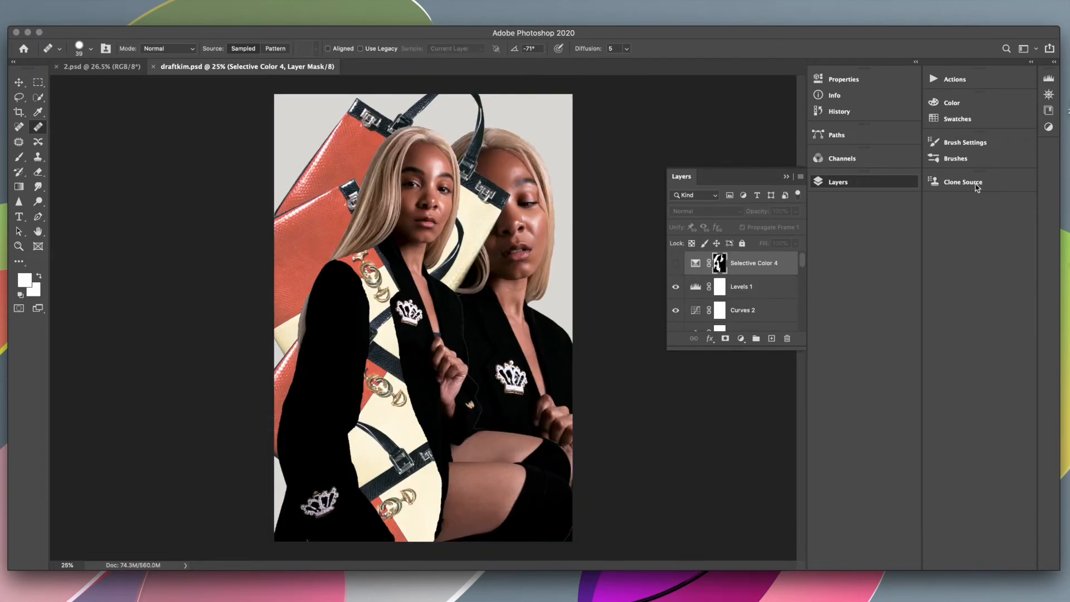
Switch to 2.psd and select the woman automatically with Select Subject.
left_click_drag(1069, 108, 465, 60)
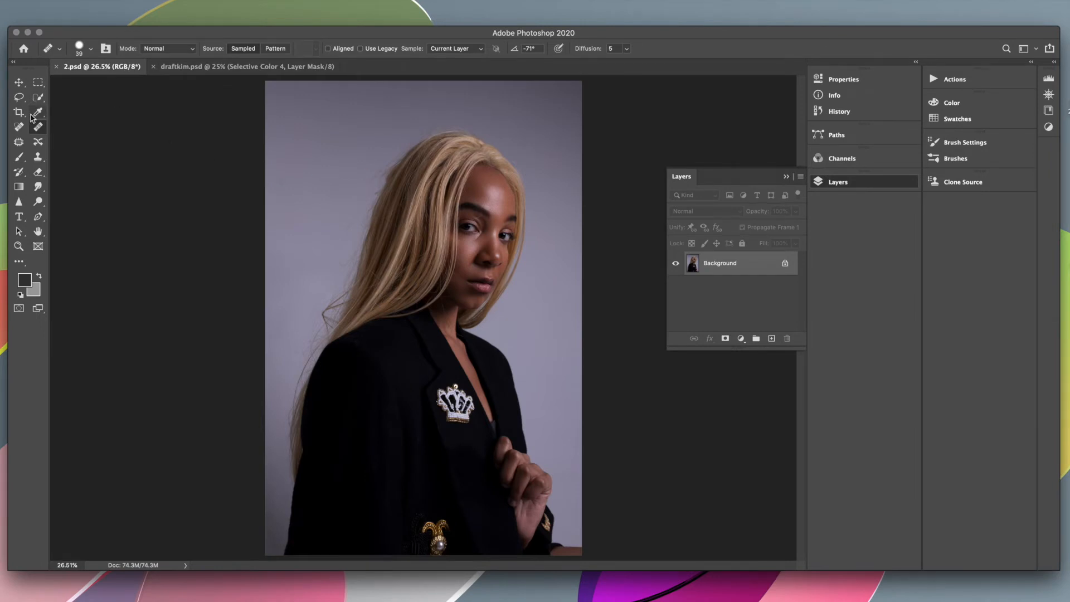
left_click(38, 97)
left_click(357, 51)
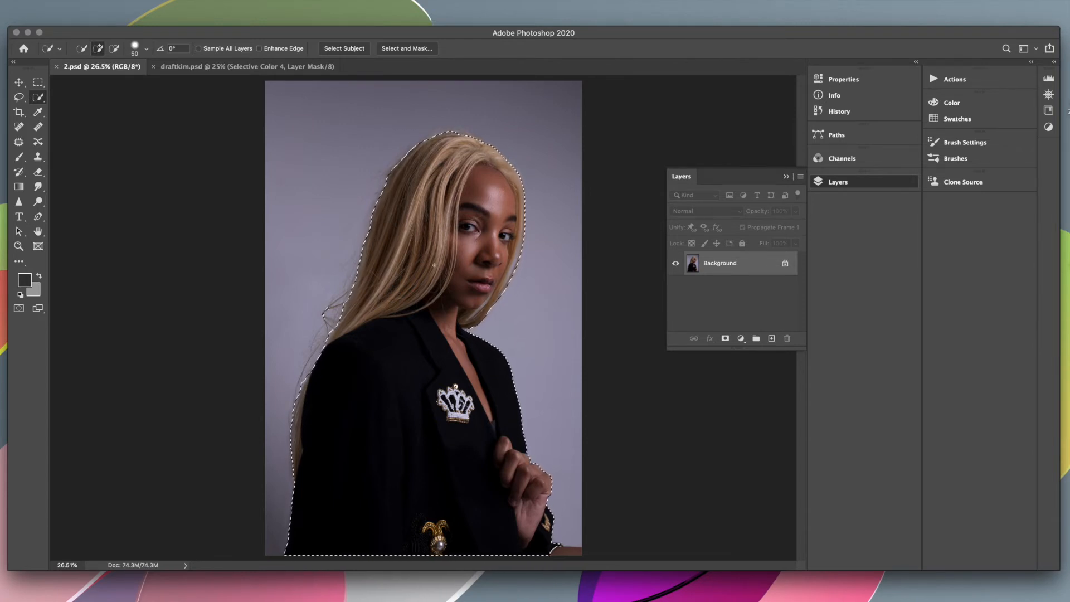
Check the selection along the jacket and hand, and refine it around the hair on top of the woman's head.
key("alt")
scroll(540, 393, "up", 3)
scroll(580, 418, "down", 5)
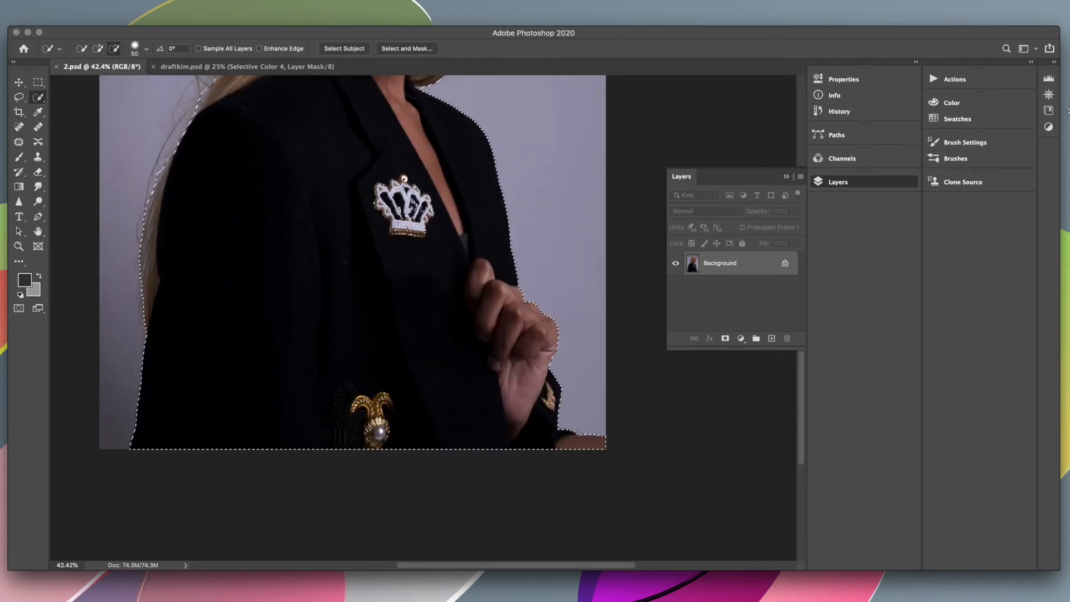
scroll(481, 304, "up", 2)
scroll(429, 240, "up", 6)
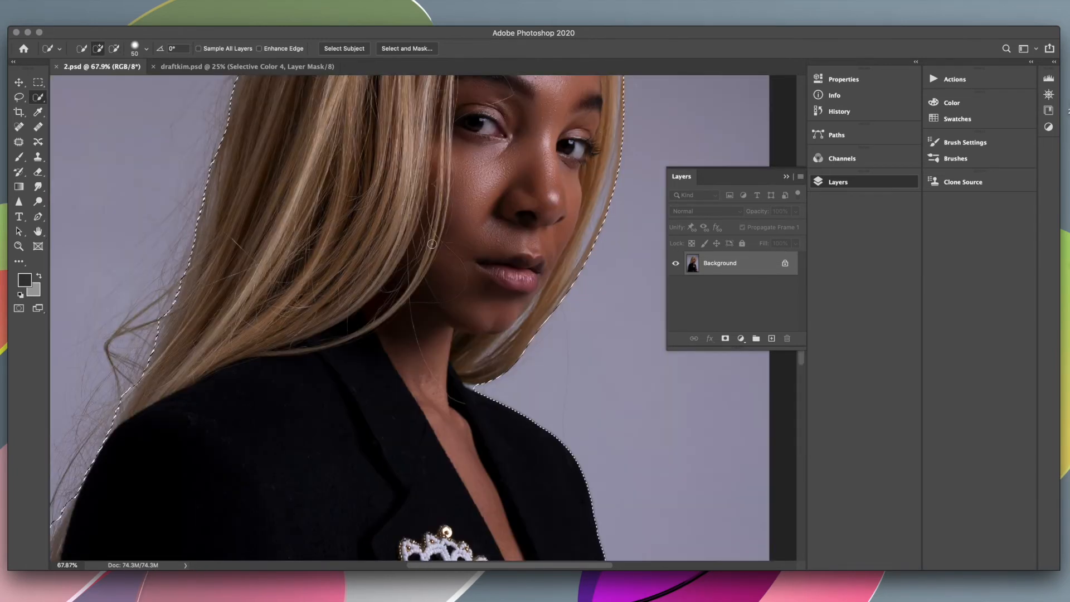
scroll(429, 240, "up", 3)
left_click_drag(400, 213, 428, 218)
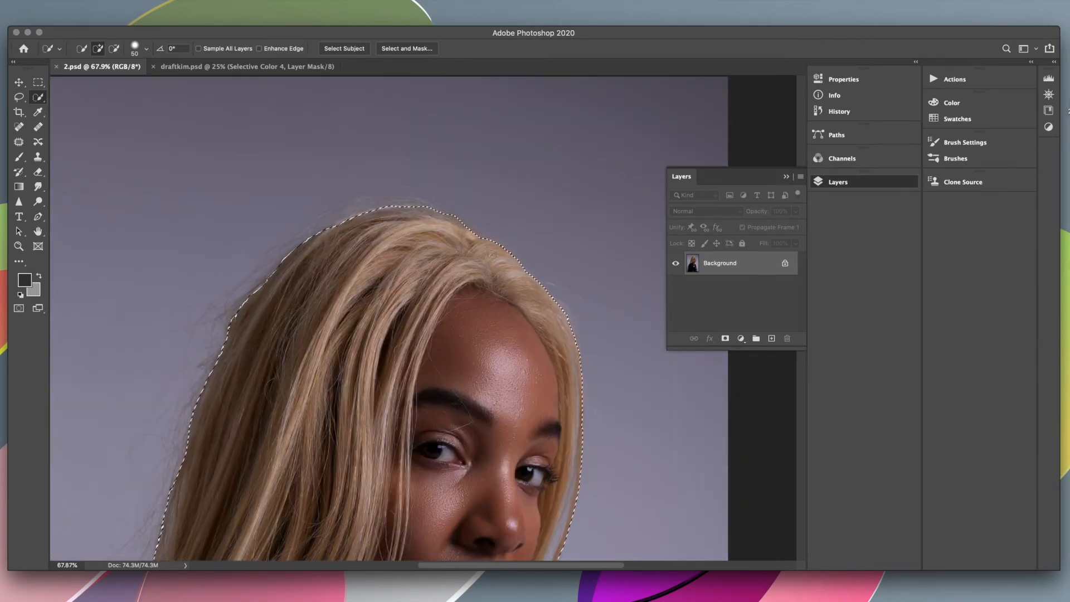
Refine the selection down the long hair and subtract stray background beside the jacket shoulder.
scroll(489, 257, "down", 4)
scroll(489, 258, "left", 3)
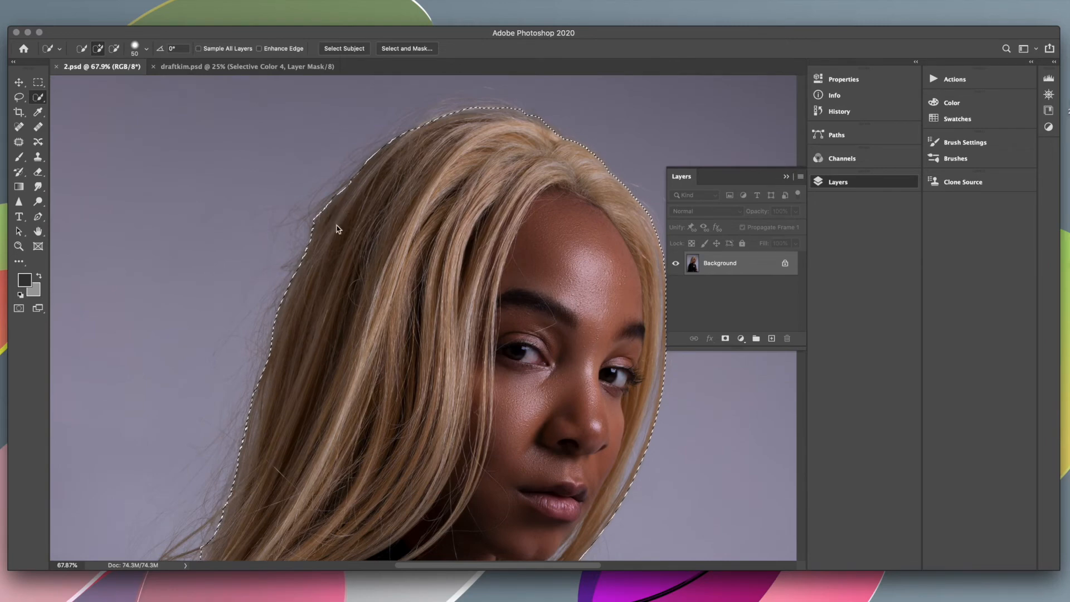
scroll(321, 192, "down", 3)
key("alt")
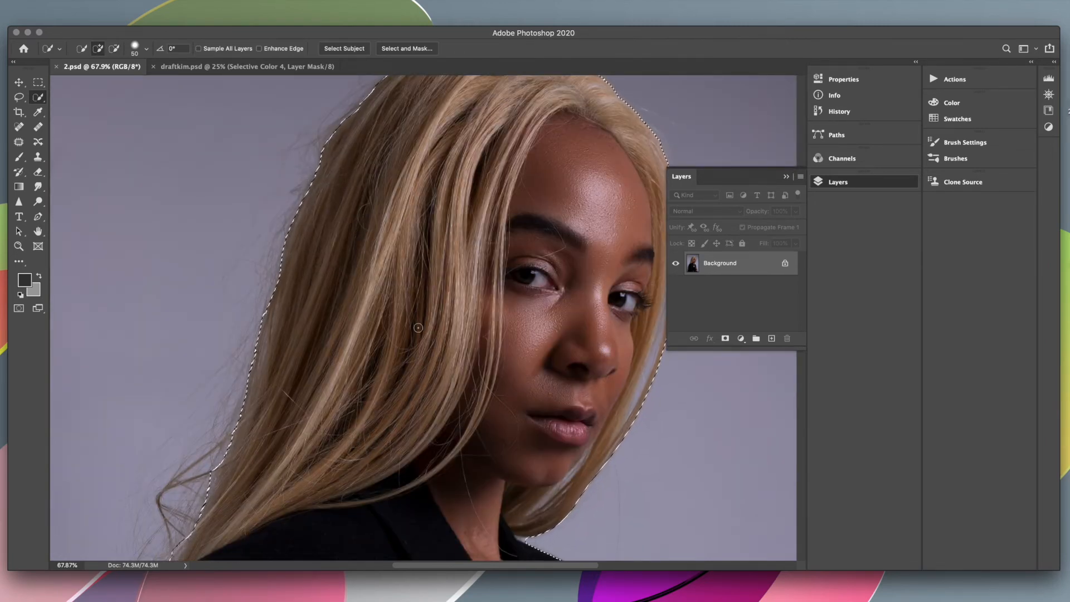
scroll(216, 373, "down", 3)
scroll(216, 372, "left", 2)
scroll(216, 373, "down", 1)
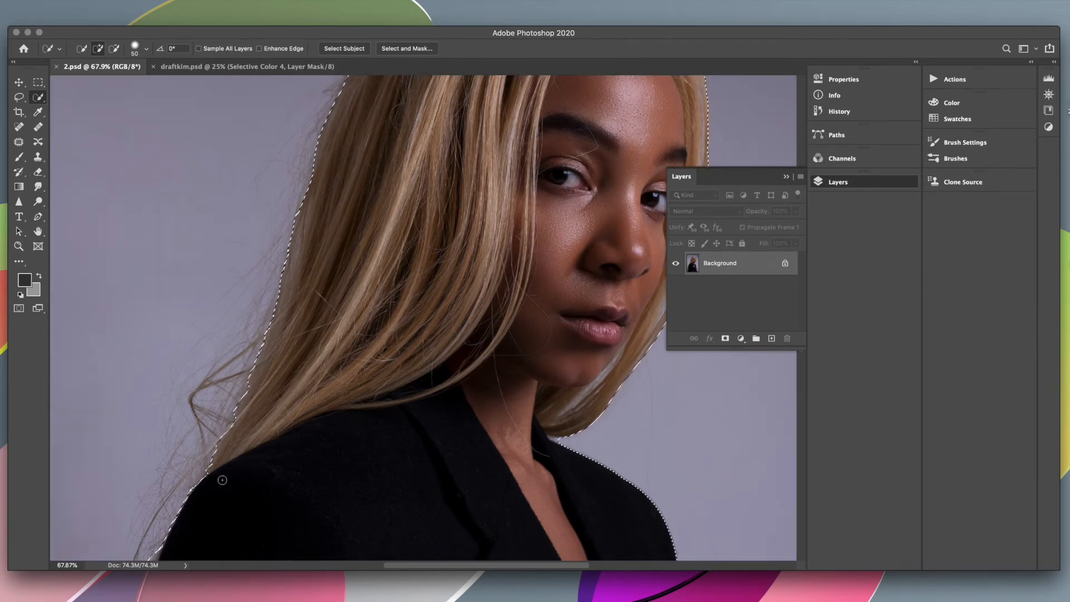
scroll(266, 488, "down", 5)
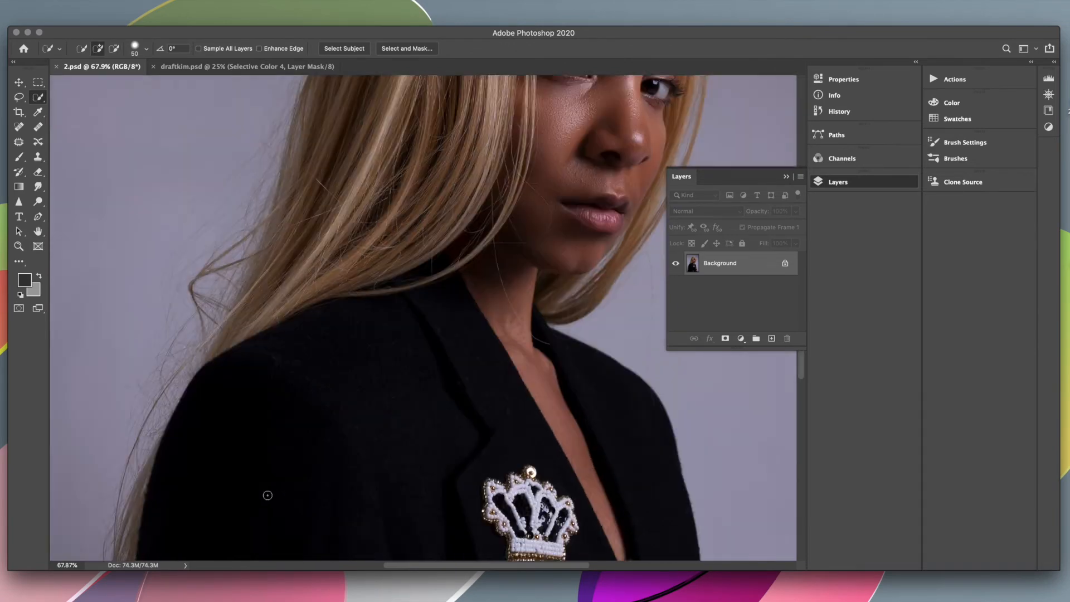
scroll(240, 446, "left", 1)
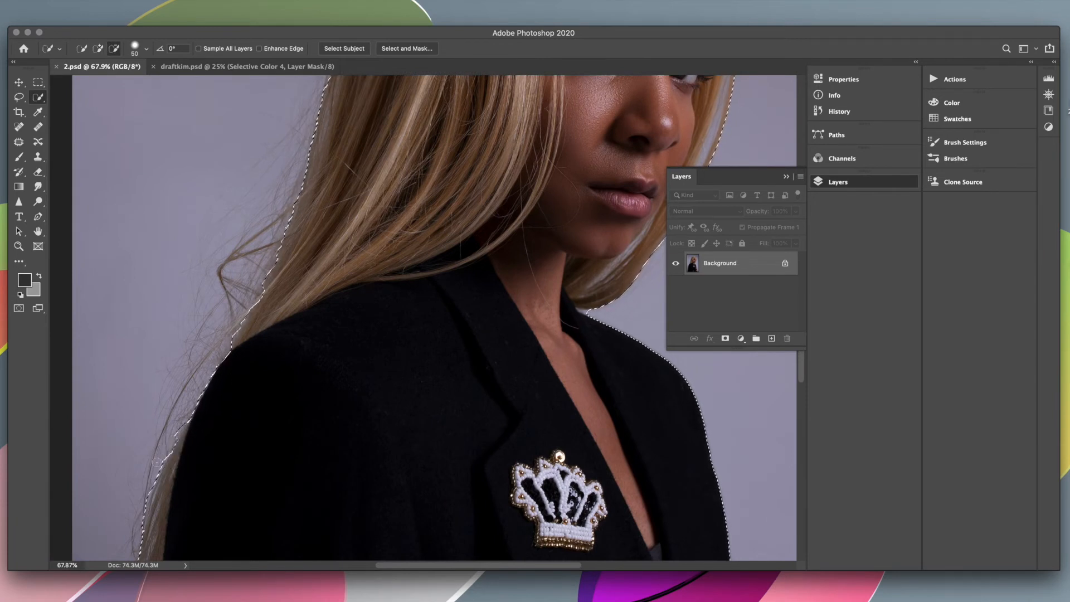
mouse_move(178, 453)
left_mouse_down()
mouse_move(198, 393)
mouse_move(183, 417)
left_mouse_up()
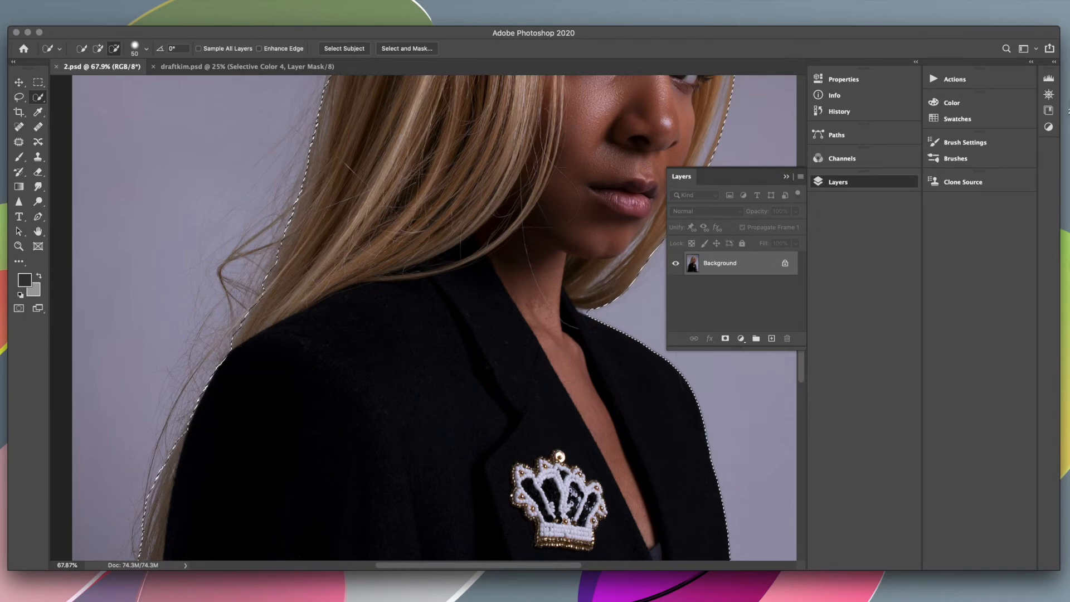
scroll(247, 471, "down", 10)
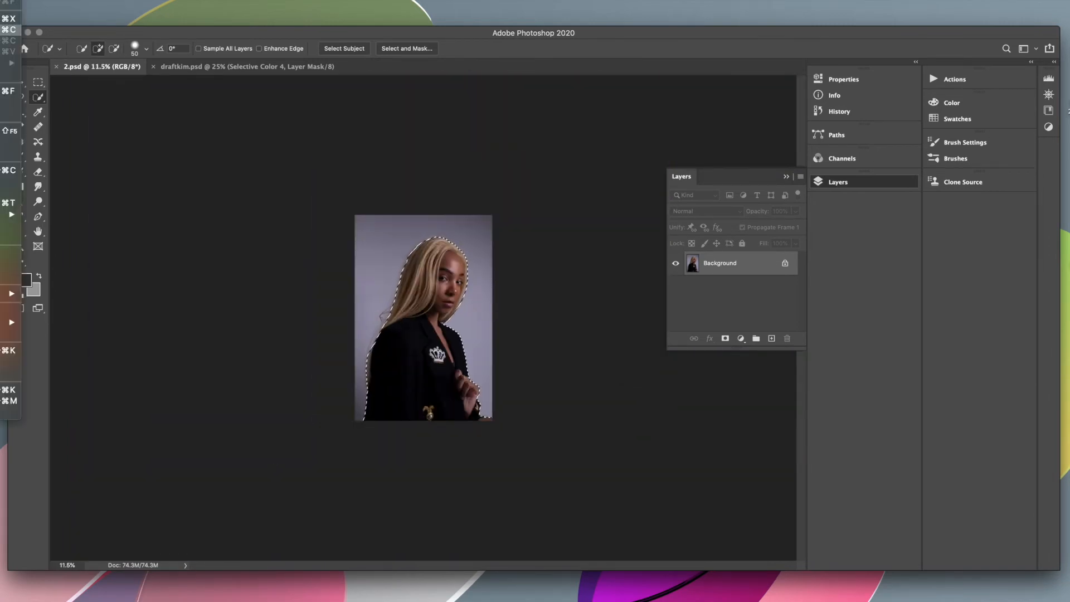
Copy the selected woman from 2.psd and paste her on a new layer above Layer 5 in draftkim.psd.
key("super+BackSpace")
left_click(238, 70)
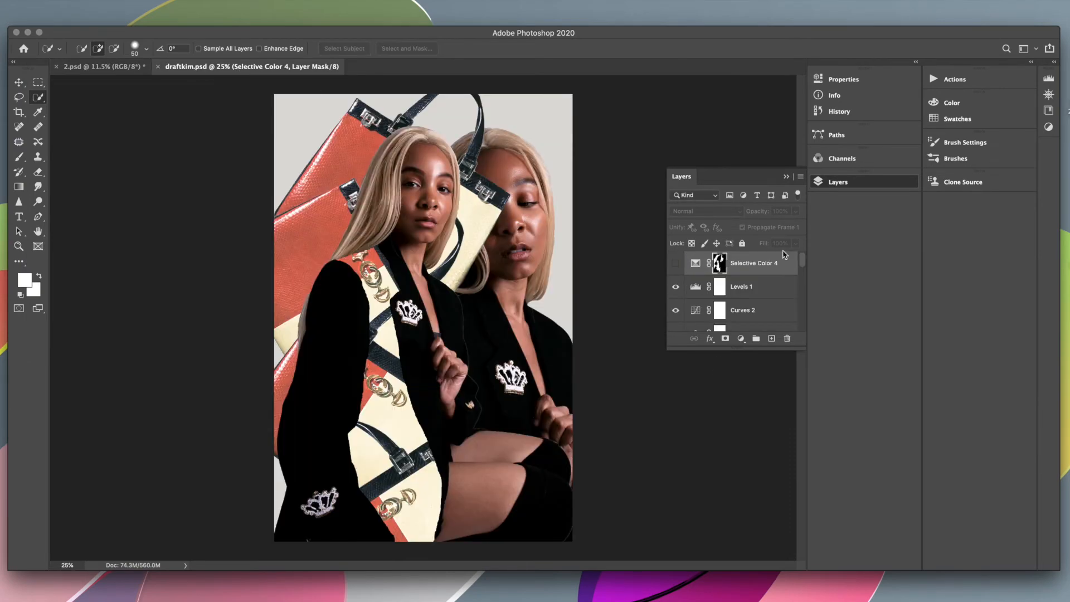
scroll(769, 292, "down", 3)
left_click(759, 284)
key("super+shift+alt+n")
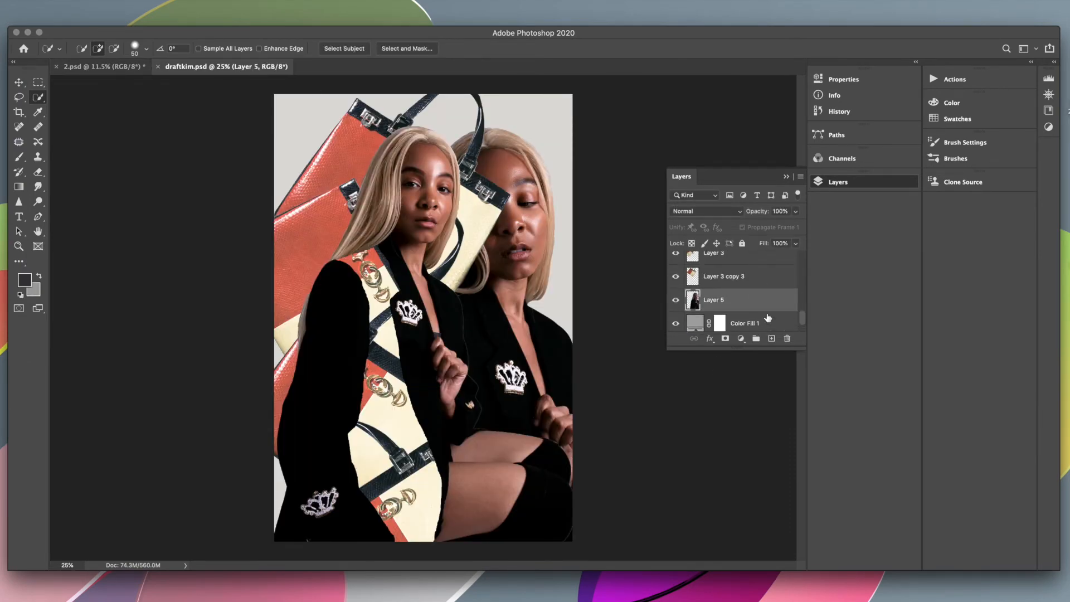
key("v")
key("super+v")
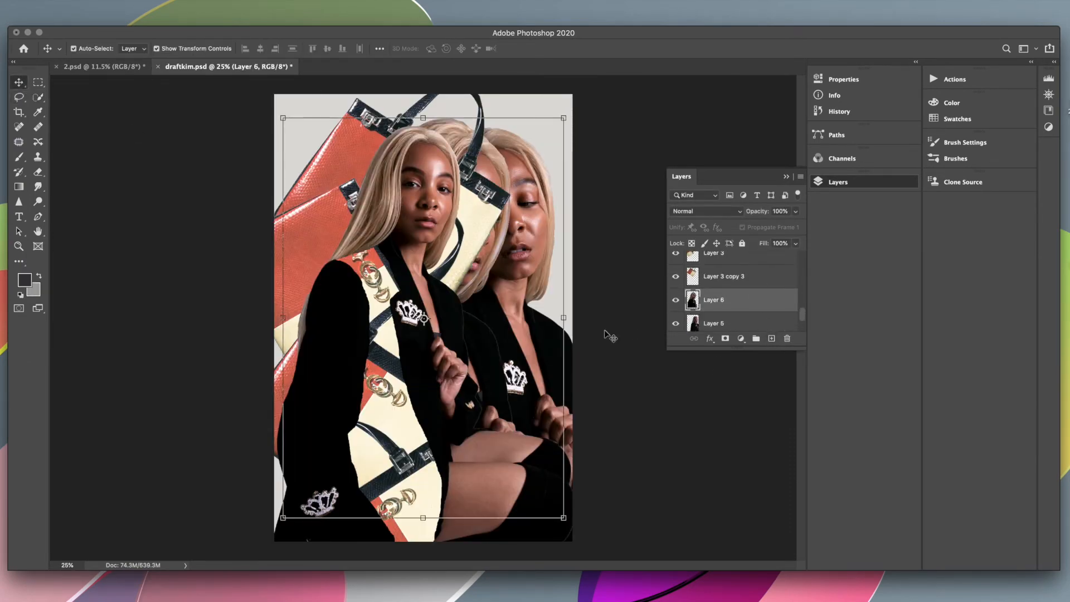
Move the woman on Layer 5 to the upper edge of the canvas and place the newly pasted woman below her face.
left_click_drag(479, 318, 497, 454)
left_click_drag(533, 261, 542, 140)
left_click_drag(511, 353, 507, 264)
Enlarge the woman on Layer 6 and position her face between the seated figure's chest and the upper woman's jacket.
key("ctrl+t")
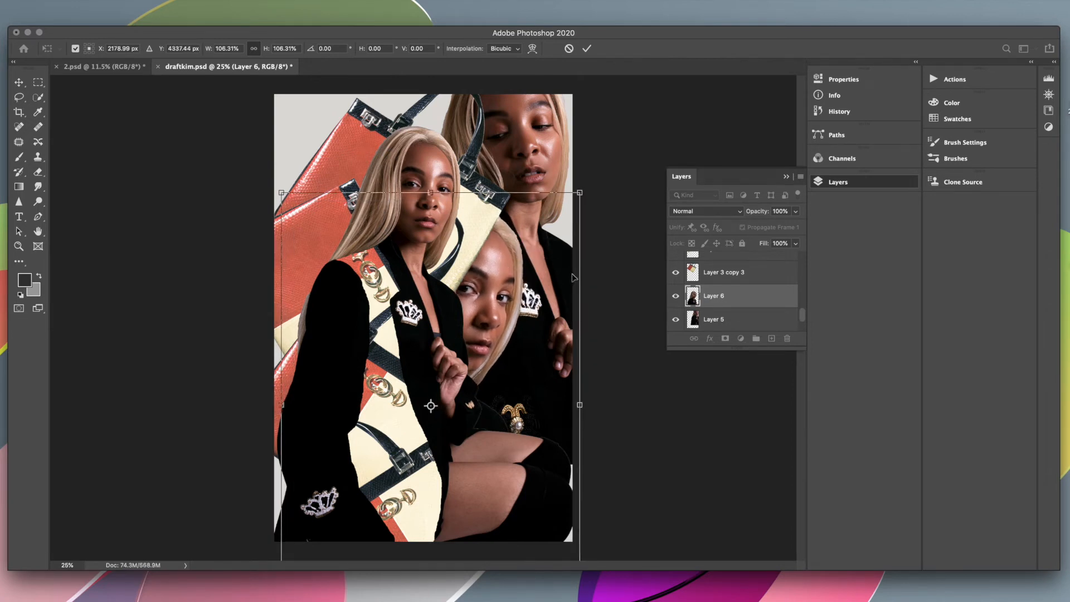
left_click_drag(501, 287, 506, 326)
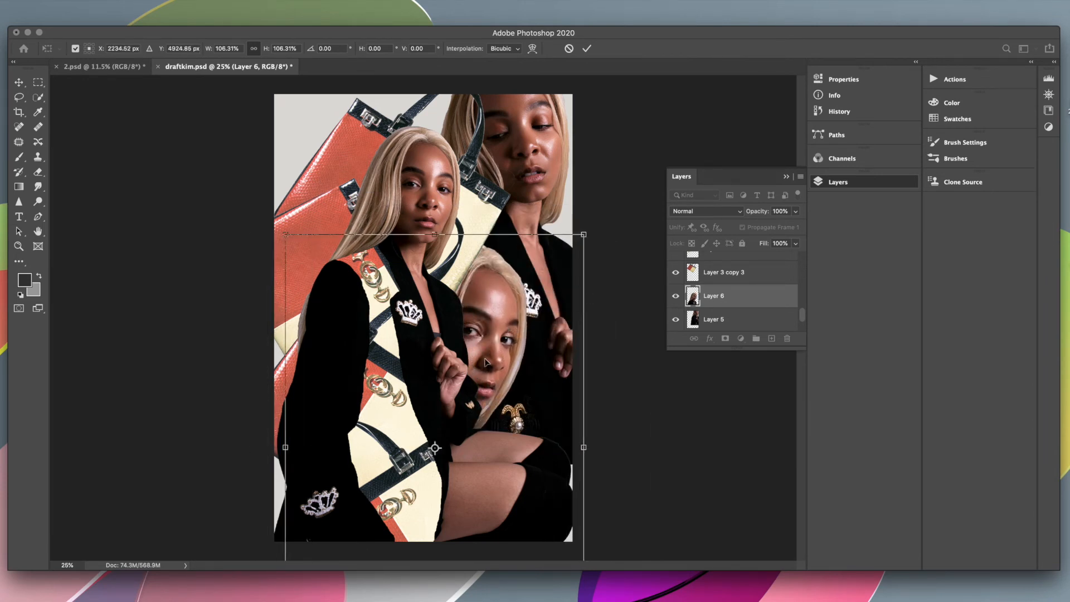
left_click_drag(486, 361, 542, 363)
left_click_drag(652, 375, 622, 412)
left_click_drag(524, 358, 502, 345)
left_click_drag(608, 225, 641, 232)
left_click_drag(634, 400, 650, 332)
left_click_drag(530, 356, 513, 336)
left_click_drag(629, 454, 622, 379)
key("Return")
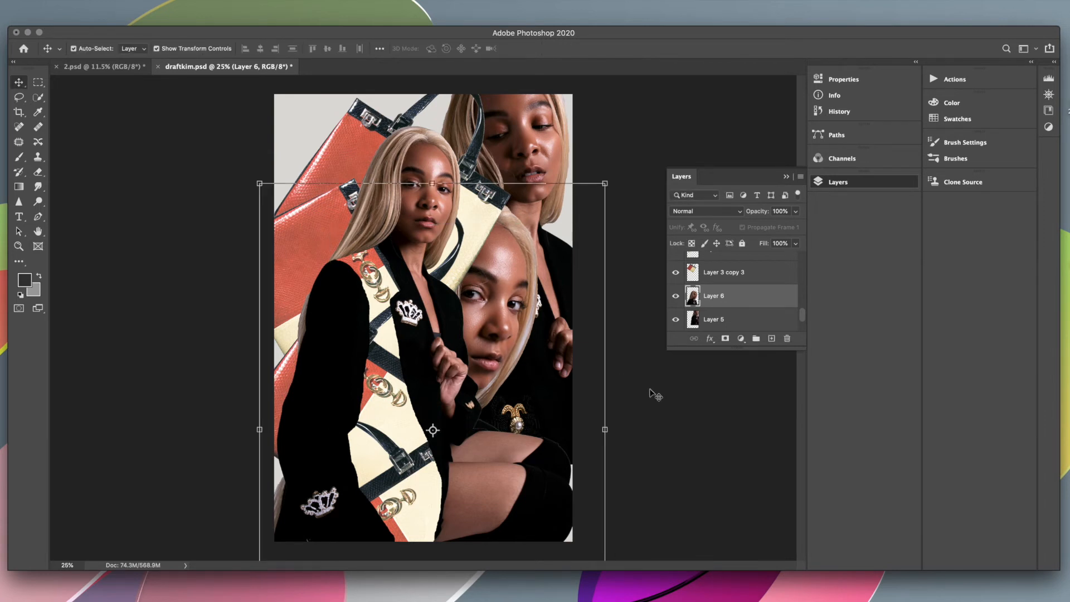
left_click_drag(493, 322, 487, 317)
left_click(624, 384)
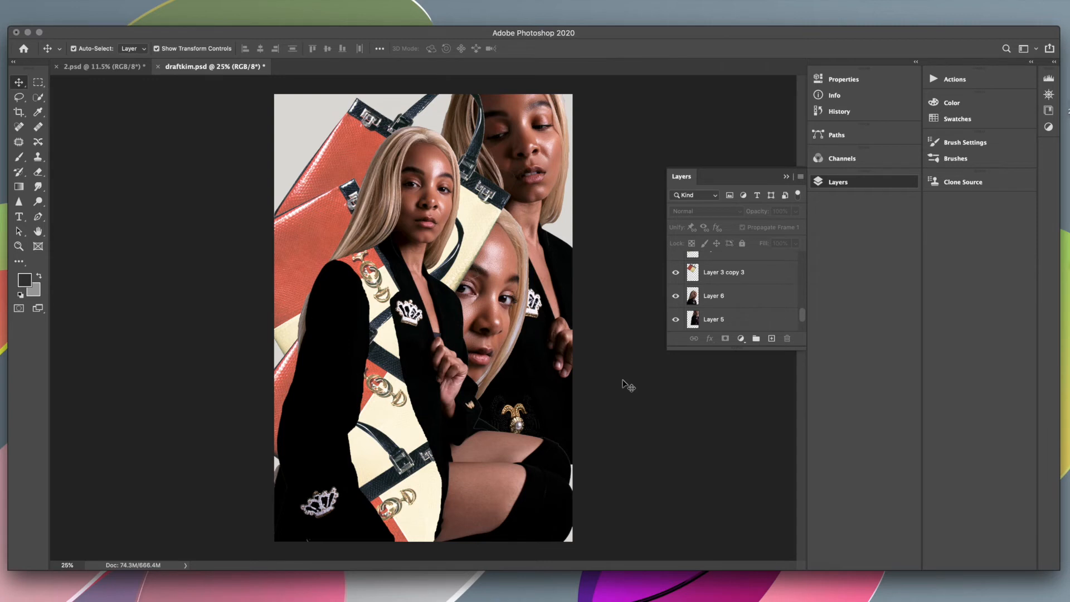
Scale the woman on Layer 6 to about 116% and place her face between the seated figure's chest and the upper woman's jacket.
left_click_drag(490, 309, 550, 349)
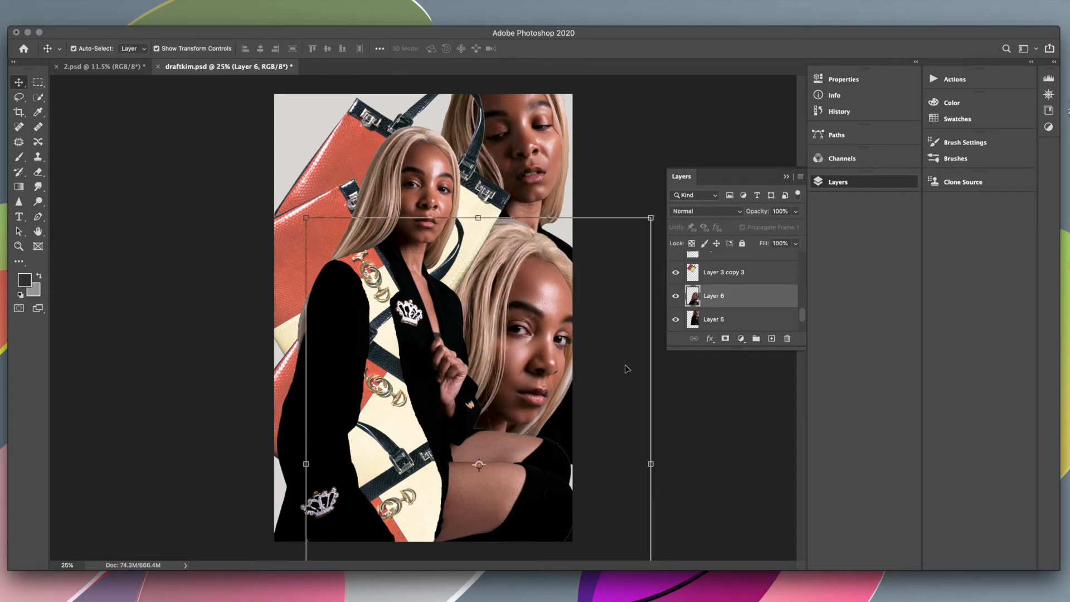
left_click_drag(540, 368, 491, 333)
left_click(657, 439)
left_click_drag(590, 210, 637, 134)
left_click_drag(510, 320, 501, 343)
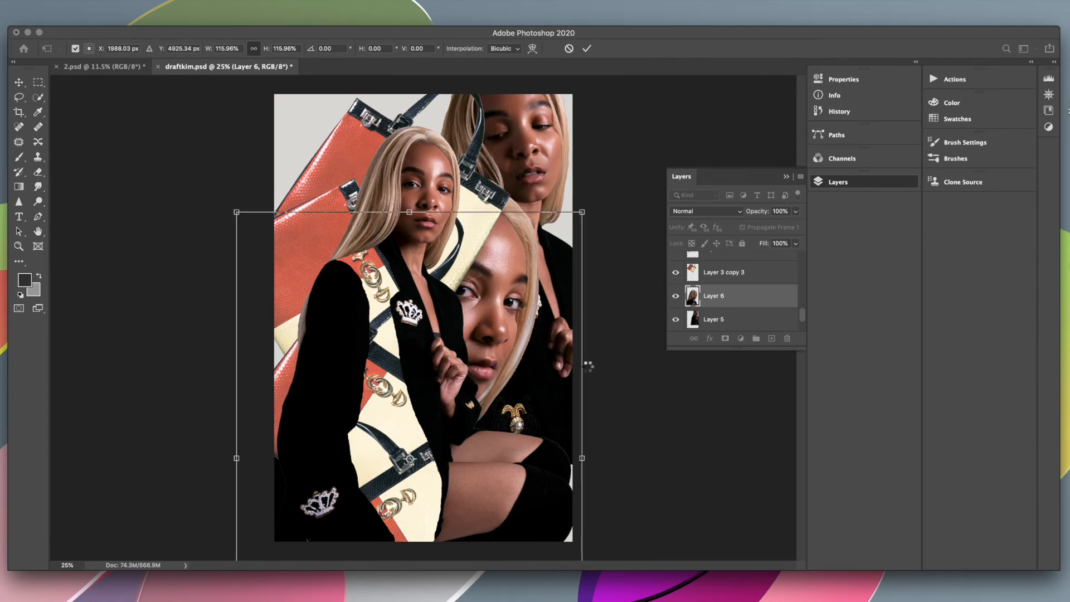
key("Return")
left_click_drag(515, 339, 485, 326)
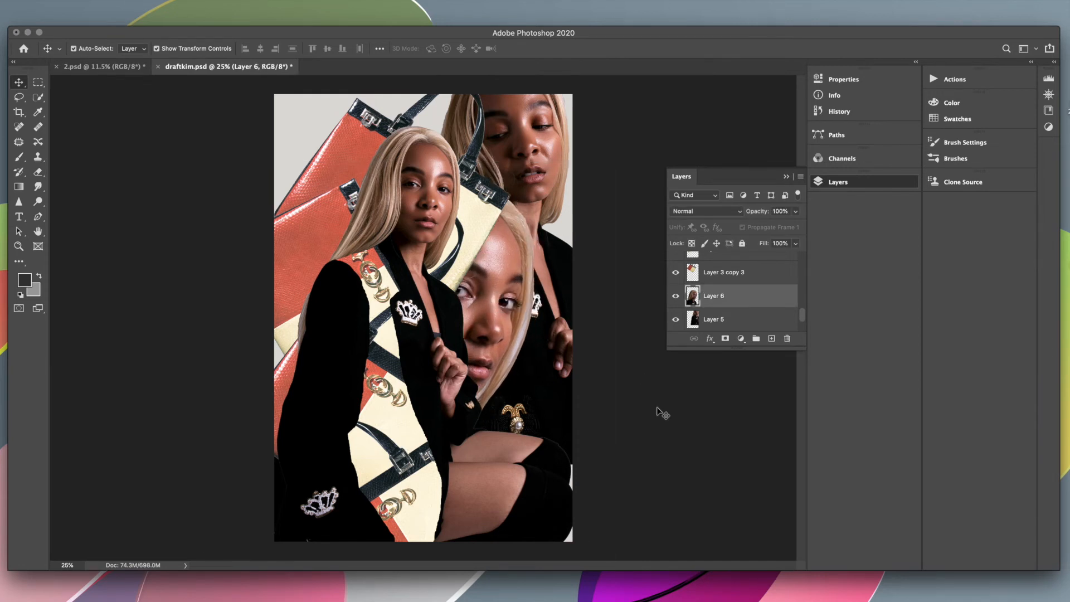
left_click(660, 413)
Enlarge the woman on Layer 5 to about 121% and position her face at the canvas's upper edge.
left_click_drag(563, 184, 570, 161)
key("ctrl+t")
left_click_drag(613, 473, 637, 513)
left_click_drag(561, 355, 547, 346)
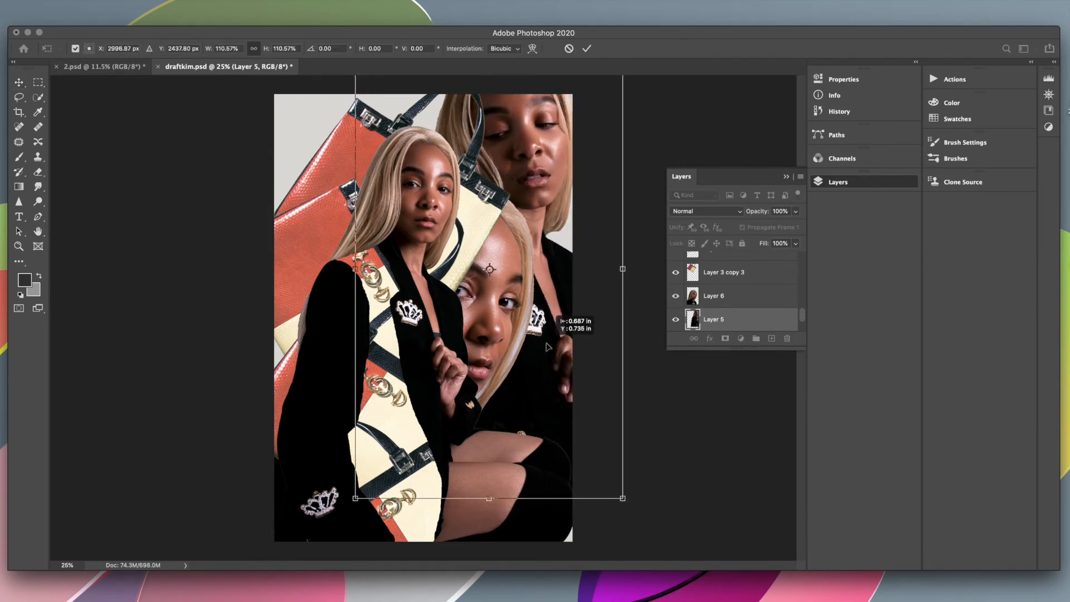
left_click_drag(622, 498, 647, 540)
left_click_drag(544, 411, 544, 415)
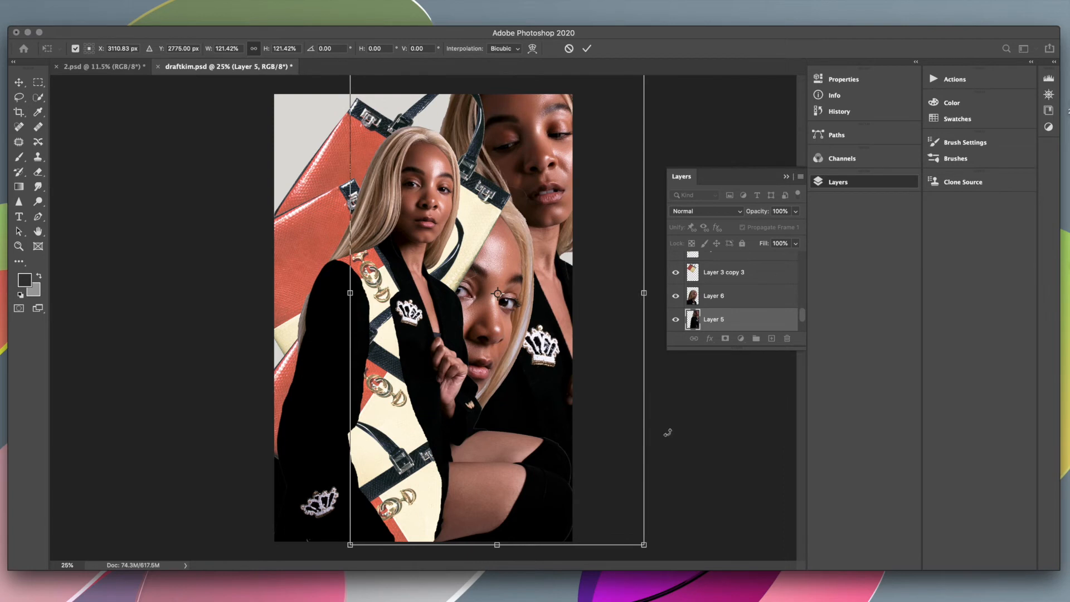
left_click(691, 439)
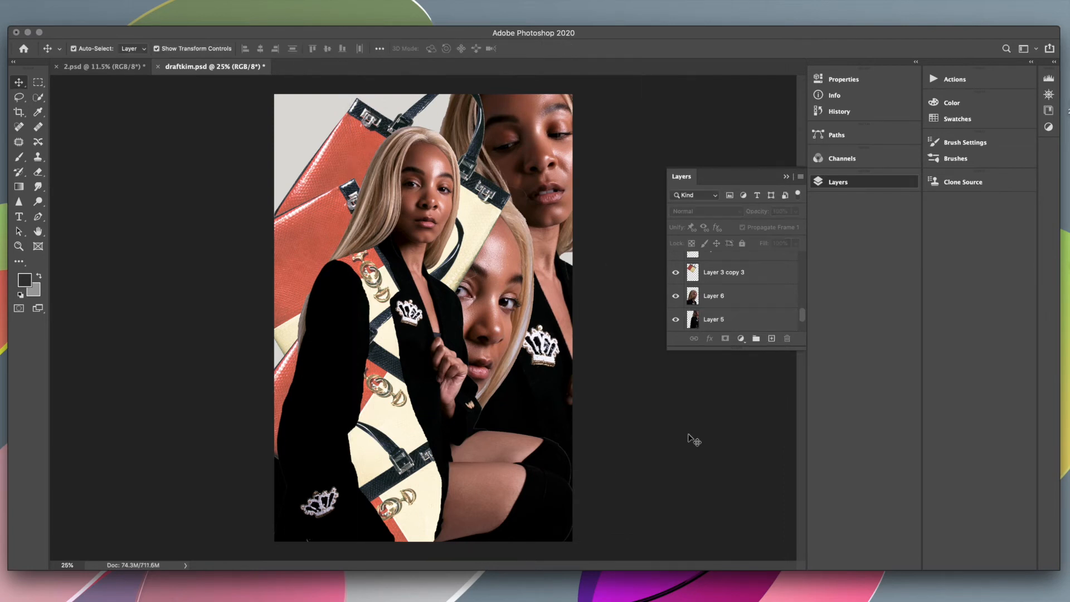
Move Layer 6 above Layer 3 copy 3 in the layer stack.
left_click(280, 524)
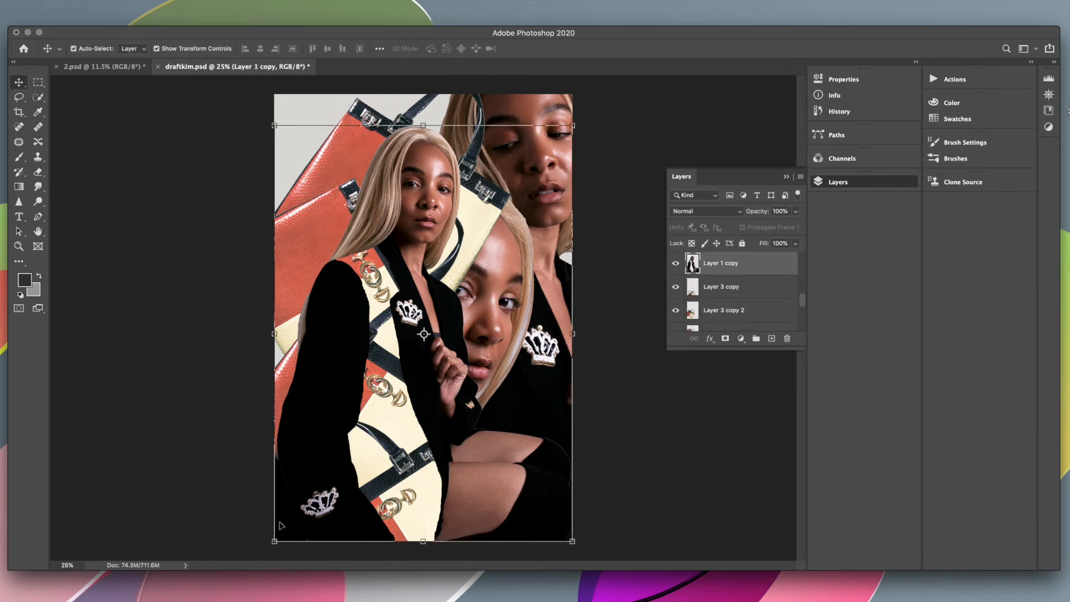
scroll(750, 303, "down", 5)
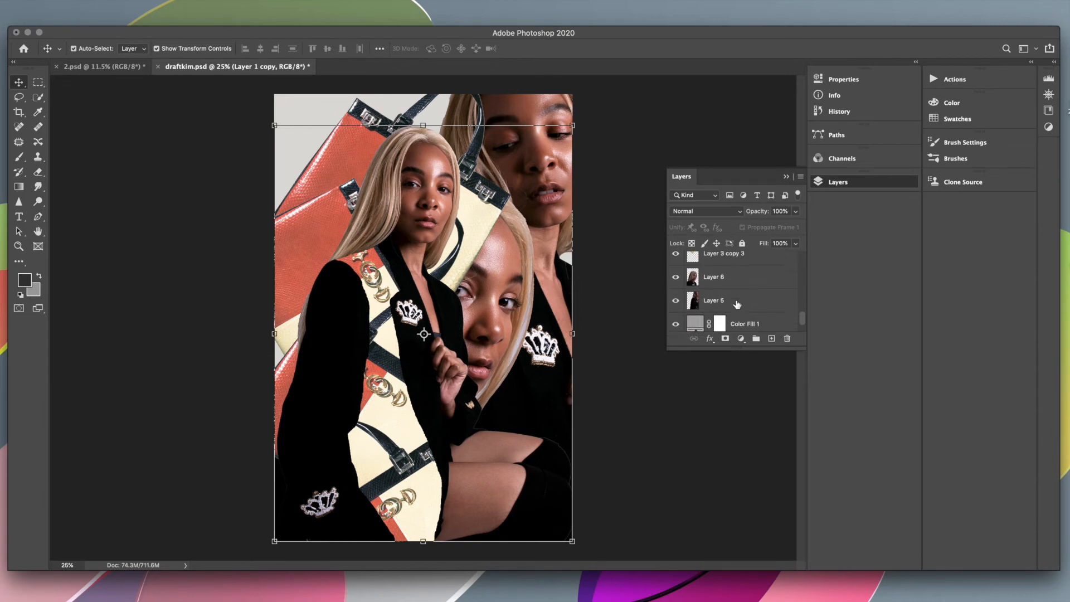
scroll(743, 300, "up", 1)
left_click_drag(746, 296, 739, 279)
Enlarge the woman on Layer 6, rotate her about -9° and place her face close beside the seated figure's chest.
left_click_drag(492, 254, 512, 316)
left_click_drag(614, 487, 631, 467)
left_click_drag(504, 349, 541, 354)
left_click_drag(645, 386, 649, 369)
left_click_drag(505, 336, 515, 305)
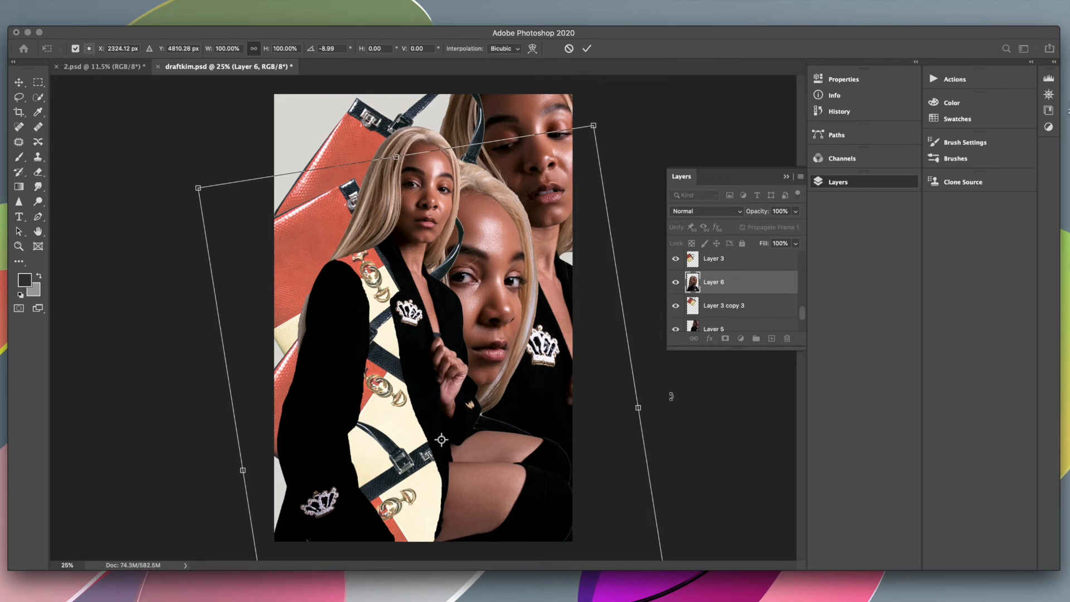
key("Return")
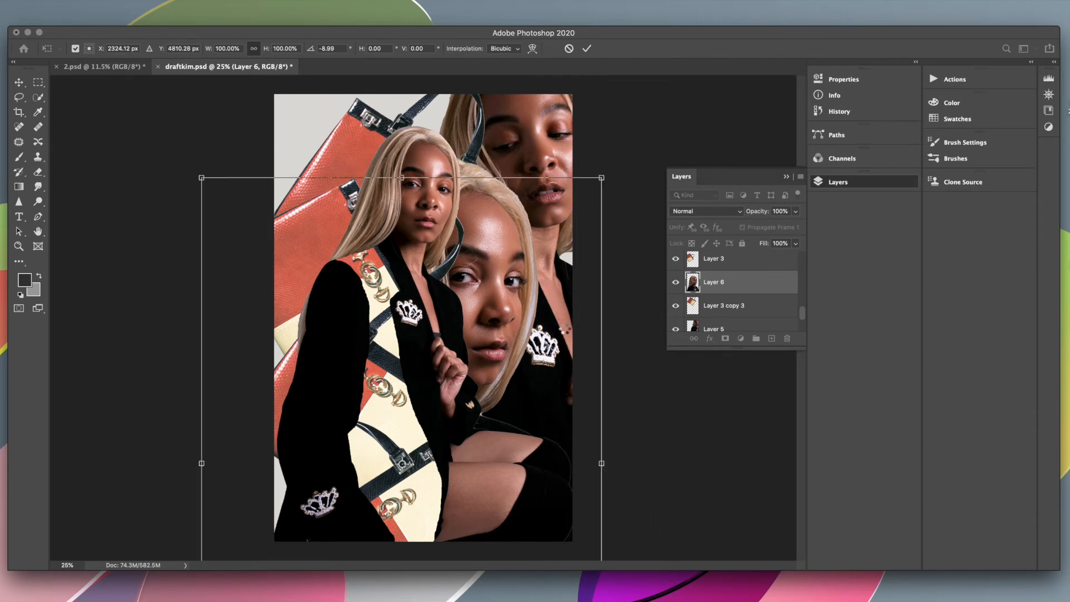
Scale the woman on Layer 5 to about 112.6%, rotate her about -0.5° and reposition her face at the canvas's upper edge.
mouse_move(559, 164)
left_mouse_down()
mouse_move(580, 185)
mouse_move(545, 178)
mouse_move(561, 176)
mouse_move(559, 129)
mouse_move(532, 120)
mouse_move(555, 145)
mouse_move(543, 146)
mouse_move(587, 166)
mouse_move(585, 184)
mouse_move(560, 168)
left_mouse_up()
key("ctrl+t")
left_click_drag(644, 538, 651, 548)
left_click_drag(548, 136, 531, 123)
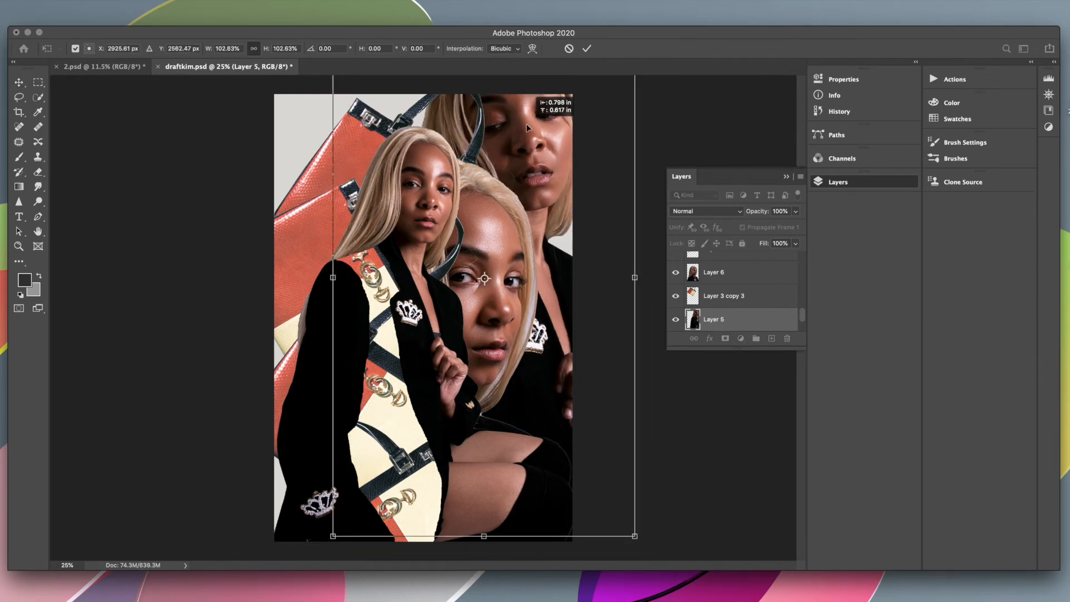
left_click_drag(635, 538, 697, 568)
left_click_drag(561, 312, 568, 312)
left_click_drag(689, 411, 713, 410)
left_click_drag(571, 231, 584, 229)
mouse_move(557, 174)
left_mouse_down()
mouse_move(538, 158)
mouse_move(526, 168)
mouse_move(546, 169)
left_mouse_up()
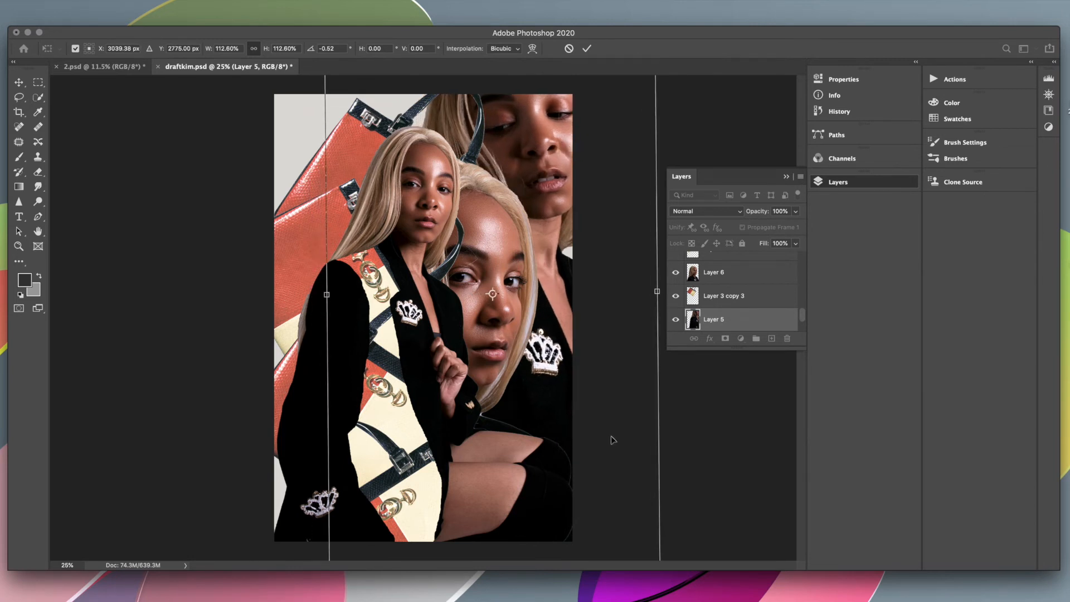
key("Return")
Fine-tune the position of the woman on Layer 6 beside the seated figure.
left_click(499, 333)
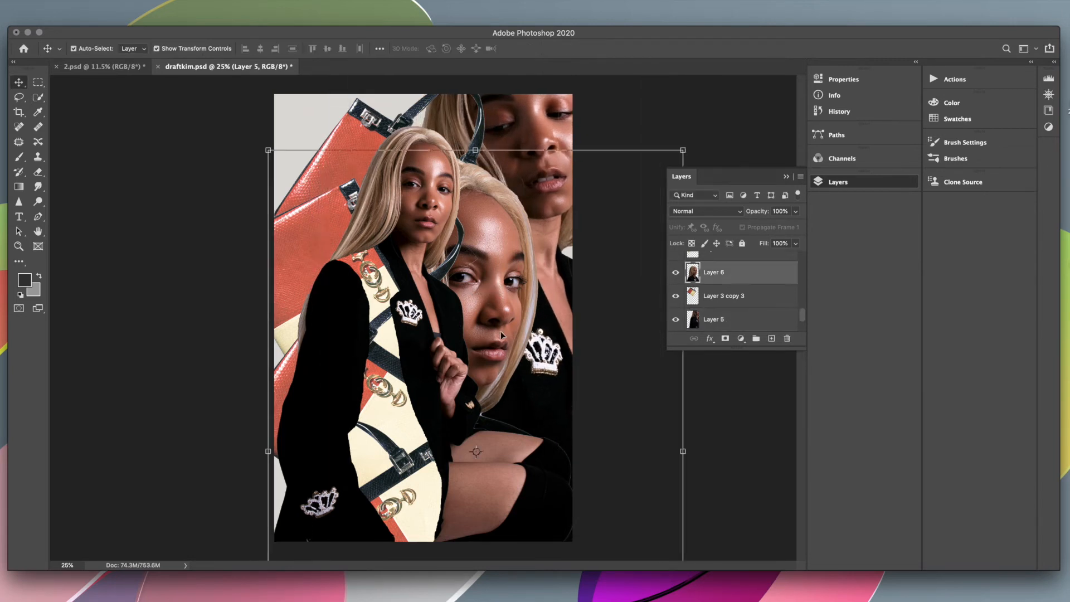
mouse_move(497, 334)
left_mouse_down()
mouse_move(479, 330)
mouse_move(484, 321)
mouse_move(480, 351)
mouse_move(495, 347)
left_mouse_up()
left_click_drag(495, 303, 500, 326)
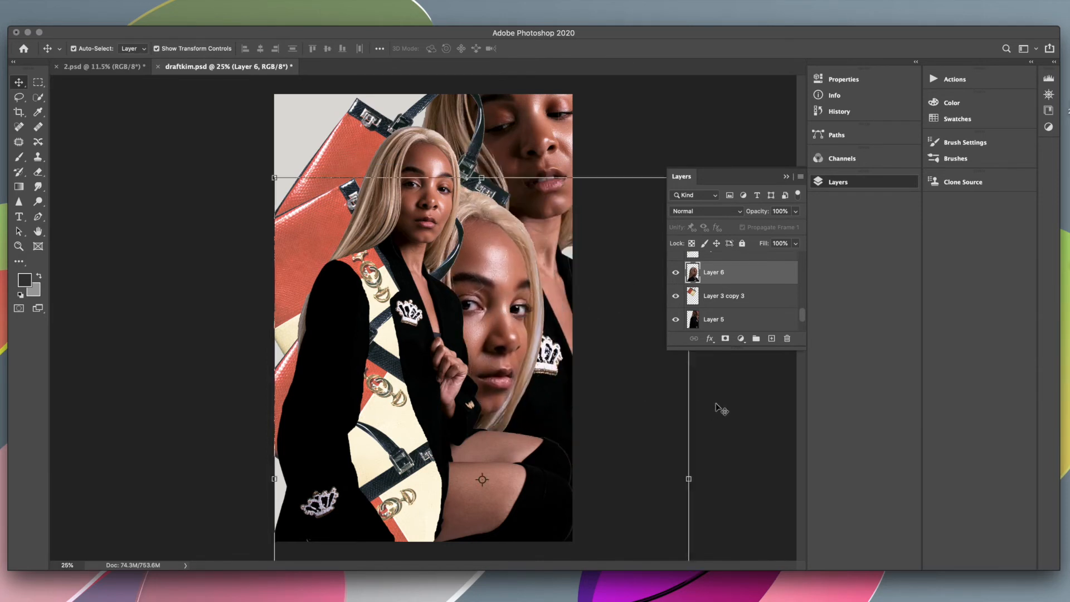
left_click_drag(478, 390, 477, 349)
left_click(717, 450)
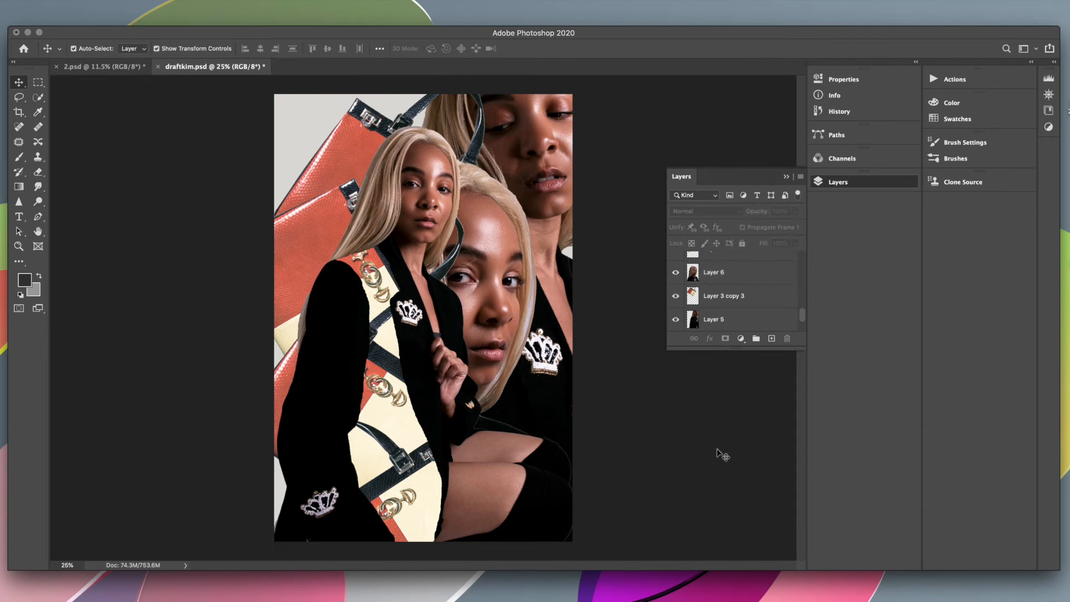
Toggle Layer 6 off and on to compare, and hide Layer 1 copy to expose the cutouts behind the seated woman.
left_click(676, 274)
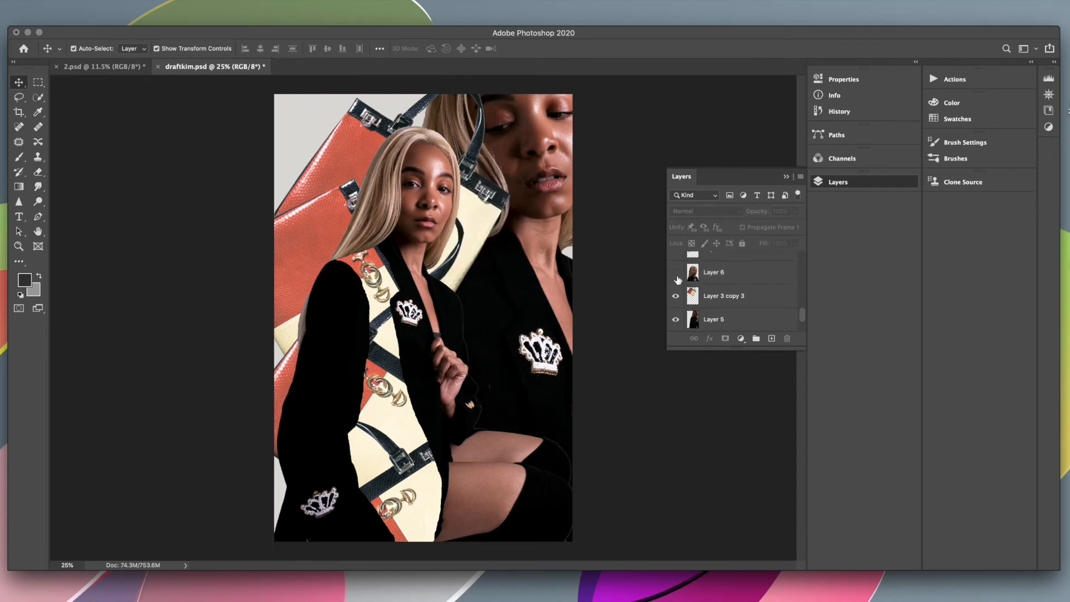
left_click(677, 275)
scroll(707, 316, "up", 5)
scroll(721, 314, "down", 3)
left_click(674, 281)
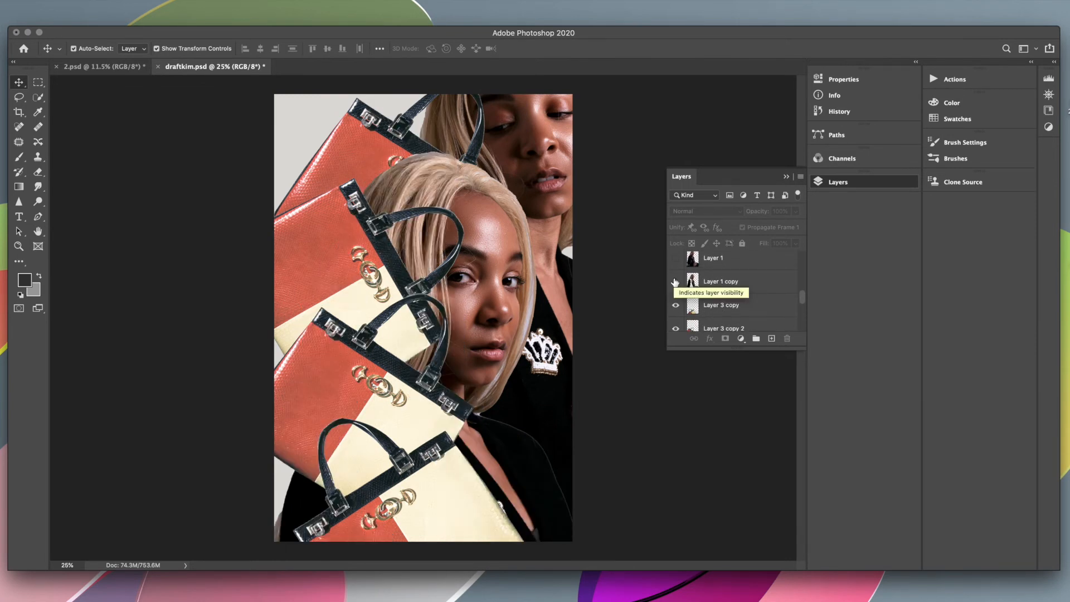
Erase the Layer 6 jacket sleeve beside the lowest bag with an 86 px eraser, and show Layer 1 copy again.
left_click(38, 172)
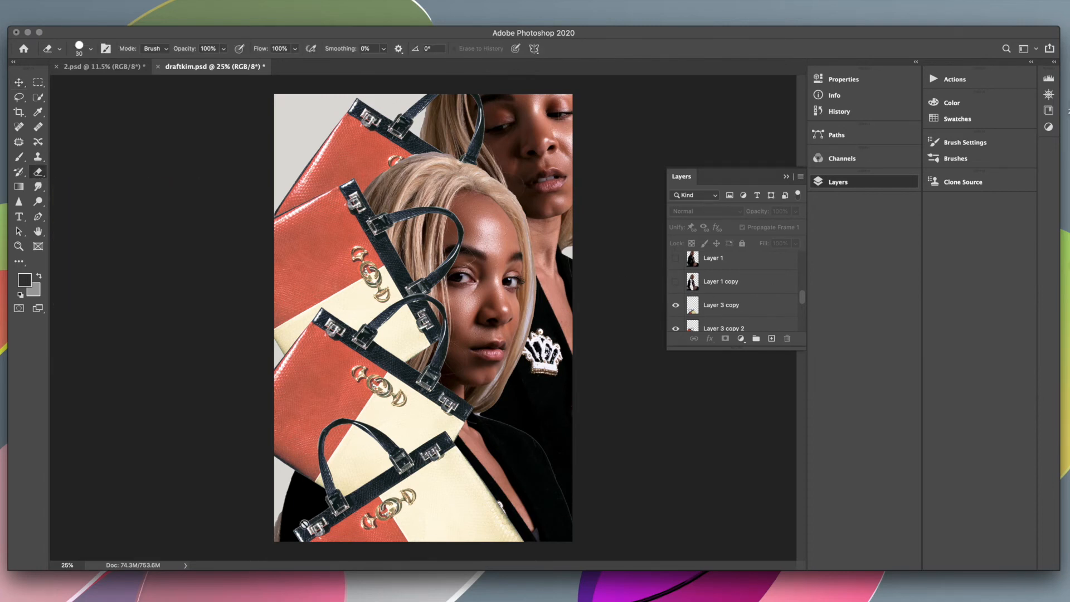
scroll(741, 312, "down", 4)
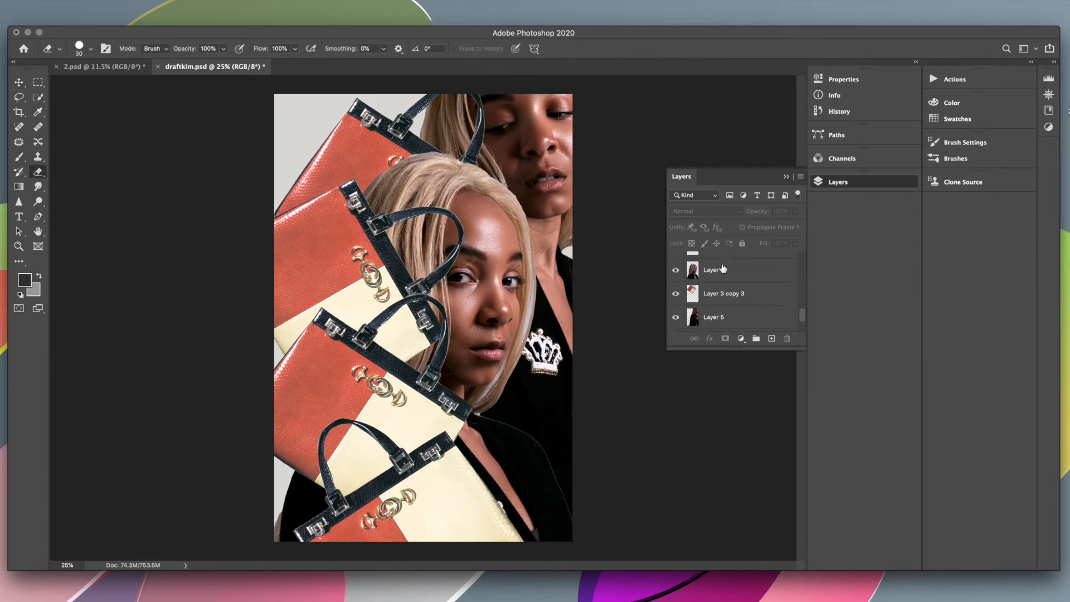
left_click(730, 270)
left_click(85, 48)
left_click_drag(63, 92, 104, 89)
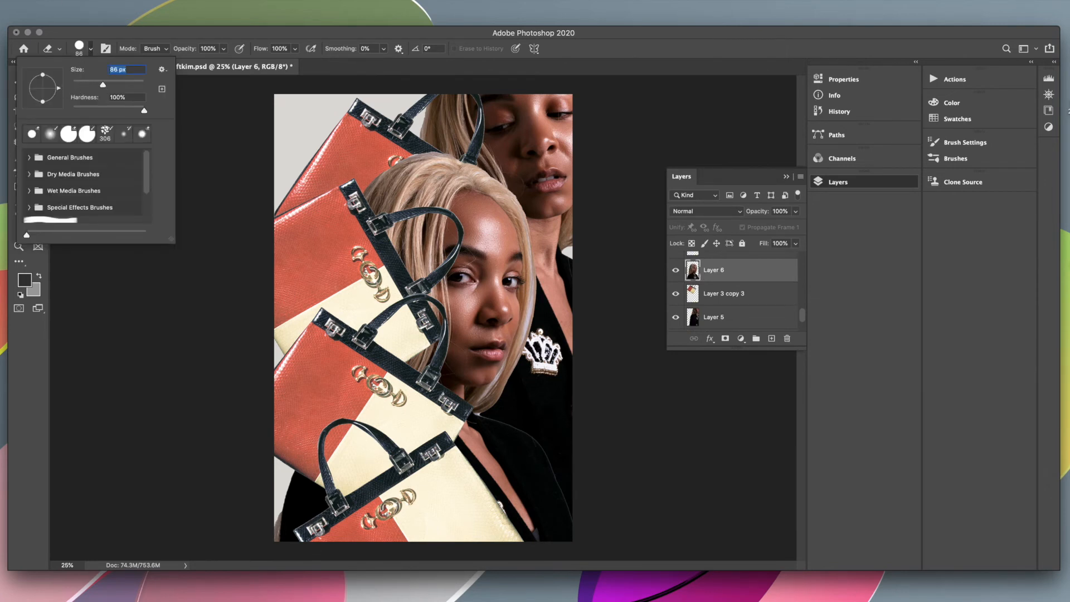
left_click(295, 477)
mouse_move(301, 475)
left_mouse_down()
mouse_move(281, 526)
mouse_move(304, 477)
mouse_move(321, 502)
mouse_move(286, 533)
left_mouse_up()
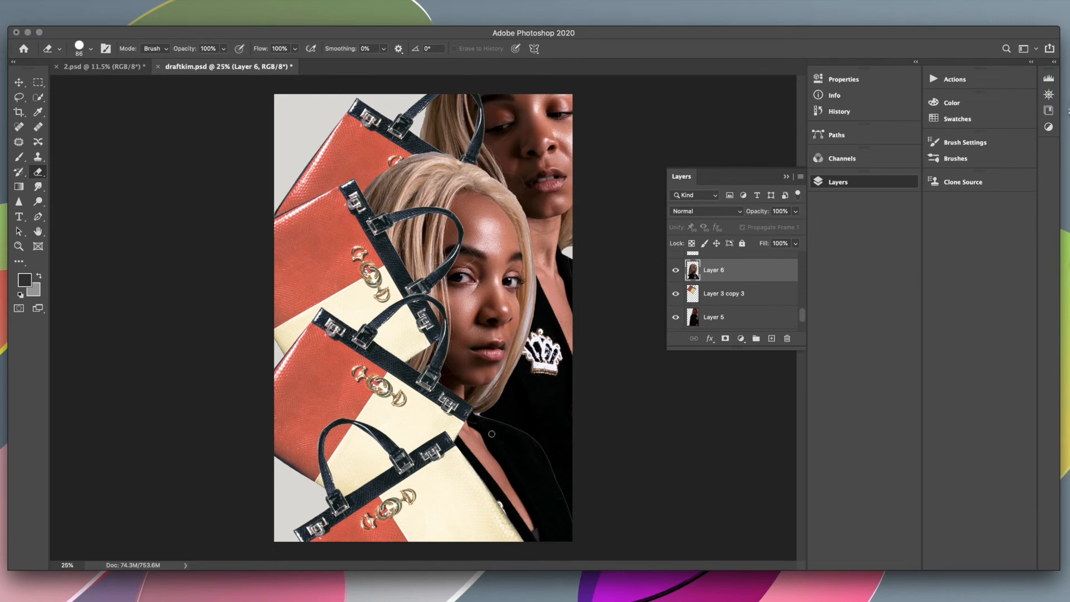
scroll(683, 291, "up", 3)
left_click(675, 282)
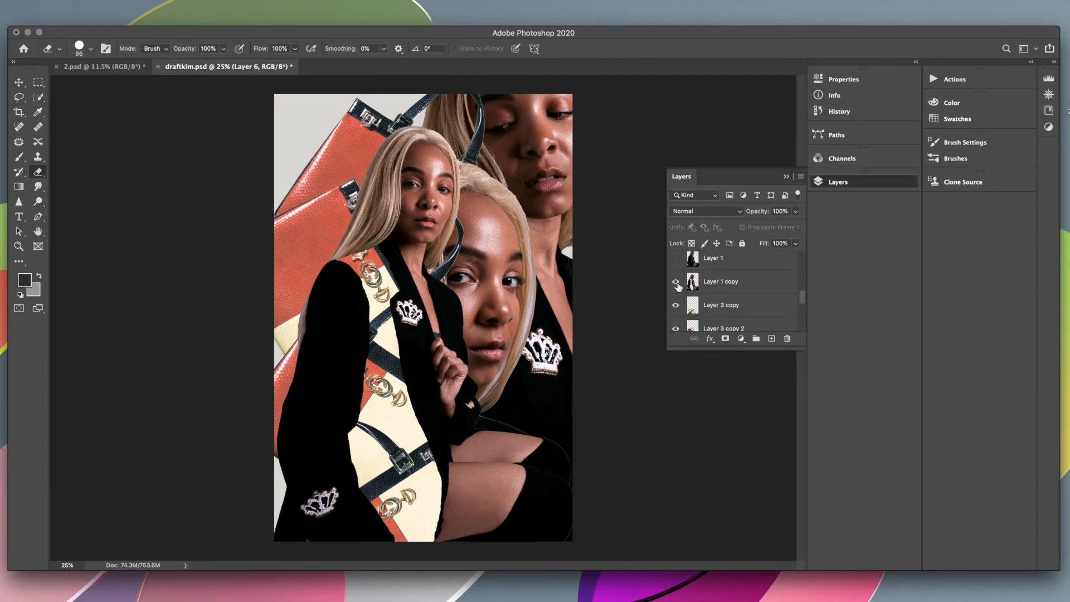
Try to erase the light jacket outline above the seated woman's thigh on Layer 6 with a 23 px eraser.
scroll(775, 558, "up", 5)
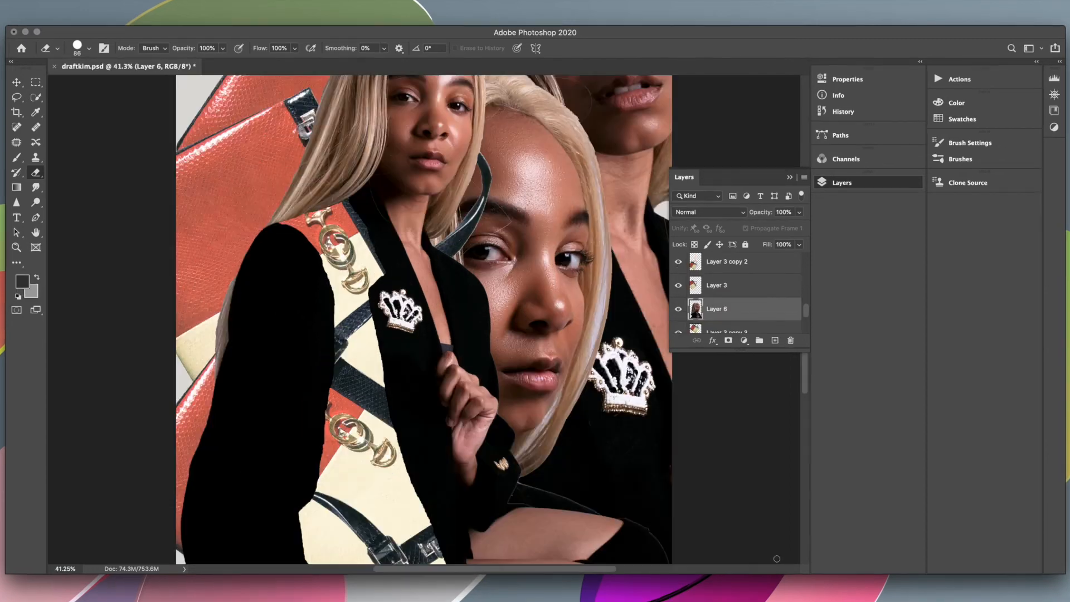
scroll(523, 370, "down", 5)
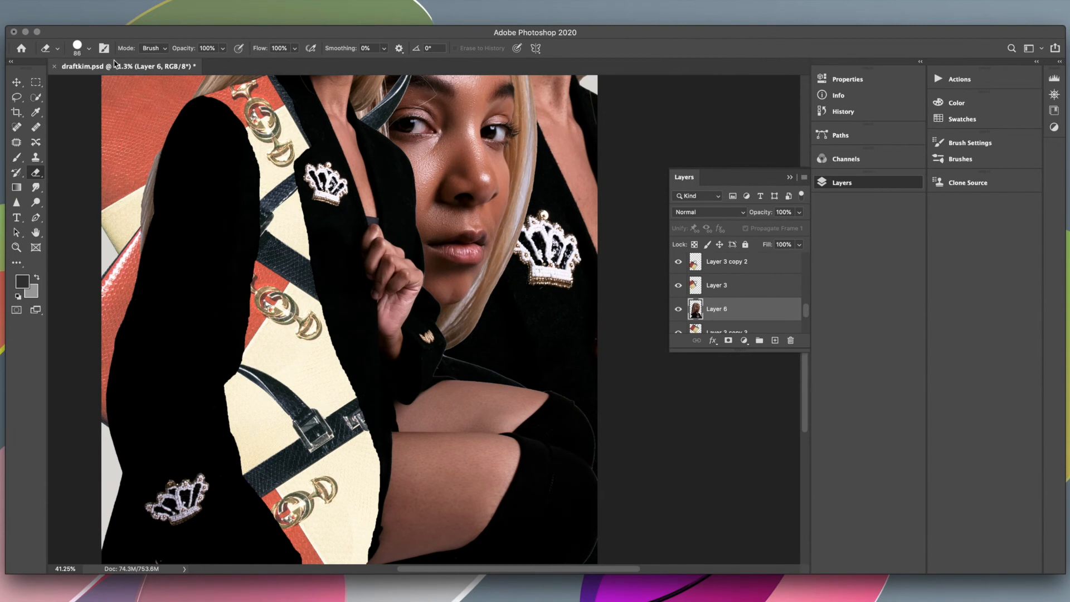
left_click(91, 50)
left_click_drag(100, 84, 78, 85)
key("Return")
left_click(88, 49)
key("b")
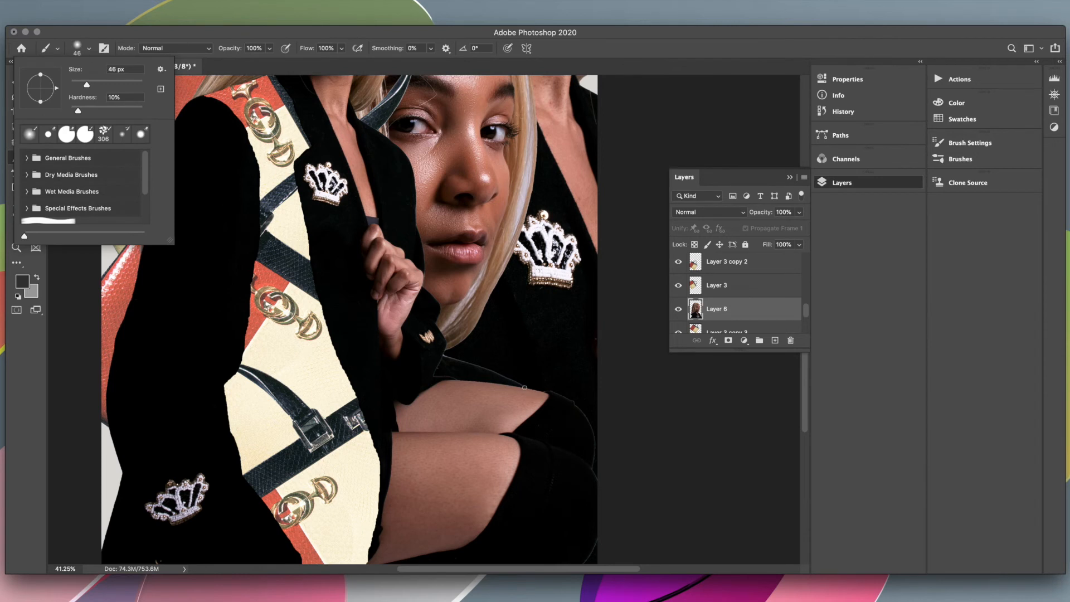
key("Return")
key("e")
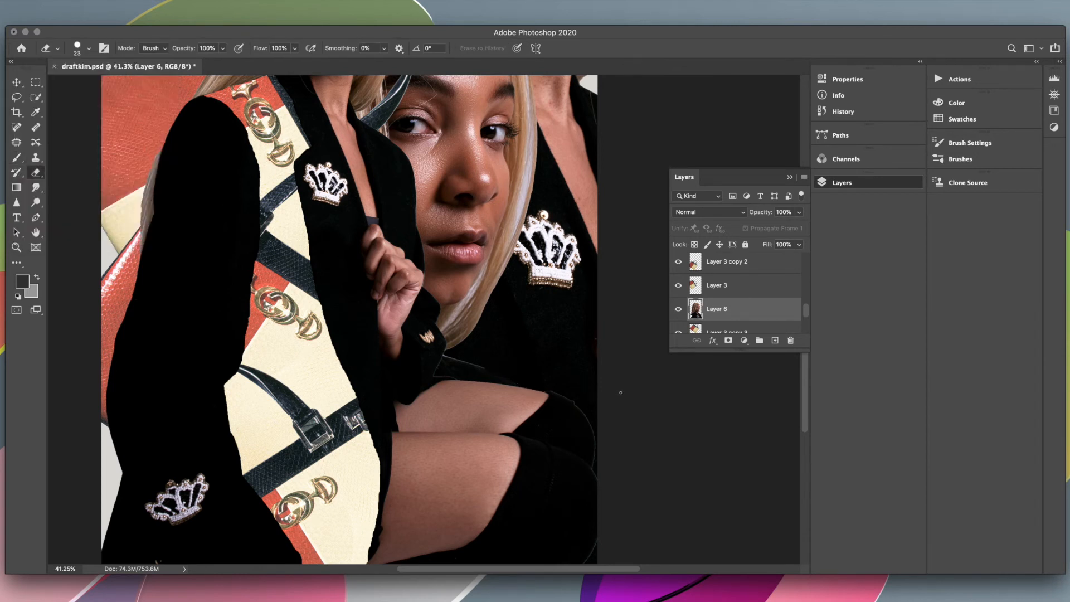
mouse_move(525, 386)
left_mouse_down()
mouse_move(440, 362)
mouse_move(490, 372)
mouse_move(460, 365)
left_mouse_up()
Set the eraser size to 47 px and erase the light shoulder outline on Layer 6 above the seated woman's thigh.
key("b")
left_click(89, 48)
key("Escape")
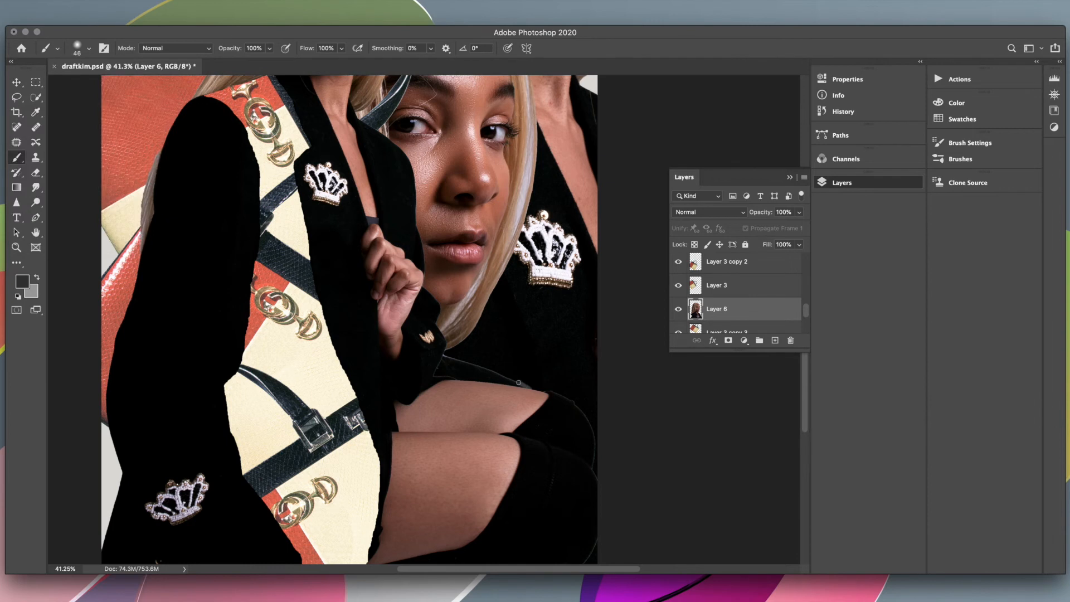
key("e")
left_click(89, 48)
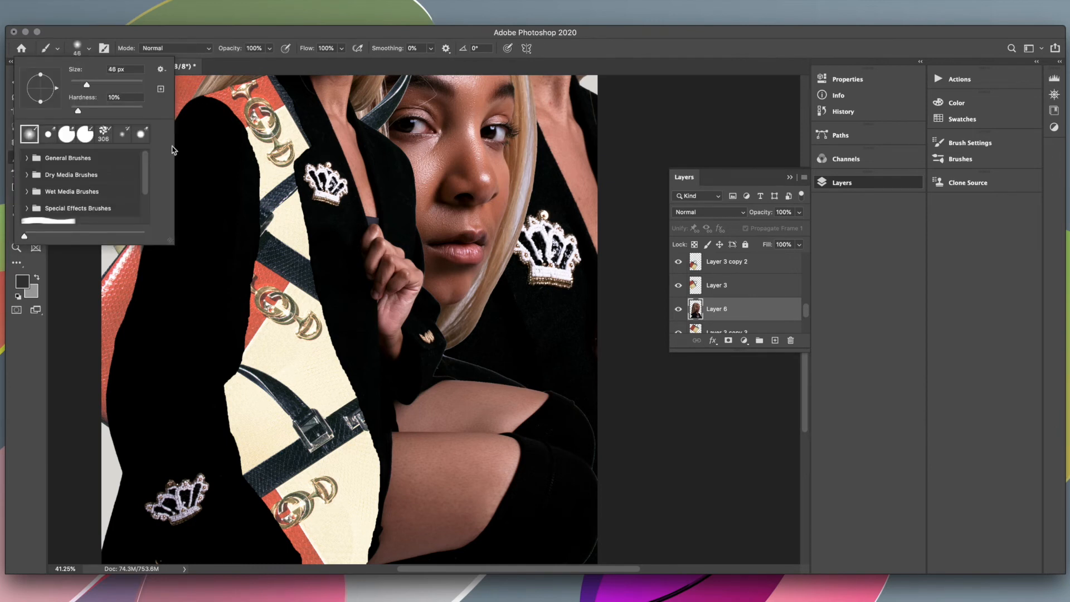
key("Escape")
left_click(89, 48)
left_click_drag(75, 82, 84, 82)
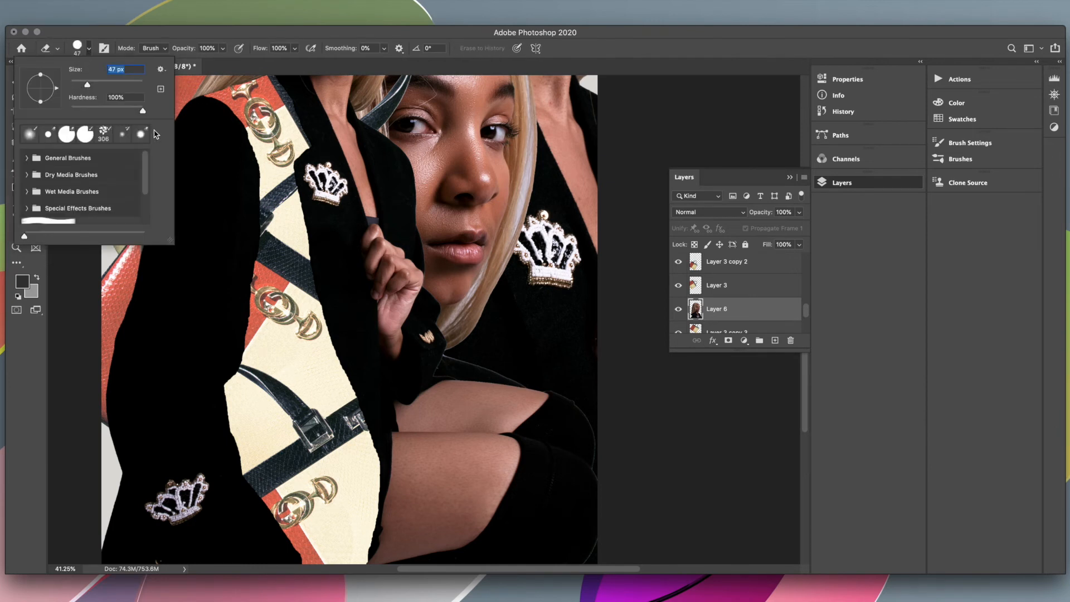
key("Escape")
mouse_move(504, 375)
left_mouse_down()
mouse_move(444, 356)
mouse_move(555, 397)
mouse_move(442, 356)
mouse_move(535, 389)
left_mouse_up()
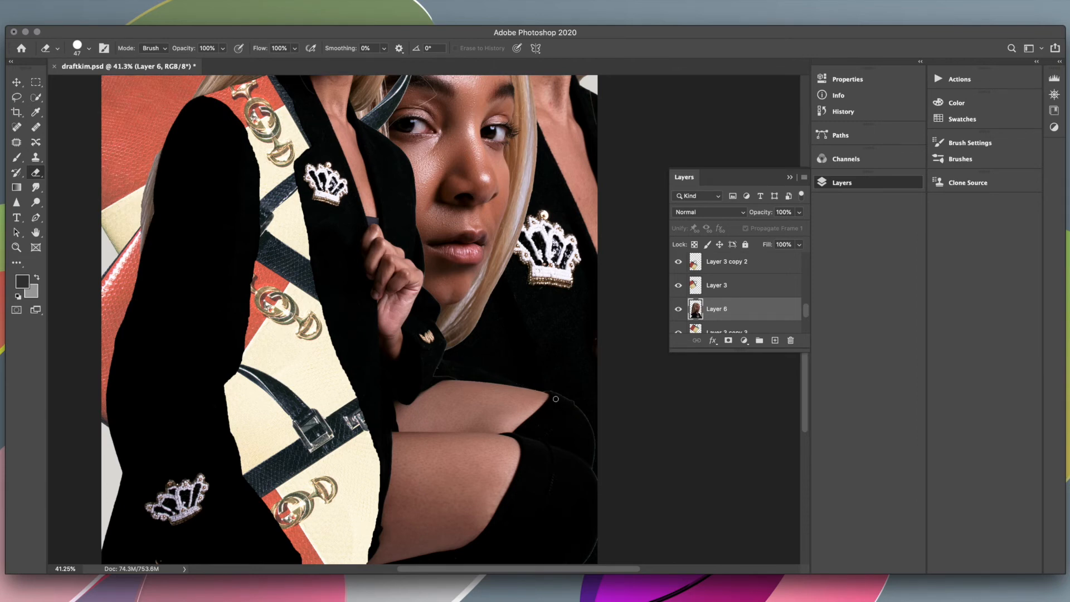
Set the eraser size to 23 px and erase the light fringe on Layer 6 along the hair's outer edge beside the crown brooch.
scroll(554, 397, "up", 3)
scroll(487, 281, "up", 2)
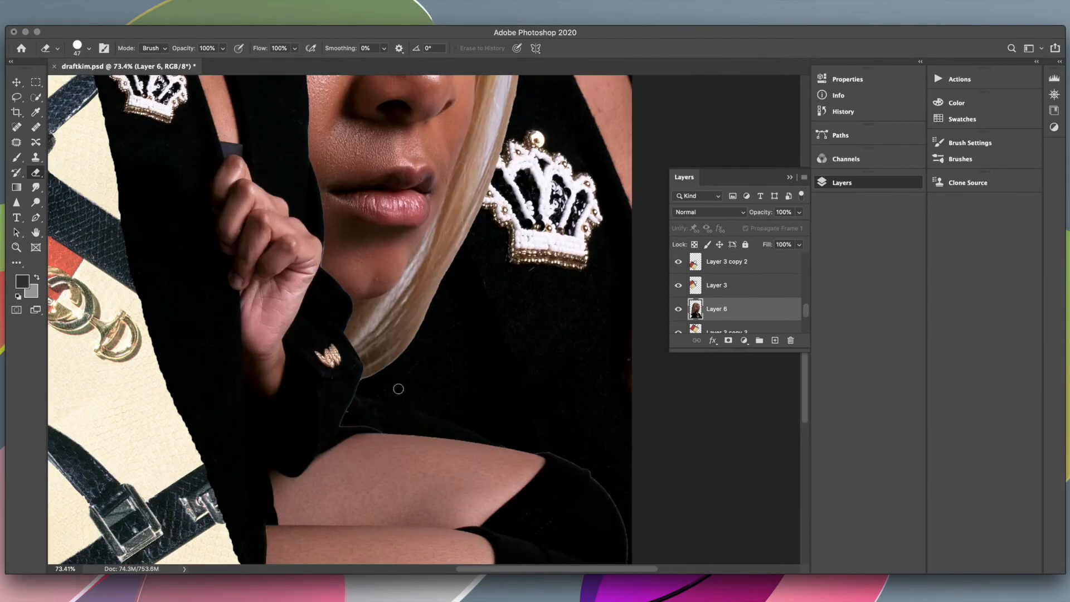
scroll(450, 358, "down", 3)
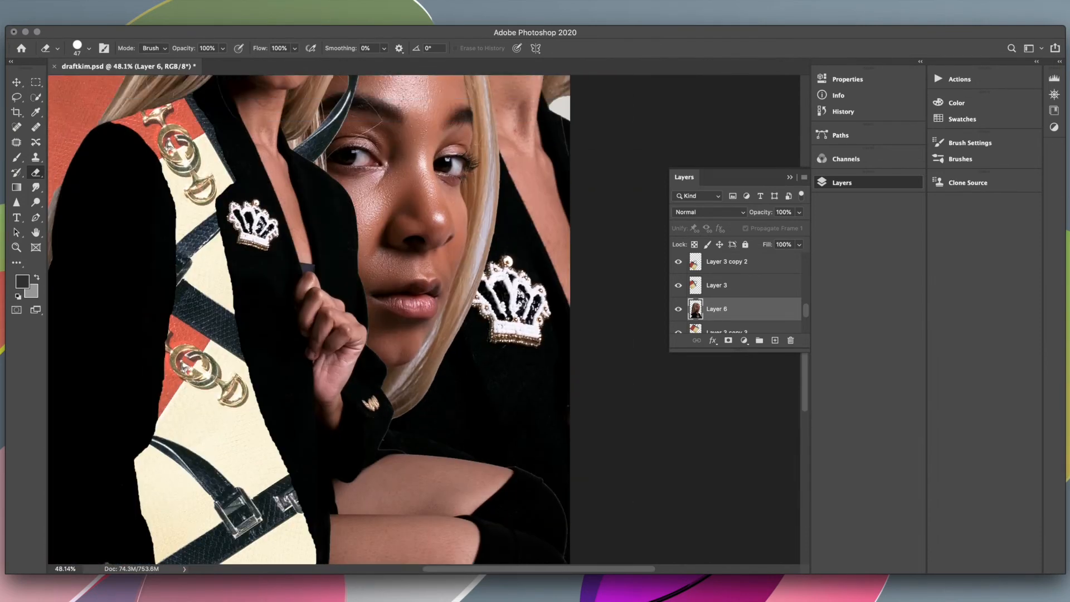
scroll(423, 390, "up", 1)
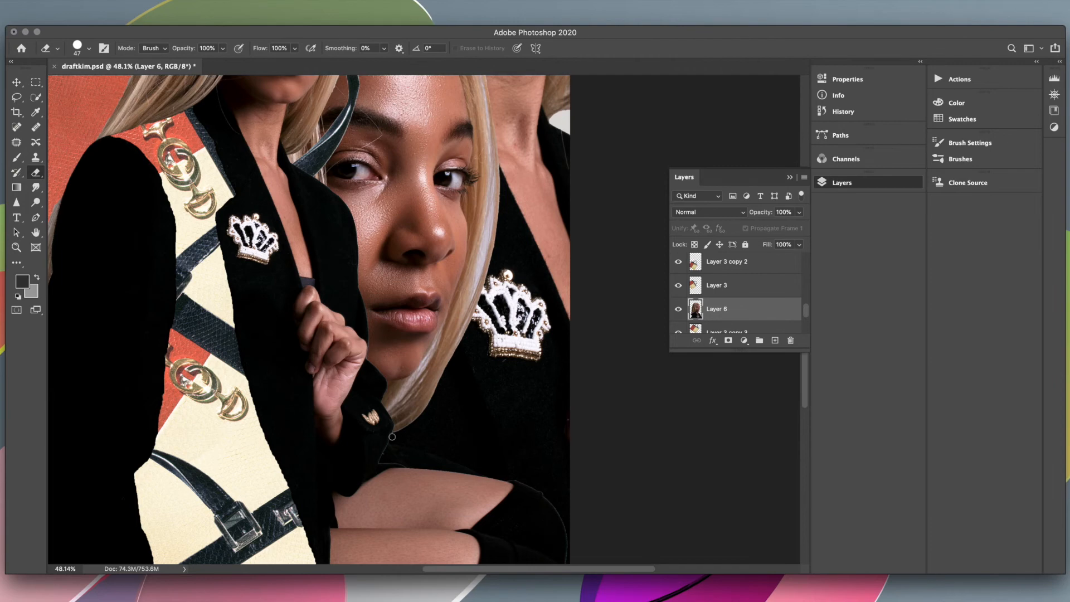
left_click(89, 48)
left_click_drag(86, 85, 78, 84)
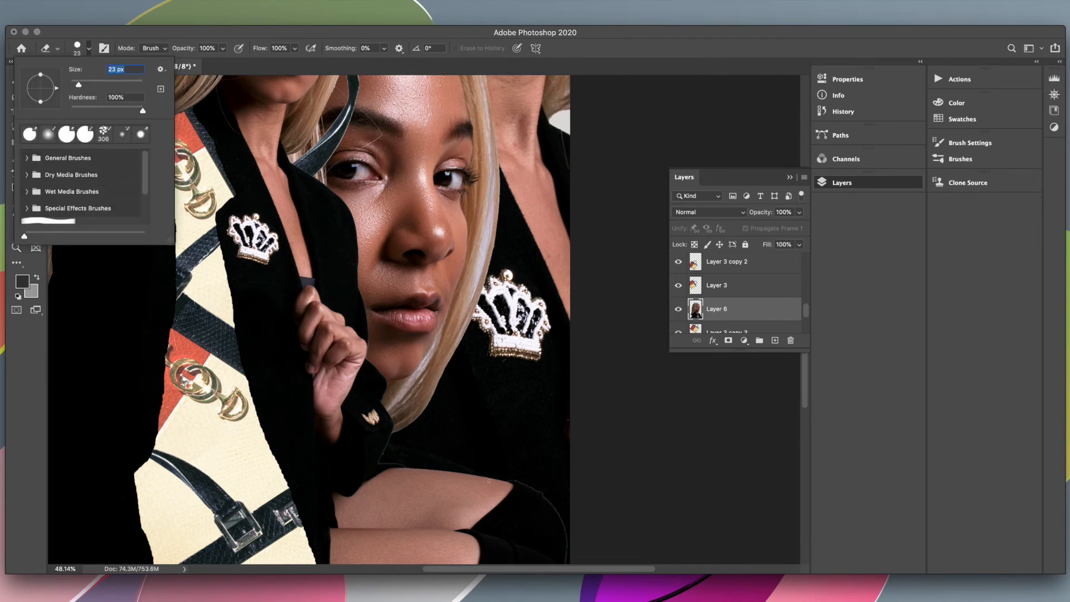
key("Return")
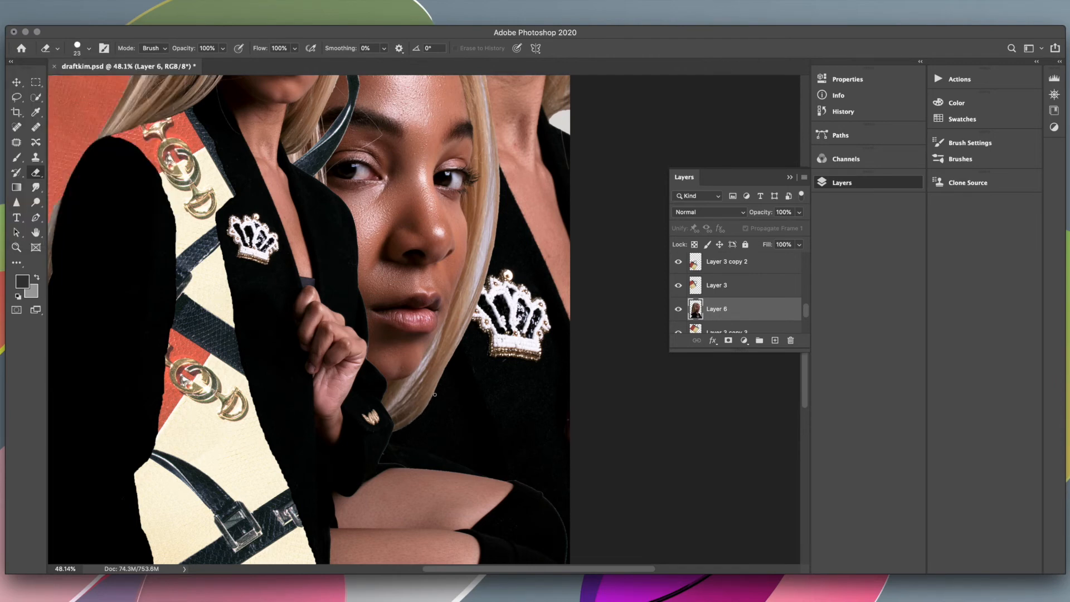
scroll(482, 377, "up", 1)
scroll(482, 377, "right", 1)
scroll(490, 250, "up", 2)
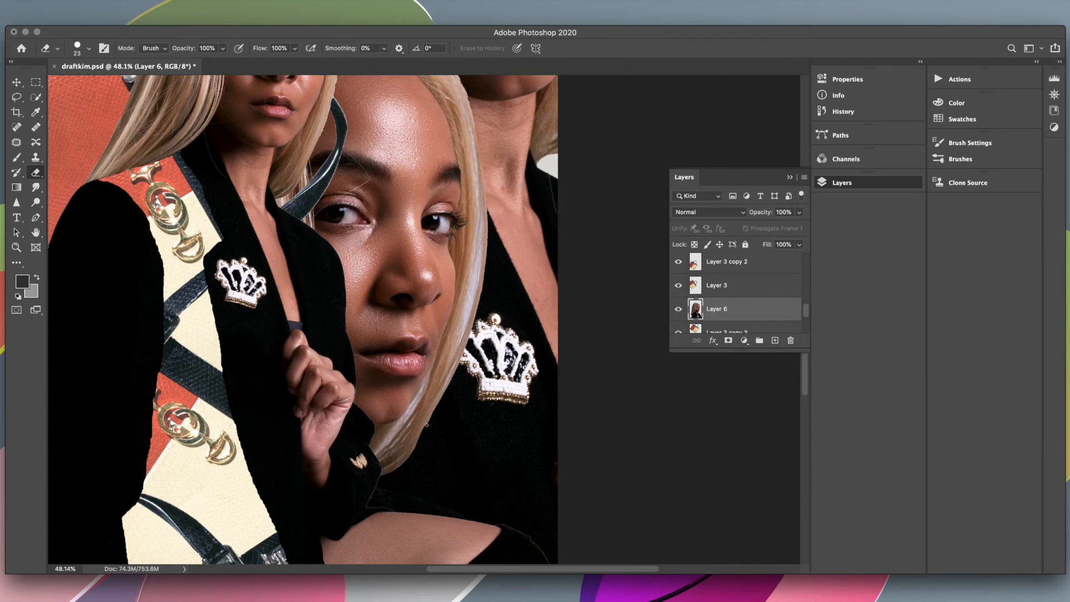
scroll(490, 407, "up", 5)
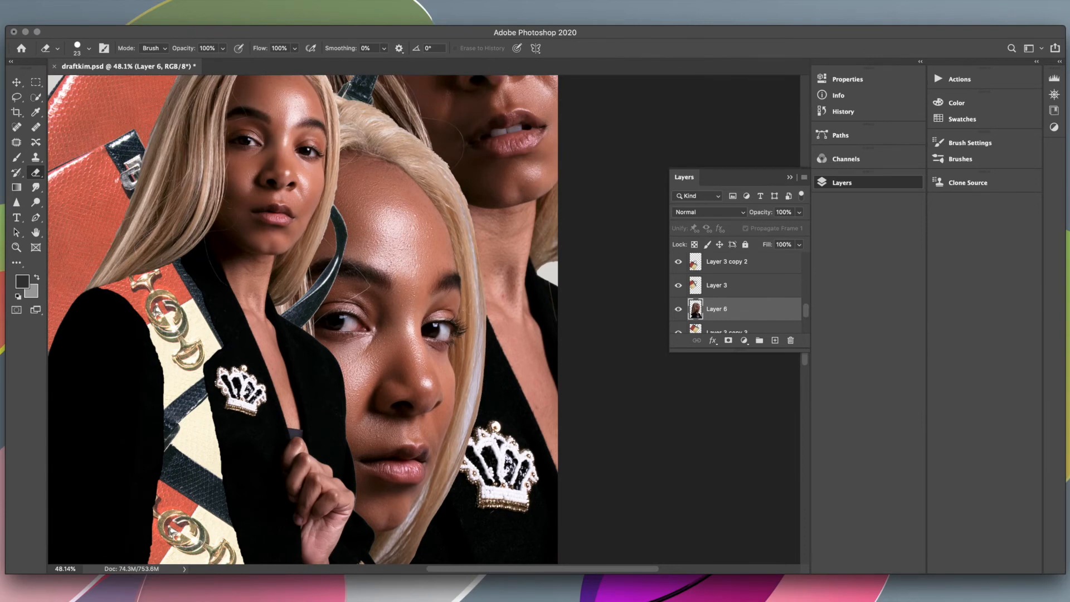
scroll(442, 525, "down", 2)
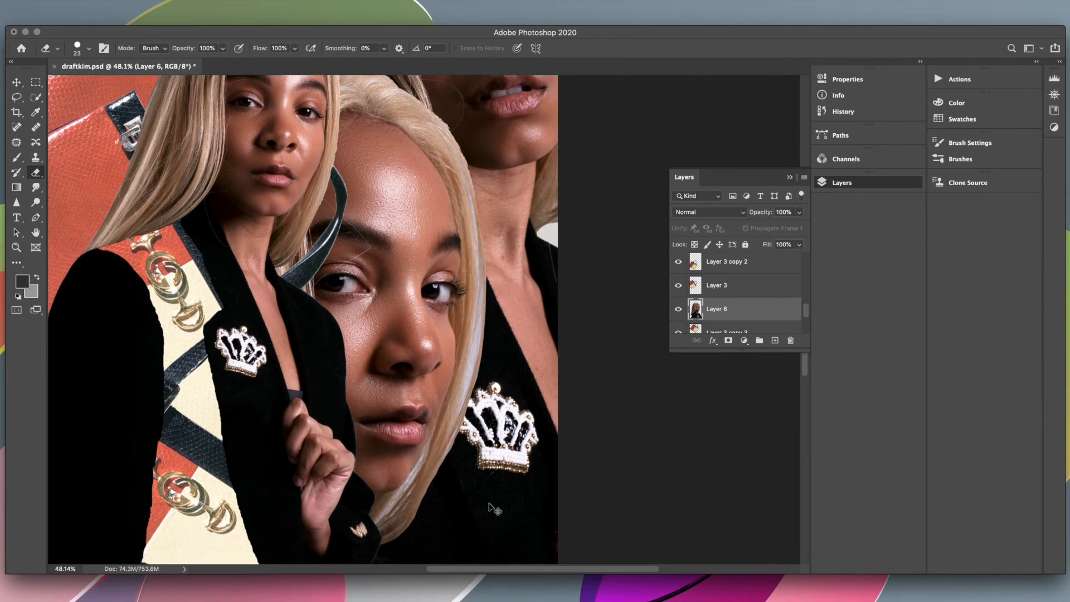
mouse_move(381, 545)
left_mouse_down()
mouse_move(414, 521)
mouse_move(452, 443)
mouse_move(488, 287)
left_mouse_up()
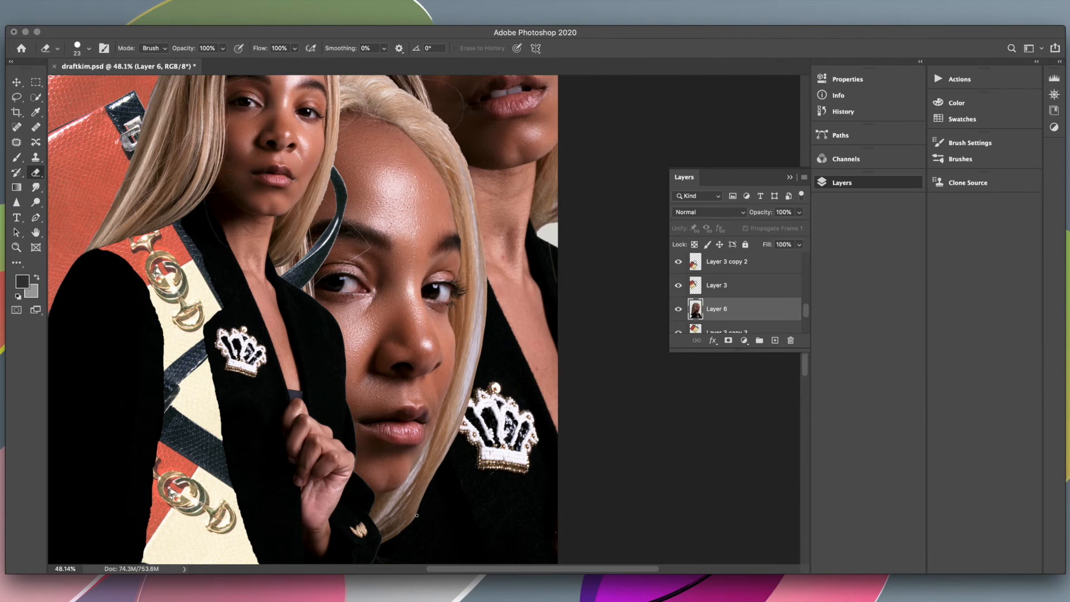
left_click_drag(394, 537, 419, 512)
left_click_drag(399, 533, 380, 542)
Erase the edge at the top of Layer 6's hair by the bag strap, and compare with the previous history state.
scroll(303, 319, "up", 5)
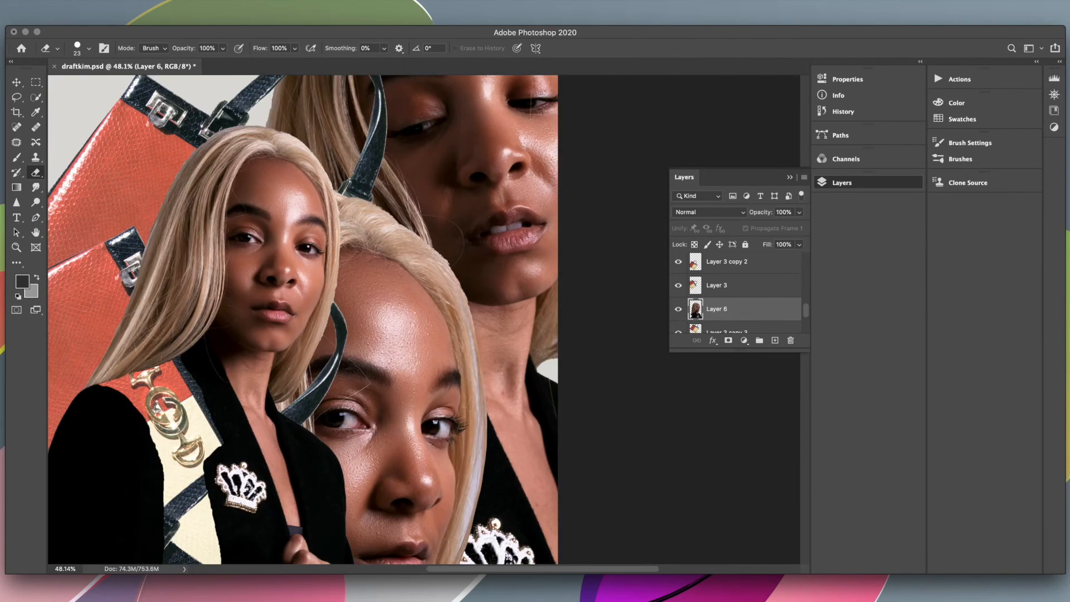
left_click_drag(343, 193, 336, 194)
scroll(303, 319, "down", 6)
left_click(842, 111)
scroll(515, 241, "up", 4)
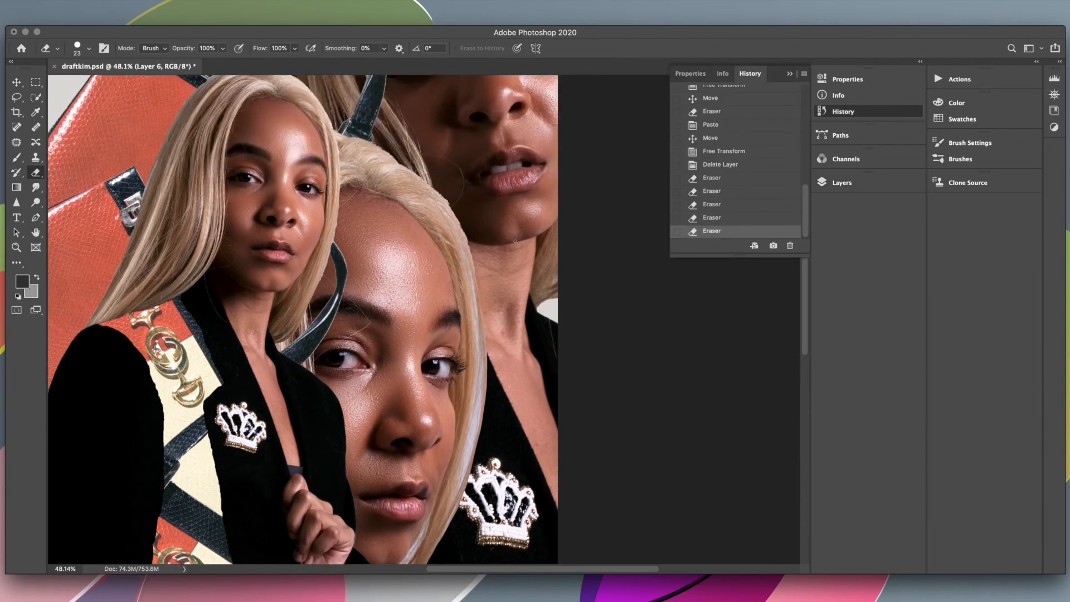
left_click(711, 217)
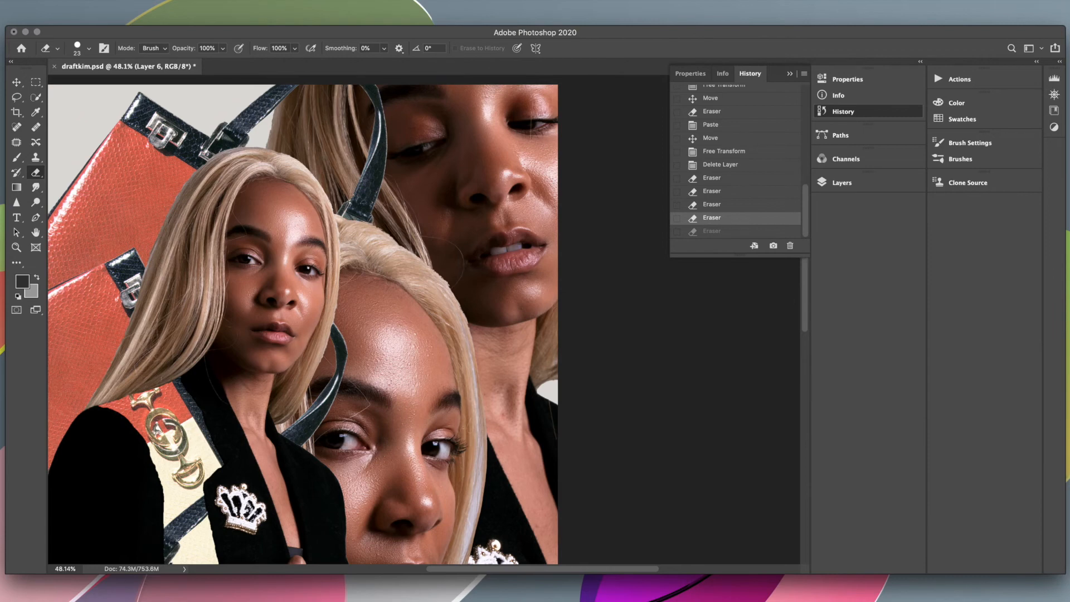
key("super+shift+z")
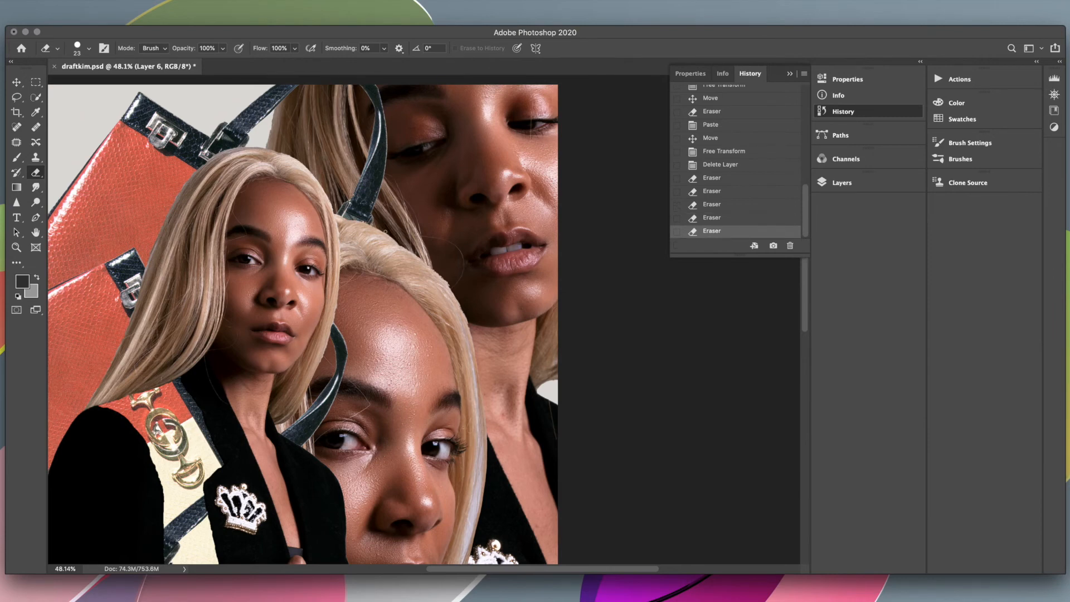
Erase the fringe on Layer 6 along the upper hair edge where it overlaps the rear figure's cheek and jaw.
left_click(417, 253)
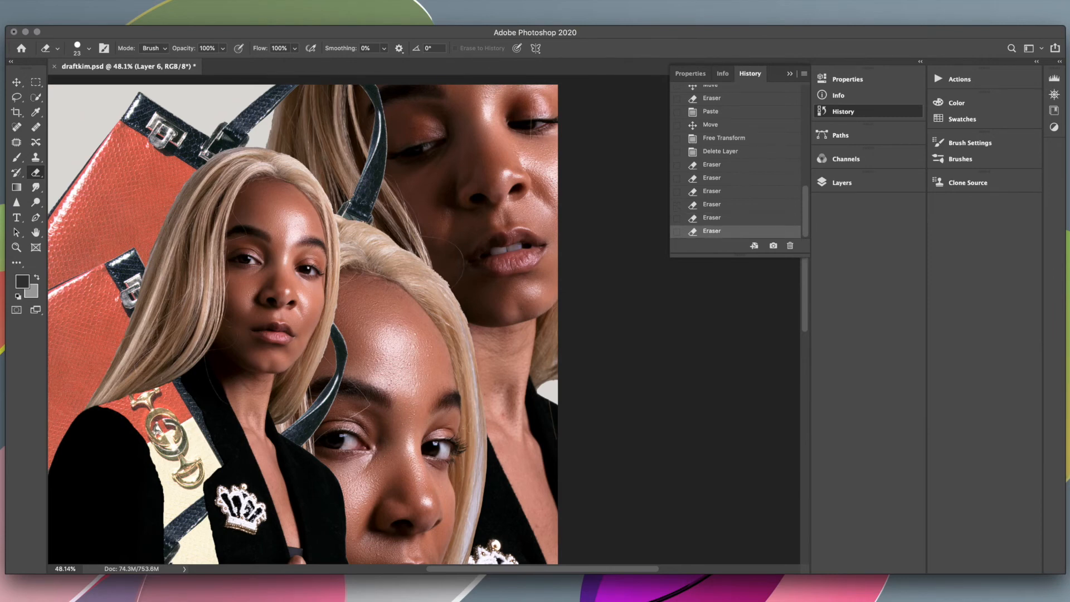
left_click_drag(436, 269, 455, 288)
left_click(446, 281)
mouse_move(441, 278)
left_mouse_down()
mouse_move(468, 306)
mouse_move(431, 269)
left_mouse_up()
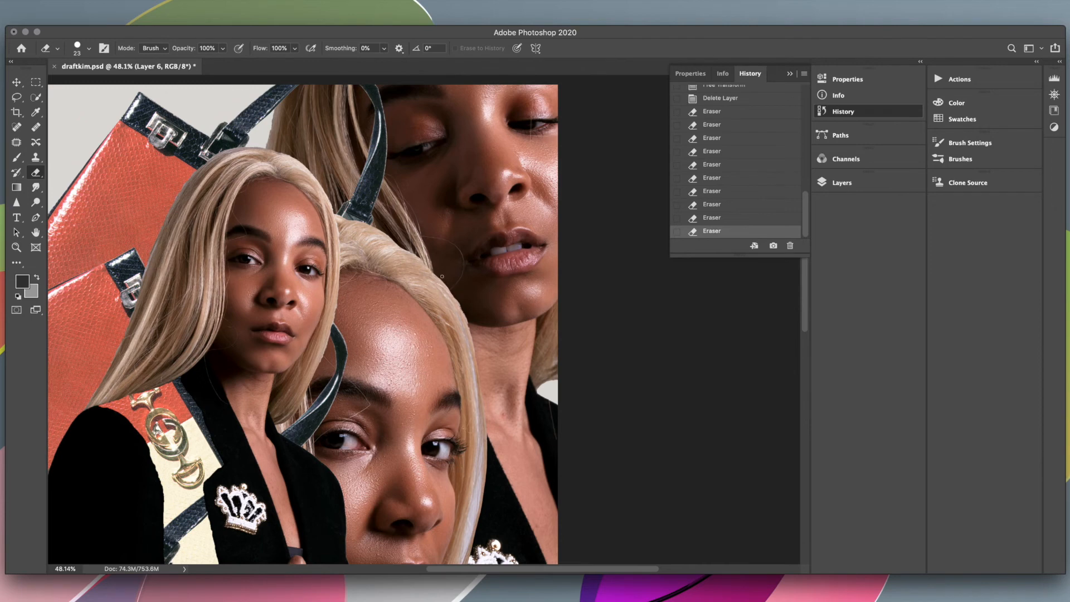
left_click(461, 298)
Undo and redo the latest Layer 6 hair-edge erasures to compare the edge before and after.
scroll(487, 254, "down", 2)
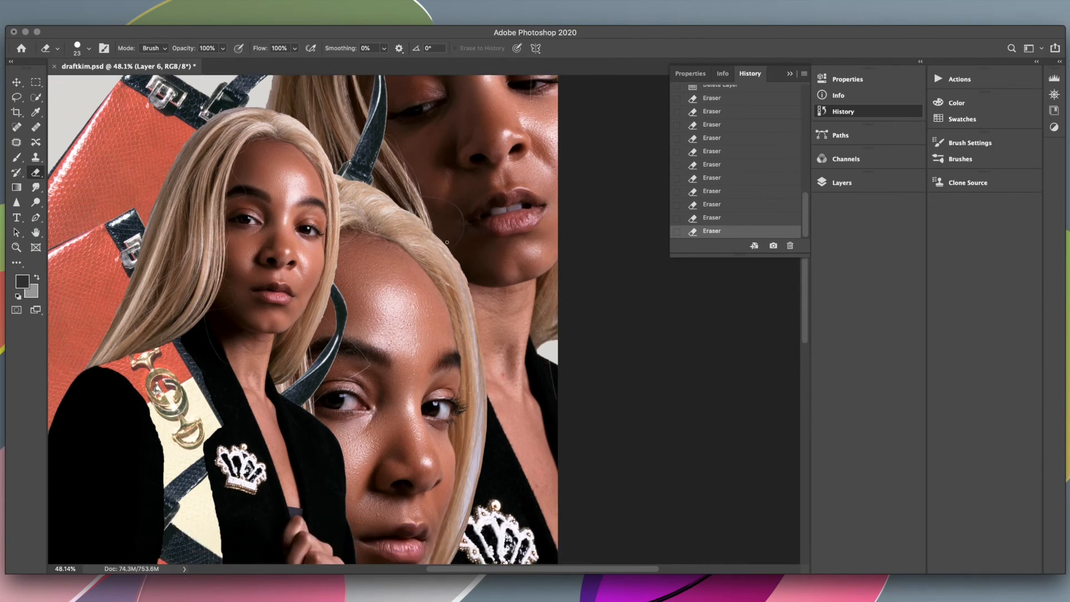
key("super+z")
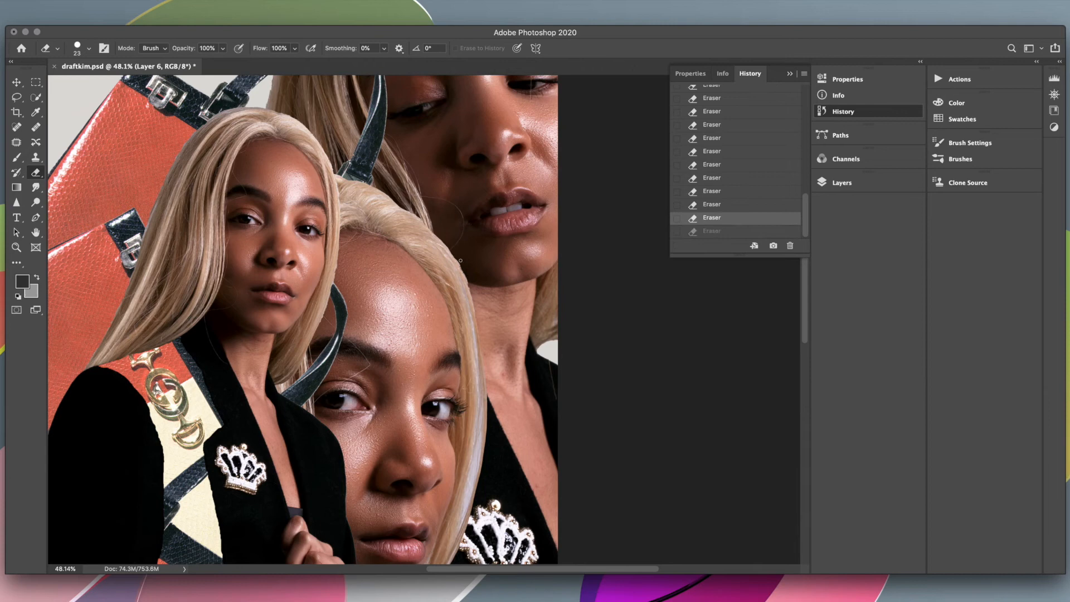
key("shift+super+z")
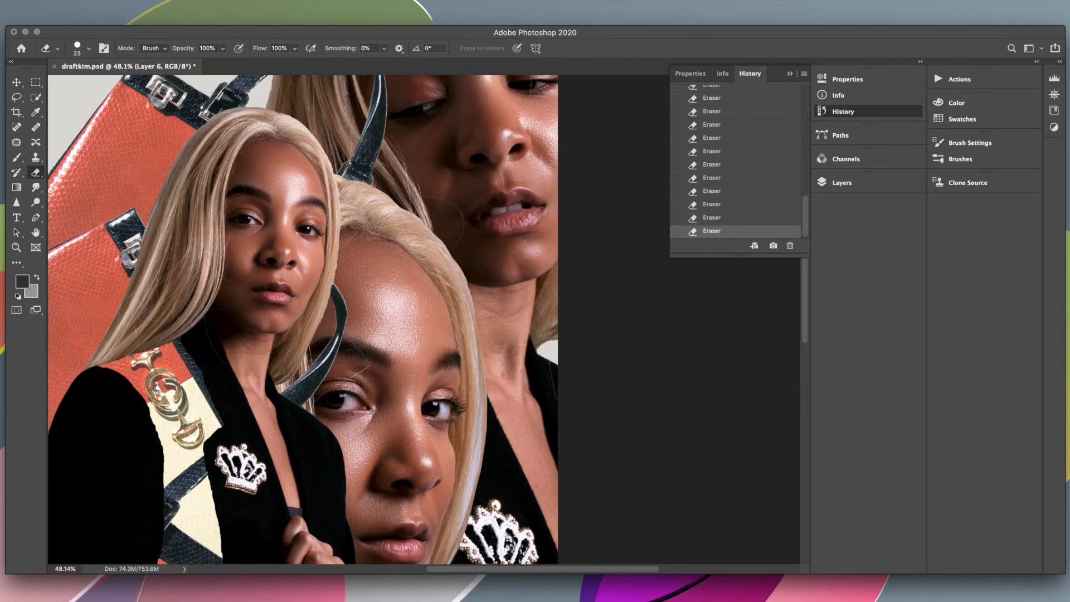
scroll(454, 251, "down", 2)
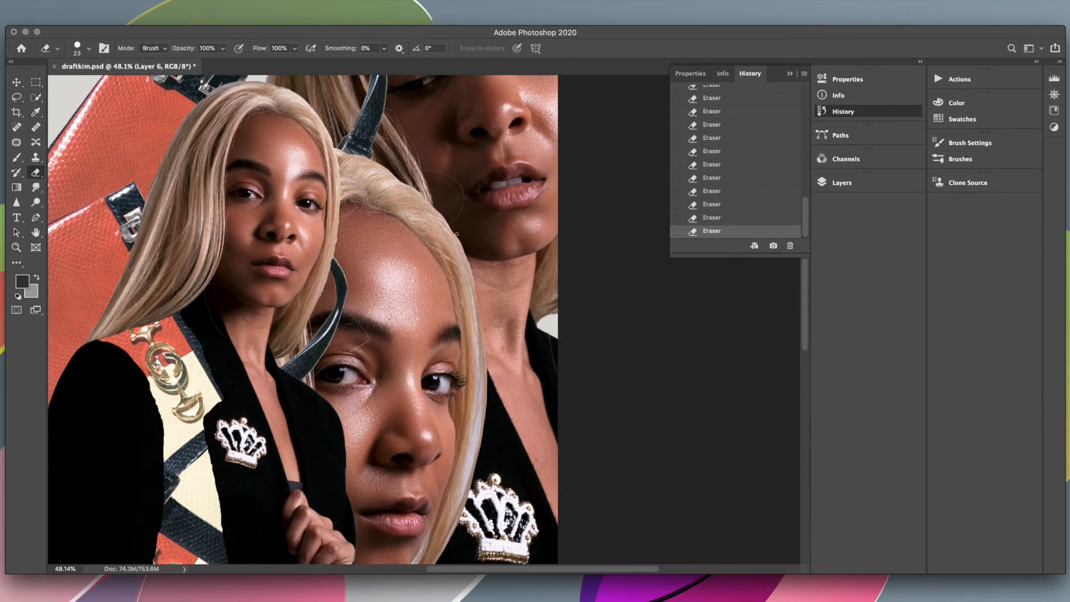
key("super+z")
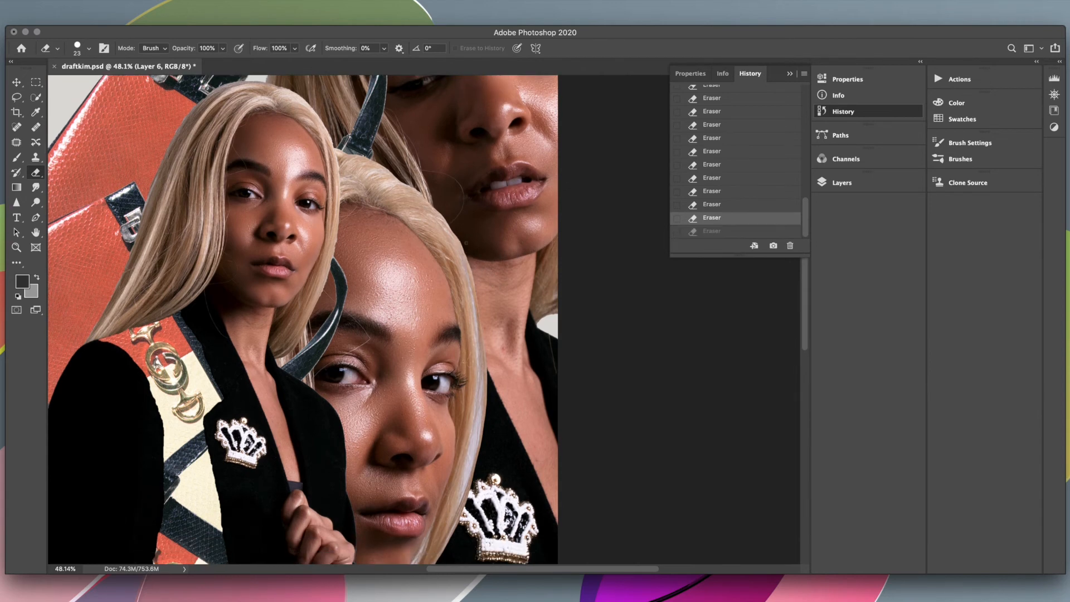
key("super+shift+z")
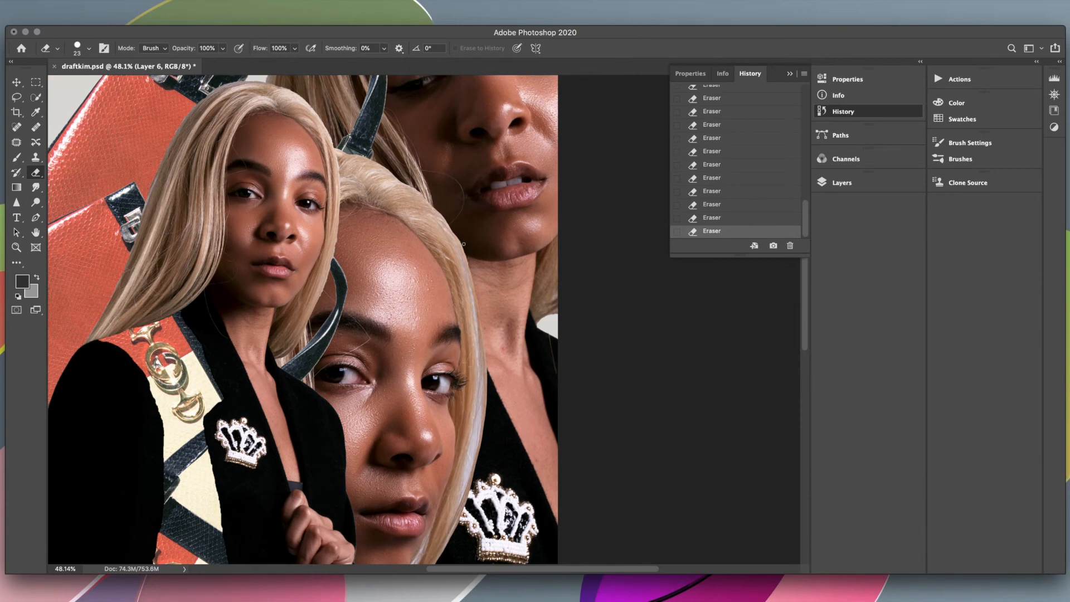
key("super+z")
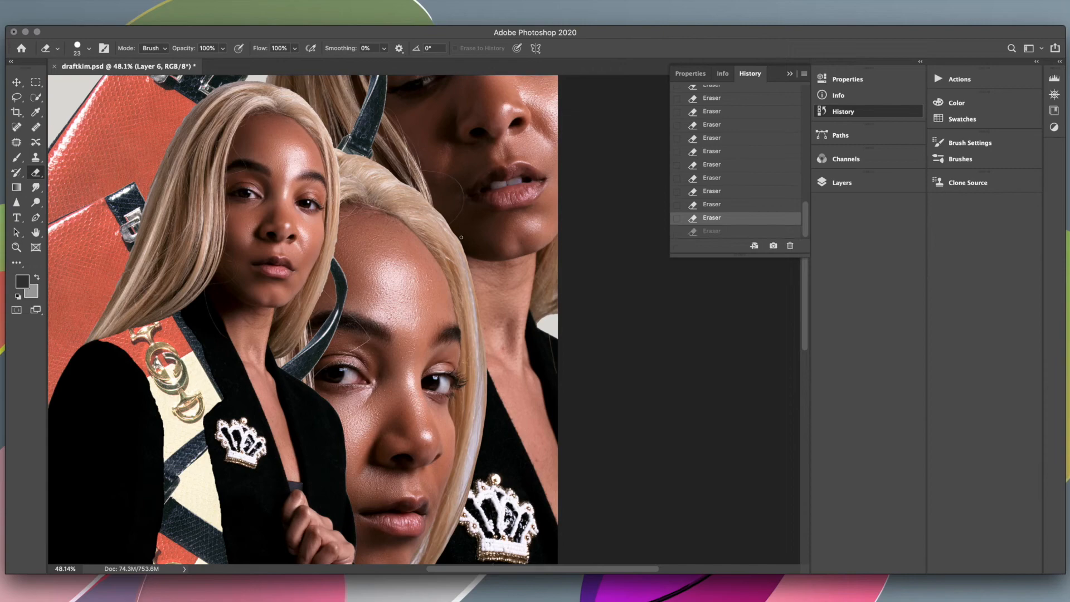
key("super+shift+z")
Select Layer 5 and erase along the rear figure's jacket shoulder beside the light background gap at the canvas edge.
scroll(532, 229, "down", 5)
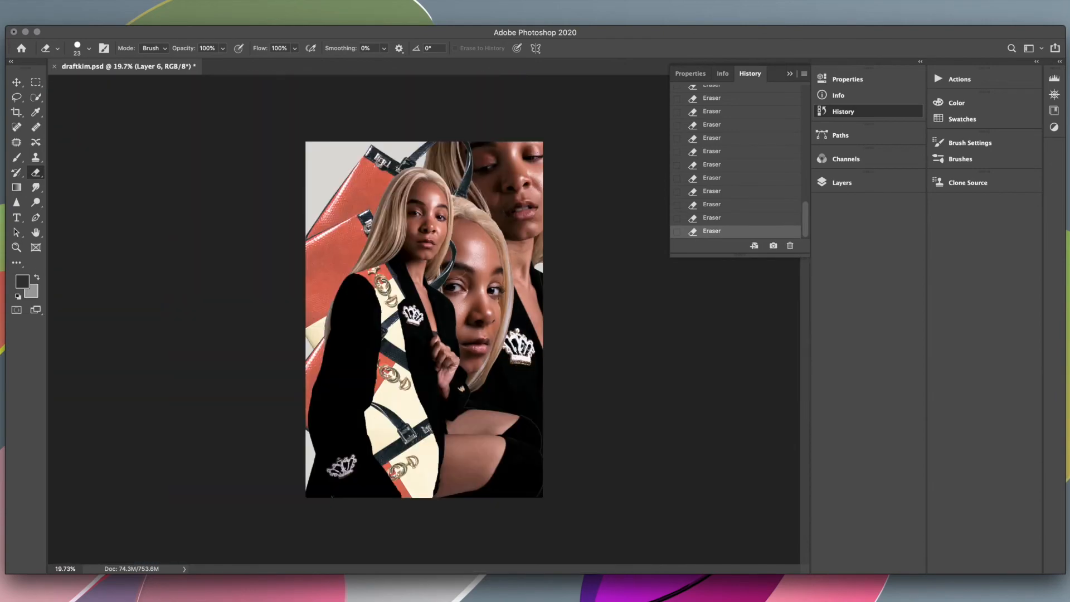
scroll(539, 307, "up", 5)
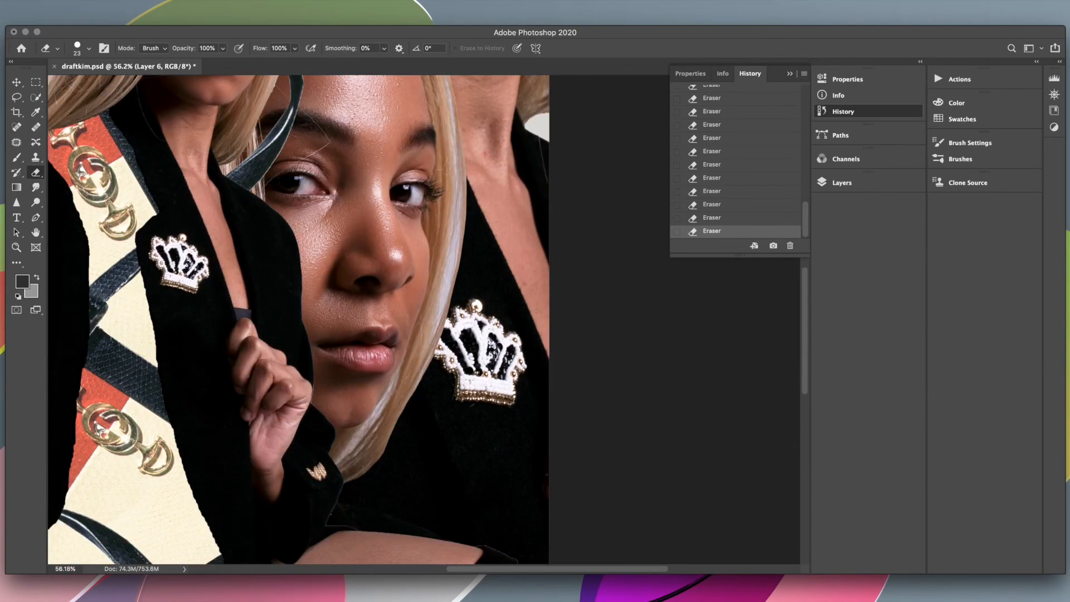
scroll(424, 317, "down", 5)
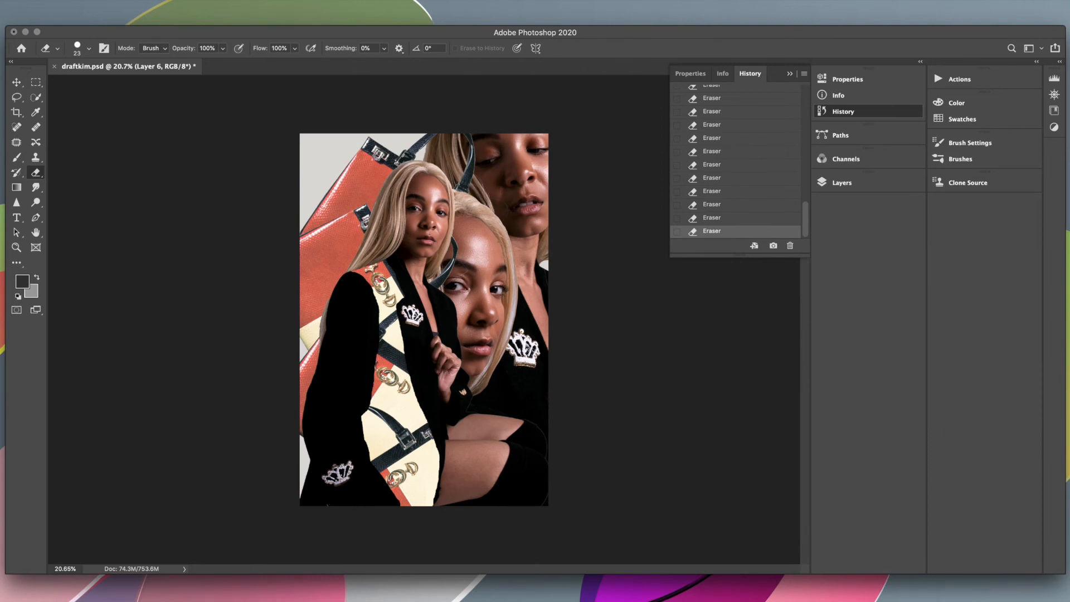
scroll(520, 265, "up", 2)
scroll(516, 437, "down", 2)
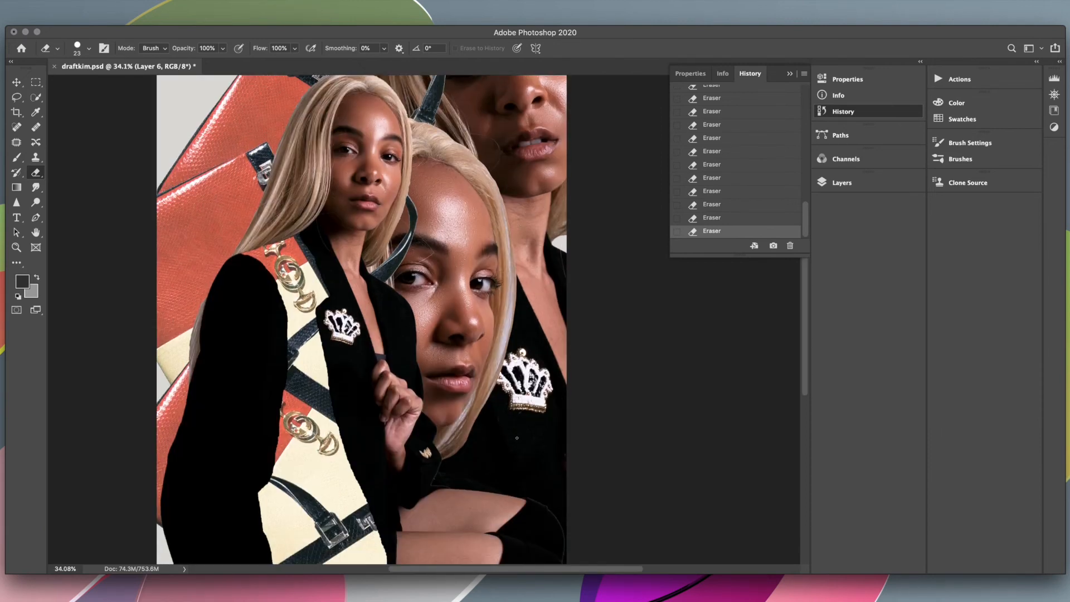
scroll(516, 438, "up", 3)
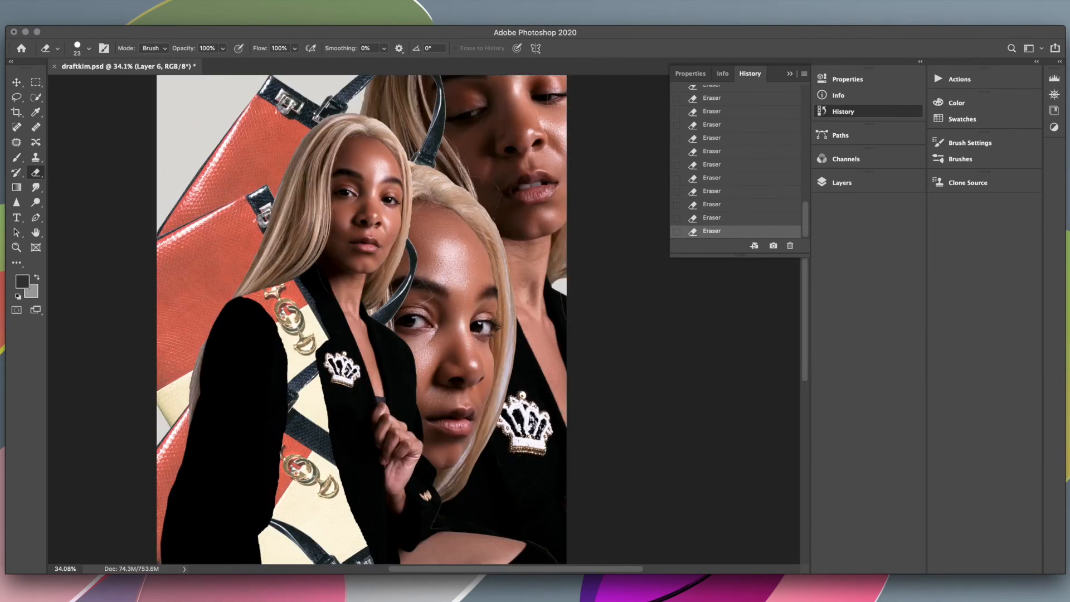
scroll(552, 253, "up", 2)
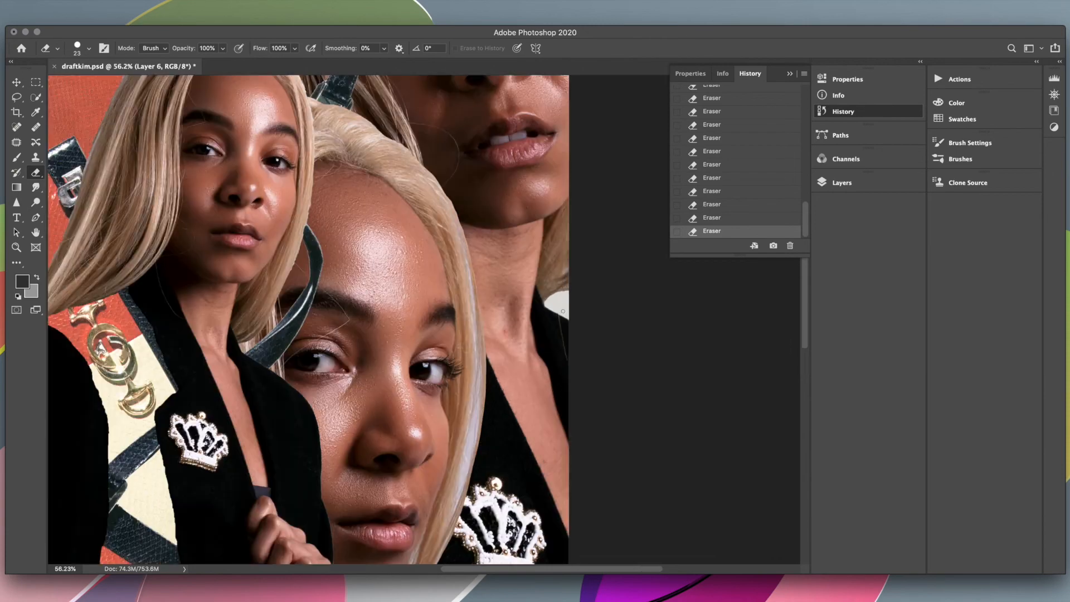
left_click(842, 182)
key("v")
left_click(524, 187)
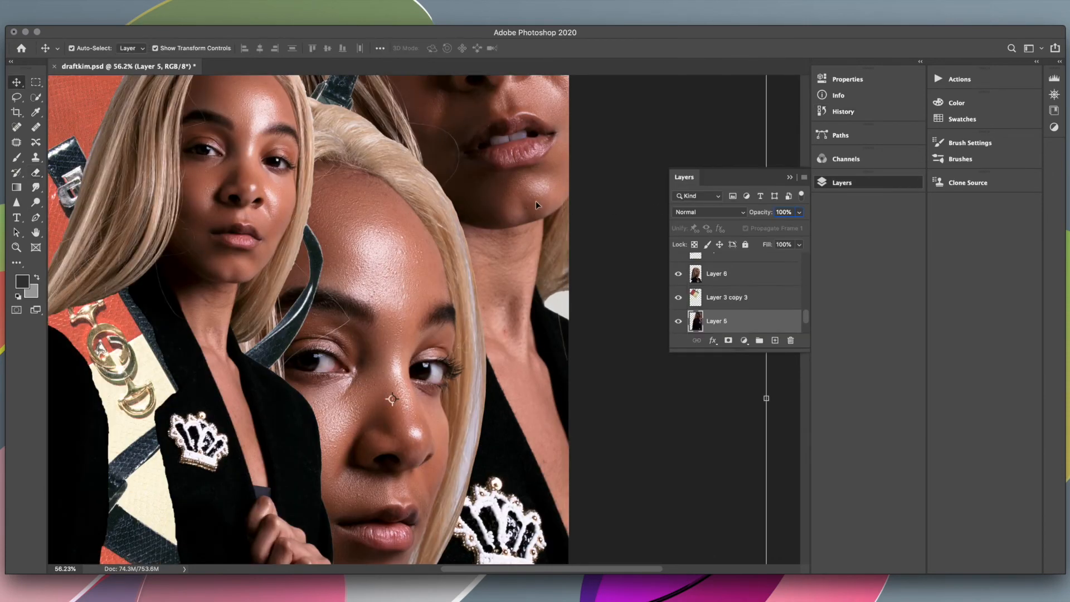
key("e")
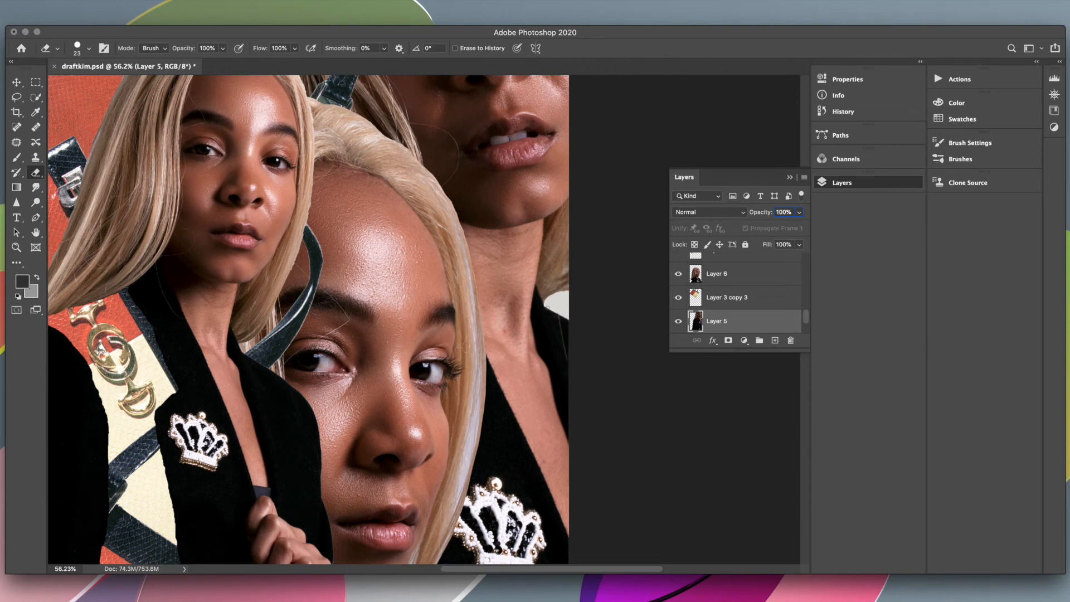
left_click_drag(549, 308, 576, 319)
Try to erase the rear figure's outer hair edge on Layer 5 inside the bag strap, and undo the strokes.
scroll(594, 298, "down", 5)
scroll(465, 168, "up", 10)
scroll(465, 168, "up", 6)
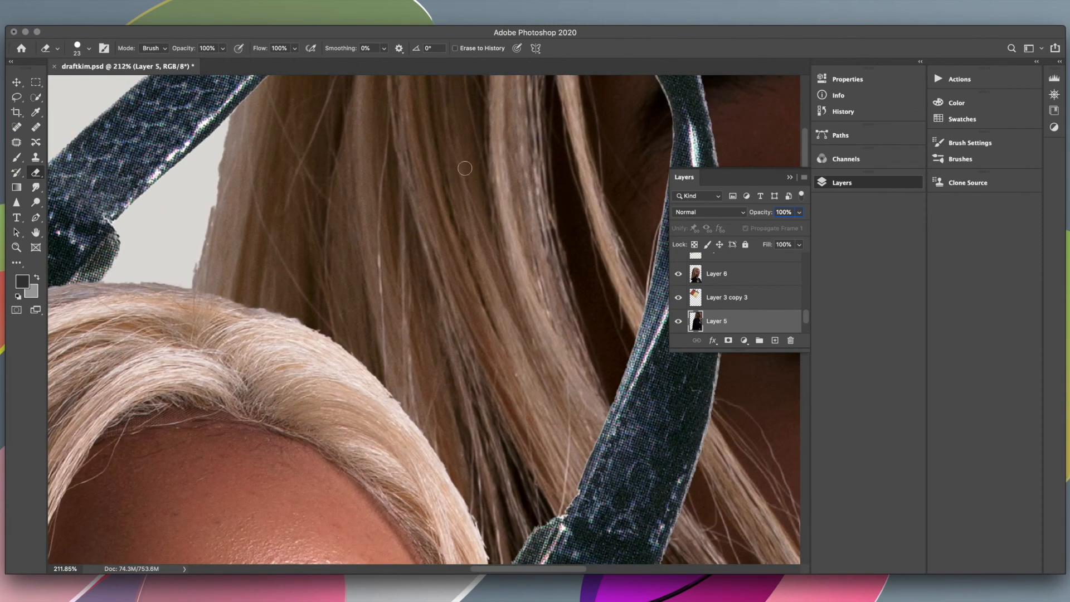
scroll(248, 219, "up", 2)
scroll(248, 219, "left", 2)
scroll(253, 219, "down", 3)
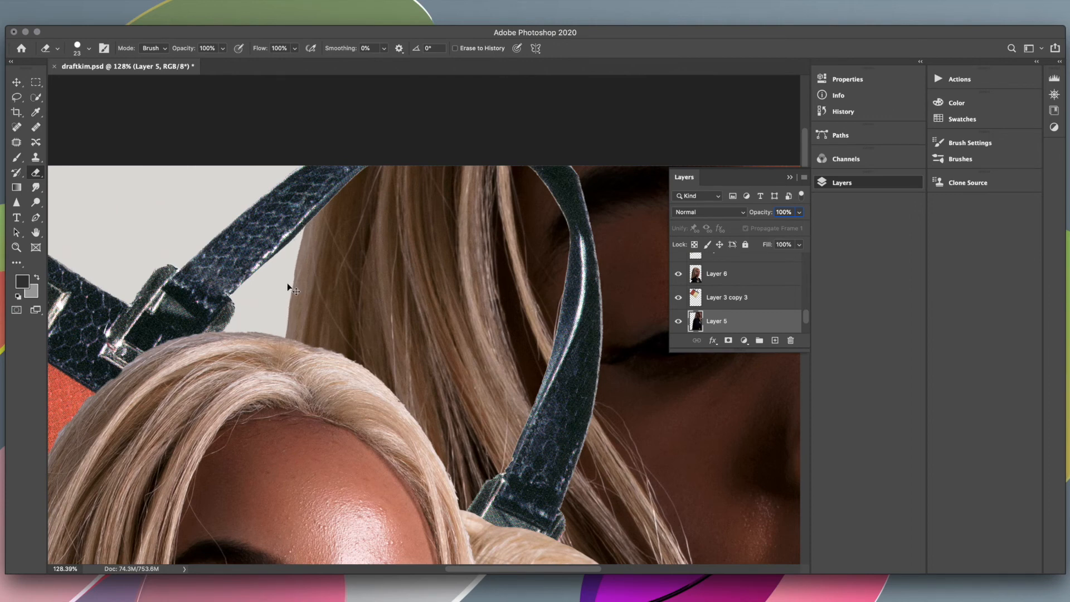
scroll(287, 287, "right", 3)
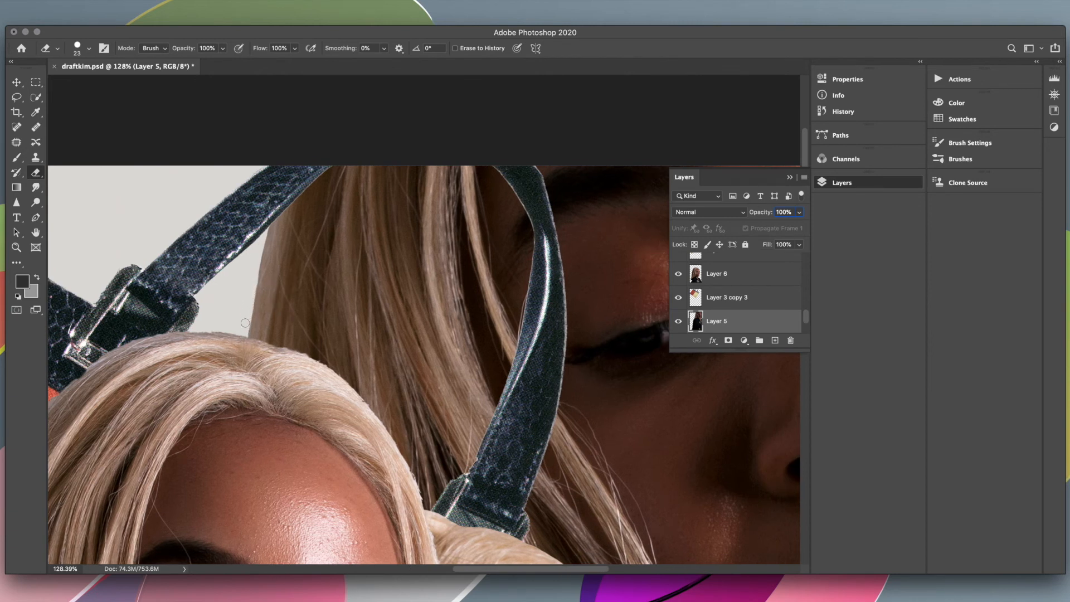
left_click_drag(245, 335, 253, 279)
key("super+z")
key("super+z")
key("super+z")
Erase the ragged outer hair edge of the rear figure on Layer 5, between the front figure's head and the bag strap.
left_click_drag(239, 333, 259, 241)
scroll(257, 334, "left", 3)
scroll(256, 334, "up", 1)
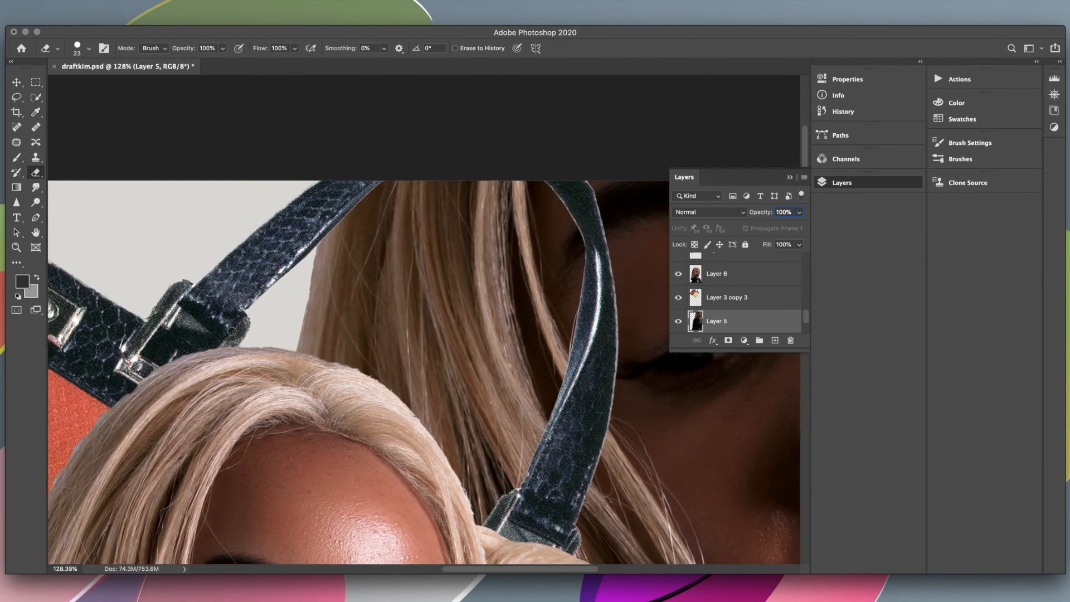
left_click_drag(297, 336, 311, 255)
scroll(398, 424, "left", 2)
scroll(398, 424, "down", 1)
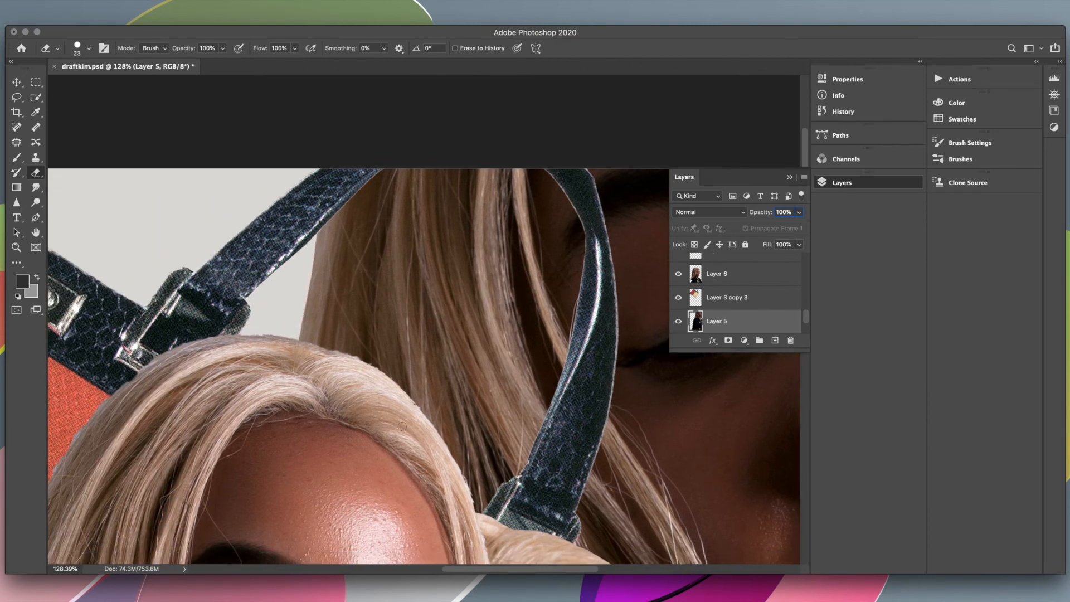
Erase the last ragged bit of the rear figure's outer hair edge on Layer 5, inside the bag strap.
left_click_drag(340, 247, 341, 239)
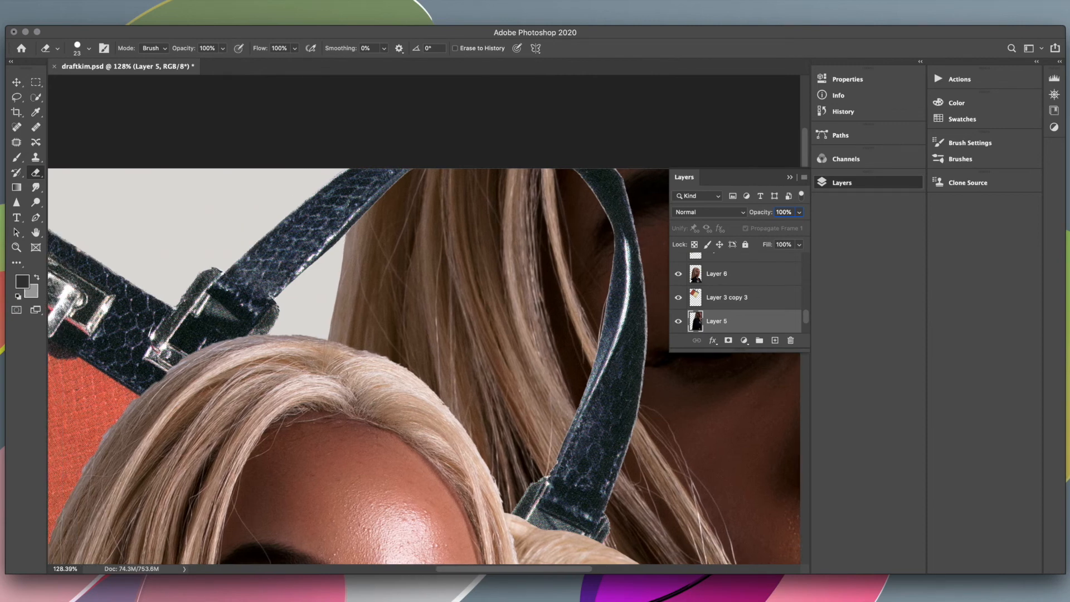
scroll(415, 454, "down", 3)
scroll(500, 479, "down", 2)
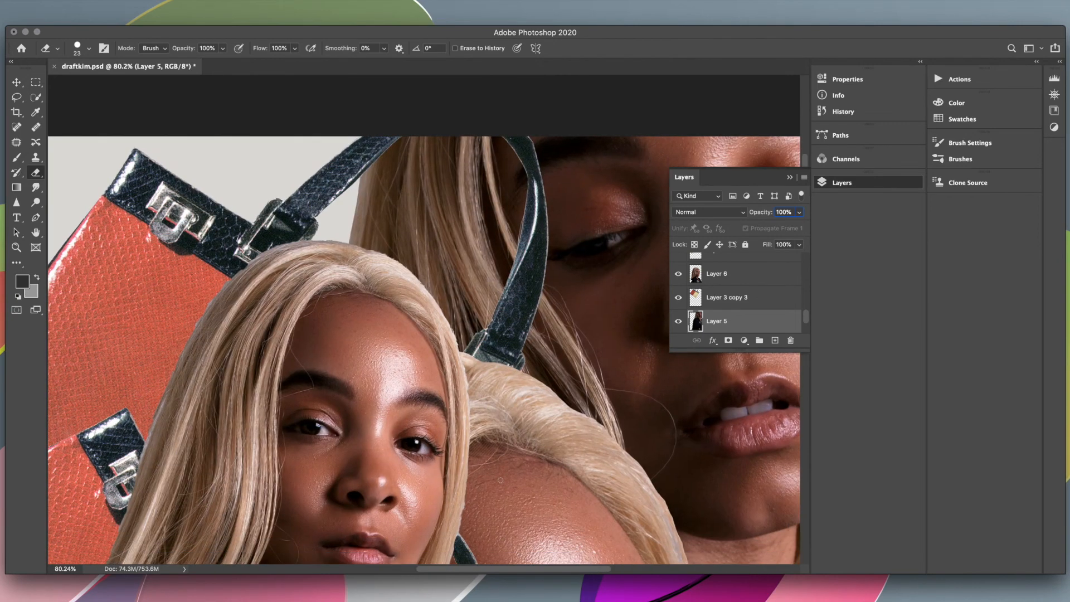
Select Layer 1 copy and erase along the front figure's outer hair edge beside the large middle face.
scroll(424, 321, "down", 3)
key("v")
left_click(591, 408)
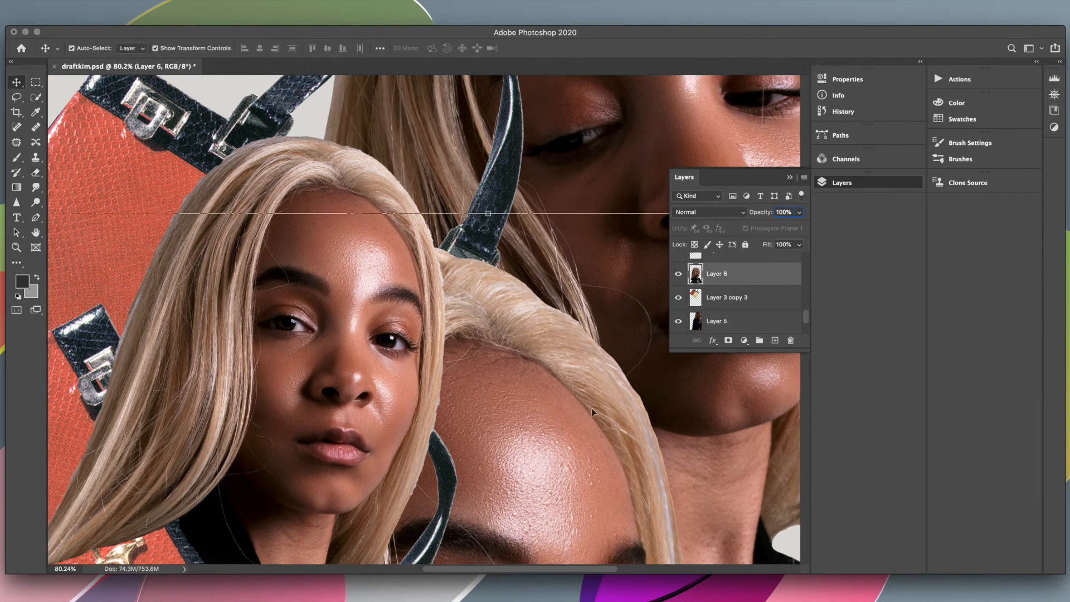
key("e")
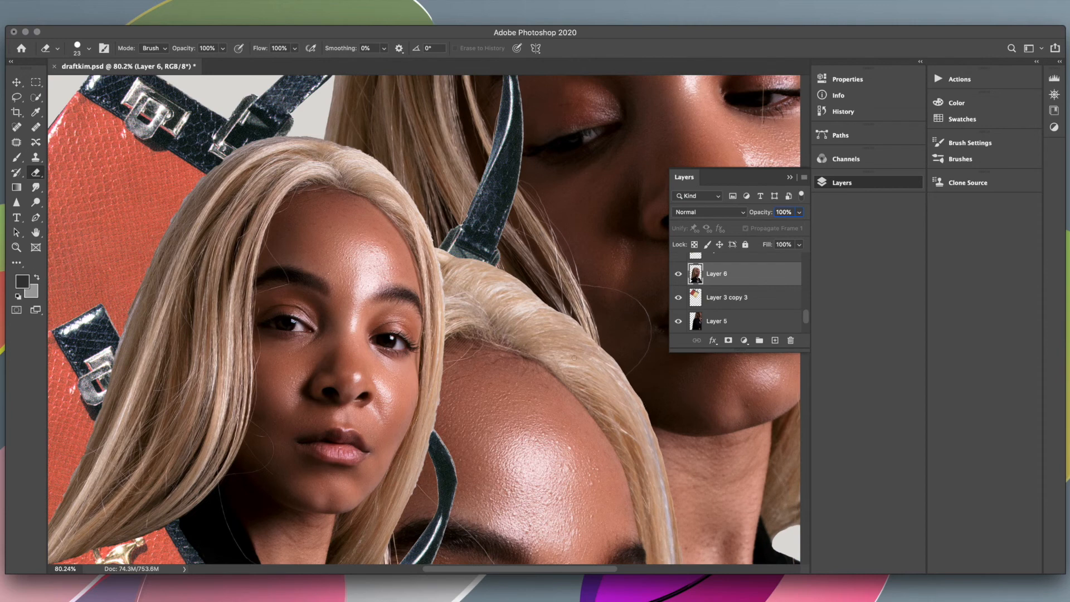
left_click(437, 200, "super")
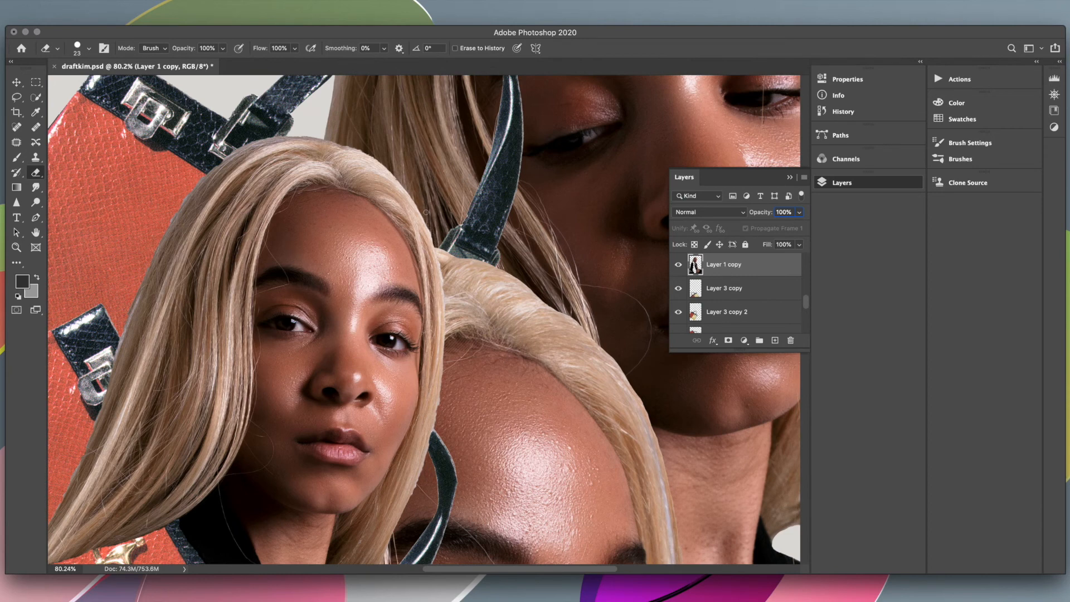
left_click_drag(432, 230, 434, 241)
scroll(418, 338, "down", 5)
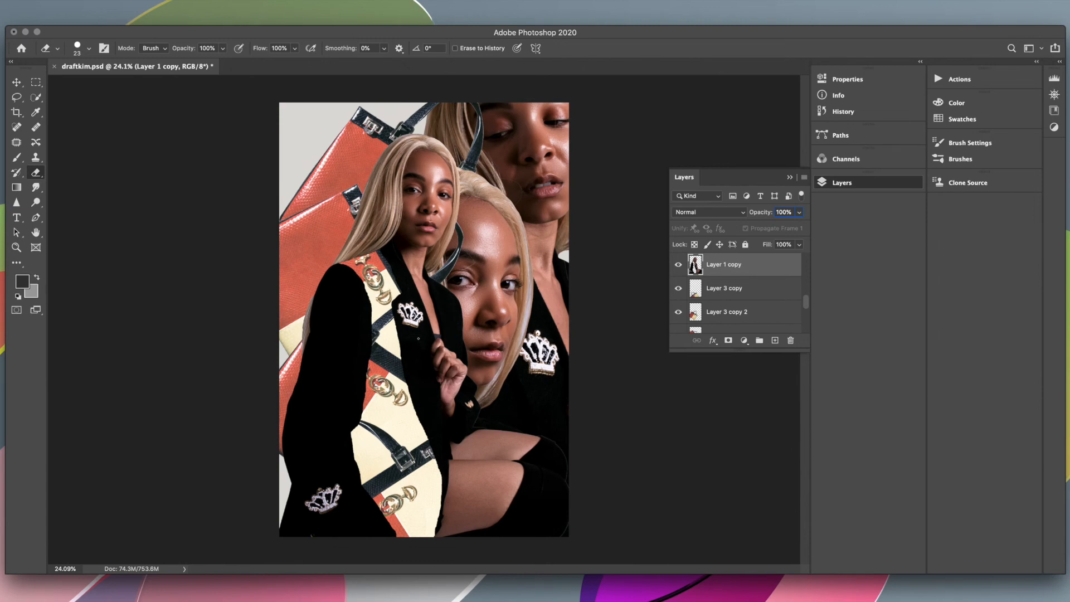
Erase along the front figure's jacket edge on Layer 1 copy, and undo the last stroke.
scroll(336, 277, "up", 10)
left_click_drag(520, 379, 548, 329)
scroll(529, 323, "down", 5)
left_click_drag(478, 292, 493, 371)
scroll(492, 372, "down", 5)
left_click_drag(497, 321, 492, 285)
key("super+z")
scroll(482, 272, "down", 5)
scroll(504, 268, "down", 3)
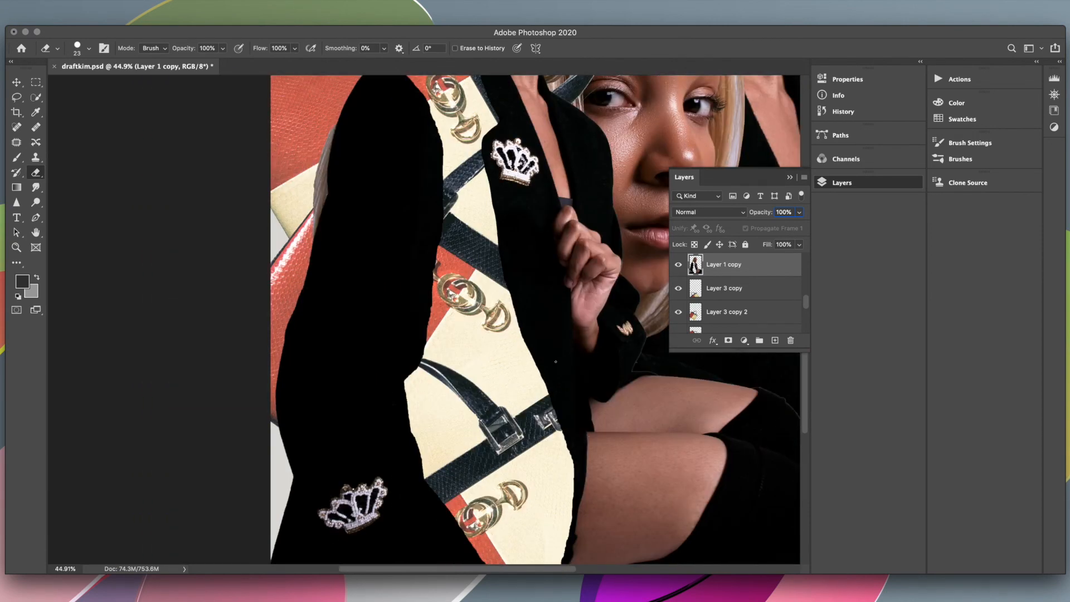
Undo and redo the latest Layer 1 copy erasures to compare the jacket edge before and after.
scroll(572, 415, "down", 5)
scroll(572, 415, "up", 5)
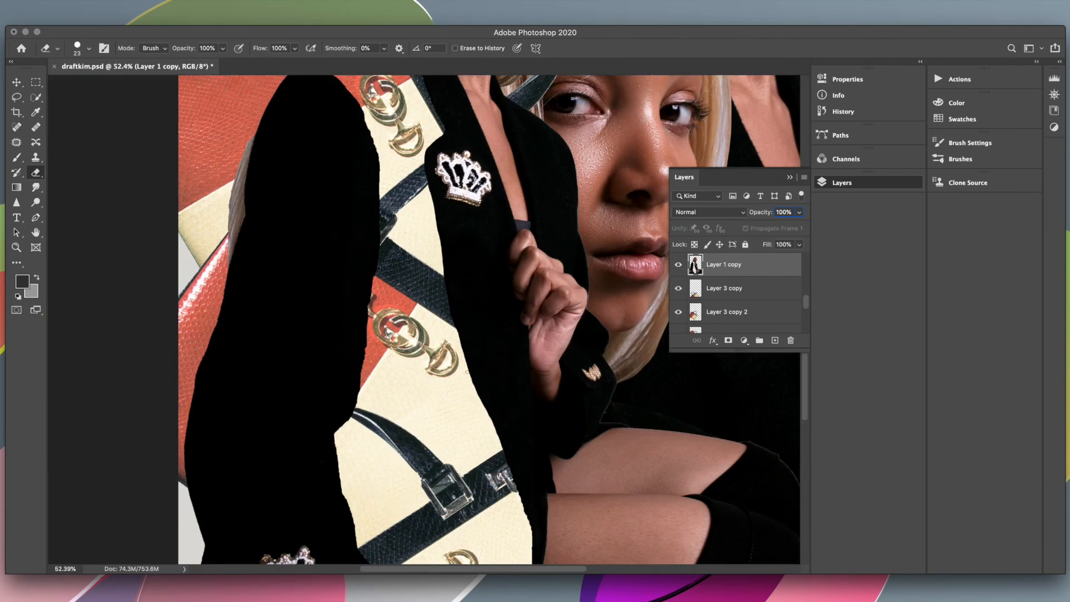
scroll(464, 366, "down", 2)
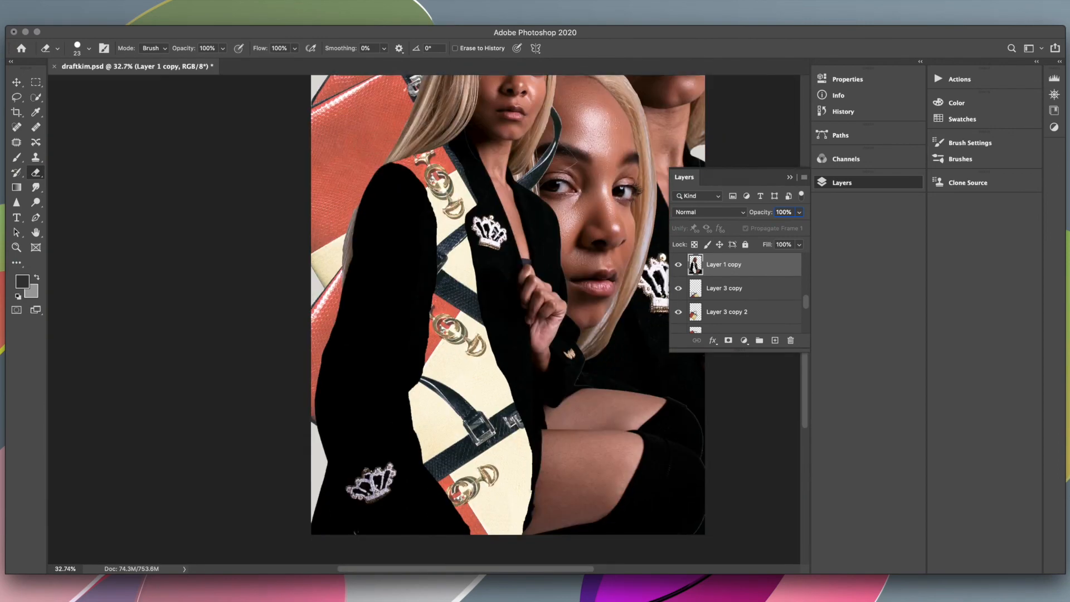
scroll(525, 515, "up", 2)
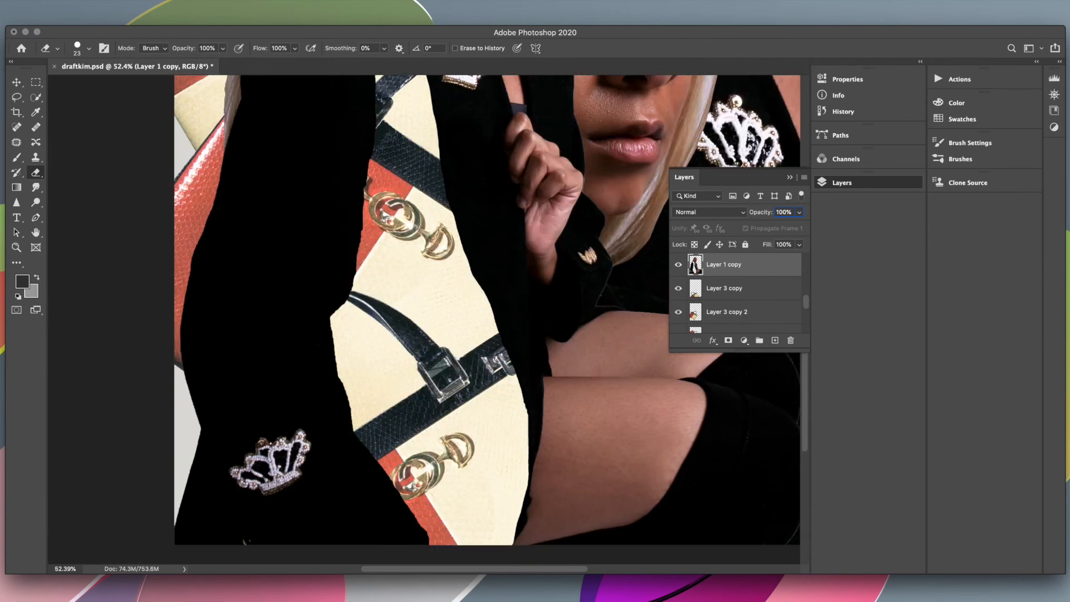
key("ctrl+z")
scroll(527, 471, "up", 1)
key("shift+super+z")
key("super+z")
key("super+z")
key("shift+super+z")
key("shift+super+z")
scroll(528, 470, "down", 4)
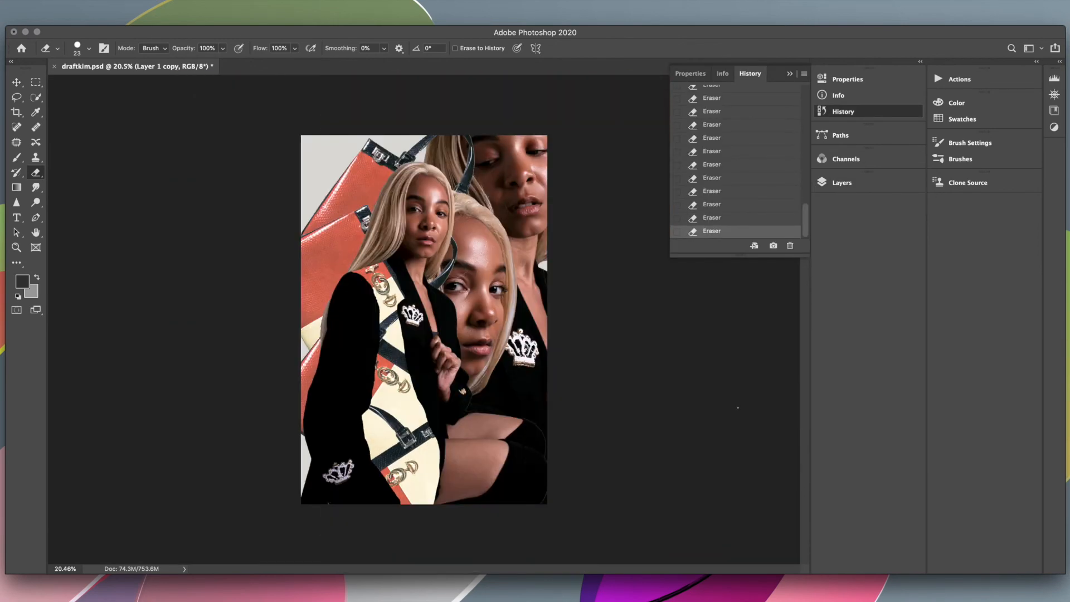
Step back and forth through the last three erasures in the history to check the lower jacket and thigh area.
scroll(437, 265, "up", 2)
key("super+z")
key("super+z")
scroll(416, 319, "down", 5)
key("shift+super+z")
key("shift+super+z")
key("super+z")
key("super+z")
key("super+z")
key("shift+super+z")
key("shift+super+z")
key("shift+super+z")
scroll(231, 474, "up", 2)
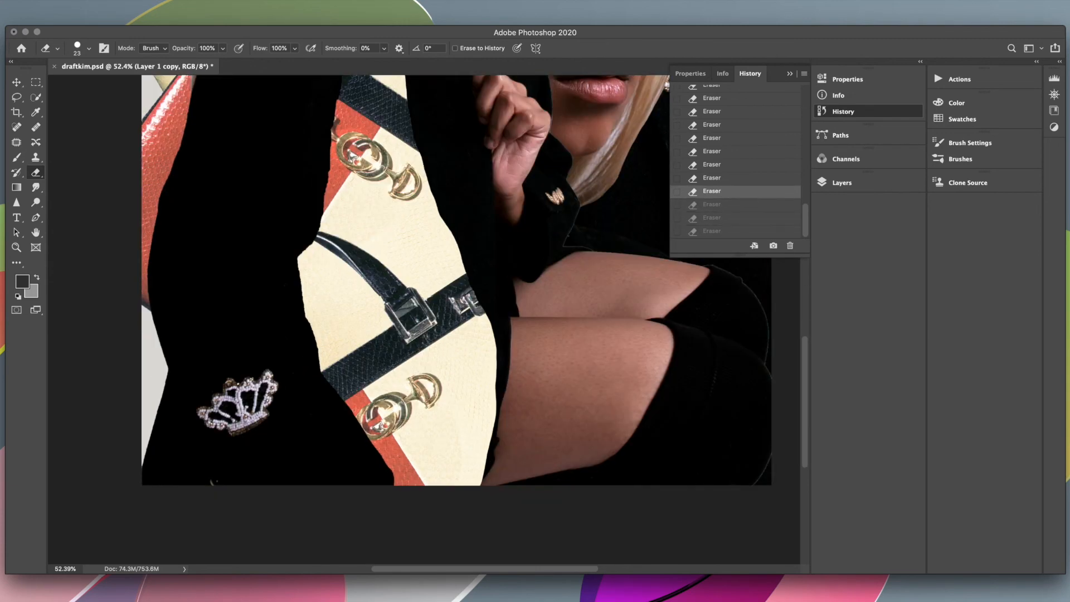
Toggle the last erasure on Layer 1 copy repeatedly to compare the front figure's jacket and sleeve edges.
scroll(232, 474, "up", 1)
scroll(341, 393, "down", 2)
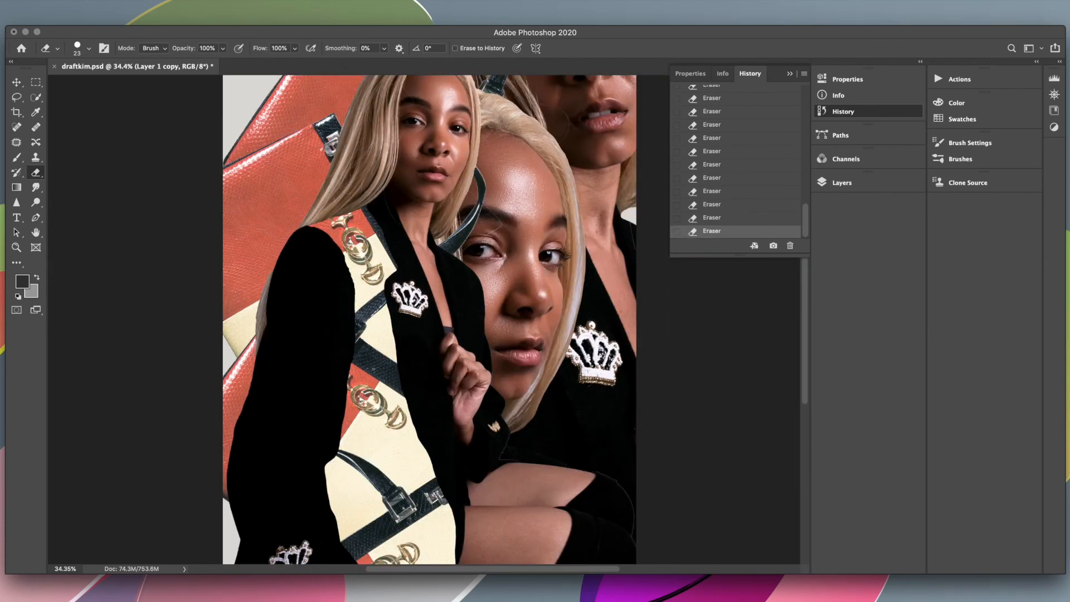
key("super+z")
key("shift+super+z")
key("super+z")
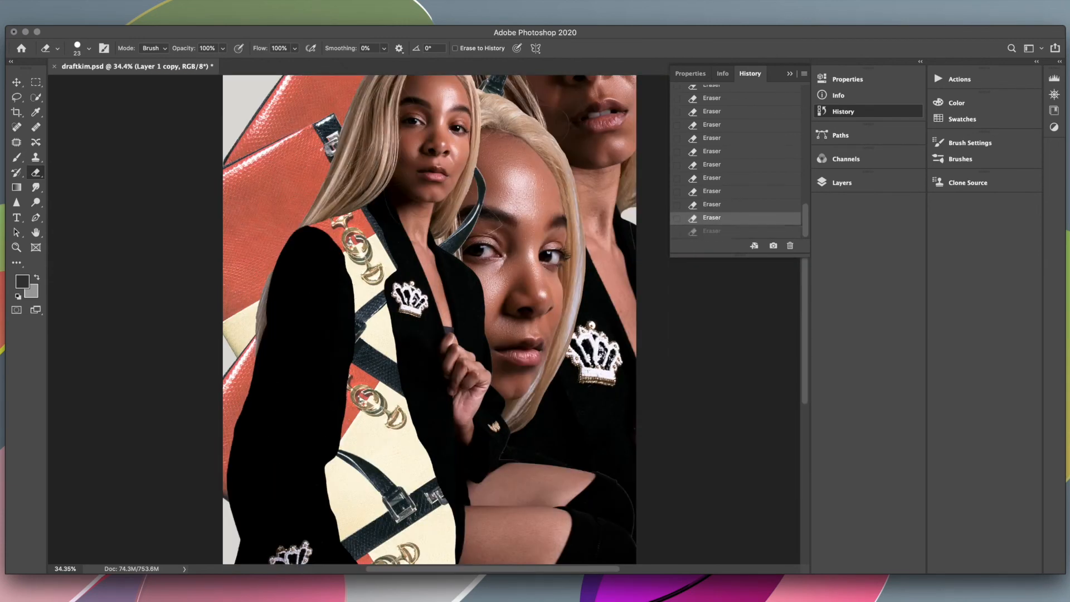
key("shift+super+z")
scroll(562, 269, "down", 2)
scroll(355, 439, "up", 2)
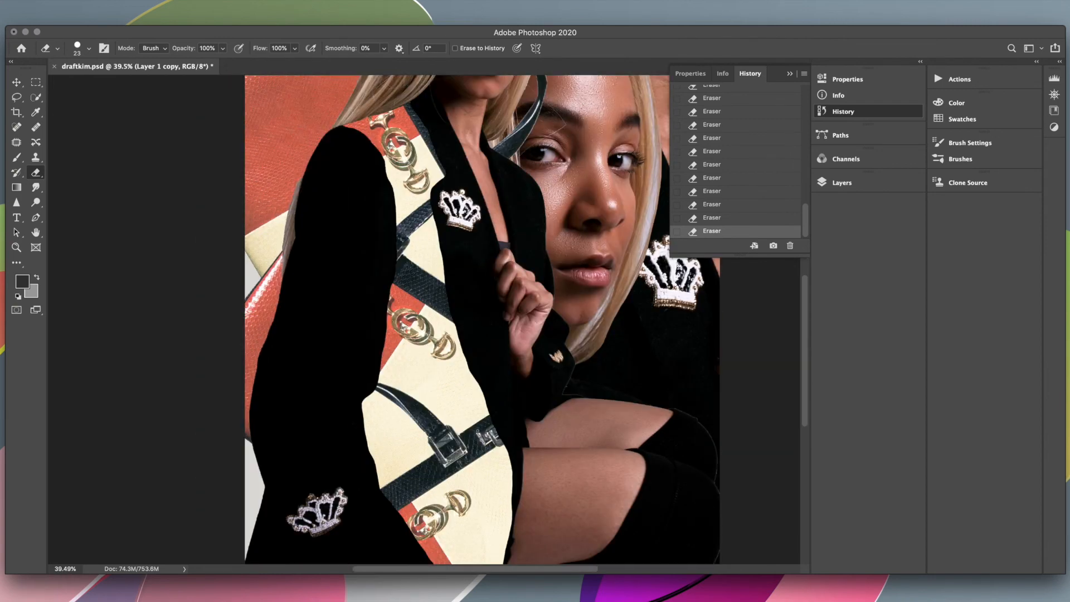
scroll(261, 463, "down", 1)
scroll(260, 462, "down", 2)
key("super+z")
key("shift+super+z")
scroll(291, 286, "up", 2)
key("super+z")
key("shift+super+z")
key("super+z")
key("shift+super+z")
scroll(495, 433, "up", 2)
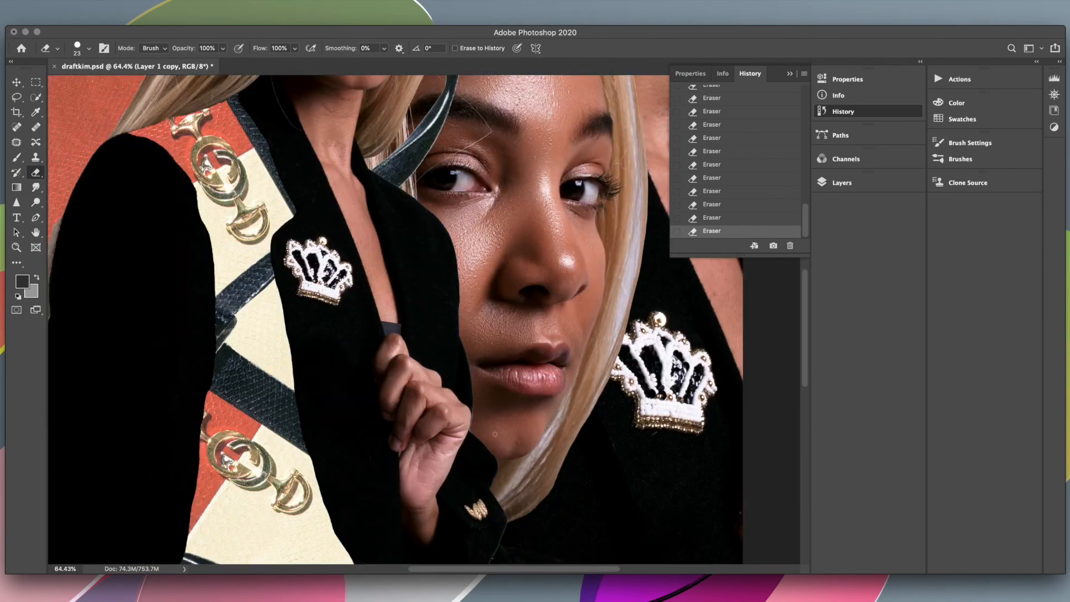
Undo and redo the newest erasure to inspect the cuff edge below the raised hand, beside the large face's hair.
key("super+z")
scroll(495, 433, "up", 2)
key("shift+super+z")
key("super+z")
key("shift+super+z")
key("super+z")
scroll(454, 396, "down", 1)
key("shift+super+z")
key("super+z")
scroll(525, 345, "down", 1)
key("shift+super+z")
scroll(525, 345, "down", 1)
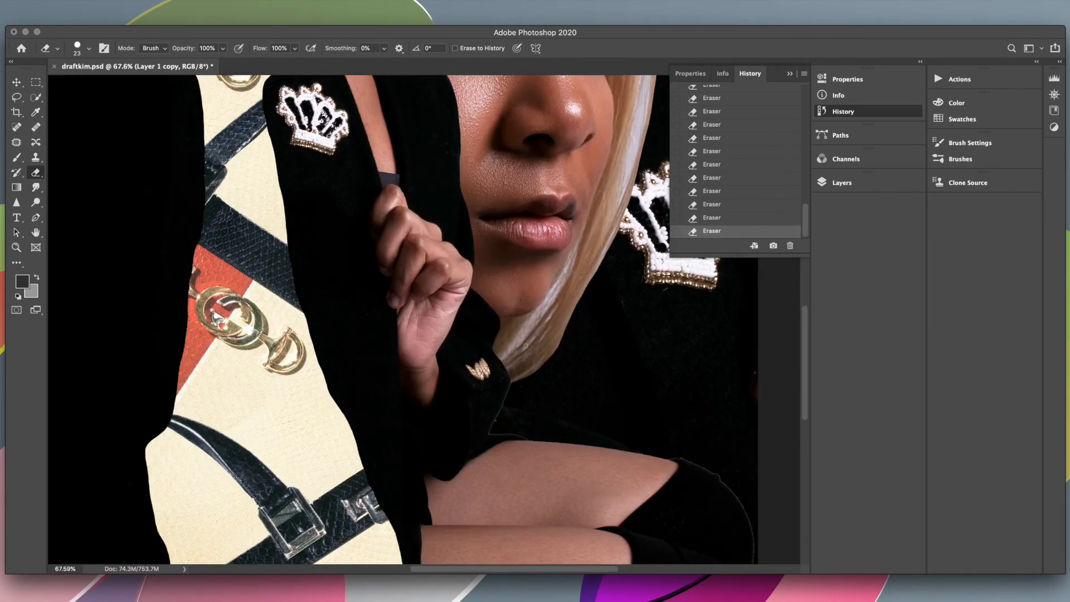
Erase the thin light outline beside the front figure's cuff and above the upper thigh on Layer 1 copy.
key("super+z")
key("shift+super+z")
key("super+z")
key("super+z")
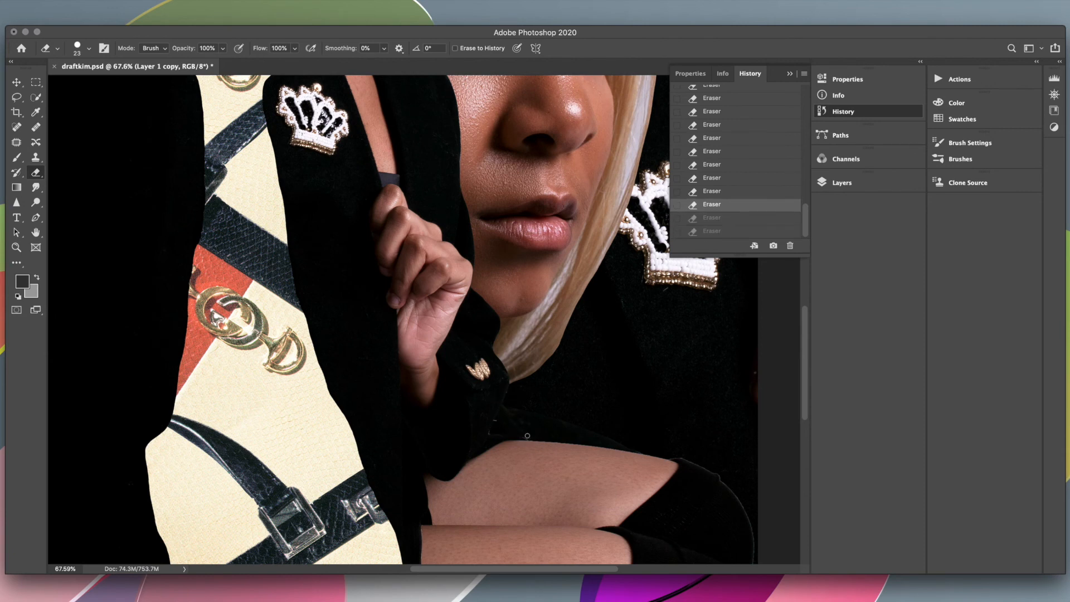
key("shift+super+z")
key("shift+super+z")
left_click_drag(527, 436, 485, 376)
key("super+z")
key("shift+super+z")
key("super+z")
key("shift+super+z")
key("super+z")
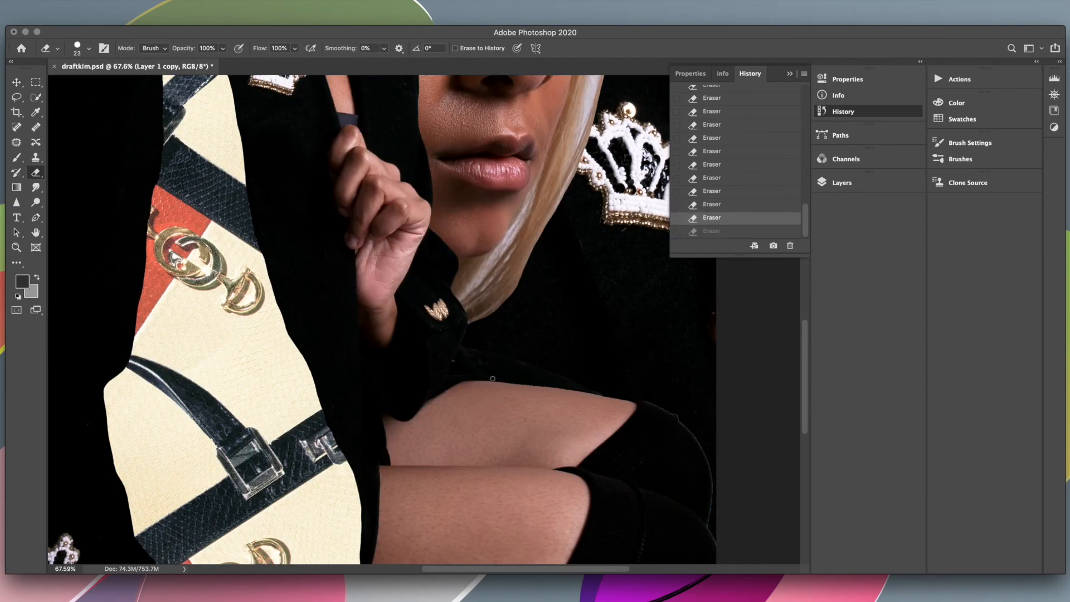
Erase the light outline around the front figure's dark boots near the canvas edge.
scroll(490, 376, "down", 2)
key("shift+super+z")
key("super+z")
scroll(618, 358, "up", 3)
left_click_drag(689, 399, 705, 420)
mouse_move(723, 420)
left_mouse_down()
mouse_move(671, 354)
mouse_move(676, 480)
mouse_move(589, 467)
left_mouse_up()
key("super+z")
scroll(676, 480, "up", 1)
key("super+z")
key("super+z")
Set the eraser size to 12 and clean the remaining thin outline along the outer knee of the boots.
left_click(89, 48)
key("Return")
key("shift+super+z")
key("shift+super+z")
key("super+z")
key("shift+super+z")
key("super+z")
key("shift+super+z")
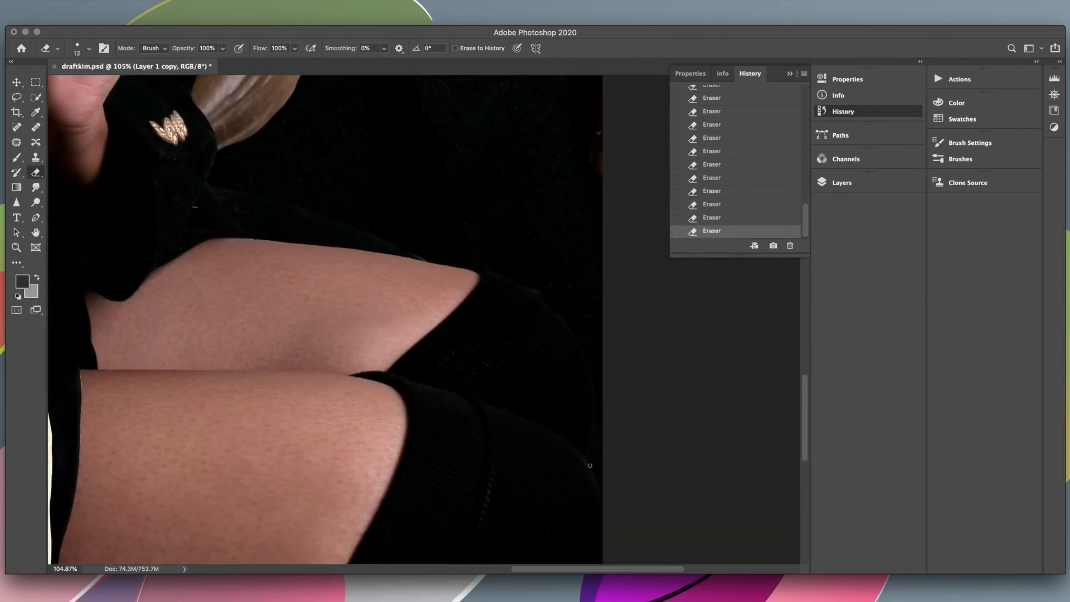
Set the eraser size to 28 and clean the lower boot's outer edge near the canvas corner.
scroll(595, 475, "down", 3)
key("super+z")
key("shift+super+z")
scroll(618, 440, "up", 2)
key("super+z")
key("super+z")
left_click(88, 49)
key("Return")
key("shift+super+z")
key("shift+super+z")
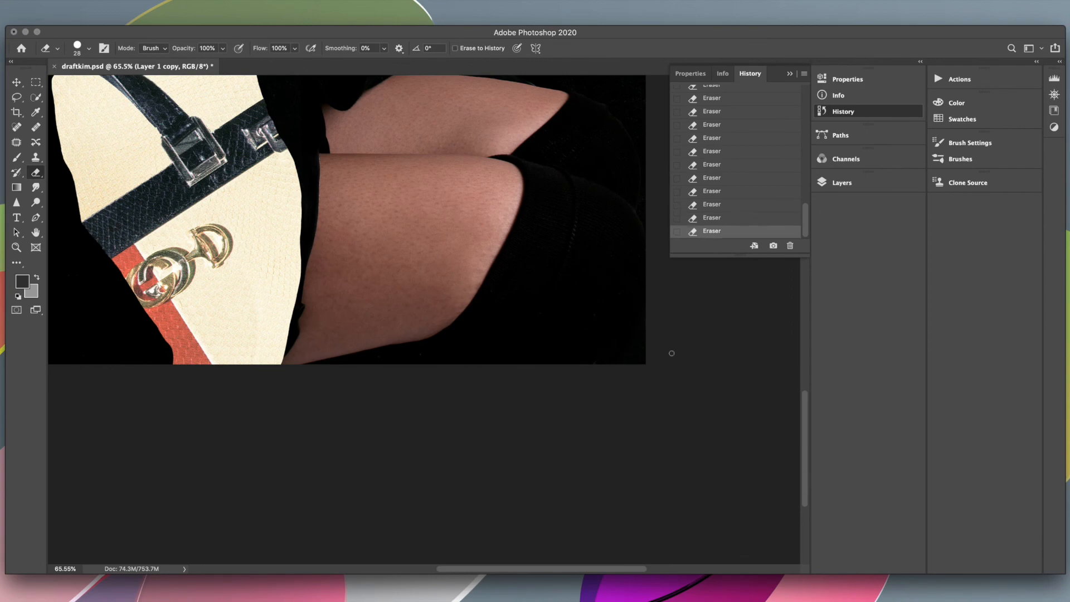
Set the eraser size to 20 and erase the fuzzy hair edge along the crown of the front figure's head.
key("super+z")
scroll(643, 334, "down", 3)
scroll(642, 335, "up", 9)
left_click(89, 48)
left_click_drag(80, 85, 77, 85)
key("Return")
key("shift+super+z")
scroll(505, 264, "up", 5)
key("super+z")
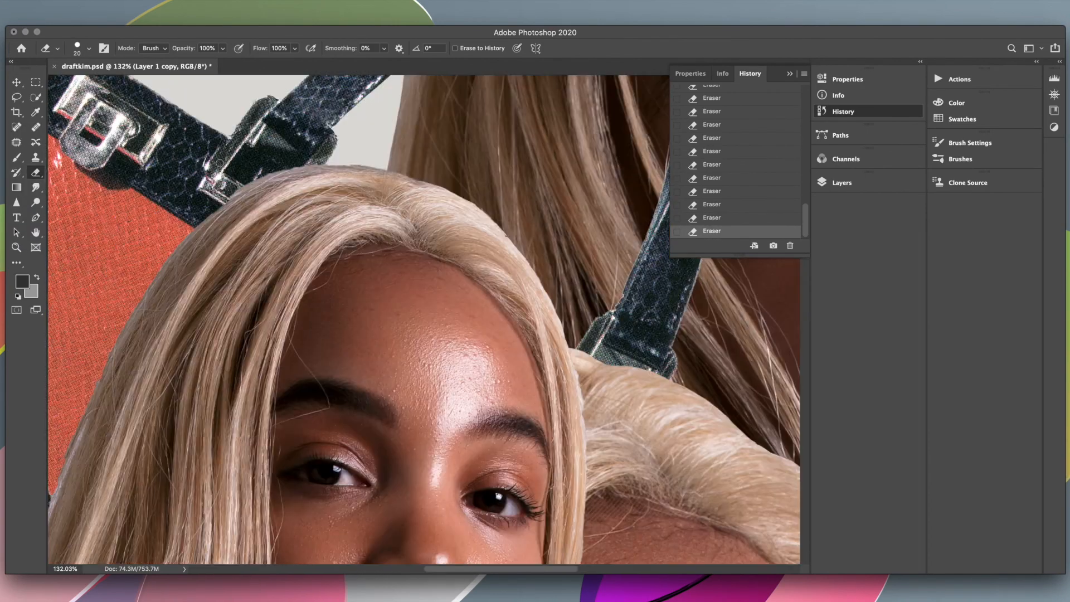
key("shift+super+z")
key("super+z")
key("shift+super+z")
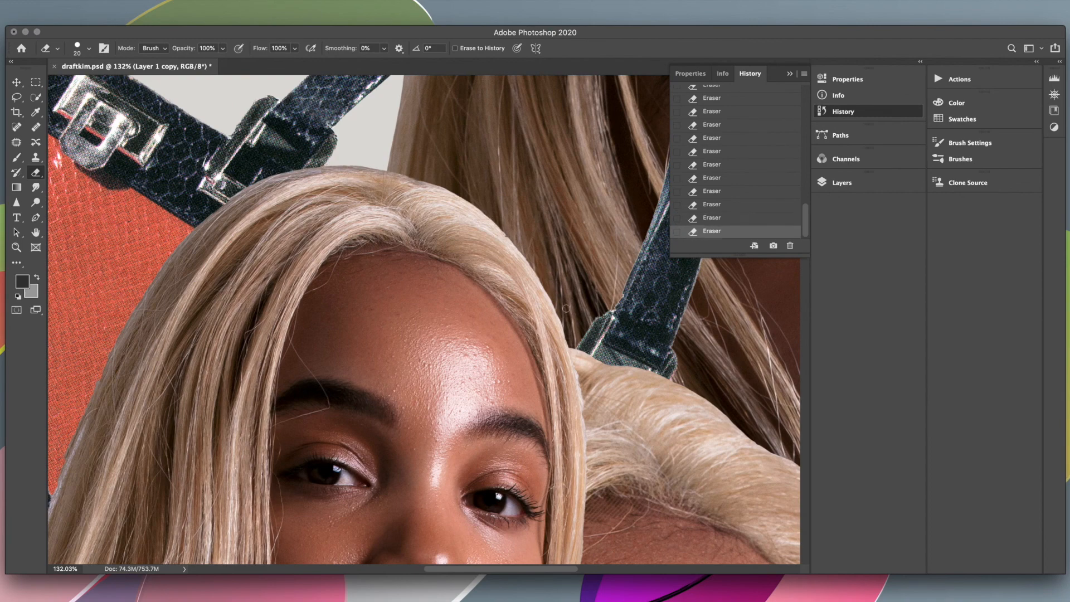
Undo and redo the last hair erasure on Layer 1 copy to compare the front figure's hair edges.
scroll(505, 288, "down", 3)
scroll(505, 288, "right", 2)
scroll(568, 452, "down", 5)
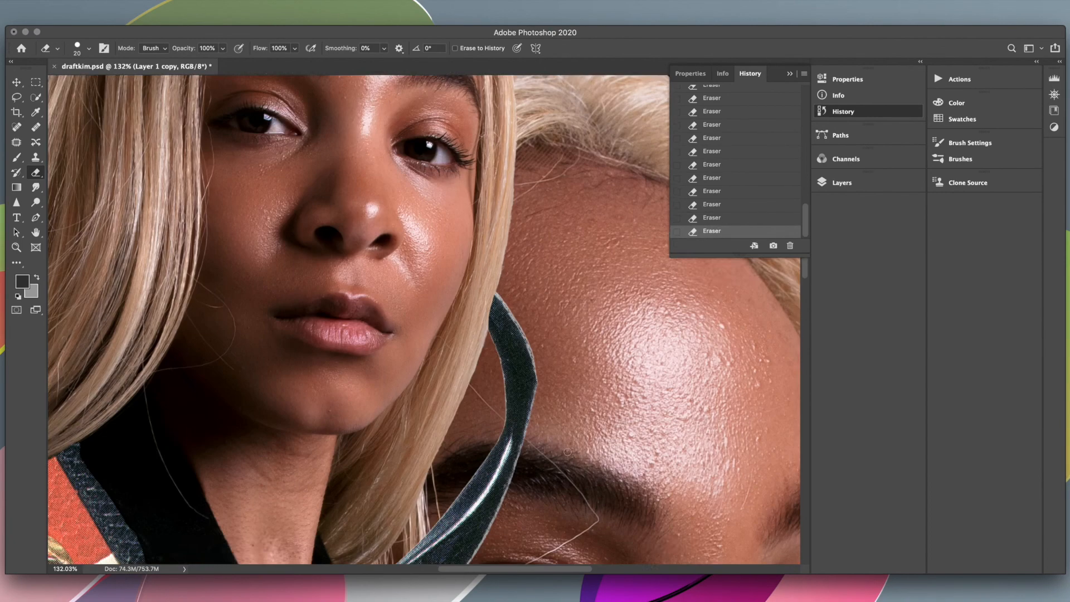
scroll(567, 452, "down", 3)
key("super+z")
key("shift+super+z")
scroll(567, 451, "down", 3)
key("super+z")
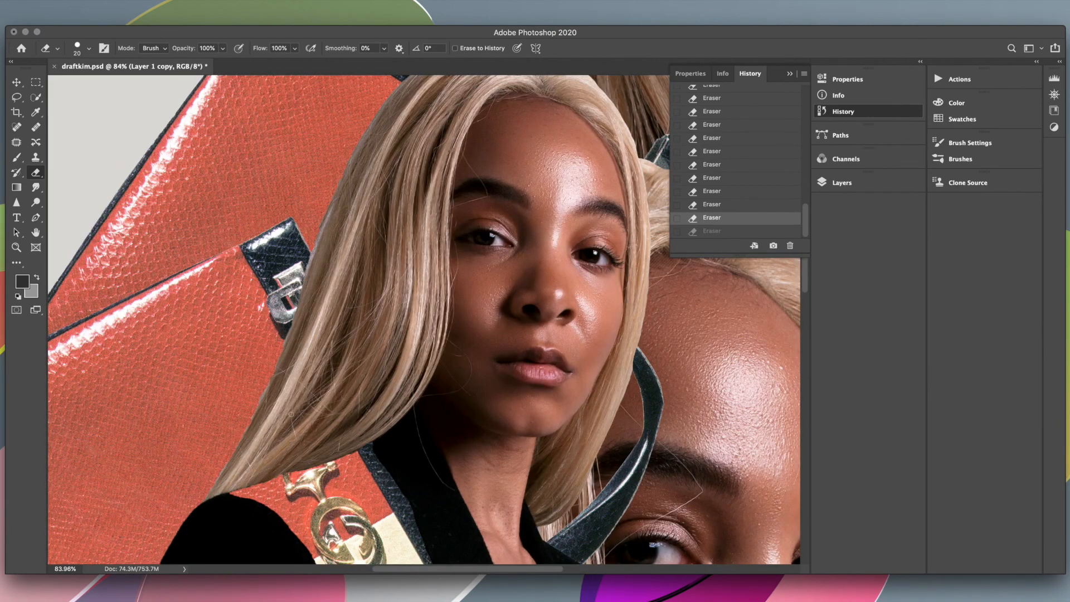
key("shift+super+z")
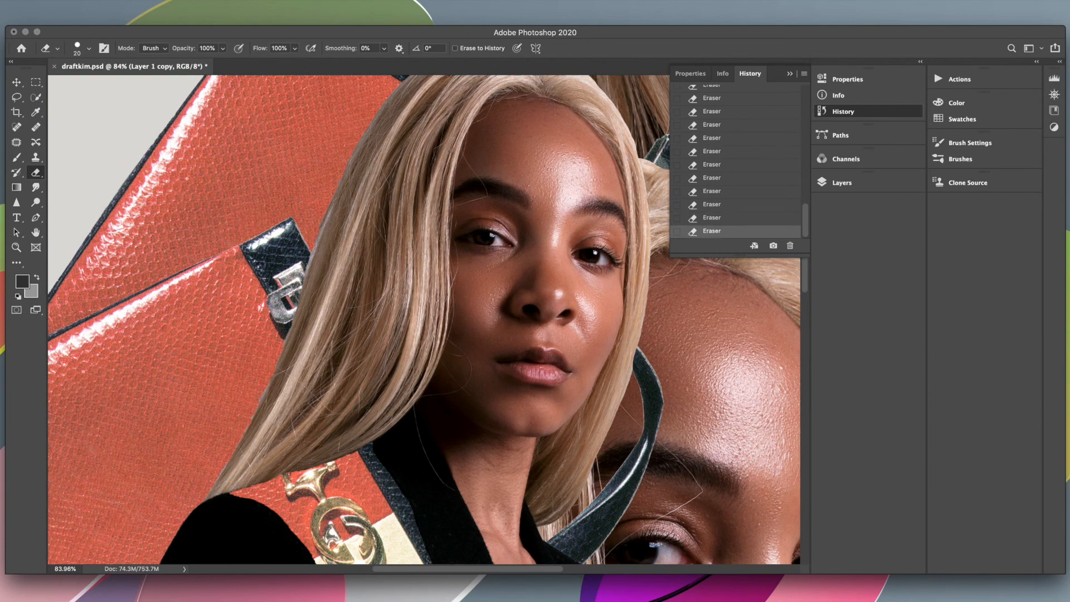
key("super+z")
key("shift+super+z")
key("super+z")
key("shift+super+z")
scroll(447, 427, "up", 3)
scroll(447, 426, "right", 2)
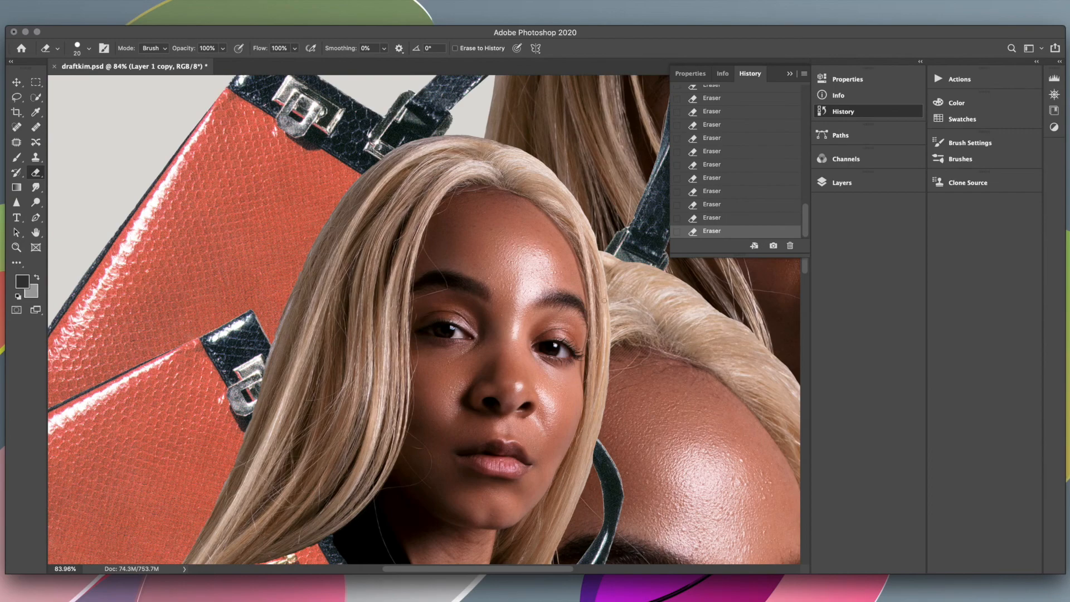
Make Layer 6 the active layer and ready the Eraser near the back figure's hair.
scroll(604, 301, "down", 4)
scroll(604, 300, "down", 8)
left_click(842, 183)
scroll(461, 278, "up", 8)
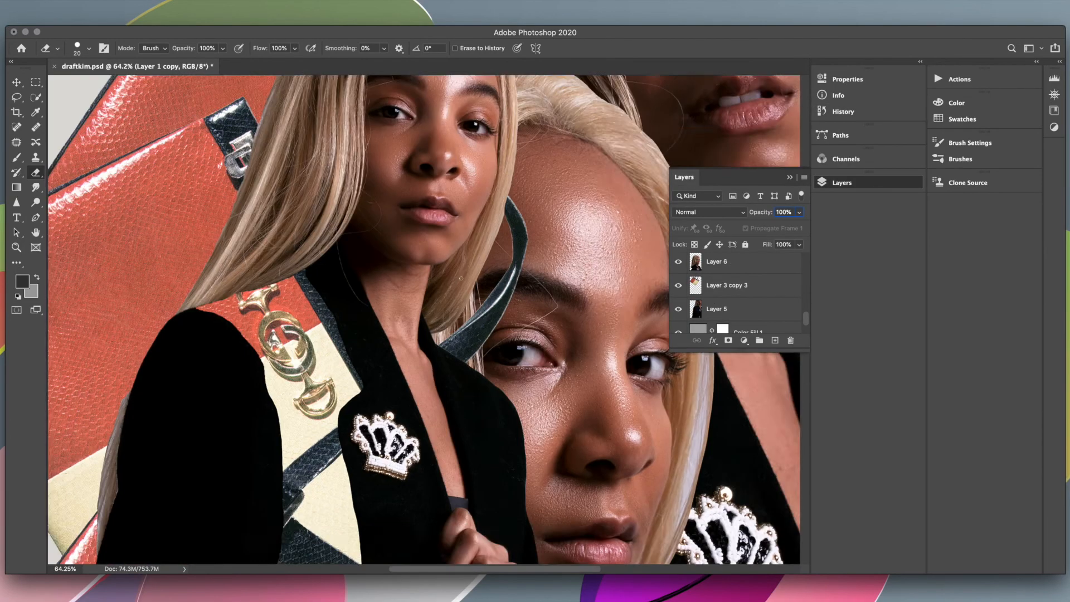
scroll(461, 278, "up", 5)
left_click(530, 145, "super")
scroll(532, 139, "right", 3)
mouse_move(531, 130)
left_mouse_down()
mouse_move(544, 187)
mouse_move(526, 314)
left_mouse_up()
scroll(614, 178, "up", 5)
key("v")
left_click(728, 262)
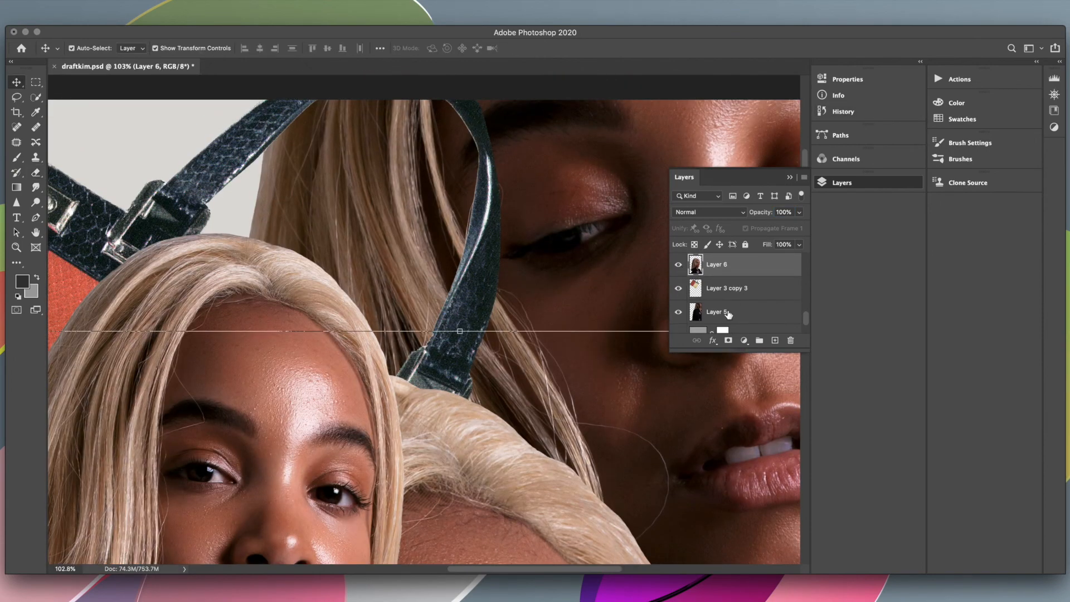
key("e")
Erase stray pixels along the outer edge of the back figure's long hair on Layer 5, beside the handbag handle.
scroll(349, 196, "up", 5)
scroll(348, 196, "left", 2)
left_click(843, 111)
left_click(751, 218)
left_click(879, 186)
left_click(727, 265)
scroll(336, 169, "down", 2)
left_click_drag(337, 169, 281, 221)
left_click(678, 265)
key("v")
left_click(717, 282)
scroll(716, 288, "down", 1)
scroll(717, 288, "up", 3)
left_click(35, 172)
left_click_drag(302, 173, 299, 192)
Toggle the visibility of Layer 3 copy 3 to check the handbag behind the figures, and select that layer.
left_click(678, 304)
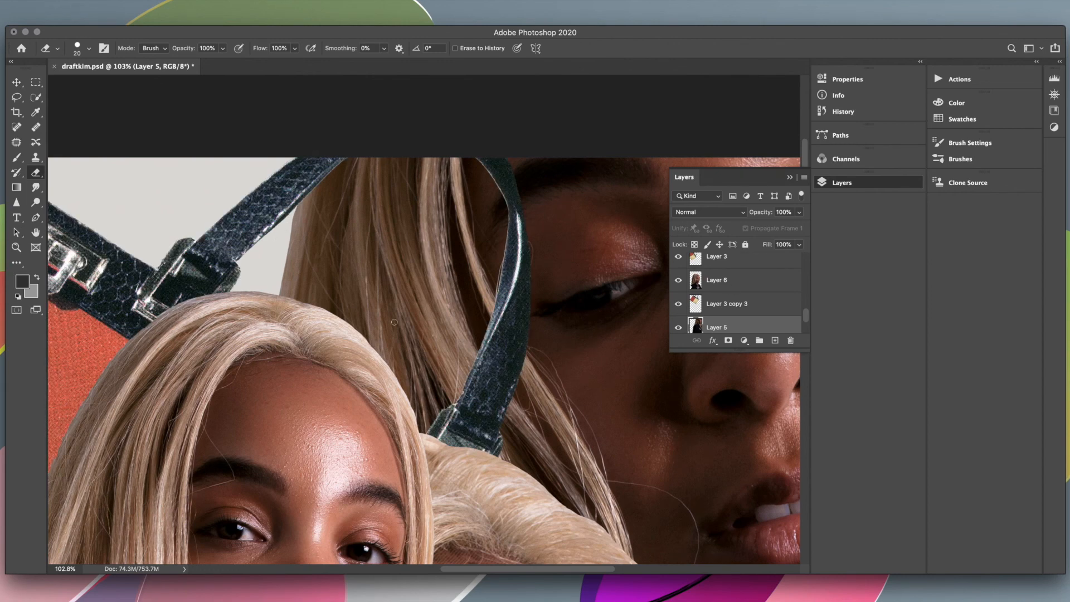
scroll(394, 276, "down", 3)
left_click(678, 304)
left_click(678, 304)
left_click(725, 304)
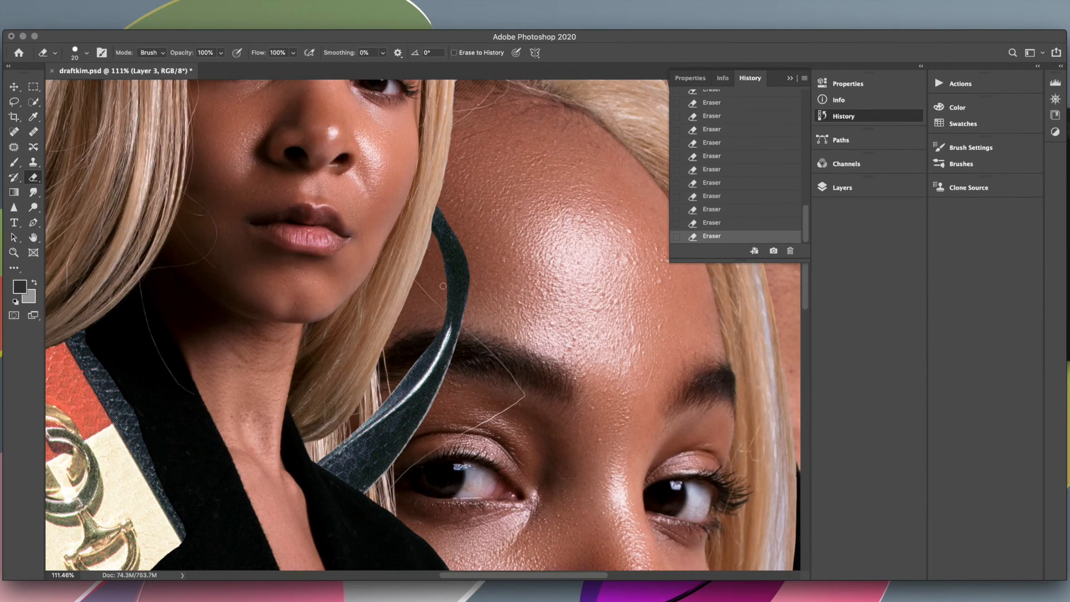
Undo and redo the last erasure on Layer 3 to compare the handbag handle's edges over the large face.
key("ctrl+z")
key("ctrl+shift+z")
key("ctrl+z")
key("ctrl+shift+z")
key("ctrl+z")
key("ctrl+shift+z")
key("ctrl+z")
key("ctrl+shift+z")
key("ctrl+z")
key("ctrl+shift+z")
key("ctrl+z")
key("ctrl+shift+z")
key("ctrl+z")
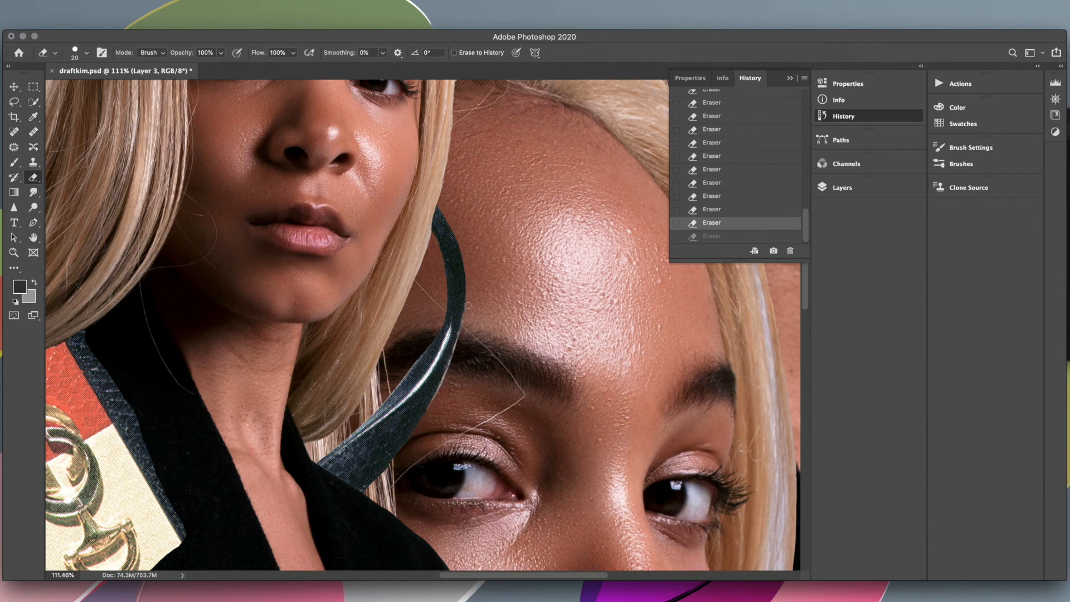
scroll(462, 321, "down", 2)
scroll(463, 320, "right", 3)
scroll(473, 273, "left", 3)
key("ctrl+shift+z")
key("ctrl+z")
key("ctrl+shift+z")
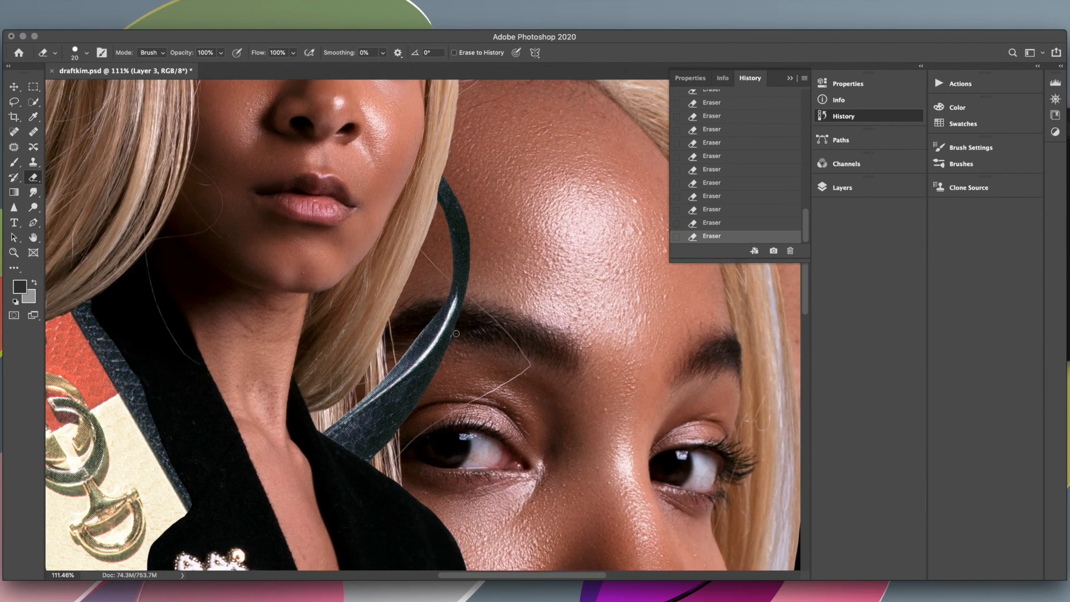
Undo and redo the last erasure on Layer 3 copy 3 to compare the red bag's corner at the canvas edge.
scroll(550, 342, "down", 5)
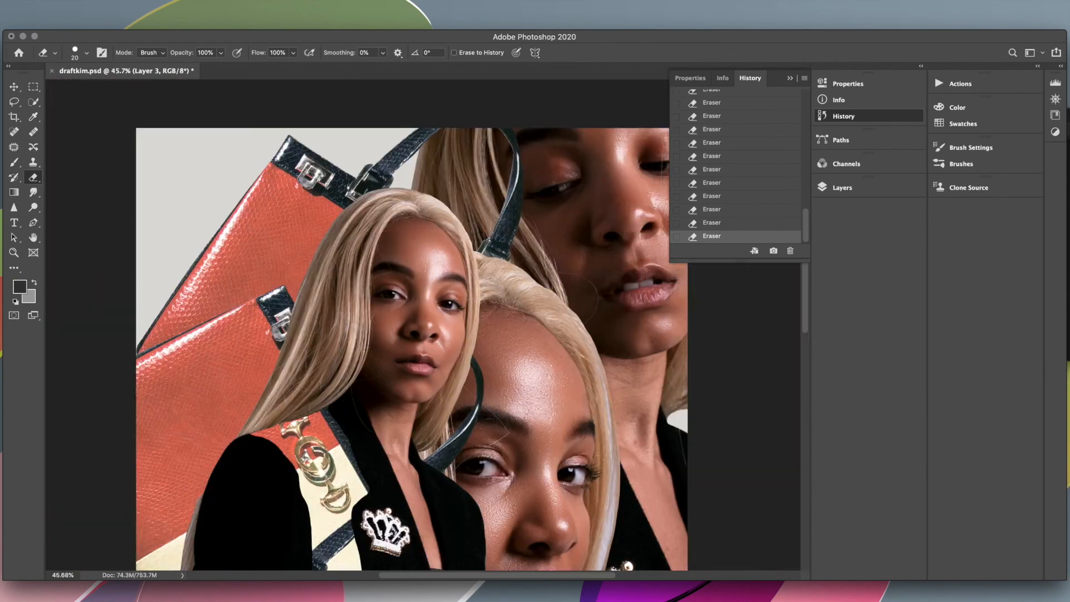
scroll(138, 362, "up", 5)
key("ctrl+z")
key("ctrl+shift+z")
key("ctrl+z")
key("ctrl+shift+z")
key("ctrl+z")
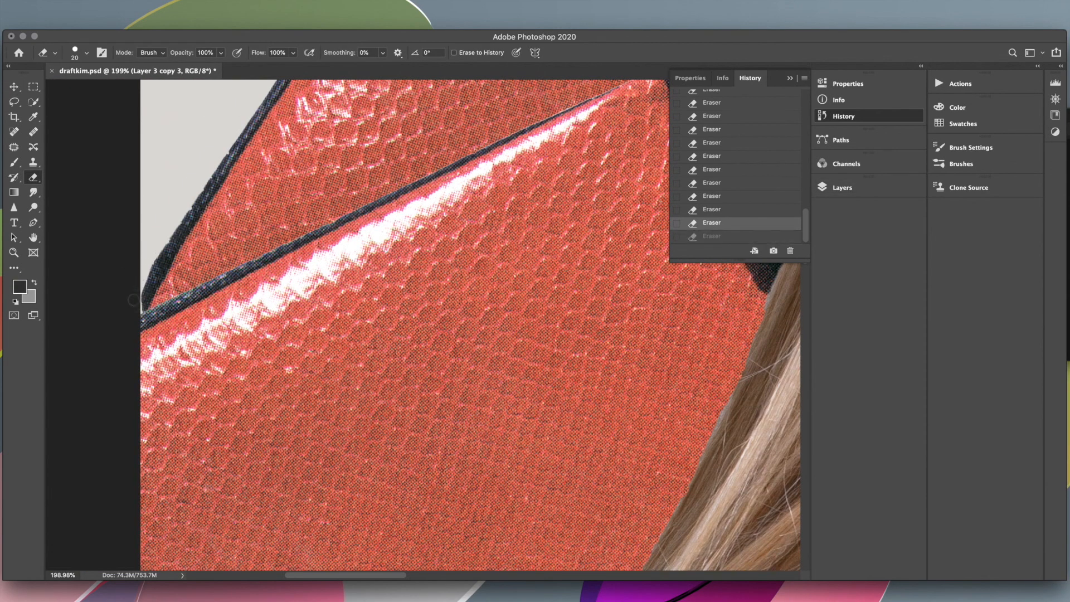
key("ctrl+shift+z")
Select Layer 3 copy 2 and ready the Eraser for the handbag behind the front figure's jacket.
key("ctrl+0")
left_click(15, 87)
left_click(488, 391)
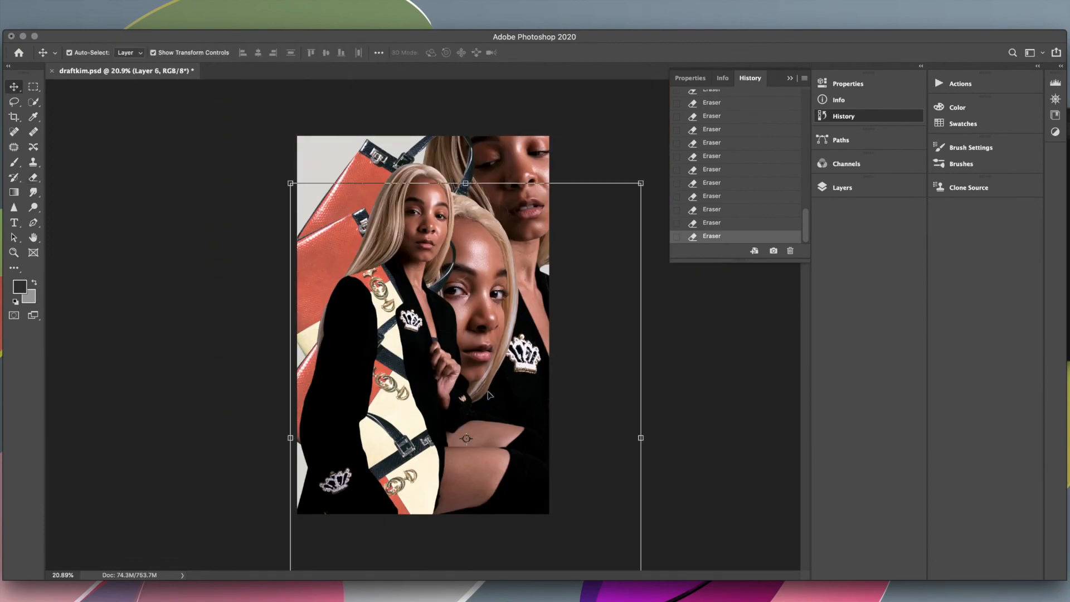
left_click(31, 177)
scroll(440, 337, "up", 3)
scroll(499, 391, "down", 3)
key("v")
left_click(354, 353)
key("e")
scroll(355, 352, "up", 5)
scroll(340, 360, "down", 5)
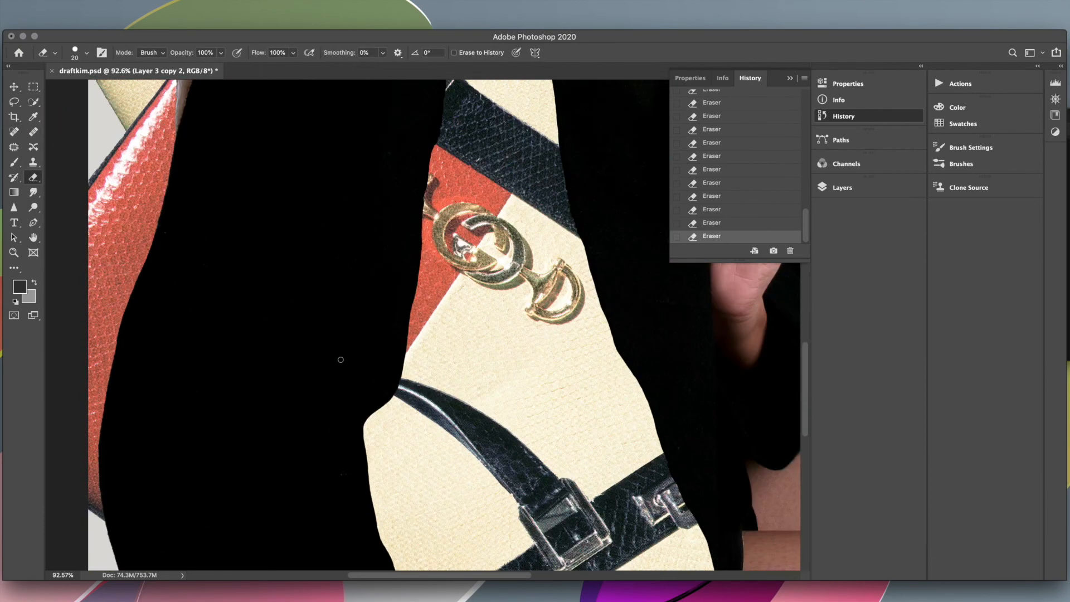
Undo and redo the latest erasures on Layer 3 copy to compare the dark handle's edges over the cream panel.
scroll(341, 359, "down", 8)
key("ctrl+z")
key("ctrl+shift+z")
key("ctrl+z")
key("ctrl+z")
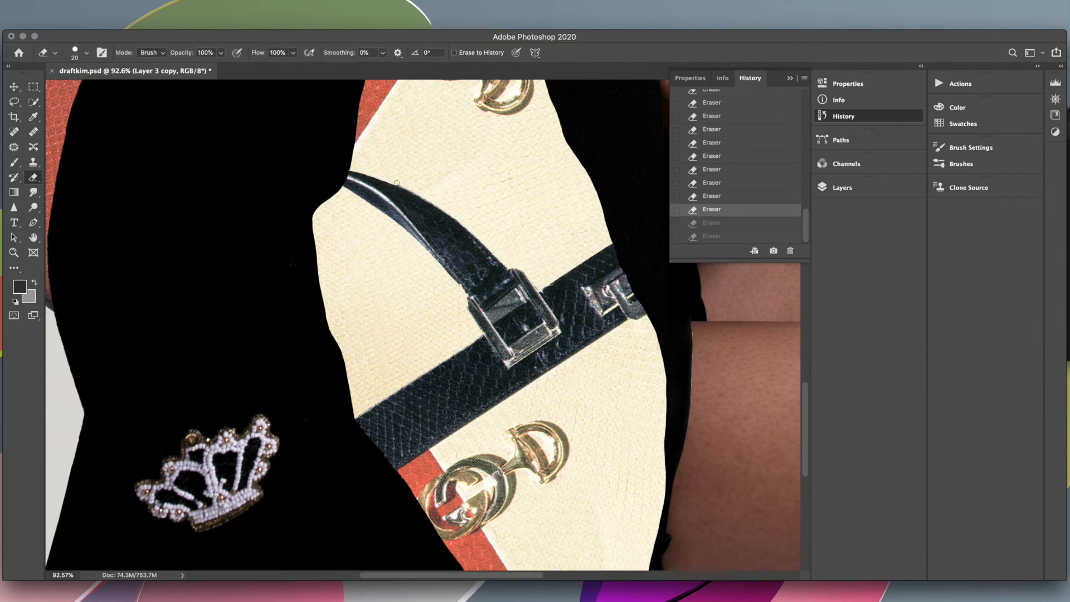
key("ctrl+shift+z")
key("ctrl+shift+z")
key("ctrl+z")
key("ctrl+shift+z")
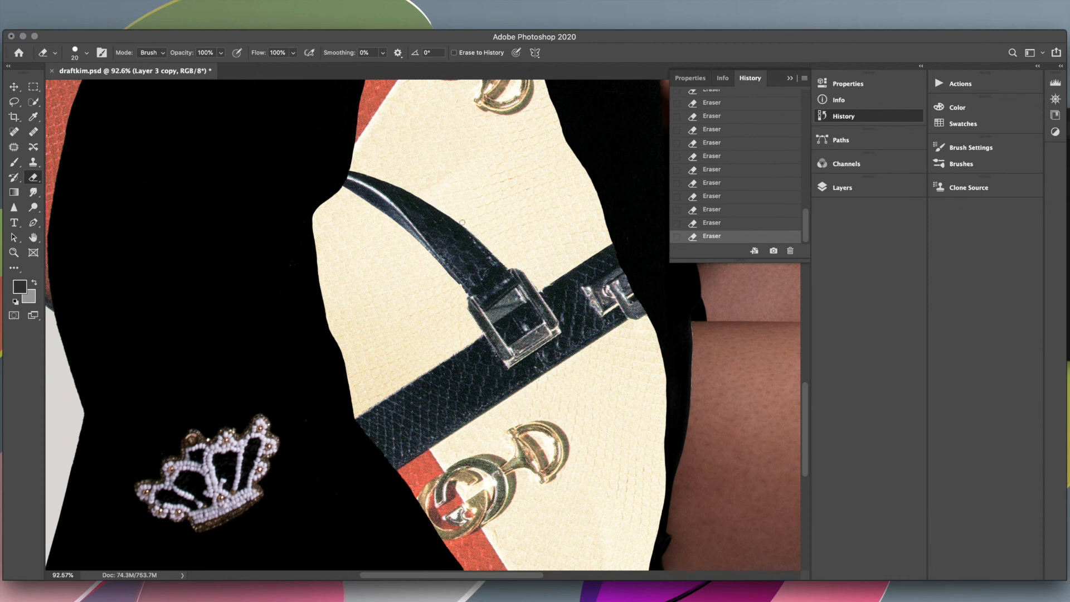
key("ctrl+z")
key("ctrl+shift+z")
key("ctrl+z")
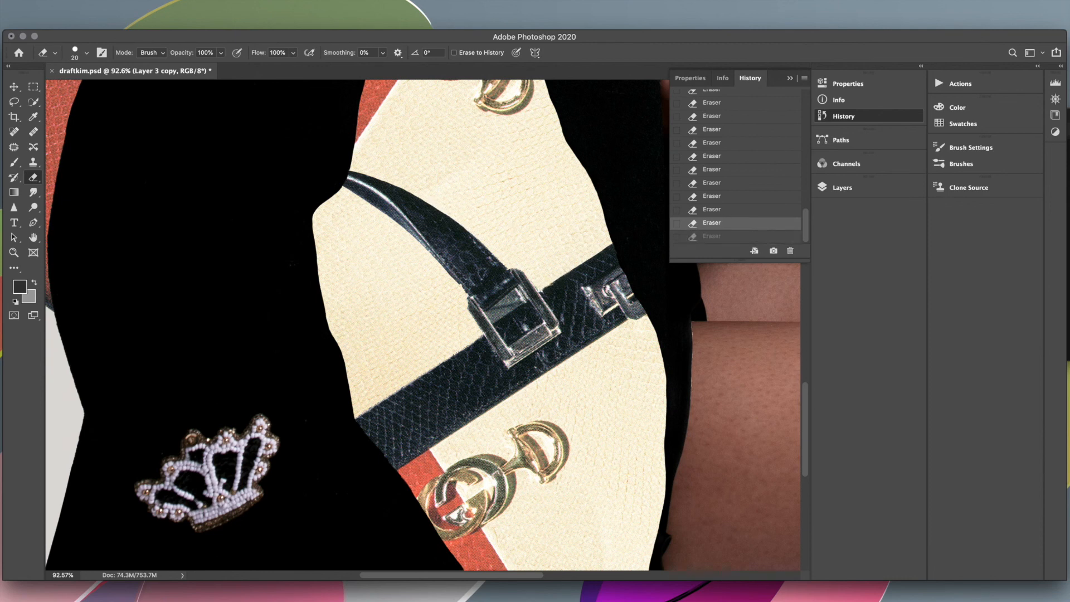
key("ctrl+z")
key("ctrl+shift+z")
key("ctrl+shift+z")
key("ctrl+z")
key("ctrl+shift+z")
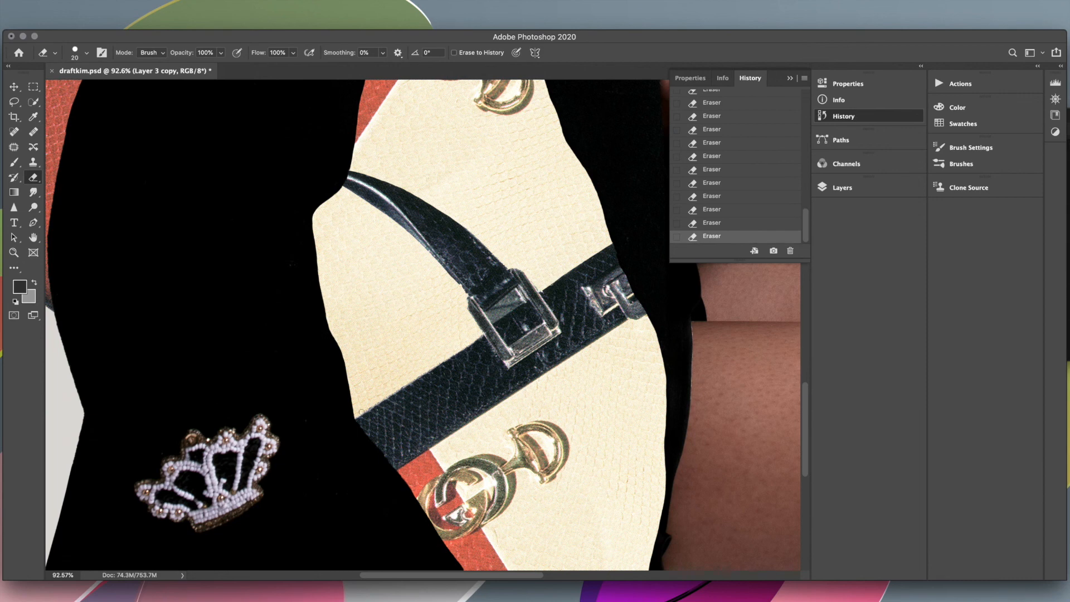
key("ctrl+z")
key("ctrl+shift+z")
key("ctrl+z")
key("ctrl+shift+z")
scroll(704, 439, "down", 4)
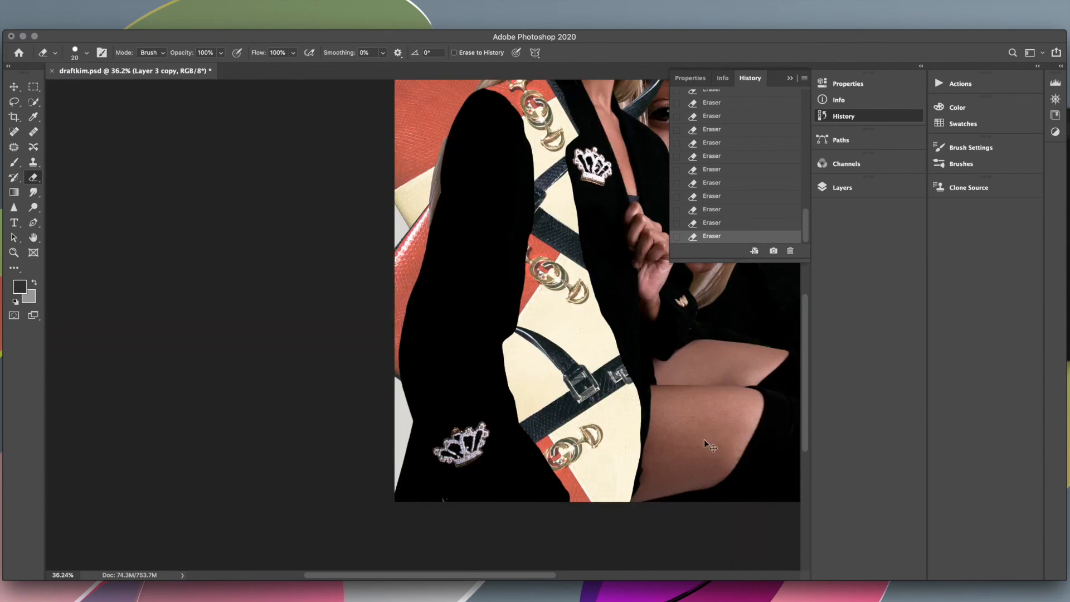
Undo the recent run of eraser strokes with Layer 3 copy active and inspect the handle and buckle.
key("super+z")
key("super+z")
key("super+z")
key("super+z")
key("super+z")
key("super+z")
key("super+z")
scroll(668, 347, "up", 5)
key("super+z")
key("super+z")
key("super+z")
key("super+z")
scroll(745, 178, "up", 5)
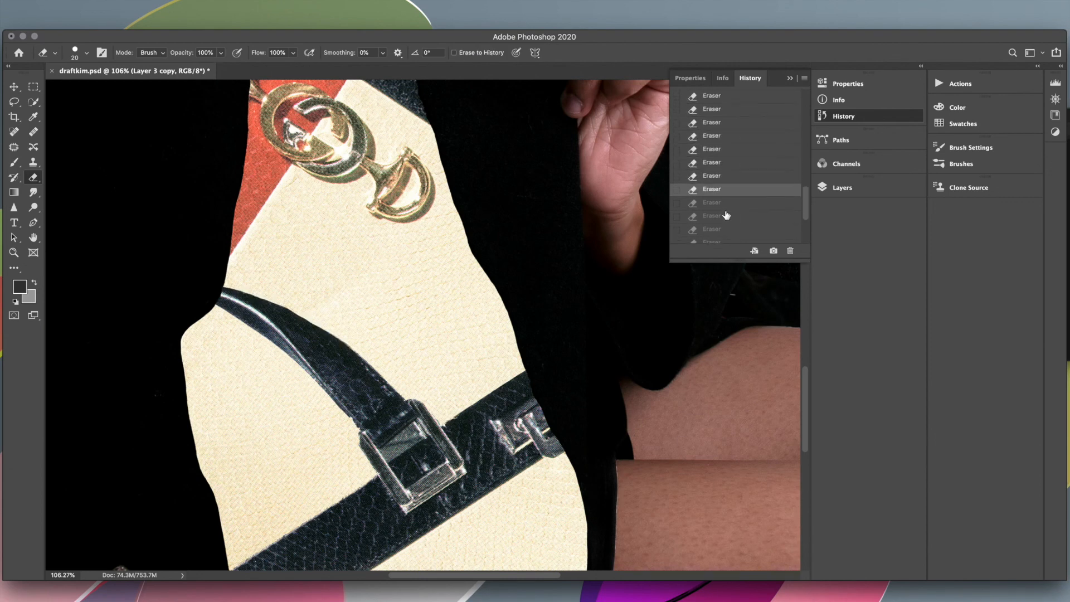
Select the Selective Color 4 adjustment layer and make it visible over the full collage.
scroll(640, 335, "down", 6)
left_click(842, 188)
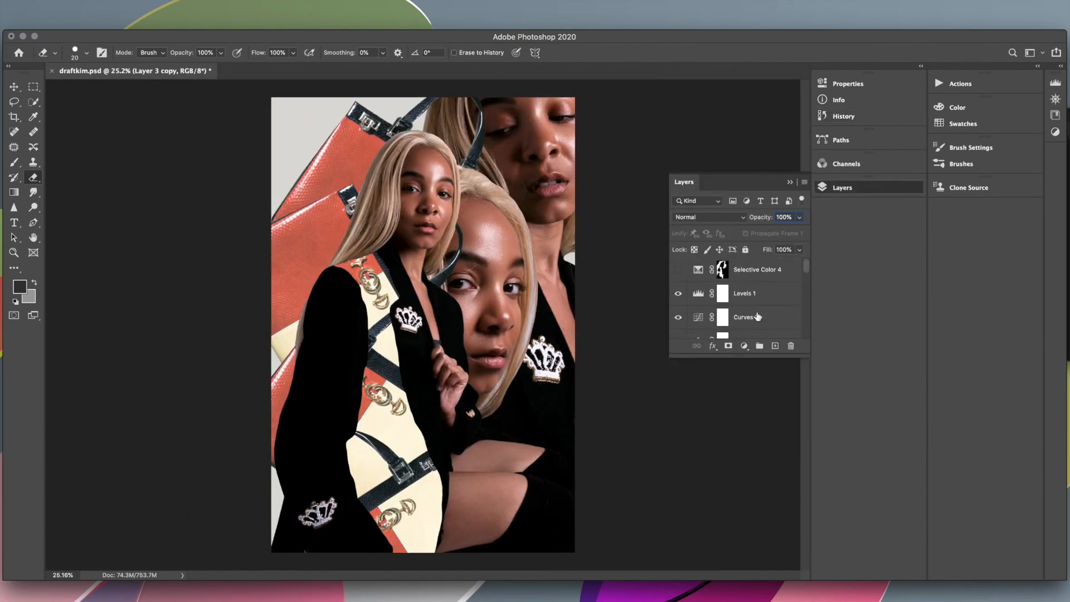
left_click(758, 269)
left_click(677, 269)
key("b")
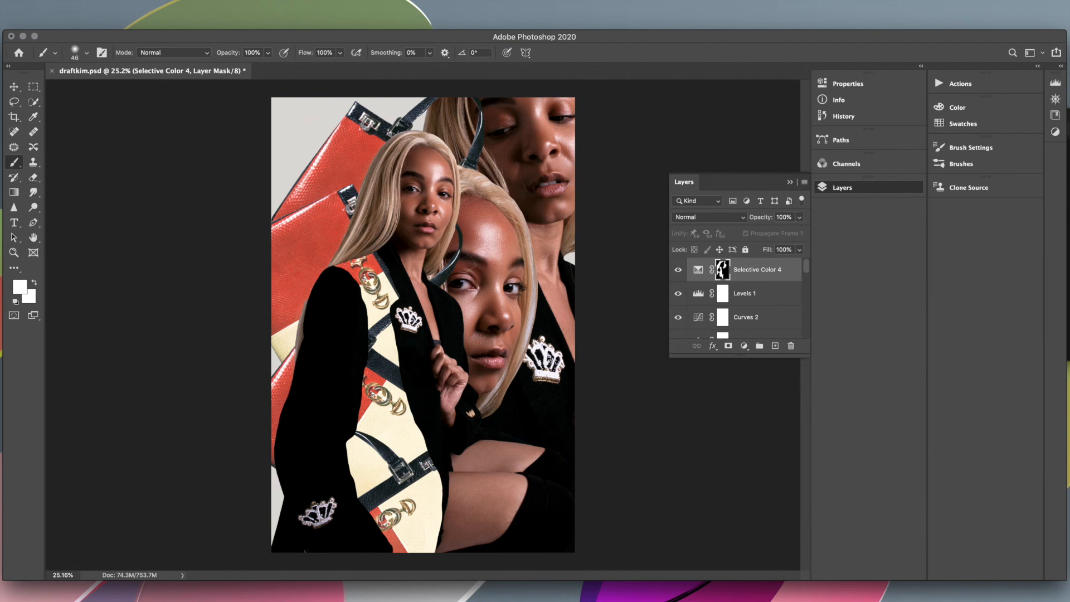
left_click(34, 177)
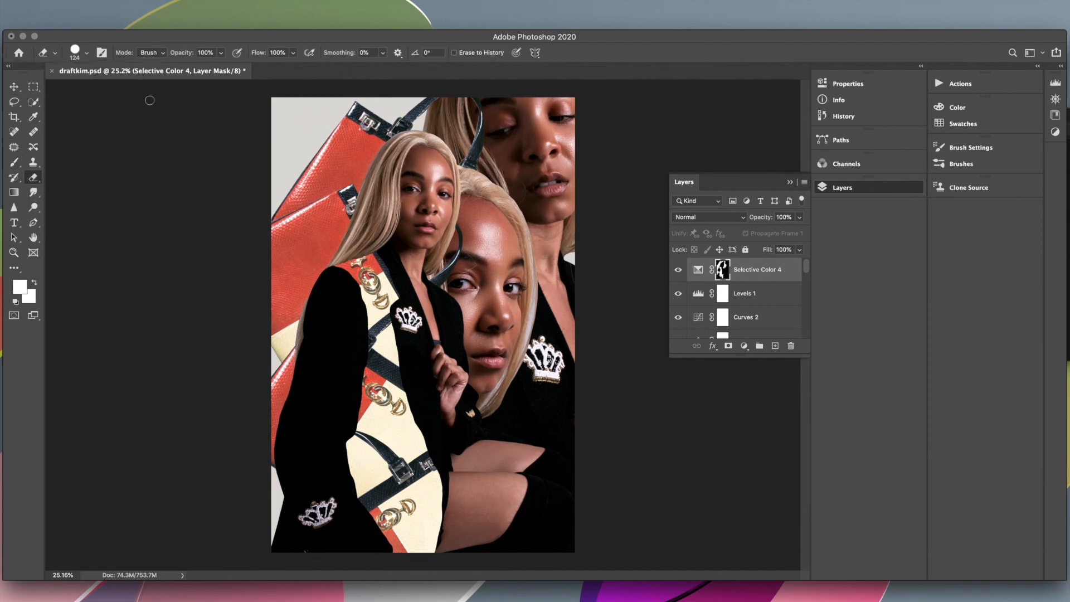
key("ctrl+j")
key("b")
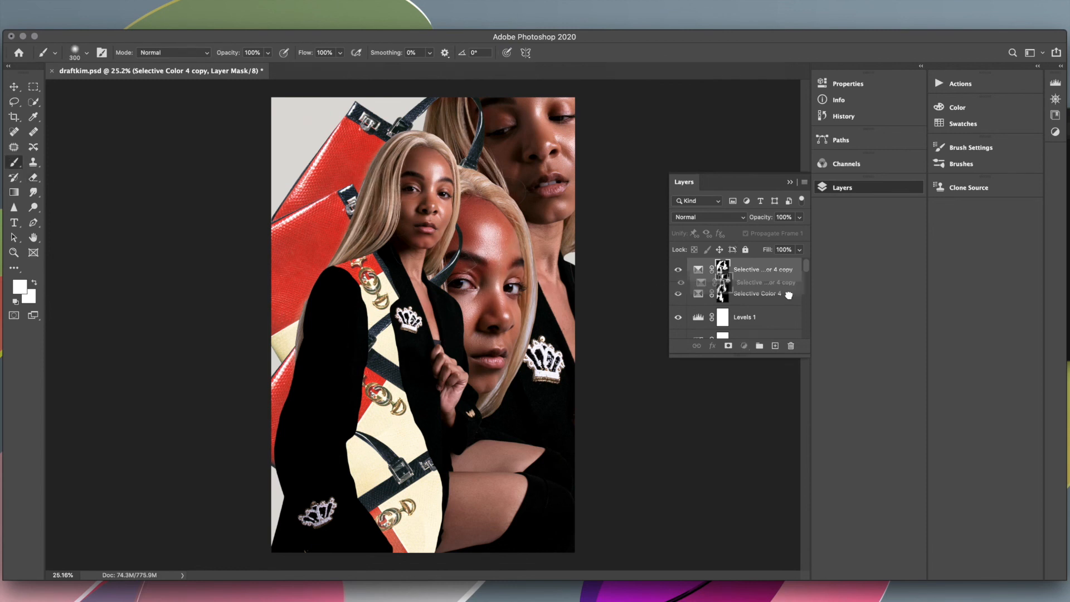
key("ctrl+z")
Add a new Selective Color adjustment layer above Selective Color 4 and set the Reds cyan to -18%.
left_click(743, 345)
left_click(776, 556)
left_click(762, 104)
left_click(853, 187)
left_click(756, 269)
left_click(852, 85)
left_click(852, 187)
left_click(757, 293)
left_click(850, 87)
left_click(852, 188)
left_click(858, 84)
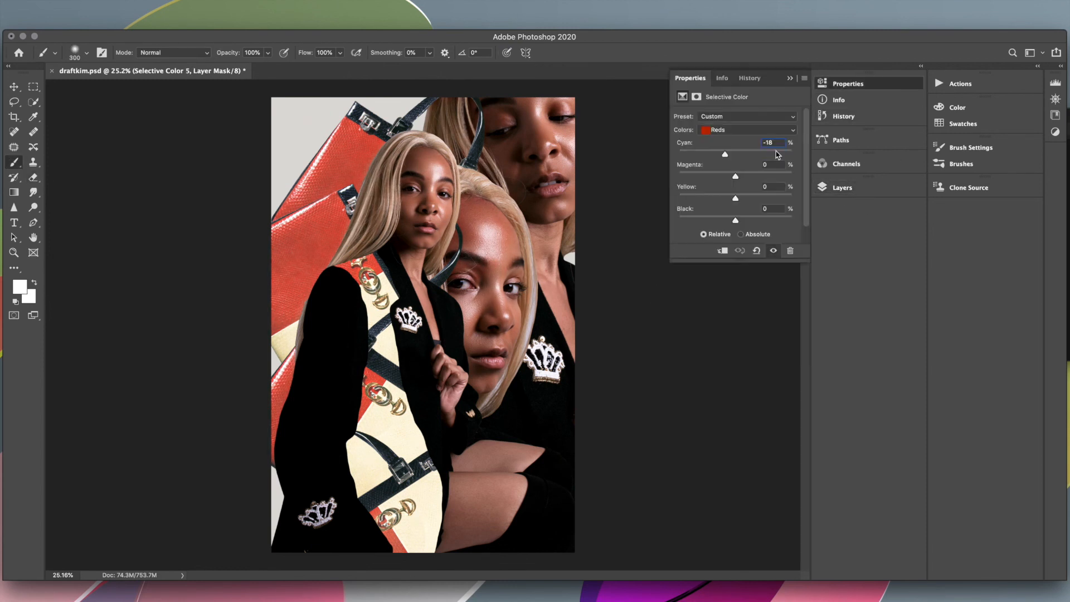
Compare the Yellows and other colour-range settings of Selective Color 4 with those of Selective Color 5.
left_click(856, 187)
left_click(757, 293)
left_click(891, 85)
left_click(764, 130)
left_click(764, 120)
left_click(852, 188)
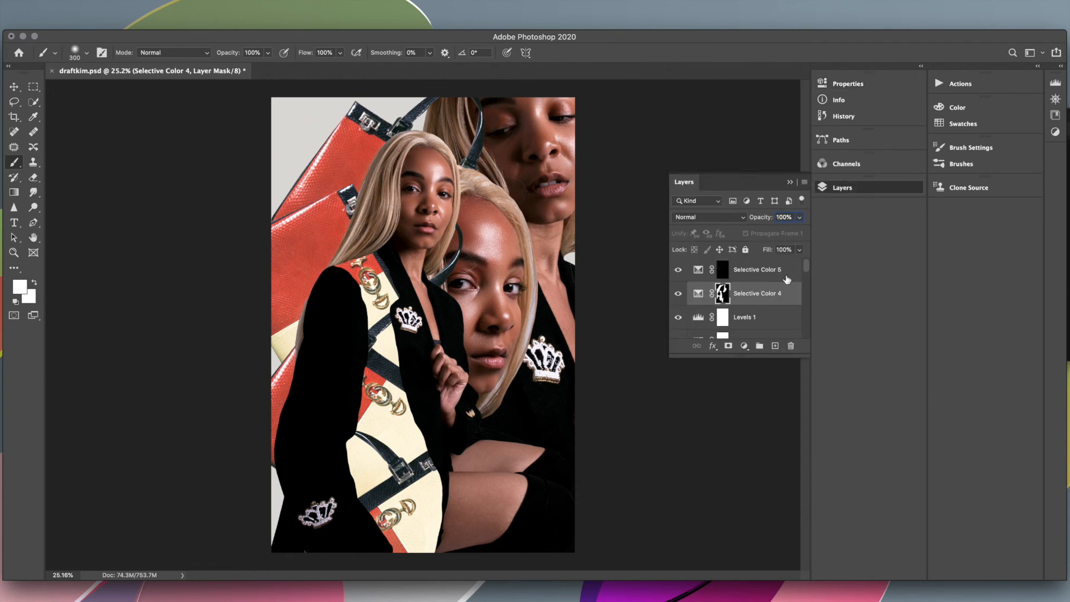
left_click(756, 270)
left_click(853, 85)
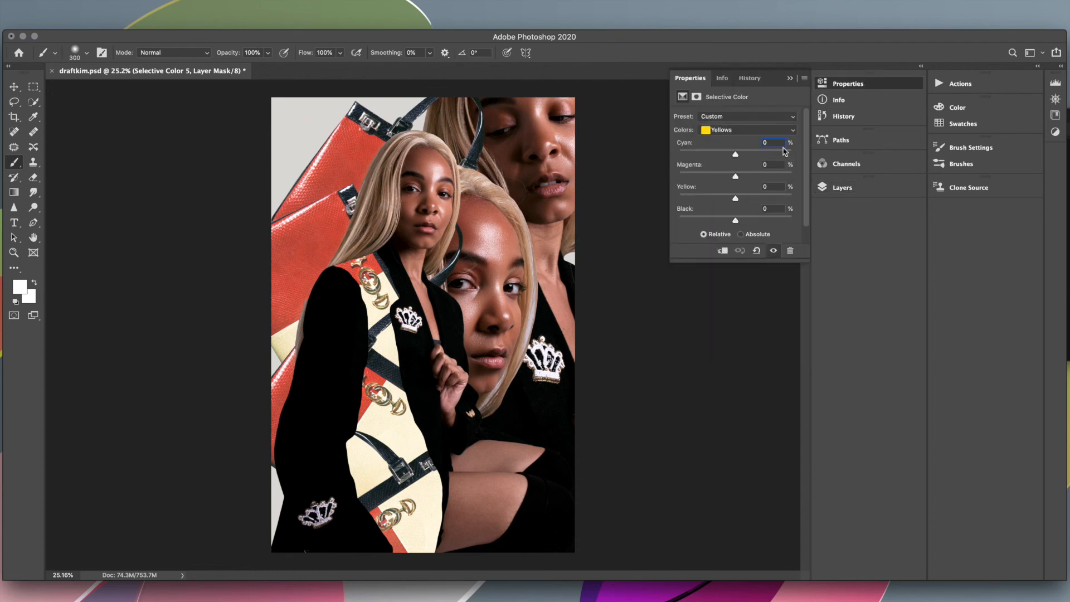
left_click(840, 187)
left_click(856, 85)
left_click(844, 188)
left_click(780, 292)
left_click(855, 85)
left_click(750, 130)
left_click(744, 160)
Set the cyan and magenta amounts to 100% on Selective Color 5.
left_click(847, 188)
left_click(769, 270)
left_click(852, 84)
double_click(775, 144)
type("100")
double_click(774, 166)
type("100")
Delete the Selective Color 4 adjustment layer and select Selective Color 5.
left_click(847, 188)
left_click(852, 85)
left_click(847, 188)
left_click(758, 293)
key("Delete")
left_click(758, 270)
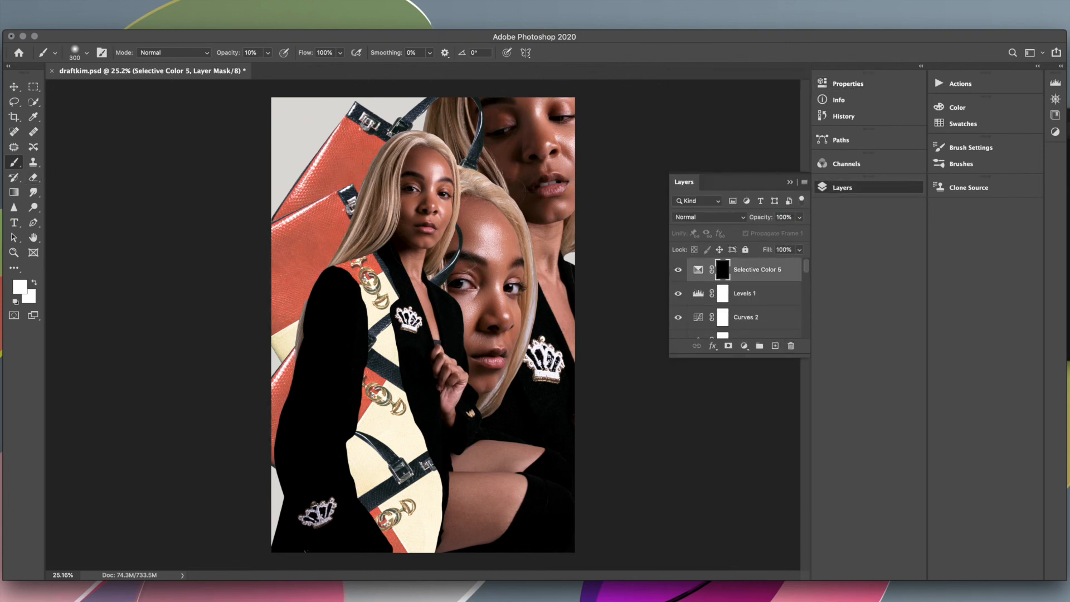
Erase the Selective Color 5 mask over the red and cream handbags with a 316 px eraser at 100% opacity.
left_click(86, 53)
left_click(33, 177)
left_click(86, 53)
left_click_drag(329, 205, 287, 302)
left_click_drag(352, 154, 362, 146)
scroll(361, 145, "up", 10)
left_click_drag(351, 257, 307, 299)
scroll(279, 357, "down", 6)
left_click_drag(234, 424, 217, 462)
mouse_move(334, 385)
left_mouse_down()
mouse_move(394, 410)
mouse_move(319, 382)
mouse_move(268, 401)
mouse_move(352, 376)
left_mouse_up()
scroll(326, 411, "down", 5)
scroll(381, 315, "down", 8)
left_click_drag(239, 347, 285, 265)
scroll(285, 265, "up", 5)
scroll(489, 370, "down", 8)
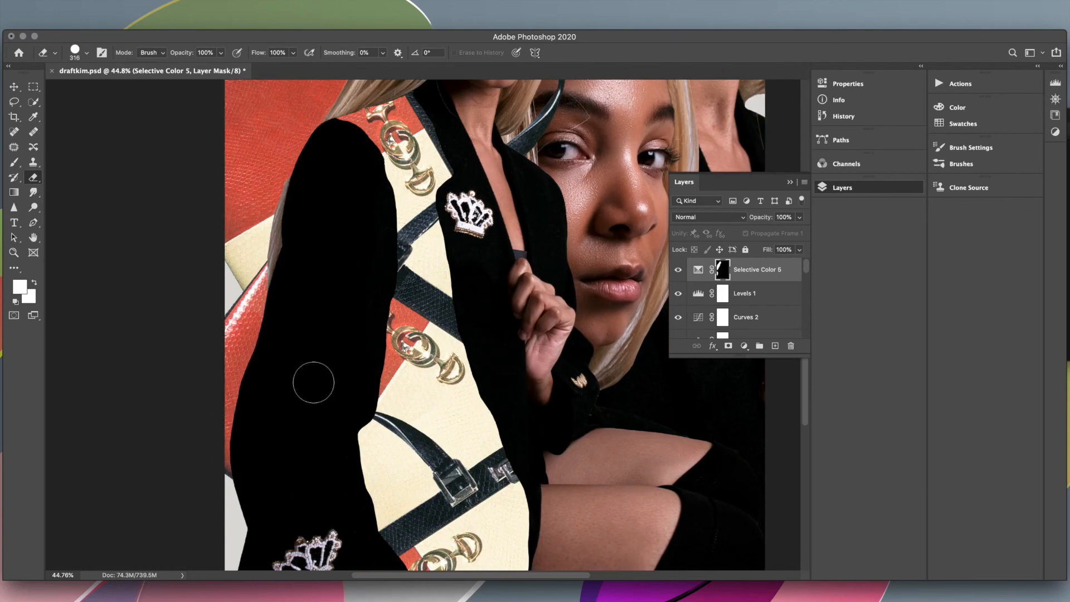
scroll(496, 419, "down", 6)
scroll(502, 334, "up", 8)
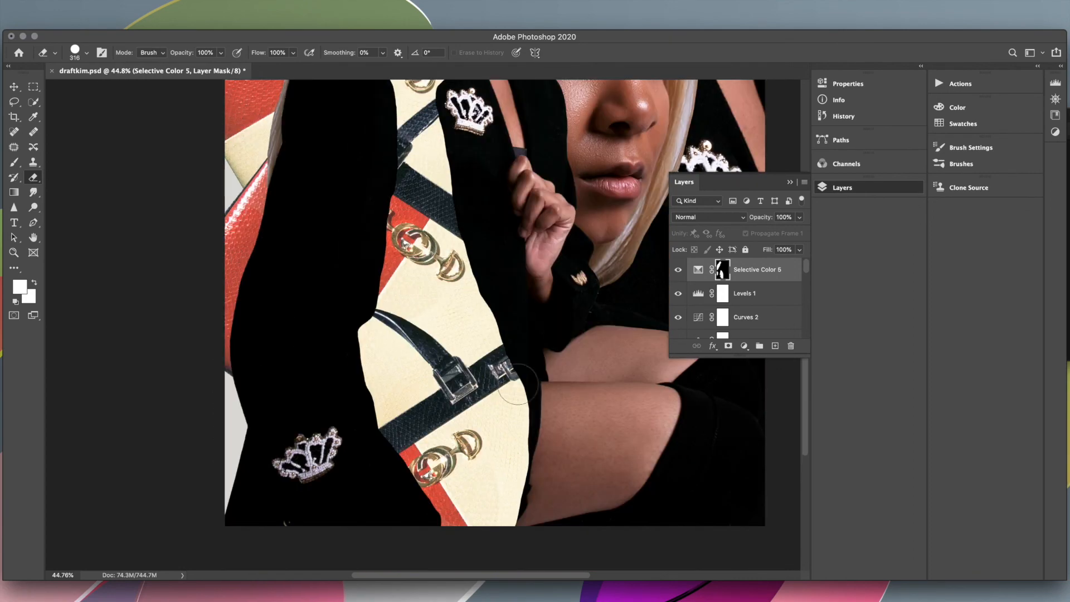
Refine the Selective Color 5 mask with a 54 px eraser around the gold buckles and handbag areas bordering the jacket.
scroll(390, 307, "up", 10)
scroll(224, 245, "up", 6)
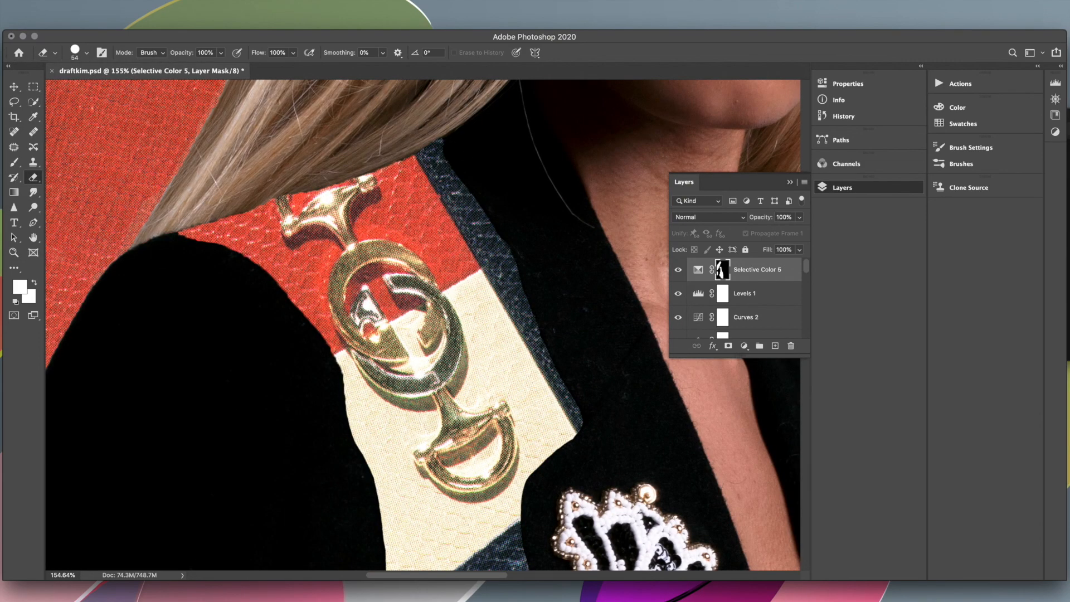
scroll(411, 282, "down", 10)
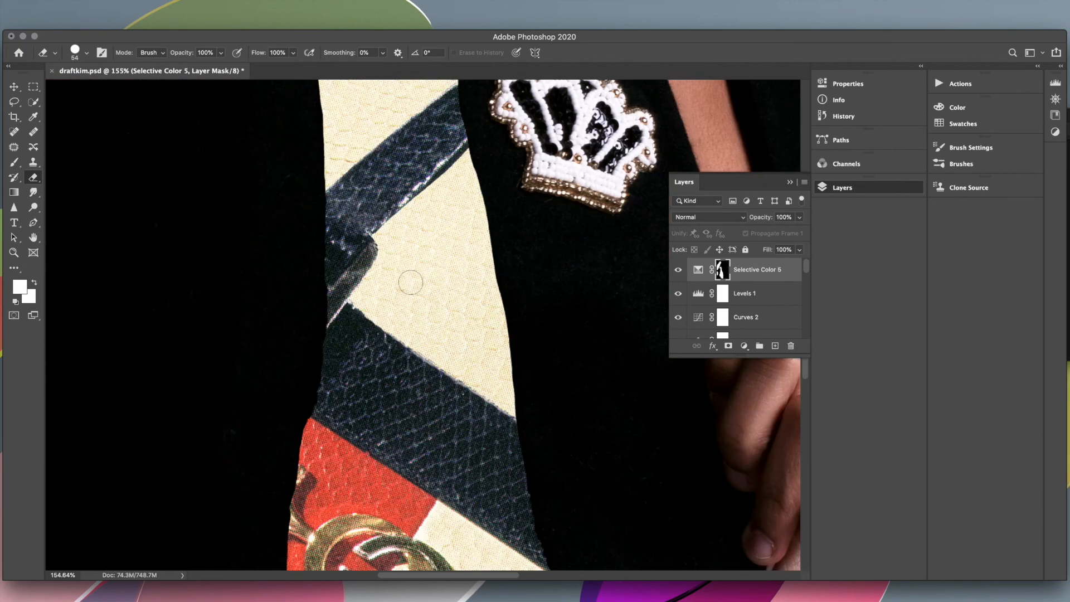
scroll(411, 282, "down", 8)
scroll(411, 282, "up", 5)
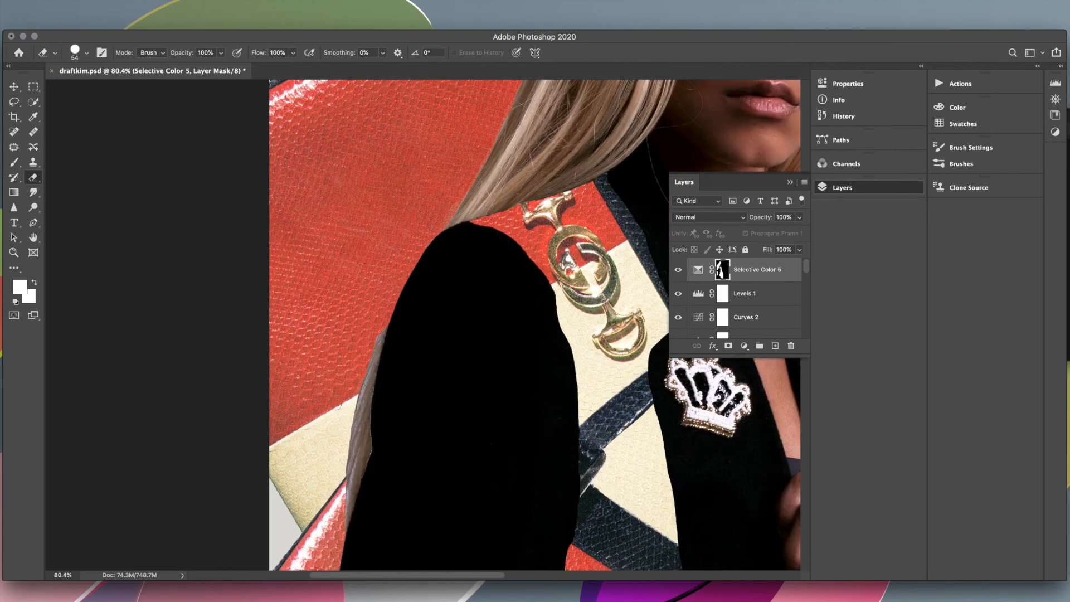
scroll(315, 438, "down", 5)
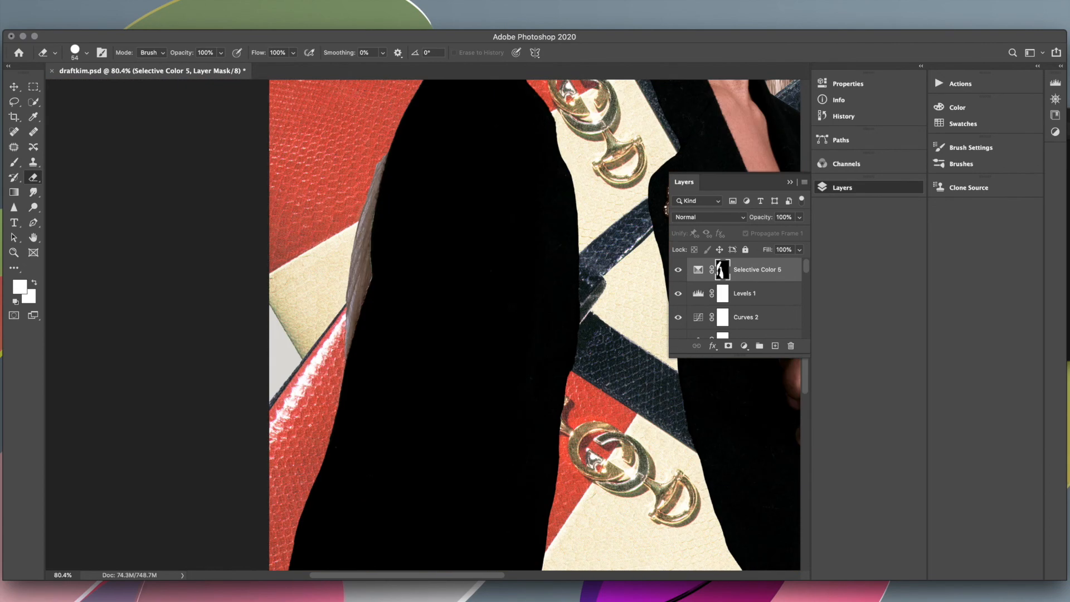
scroll(287, 401, "down", 4)
scroll(344, 246, "down", 5)
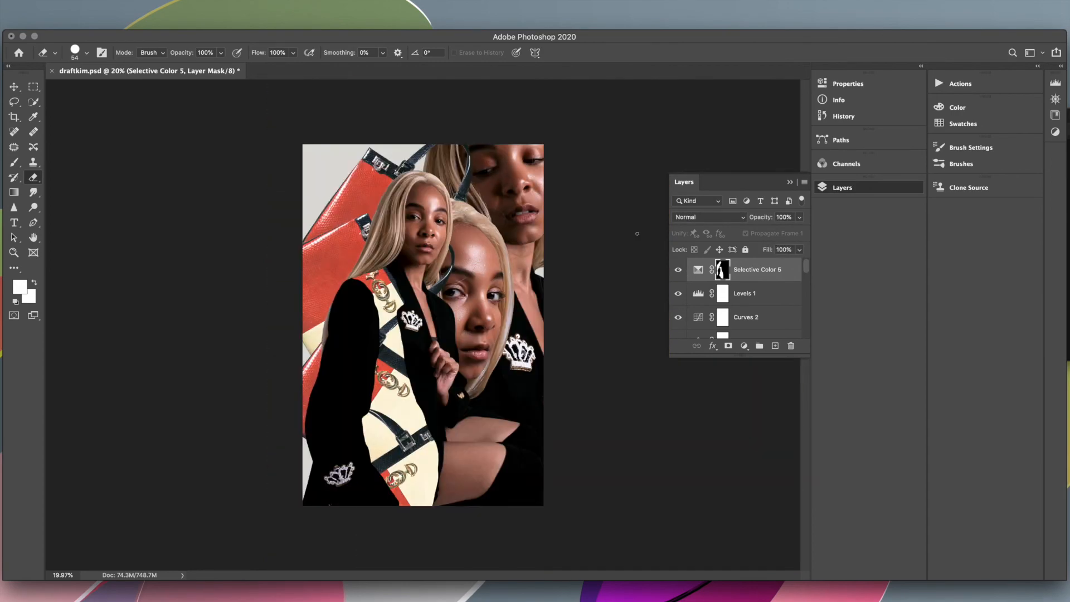
Extend the Selective Color 5 mask along the thin dark handbag handles with a 22 px eraser.
scroll(268, 351, "up", 7)
scroll(310, 290, "up", 3)
left_click(86, 52)
left_click_drag(78, 90, 74, 90)
left_click(439, 255)
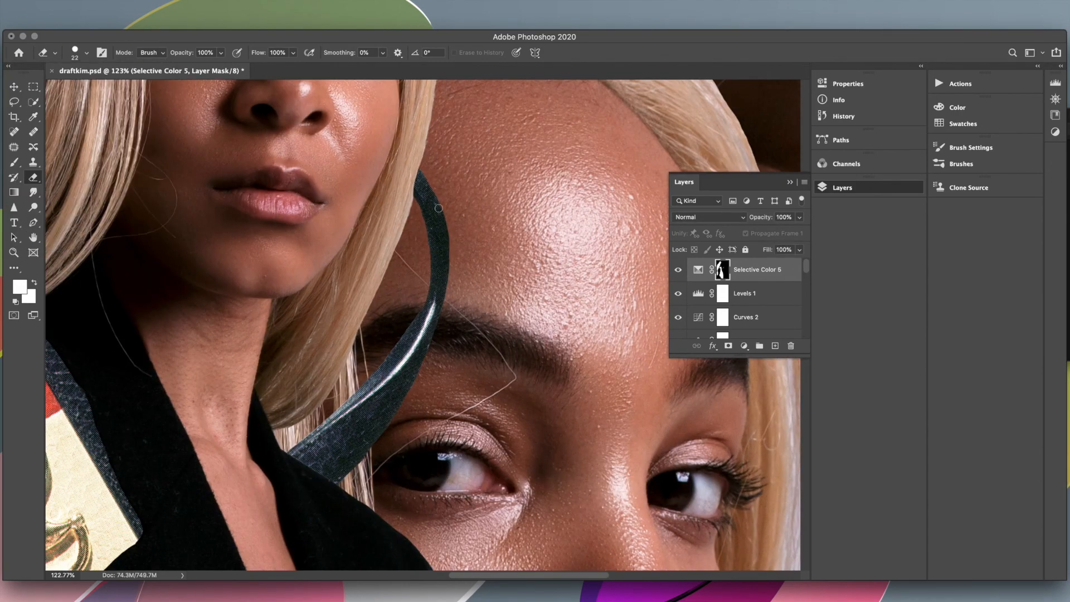
scroll(436, 234, "up", 14)
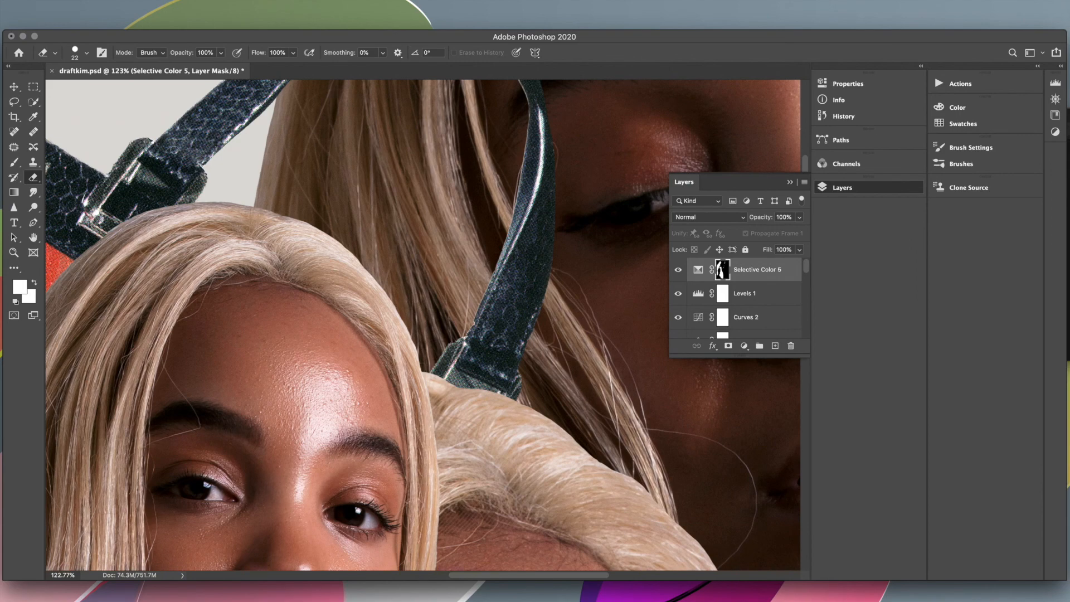
scroll(177, 145, "left", 5)
scroll(177, 145, "up", 3)
scroll(346, 217, "right", 5)
scroll(413, 153, "up", 1)
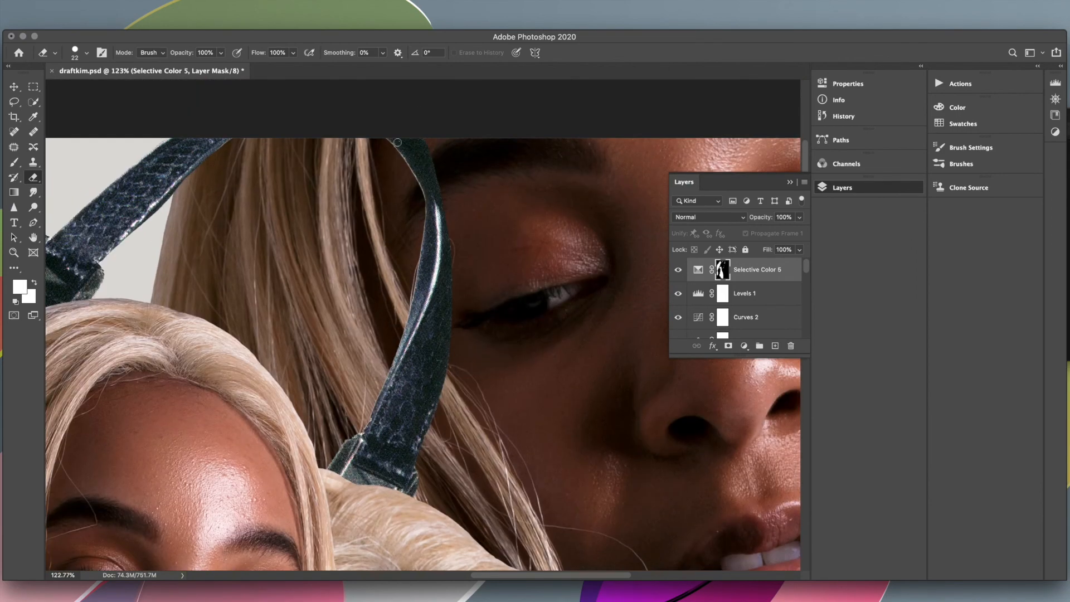
Compare recent history states of the mask work on the whole collage.
left_click(843, 117)
left_click(723, 222)
left_click(719, 235)
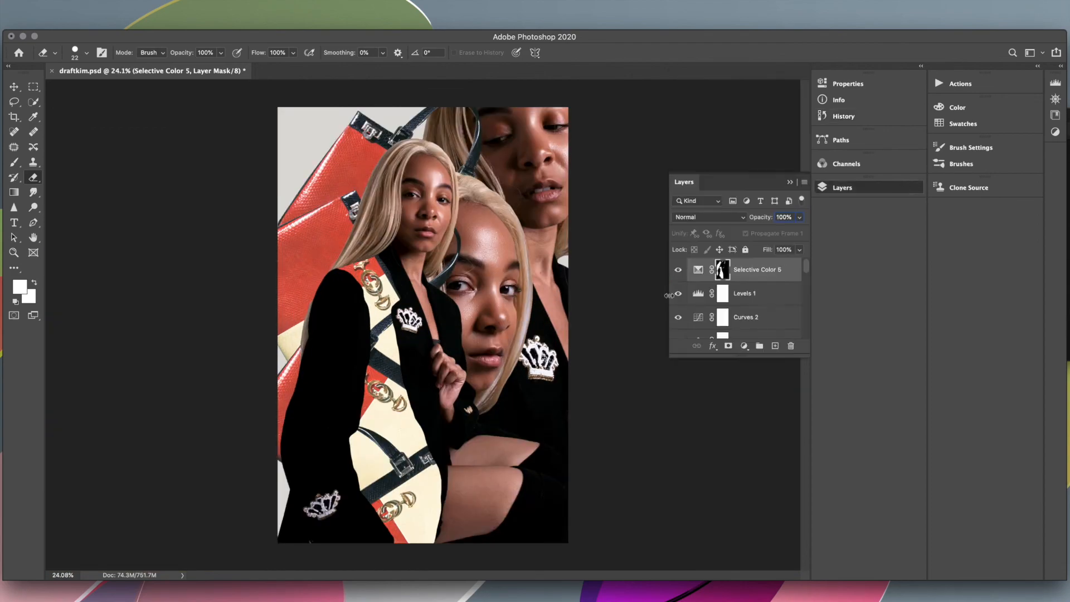
Select Layer 3 copy 3 and erase along the inner edge of the handbag handle over the background figure's hair.
scroll(429, 323, "up", 3)
scroll(605, 196, "up", 9)
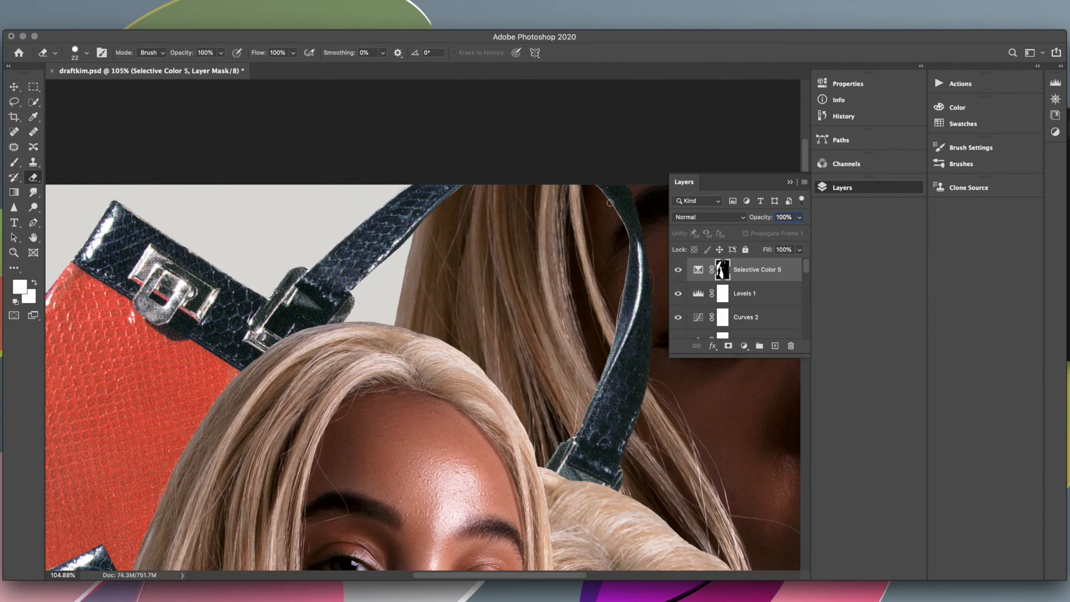
scroll(631, 259, "right", 3)
scroll(755, 313, "down", 15)
left_click(727, 288)
left_click(679, 288)
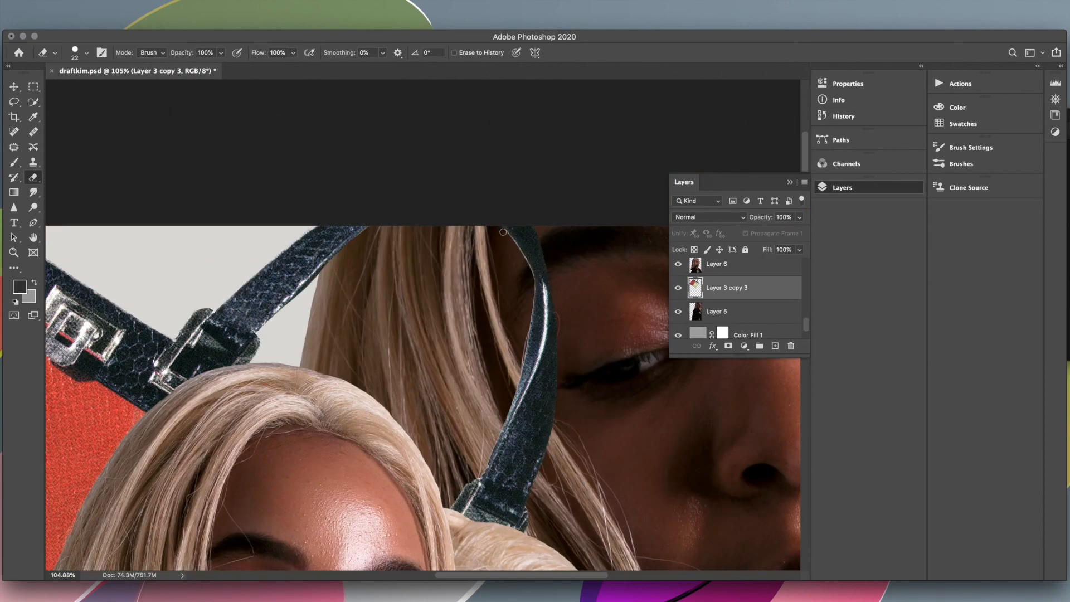
mouse_move(508, 236)
left_mouse_down()
mouse_move(527, 283)
mouse_move(524, 259)
mouse_move(538, 321)
mouse_move(530, 276)
mouse_move(553, 314)
mouse_move(526, 326)
left_mouse_up()
Compare the collage with and without Selective Color 5 and inspect the handbag and figure edges.
scroll(686, 287, "up", 15)
left_click(677, 271)
left_click(678, 271)
scroll(390, 278, "down", 6)
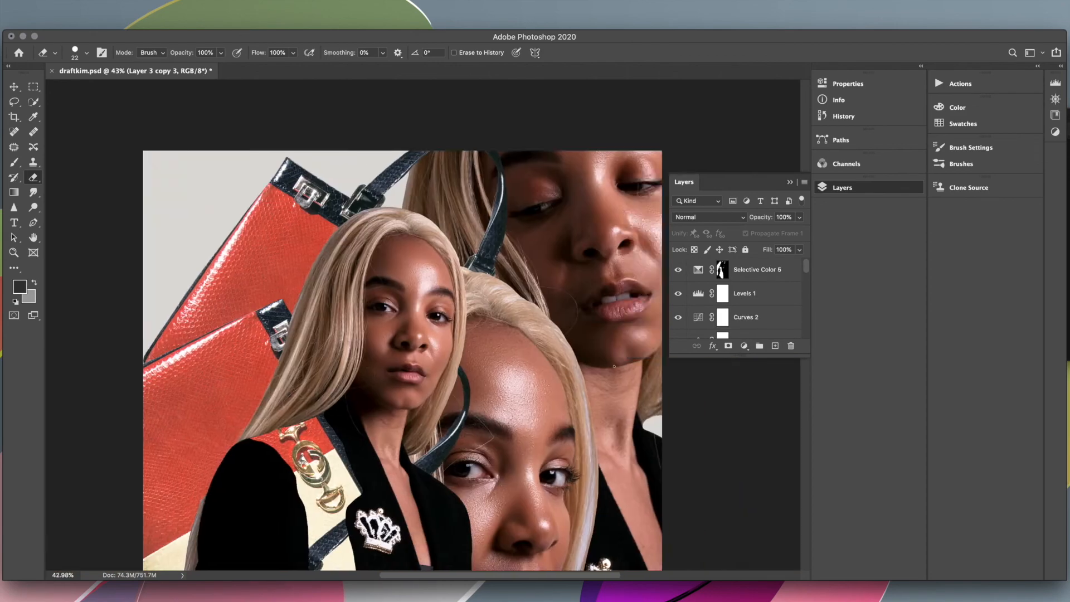
scroll(390, 279, "up", 6)
scroll(390, 279, "up", 10)
scroll(390, 278, "down", 15)
scroll(390, 278, "down", 5)
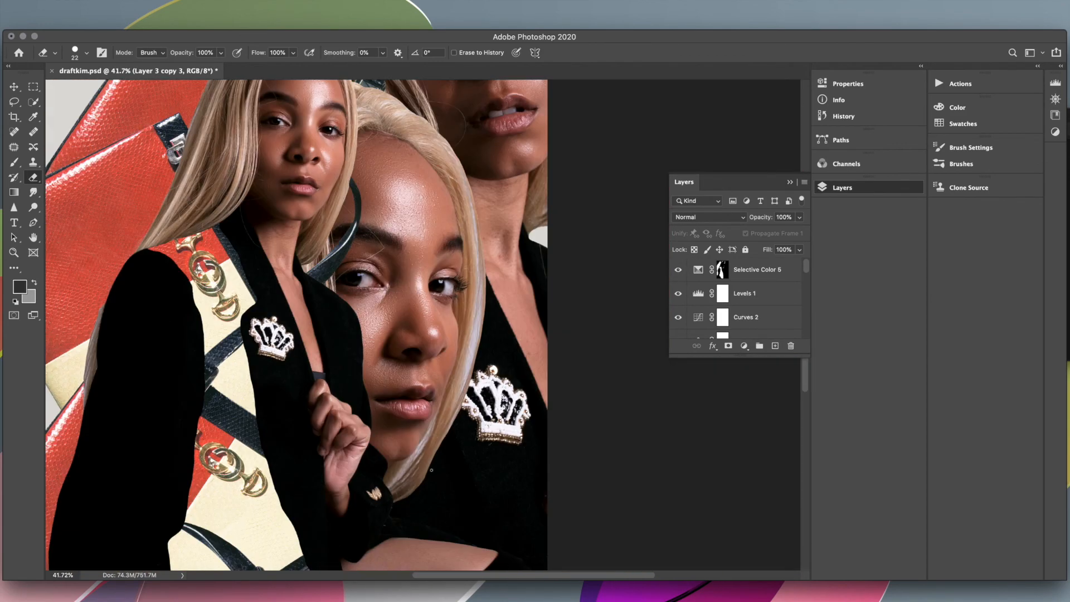
Select Layer 1 copy and clean the front figure's blonde hair edge beside the handbag handle with the 22 px eraser.
left_click(844, 117)
left_click(842, 188)
scroll(641, 300, "down", 3)
scroll(750, 303, "down", 15)
left_click(750, 280)
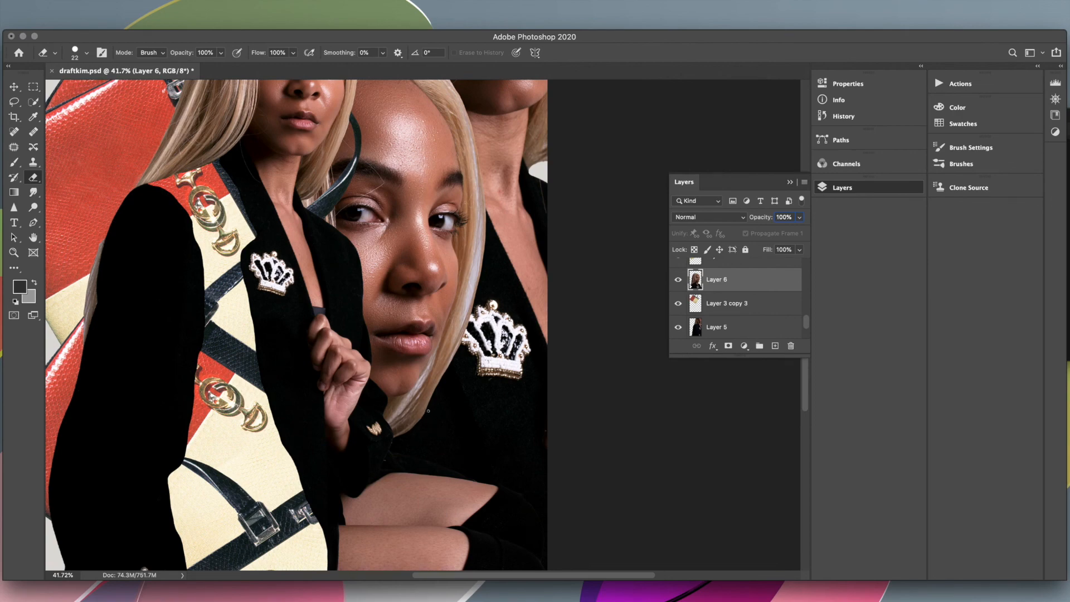
scroll(408, 436, "up", 8)
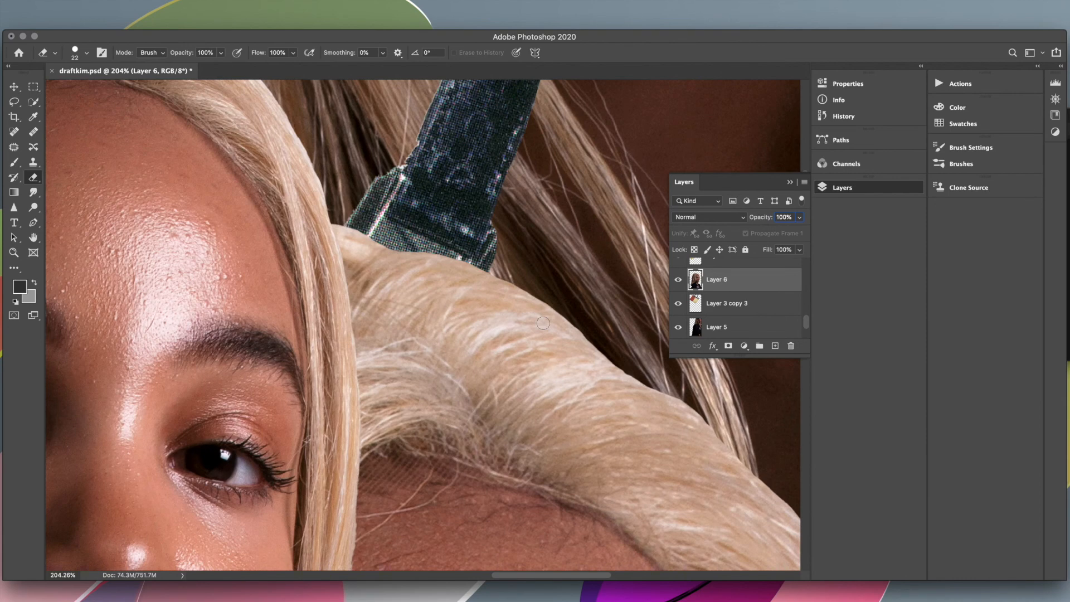
scroll(395, 277, "down", 4)
left_click(395, 277, "super")
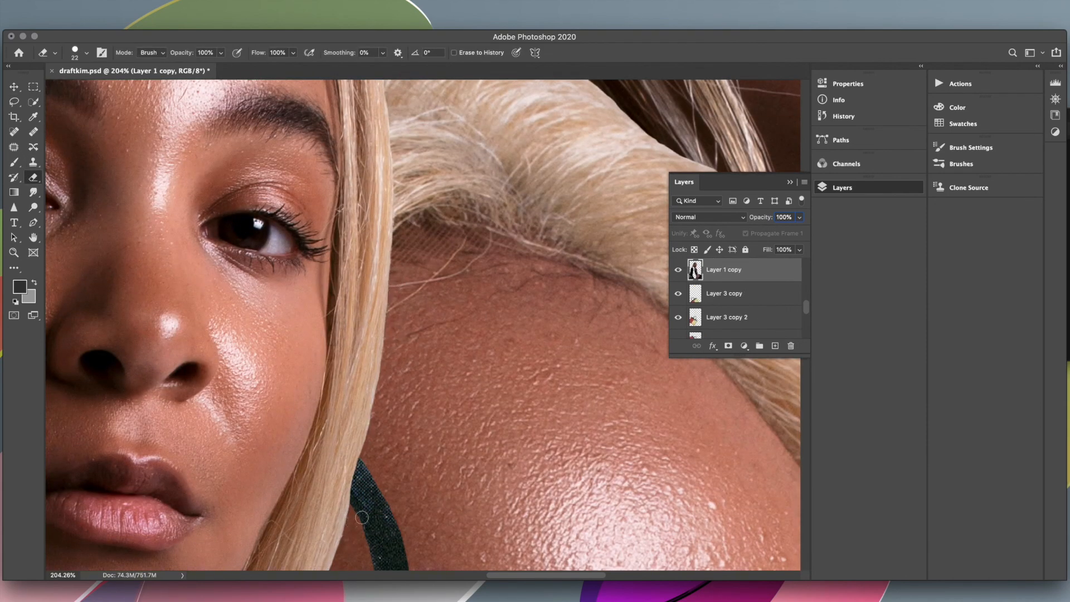
scroll(374, 432, "down", 6)
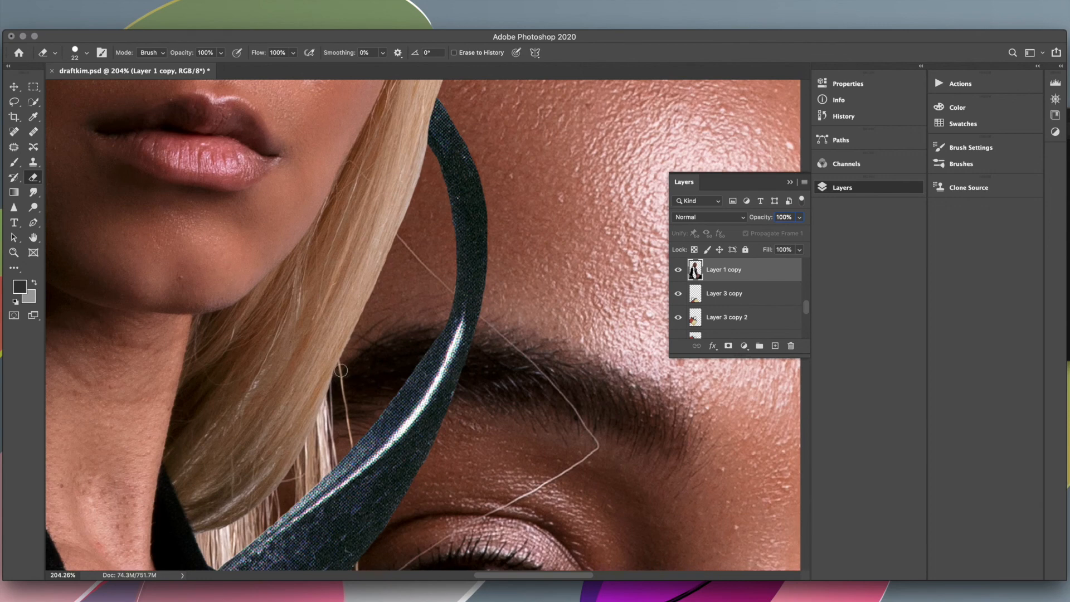
Save the draftkim.psd collage.
scroll(354, 344, "down", 10)
scroll(354, 344, "up", 2)
key("super+s")
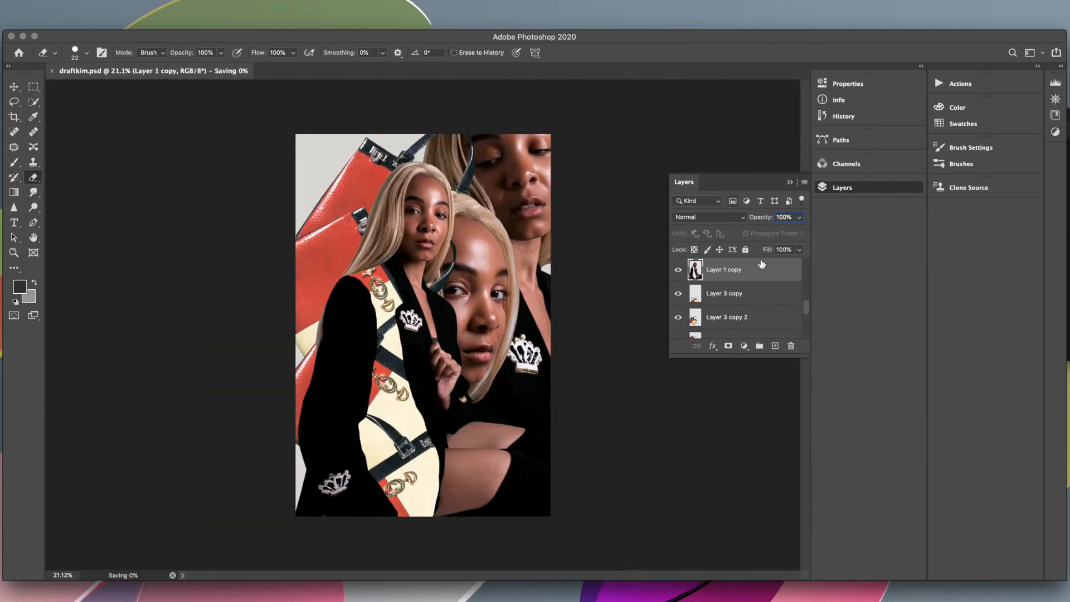
Recolour the Color Fill 1 background layer with an orange-red swatch.
scroll(735, 309, "down", 3)
double_click(698, 309)
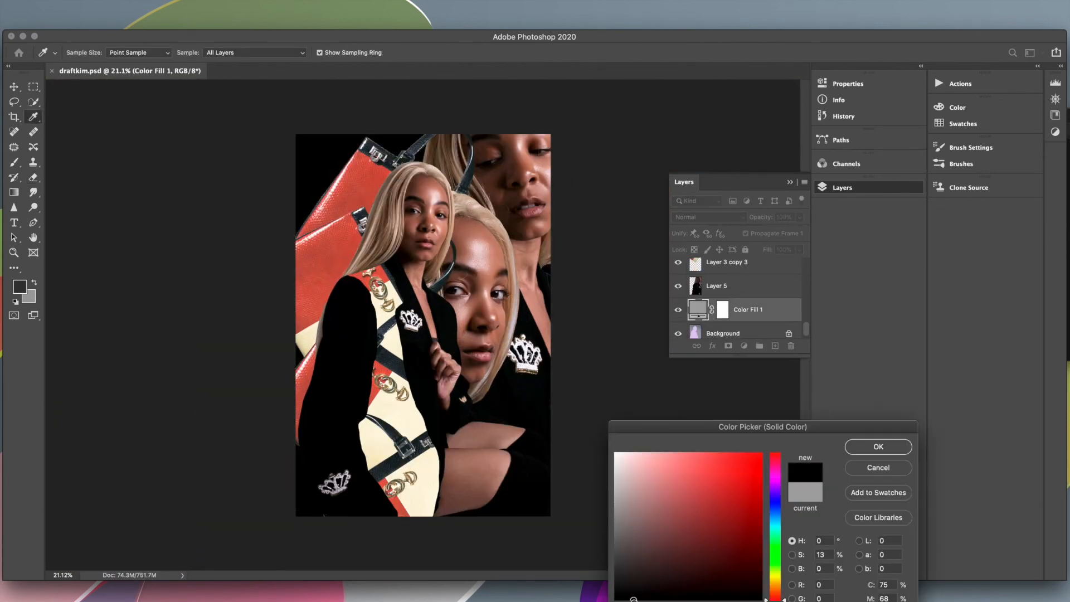
left_click(581, 516)
left_click(962, 123)
left_click(816, 177)
key("Return")
key("e")
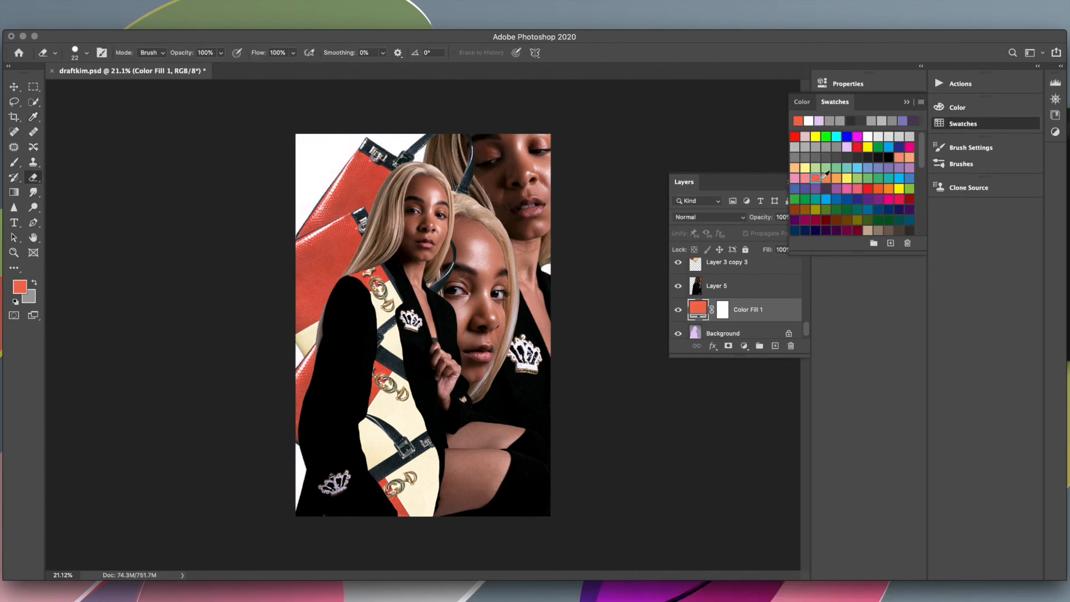